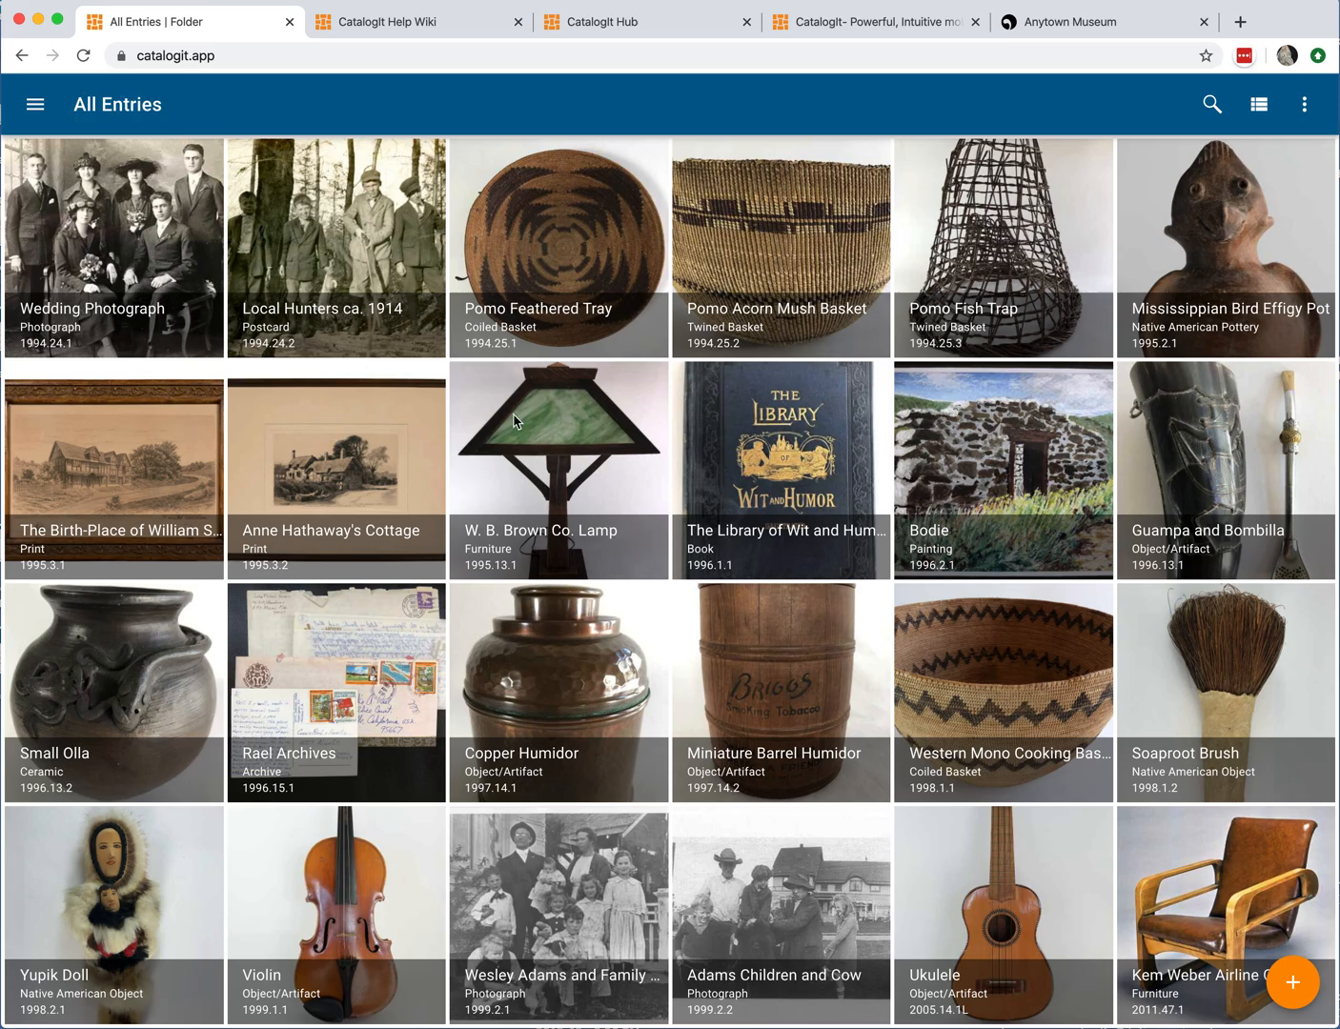
Step: Search the catalog entries for "baby", then clear the search
scroll(514, 416, "down", 6)
scroll(513, 417, "up", 6)
left_click(1205, 120)
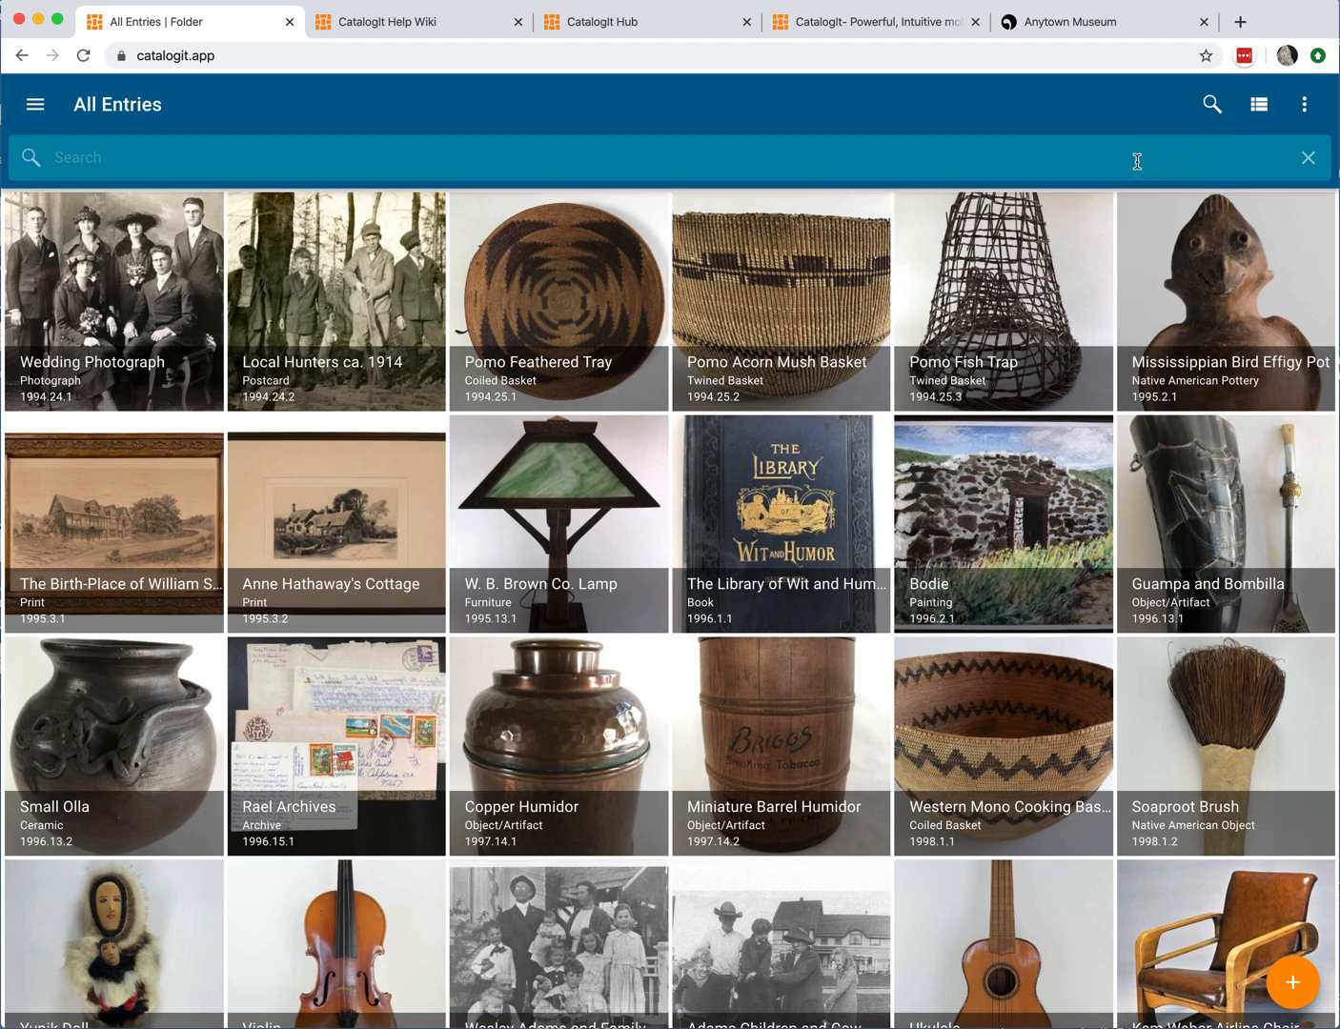
type("baby")
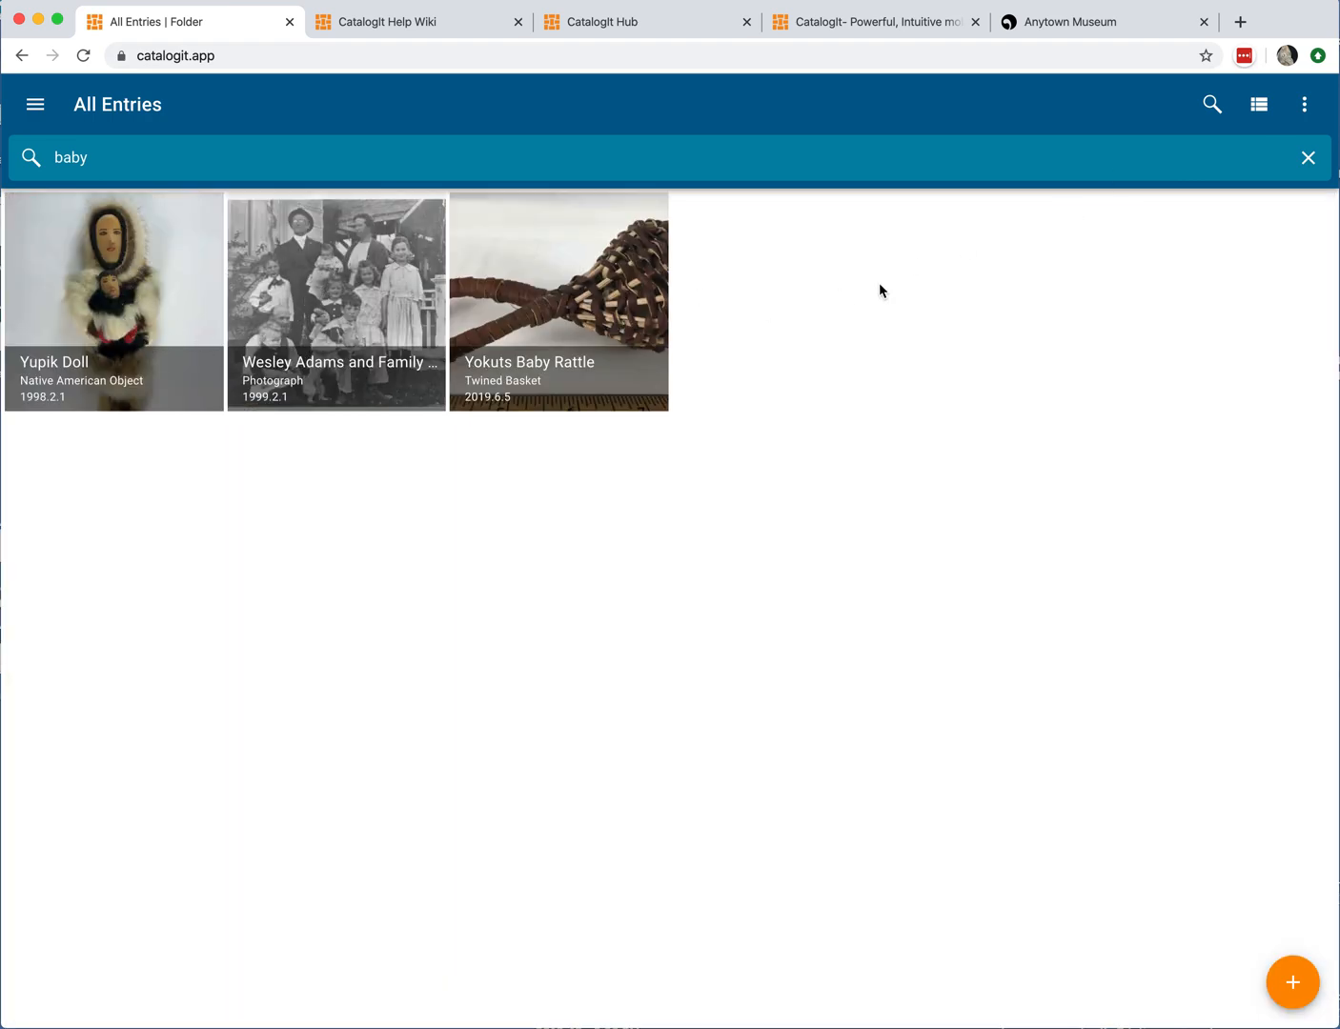
left_click(1307, 158)
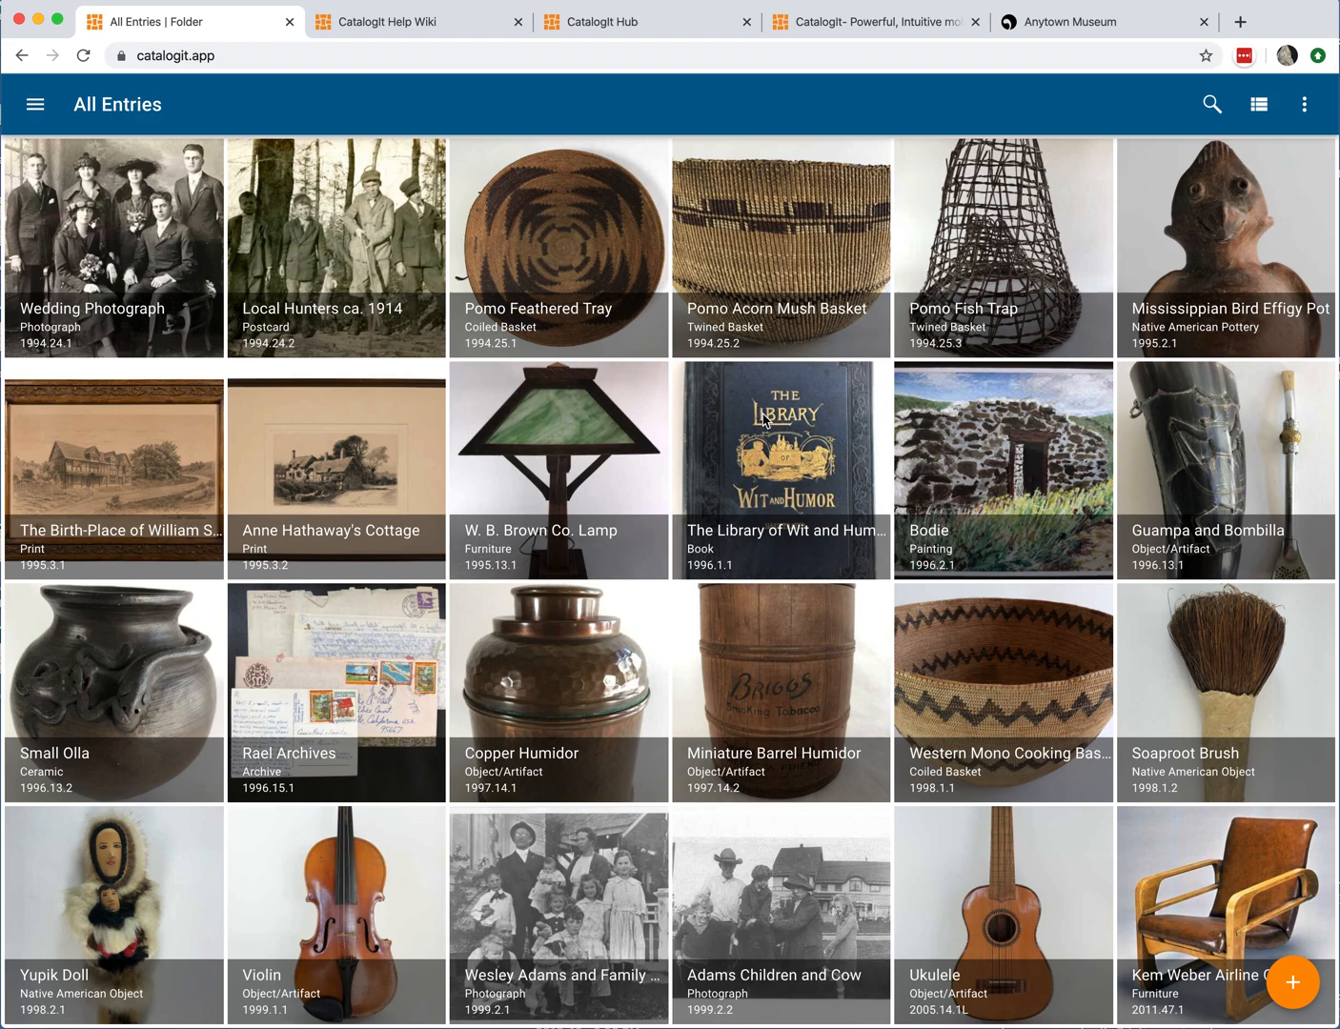
Step: Switch the entries to list view and back to grid view
left_click(1259, 107)
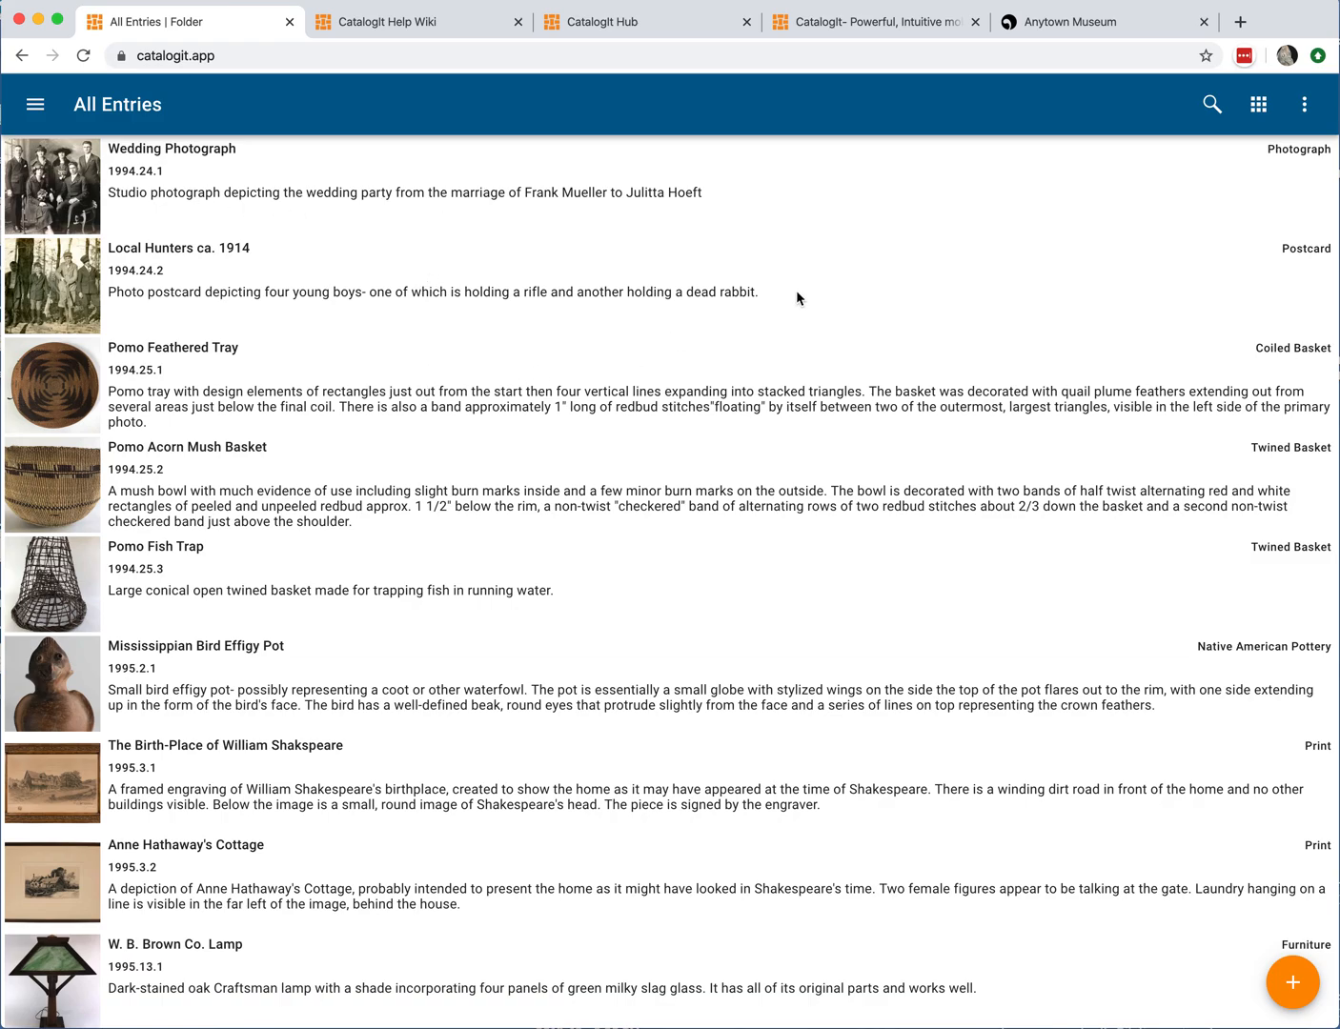
left_click(1258, 109)
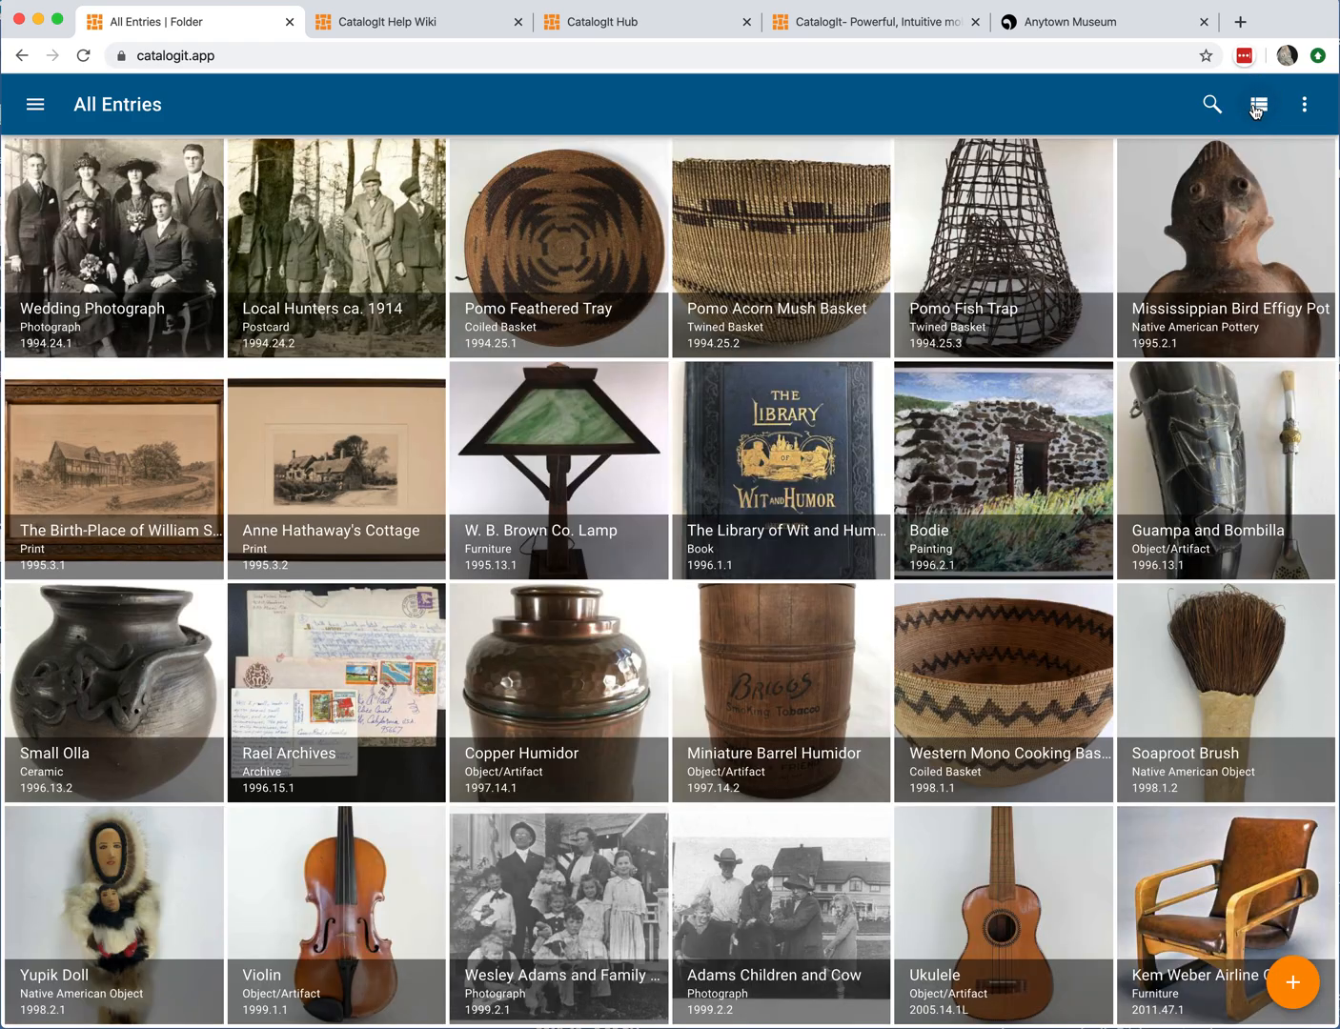
Step: Browse the collection grid and open The Birth-Place of William Shakspeare entry
scroll(806, 388, "down", 4)
scroll(805, 389, "down", 2)
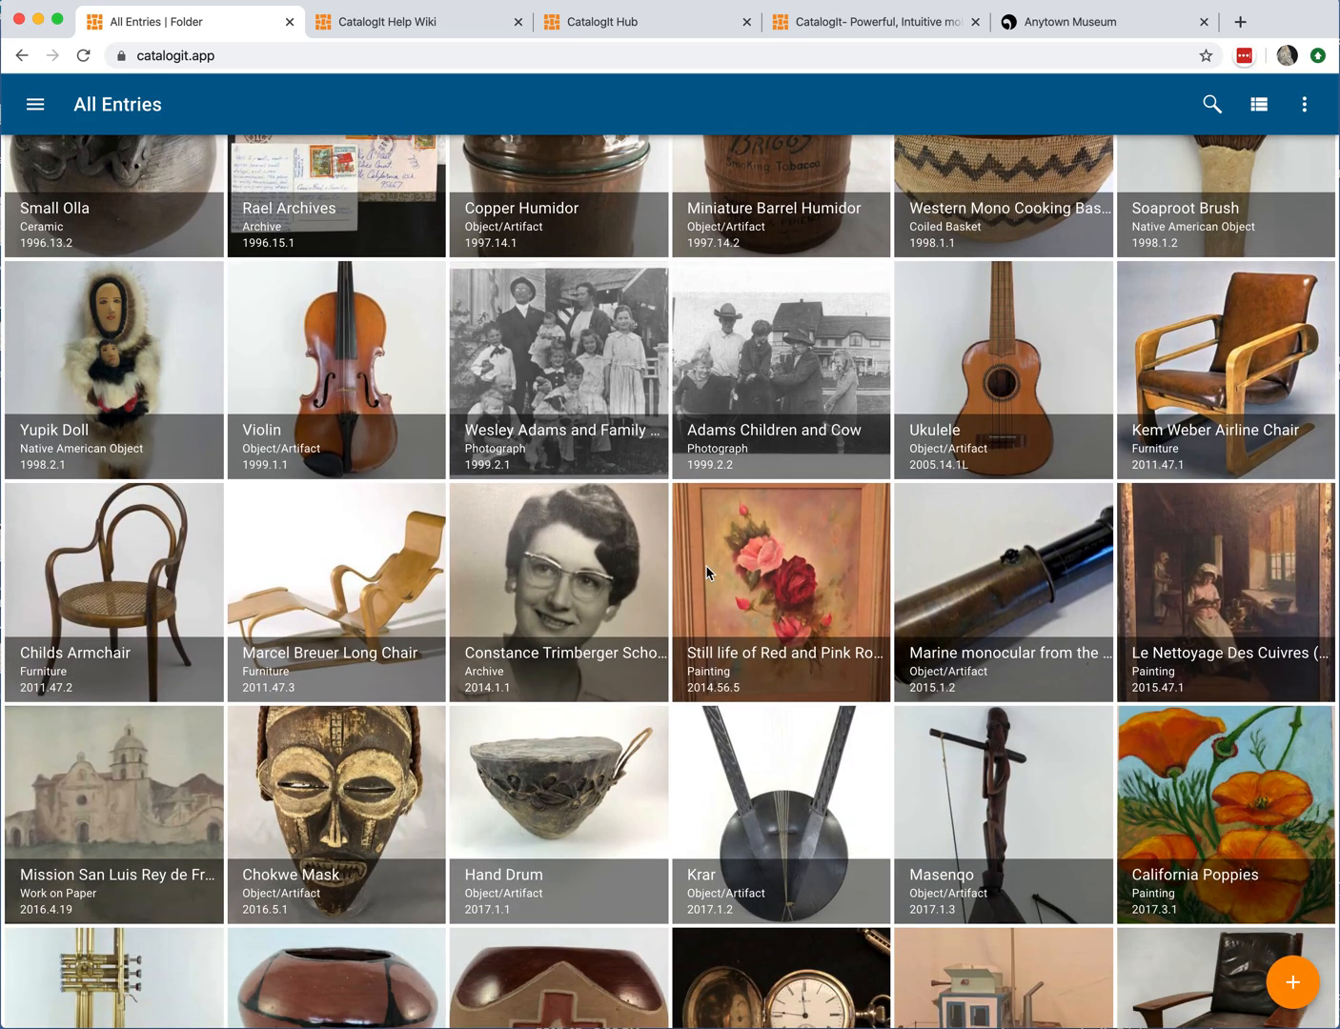
scroll(707, 571, "down", 6)
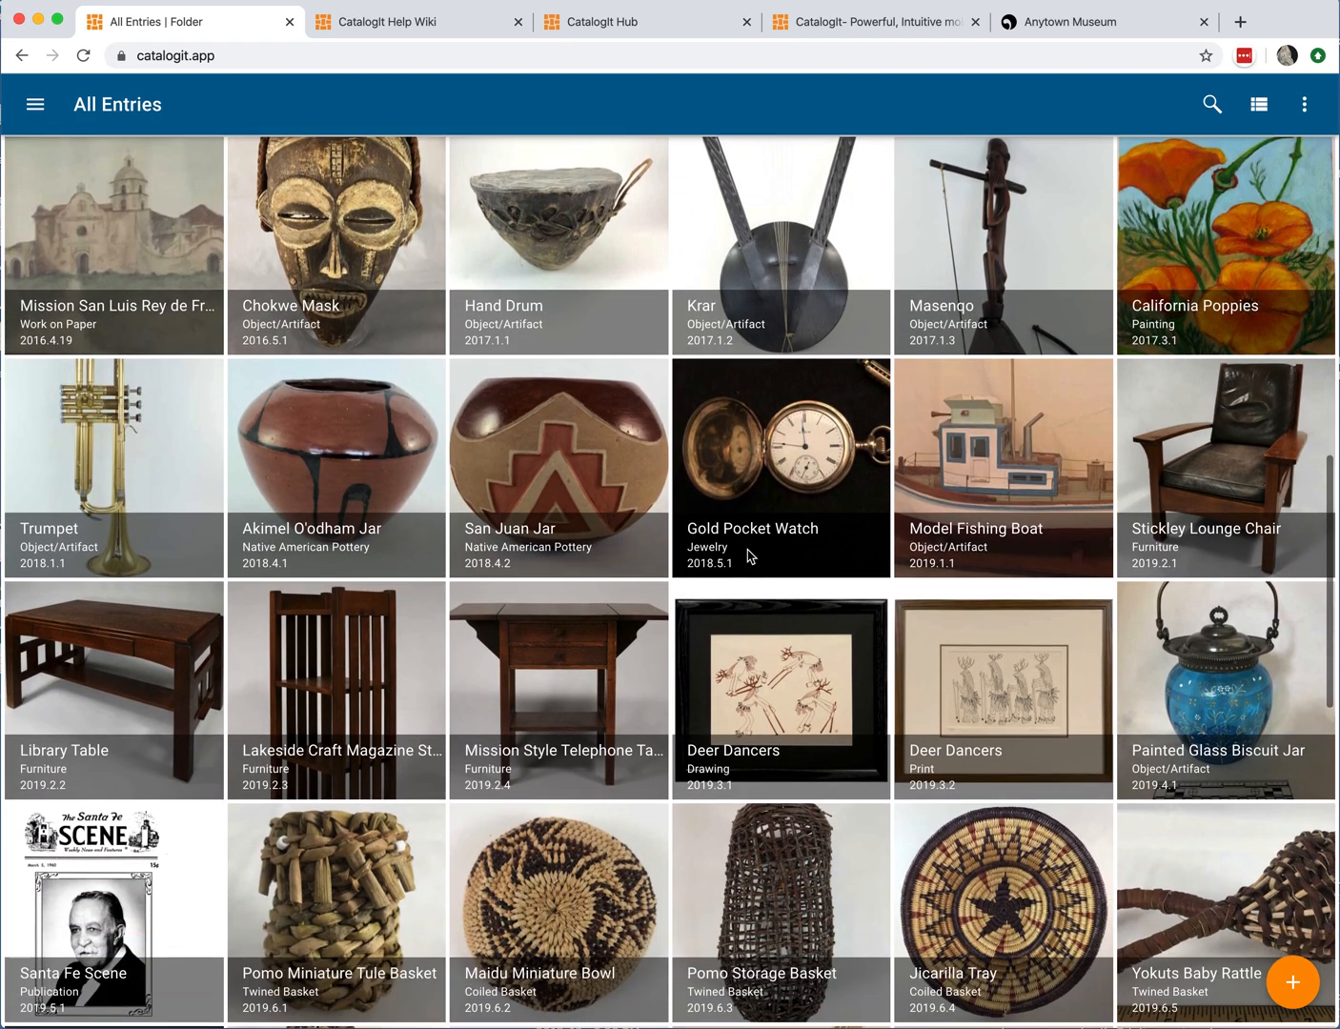
scroll(696, 598, "up", 3)
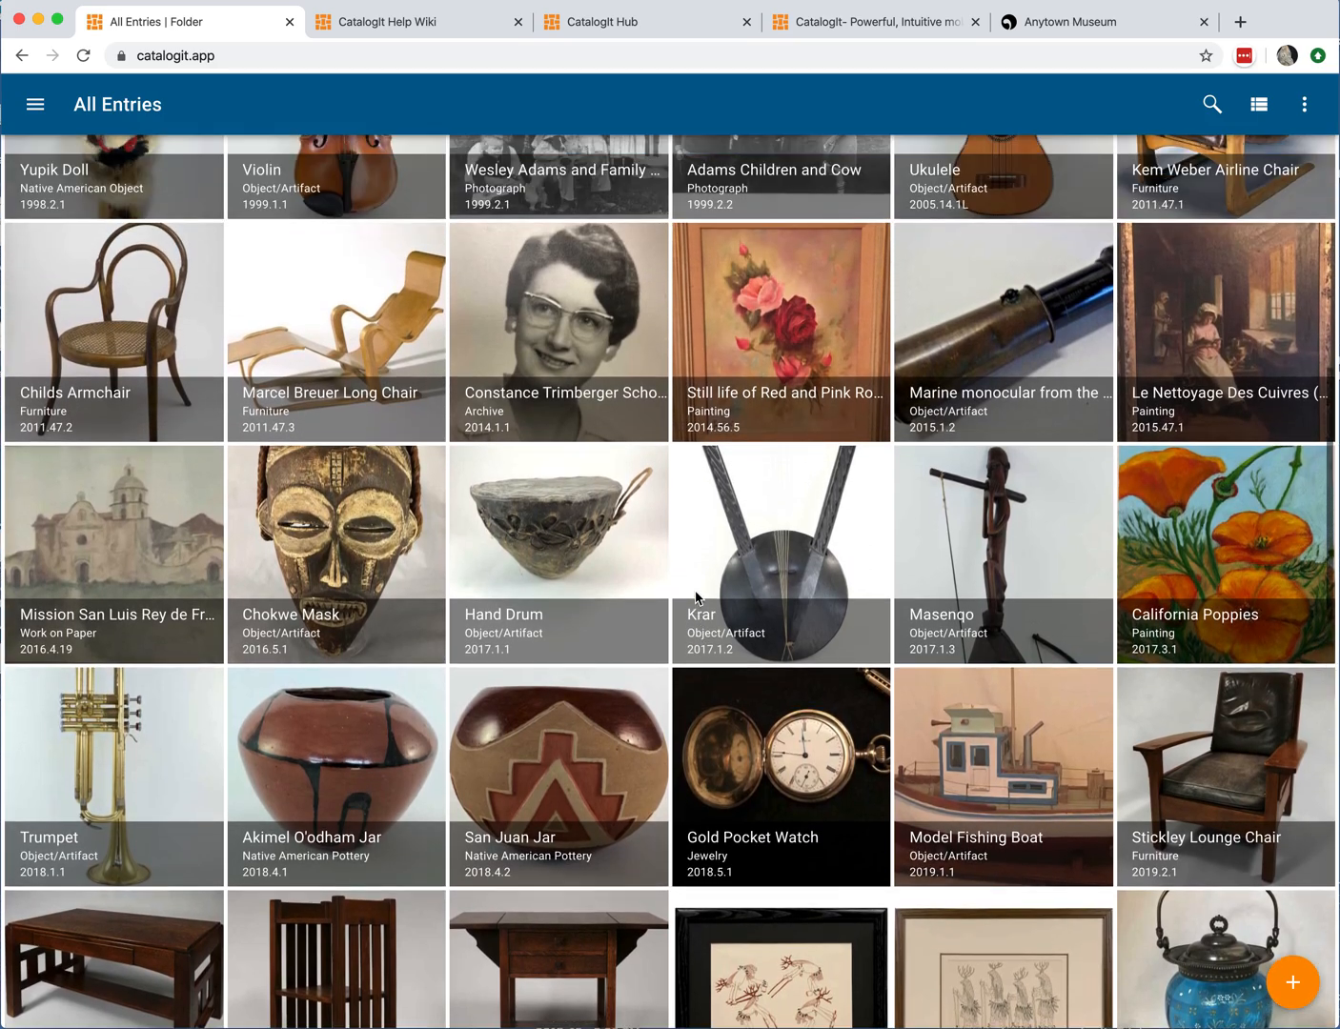
scroll(694, 595, "up", 8)
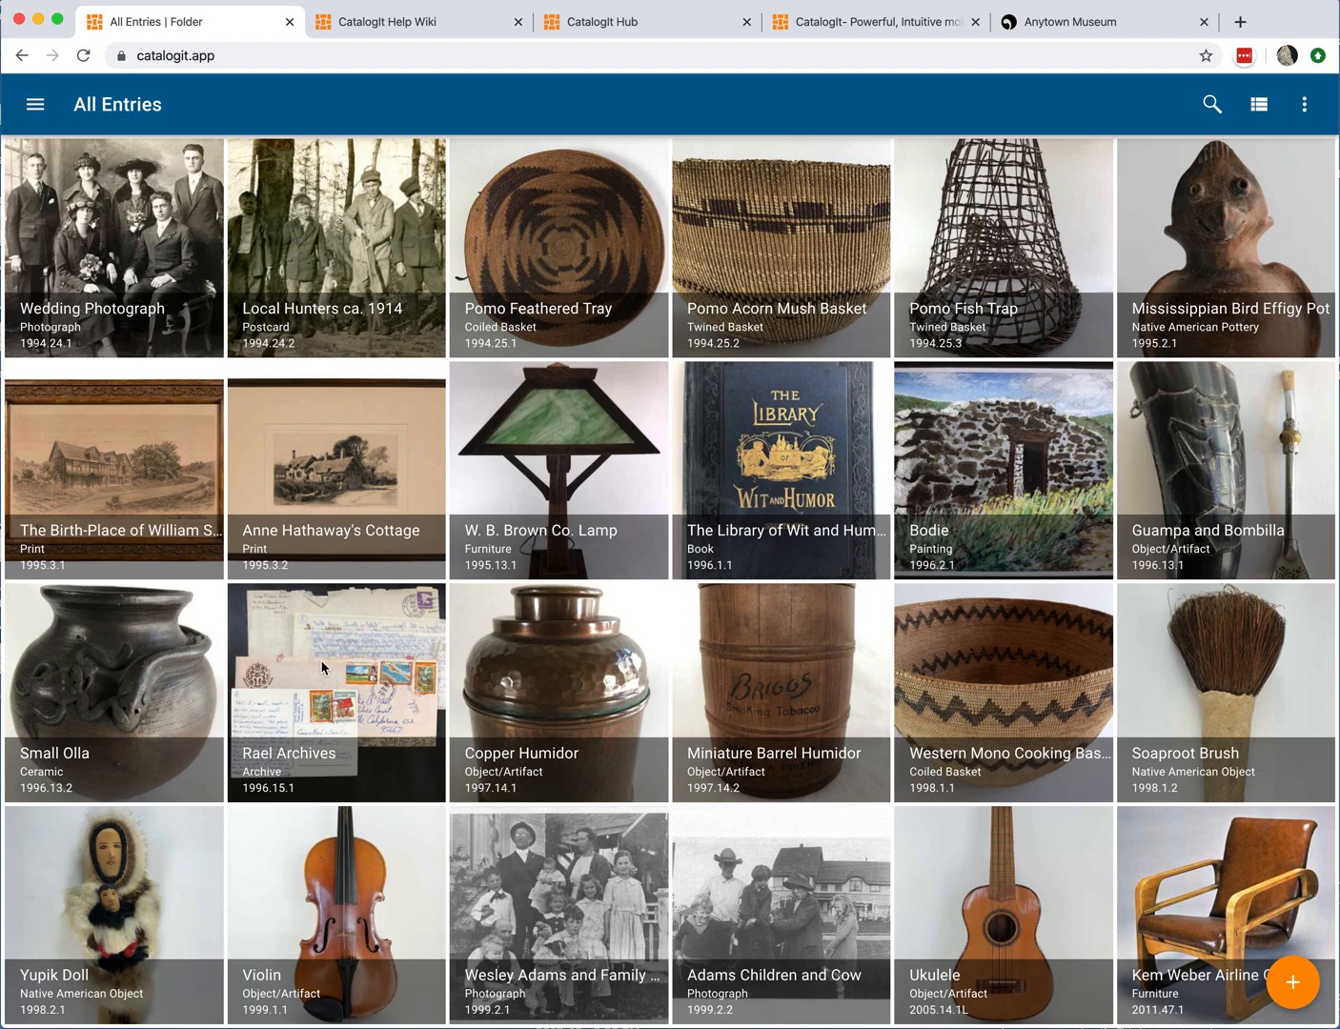
scroll(451, 616, "down", 2)
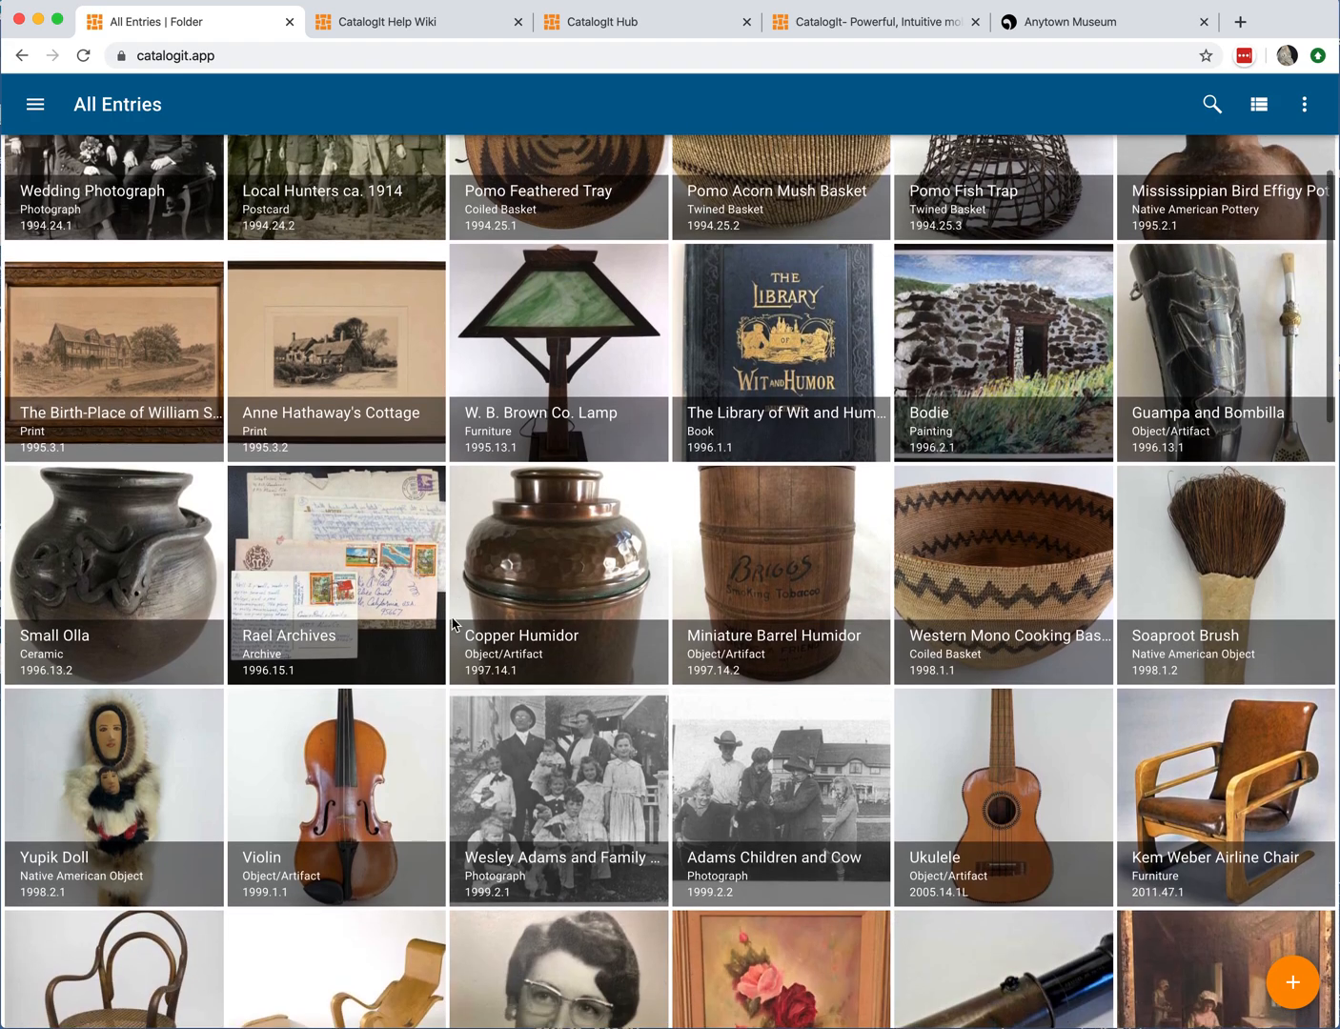
scroll(451, 616, "up", 2)
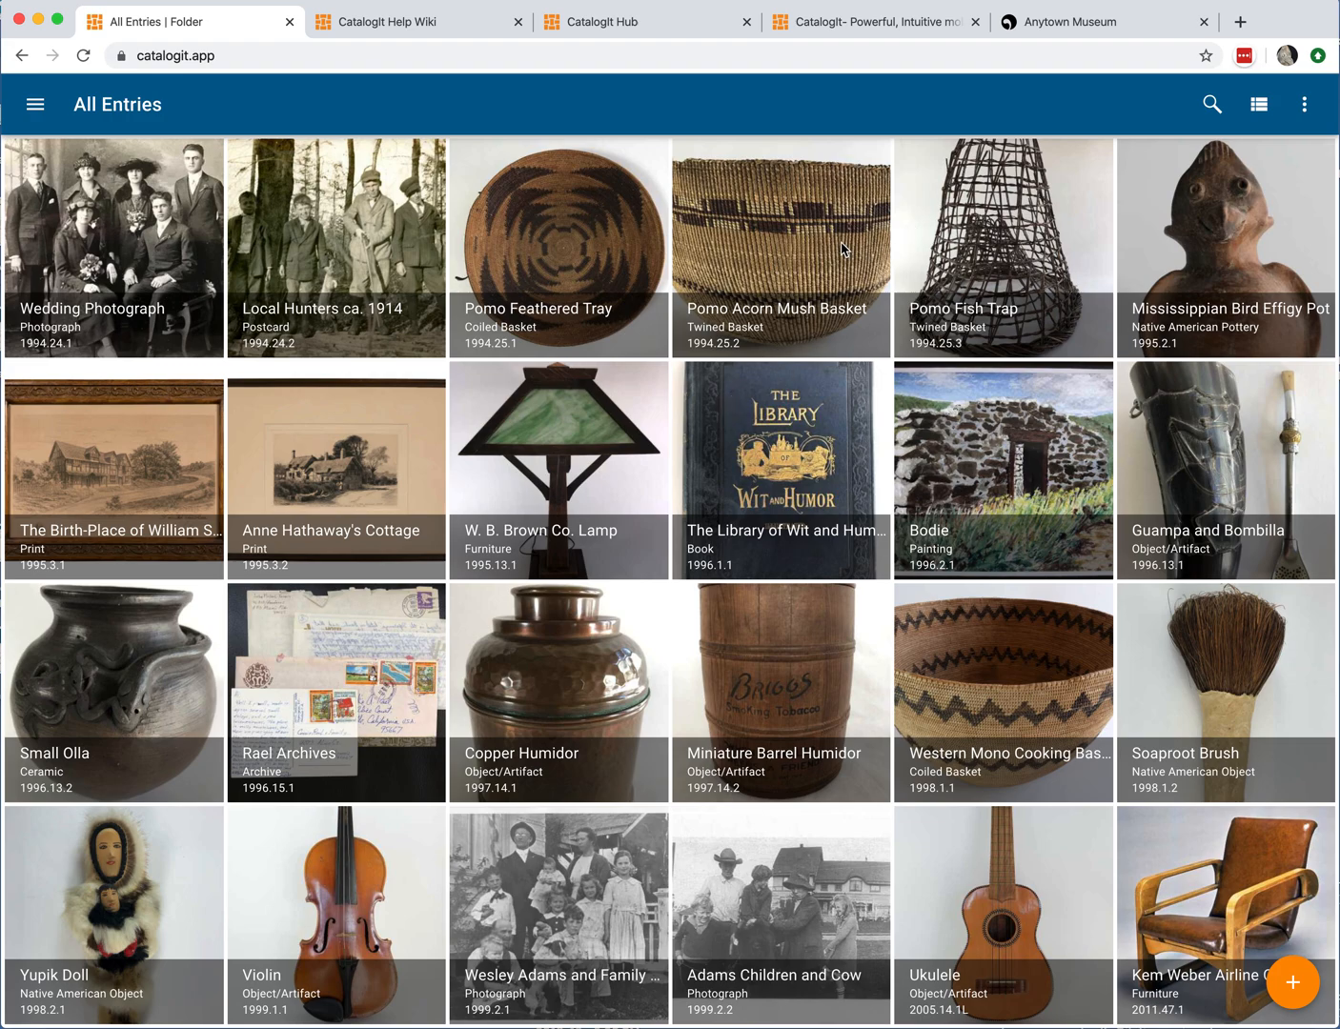
left_click(139, 452)
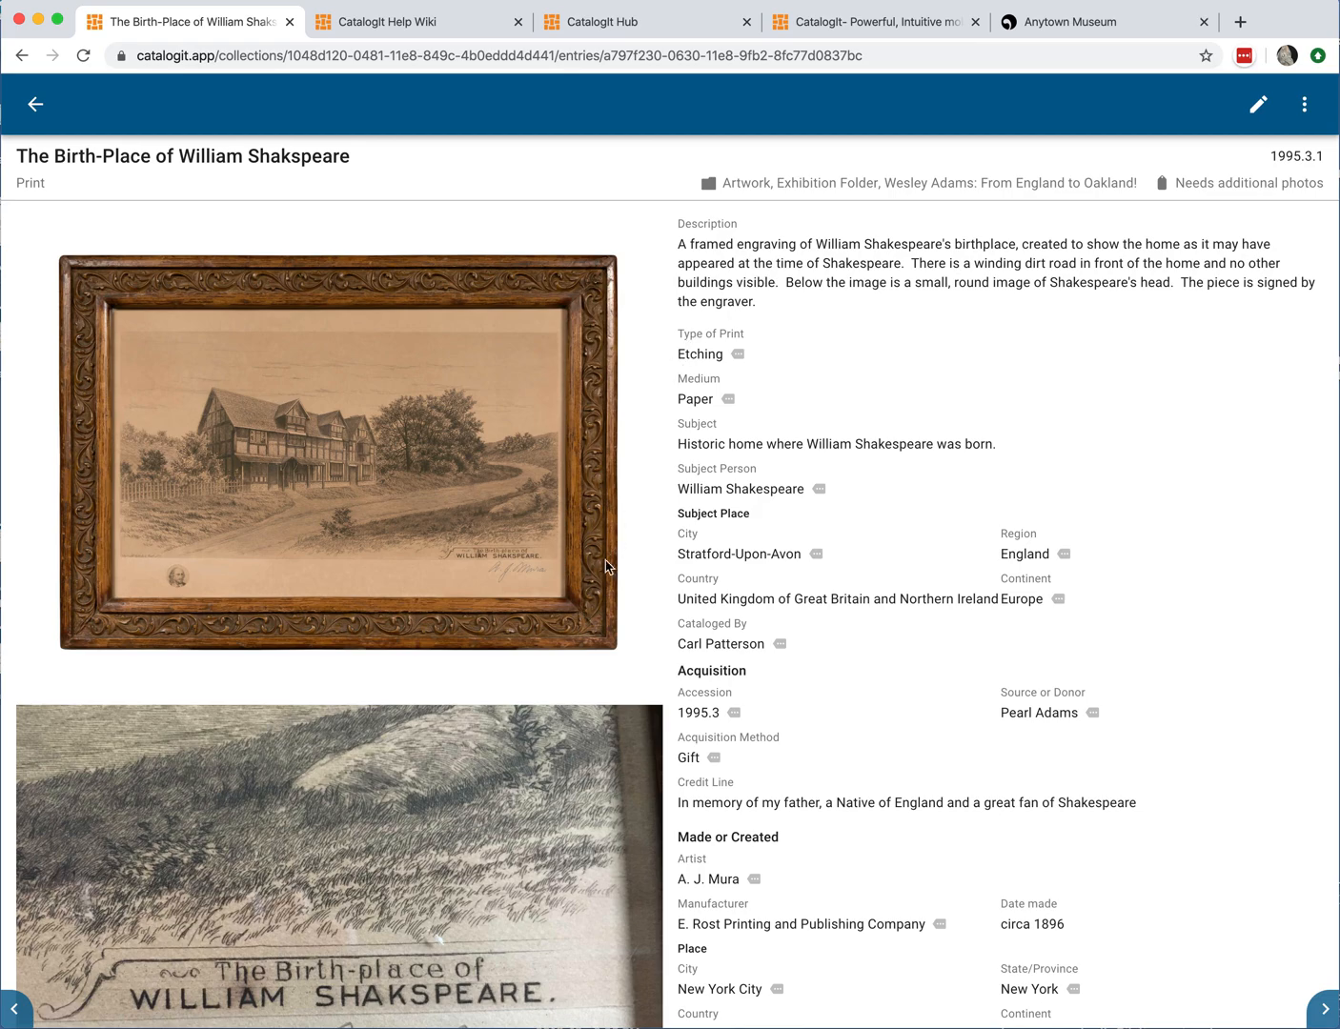
Step: Scroll through the entry's catalog fields and return to its top
scroll(567, 543, "down", 5)
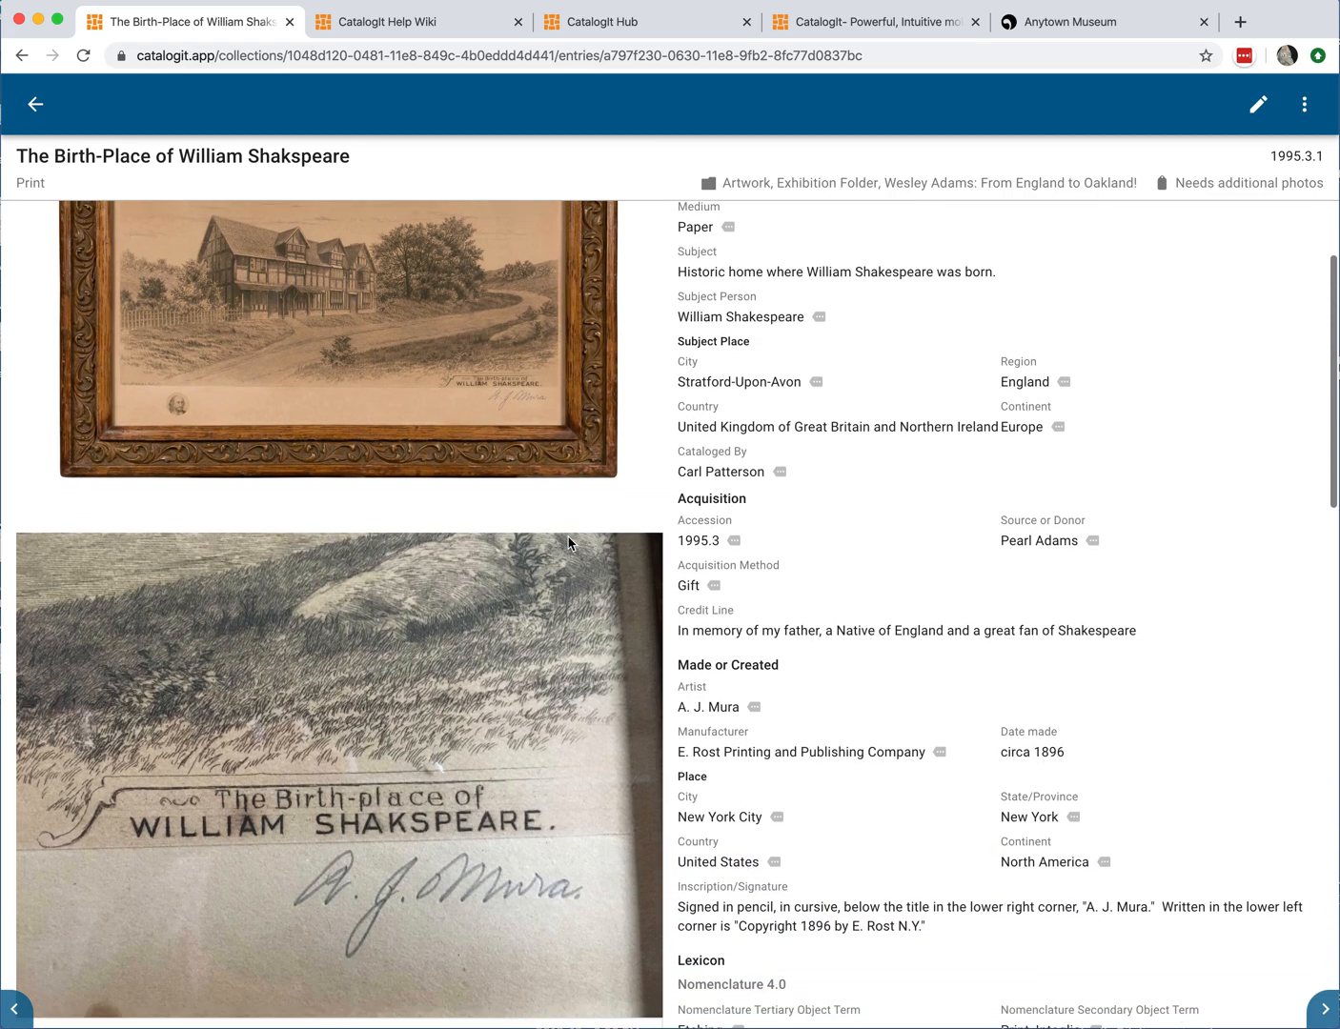
scroll(567, 543, "down", 8)
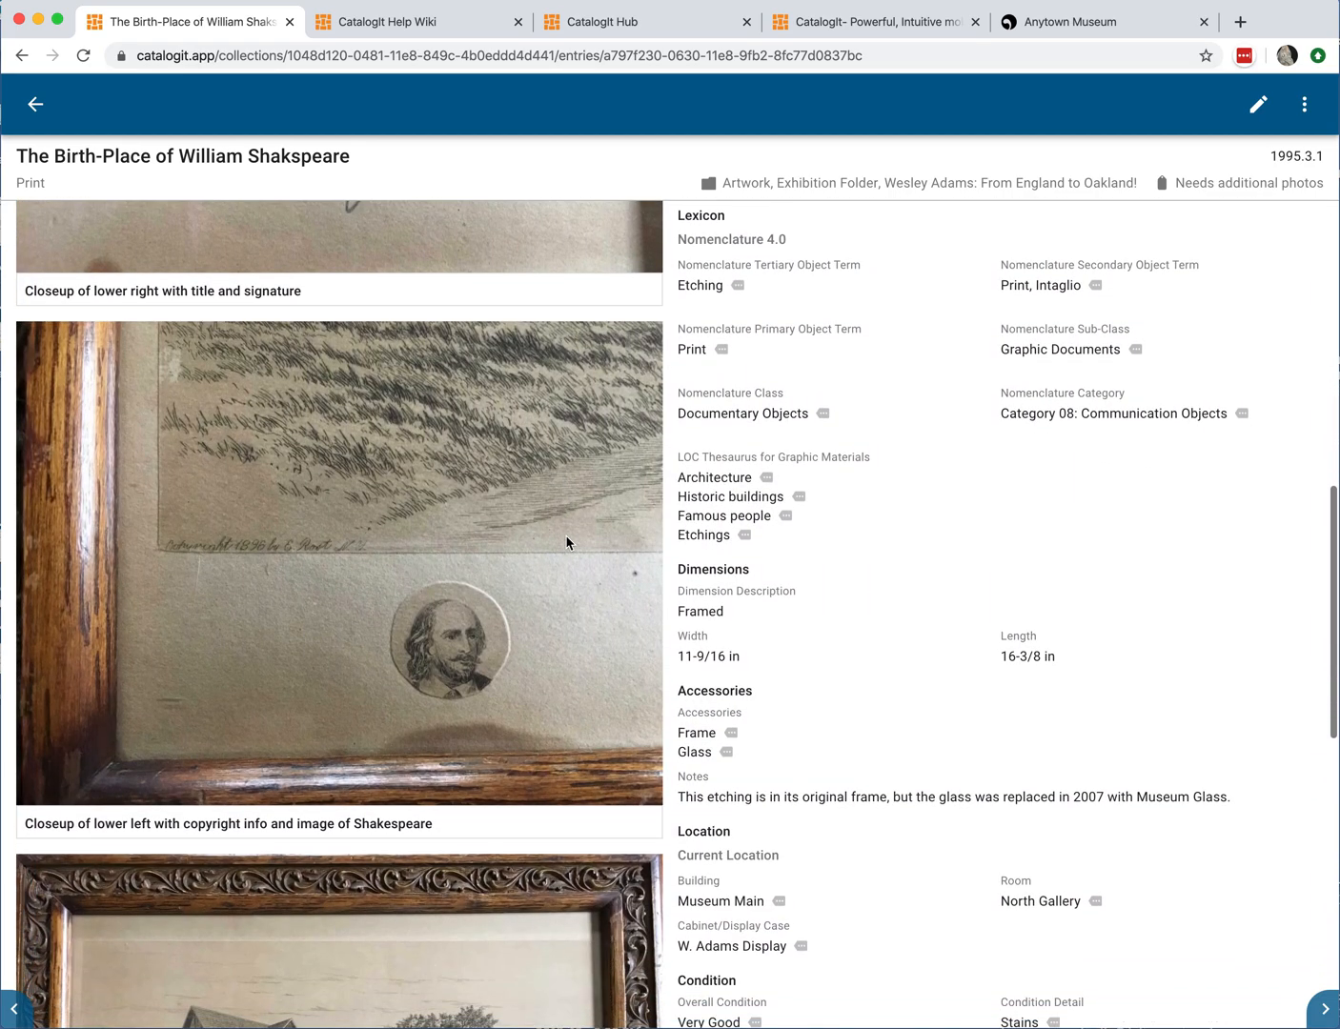
scroll(568, 543, "down", 3)
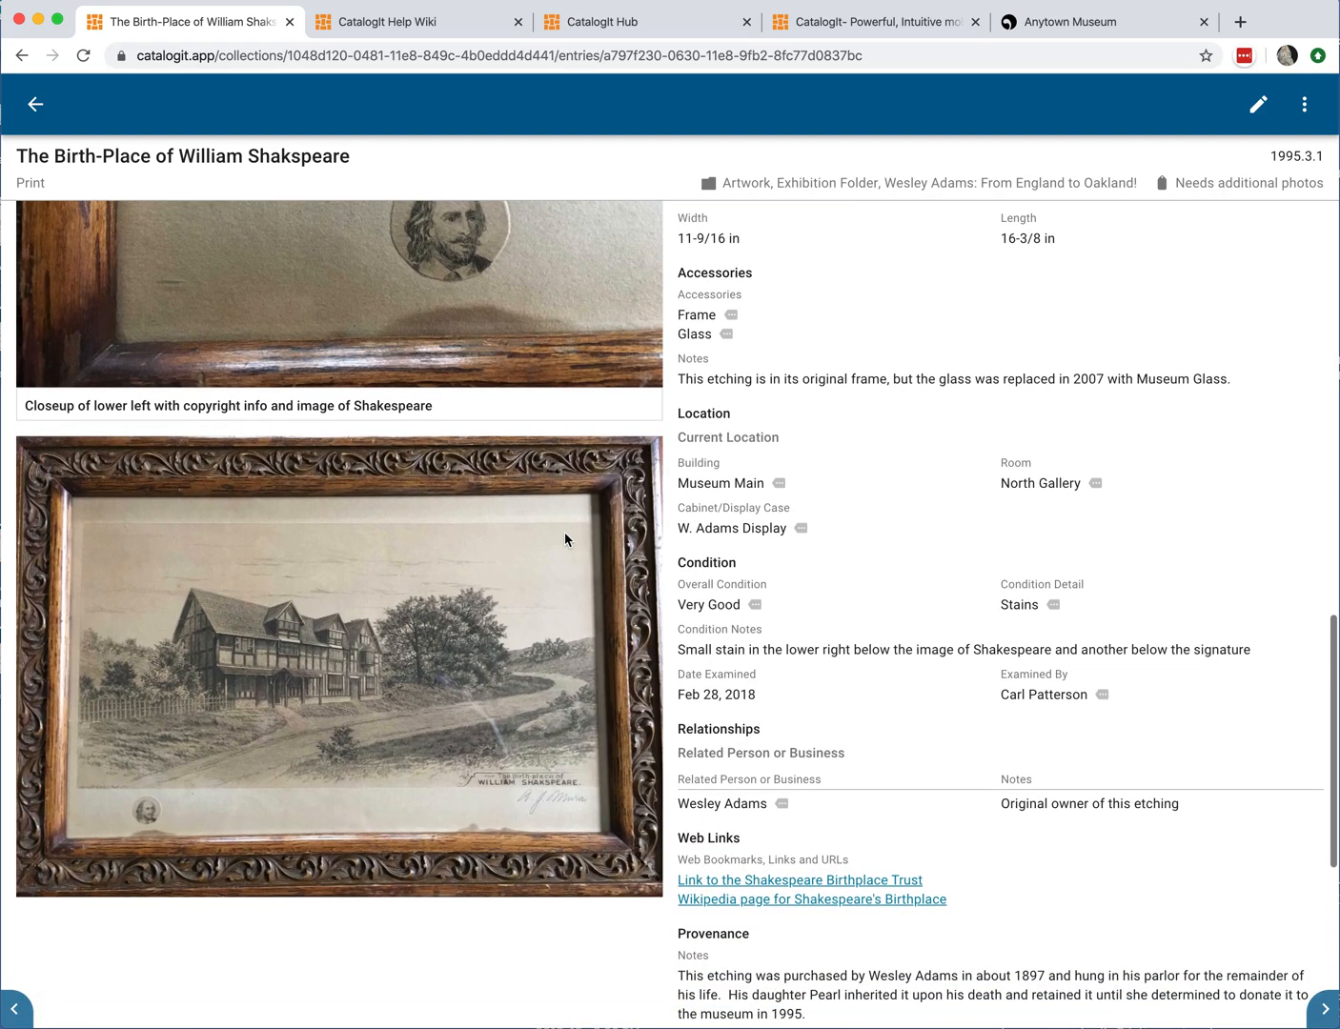
scroll(567, 541, "up", 5)
scroll(565, 539, "up", 10)
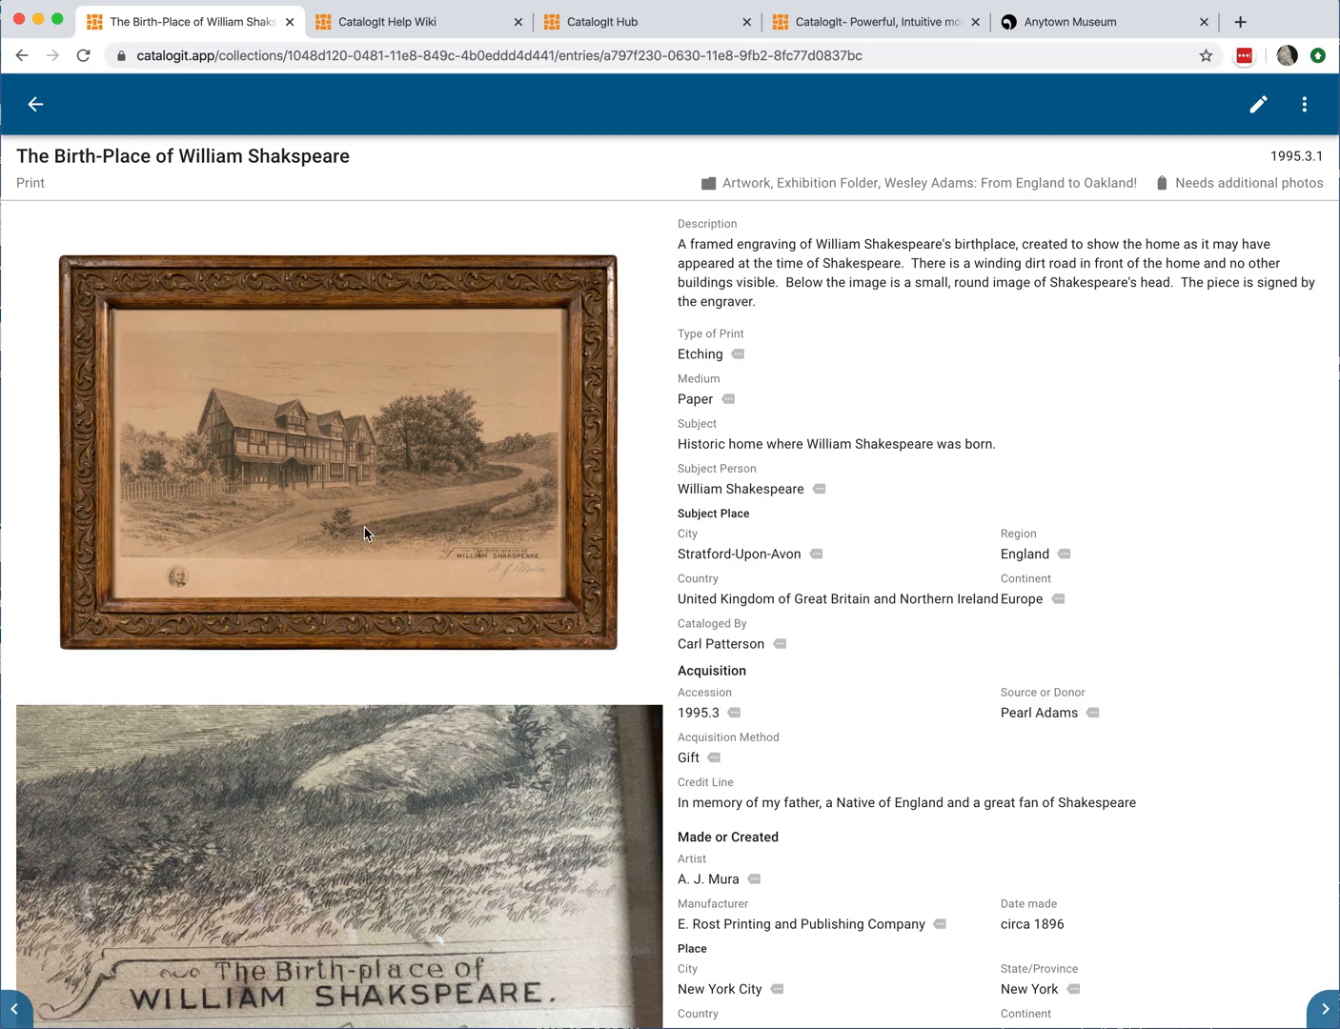
Step: Open the entry's main photo full-size, zoom in and pan around the etching, then close the viewer
left_click(313, 454)
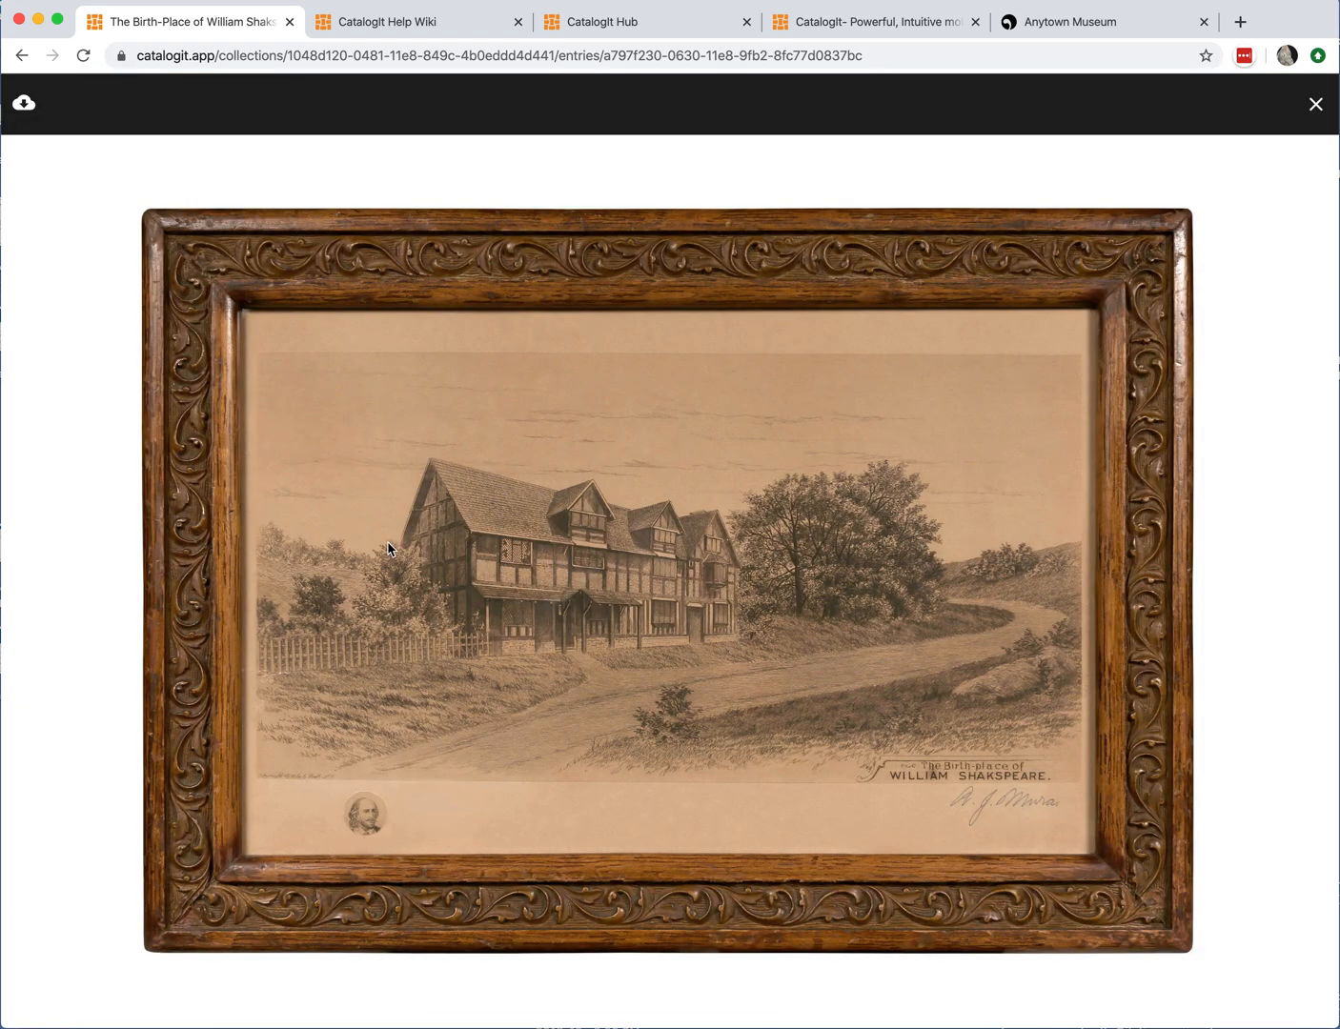
left_click(517, 564)
mouse_move(517, 564)
left_mouse_down()
mouse_move(348, 512)
mouse_move(295, 524)
mouse_move(455, 466)
mouse_move(637, 454)
mouse_move(639, 477)
mouse_move(497, 455)
mouse_move(360, 465)
left_mouse_up()
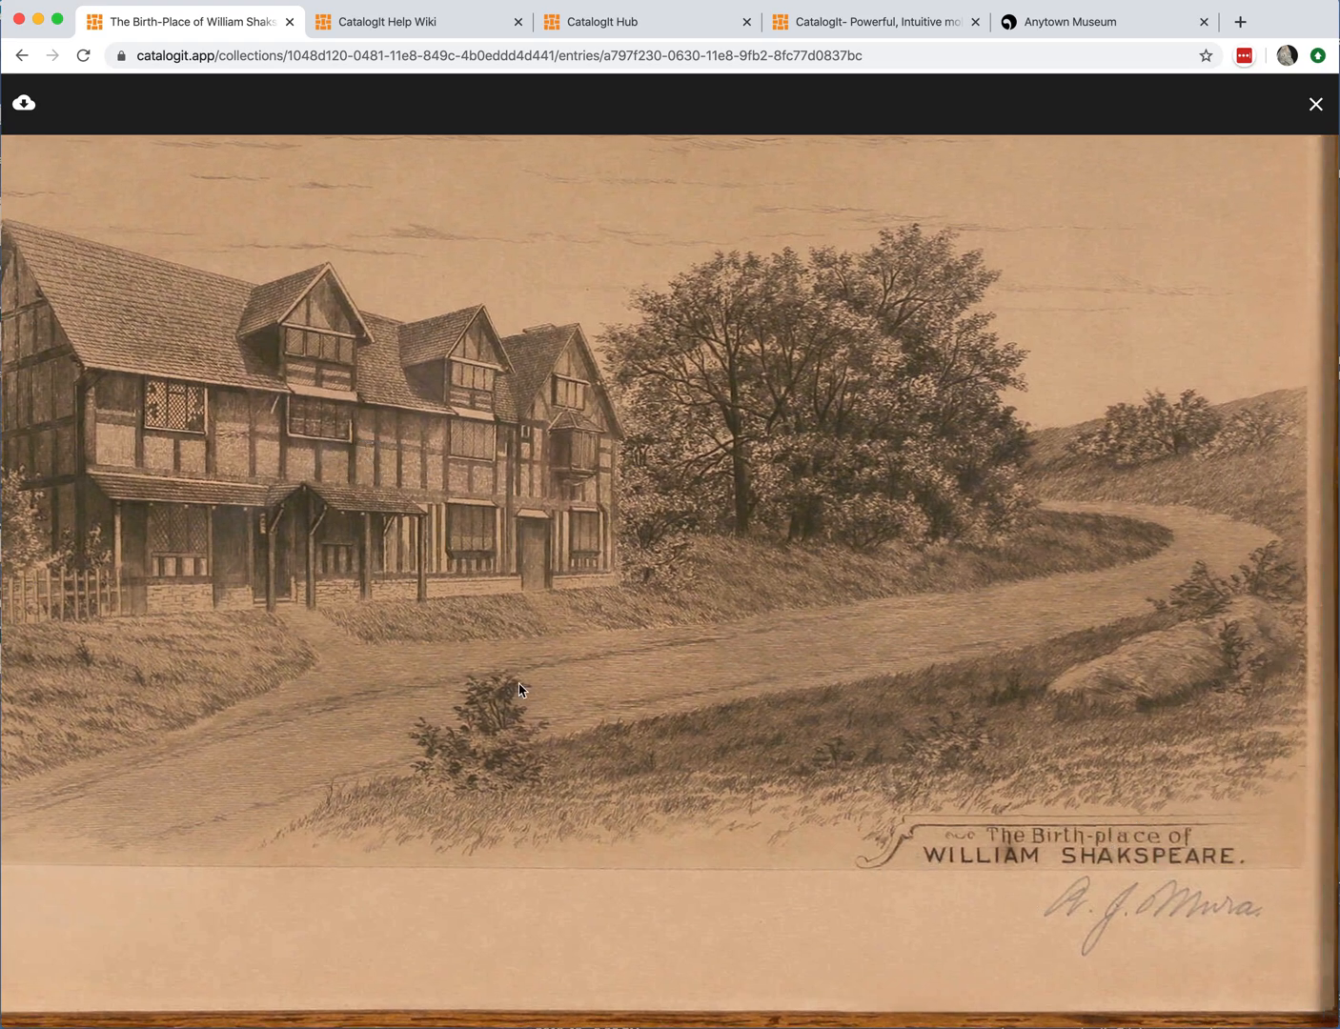
left_click_drag(462, 681, 823, 688)
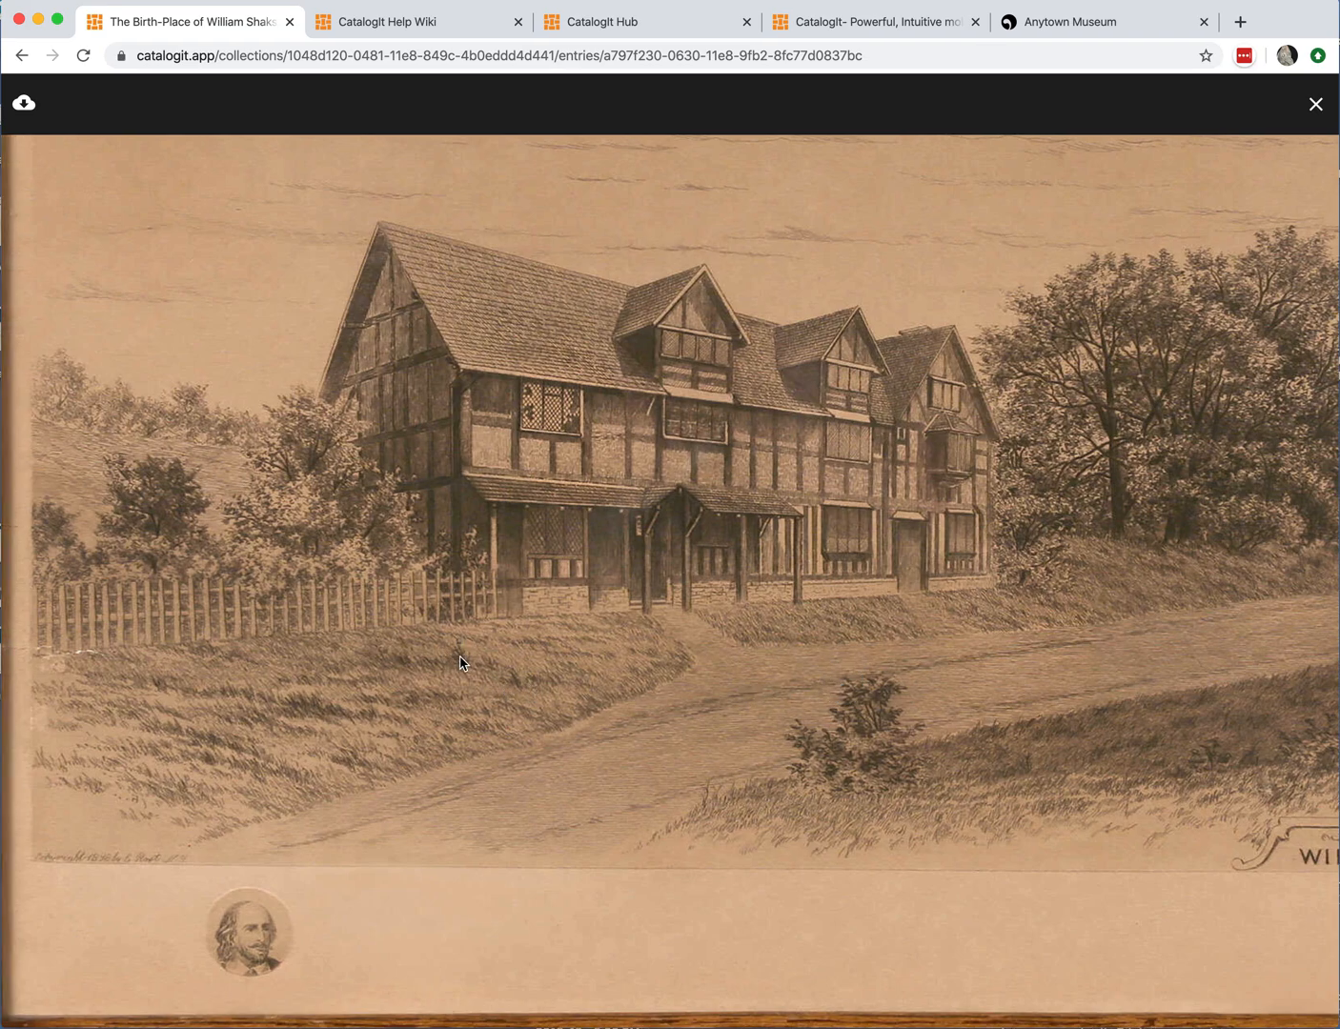
left_click_drag(600, 596, 586, 697)
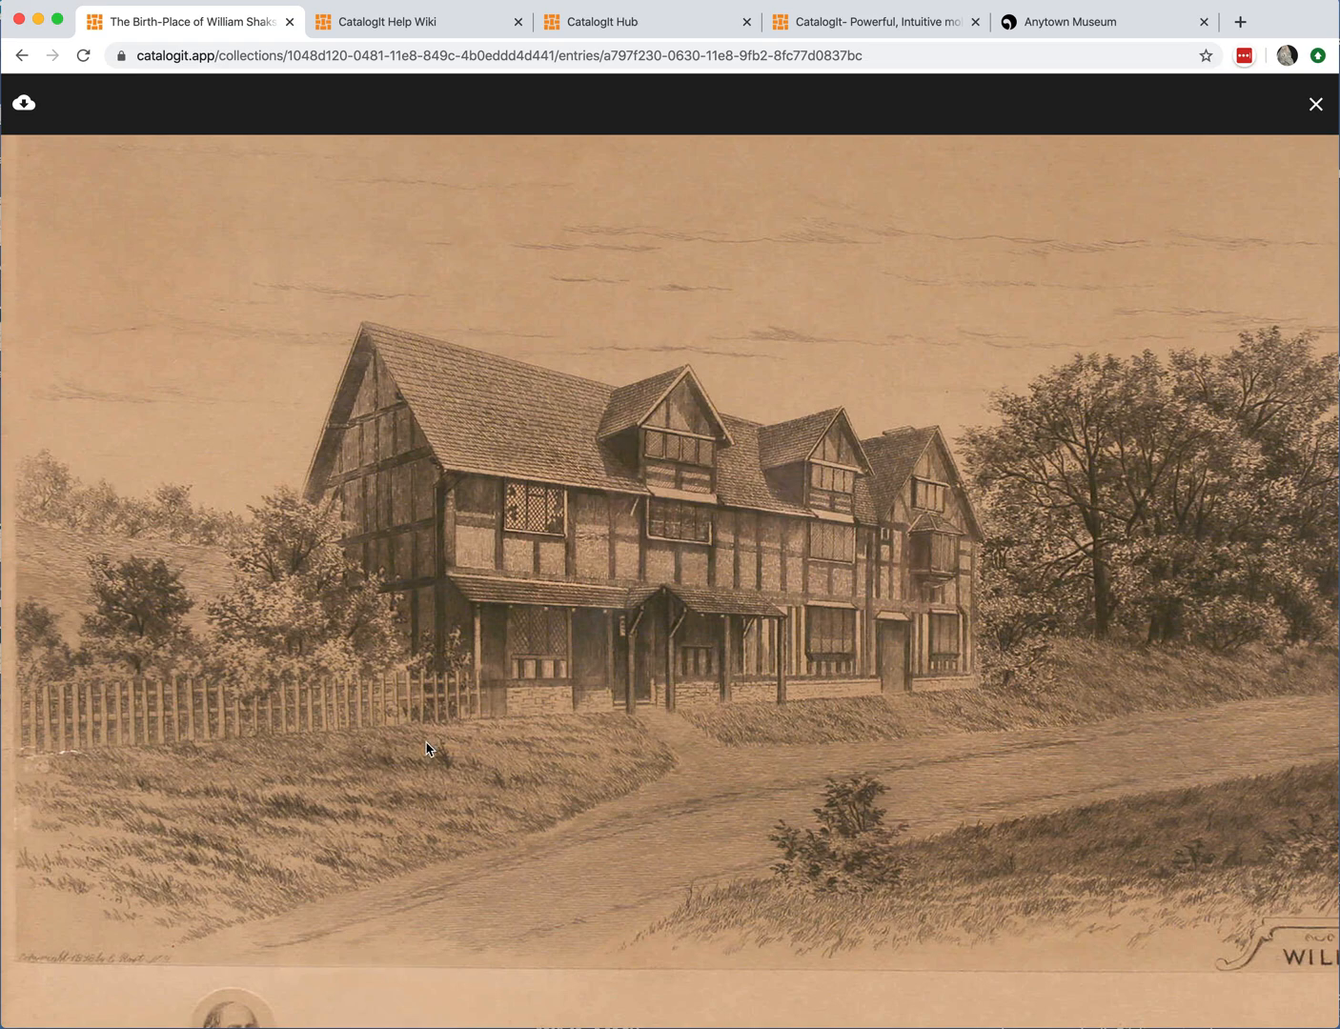
left_click(1315, 104)
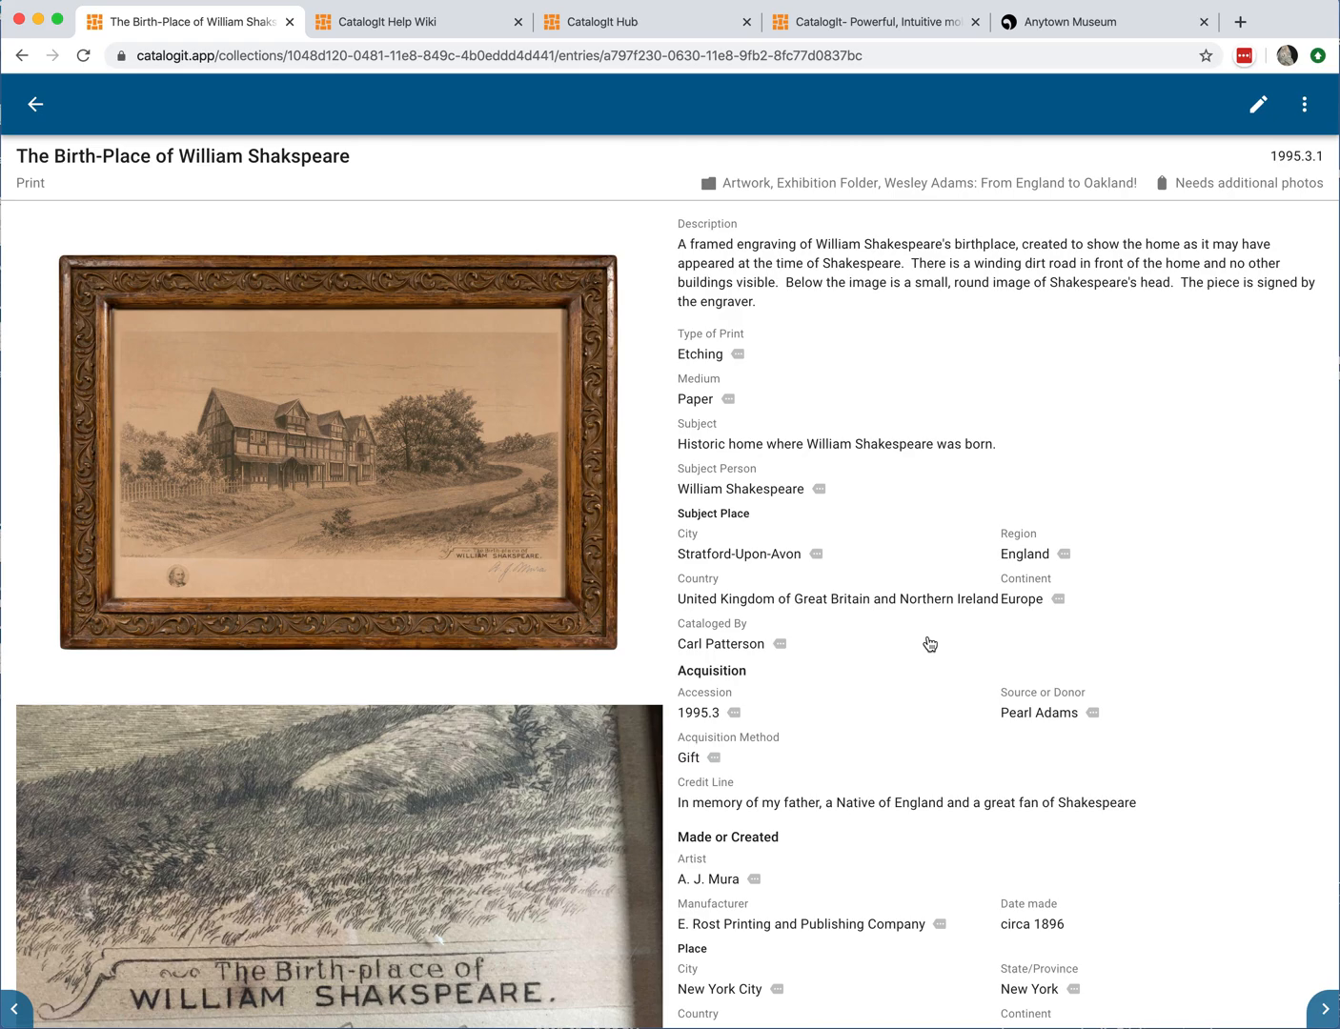
Step: Open the related person's record from the entry's Relationships section
scroll(929, 644, "down", 1)
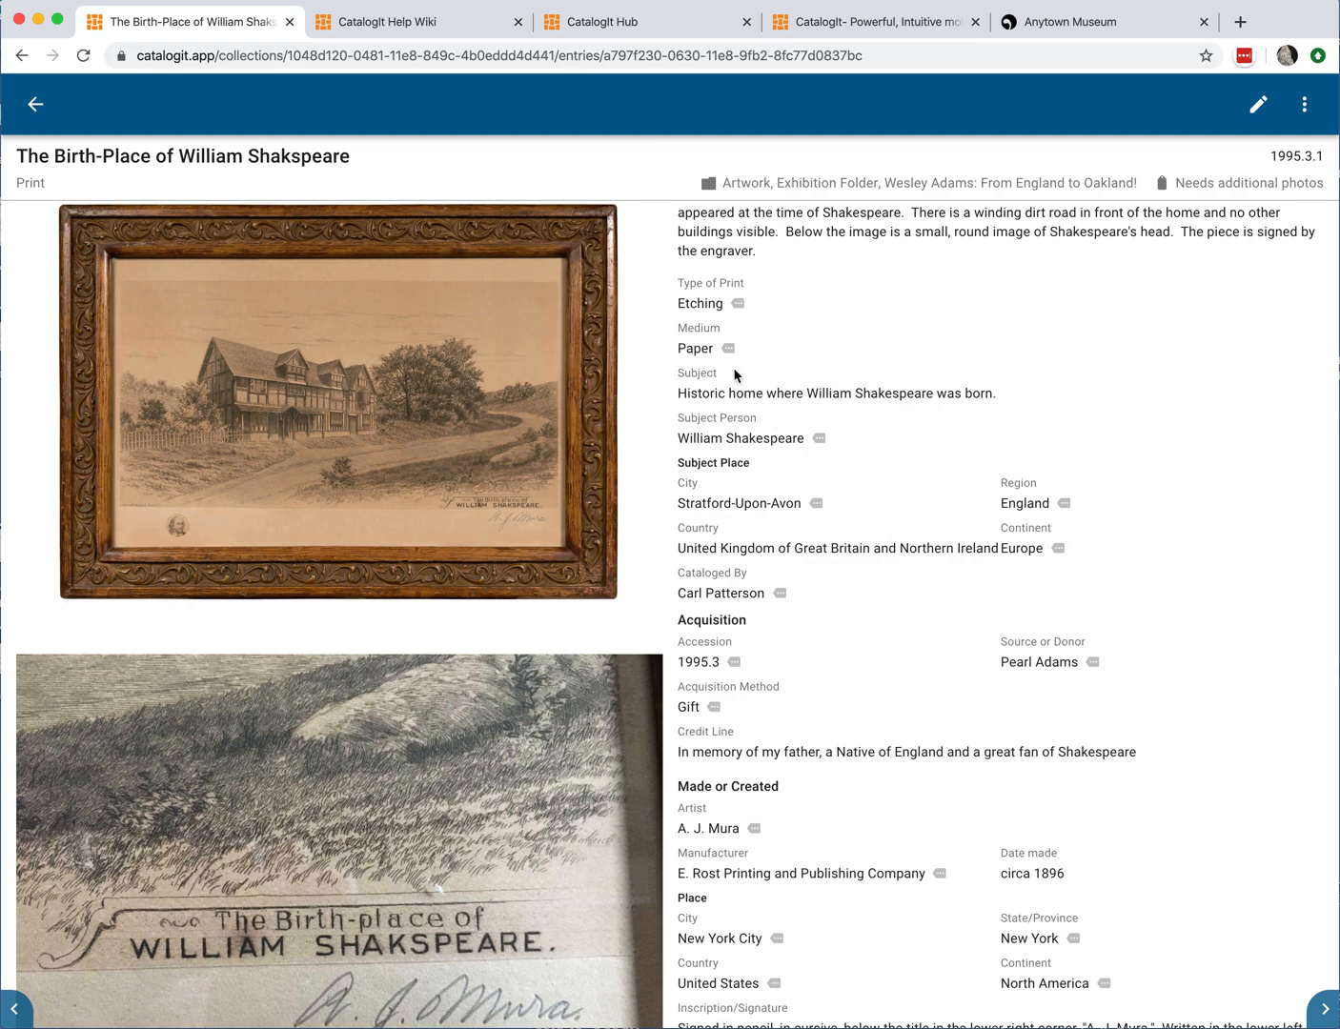
scroll(852, 716, "down", 5)
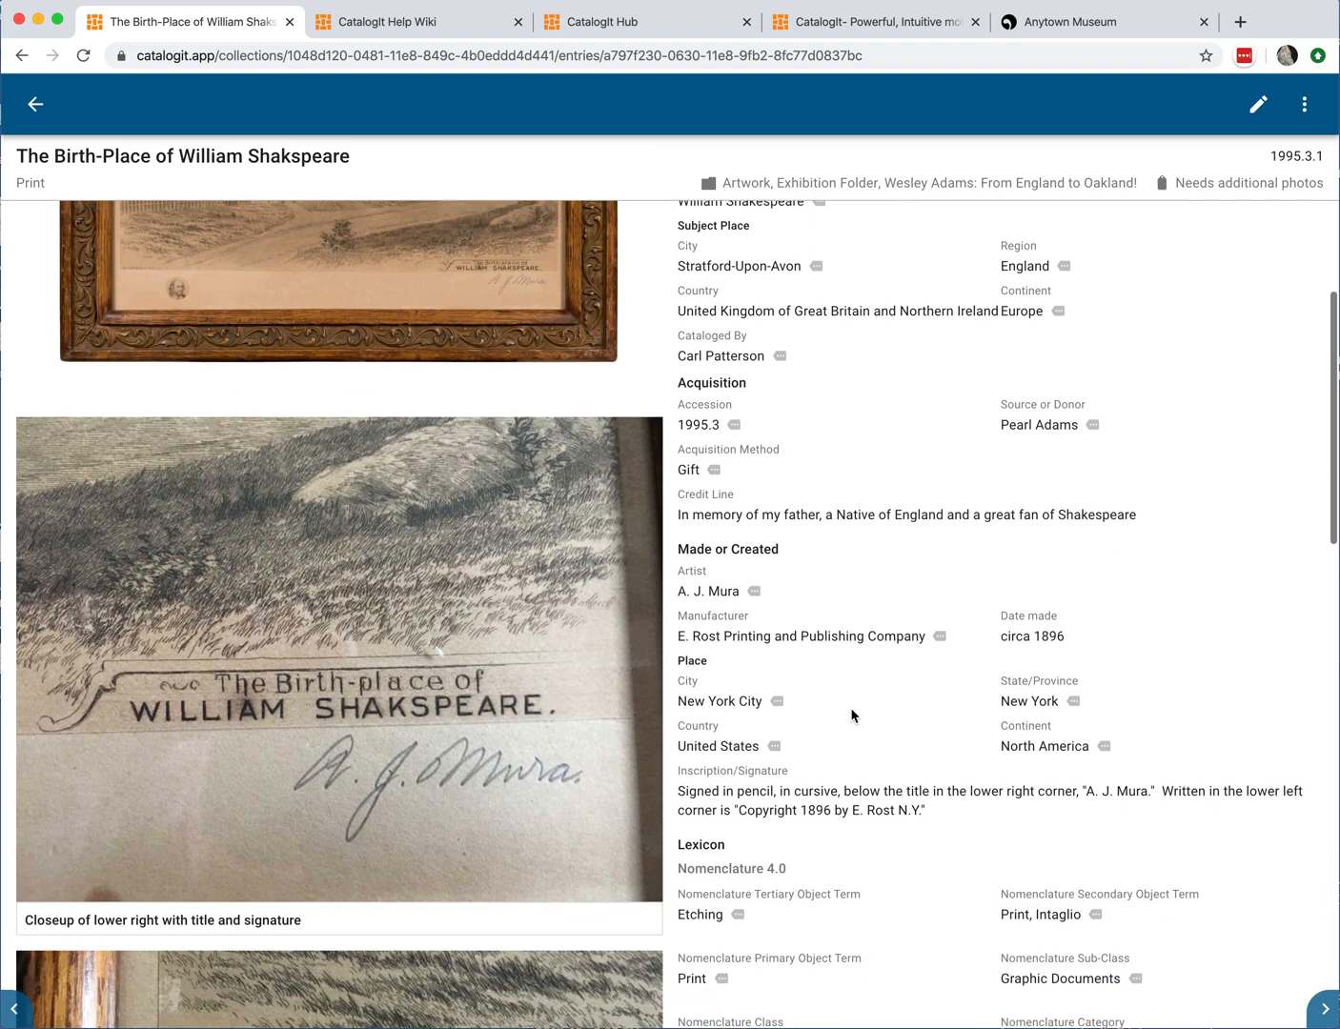
scroll(852, 716, "down", 5)
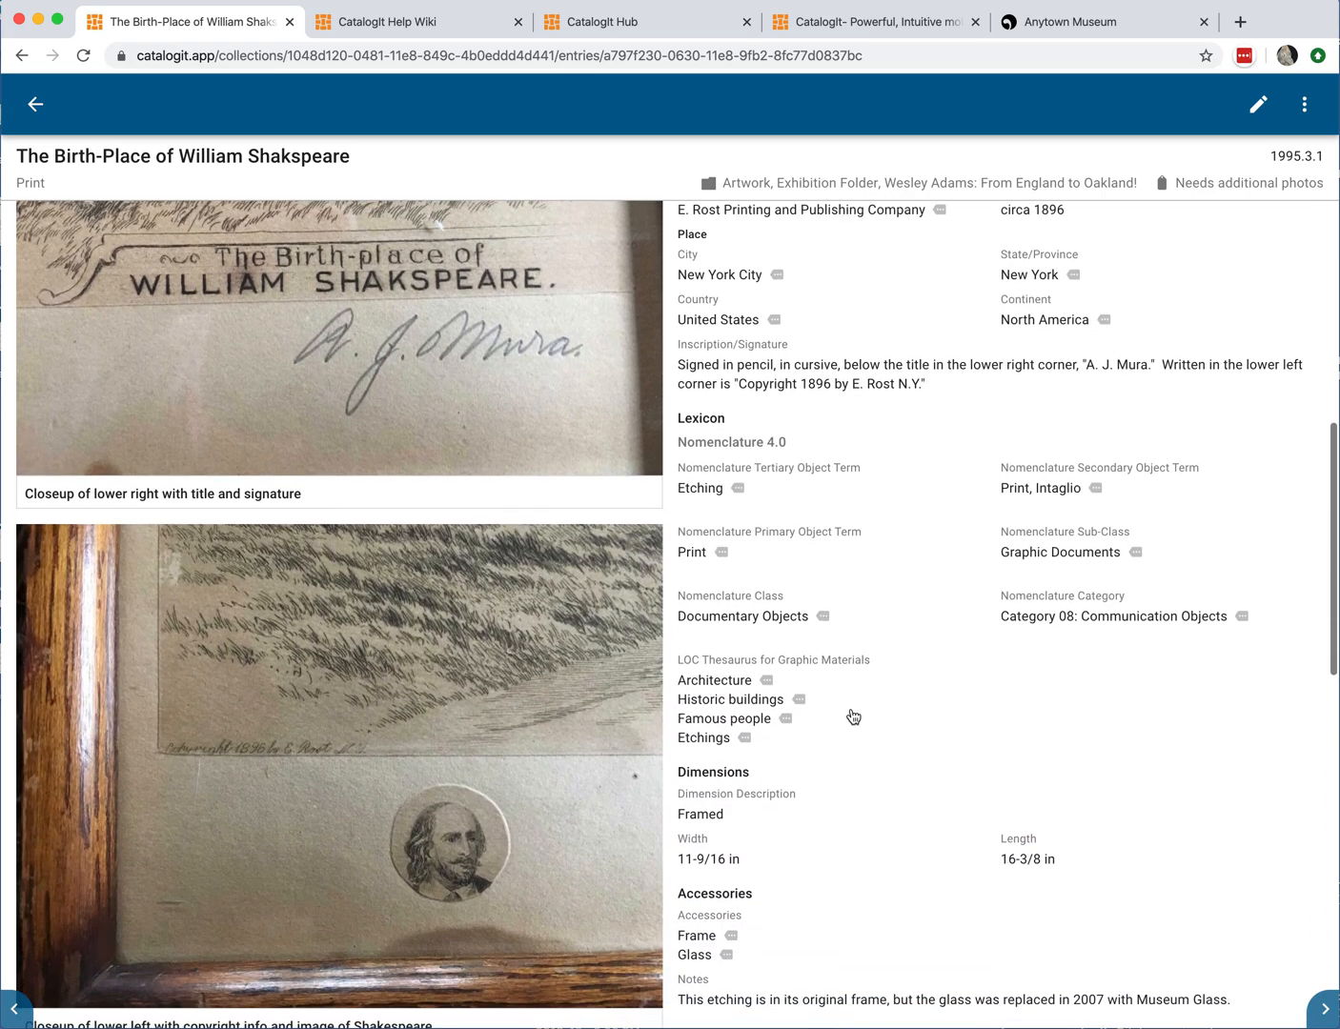
scroll(856, 731, "down", 5)
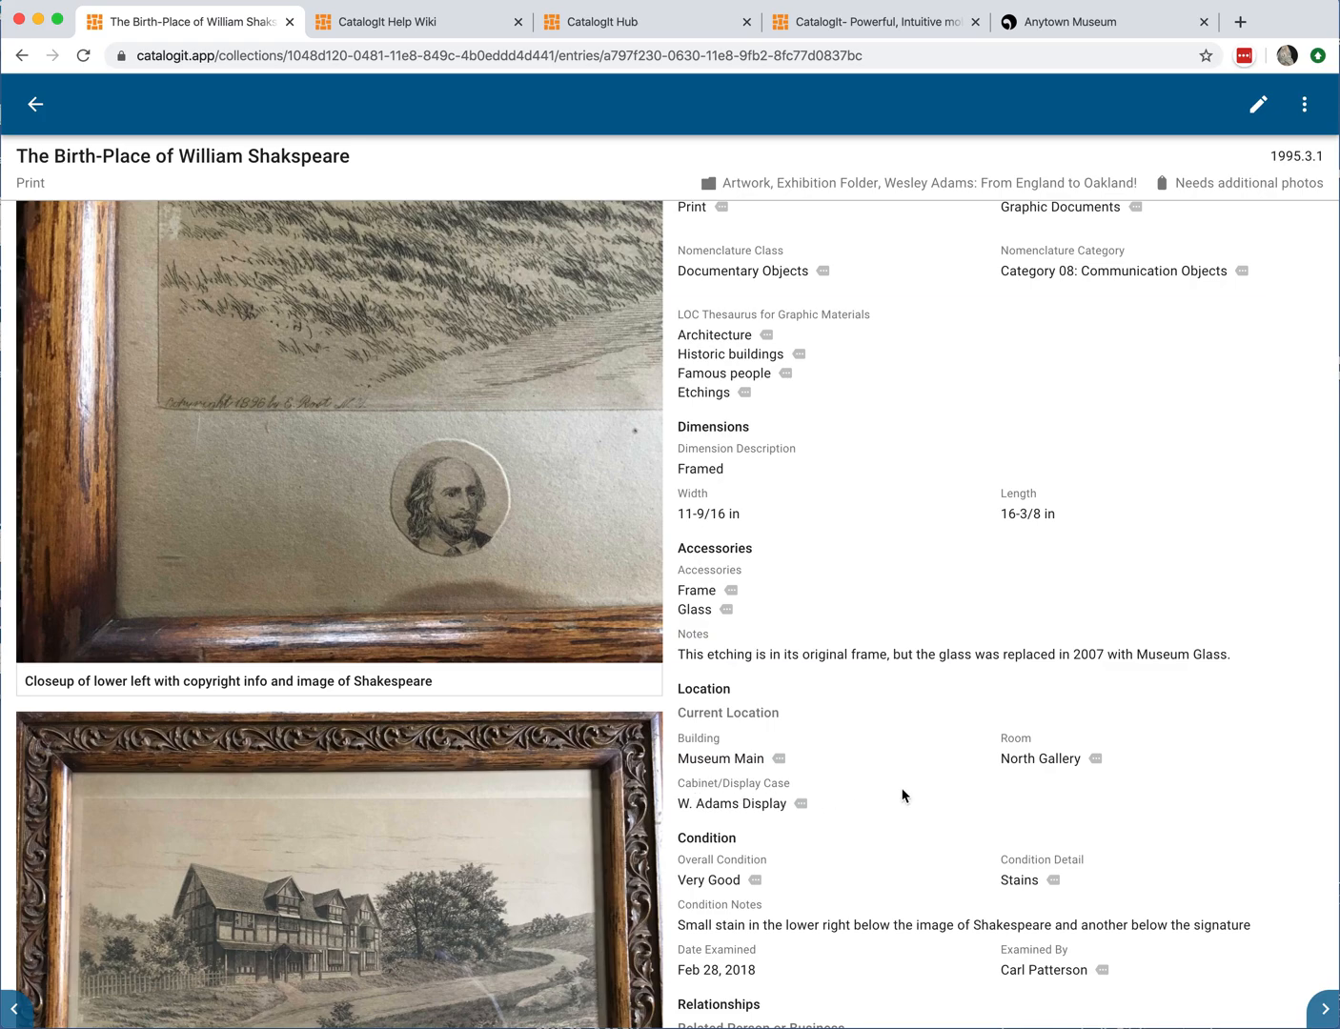
scroll(902, 794, "down", 5)
scroll(900, 793, "down", 3)
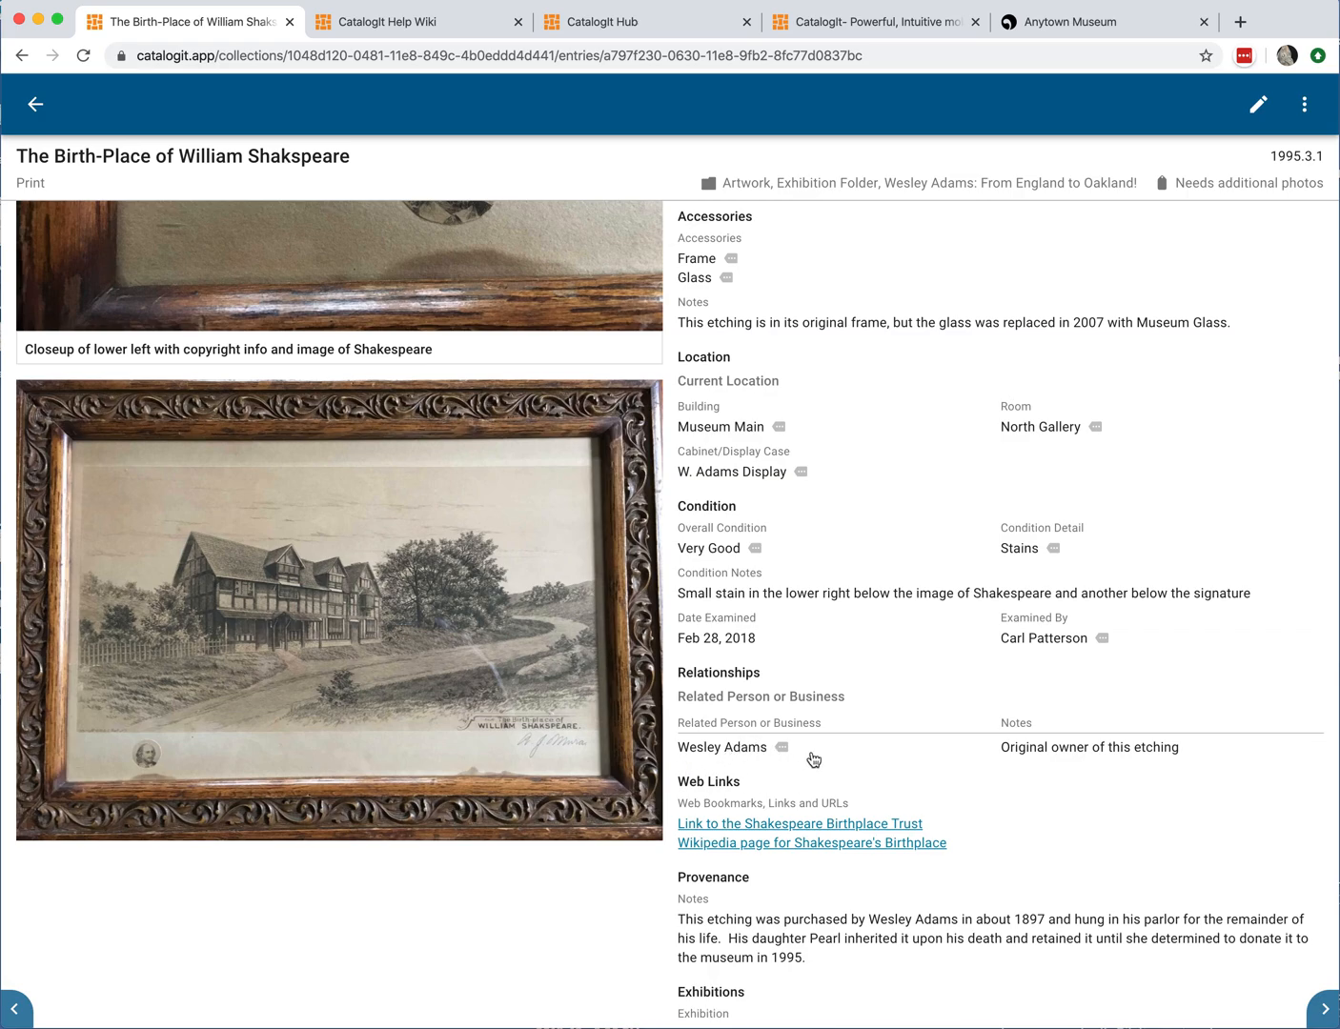
scroll(1059, 772, "down", 3)
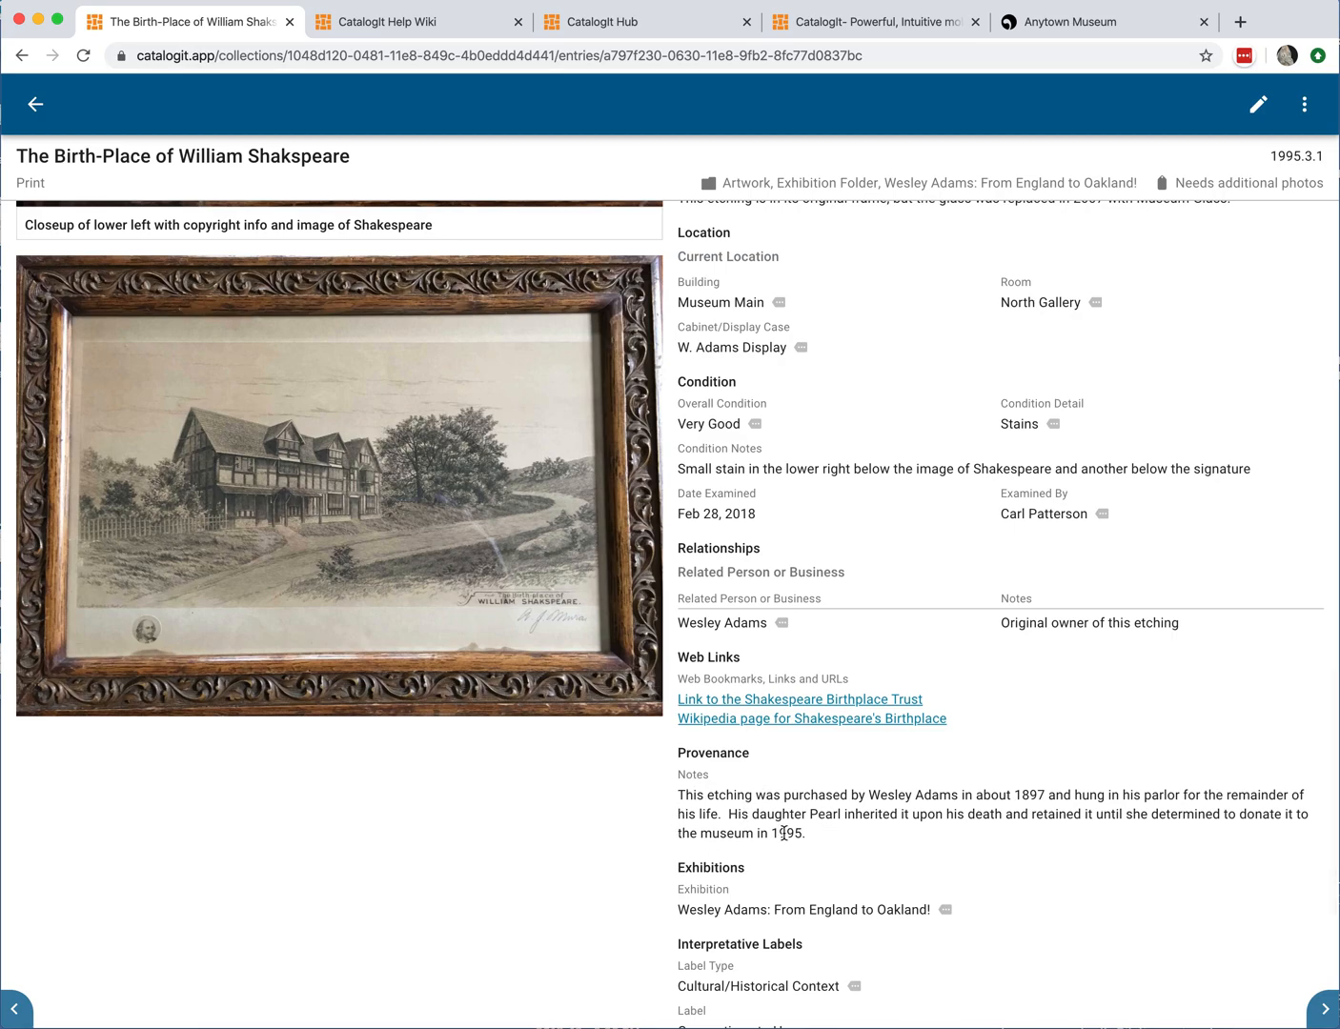
left_click(738, 624)
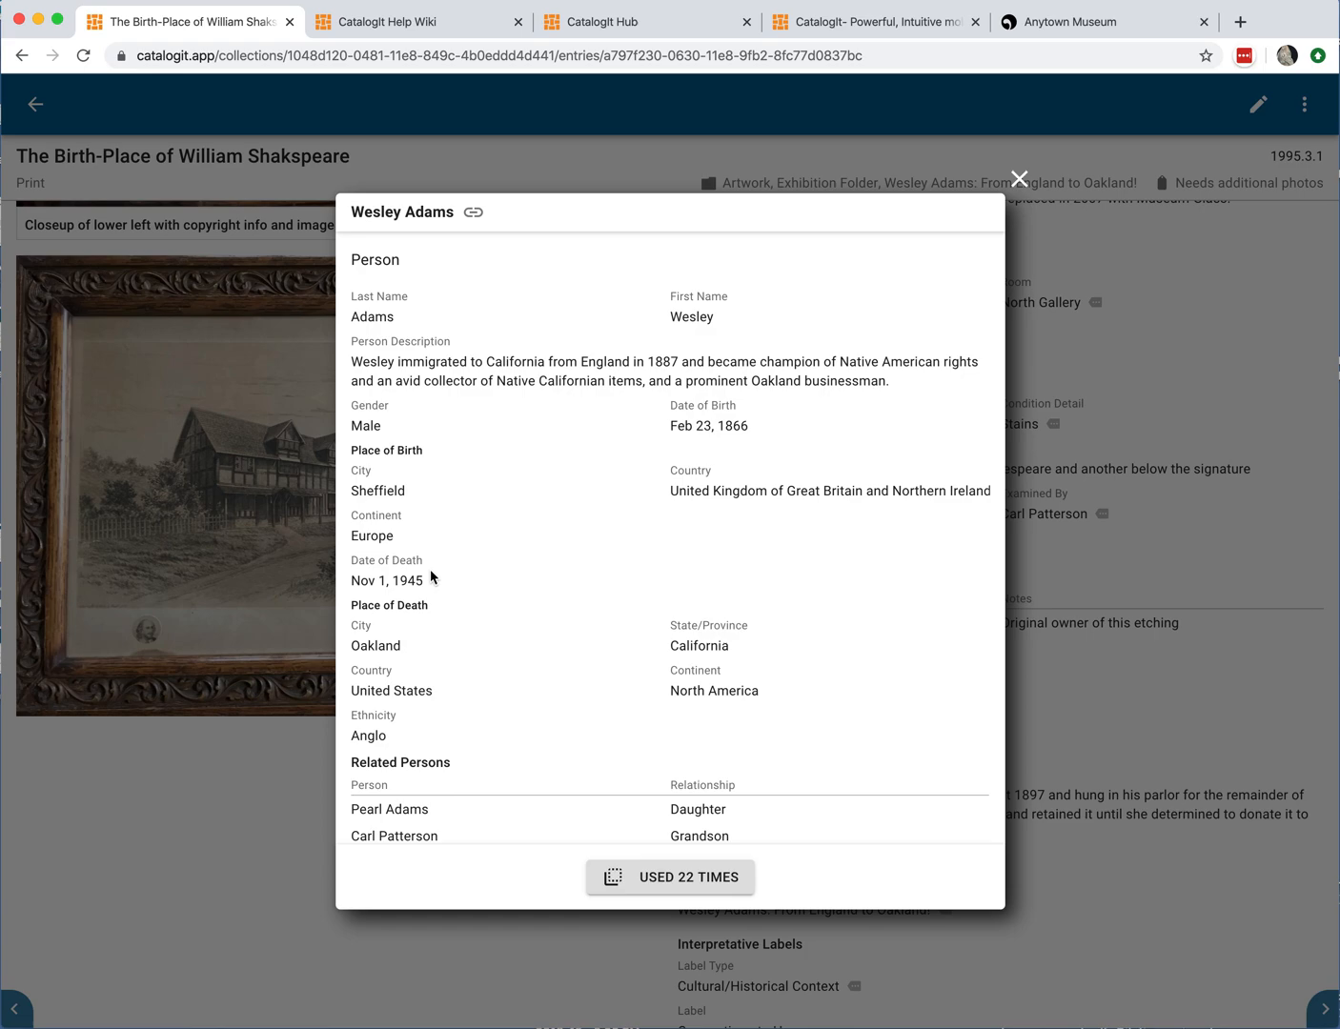
Step: Read through the related person's details and list all entries that use this person
scroll(527, 658, "down", 3)
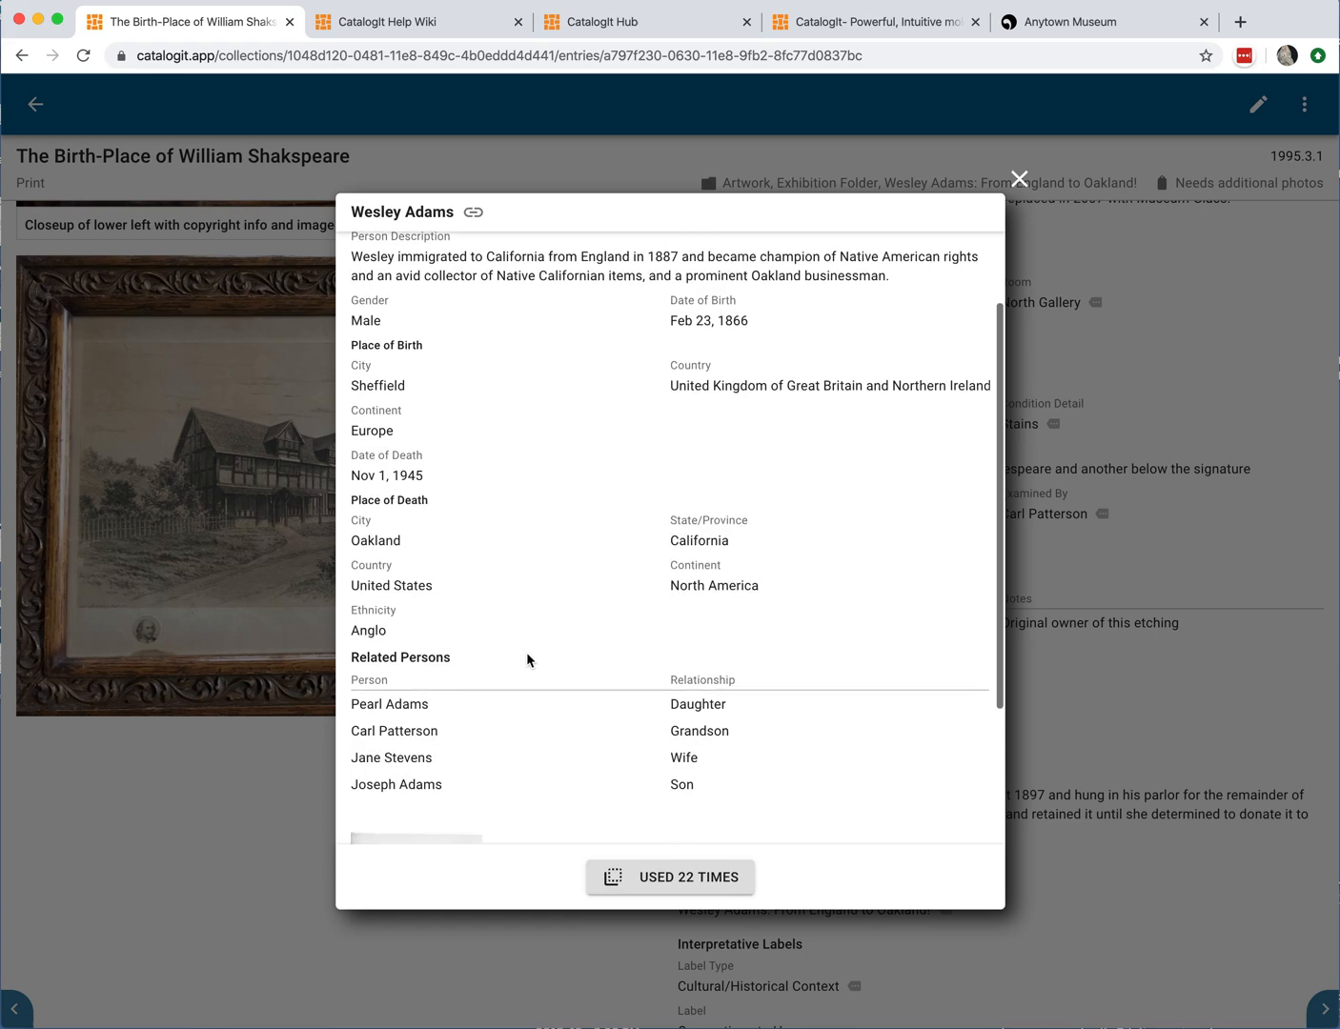
scroll(565, 644, "down", 2)
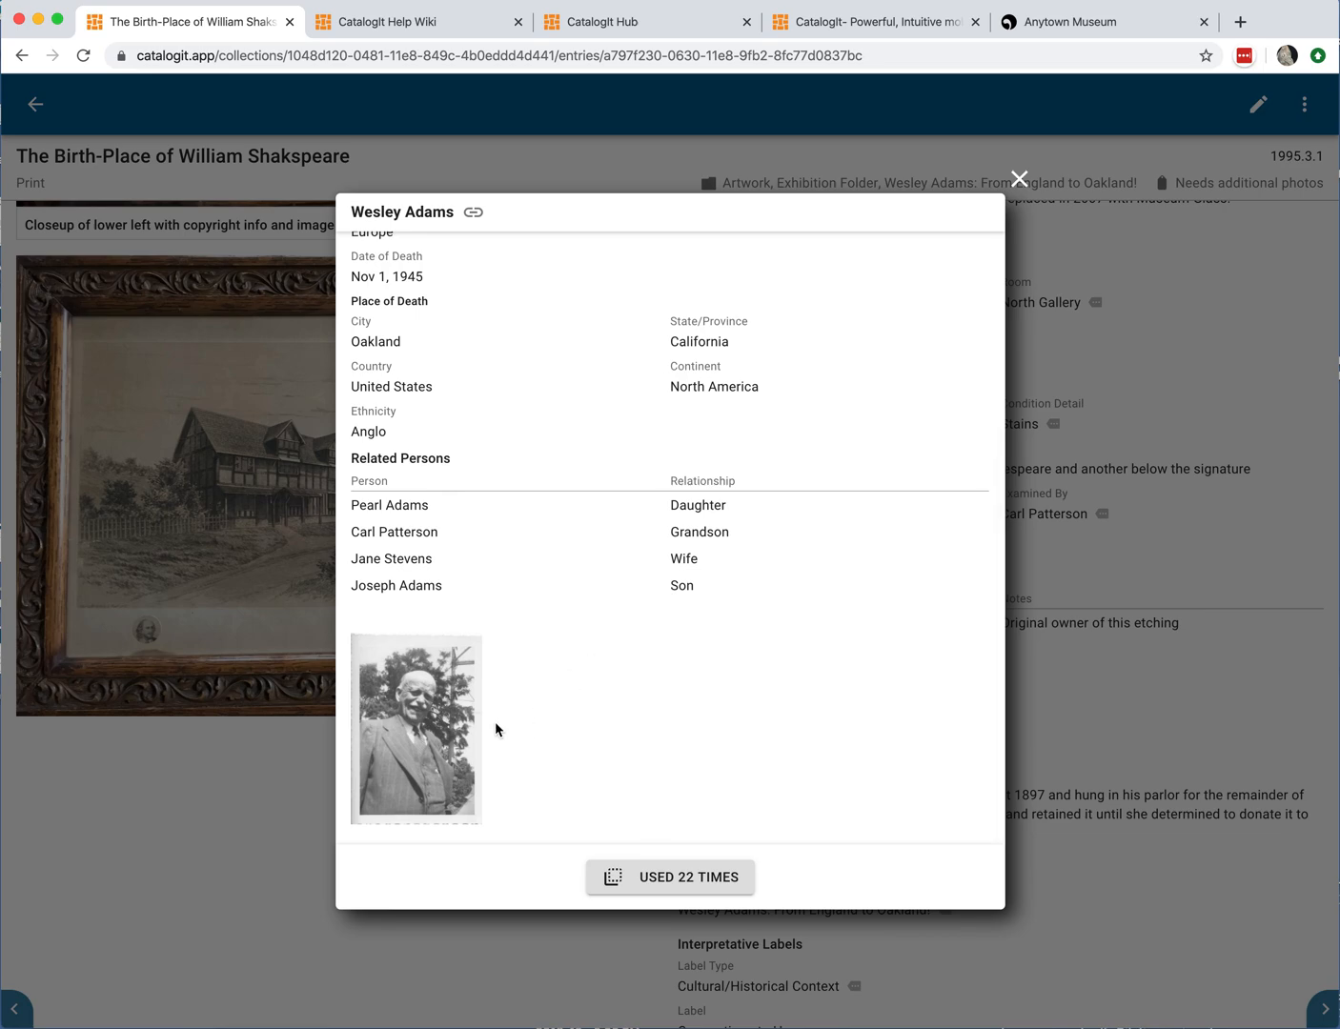
scroll(620, 776, "up", 1)
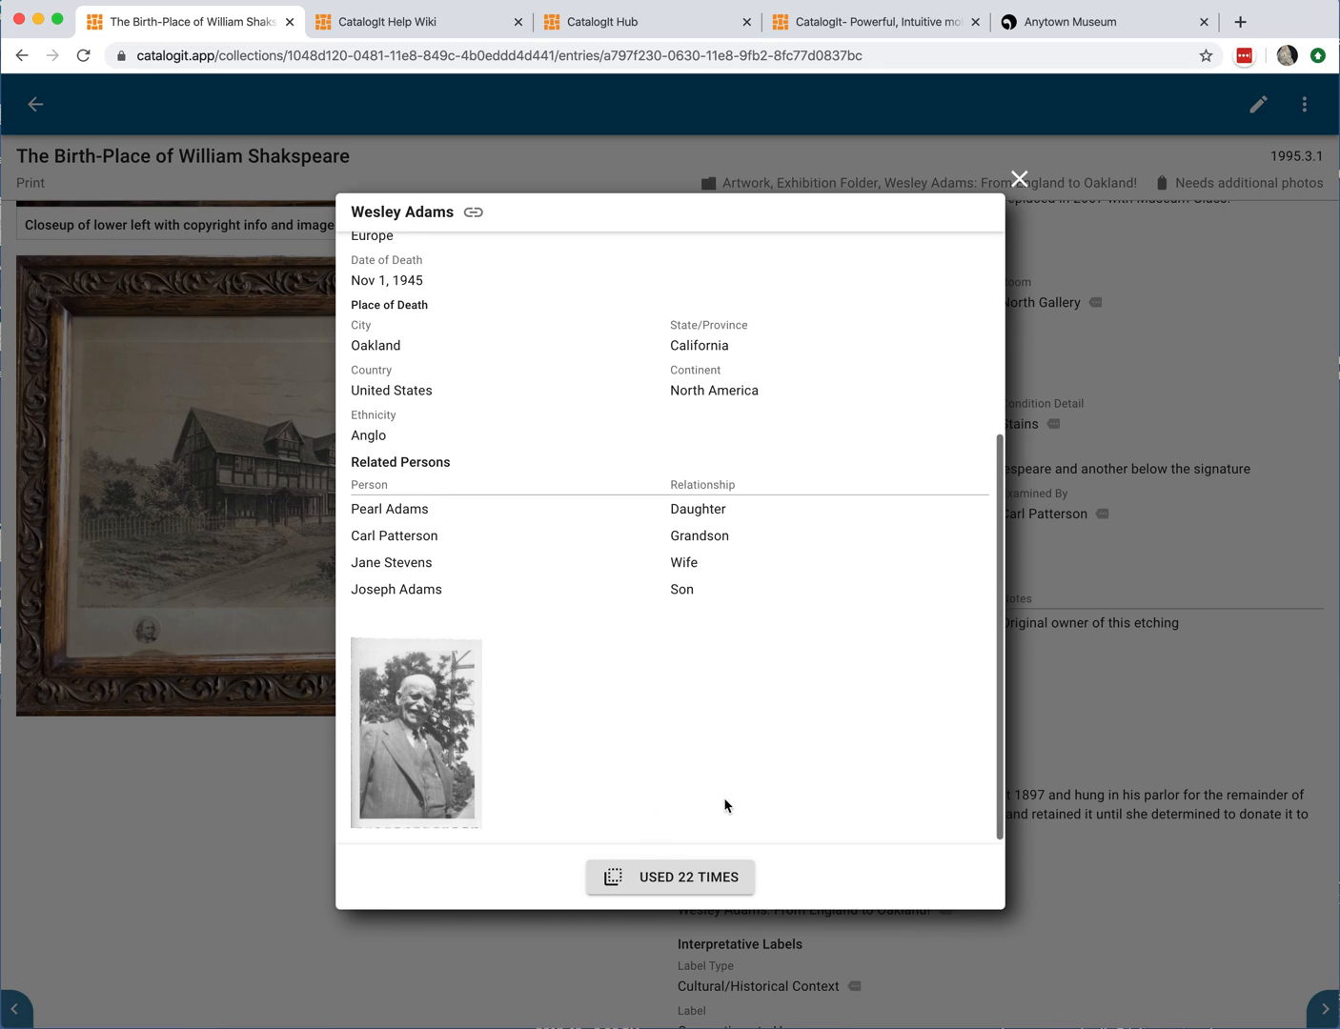
scroll(725, 803, "up", 6)
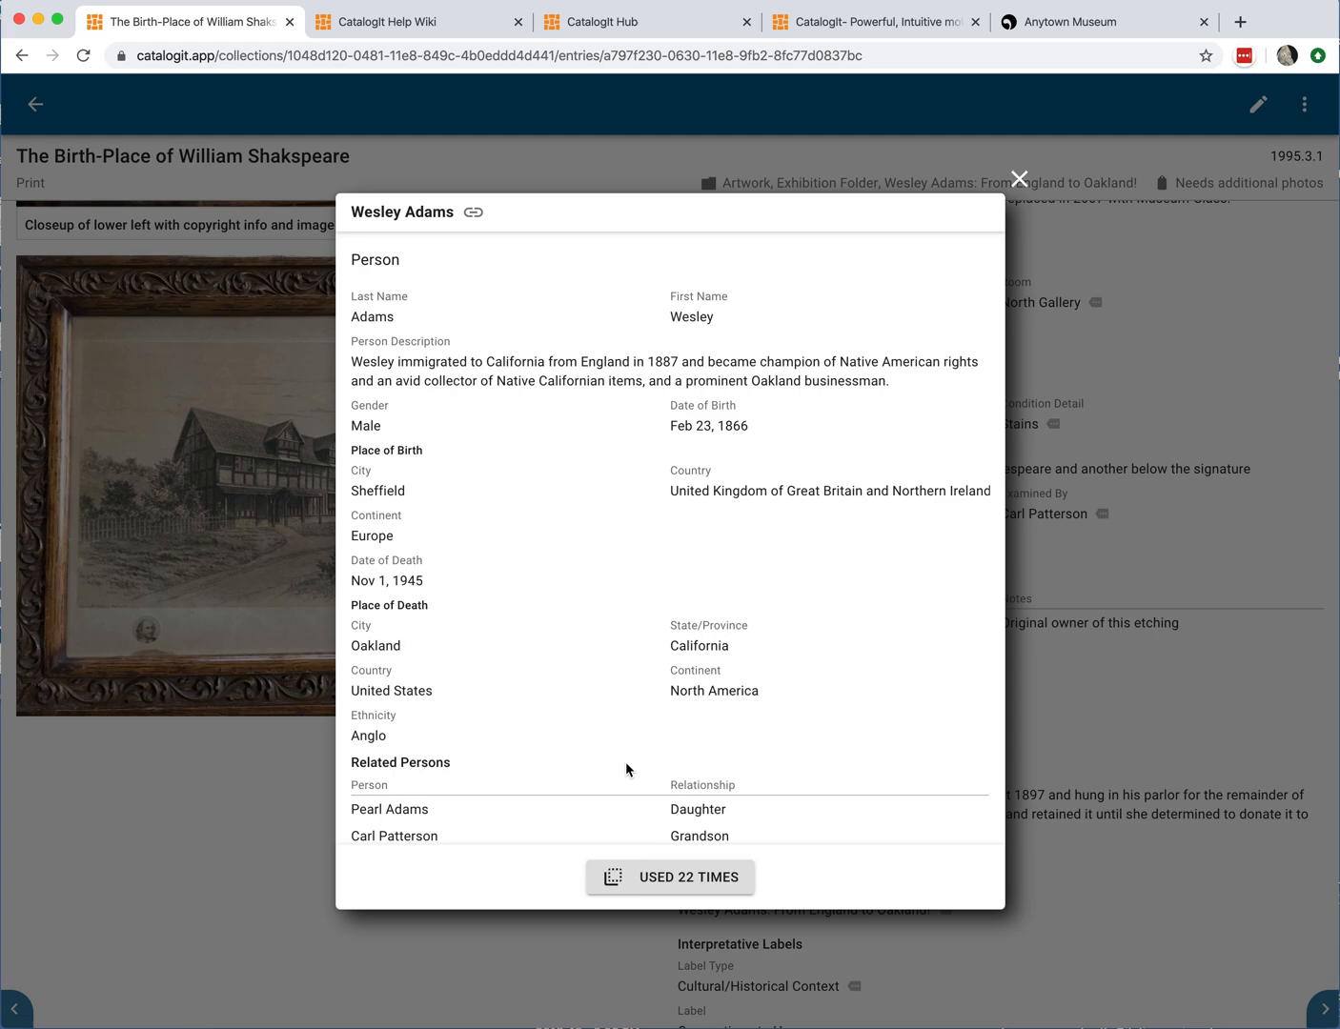
scroll(625, 762, "down", 2)
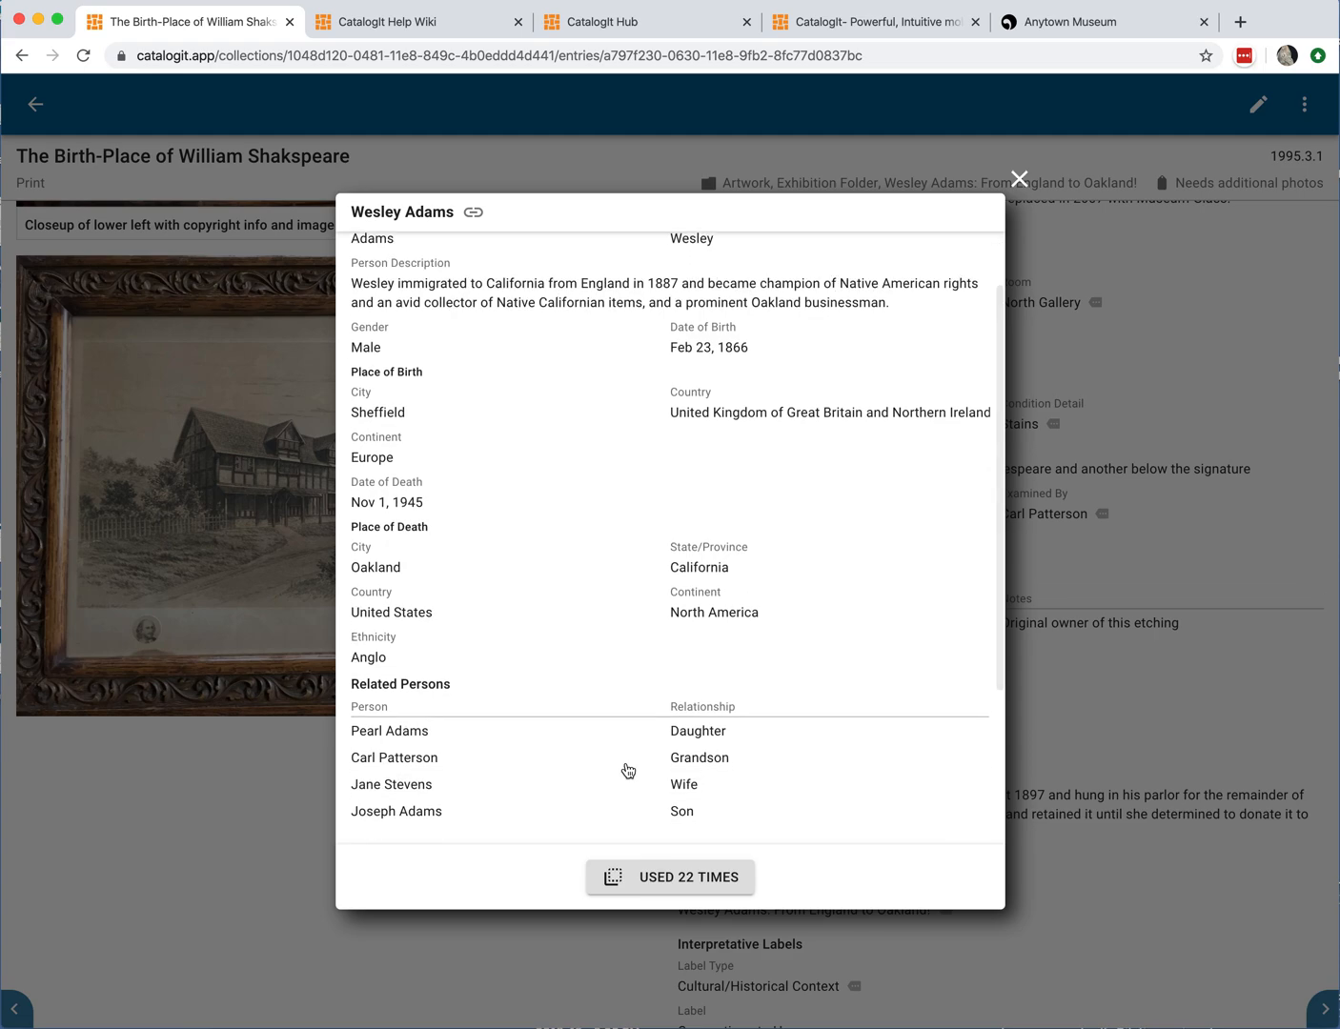
scroll(628, 770, "down", 1)
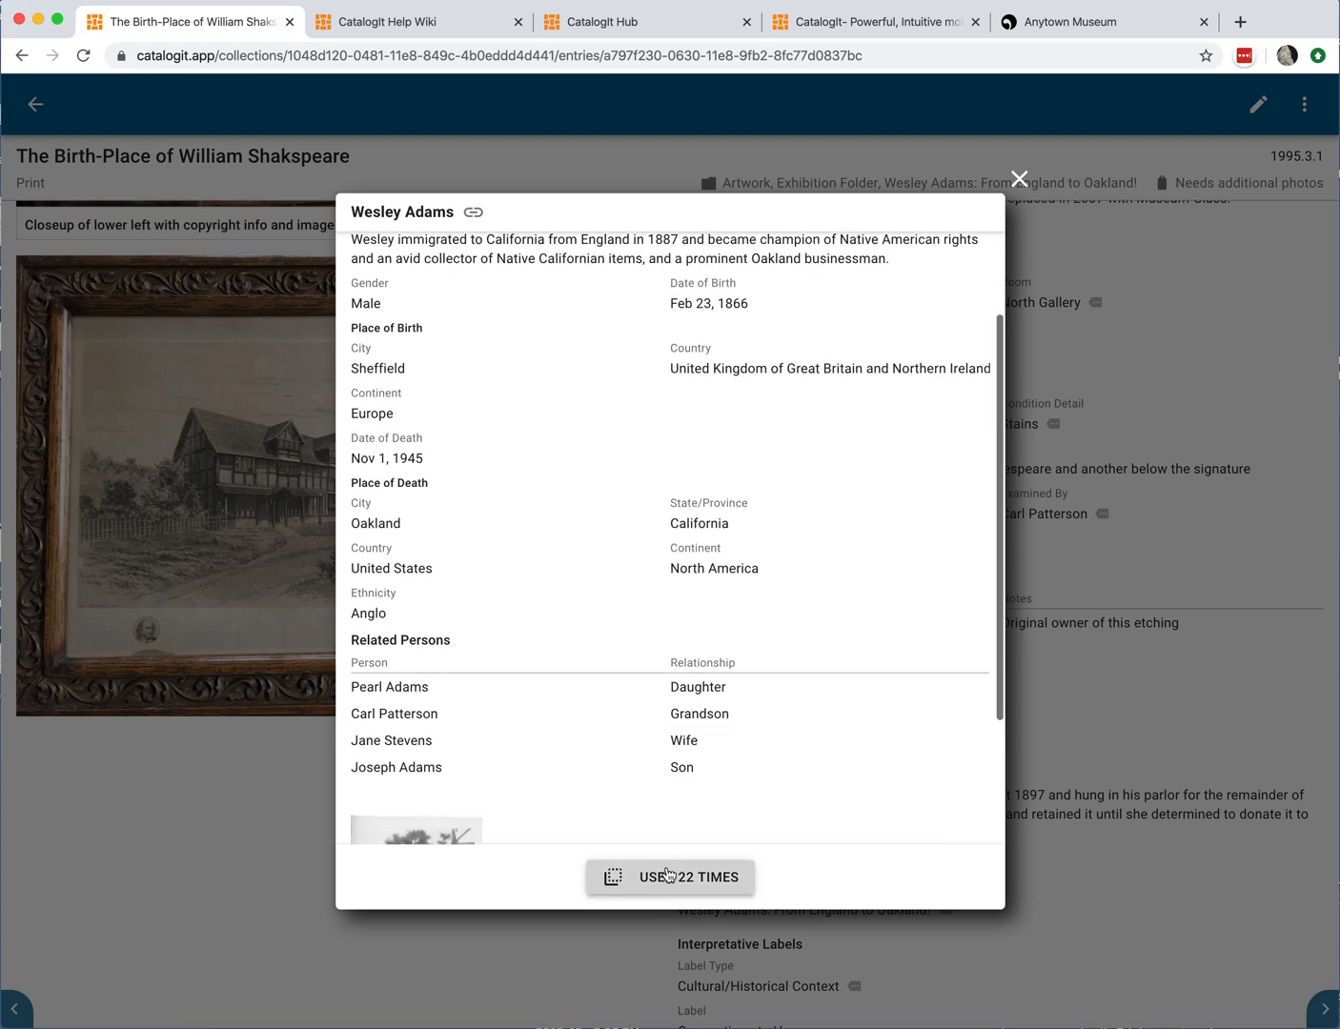
left_click(674, 883)
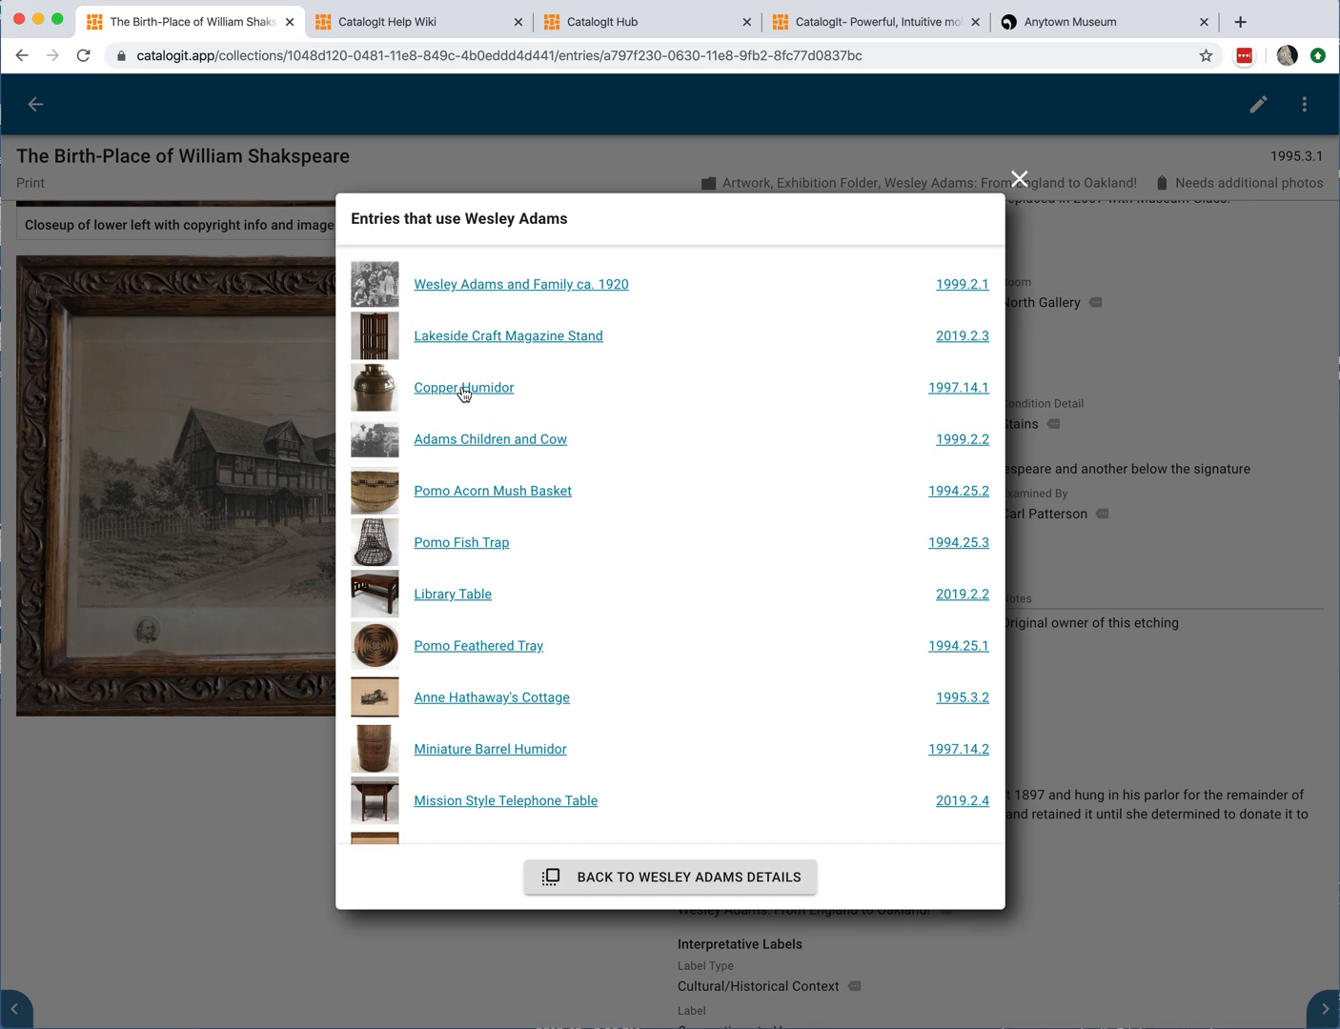
Step: Browse the list of entries linked to this person and open The Library of Wit and Humor
scroll(494, 448, "down", 2)
scroll(494, 448, "down", 6)
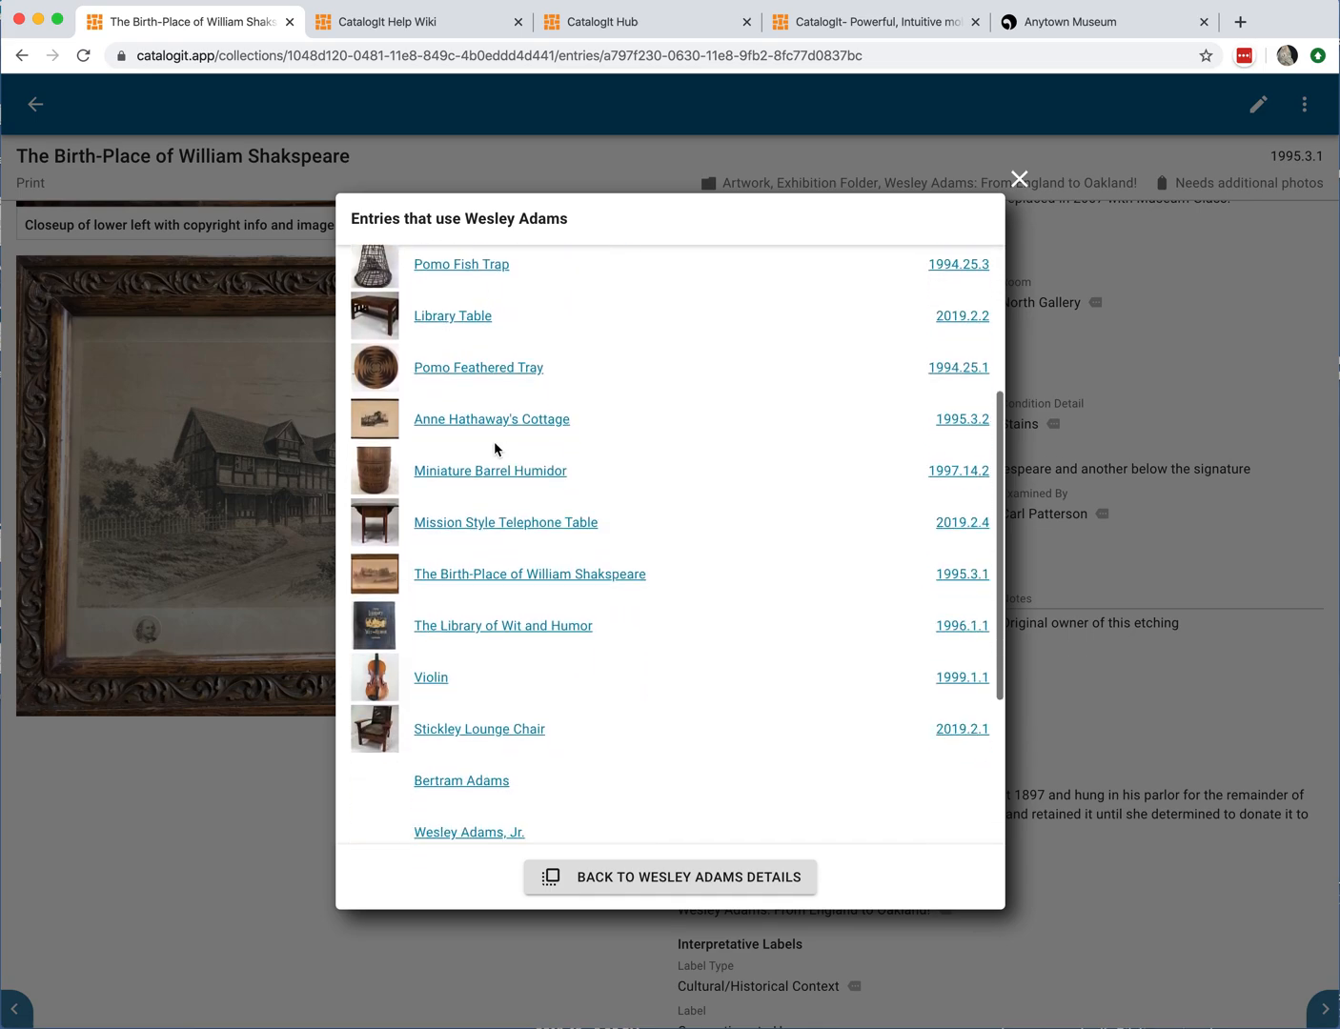
scroll(496, 515, "down", 2)
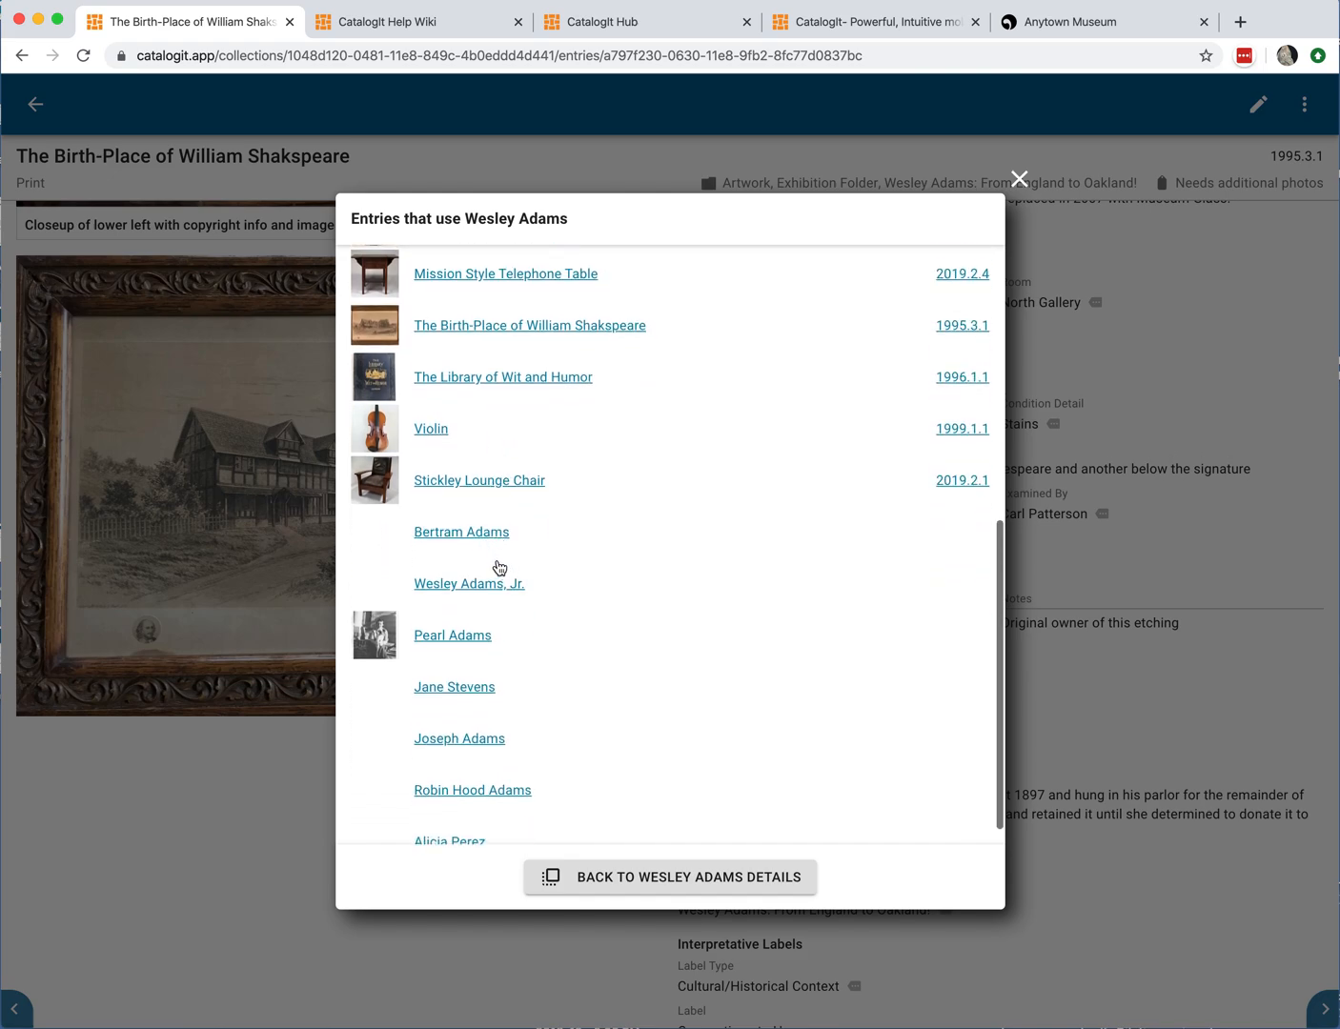
scroll(538, 700, "down", 1)
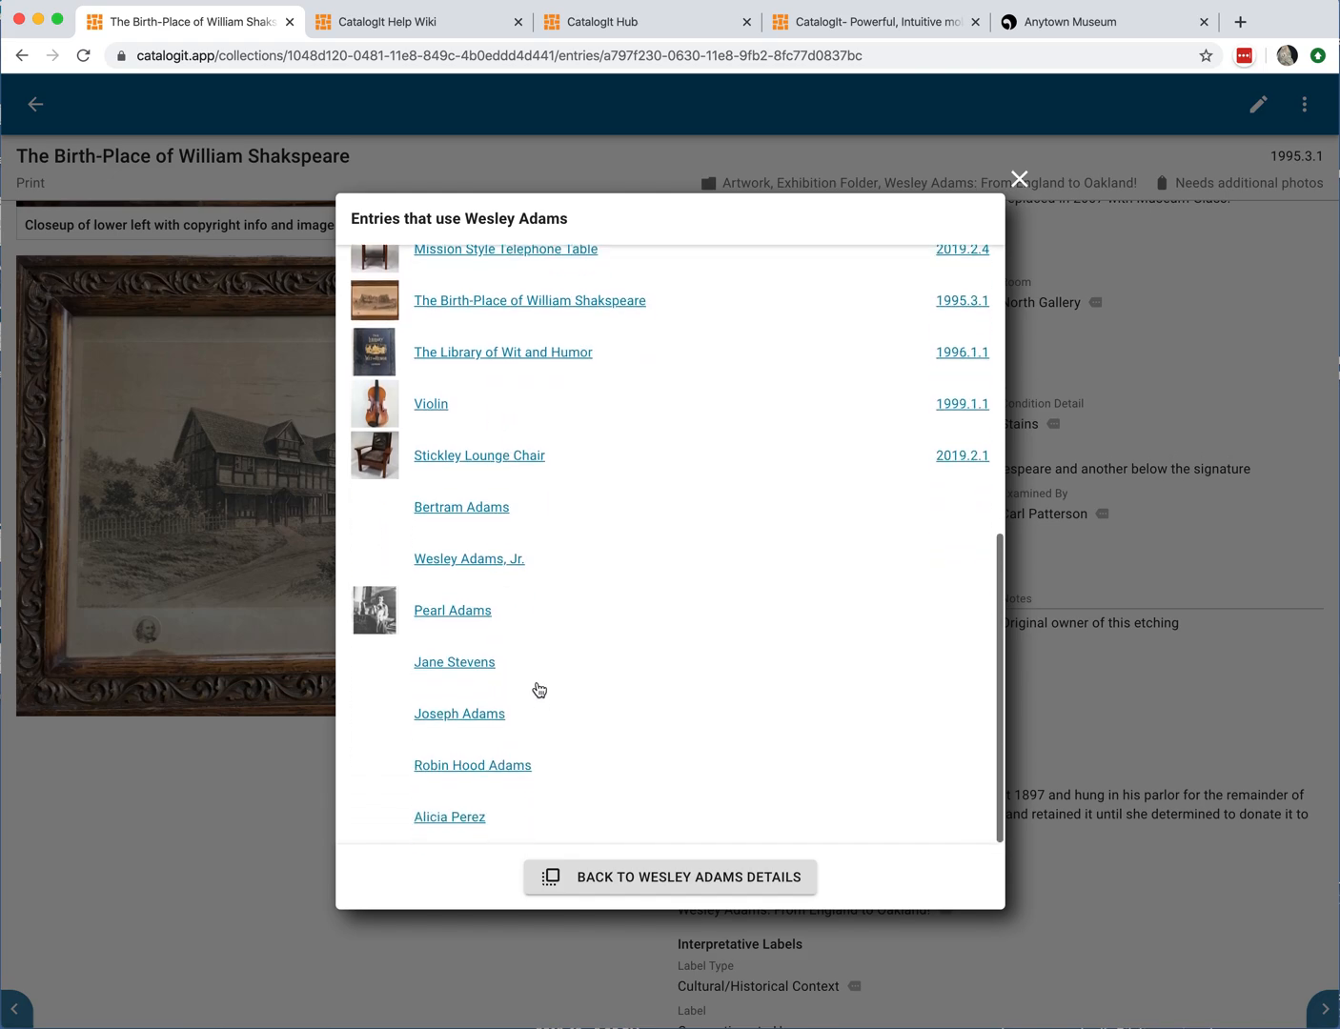
scroll(539, 695, "up", 1)
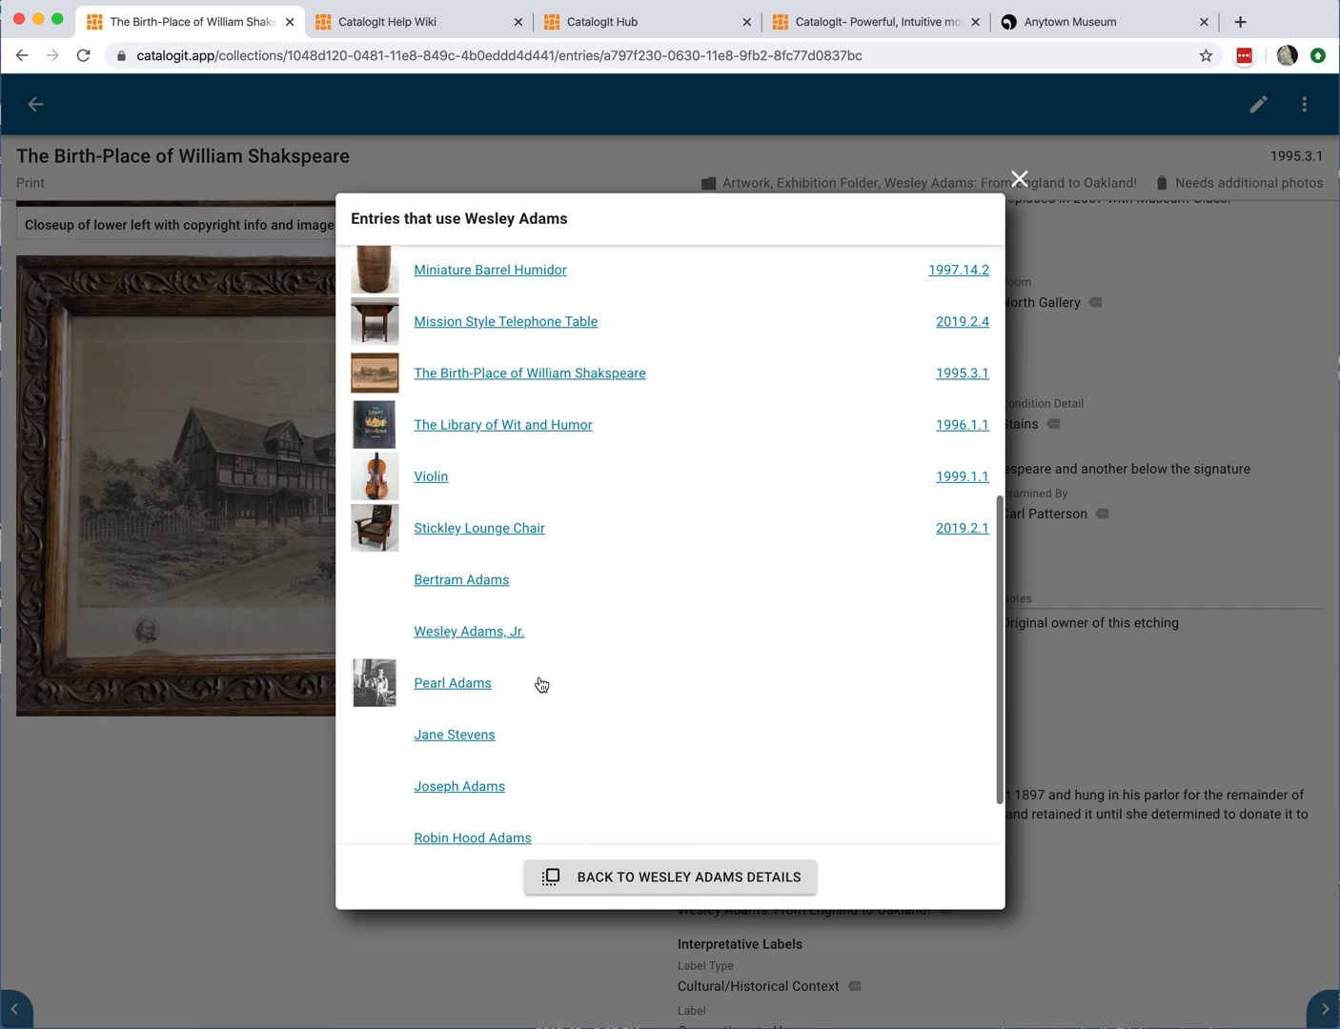
scroll(541, 685, "up", 2)
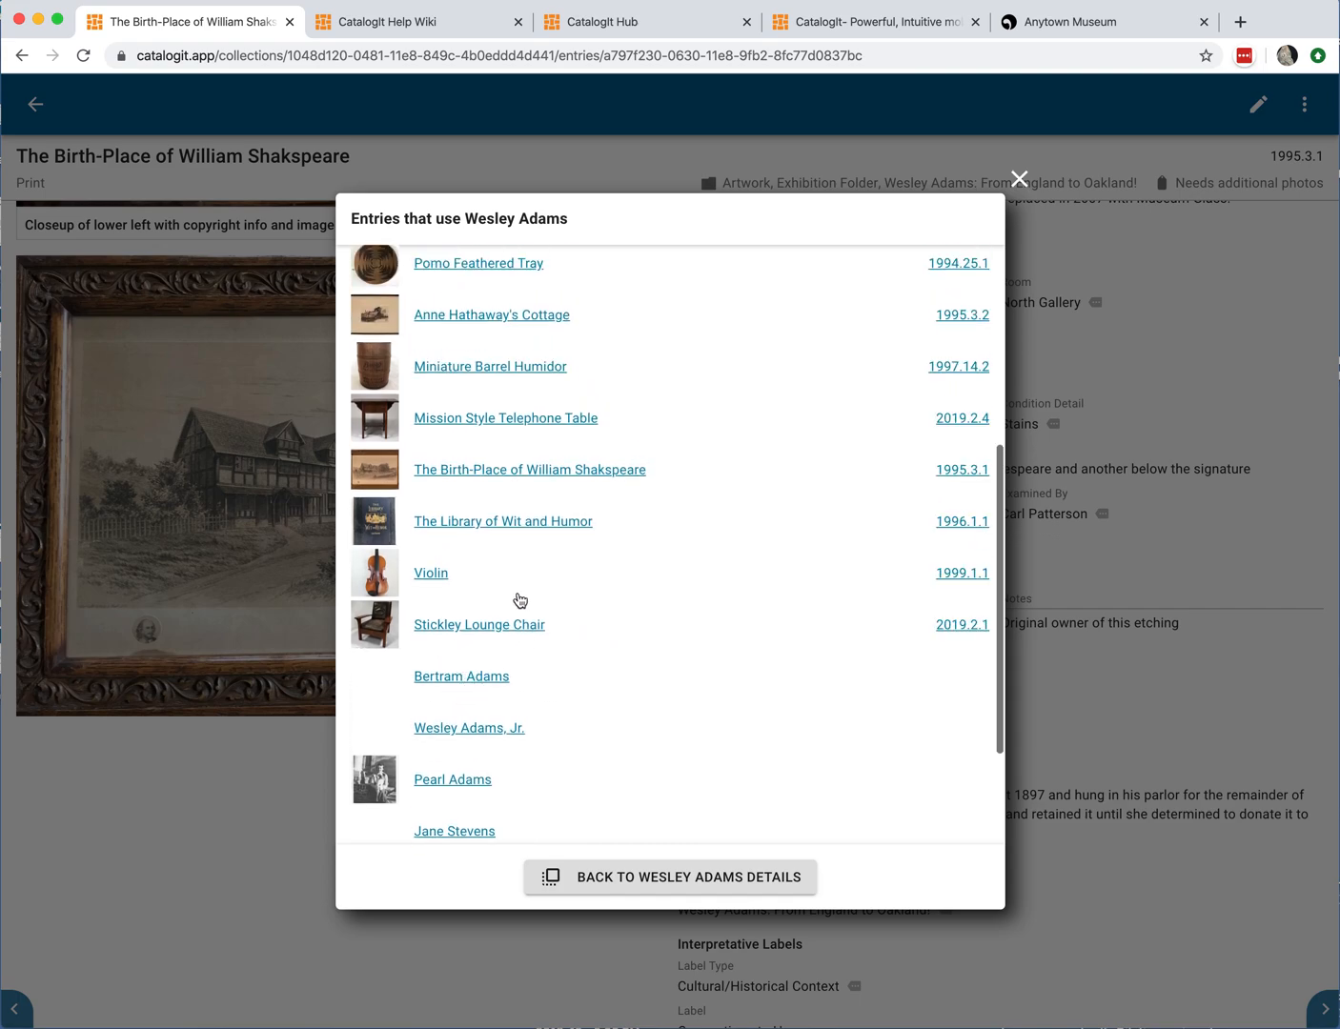
left_click(481, 522)
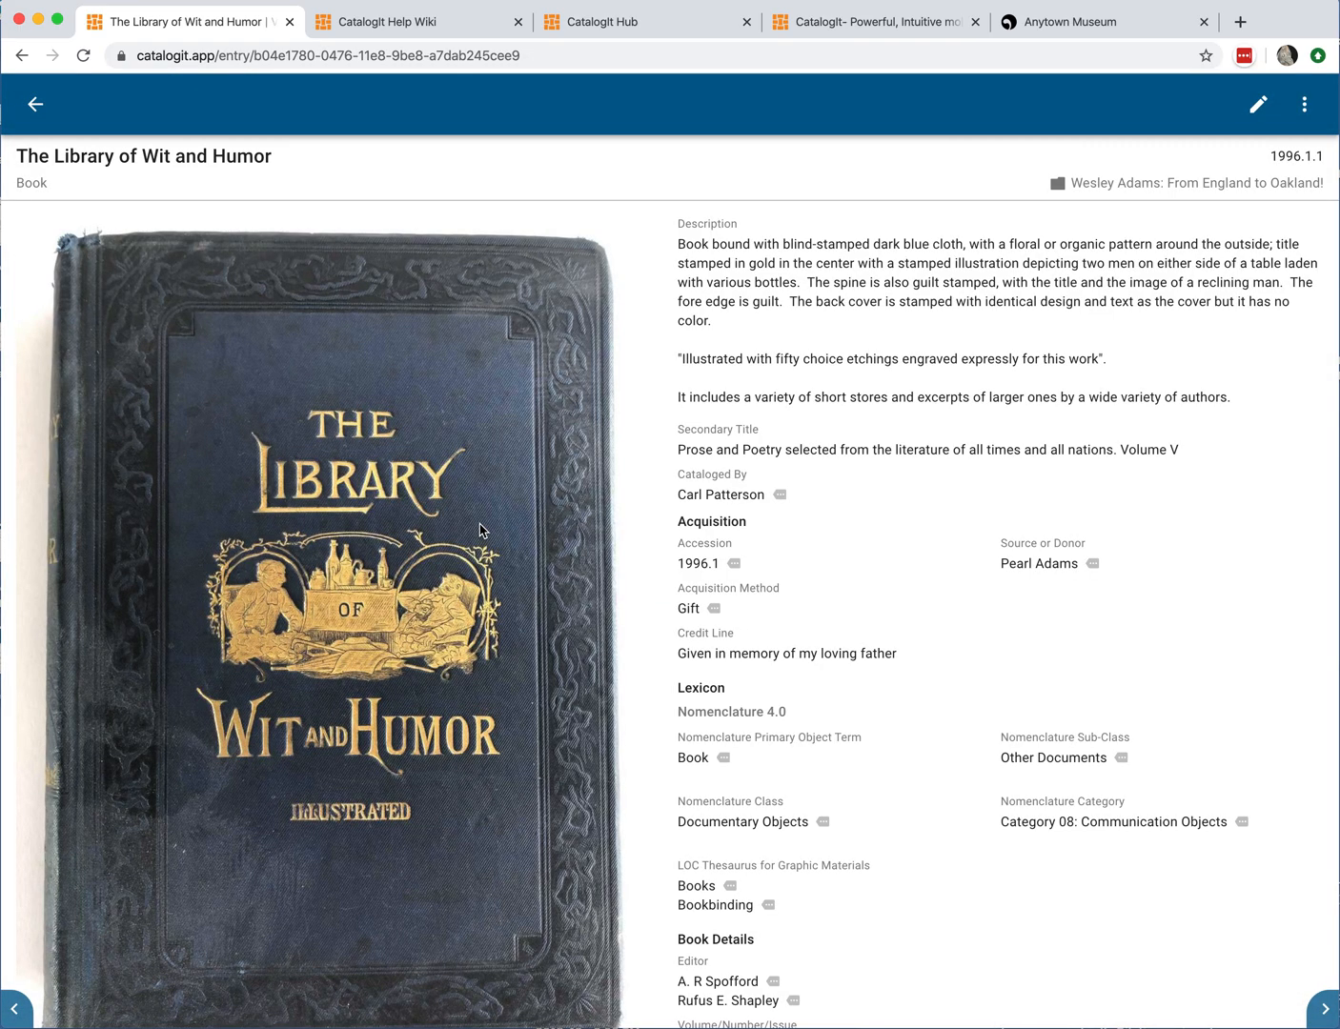
Step: Read through The Library of Wit and Humor's catalog fields and return to the All Entries grid
scroll(824, 633, "down", 10)
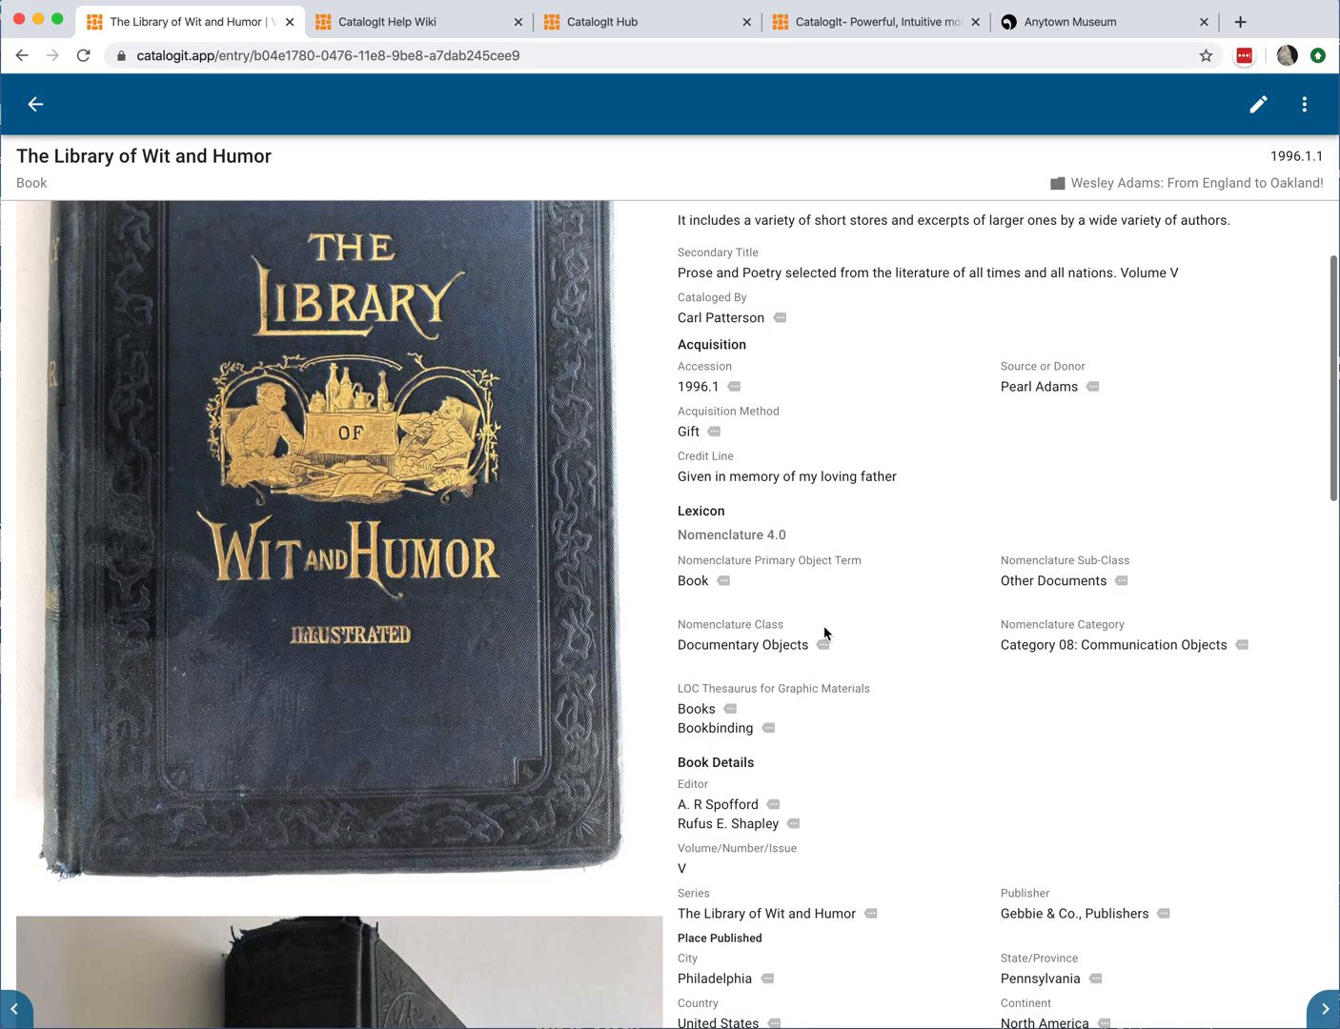
scroll(825, 634, "down", 10)
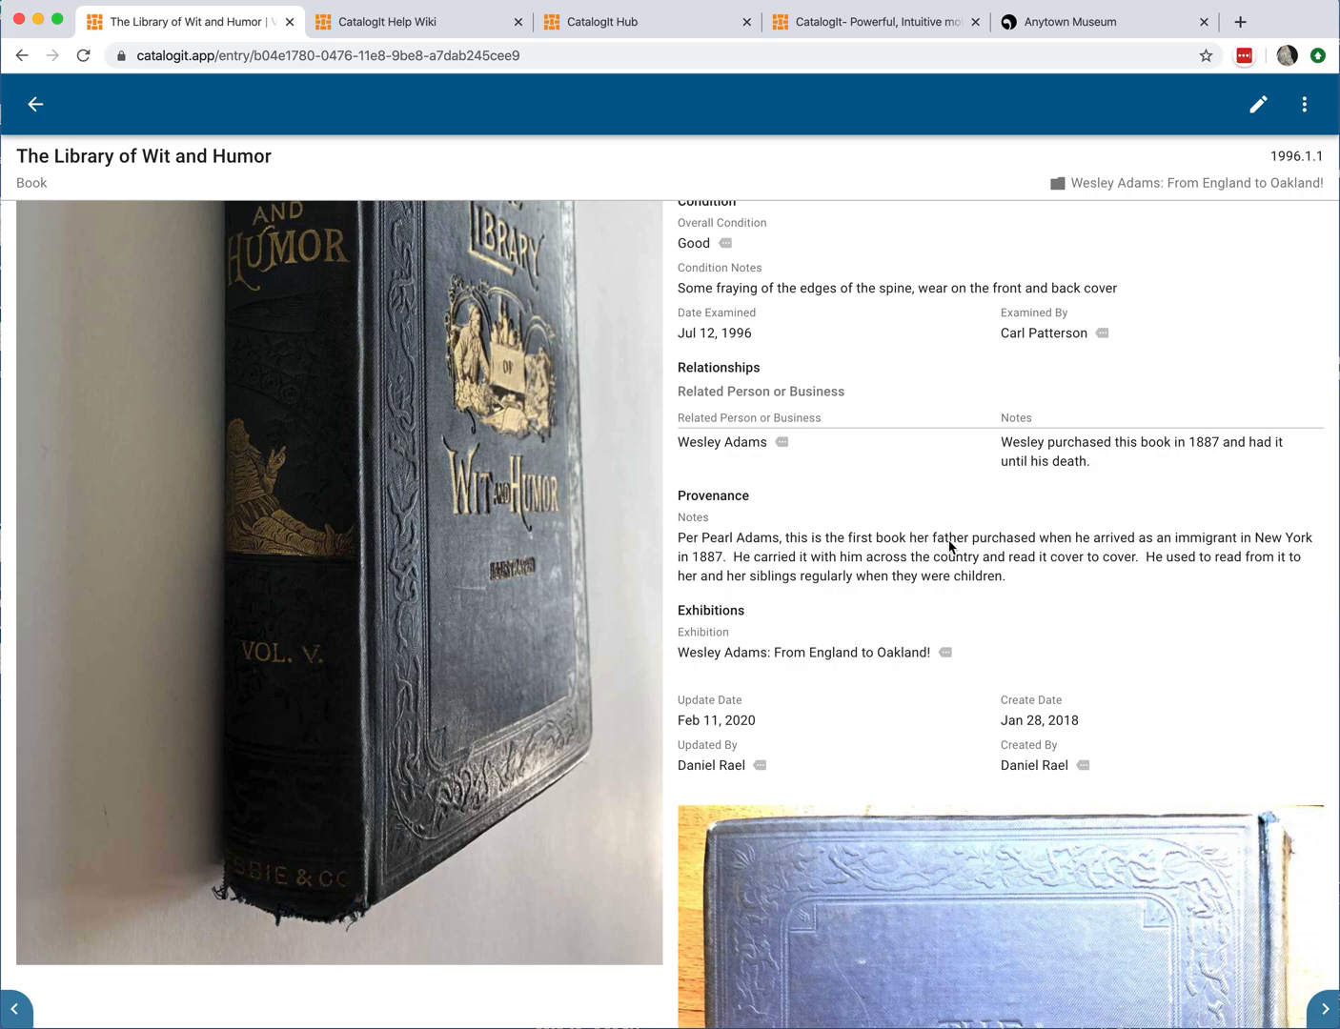
scroll(924, 565, "down", 1)
scroll(924, 567, "up", 3)
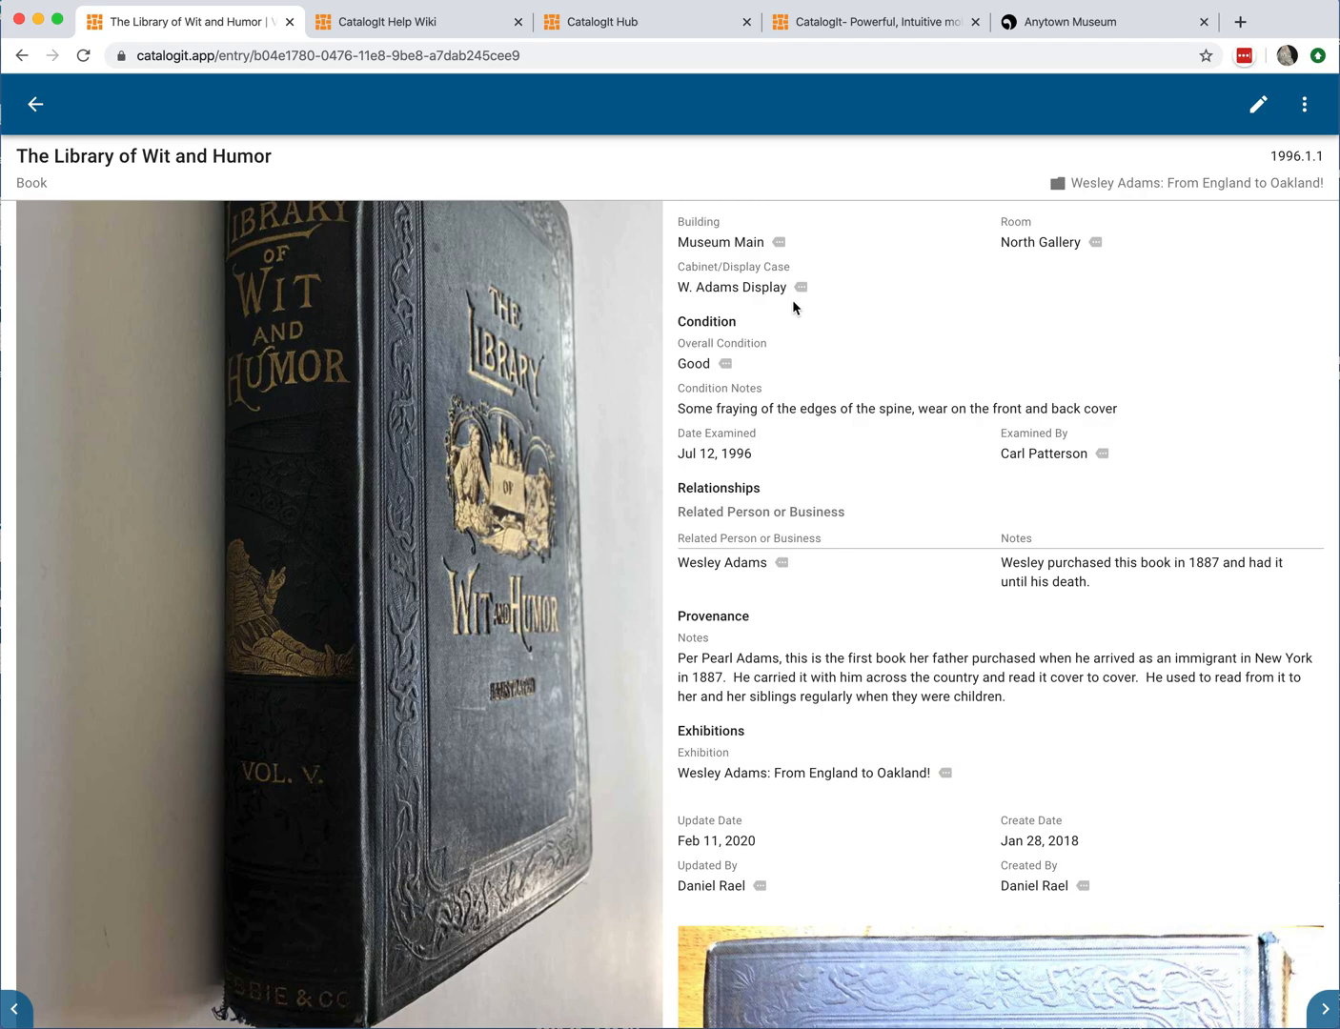
scroll(875, 410, "up", 4)
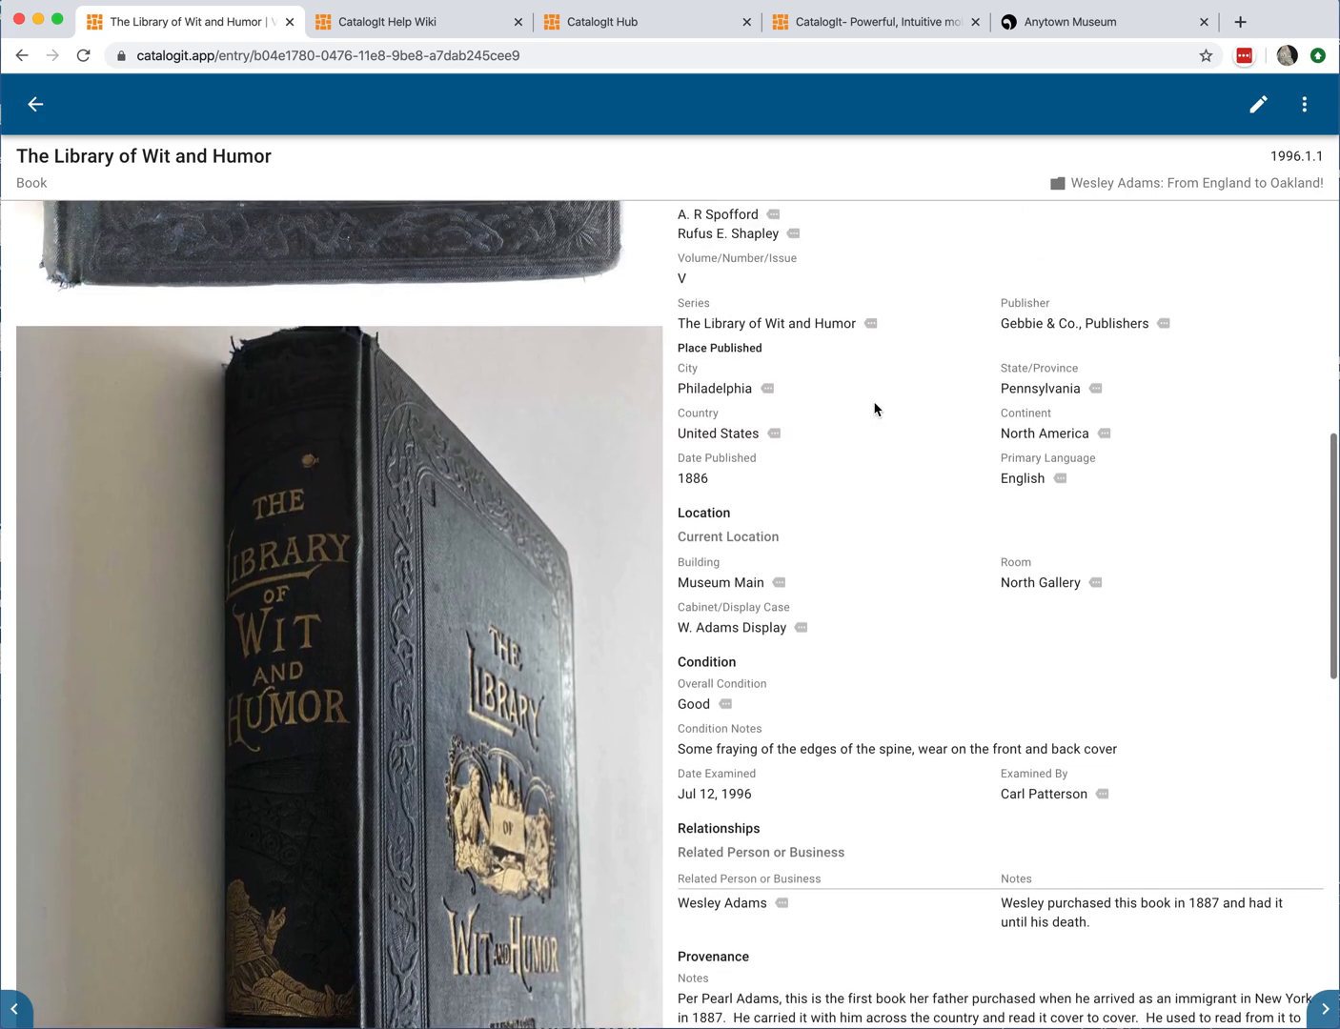
scroll(876, 408, "up", 8)
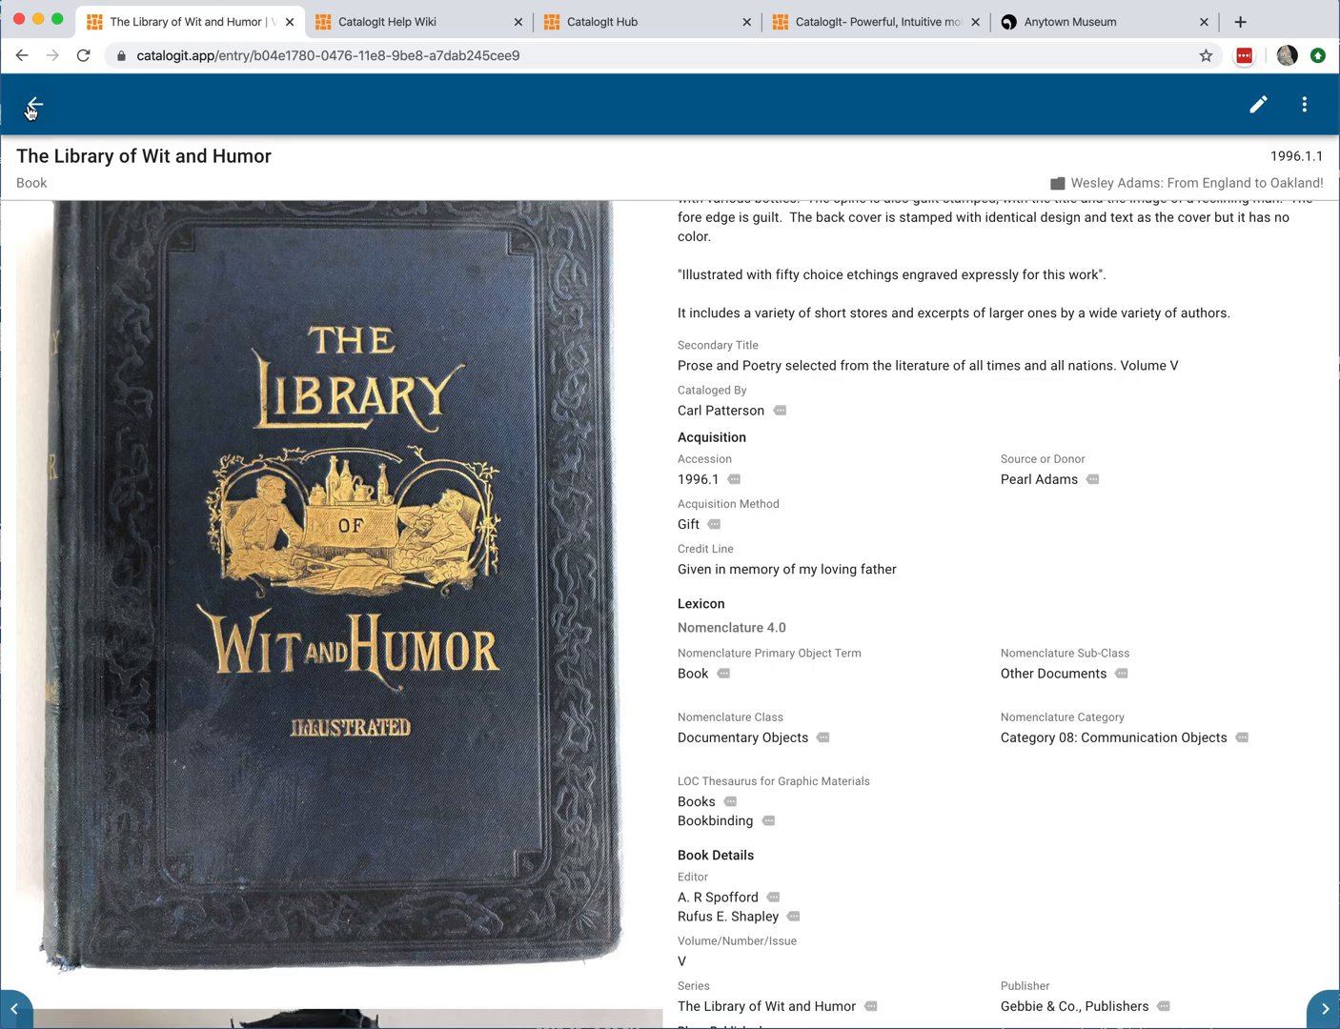
left_click(34, 108)
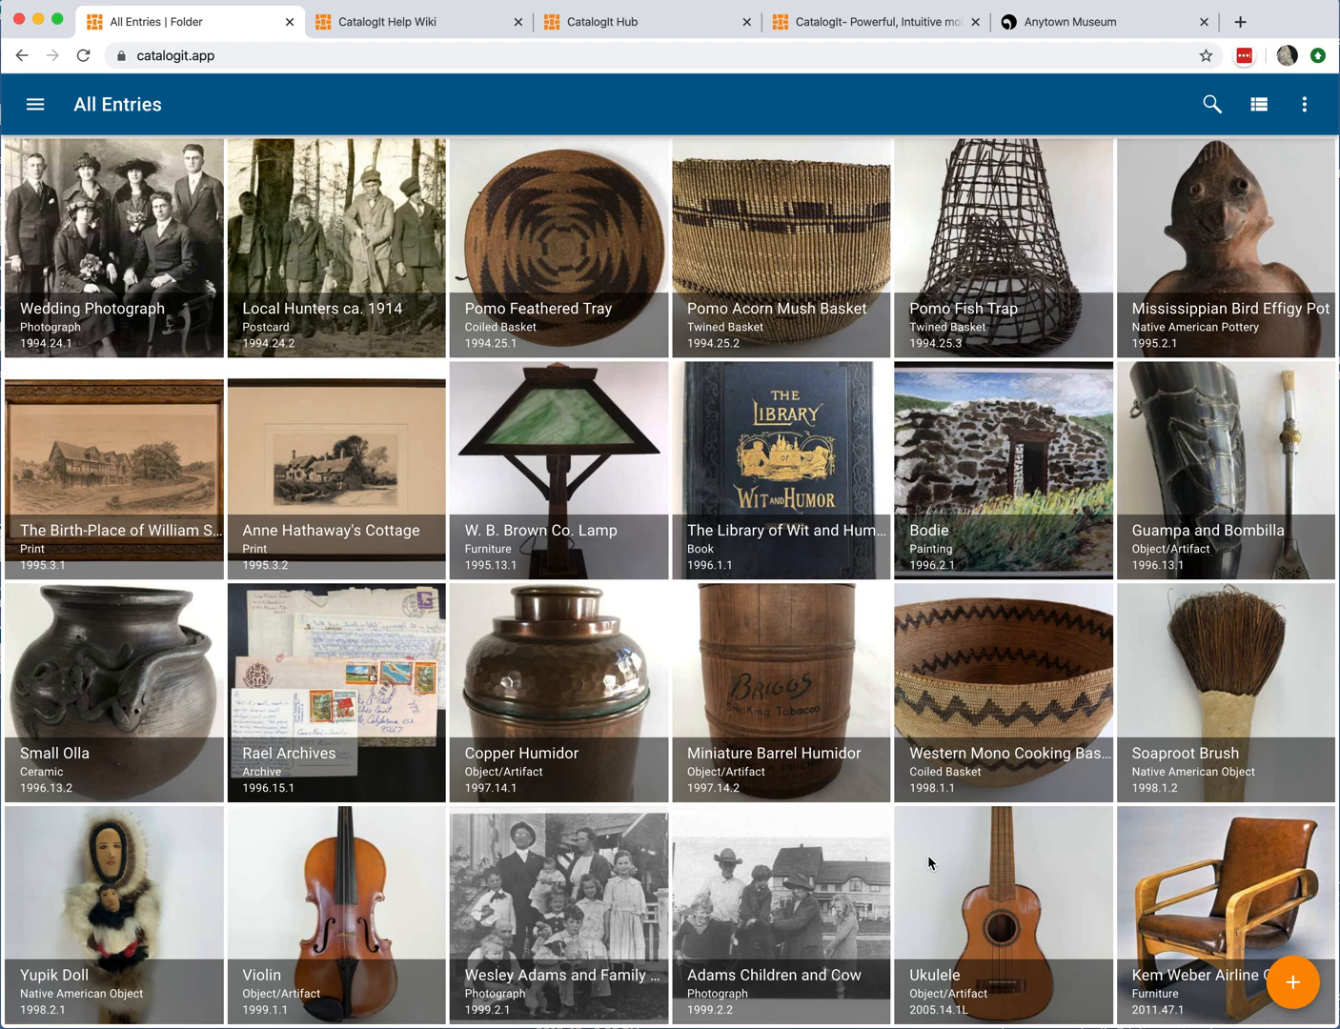
Step: Start a new photo entry using the image Iron.jpg from the Items to Catalog folder
left_click(1291, 993)
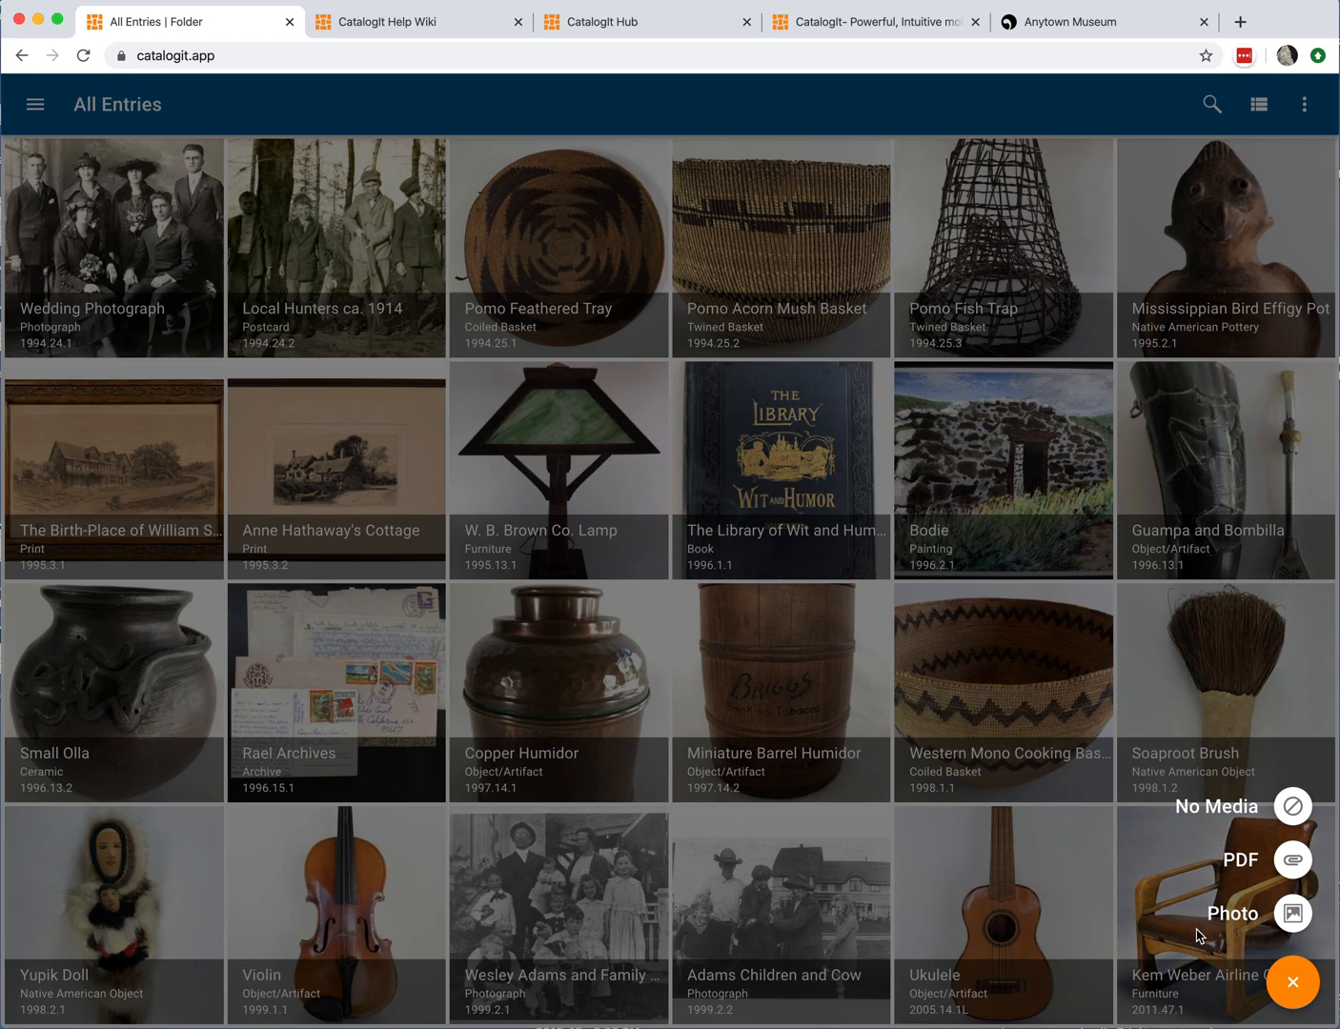
left_click(1292, 917)
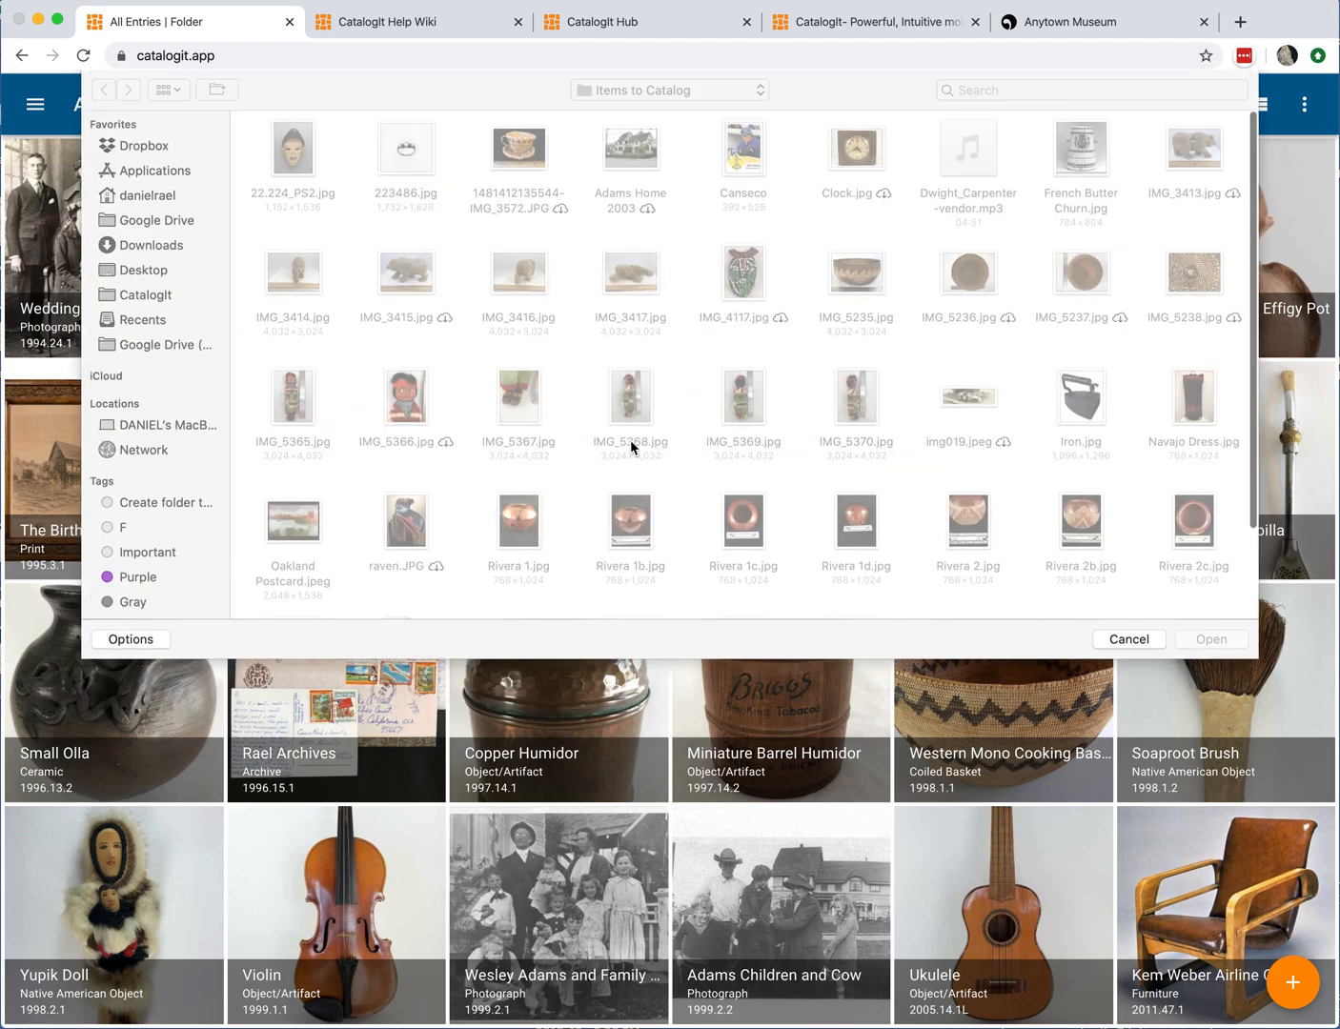
left_click(1091, 417)
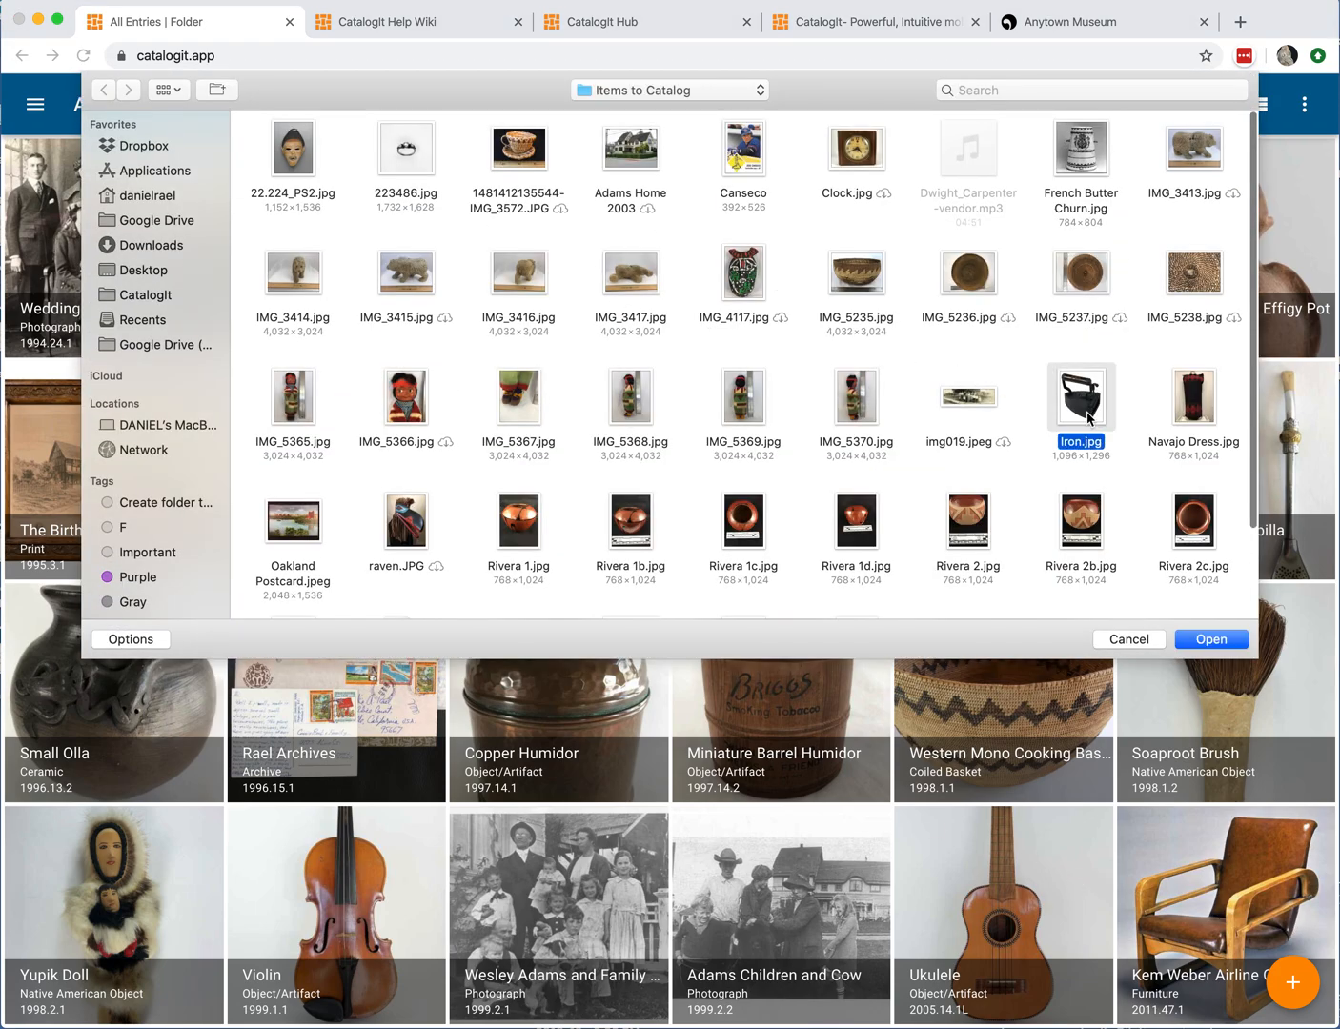
left_click(1220, 646)
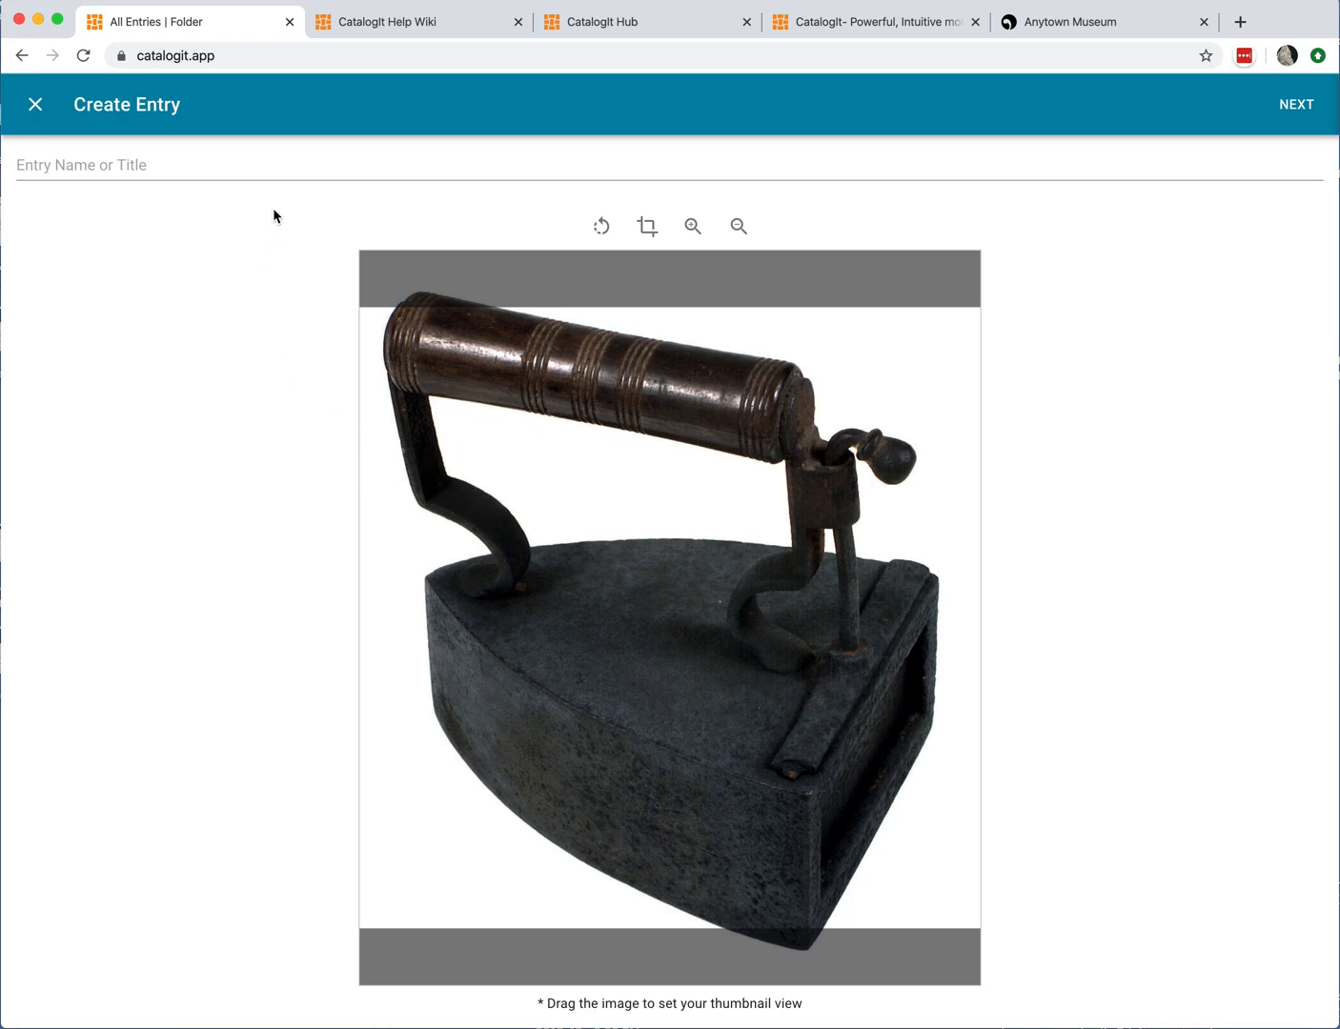
Step: Title the new entry Iron, adjust its thumbnail framing, and continue to classification
left_click(292, 173)
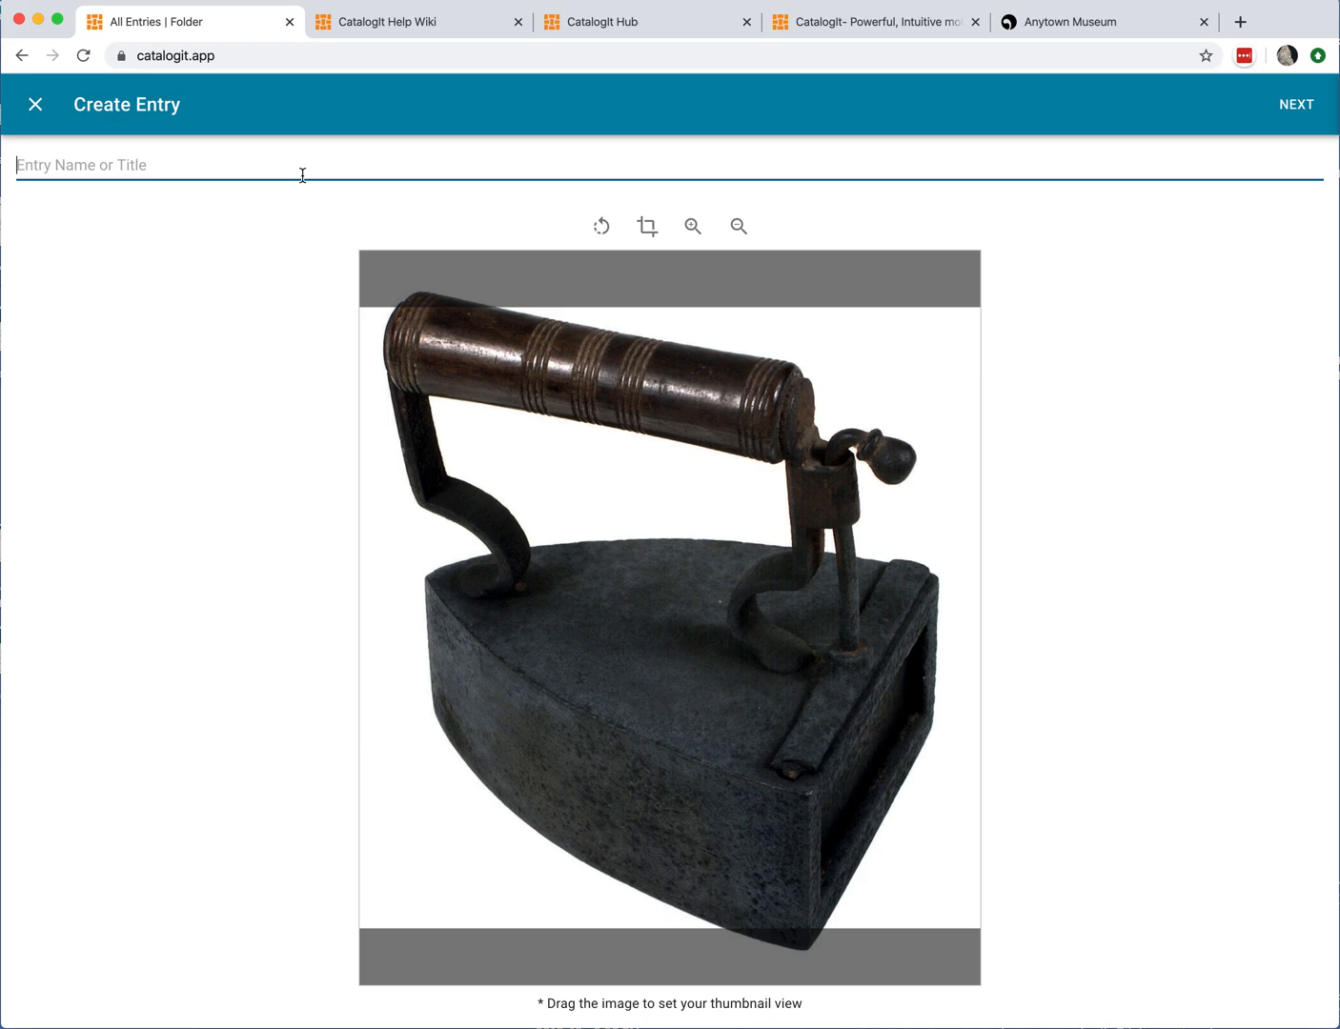
type("Iron")
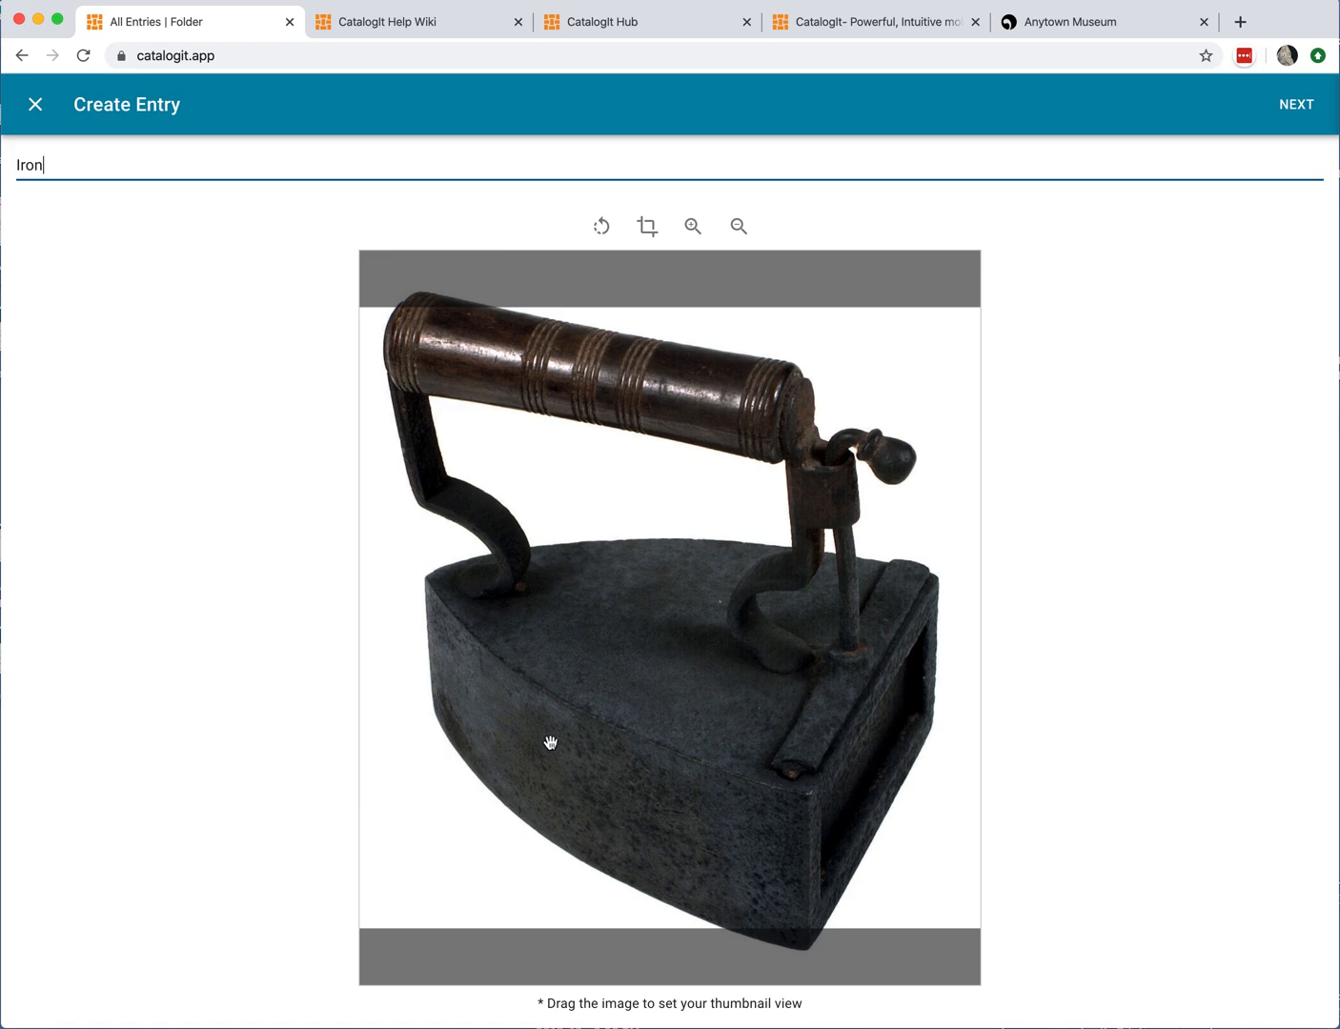
mouse_move(645, 722)
left_mouse_down()
mouse_move(646, 686)
mouse_move(649, 715)
mouse_move(639, 693)
mouse_move(633, 717)
left_mouse_up()
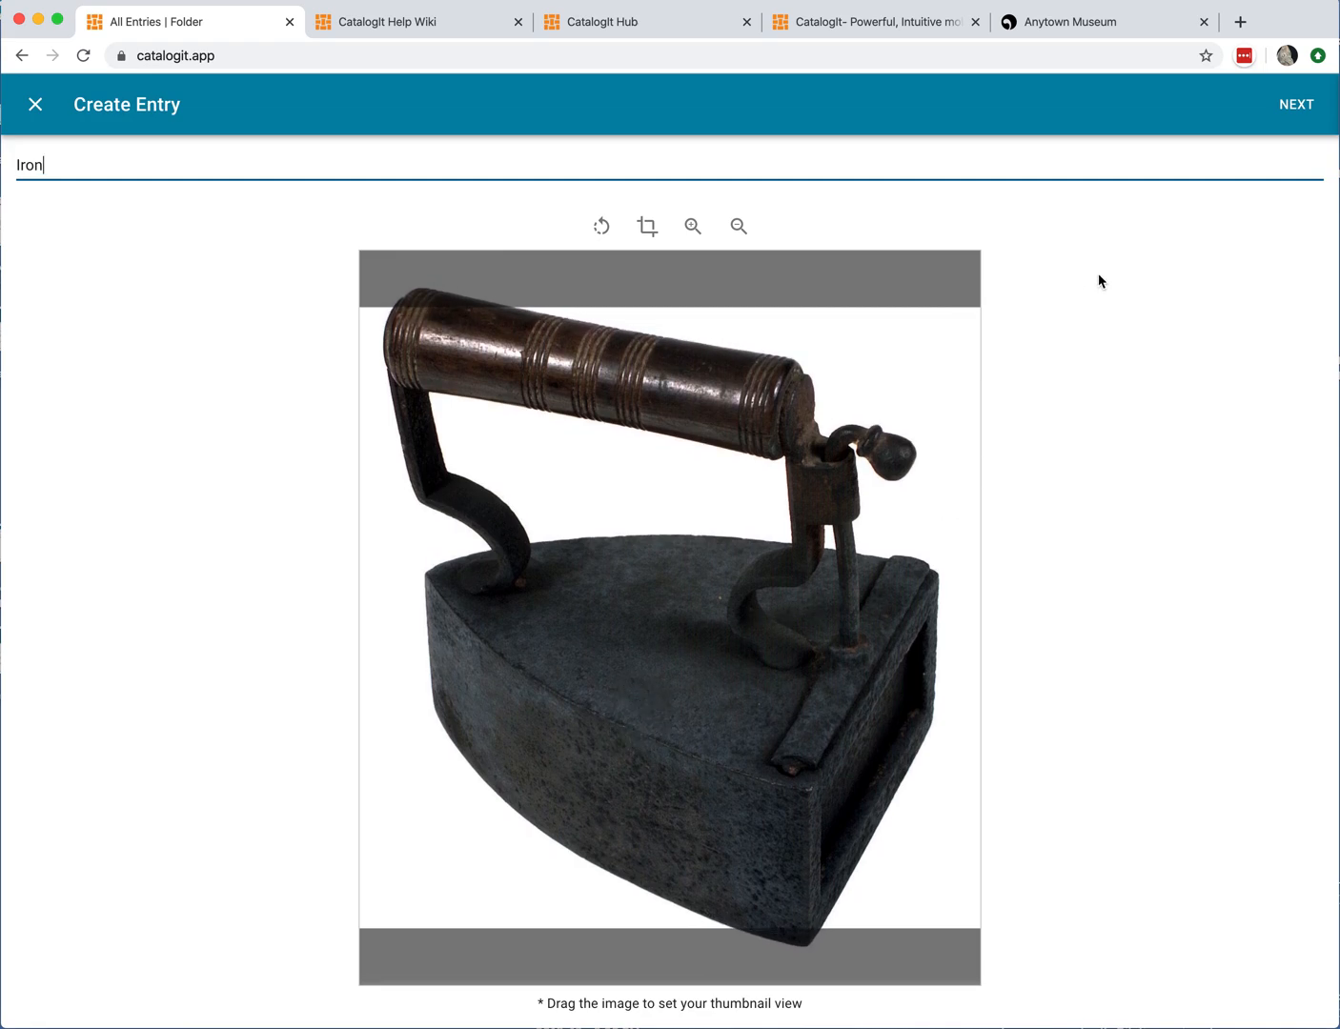
left_click(1298, 104)
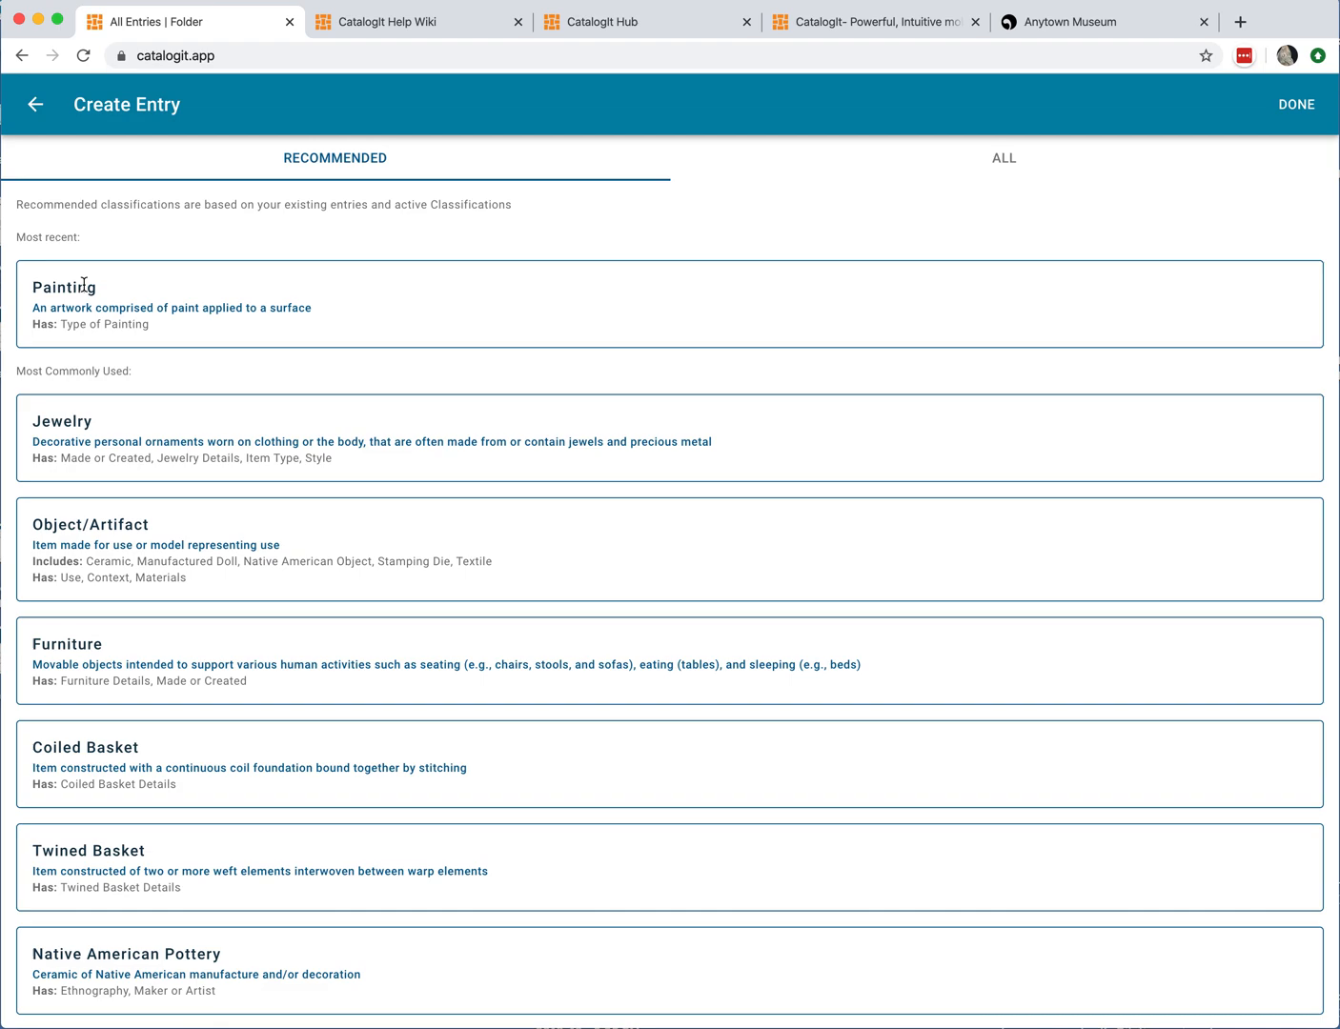
Step: Classify the entry as Object/Artifact without refining to a sub-type
left_click(143, 544)
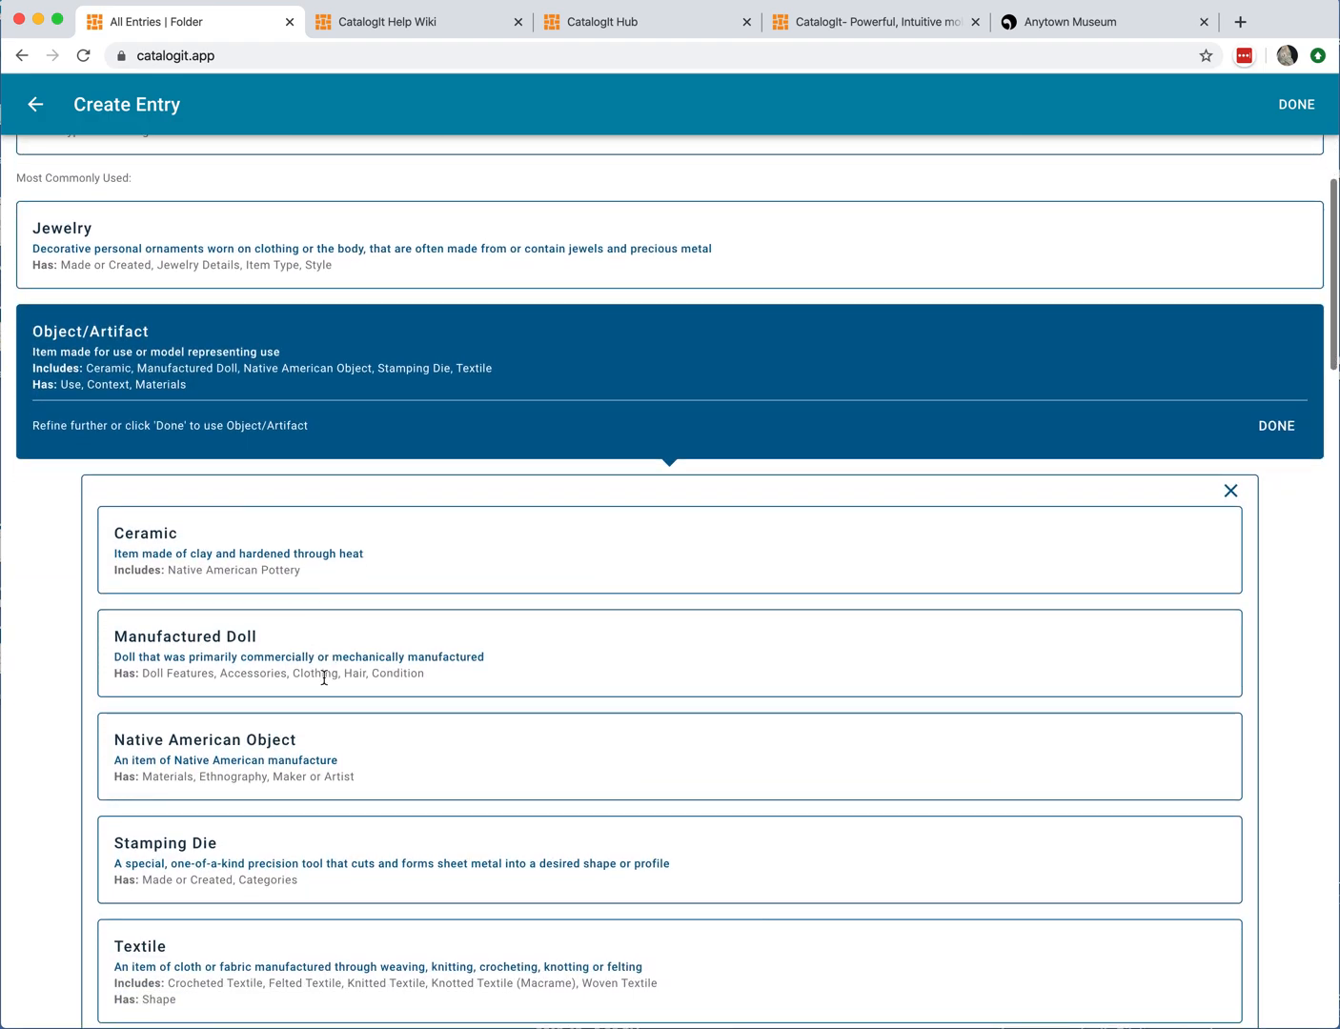
scroll(333, 727, "down", 1)
scroll(333, 727, "up", 3)
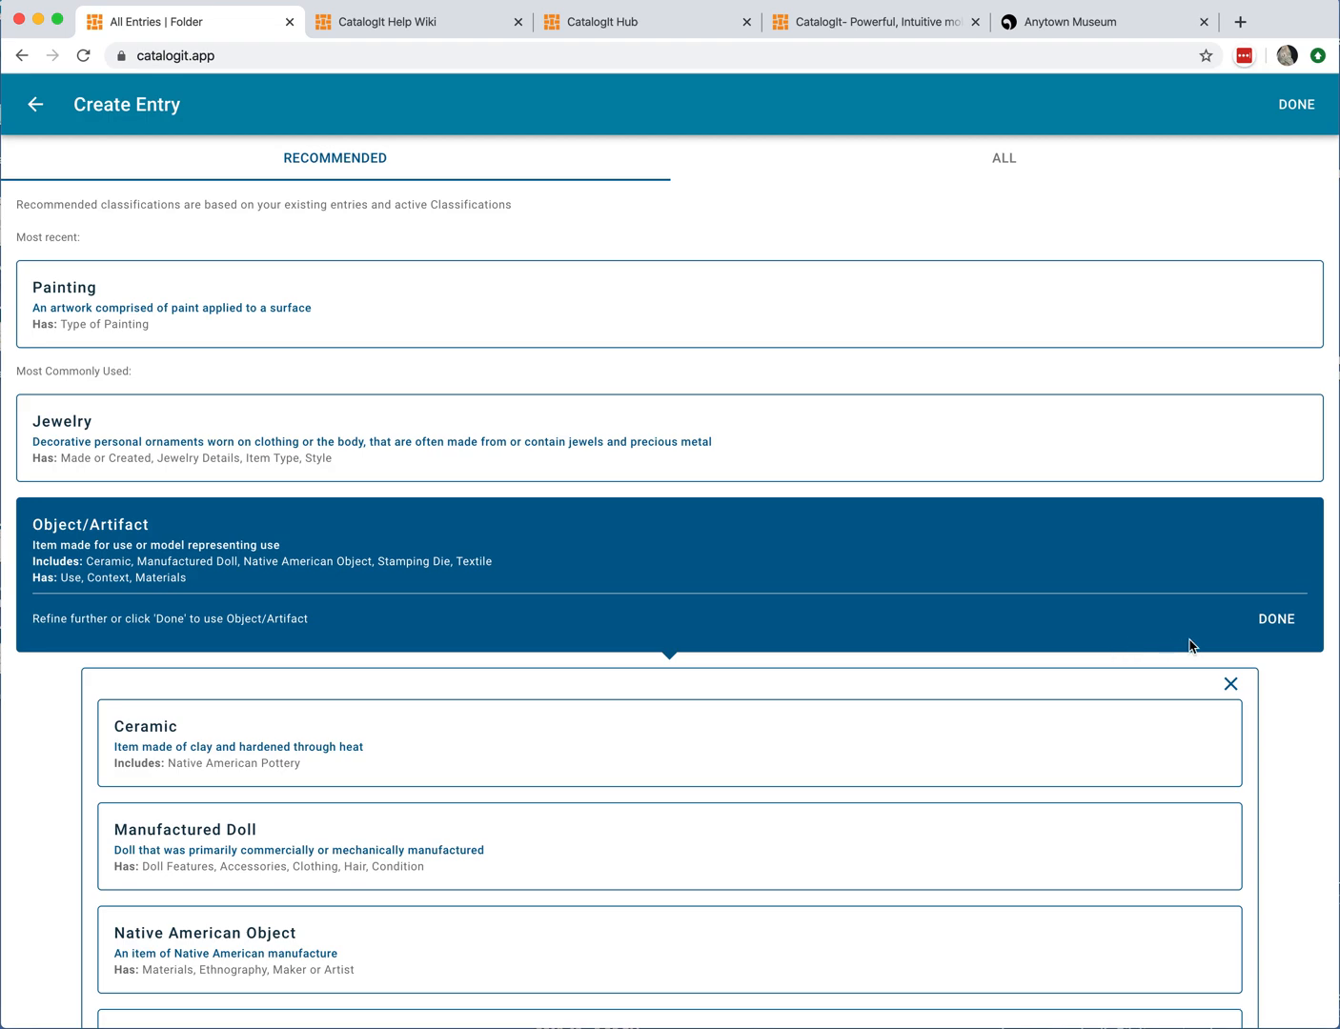
left_click(1278, 621)
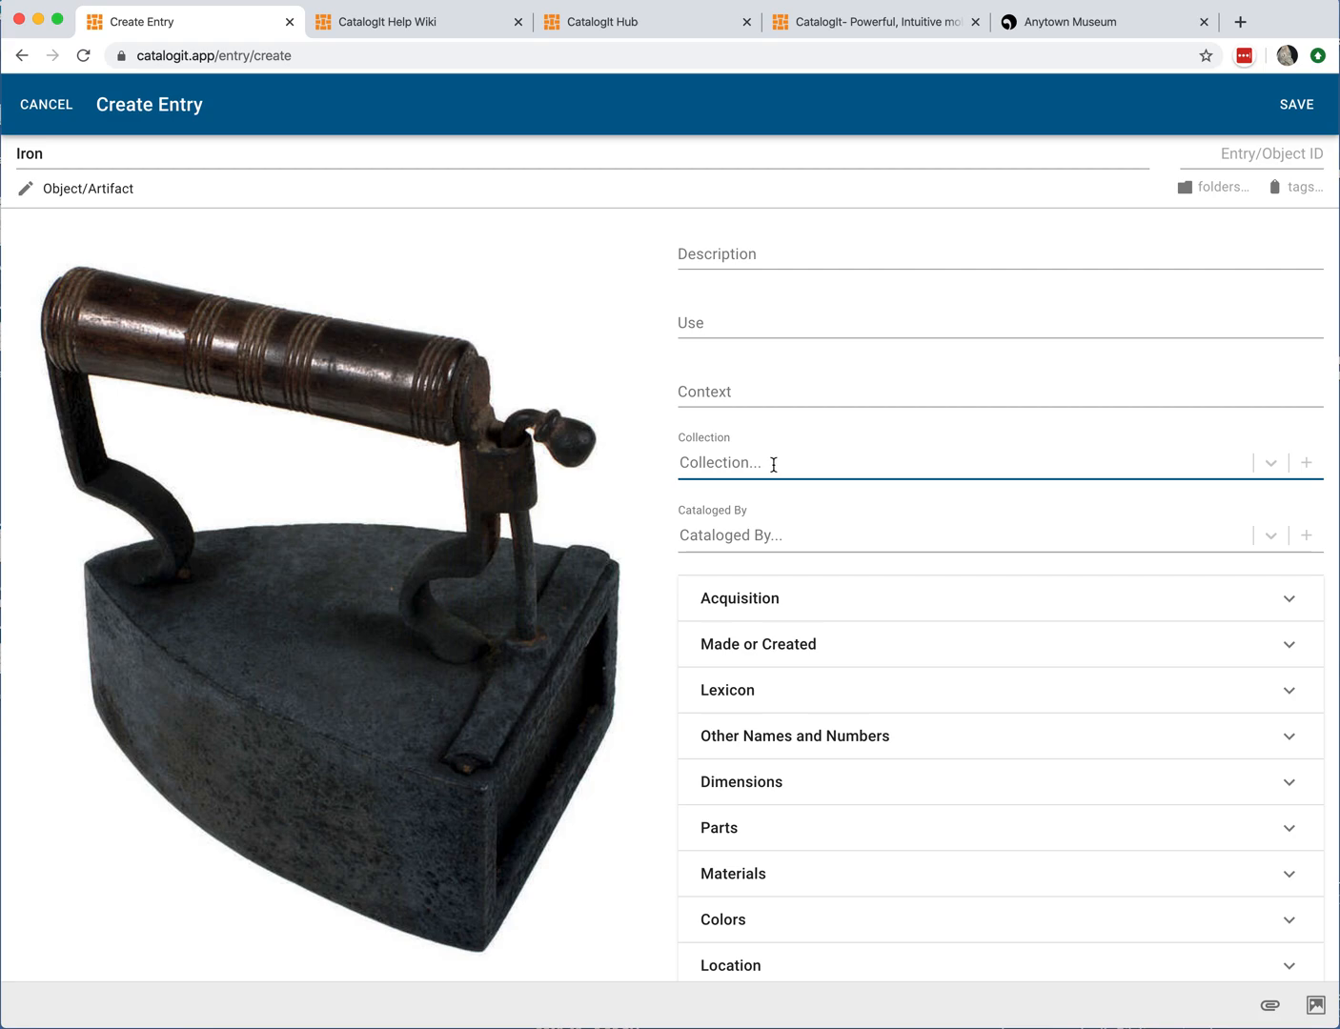
Step: Browse the Collection options for the entry without choosing one
scroll(791, 463, "down", 2)
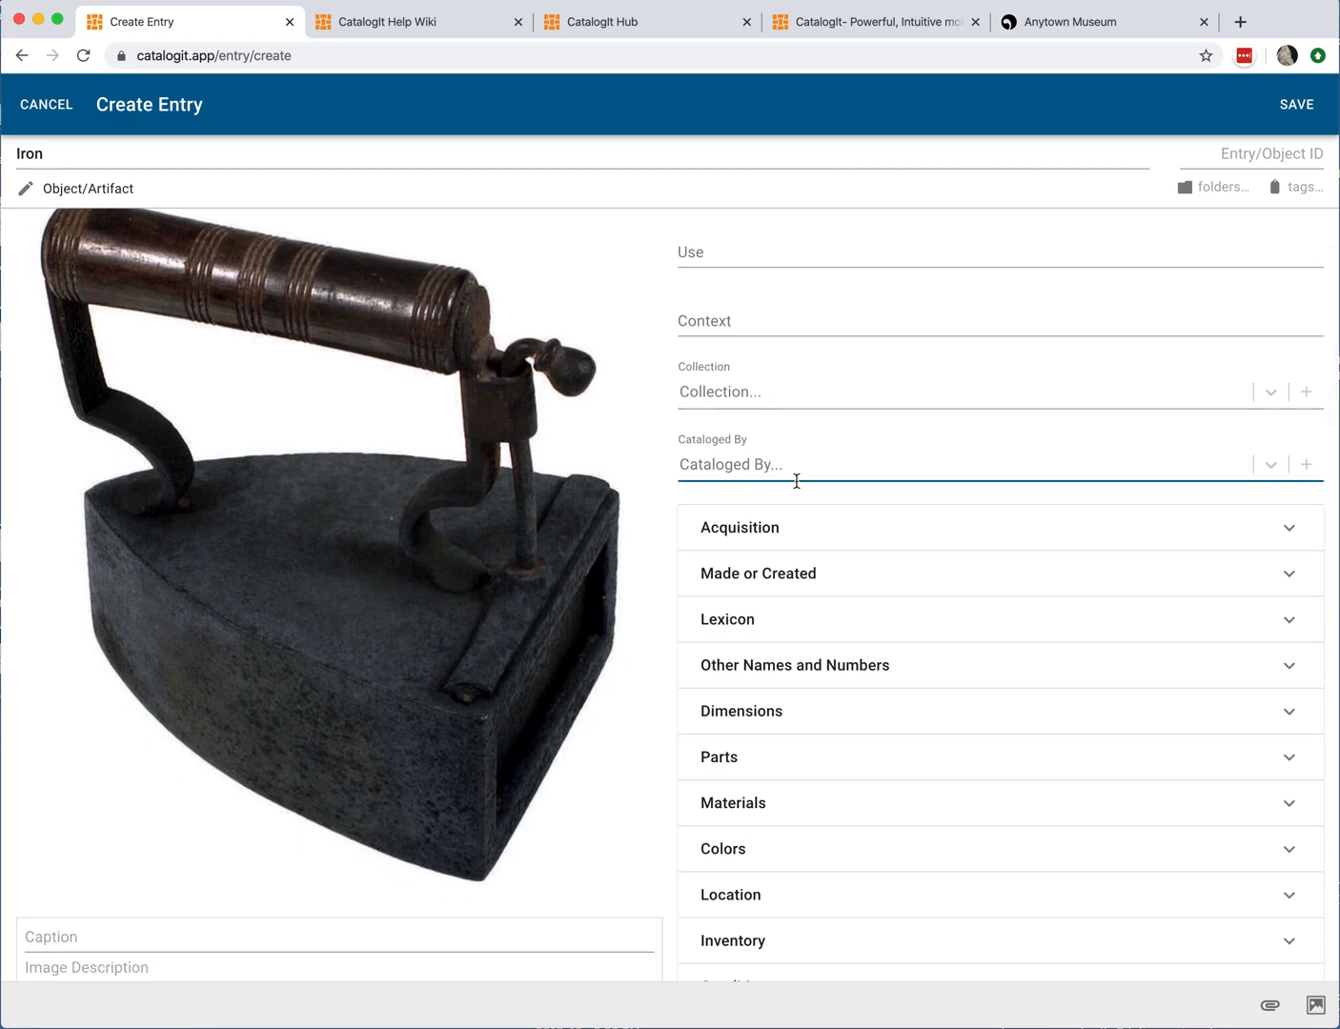
left_click(762, 390)
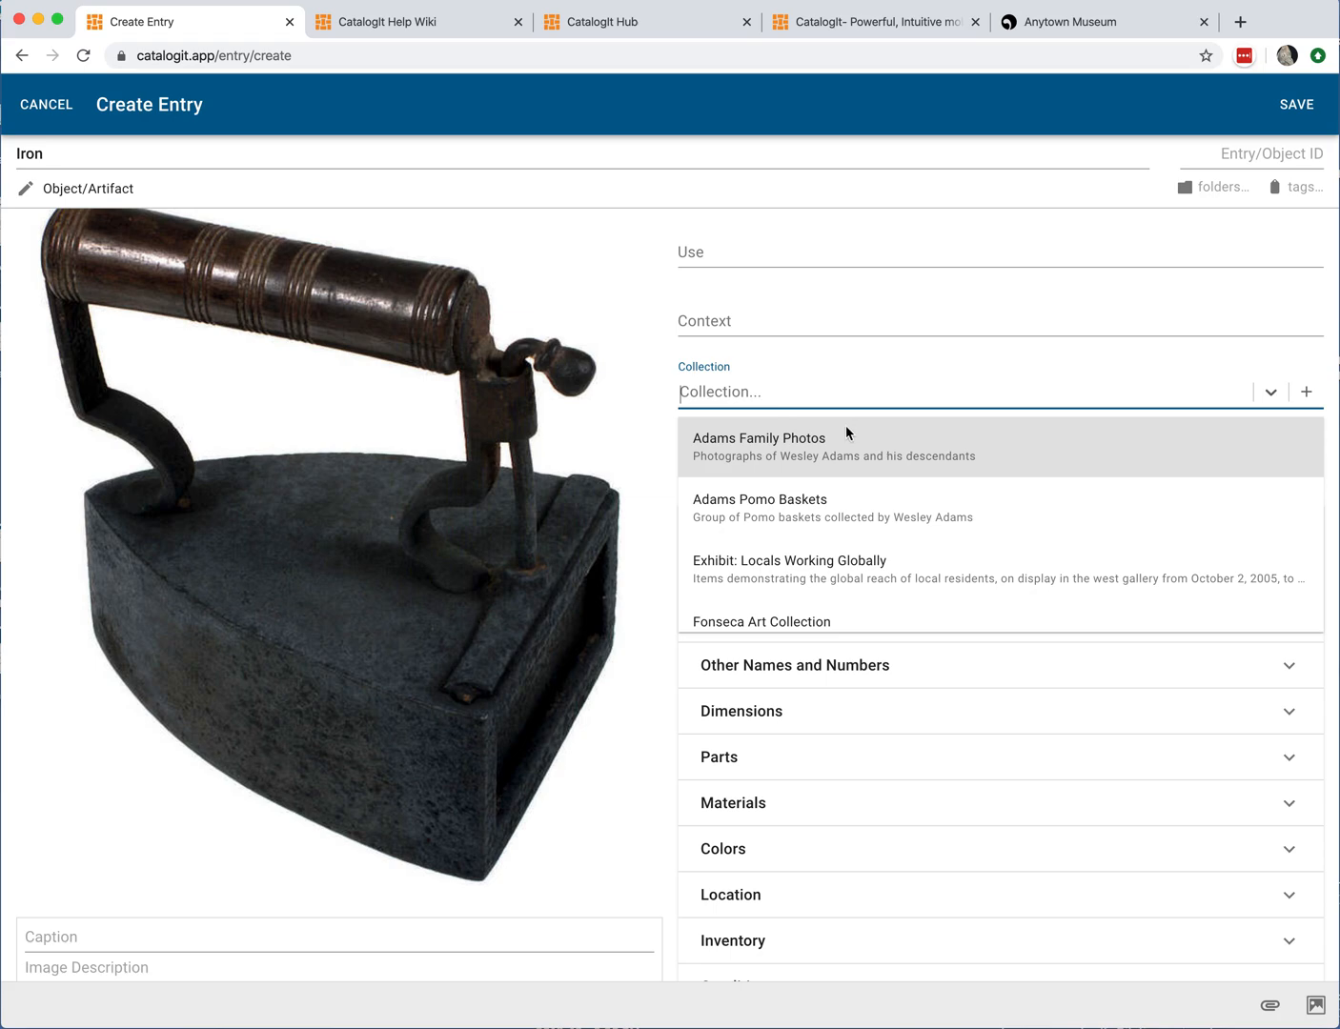
scroll(835, 495, "down", 3)
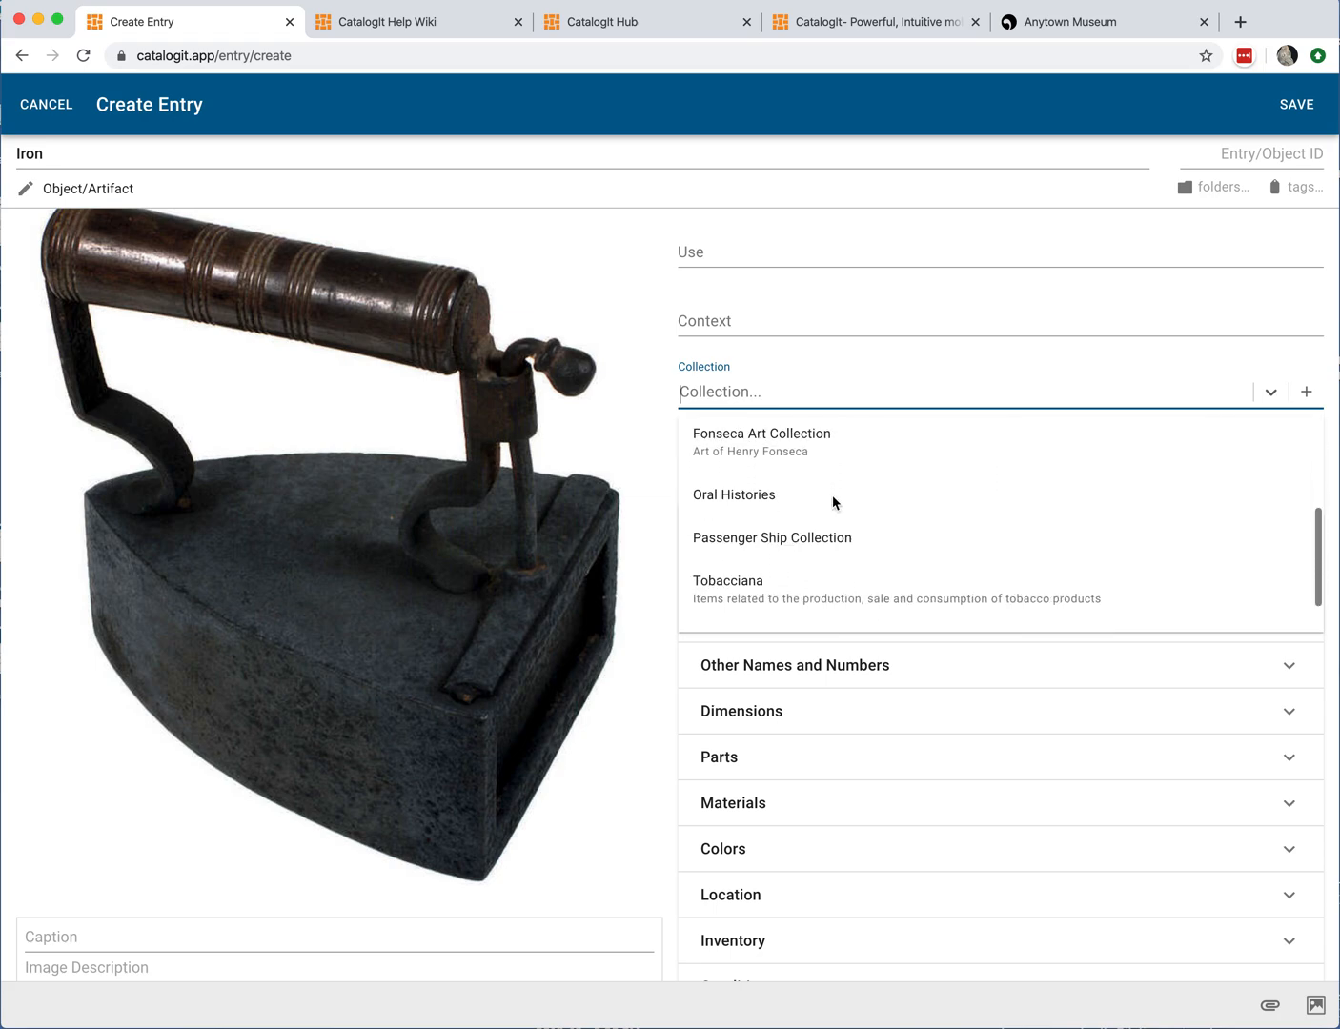
scroll(832, 493, "down", 1)
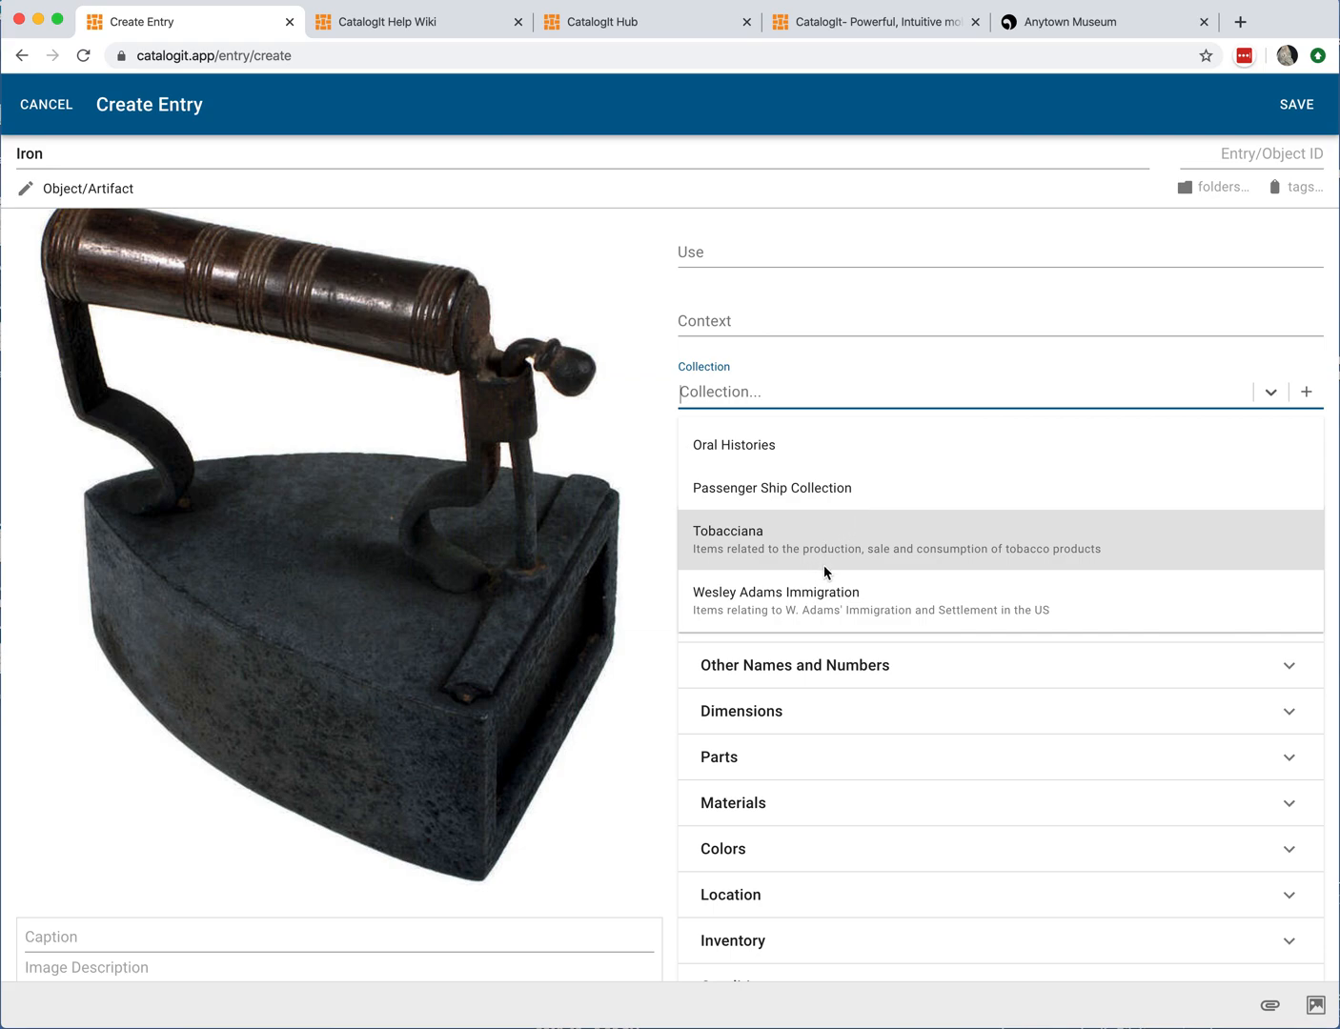
scroll(880, 510, "up", 4)
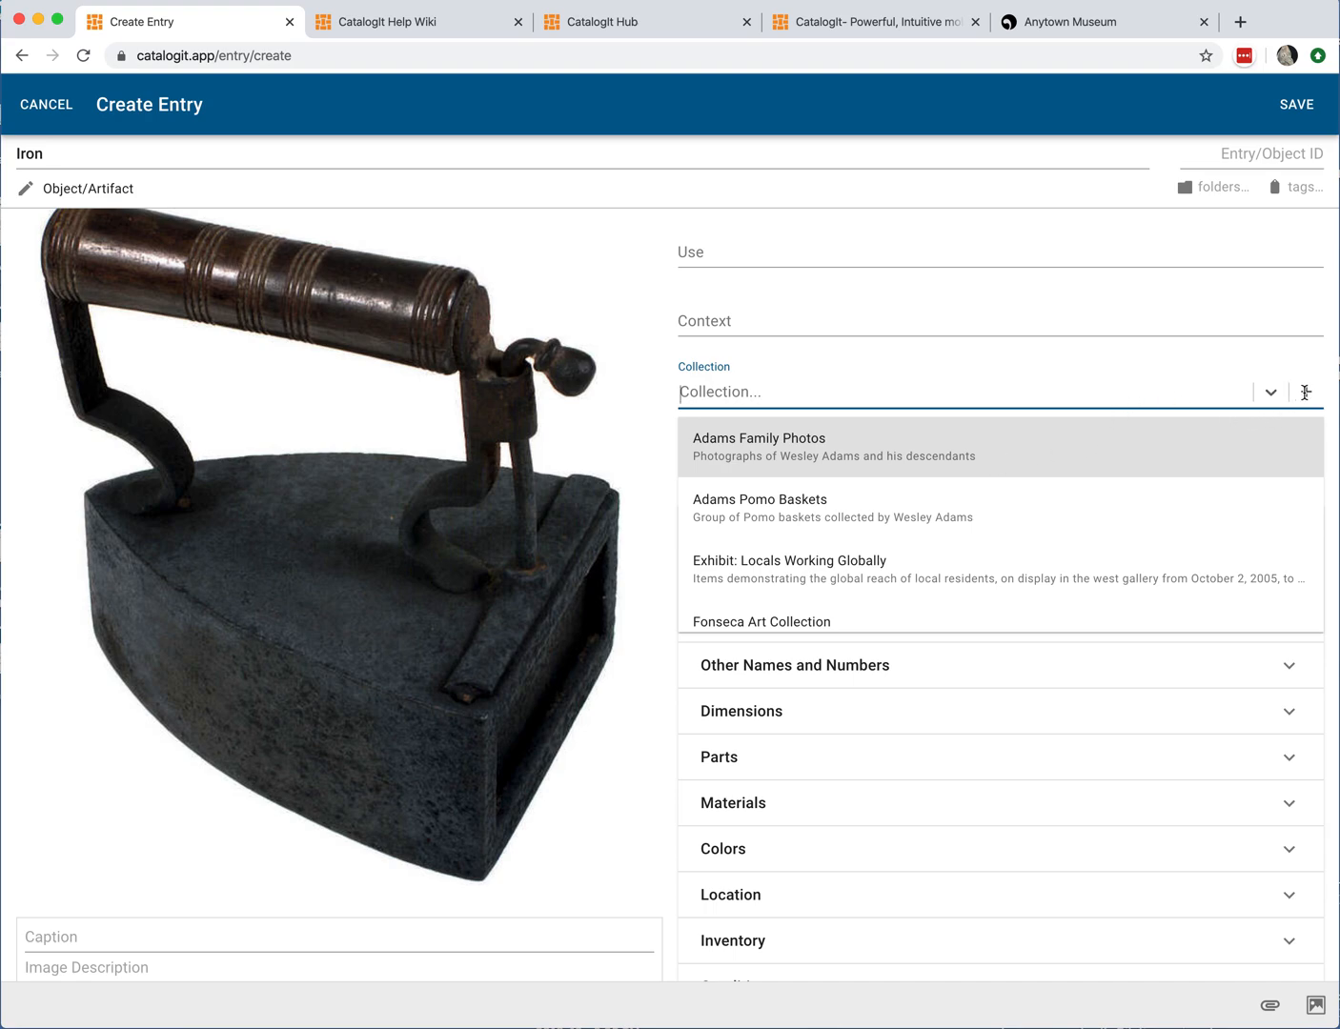
left_click(1058, 352)
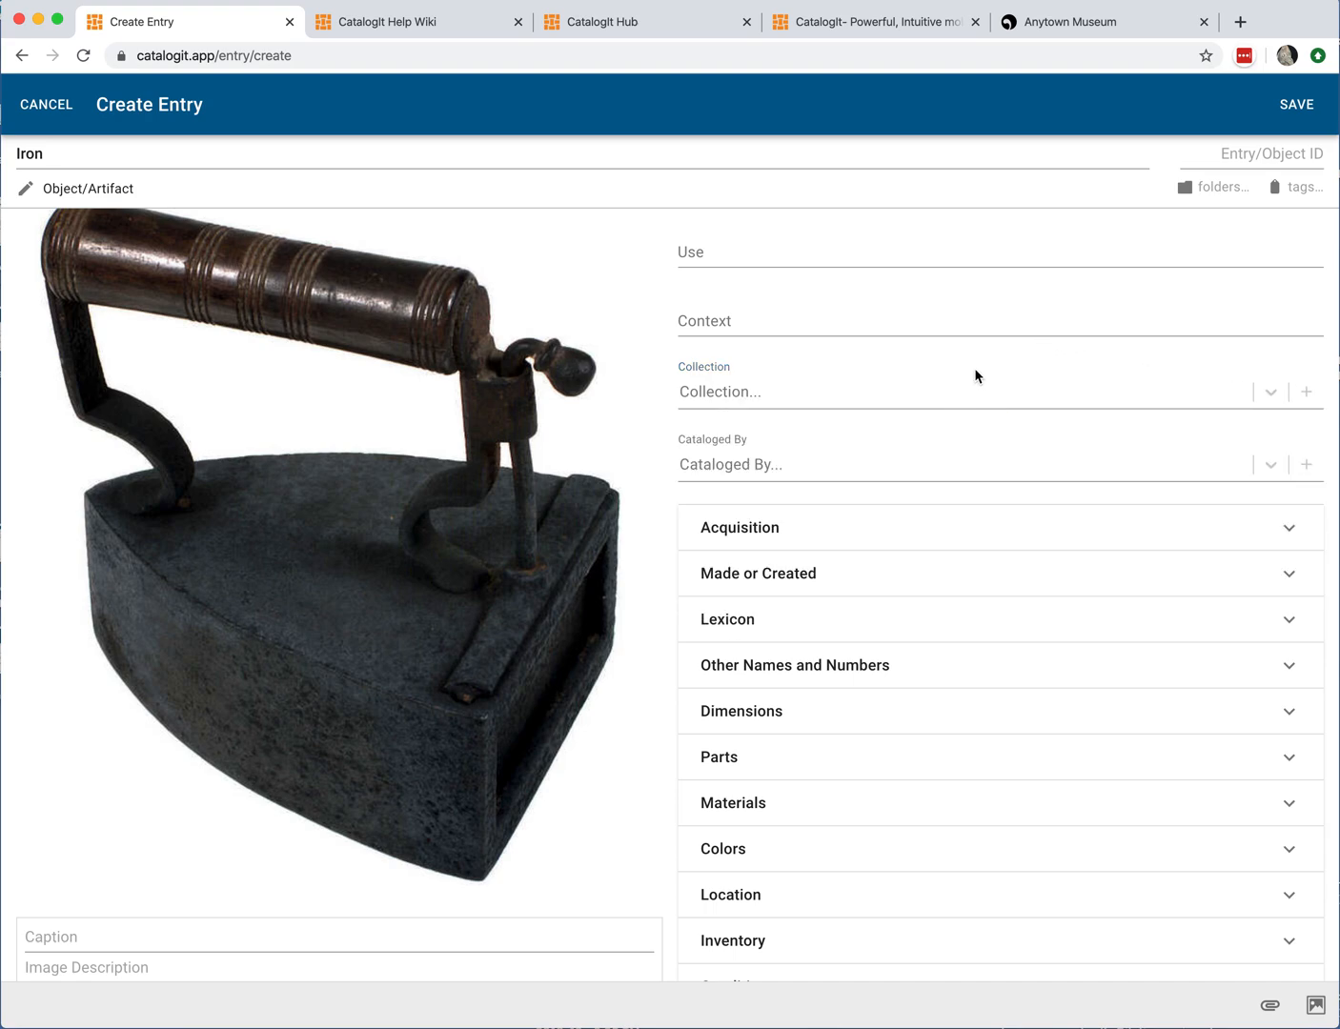
Step: Set Cataloged By to the Curator of Collections by searching the people list for marj
left_click(843, 462)
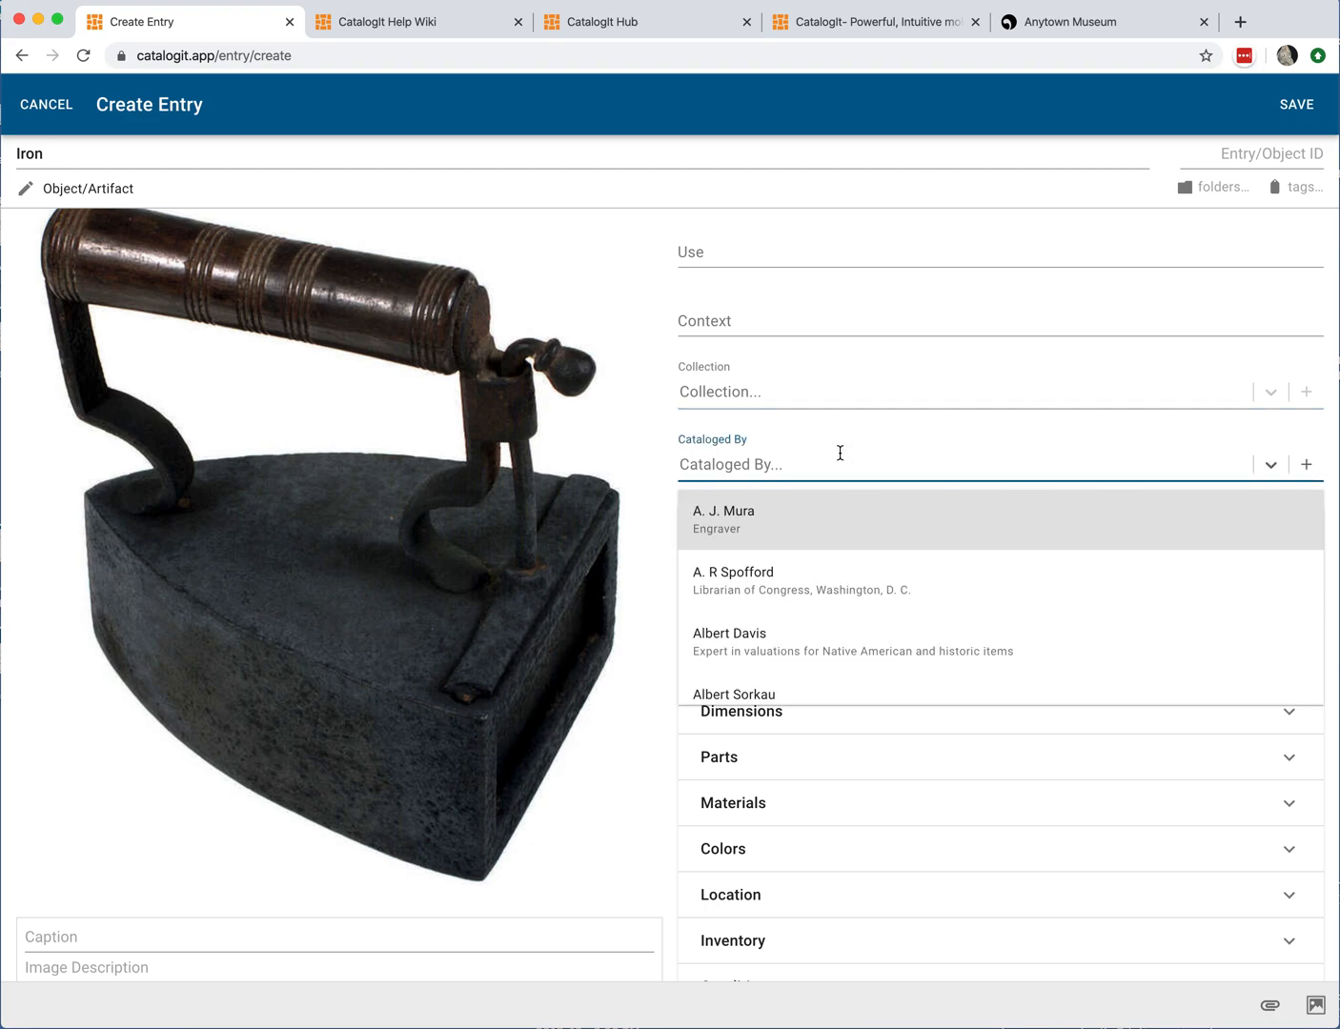
type("marj")
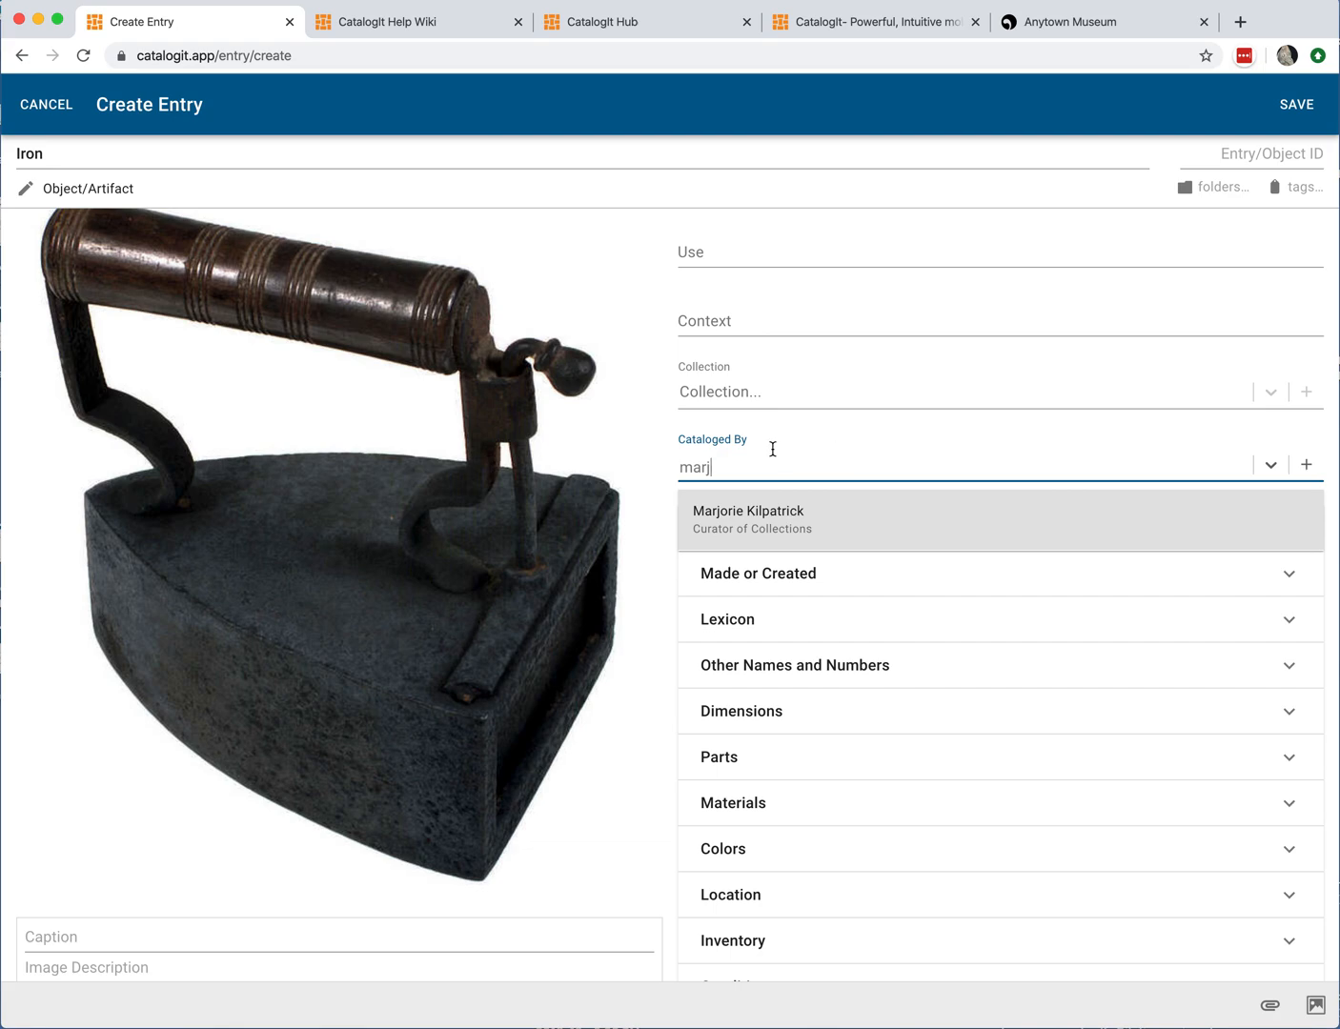
left_click(767, 521)
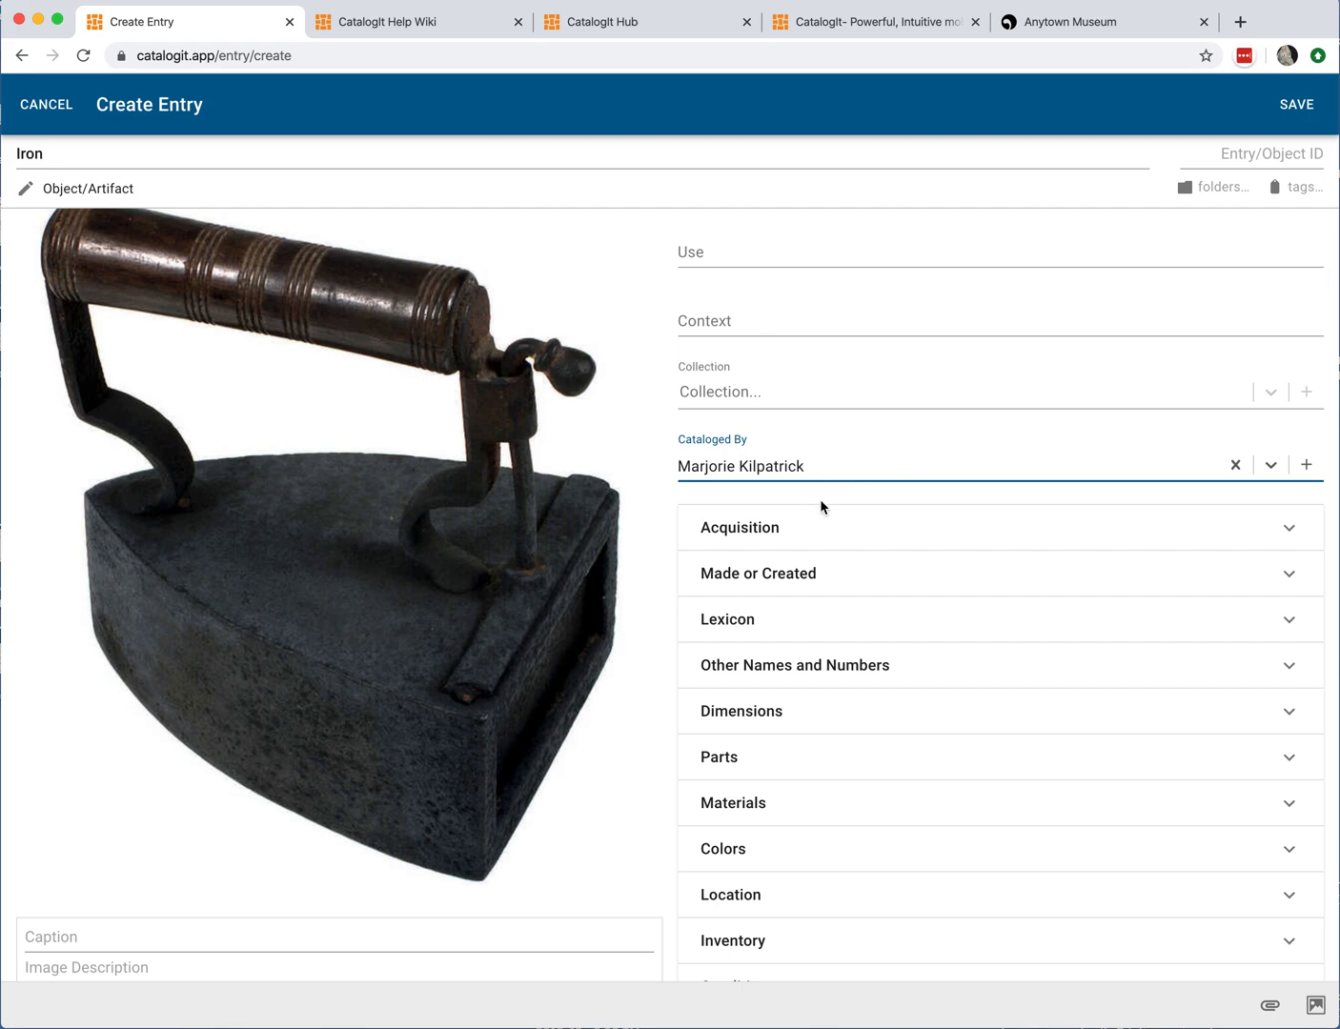
Step: Expand the Acquisition section and browse the list of existing accessions
left_click(828, 540)
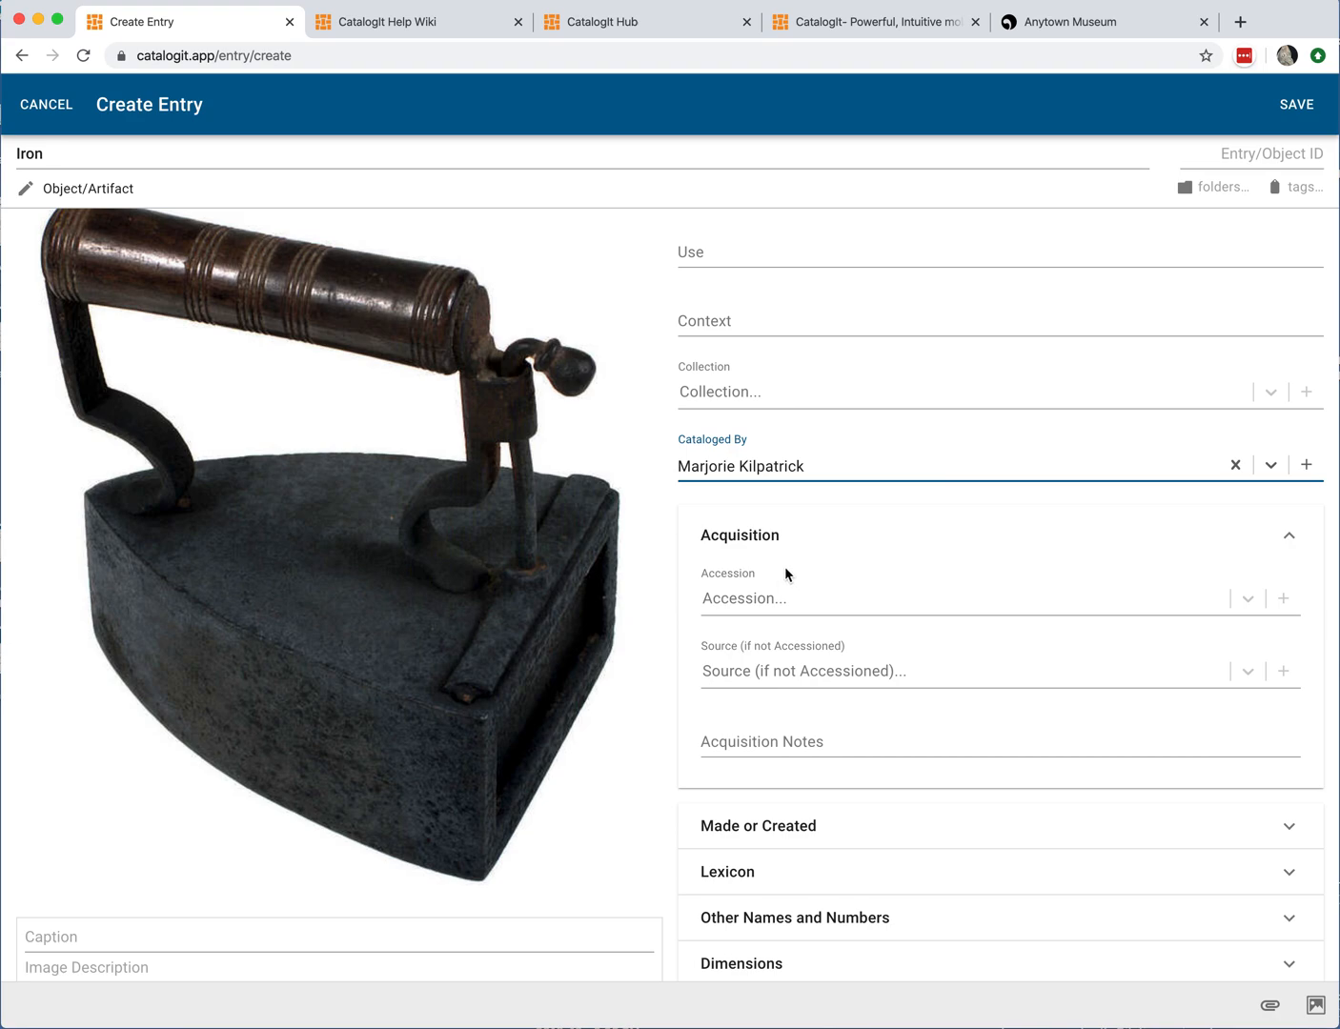
left_click(723, 584)
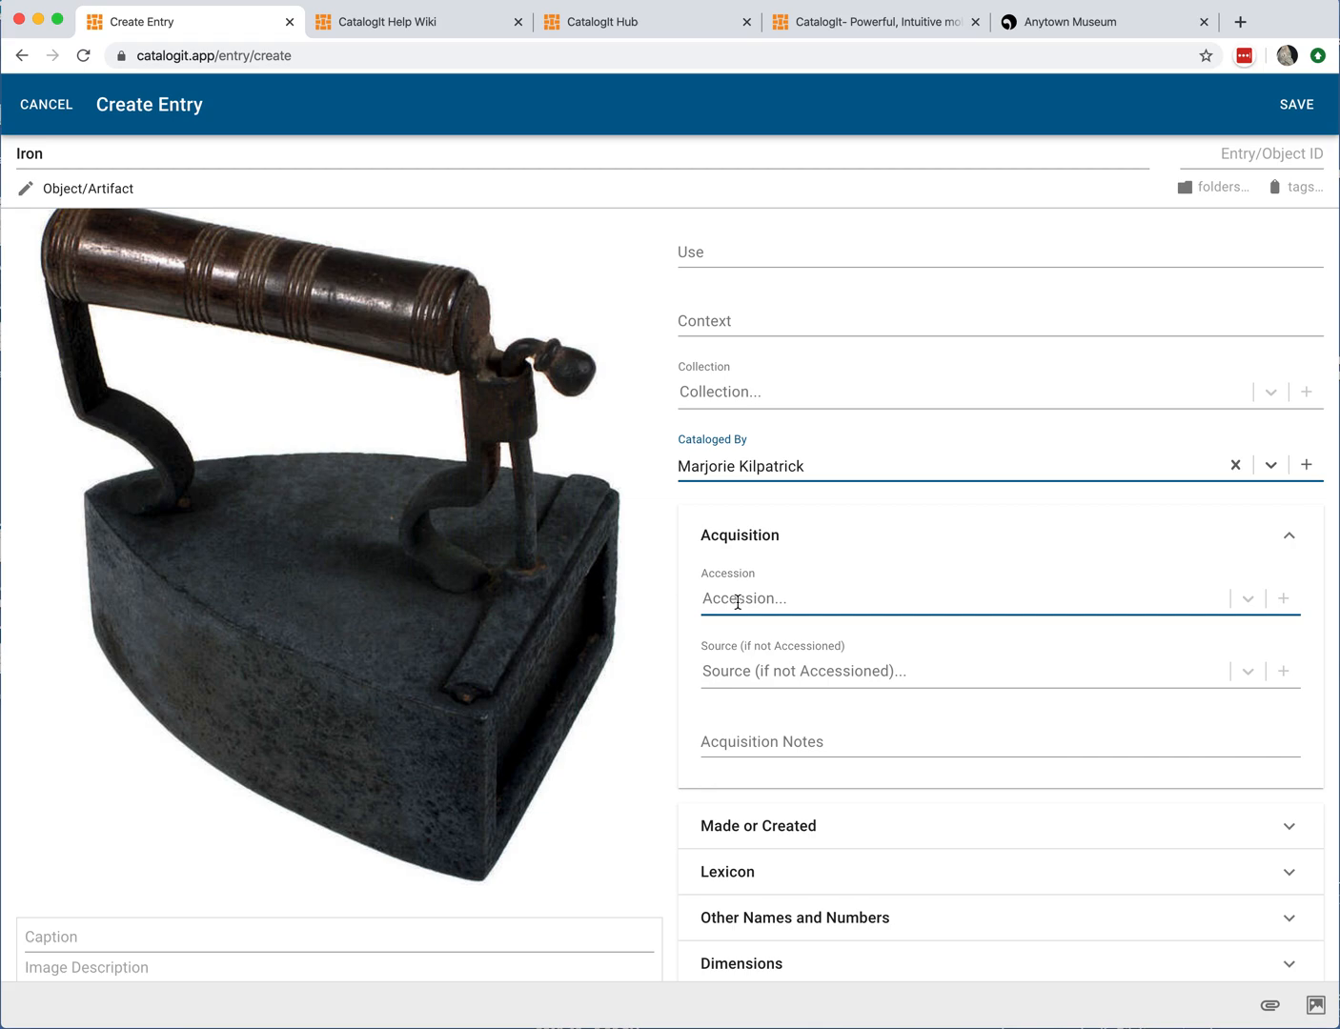
left_click(809, 601)
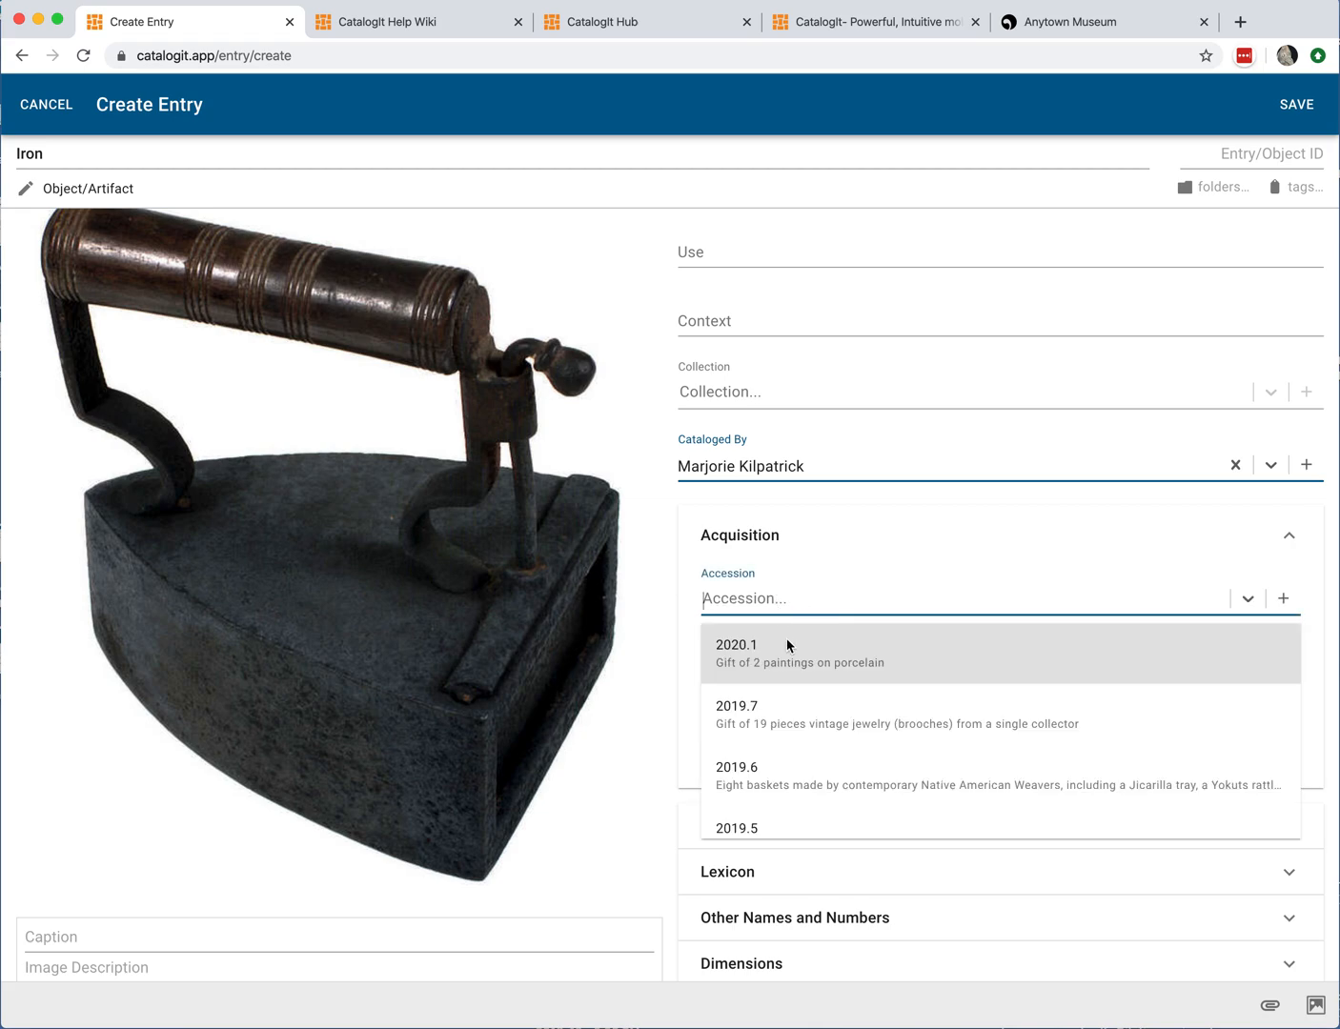
scroll(783, 664, "down", 5)
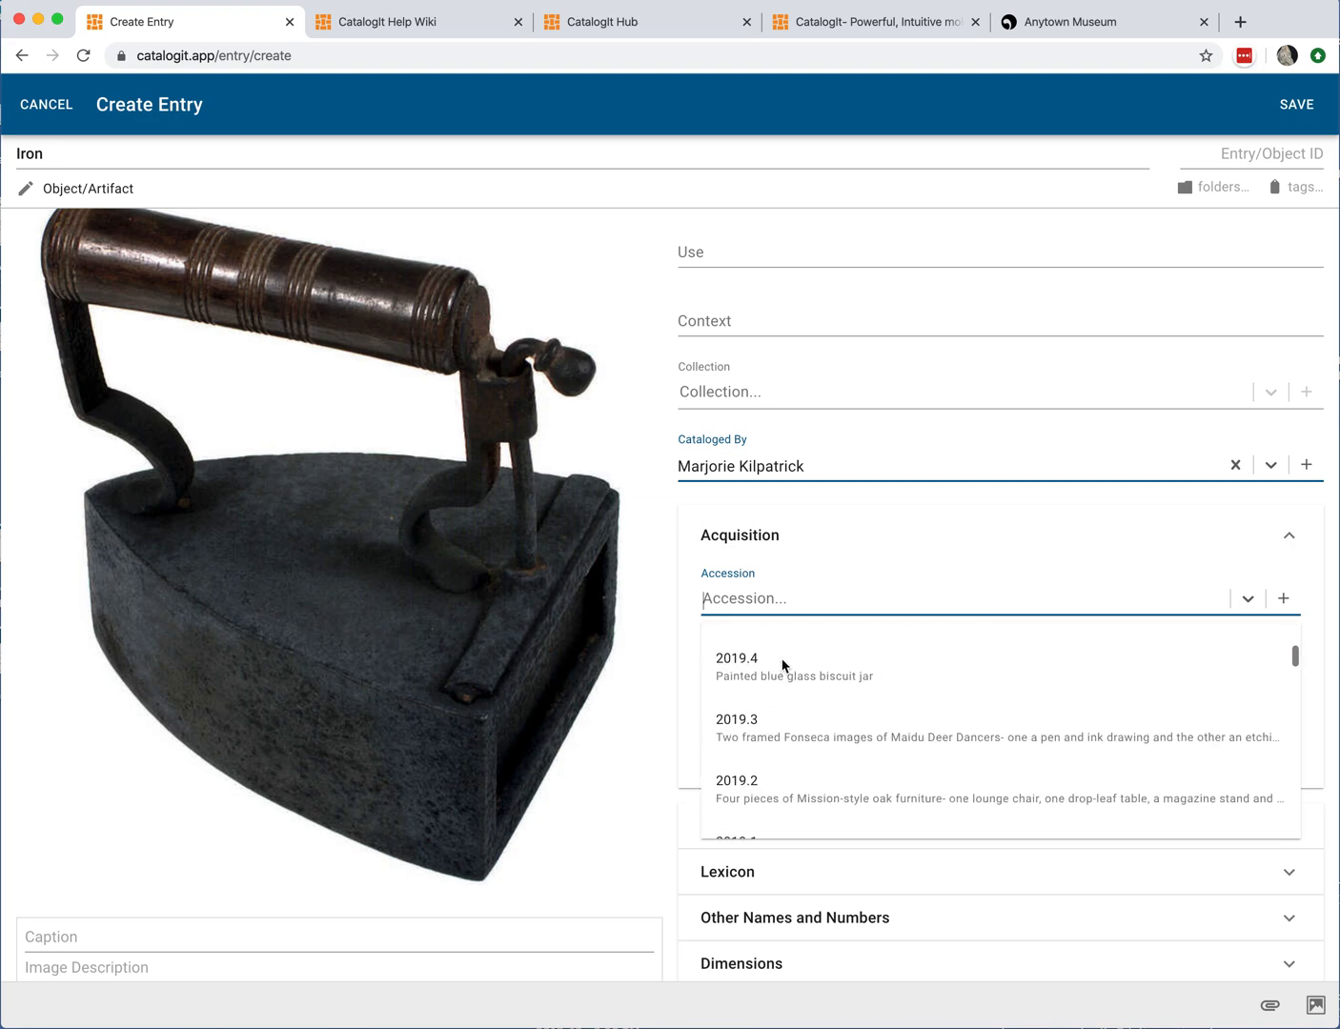
scroll(783, 664, "up", 5)
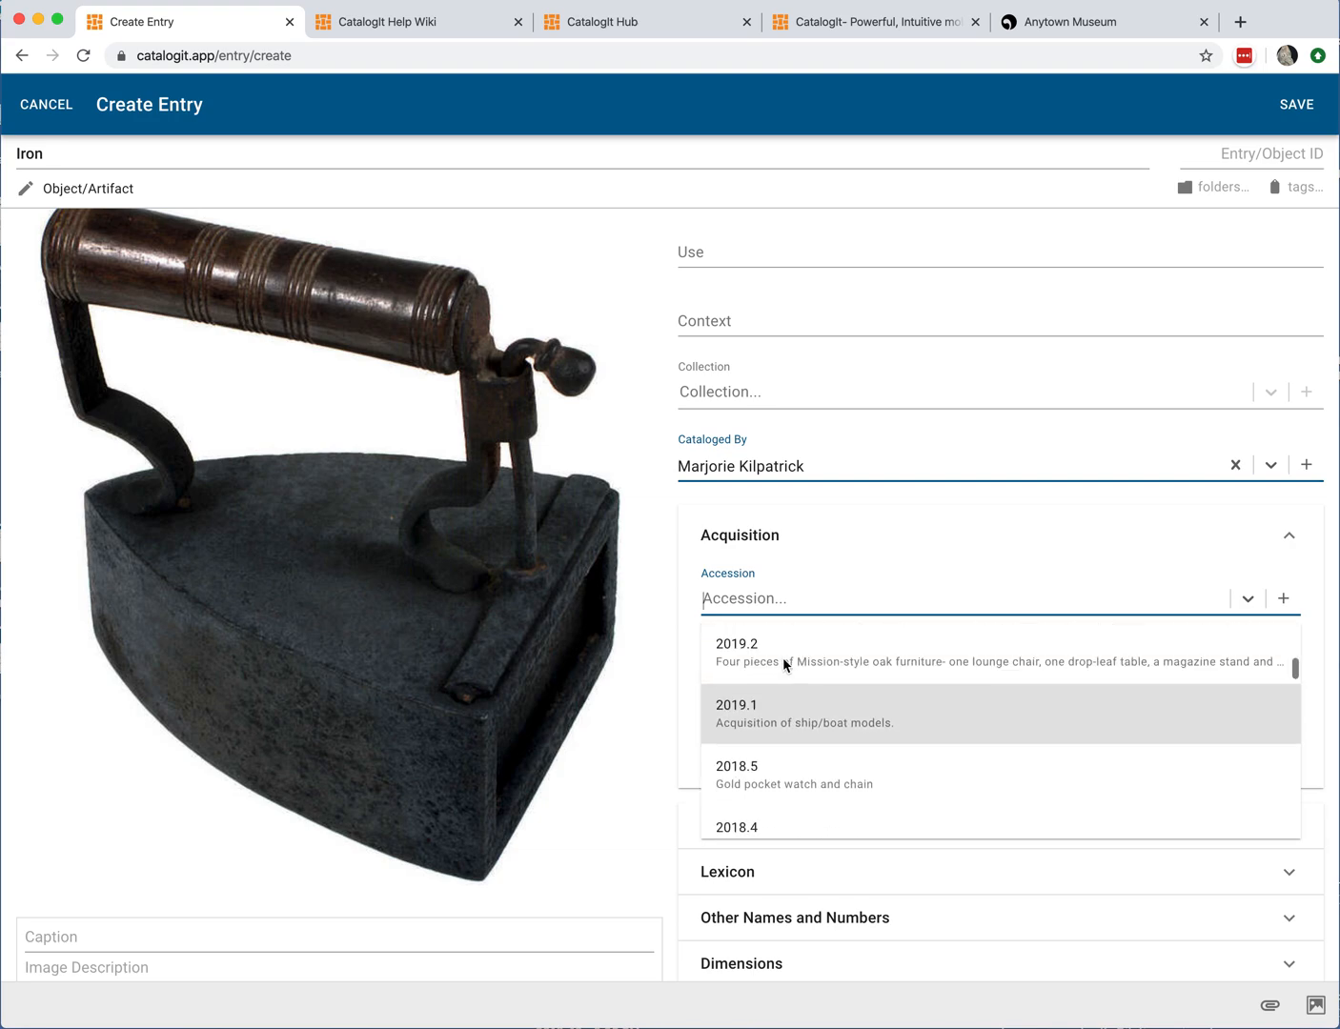
scroll(782, 672, "up", 1)
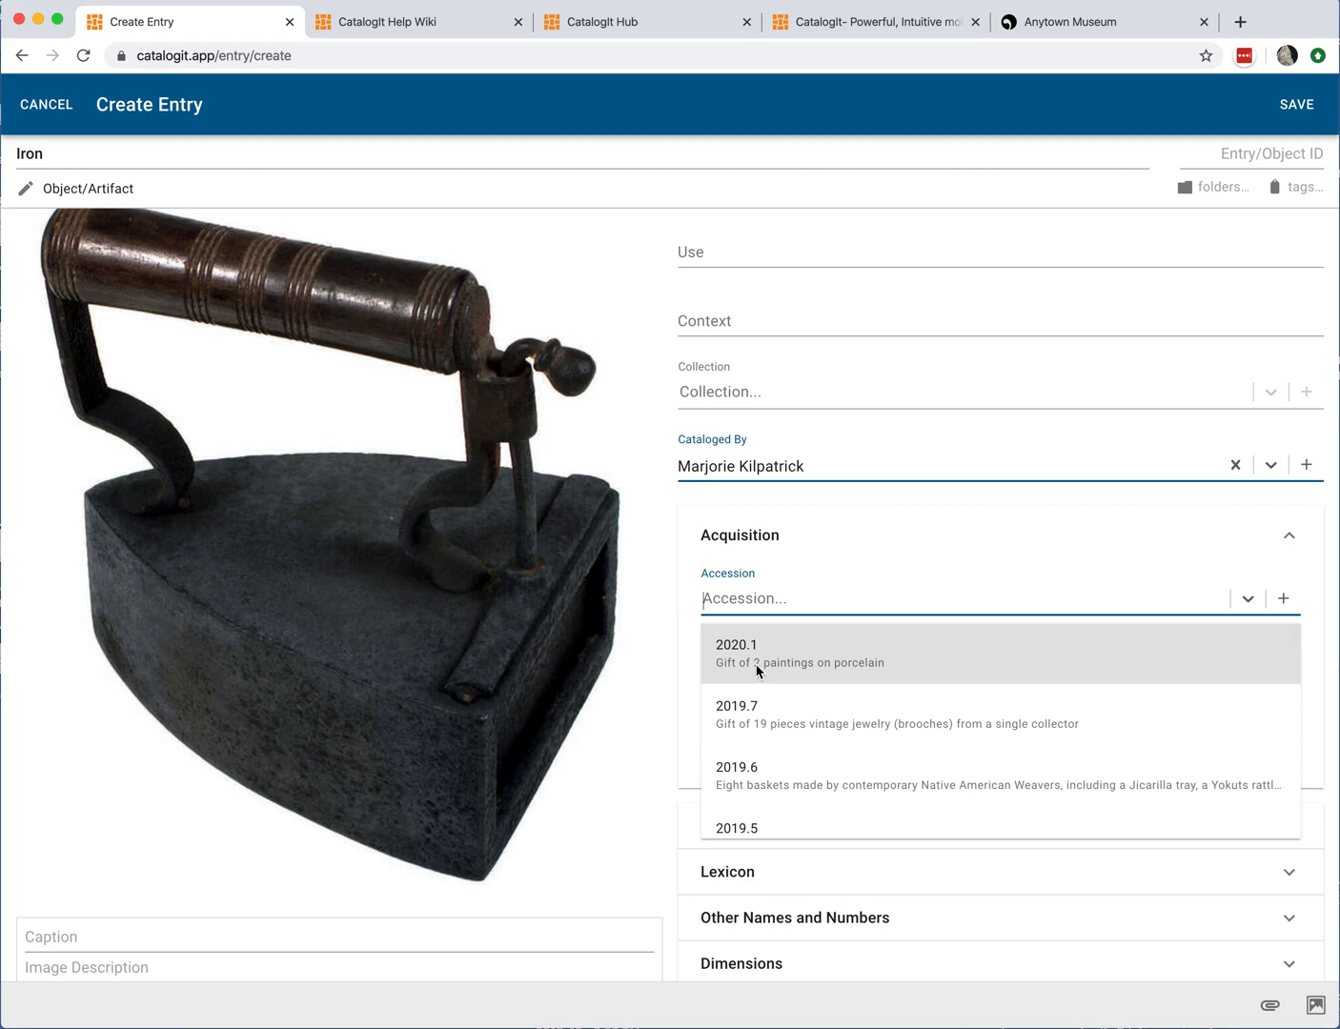
scroll(785, 690, "down", 1)
scroll(785, 691, "up", 1)
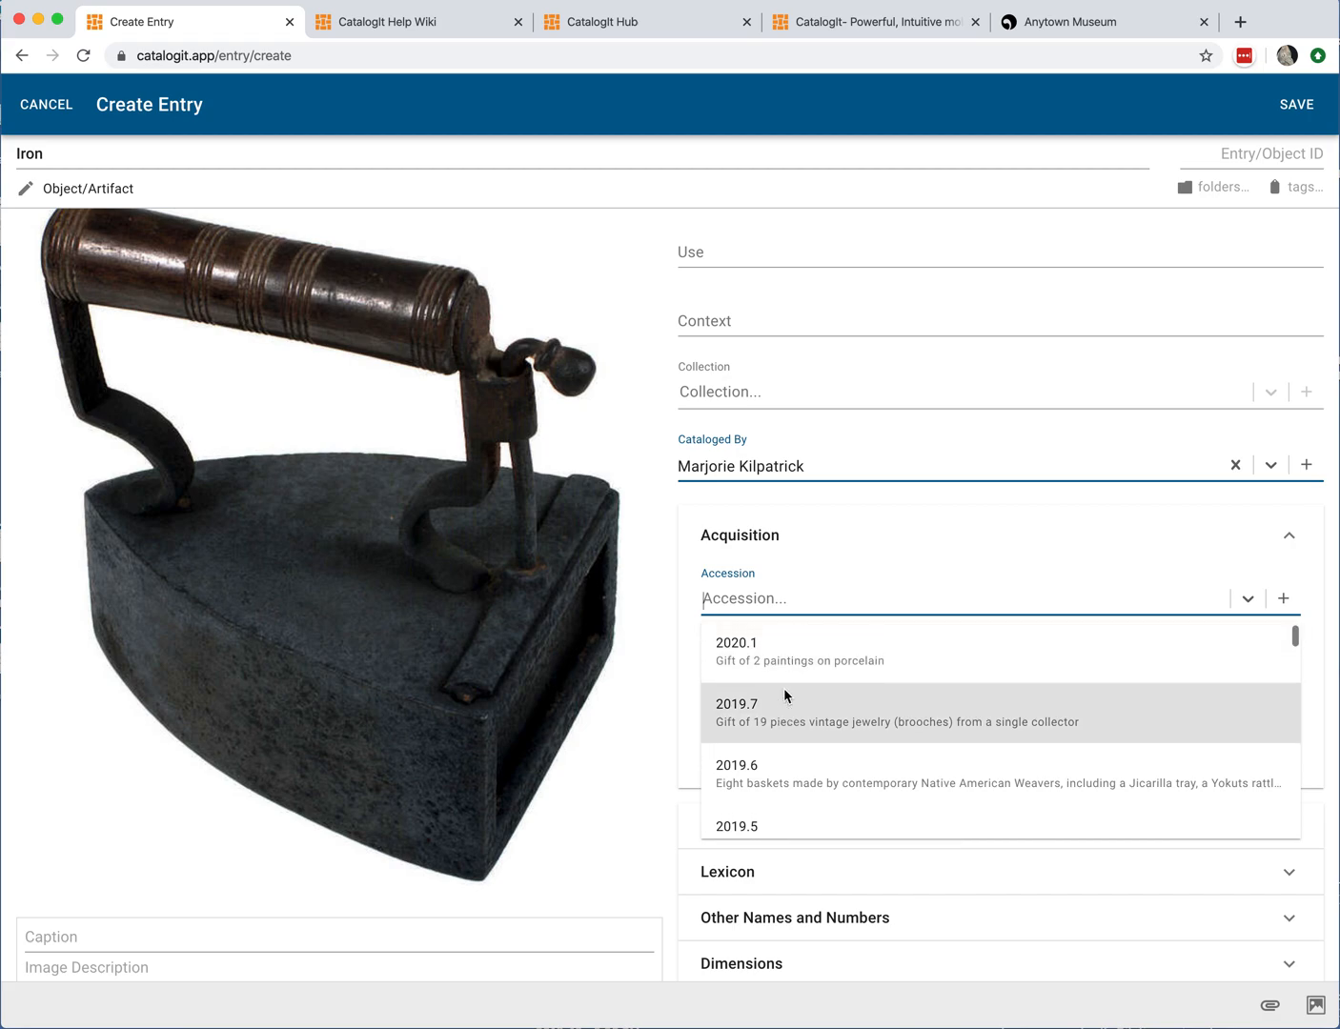
scroll(786, 678, "down", 1)
scroll(787, 687, "down", 3)
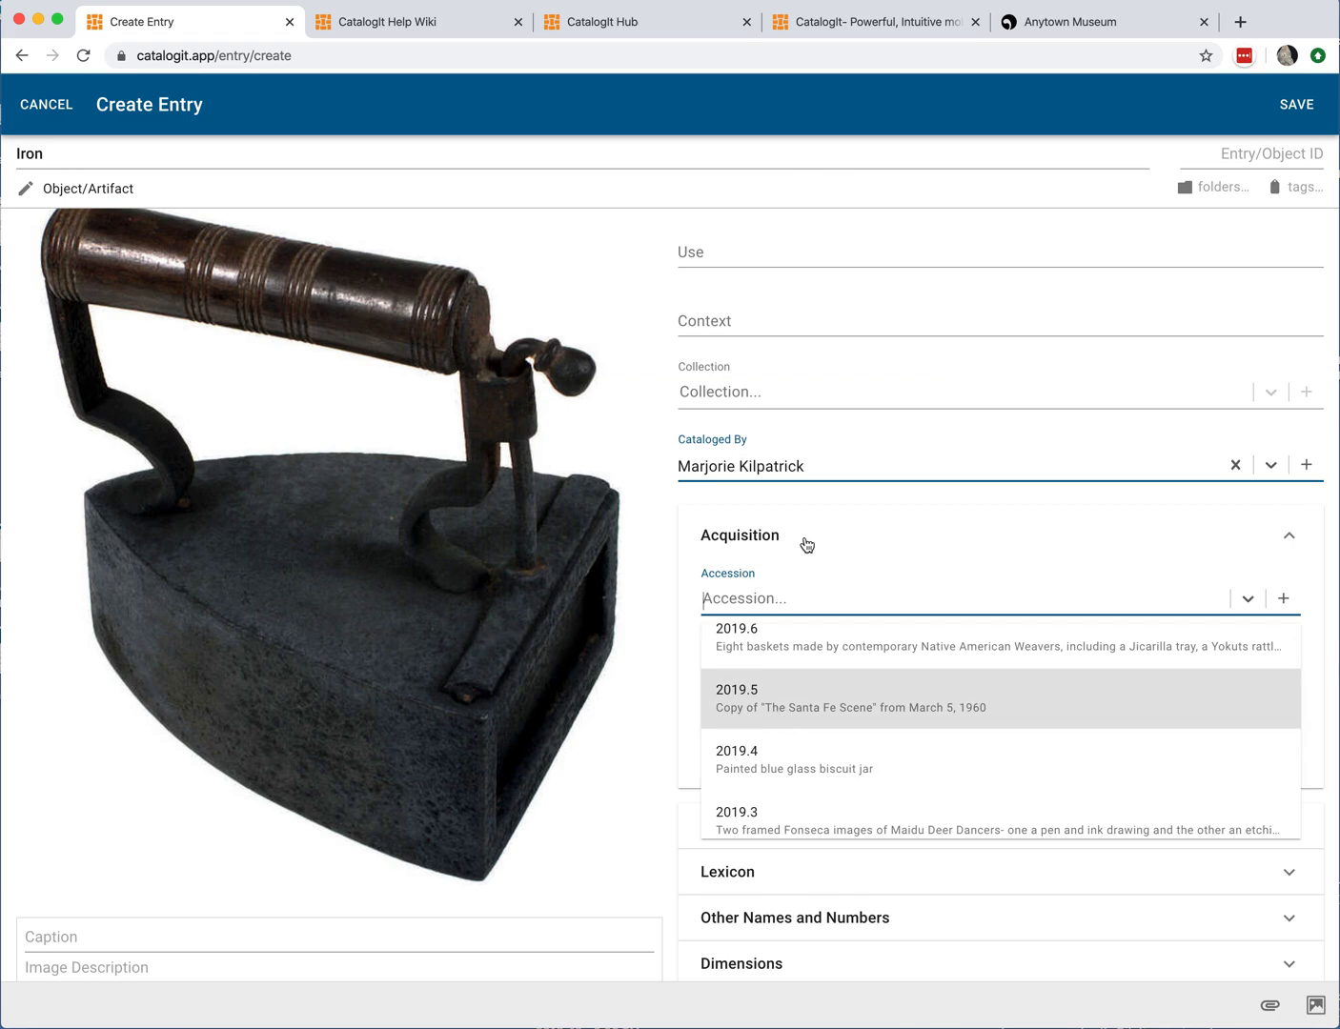
scroll(922, 582, "up", 1)
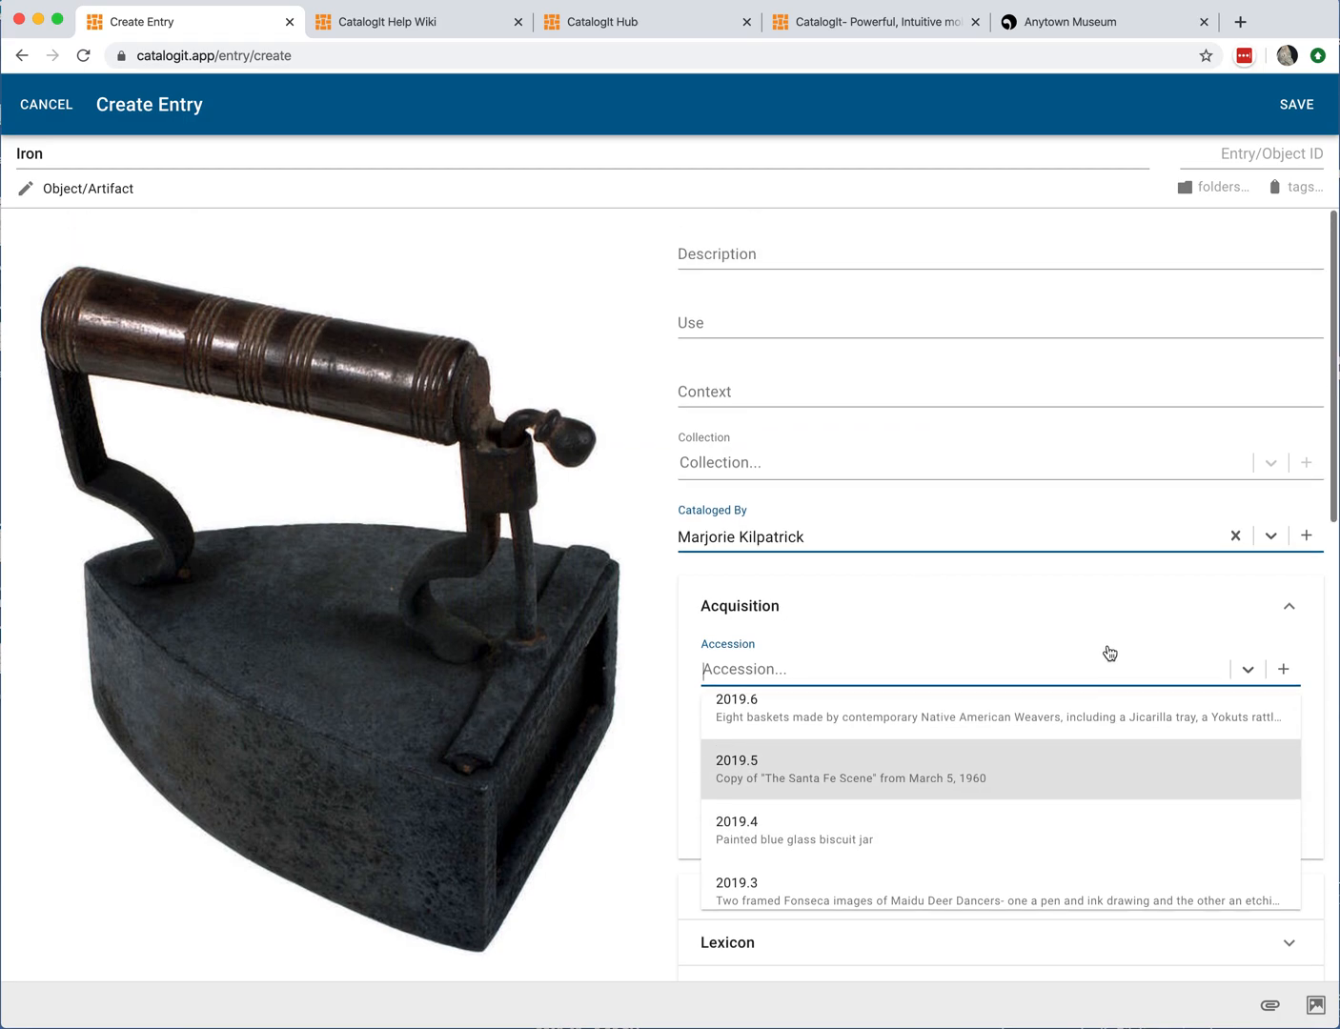
Step: Start a new accession numbered 2020.2 and describe it as Ten irons
left_click(1286, 666)
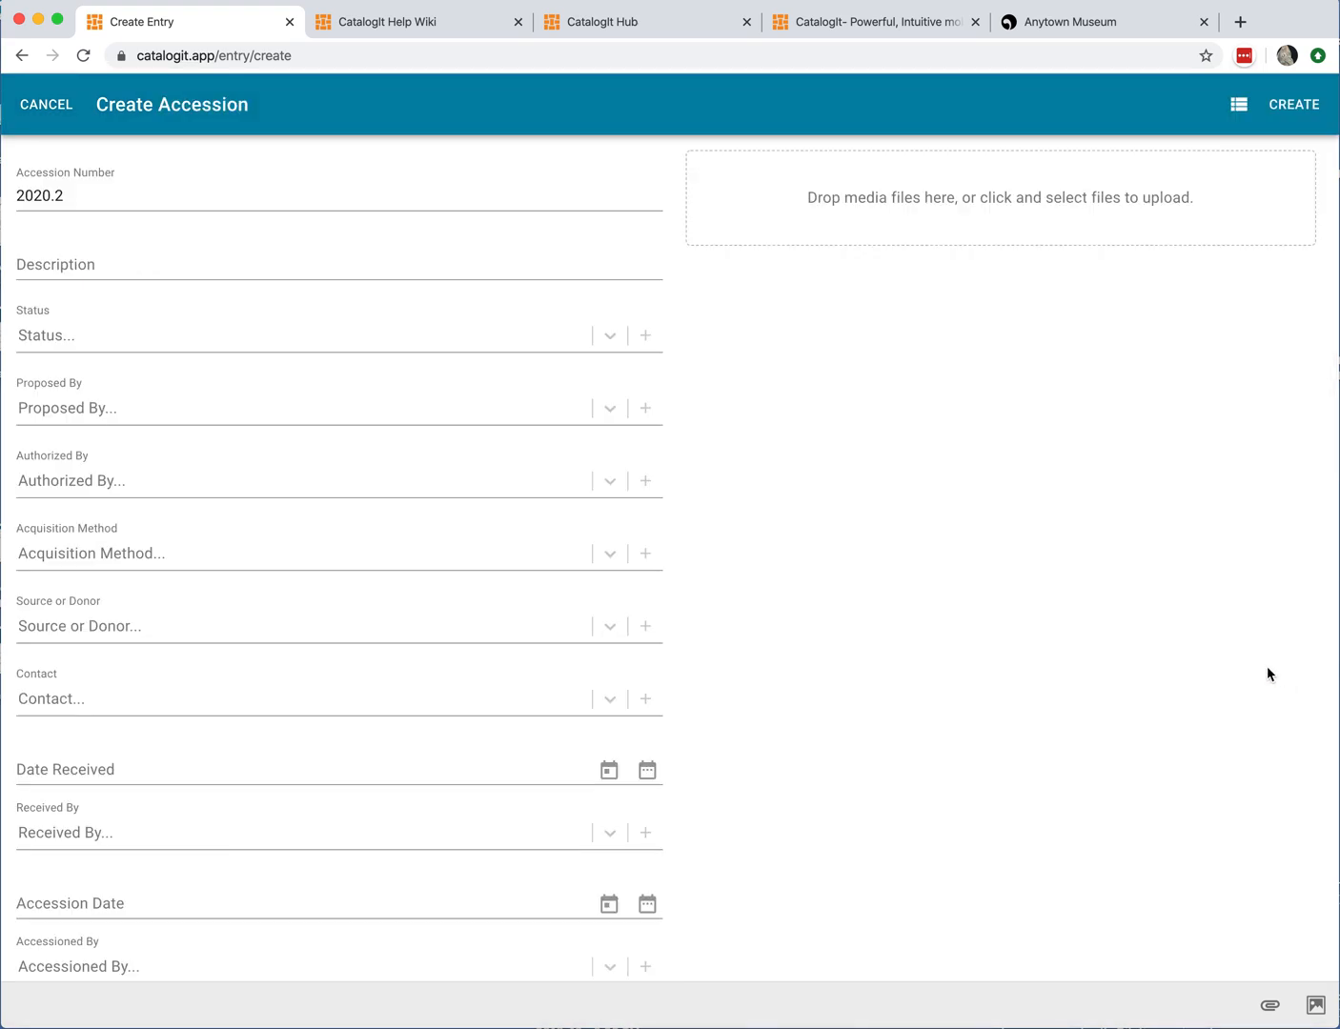
left_click(91, 196)
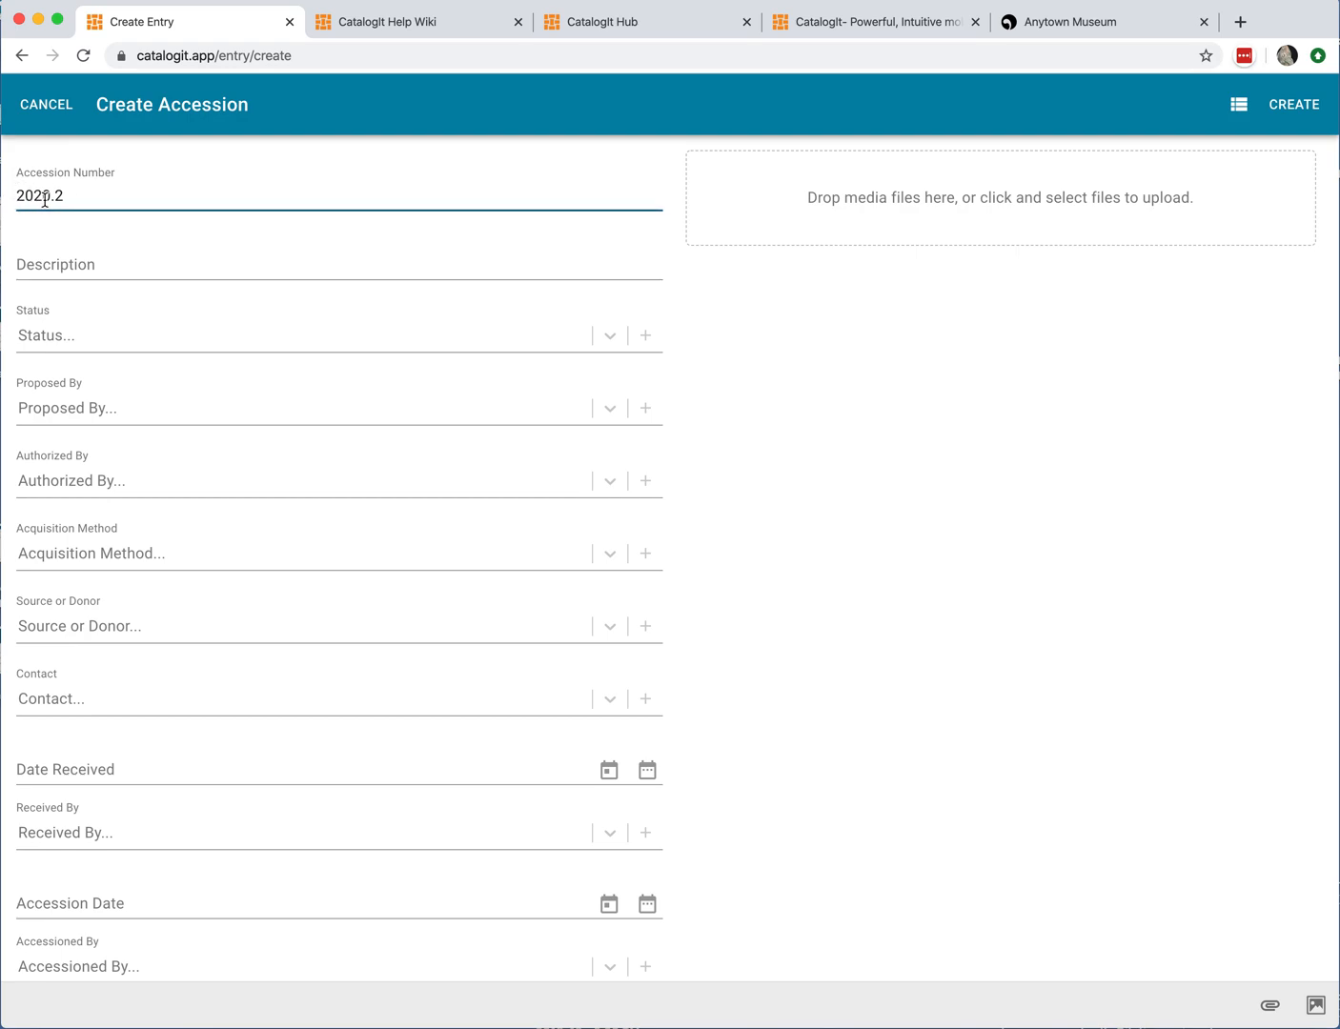
left_click(107, 260)
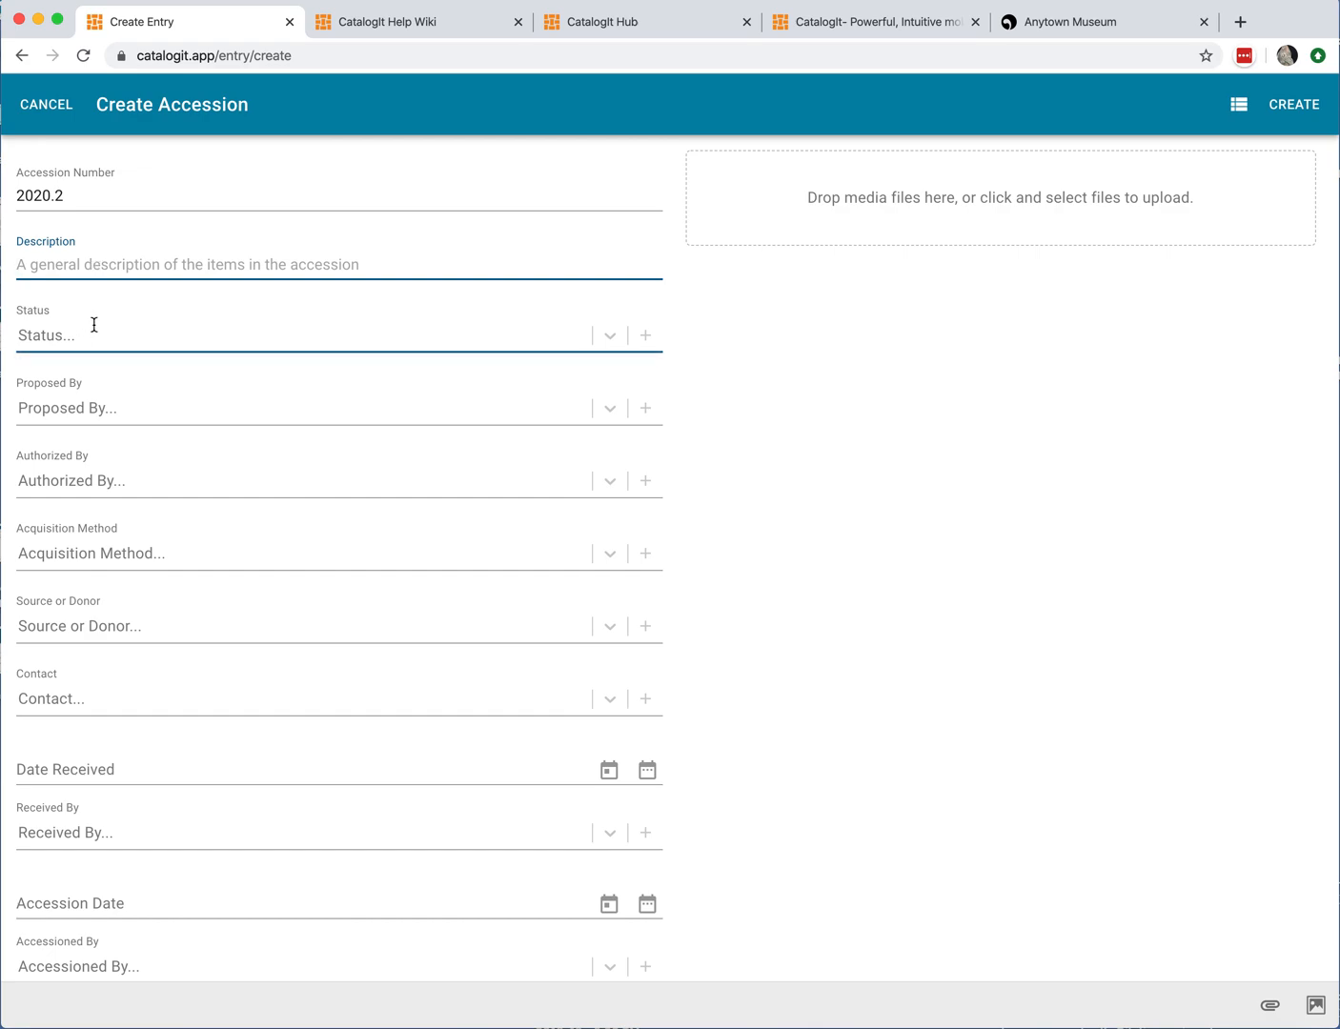
type("Ten irons")
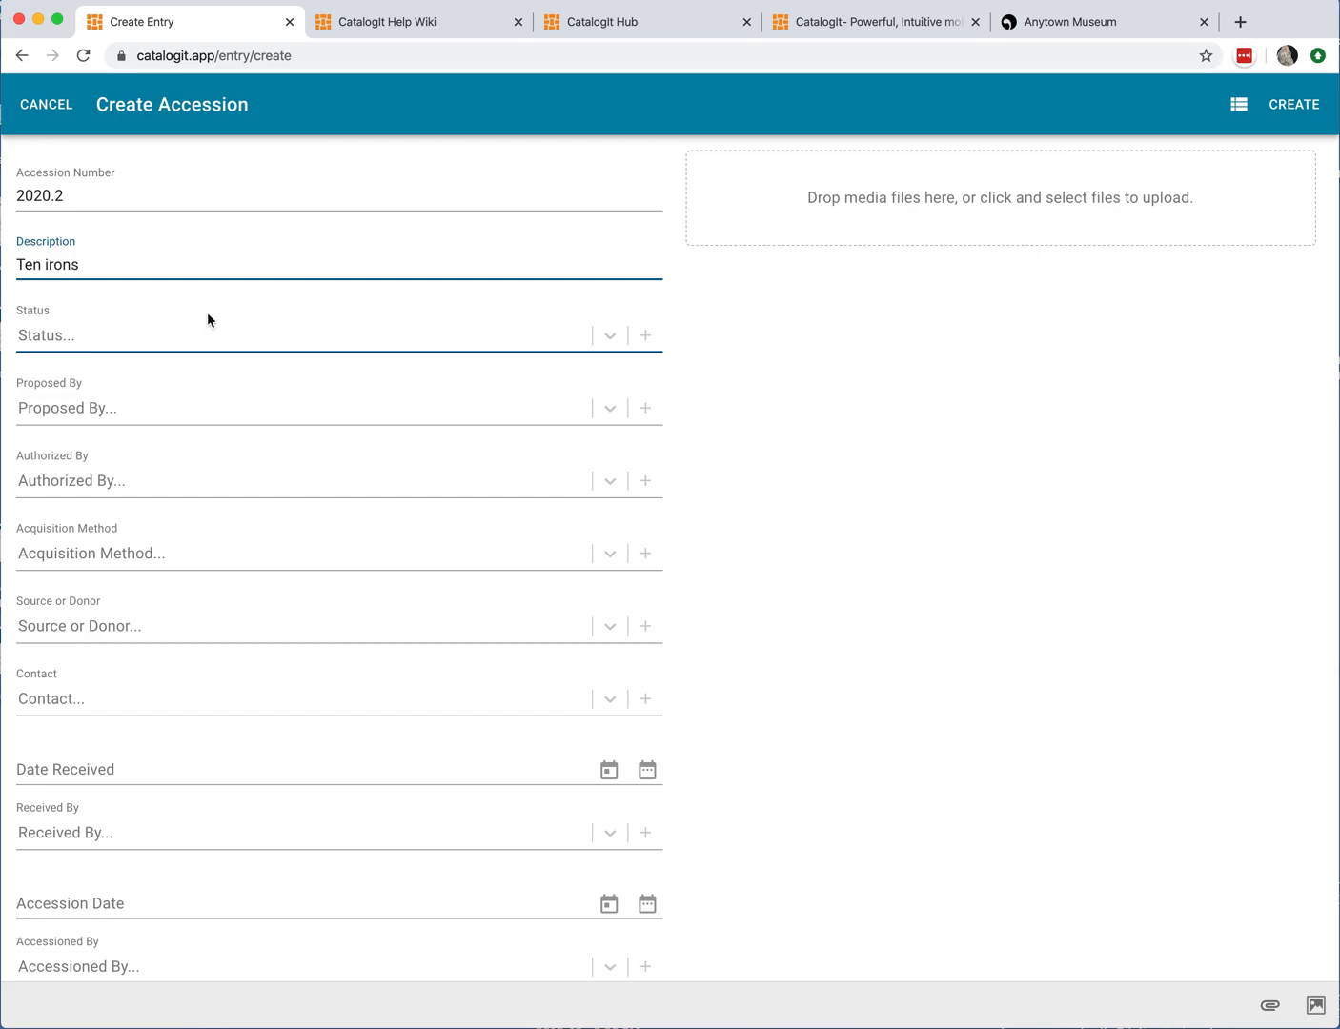
Step: Set the accession's Status to Approved and its Acquisition Method to Gift
left_click(82, 339)
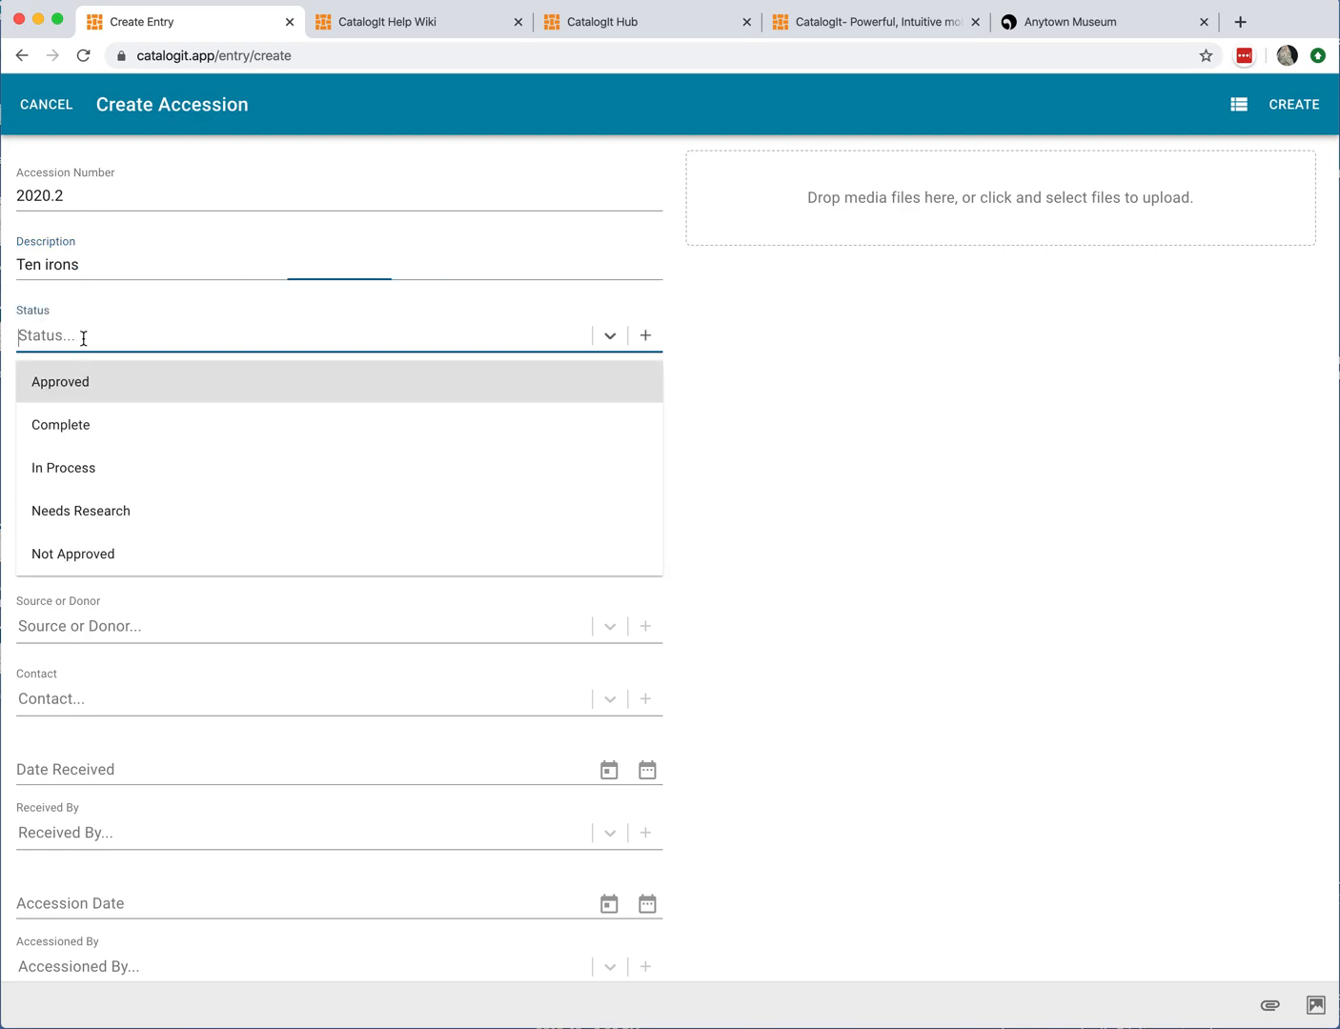
left_click(119, 381)
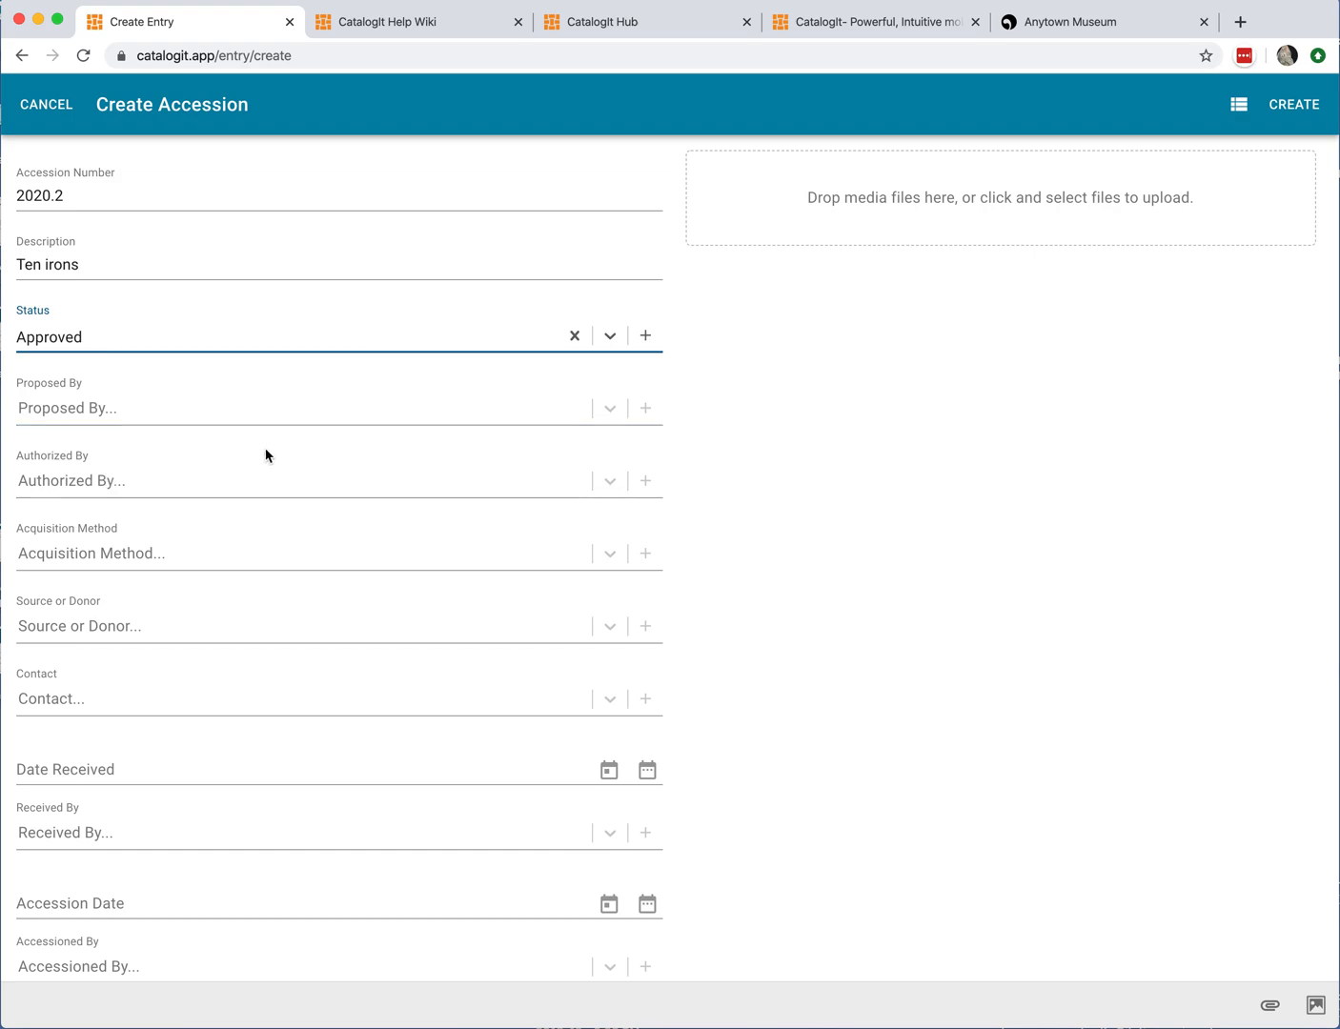
scroll(164, 467, "down", 1)
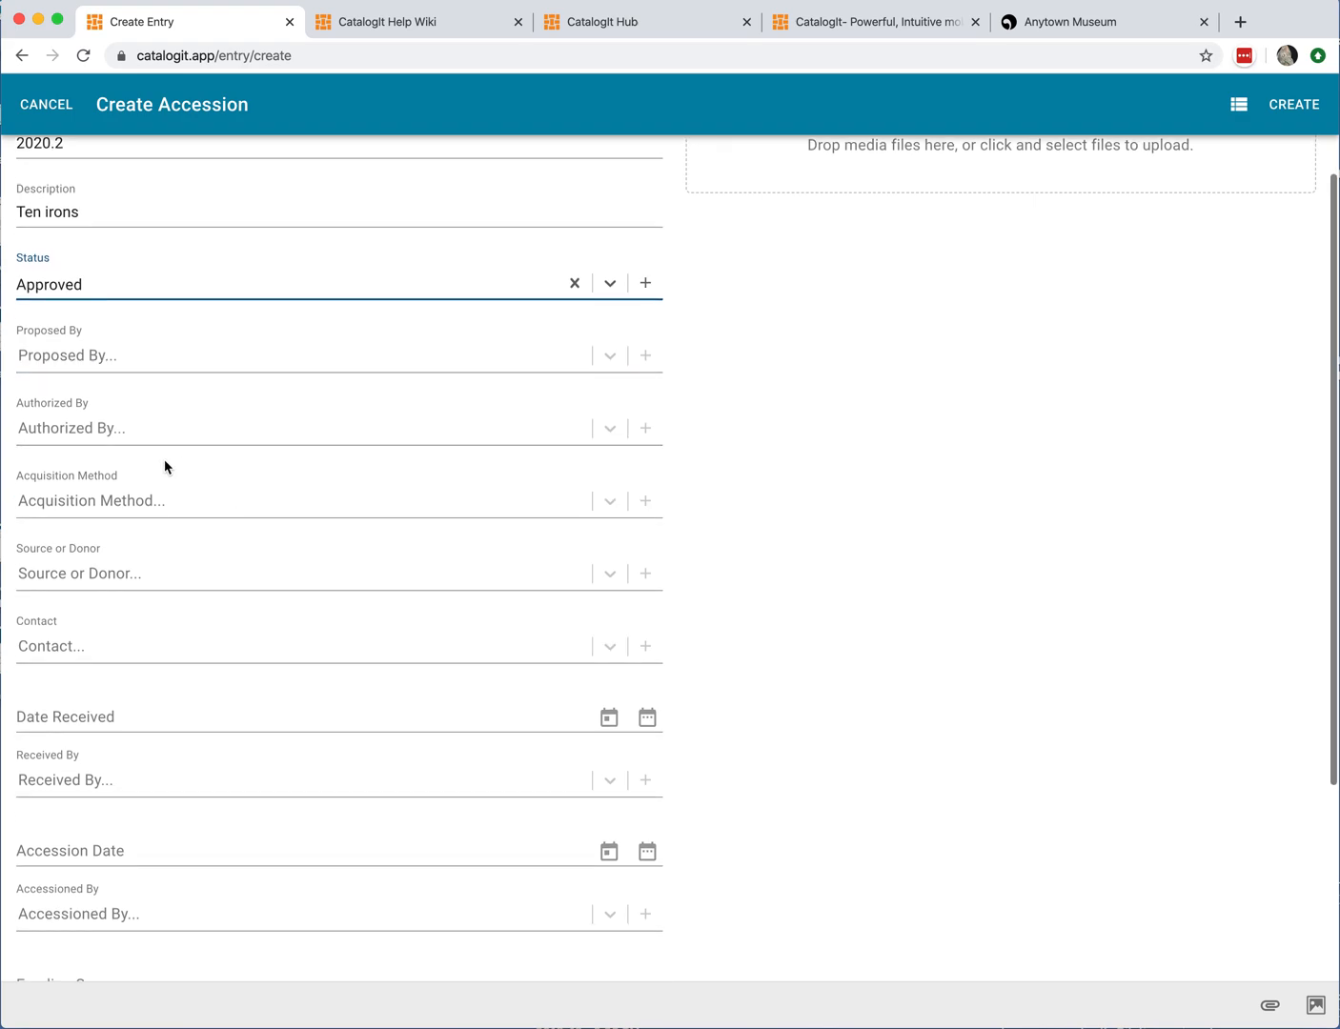
left_click(211, 501)
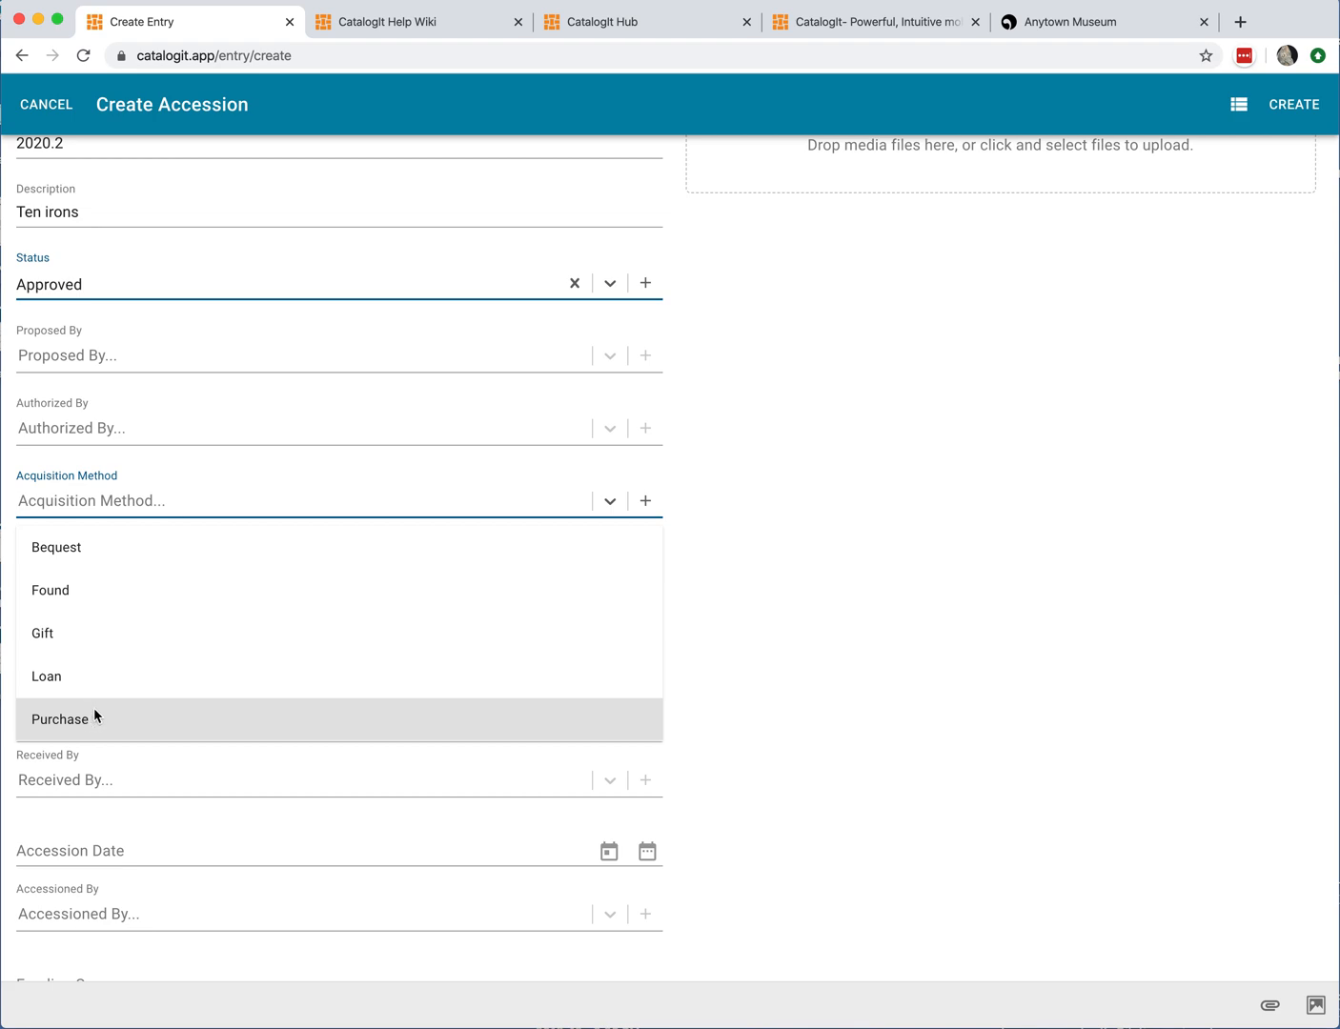
left_click(97, 632)
Step: Set the accession's Source or Donor to the museum benefactor found by searching the contacts list
scroll(309, 519, "down", 2)
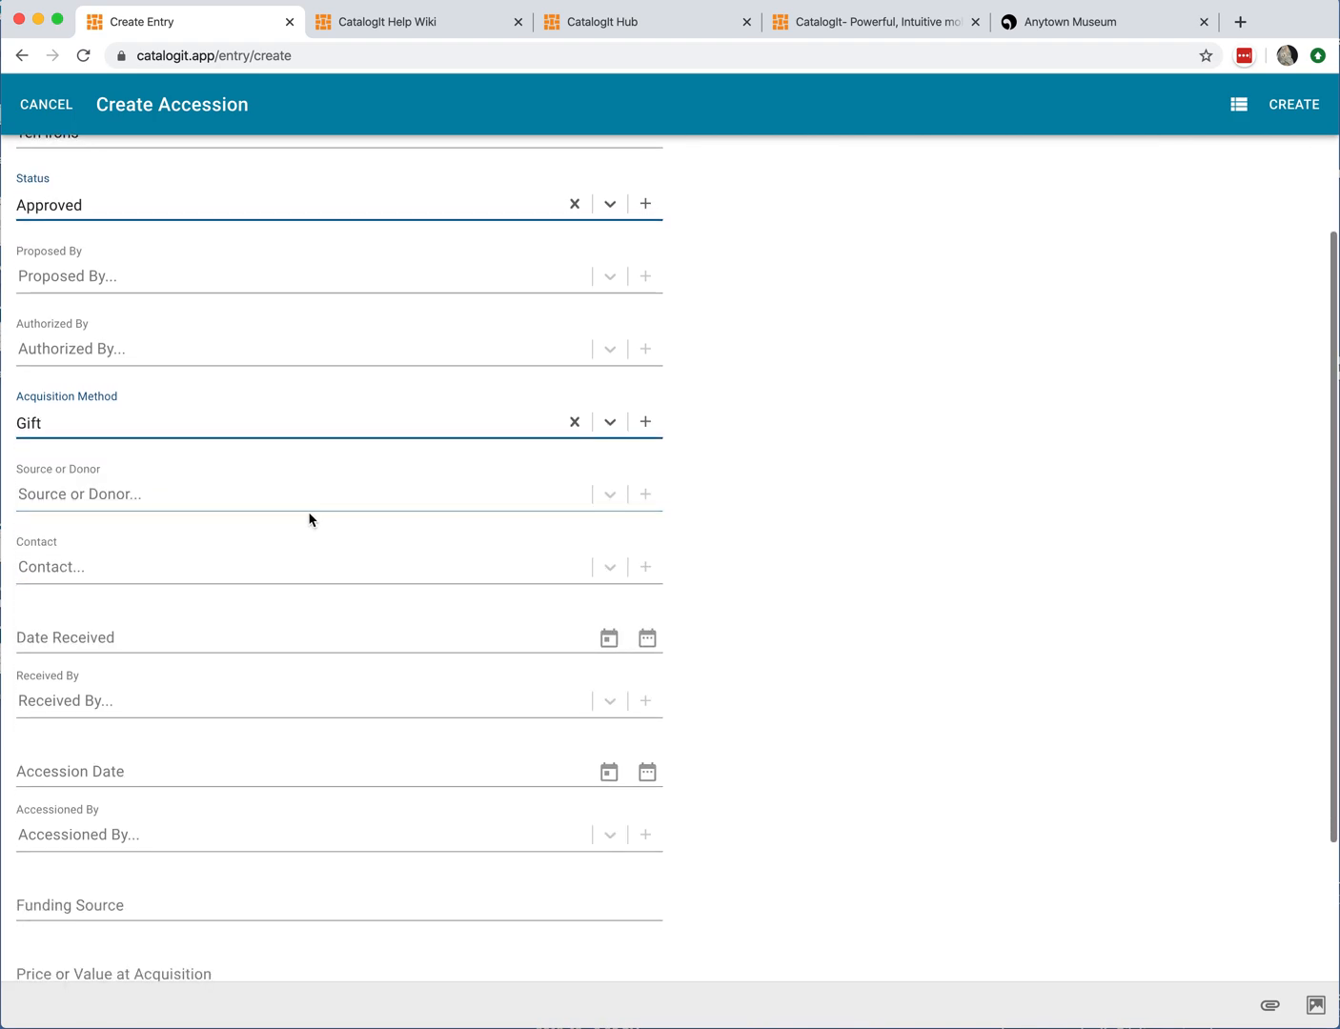
left_click(163, 488)
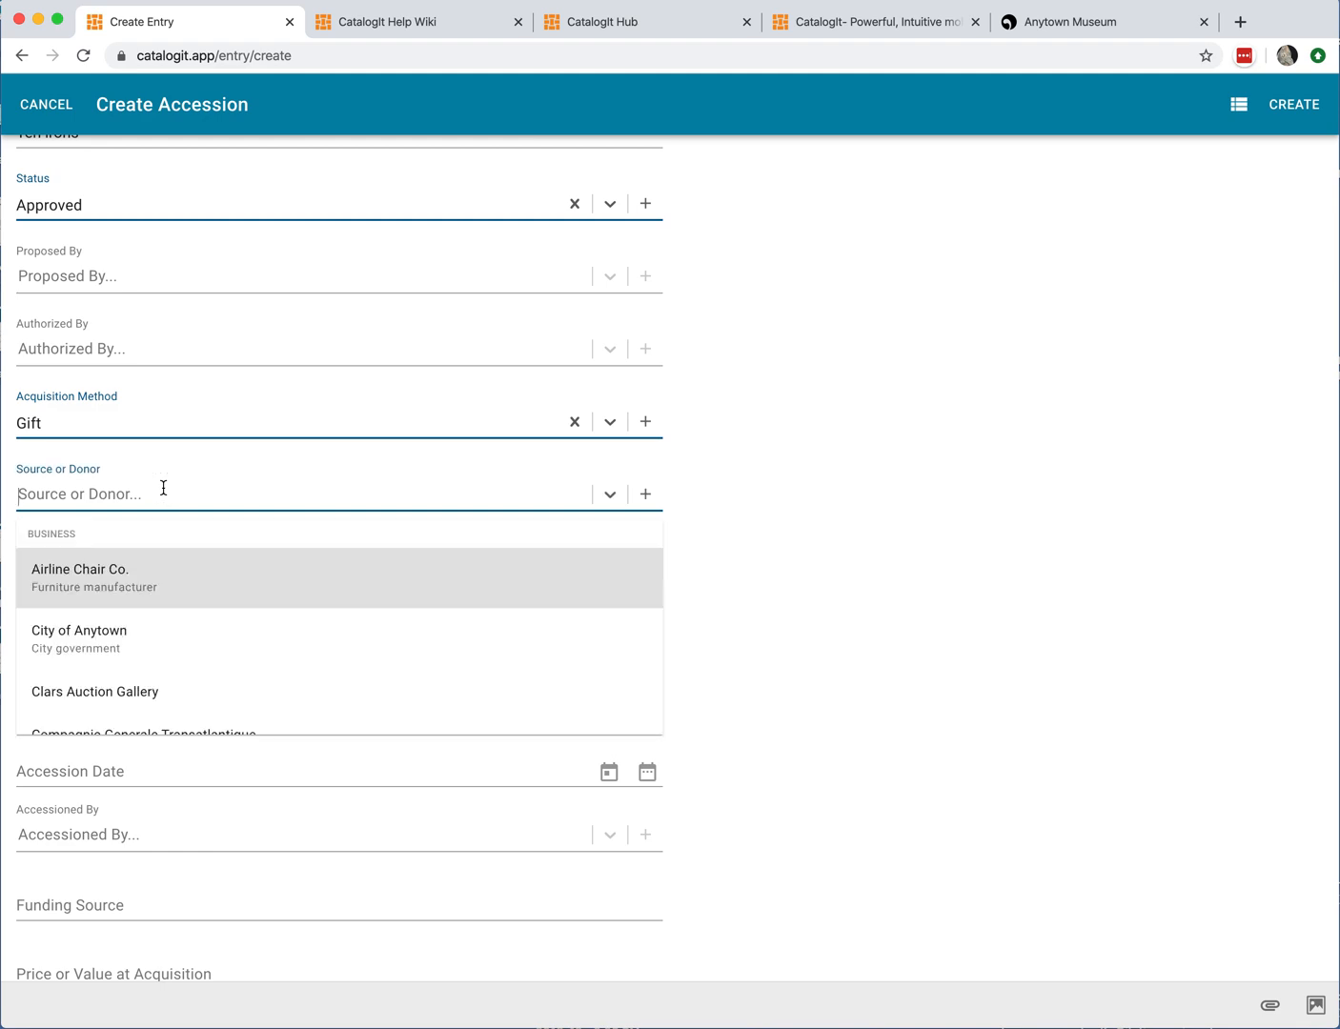
type("pea")
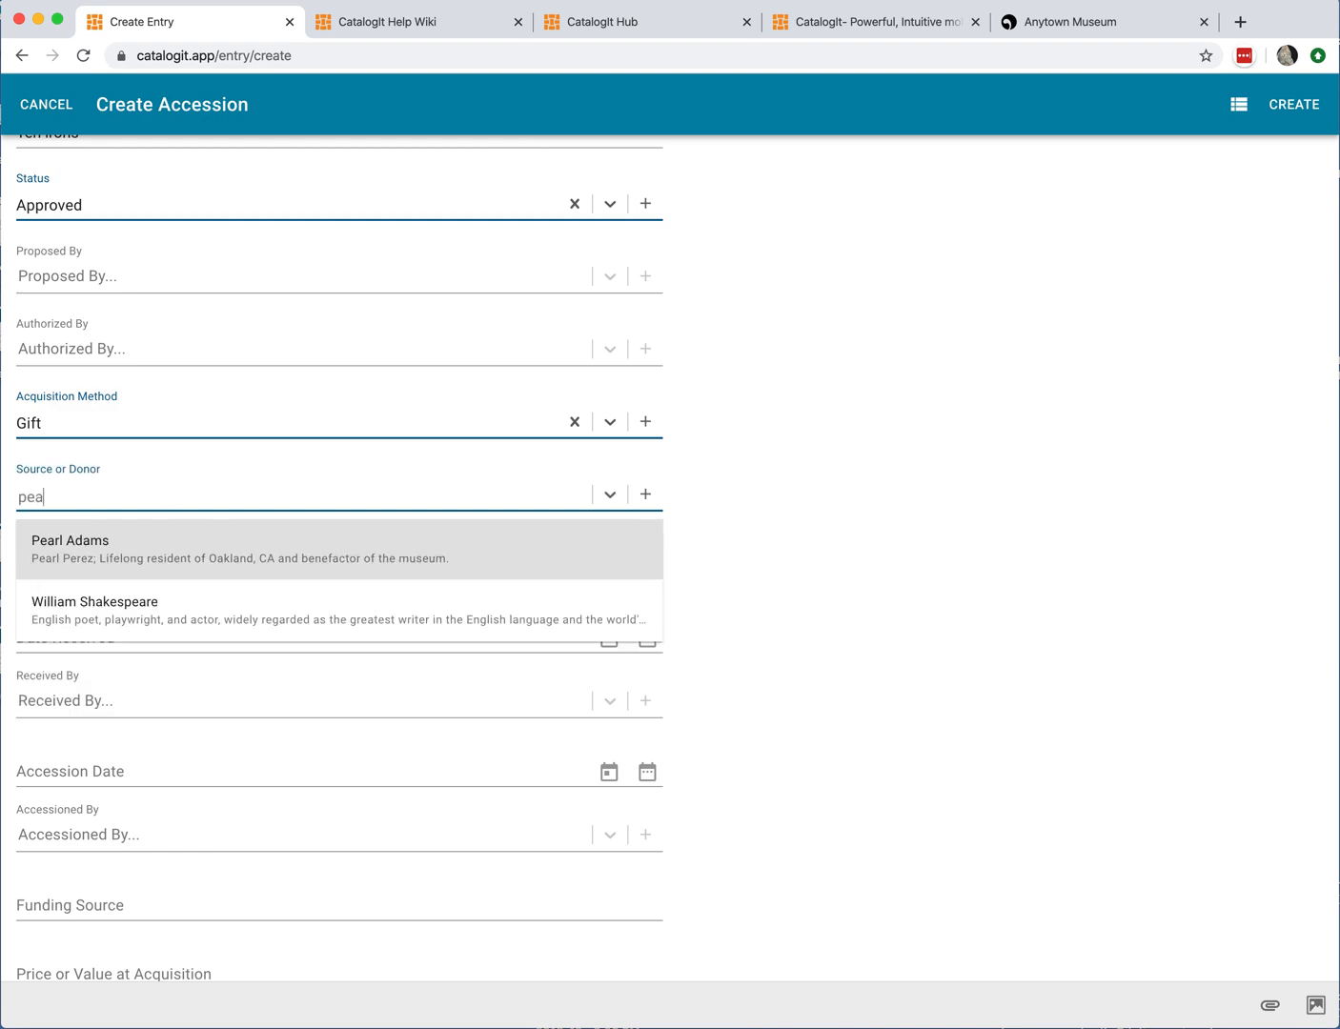
left_click(133, 550)
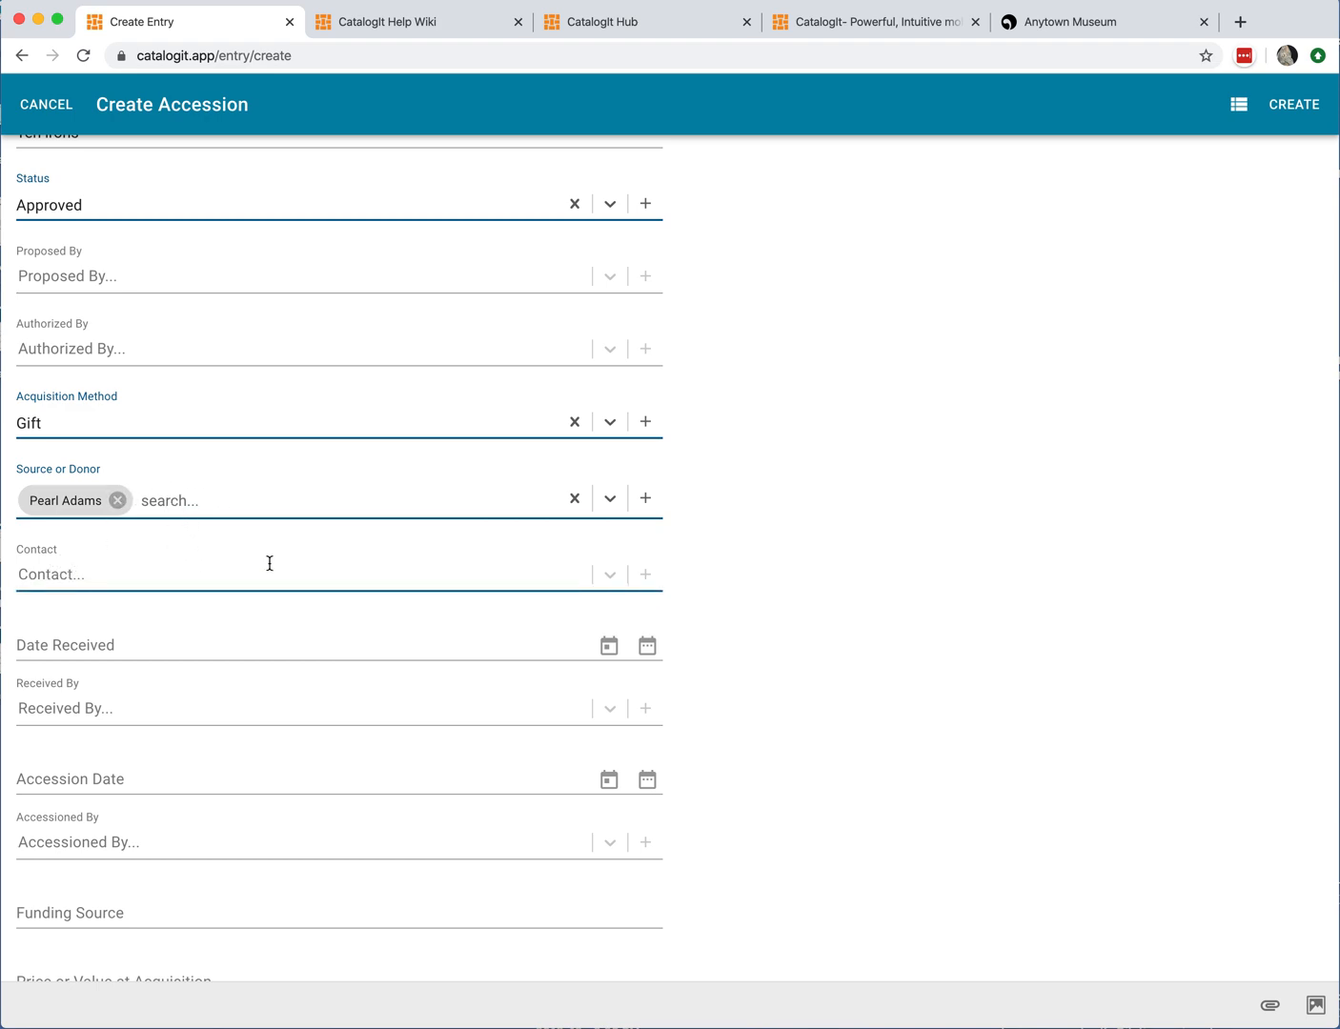
Step: Review the remaining accession fields and create accession 2020.2, linking it to the Iron entry
scroll(271, 563, "down", 2)
scroll(271, 563, "down", 1)
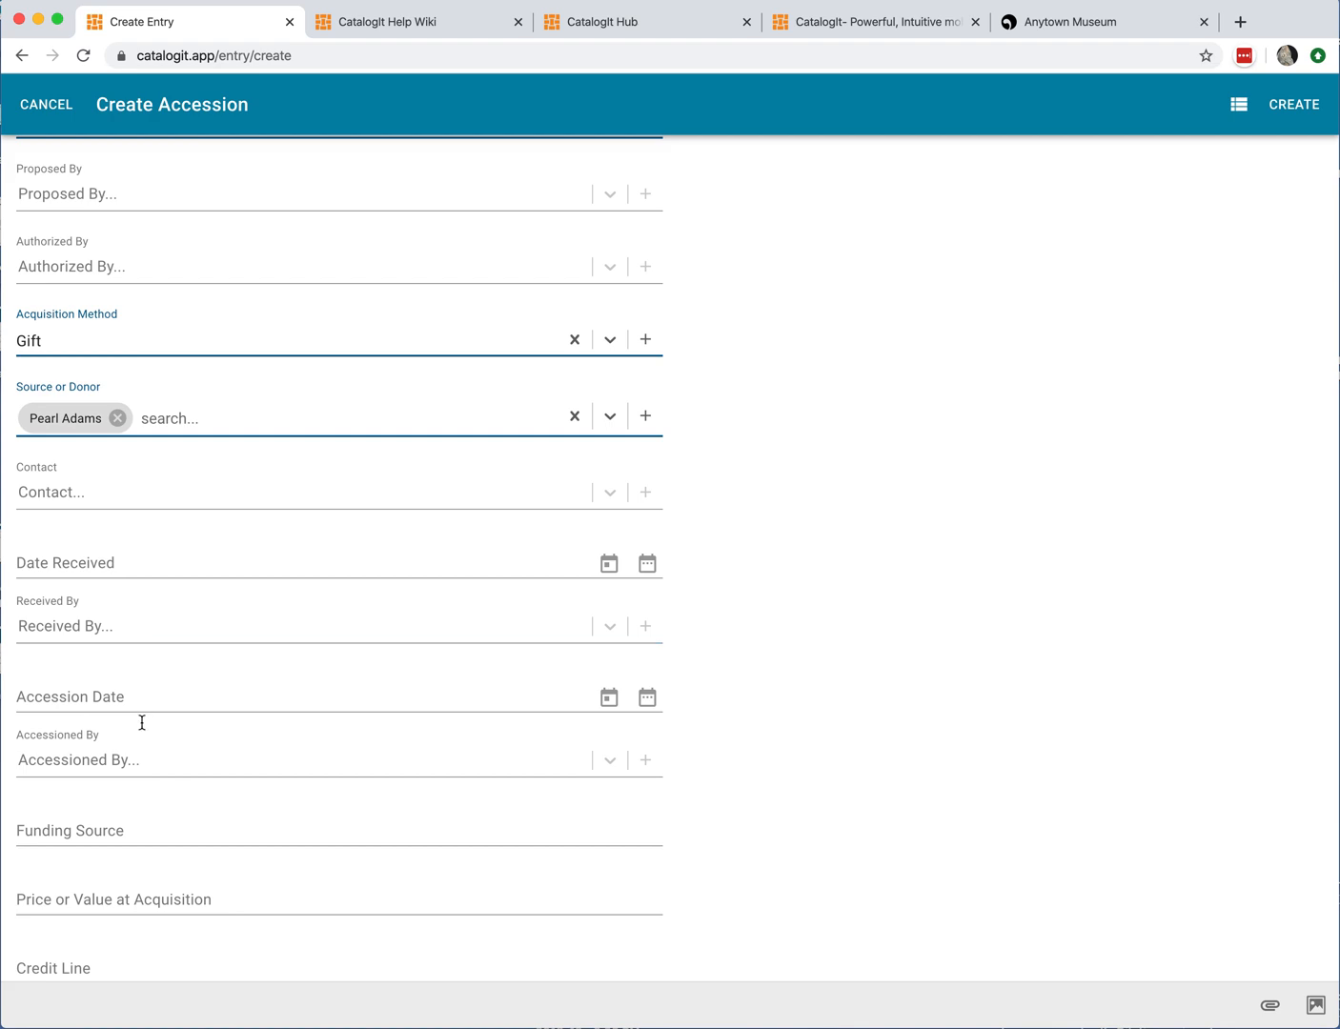
scroll(338, 718, "down", 4)
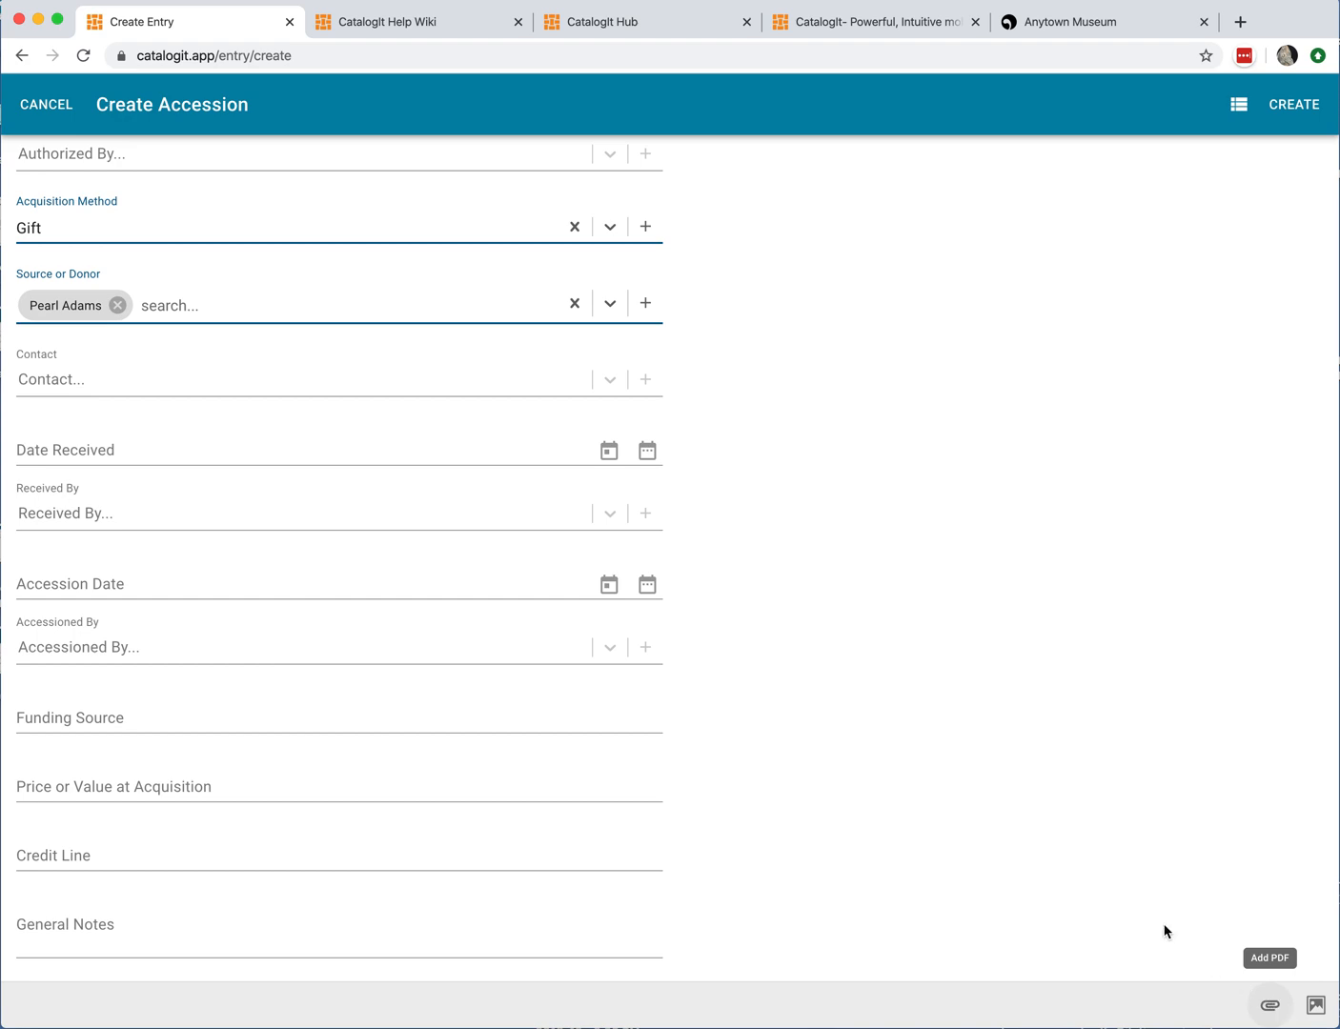
scroll(1129, 899, "up", 2)
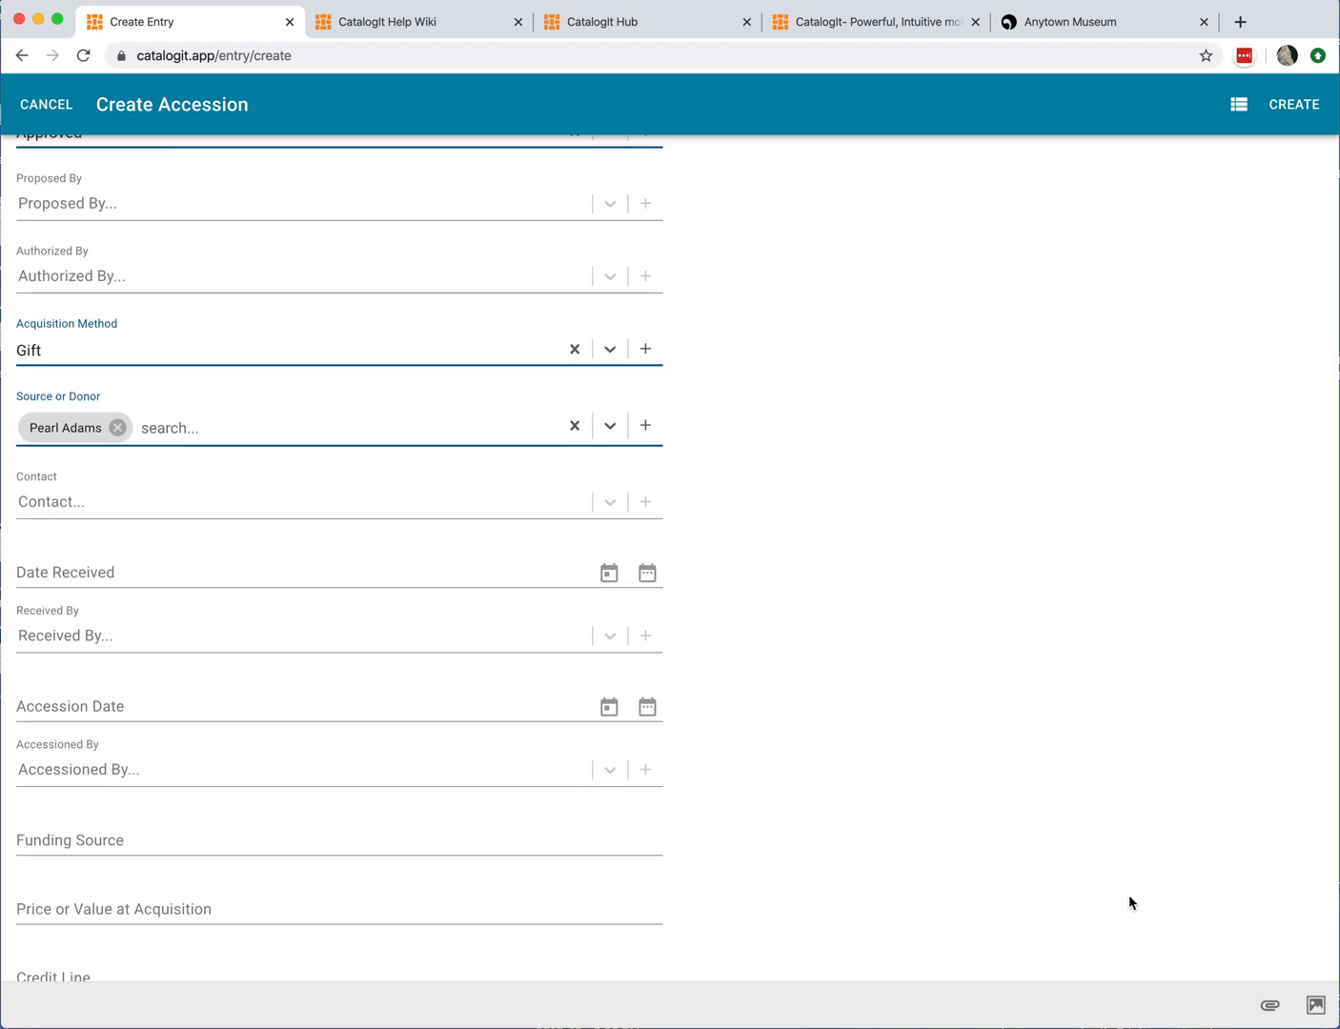
scroll(1130, 898, "up", 3)
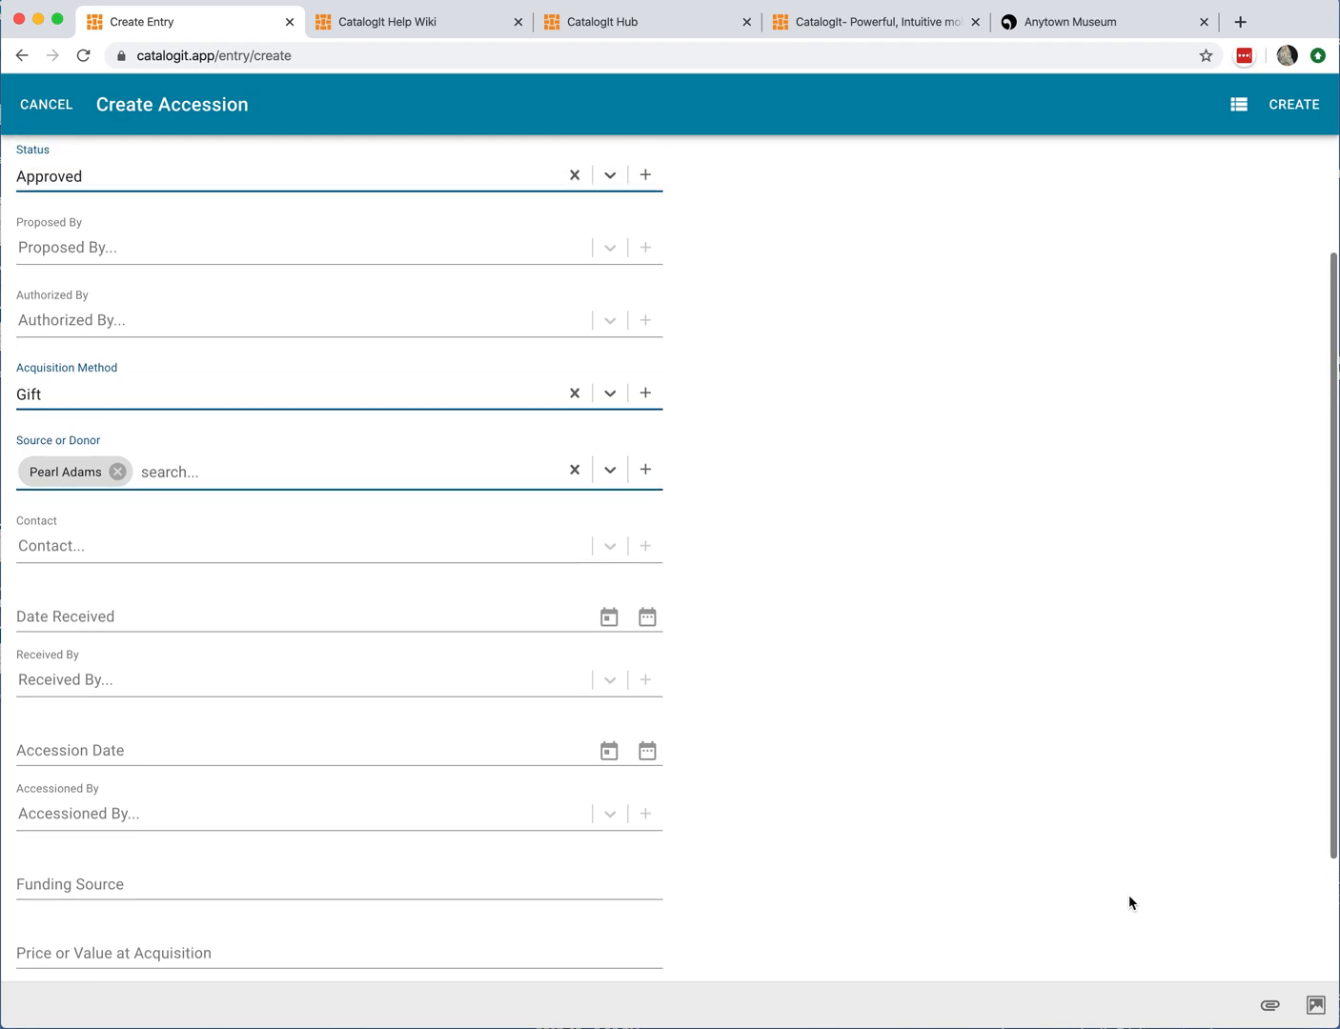
scroll(1128, 897, "up", 2)
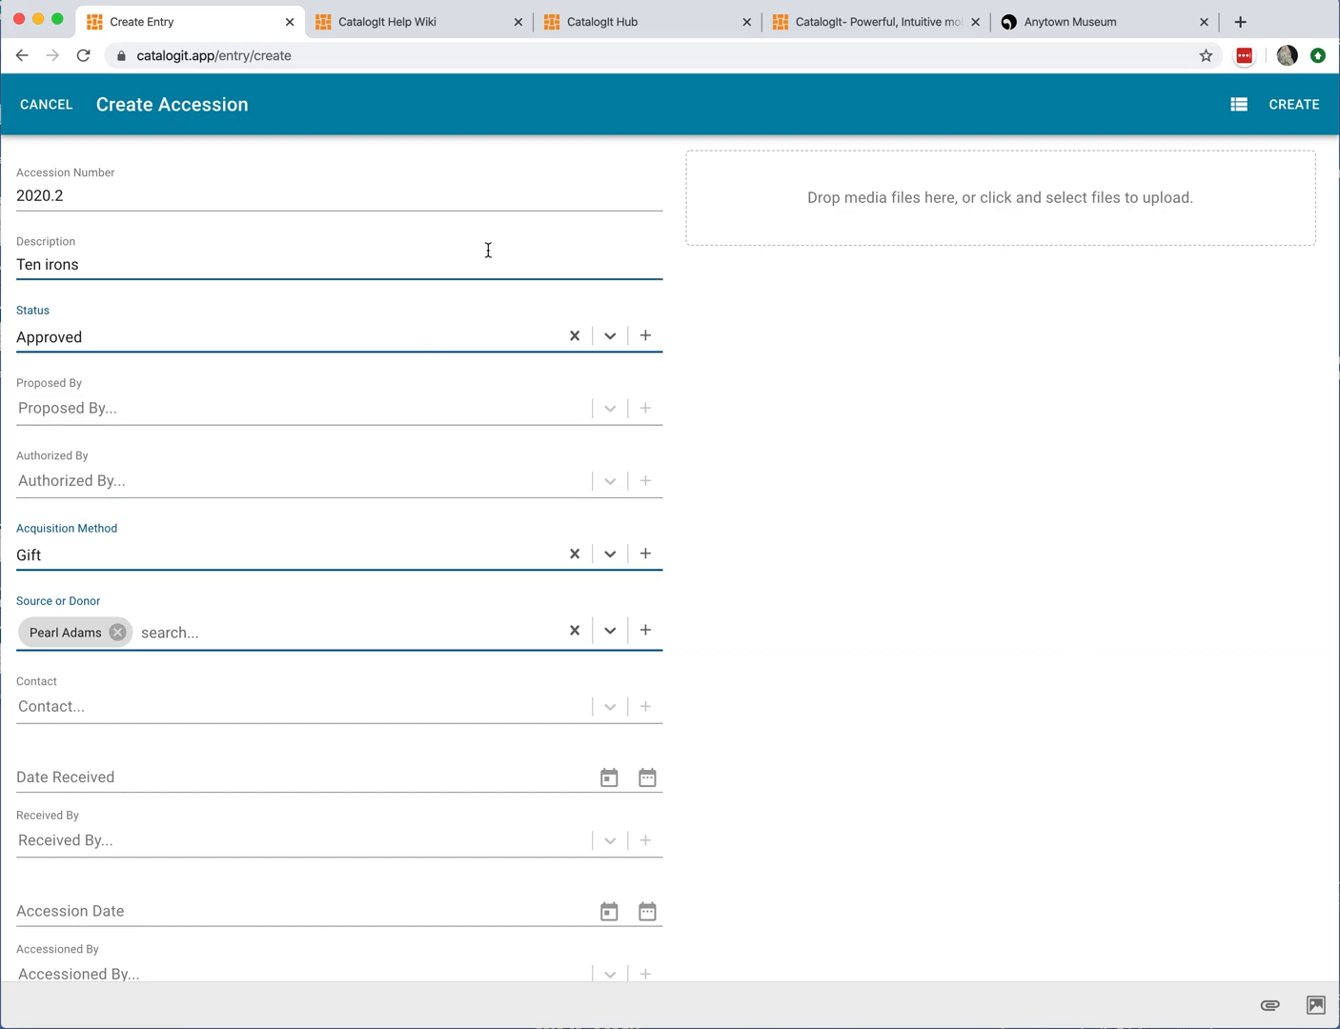
scroll(807, 406, "down", 1)
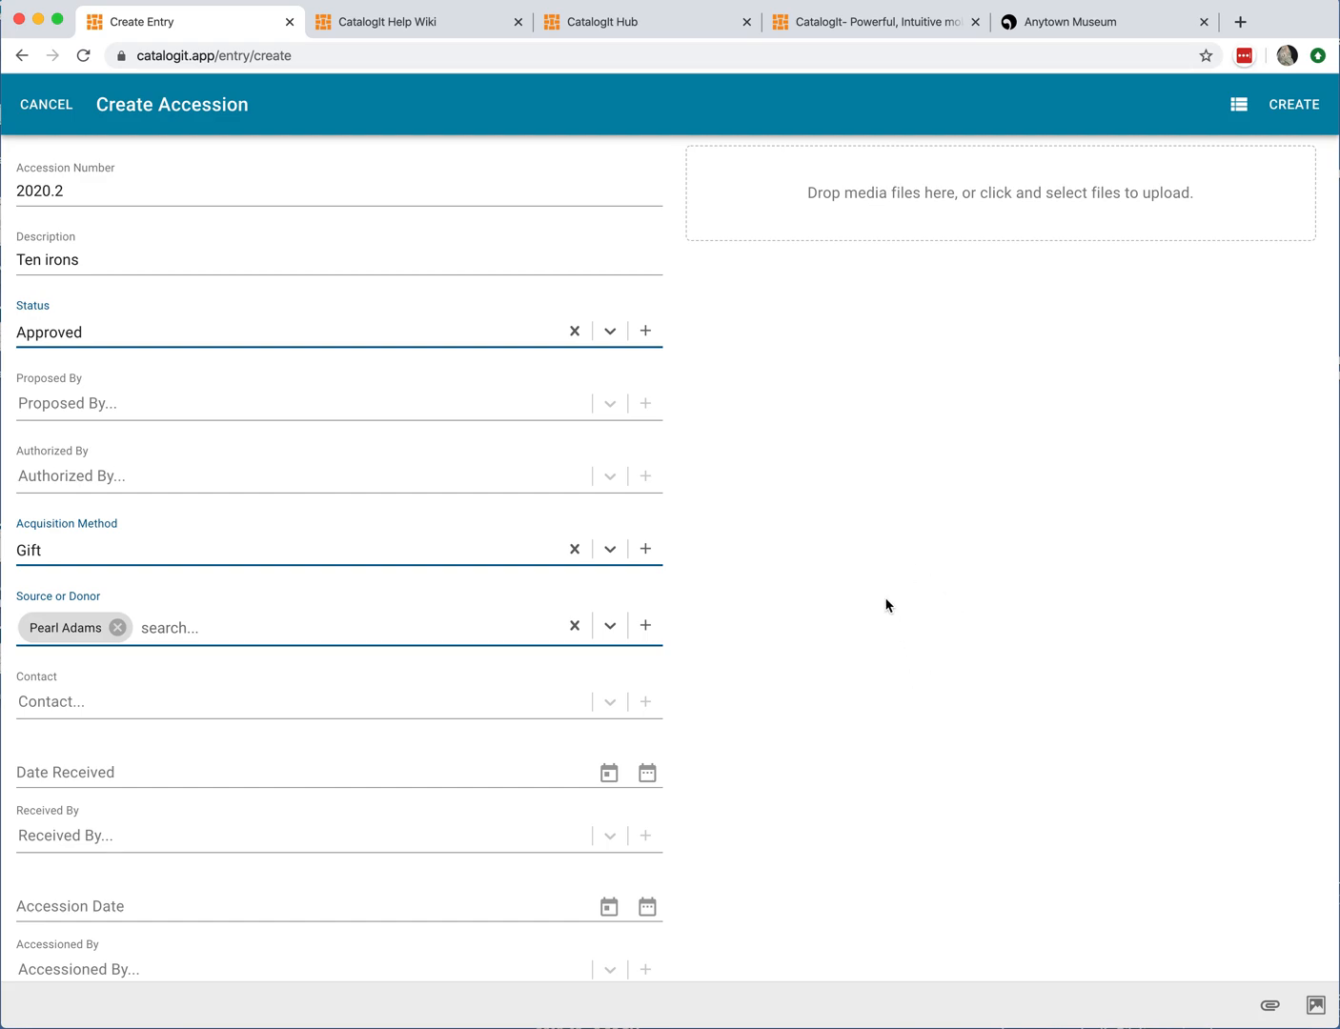
left_click(1290, 104)
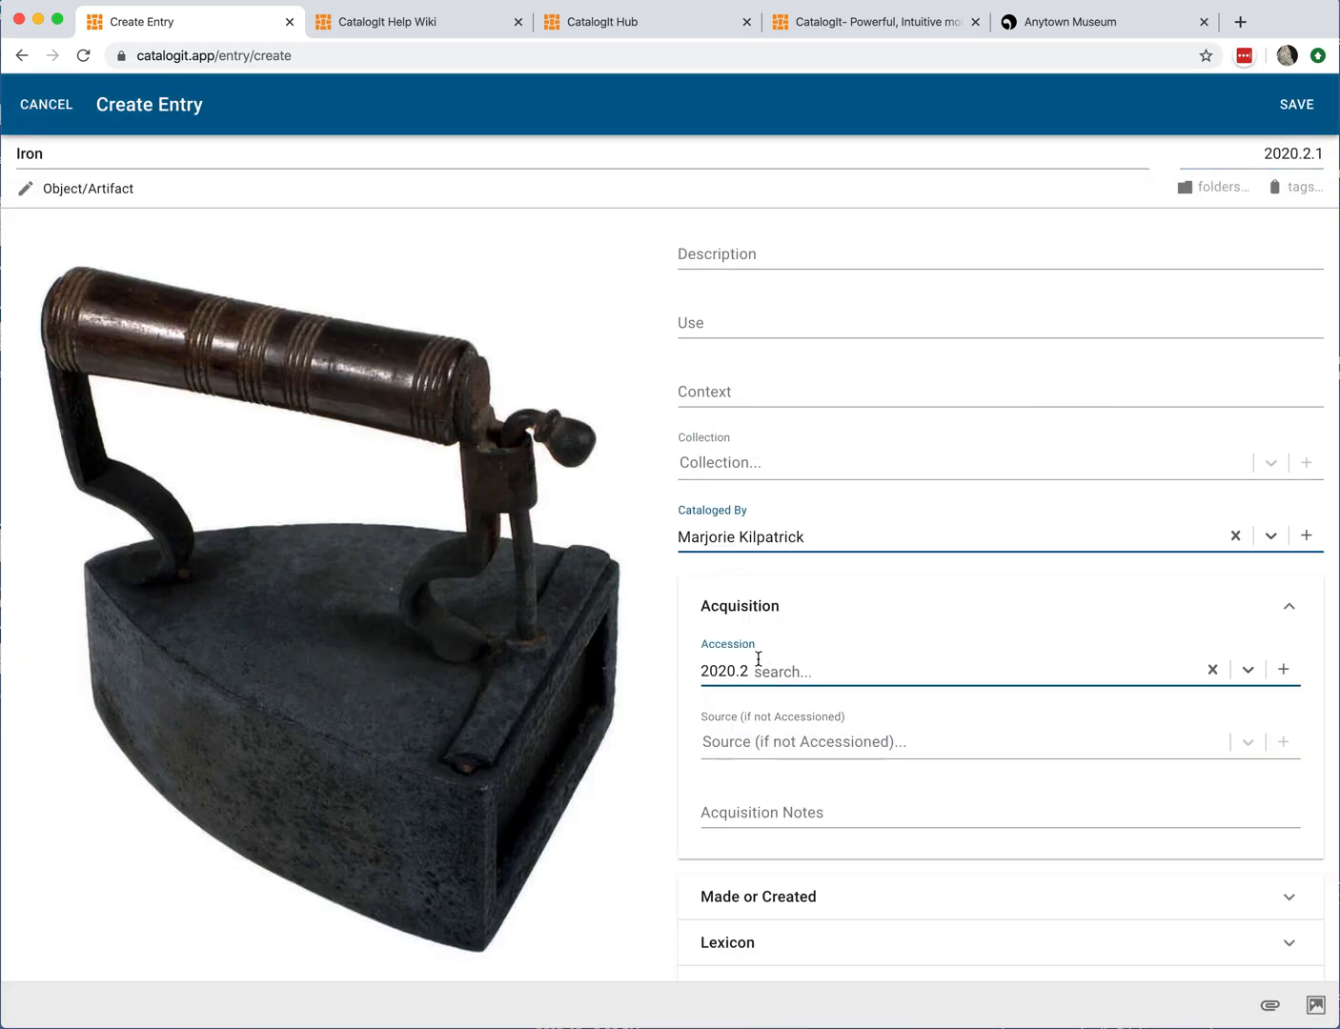
Step: Check the entry's Object ID, scroll through the catalog sections, and expand Made or Created
left_click(1322, 155)
scroll(988, 500, "down", 2)
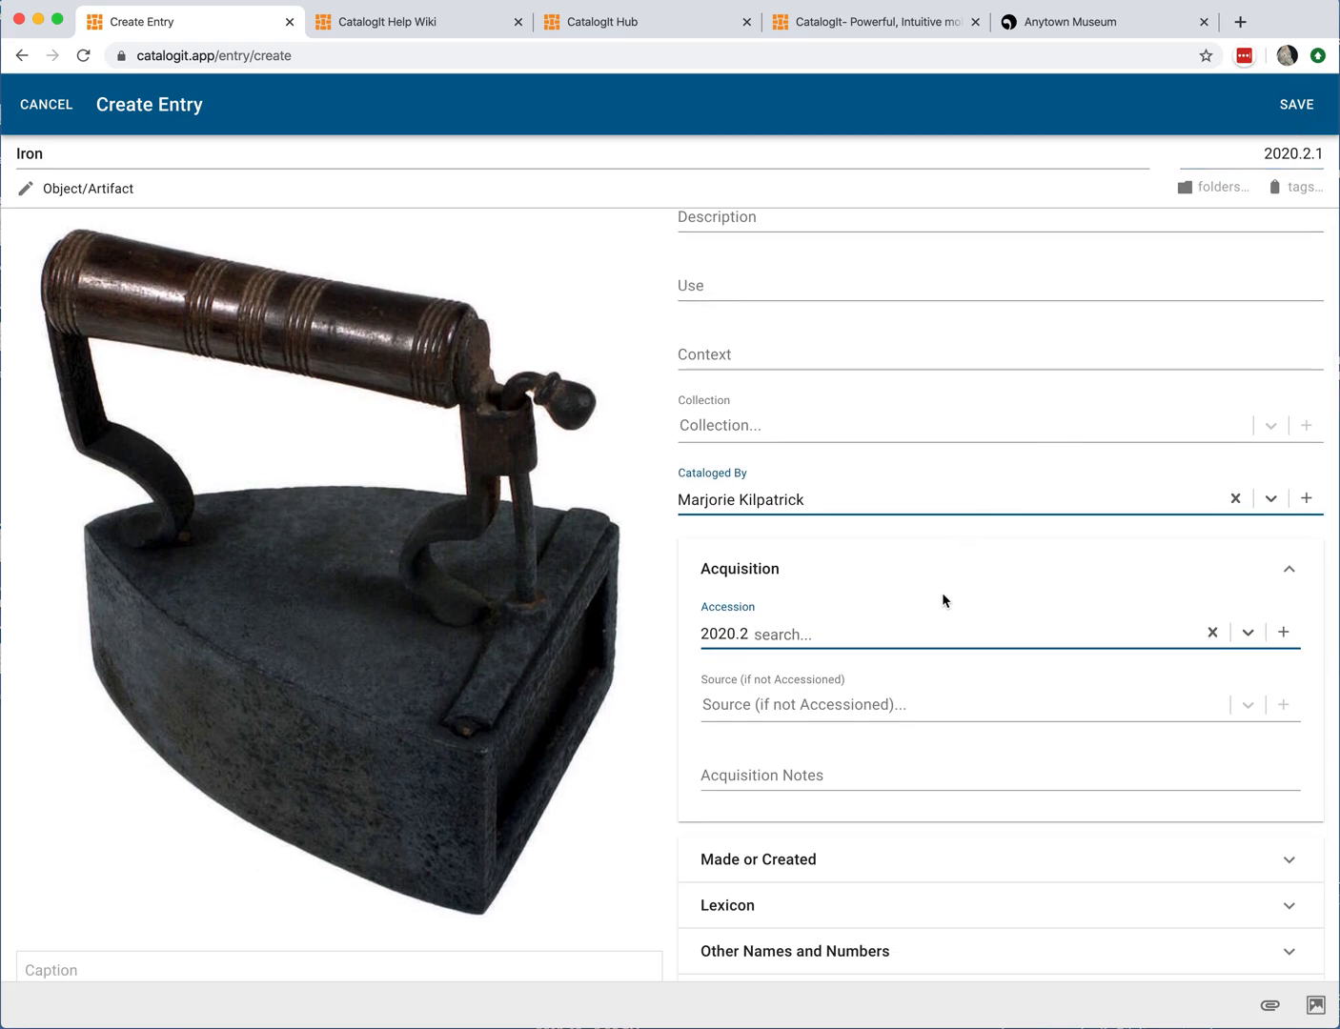
scroll(814, 835, "down", 3)
scroll(817, 782, "down", 6)
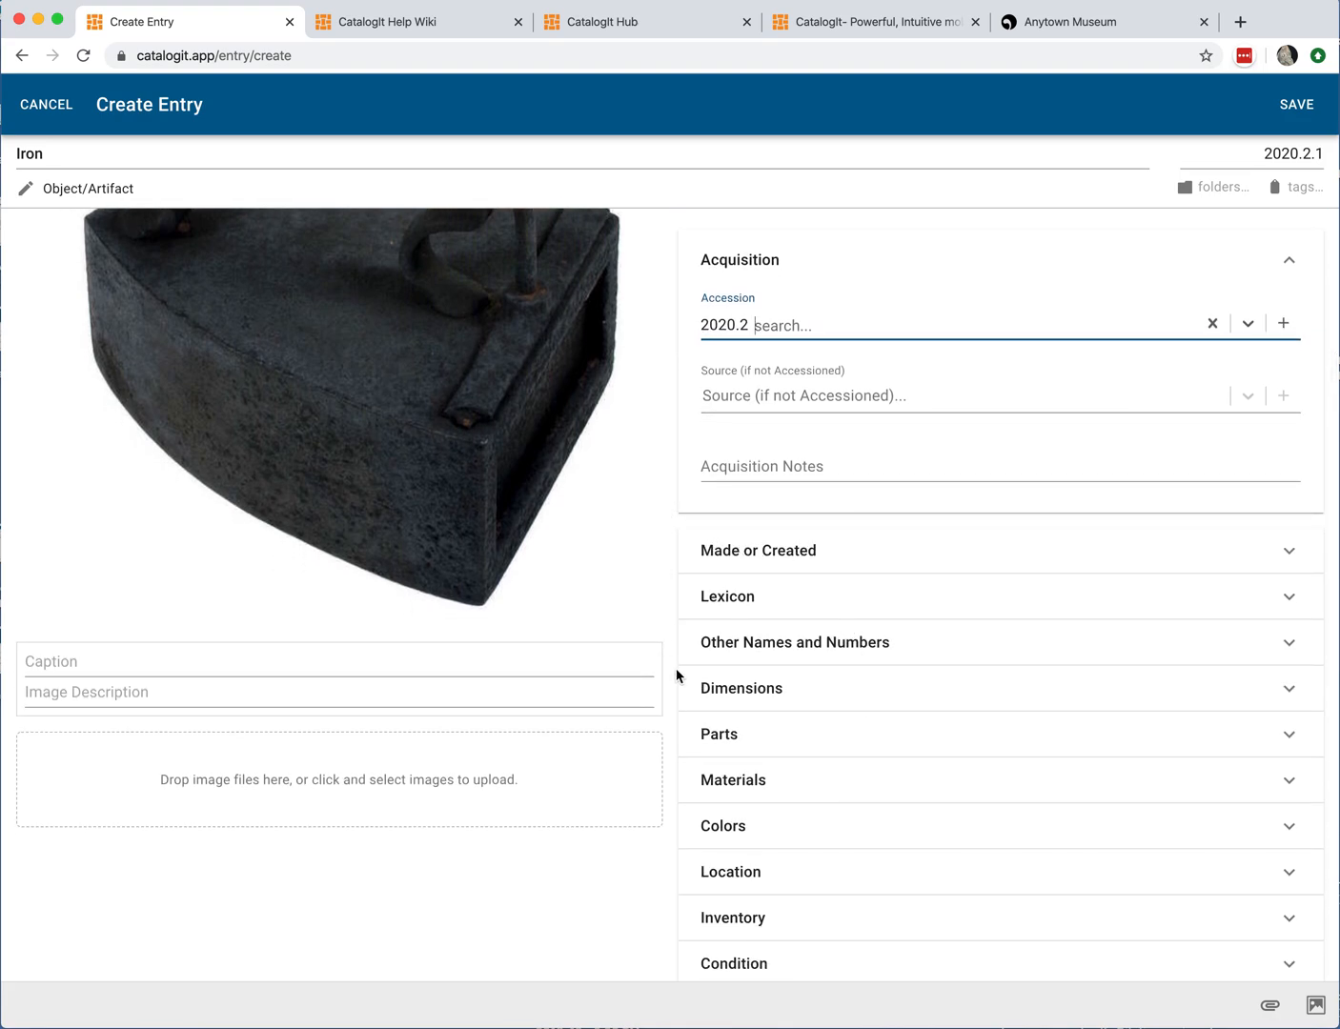
scroll(676, 676, "up", 4)
scroll(677, 677, "down", 4)
scroll(676, 690, "down", 3)
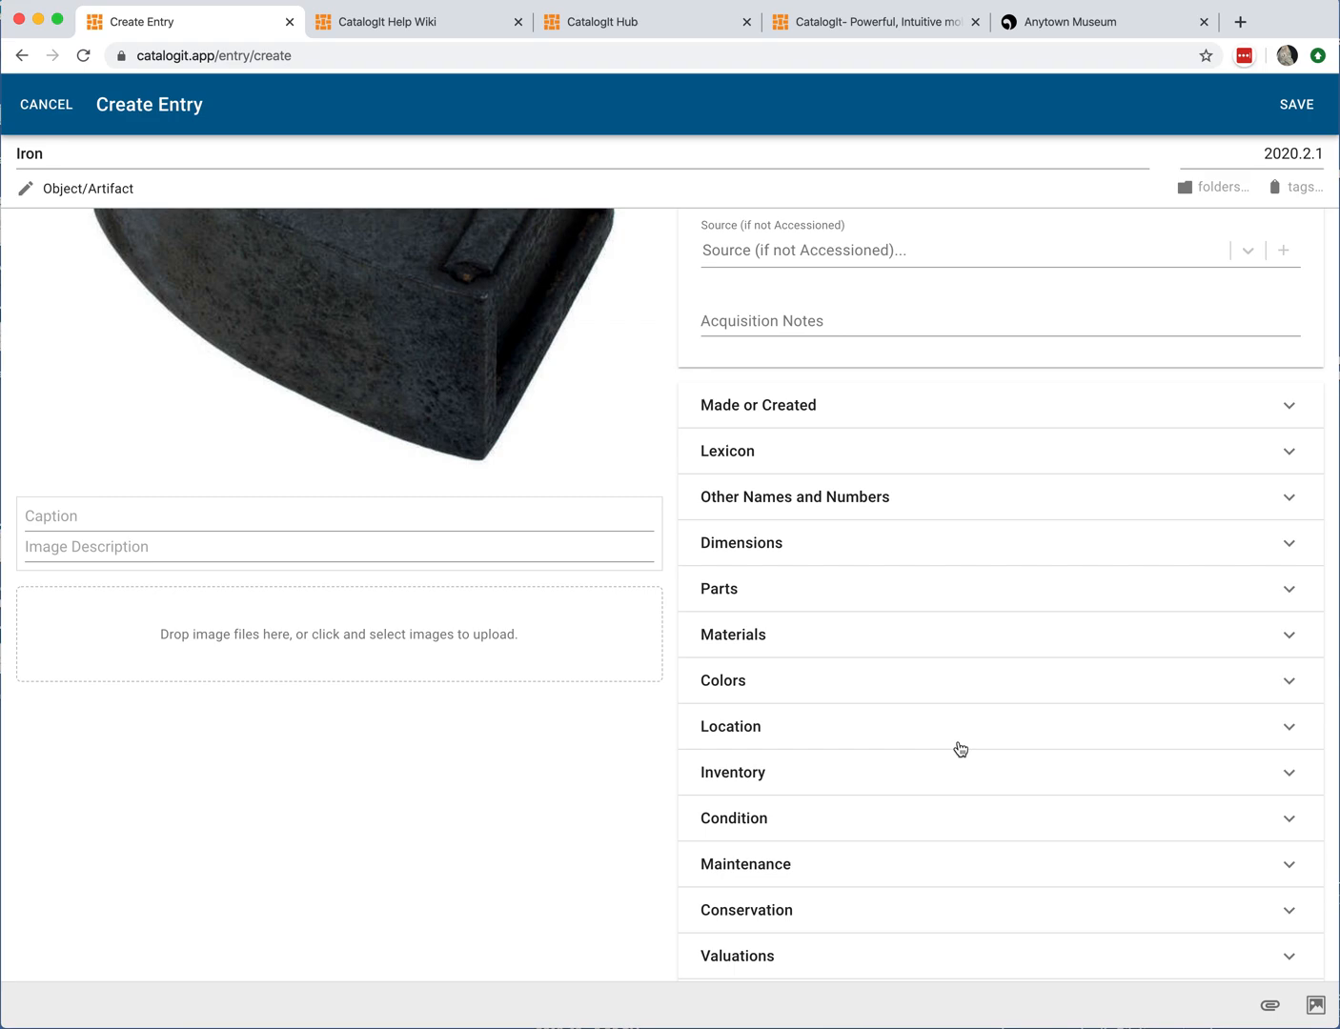
left_click(920, 420)
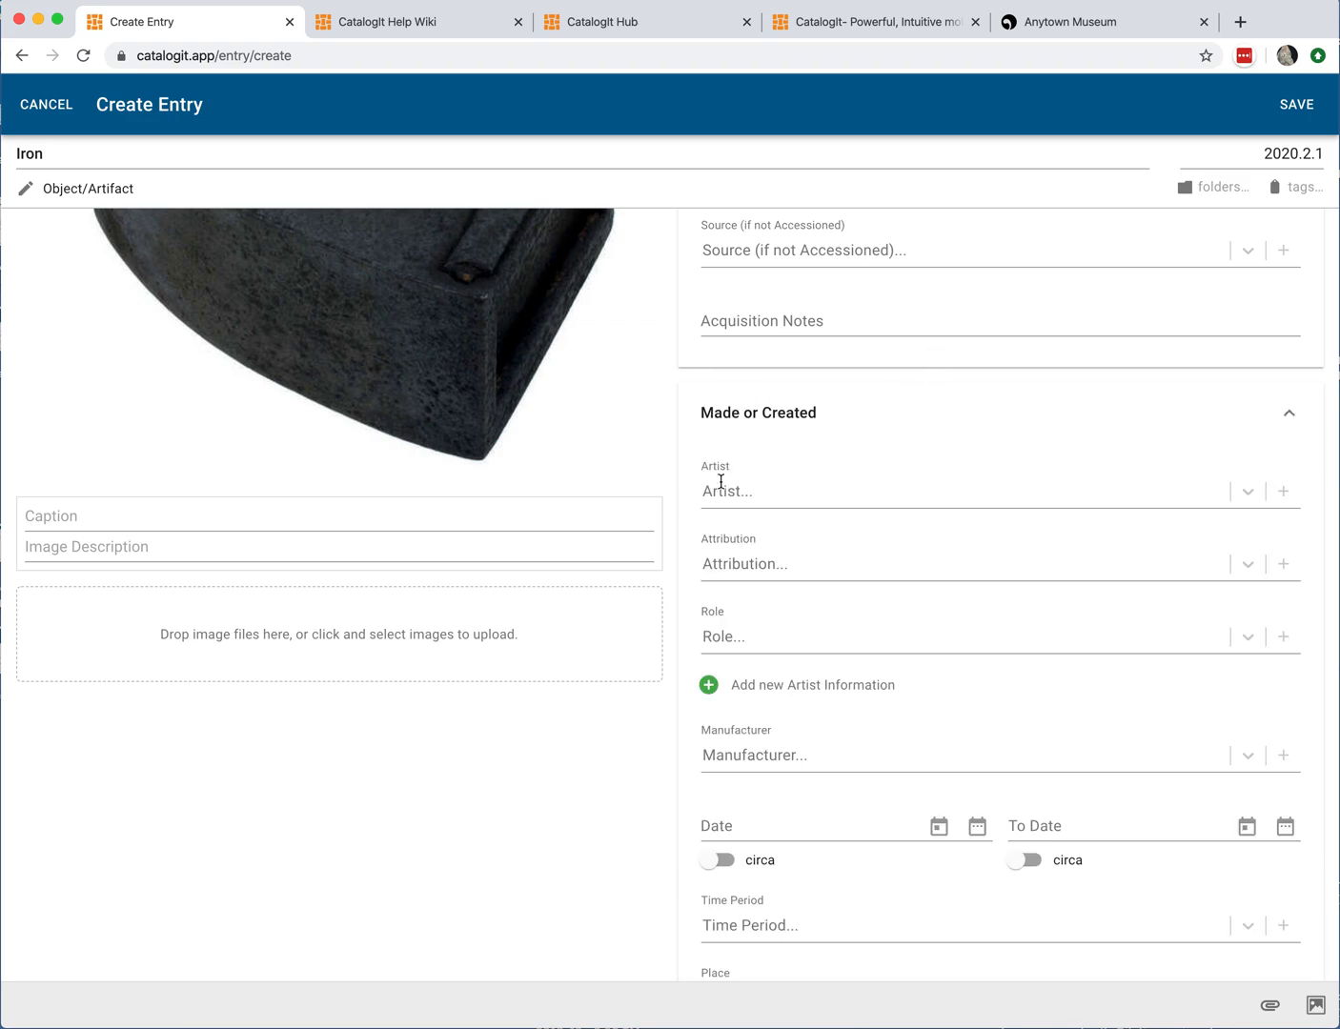
Step: Browse the Manufacturer list in the Made or Created section without choosing a manufacturer
scroll(854, 565, "down", 3)
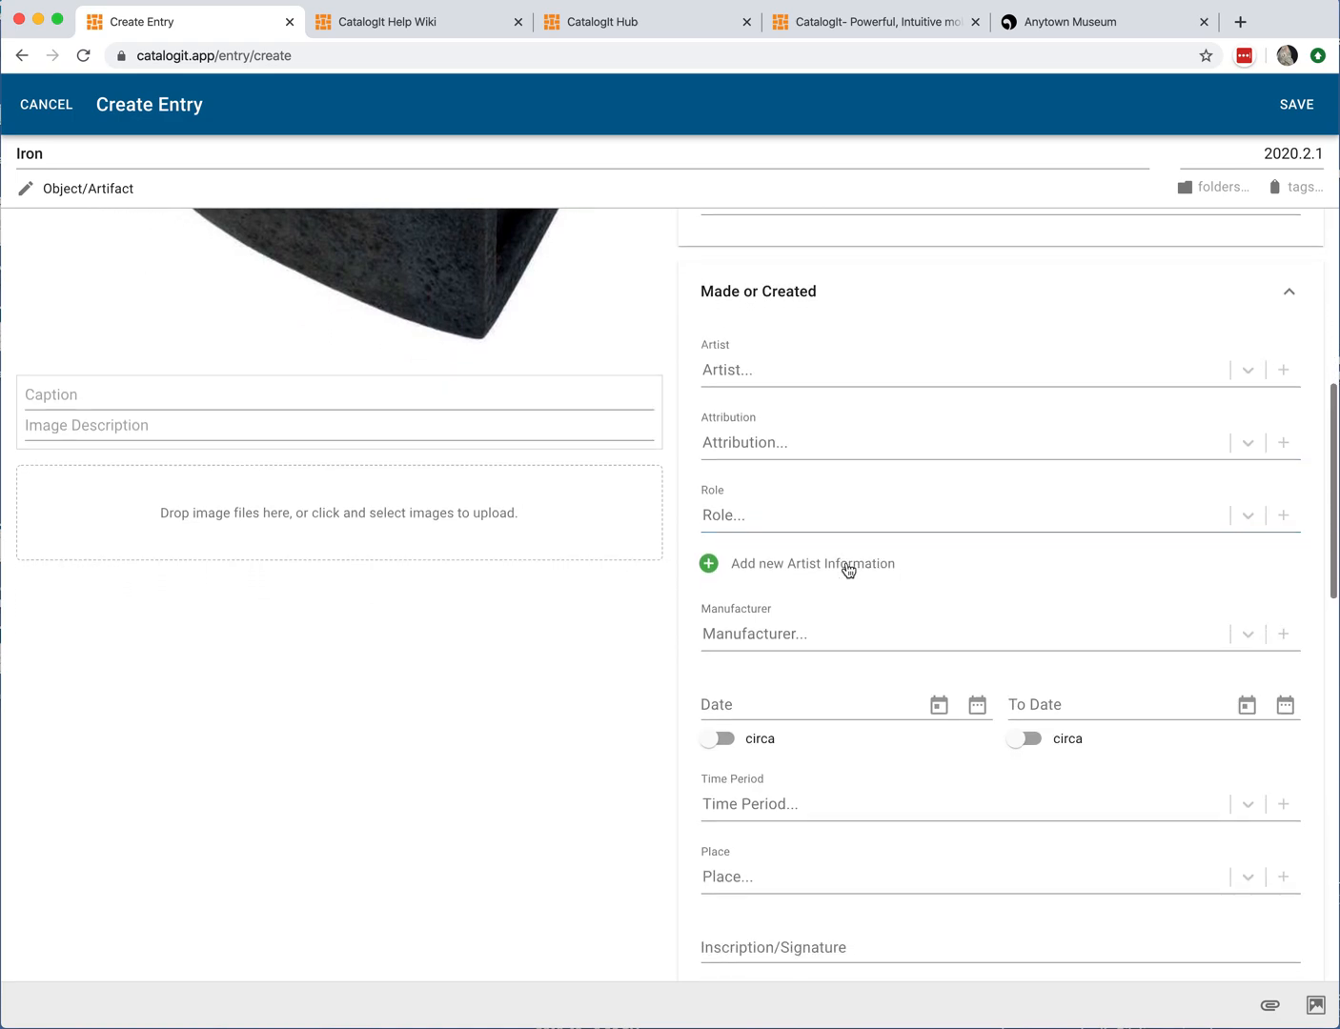
left_click(771, 431)
left_click(823, 639)
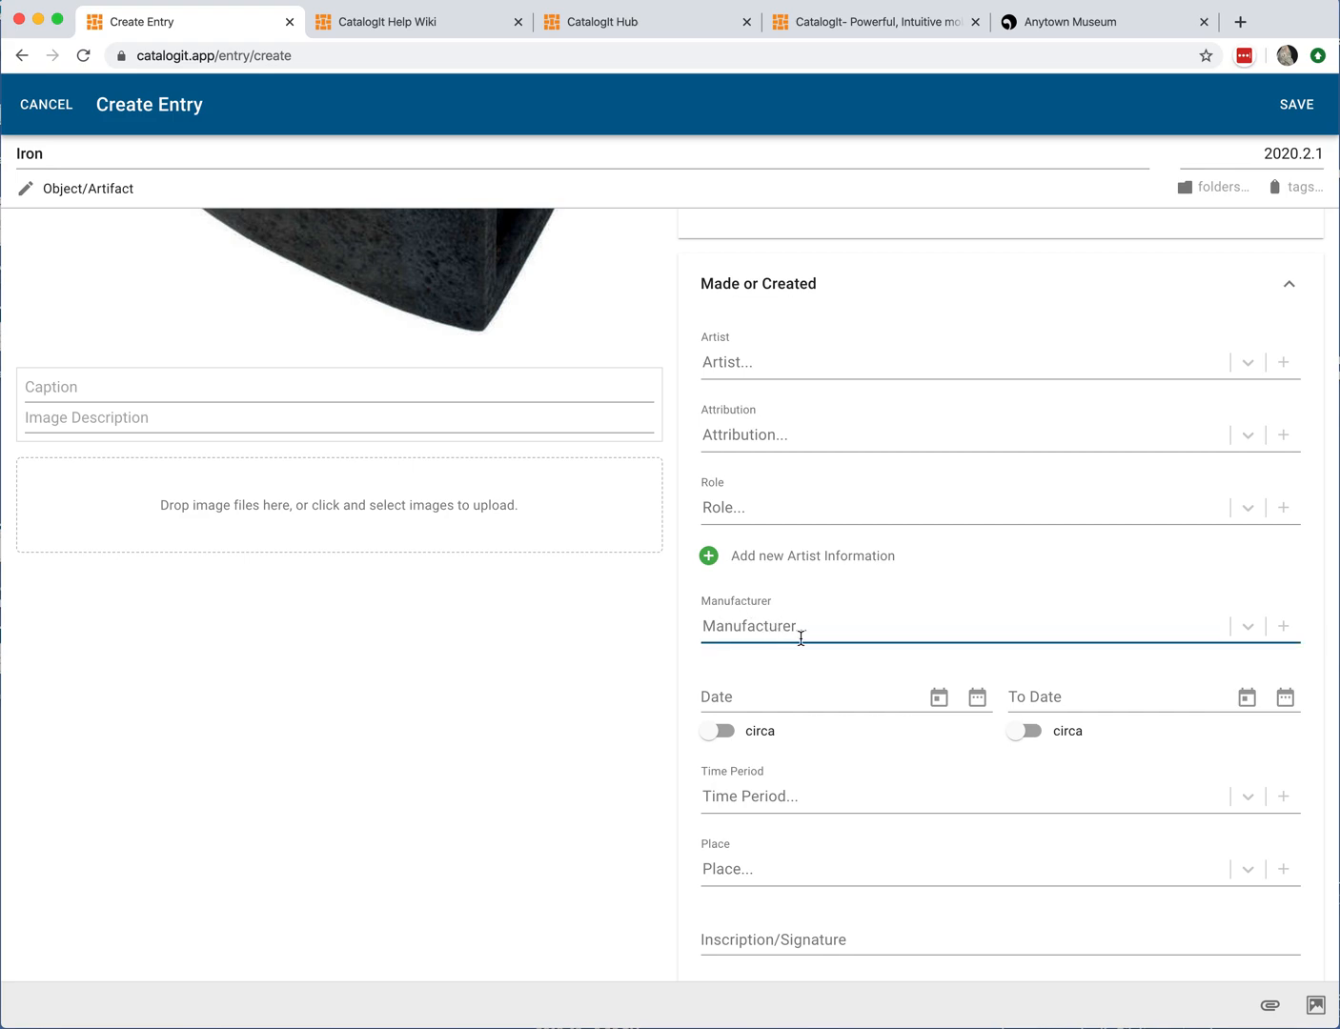
left_click(800, 626)
scroll(798, 753, "down", 2)
scroll(794, 773, "down", 2)
scroll(796, 772, "up", 2)
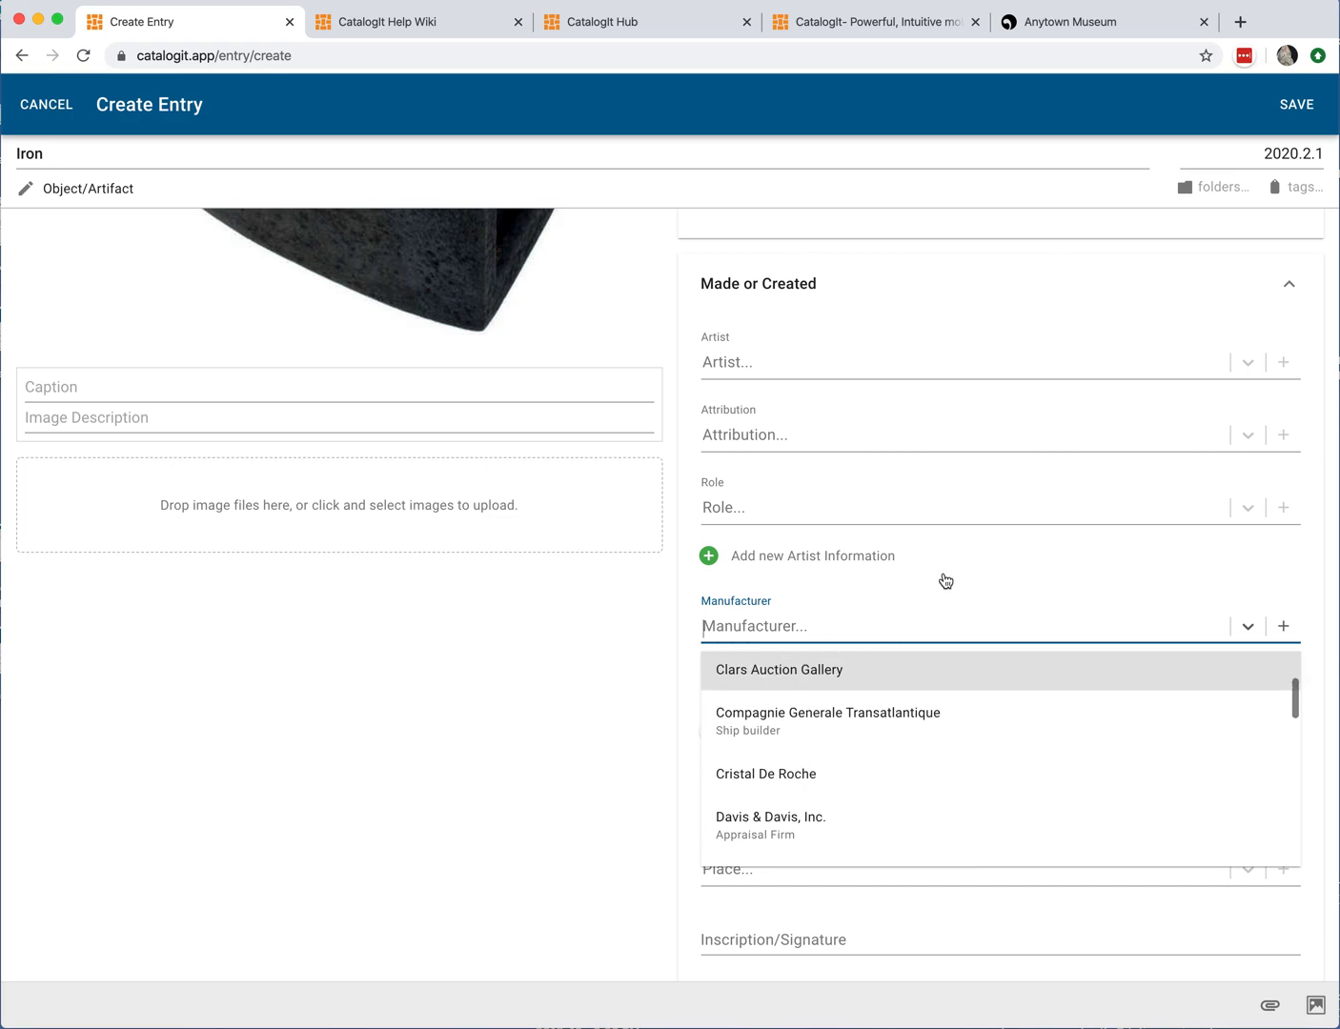
left_click(939, 595)
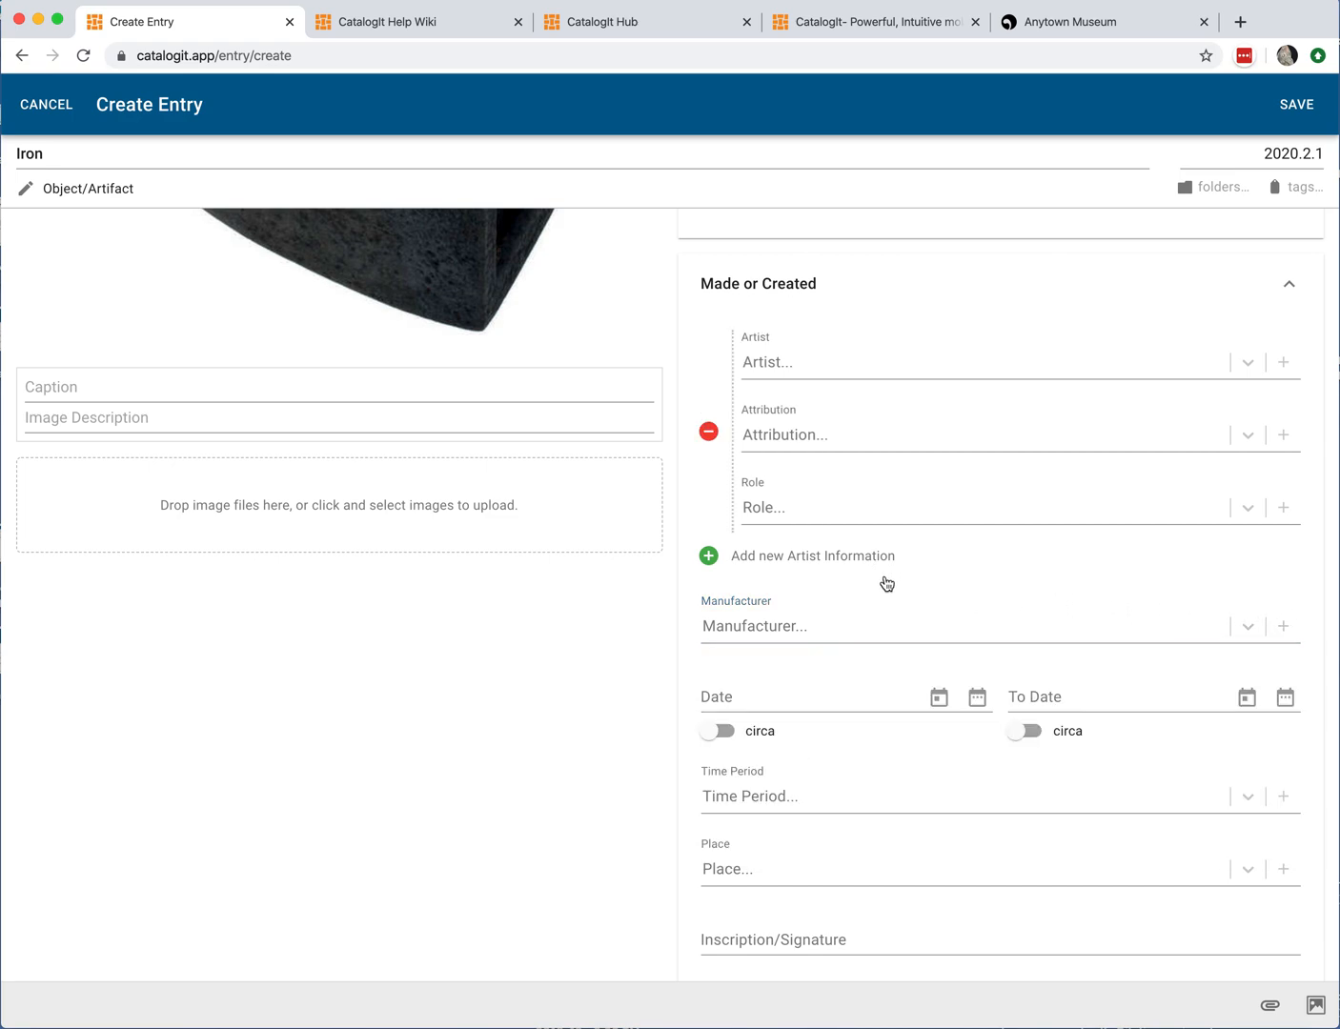
Step: Set the Date to circa 1830 and the To Date to circa 1860
left_click(782, 697)
type("1830")
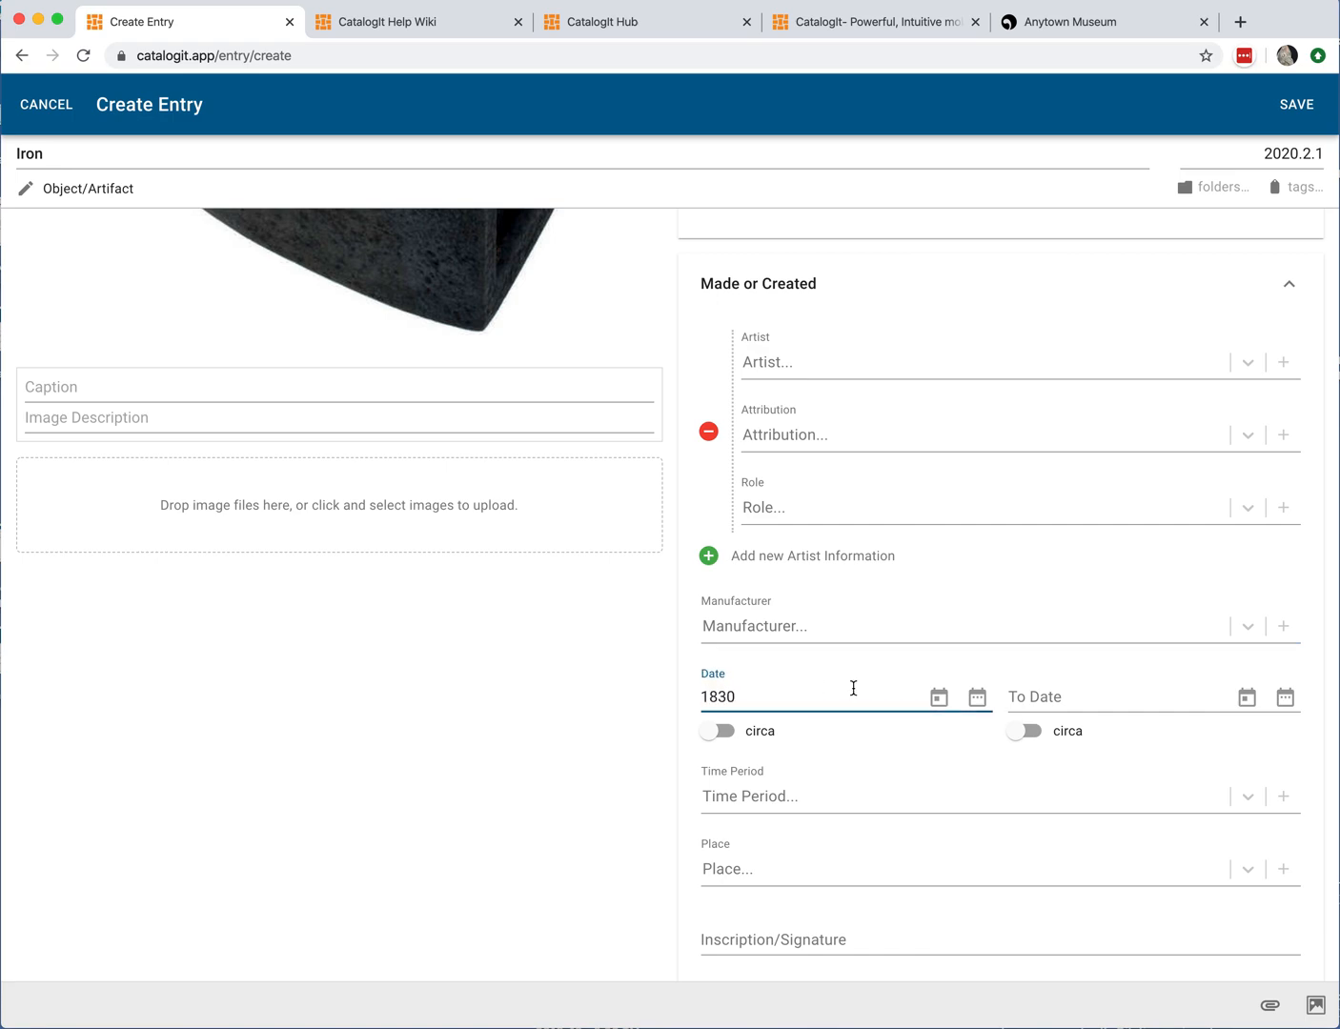
left_click(736, 730)
left_click(1106, 689)
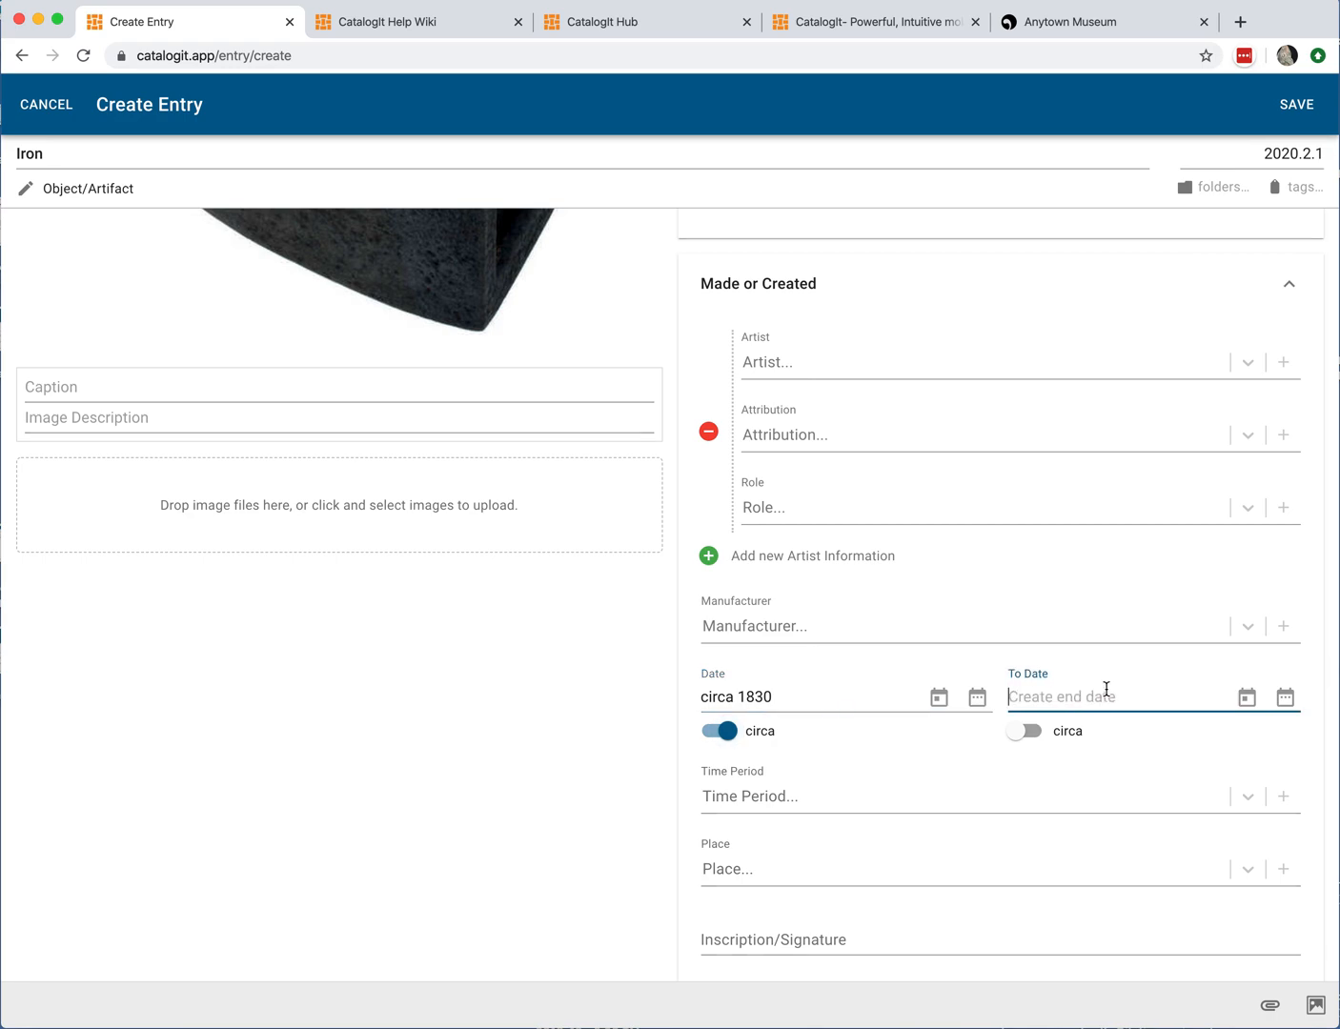
type("1860")
left_click(1027, 733)
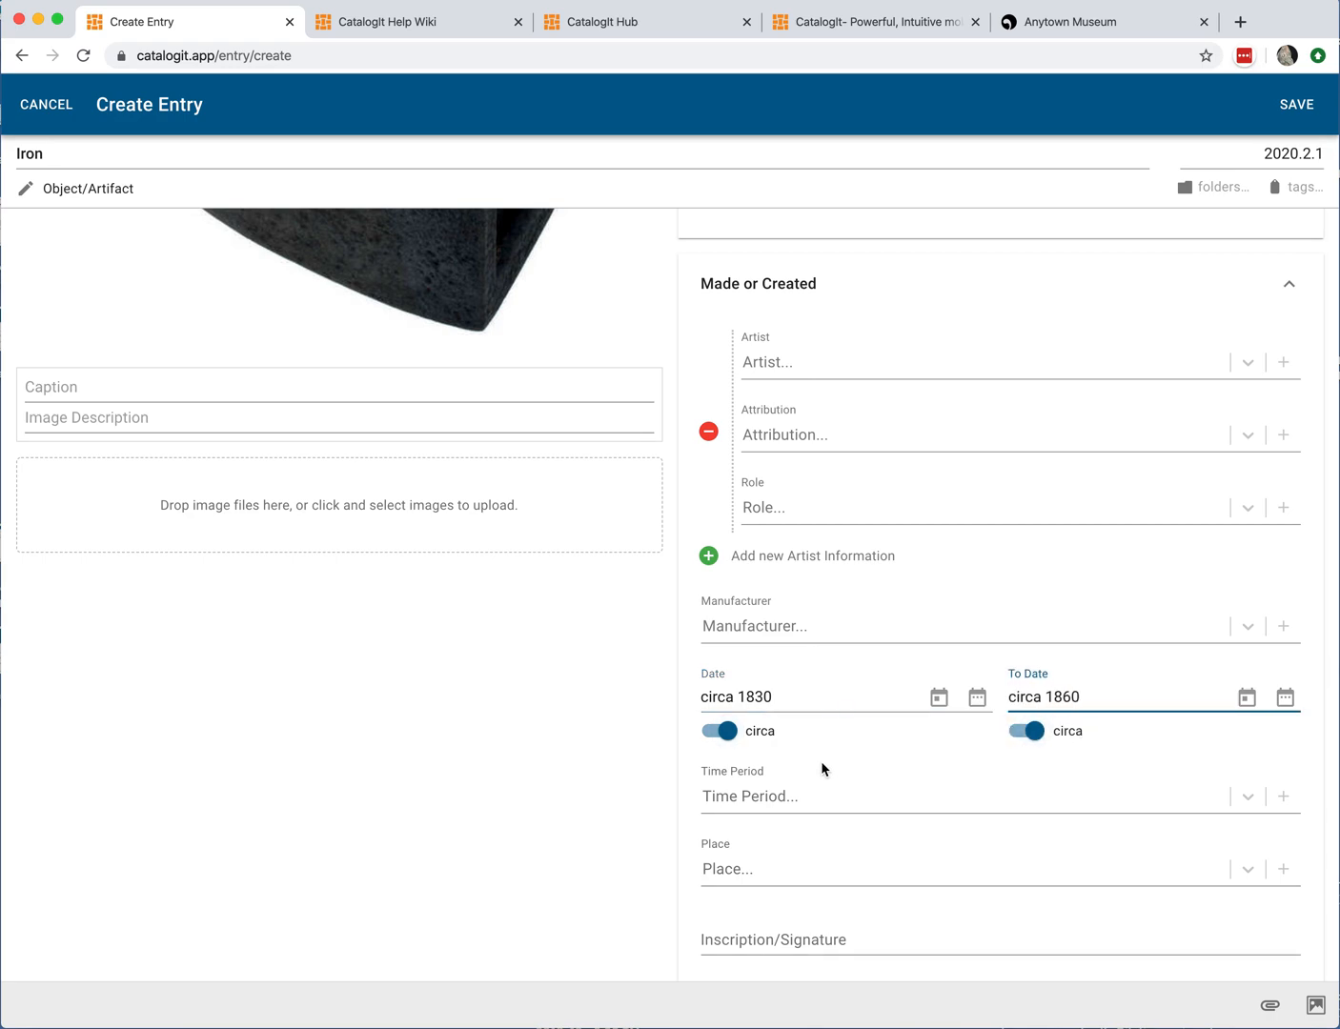
Step: Set the Time Period to 19th Century
scroll(908, 720, "down", 5)
left_click(838, 586)
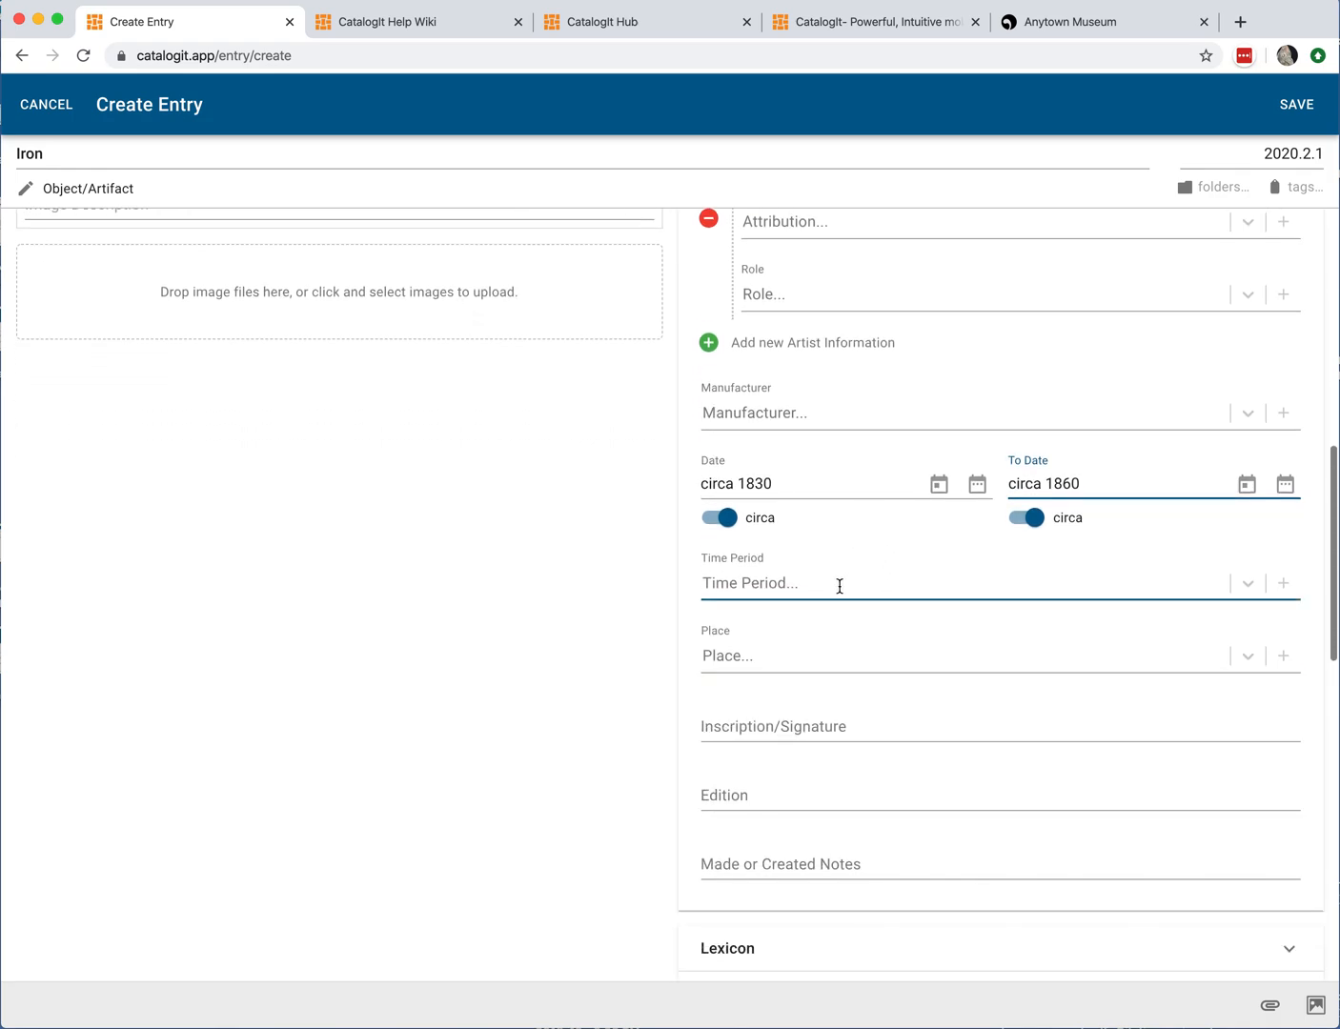
scroll(847, 672, "down", 1)
scroll(846, 674, "down", 3)
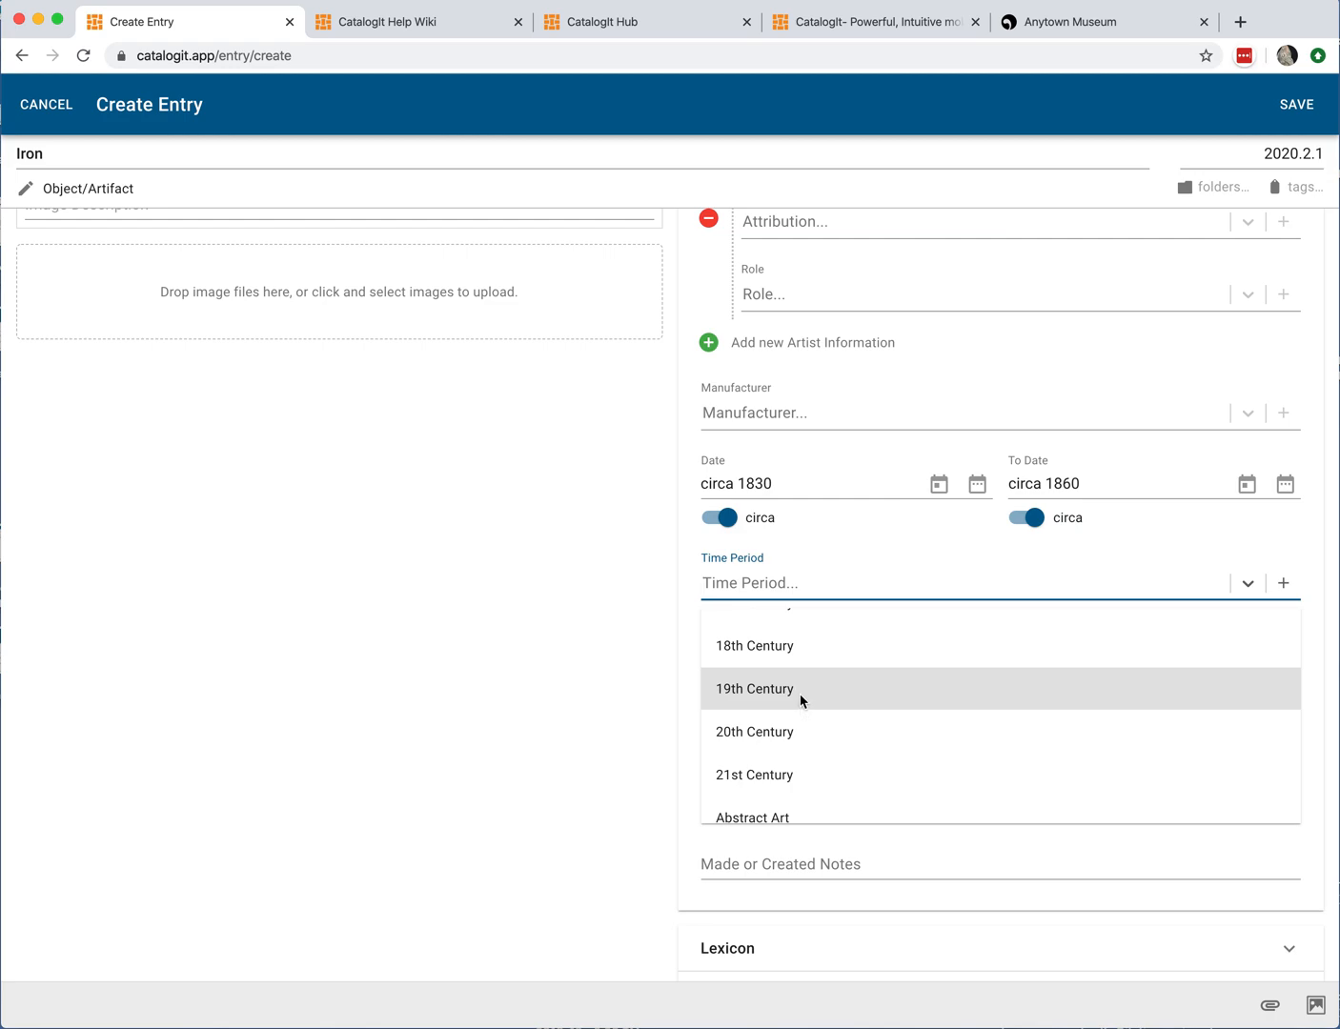
scroll(830, 703, "down", 1)
scroll(833, 707, "down", 6)
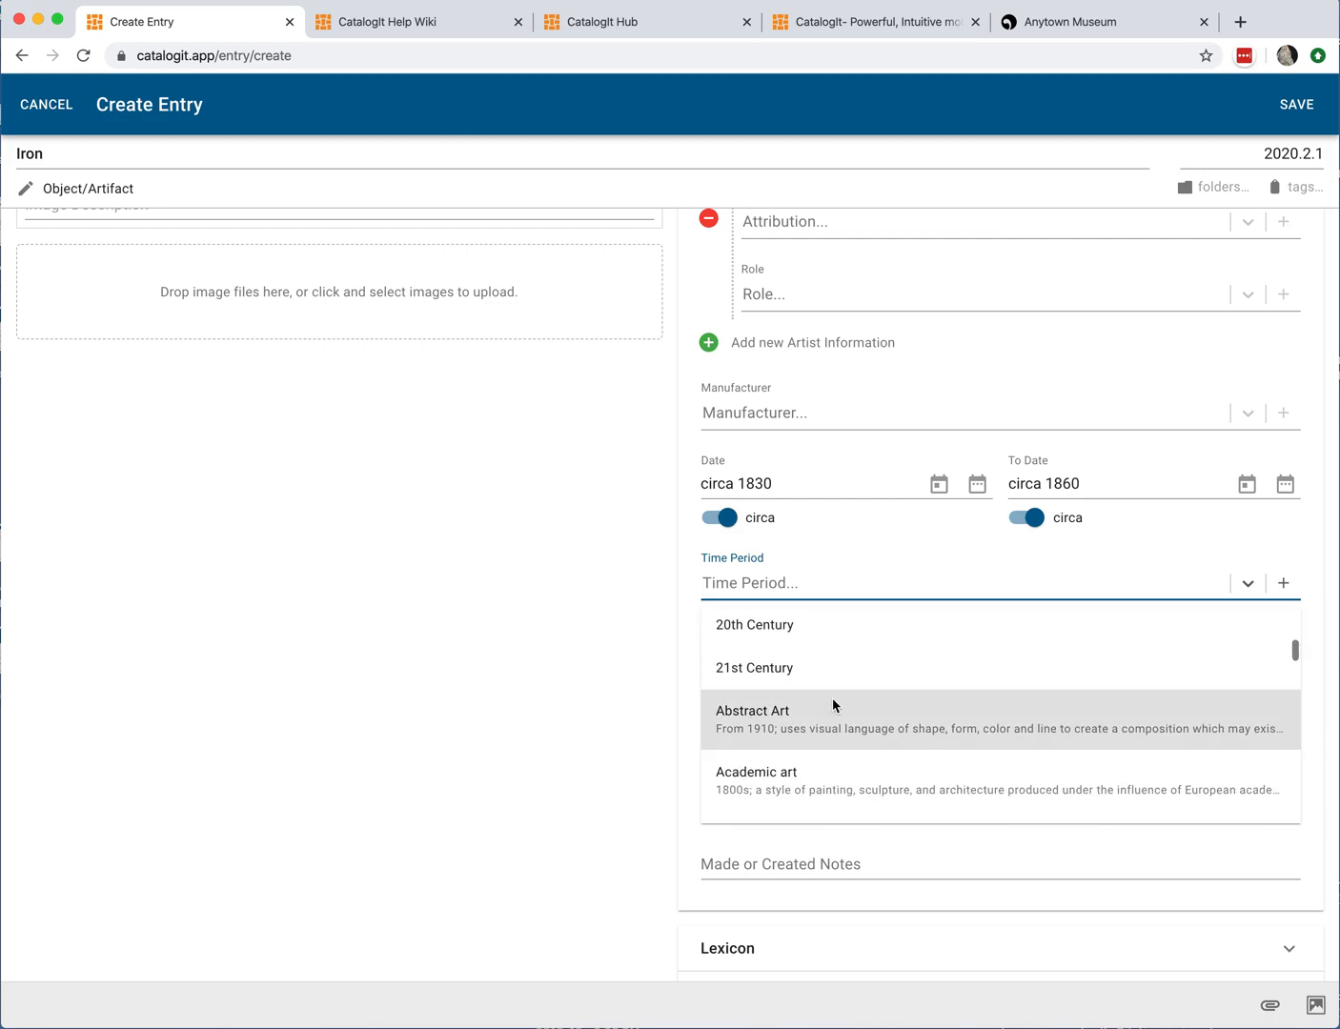
scroll(832, 699, "down", 5)
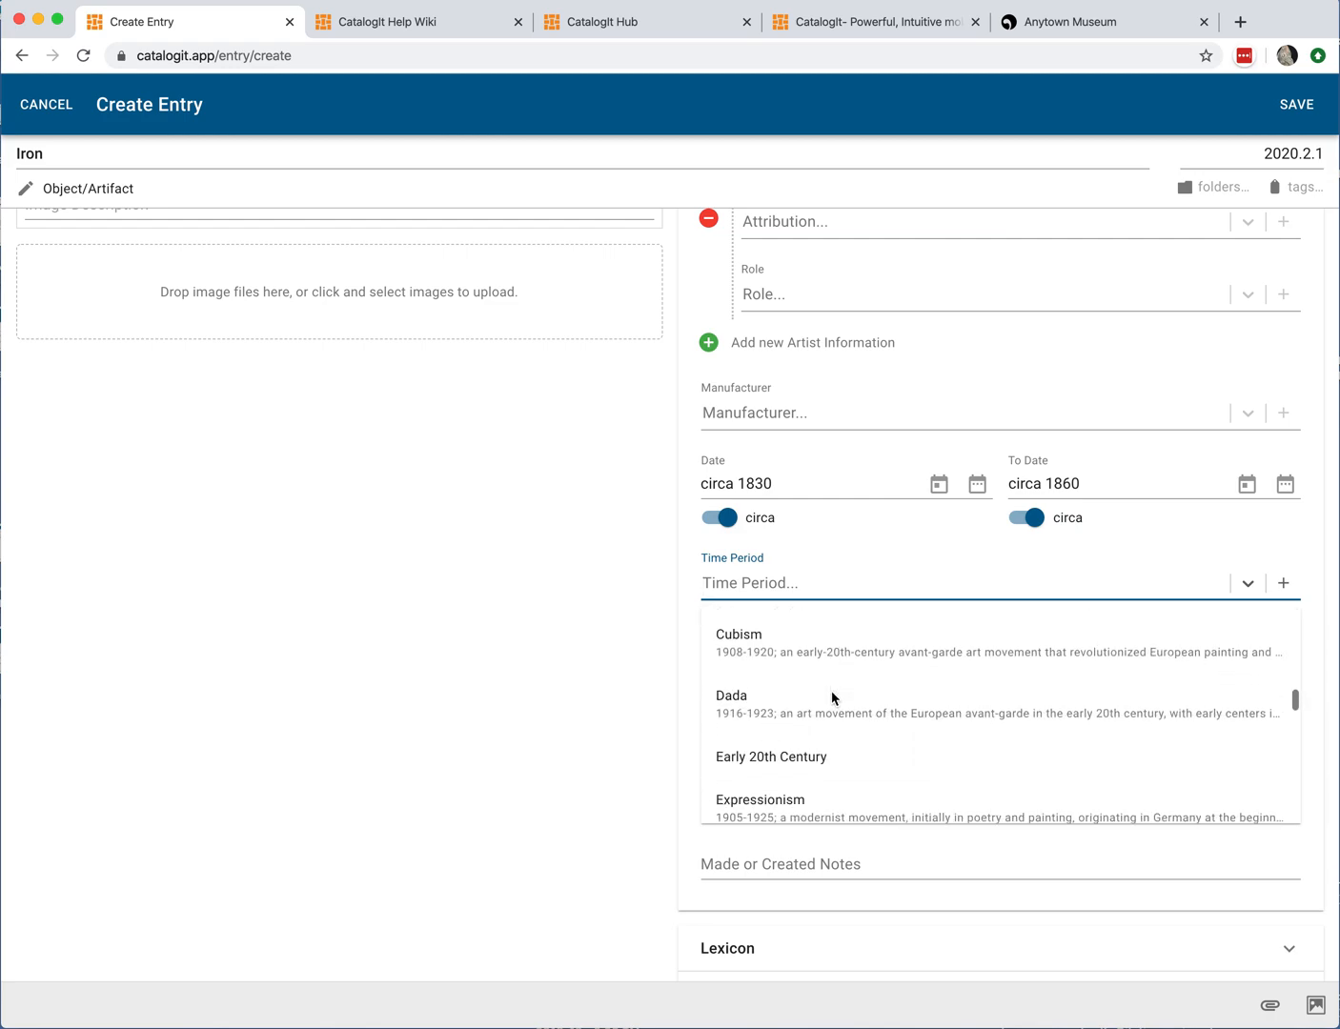
scroll(828, 691, "up", 6)
scroll(819, 686, "up", 4)
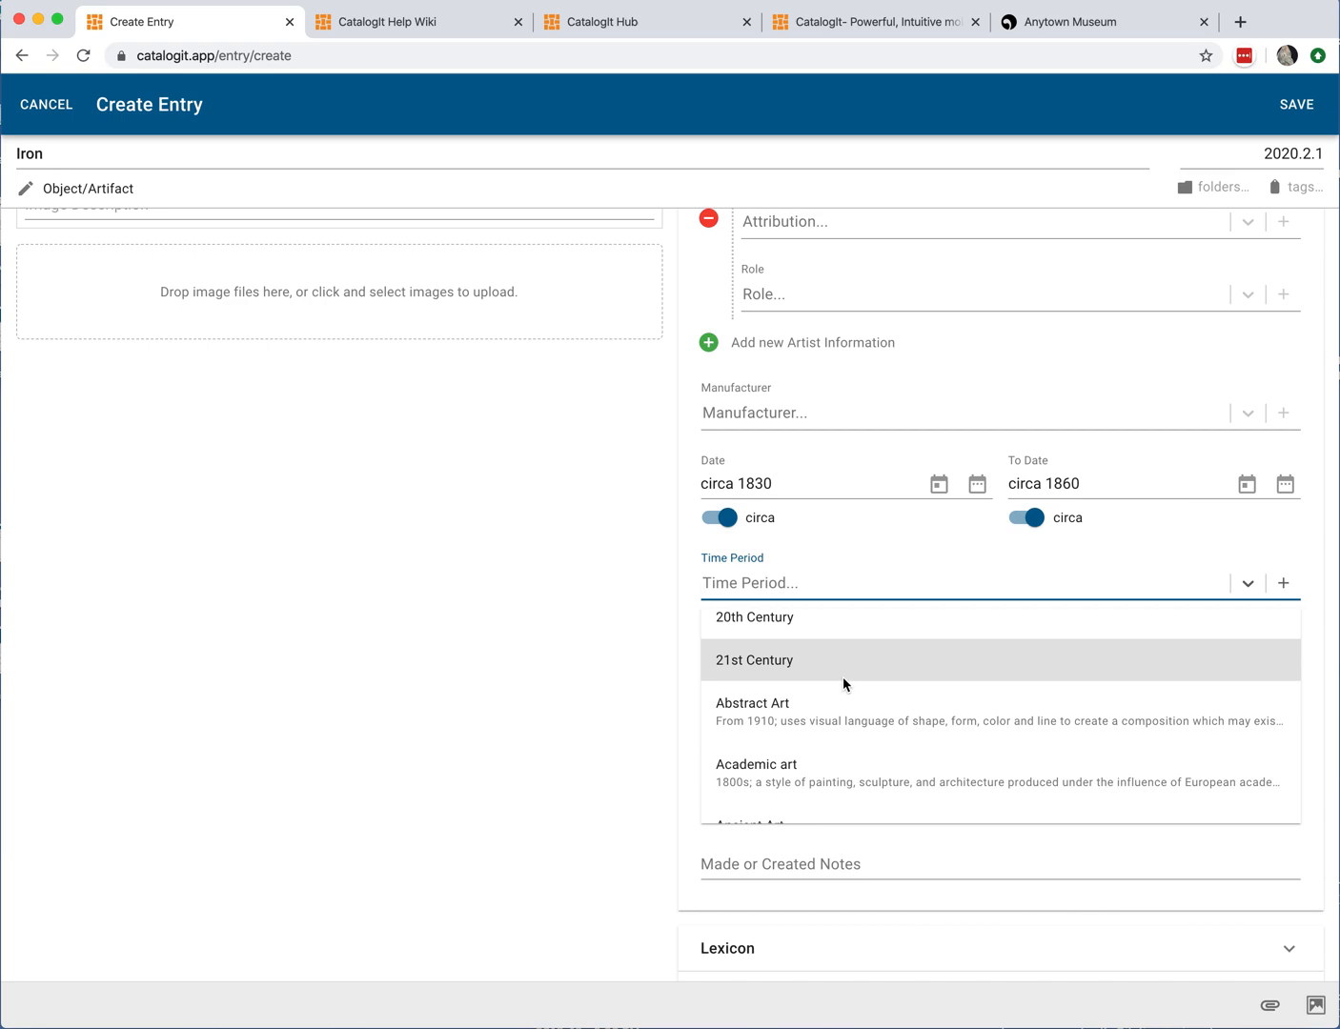
scroll(843, 680, "up", 2)
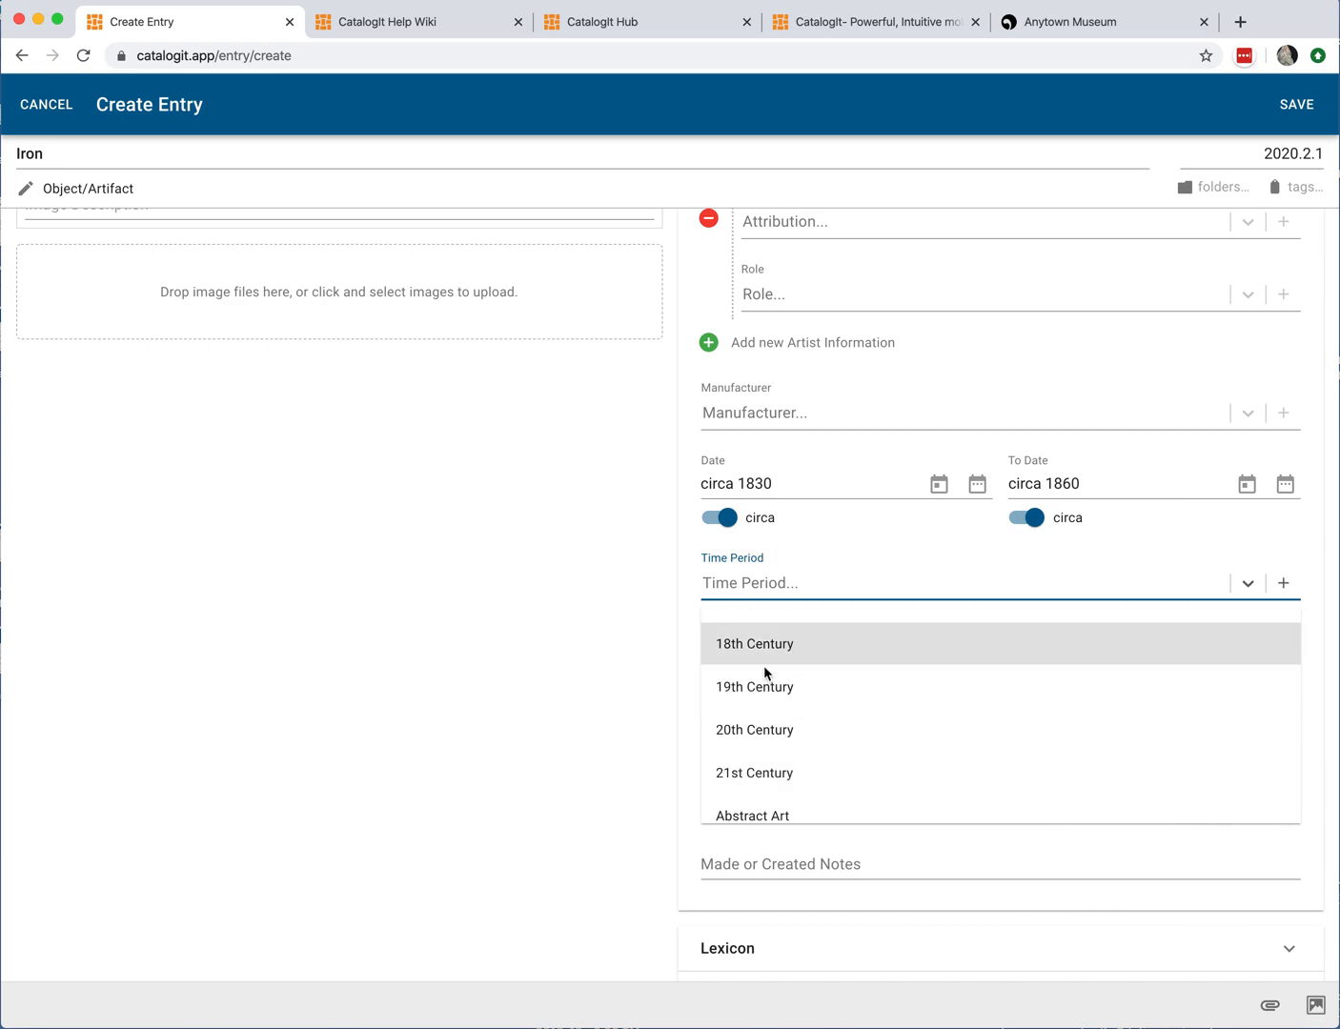
left_click(767, 693)
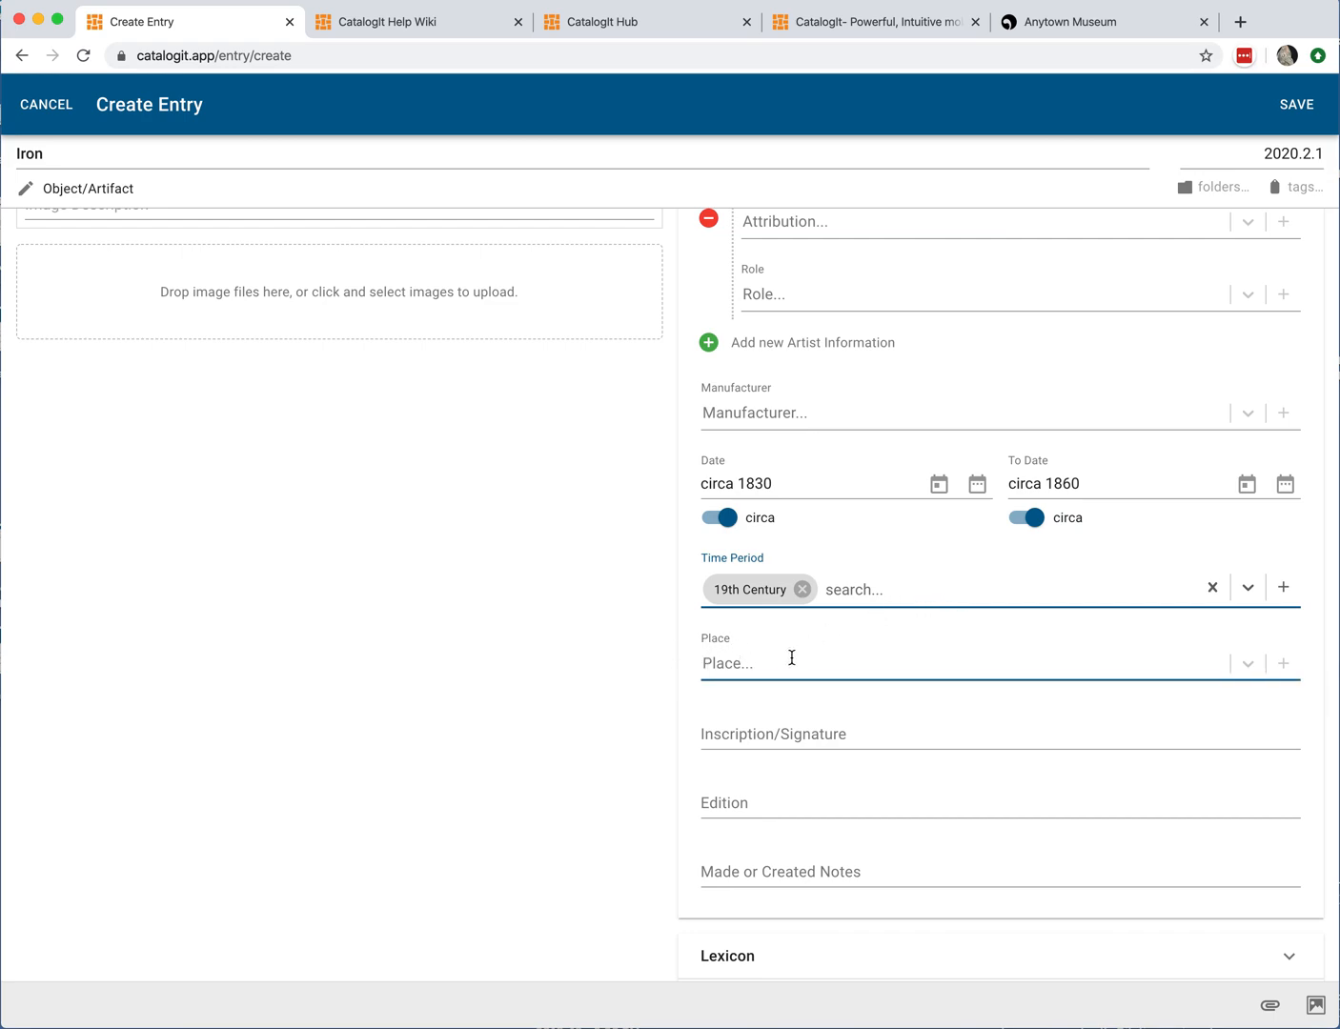
Step: Add the Nomenclature 4.0 term Iron (Laundry Equipment) to the Lexicon by searching for iron
scroll(860, 655, "down", 3)
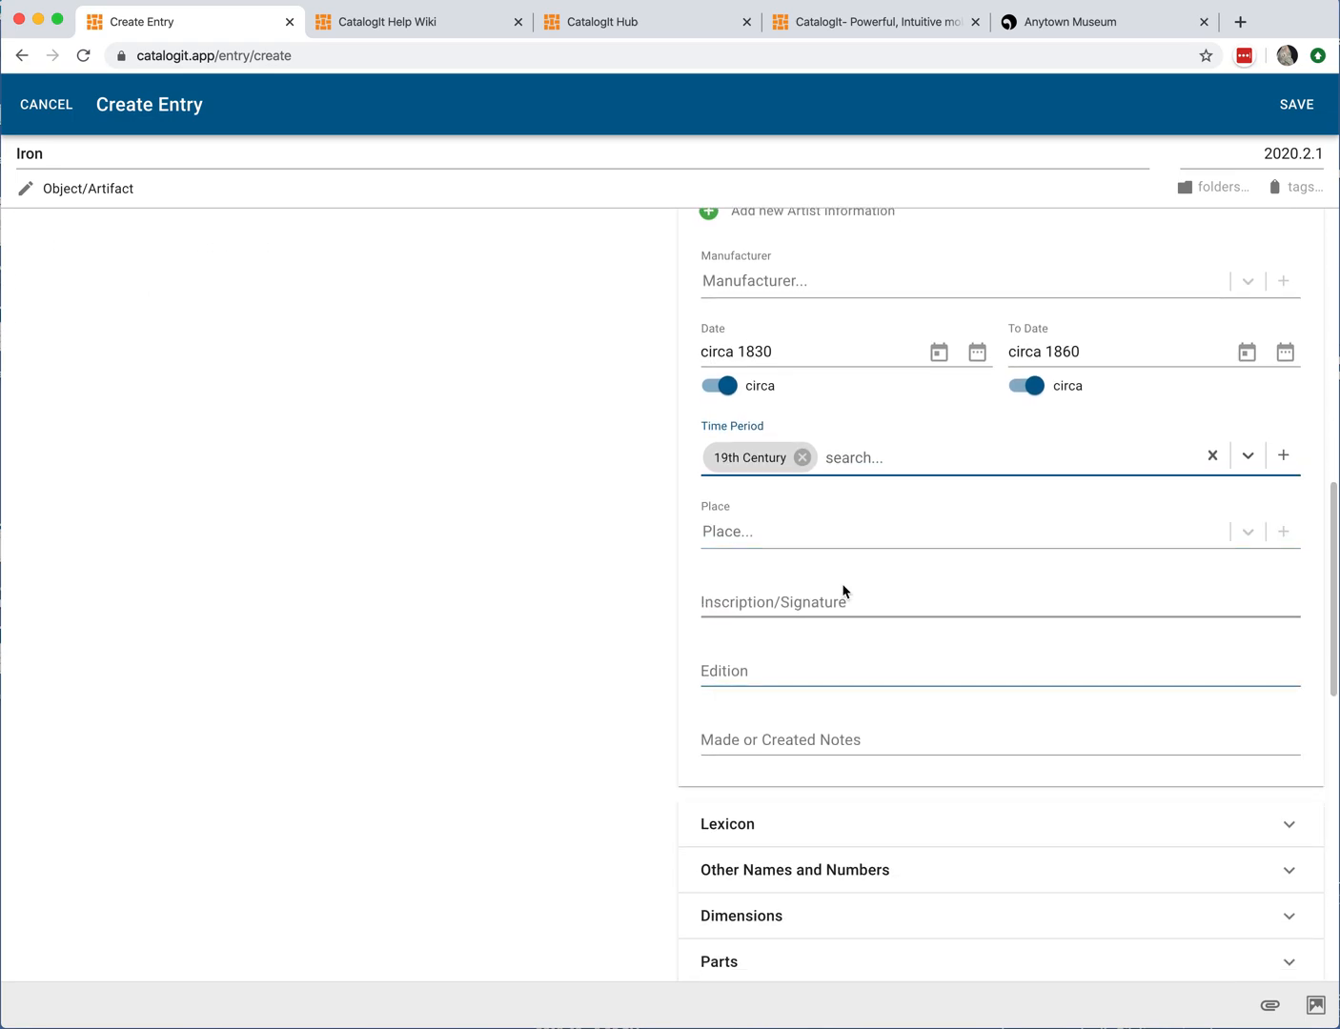
scroll(763, 706, "down", 1)
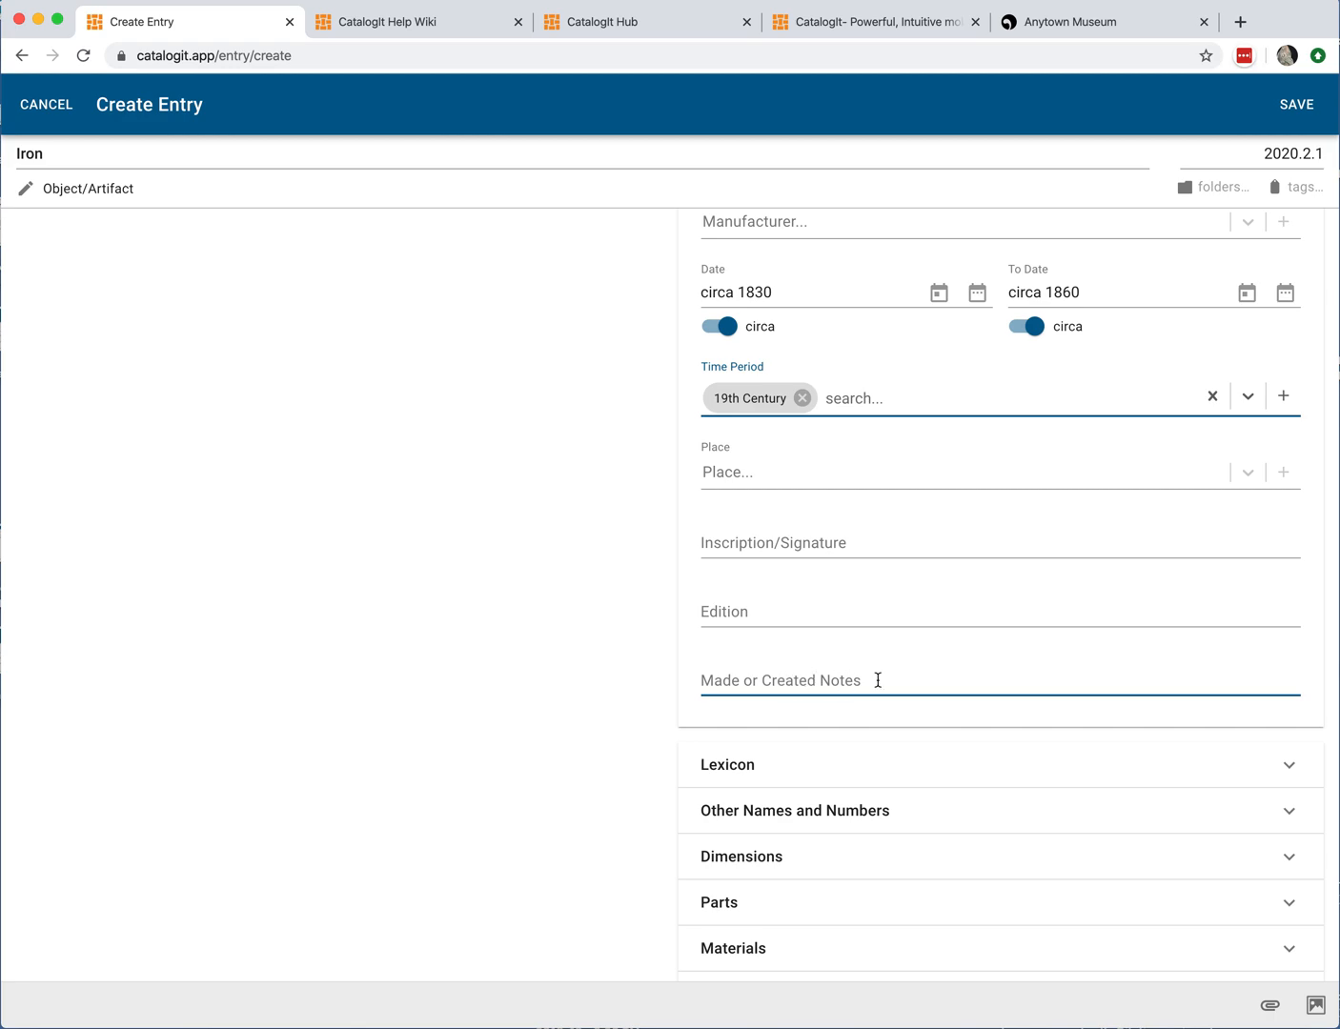
scroll(876, 667, "up", 2)
scroll(875, 668, "down", 2)
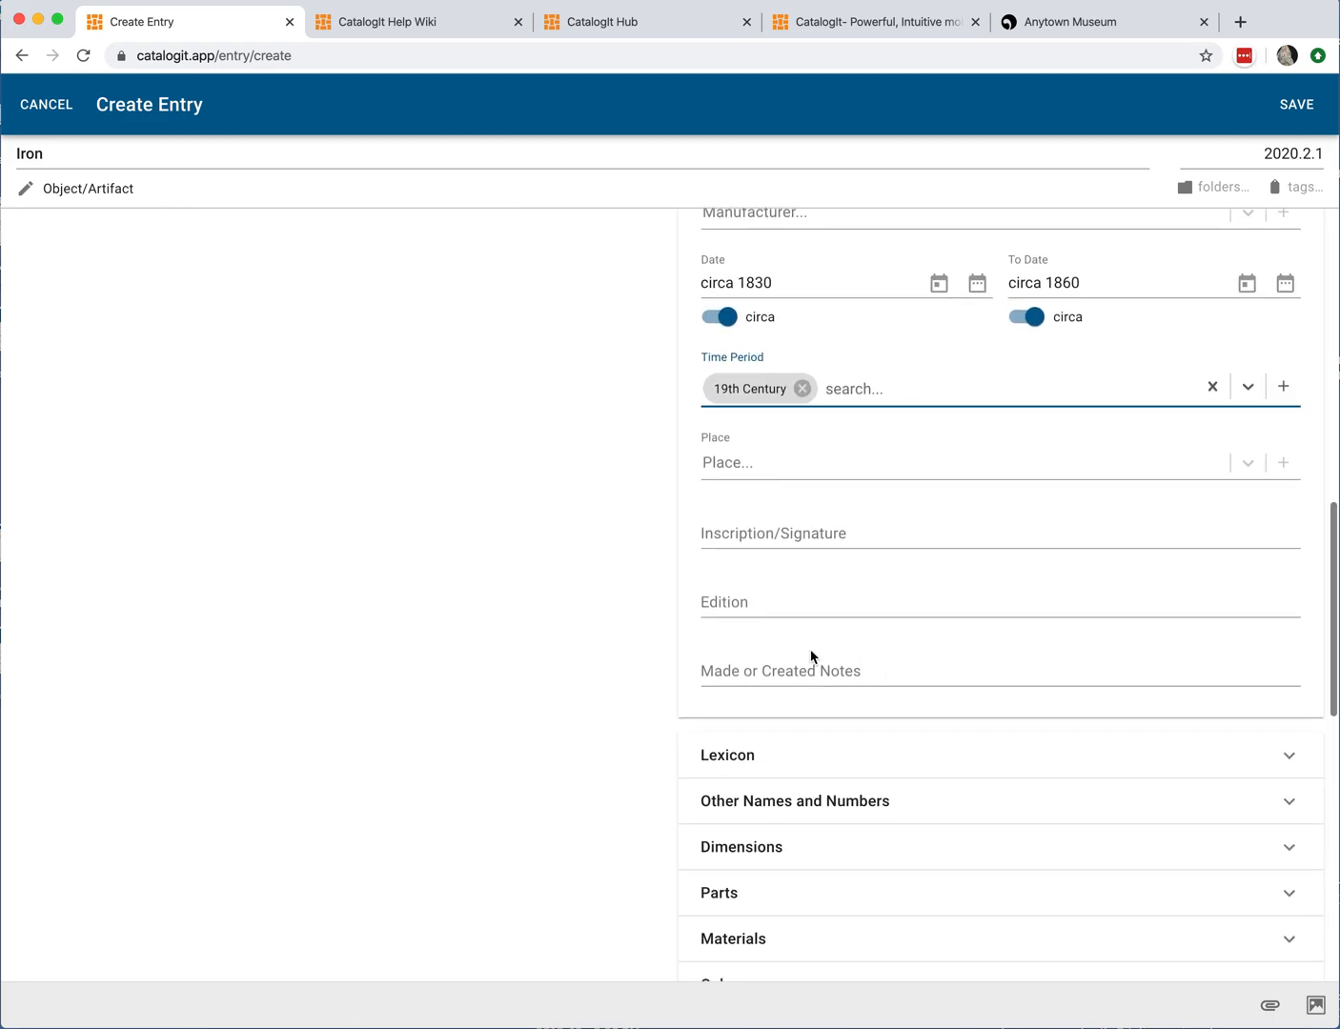
scroll(844, 727, "down", 3)
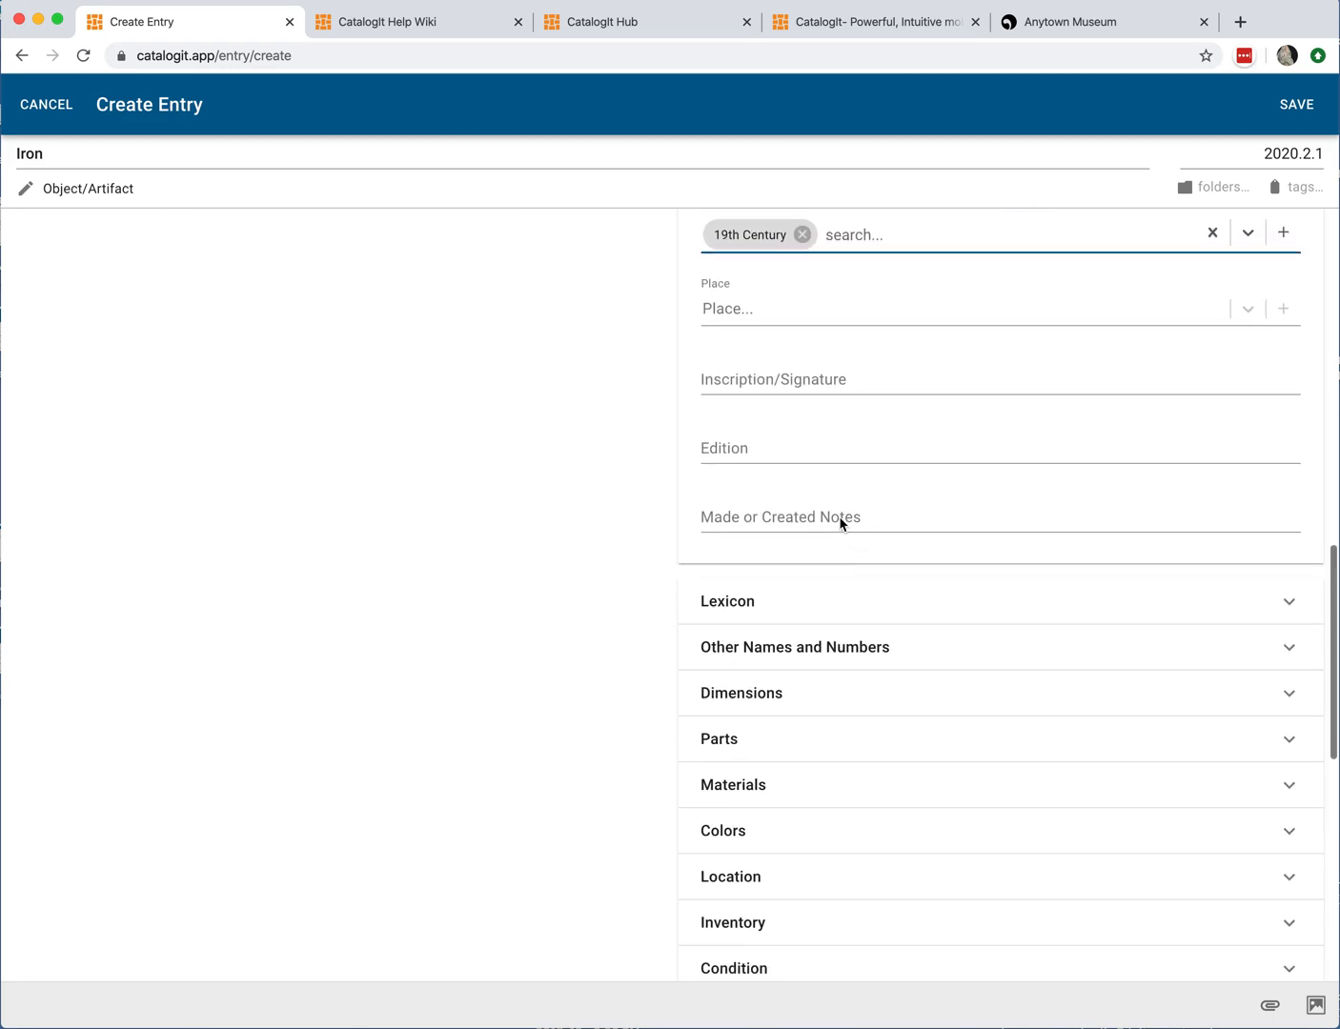
left_click(810, 520)
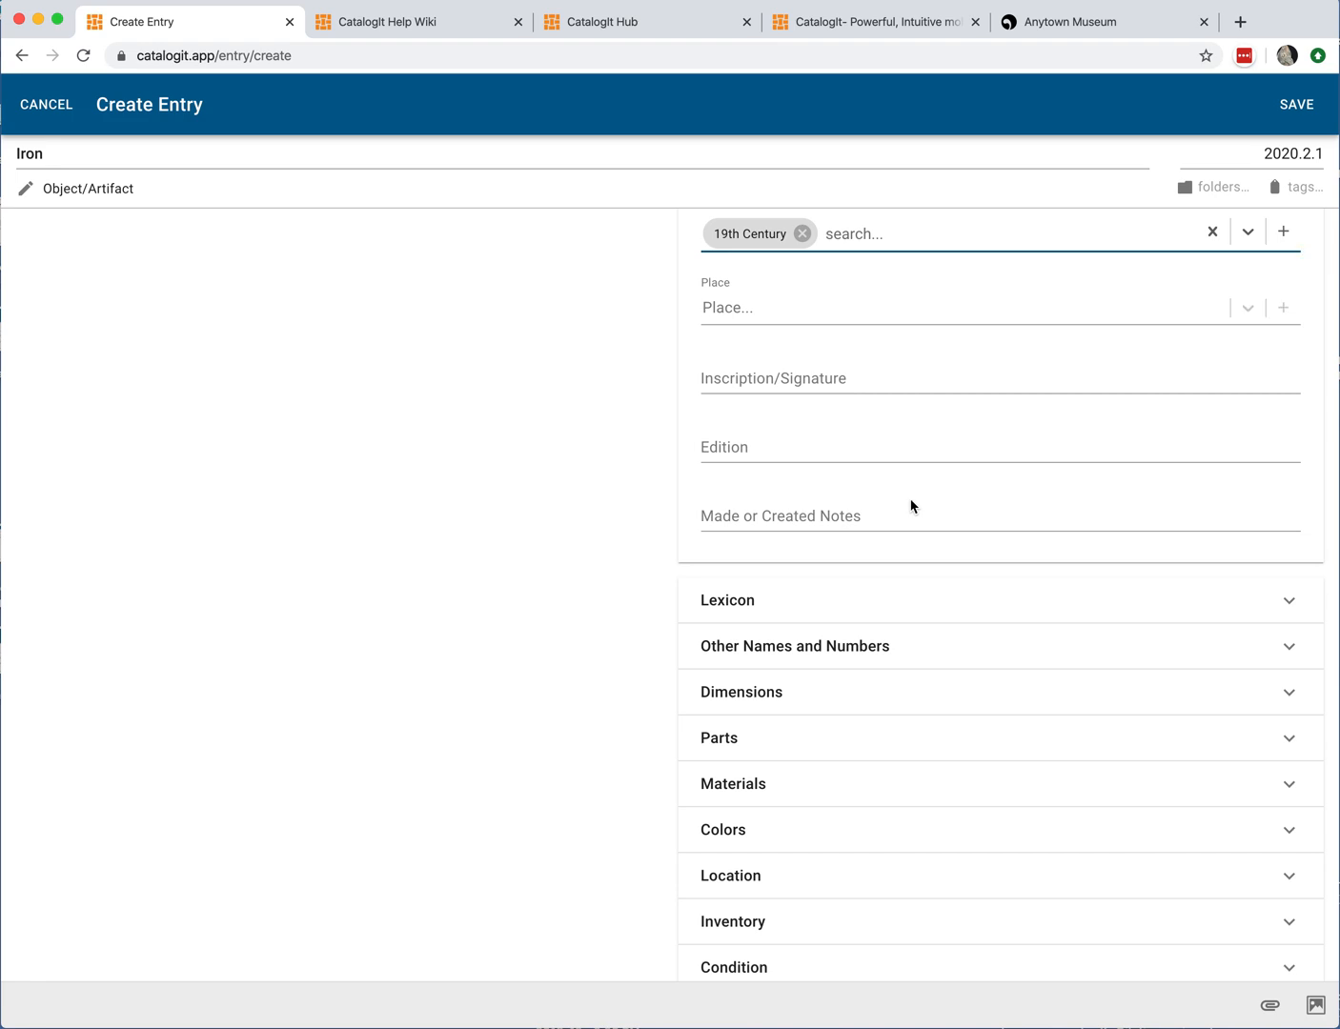
scroll(910, 506, "down", 4)
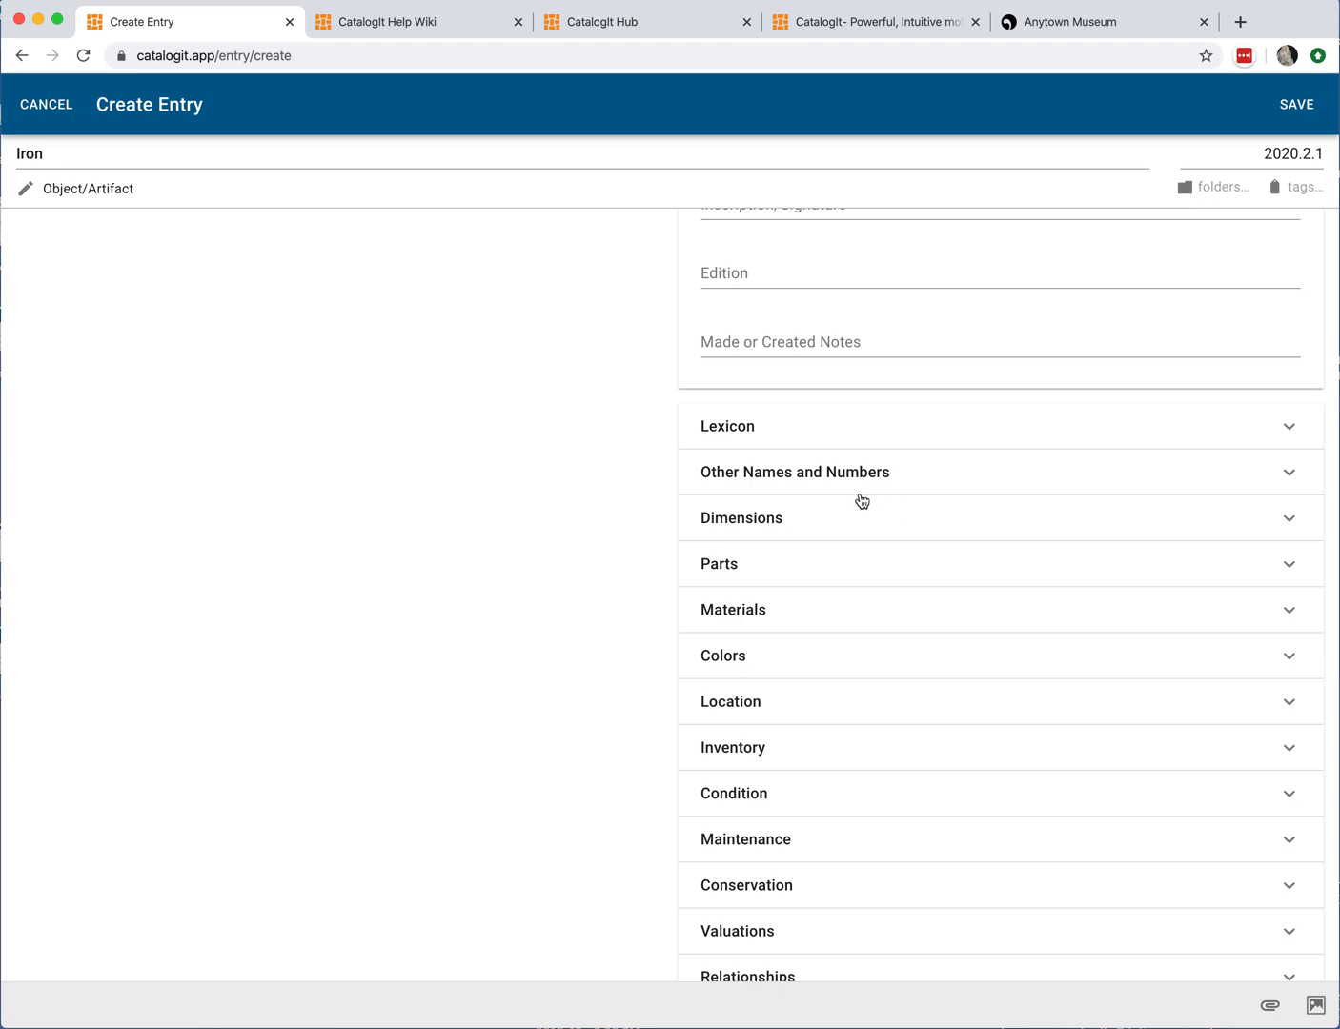
left_click(873, 427)
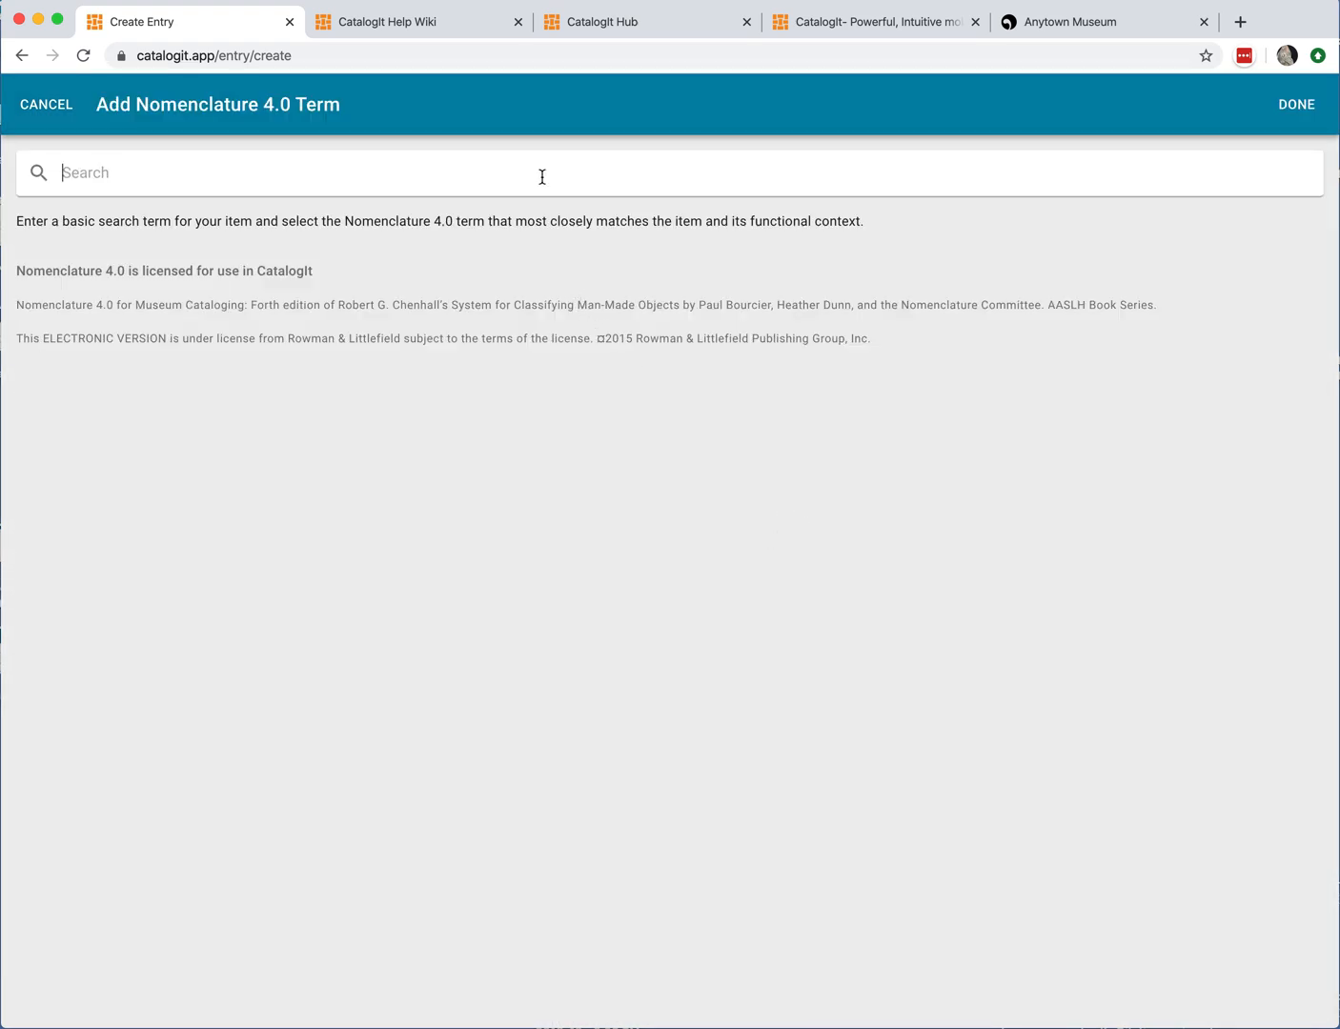
type("iron")
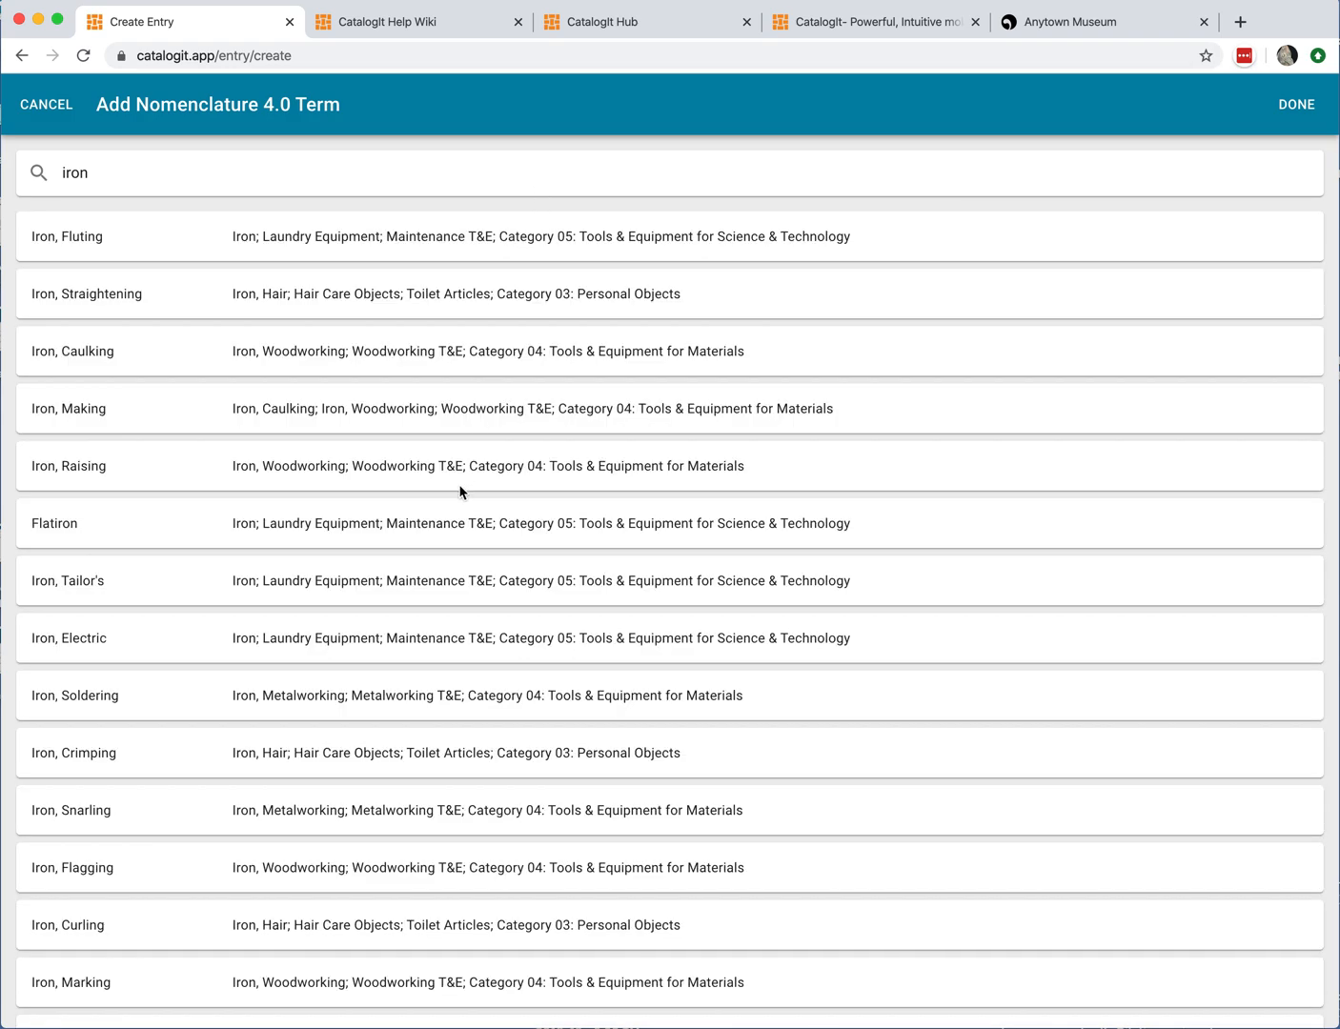
scroll(463, 516, "down", 5)
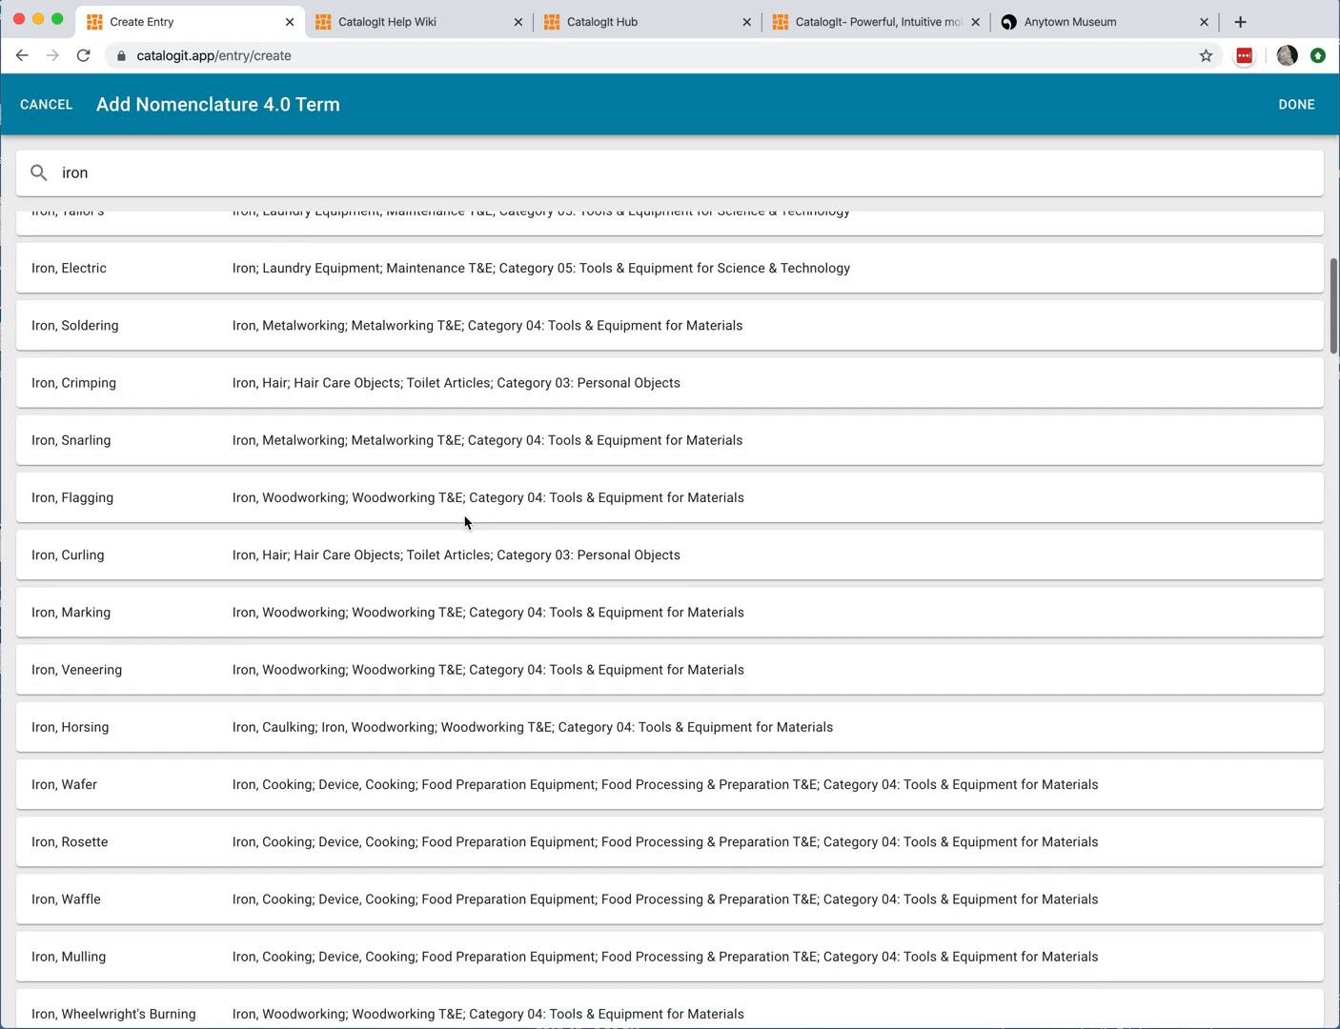
scroll(464, 521, "down", 1)
scroll(481, 503, "down", 4)
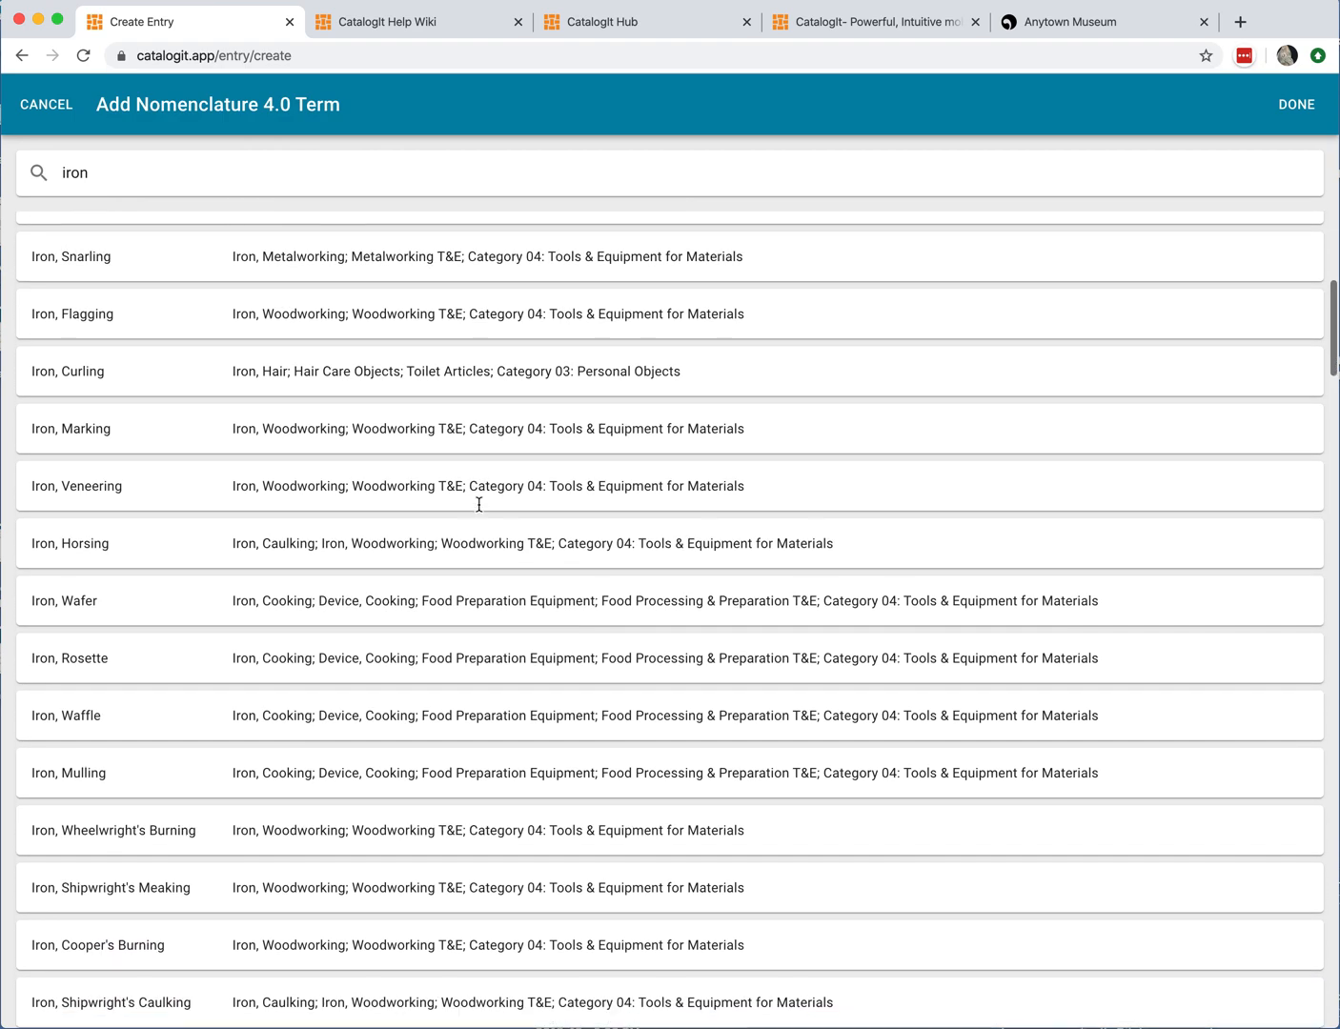
scroll(481, 503, "down", 2)
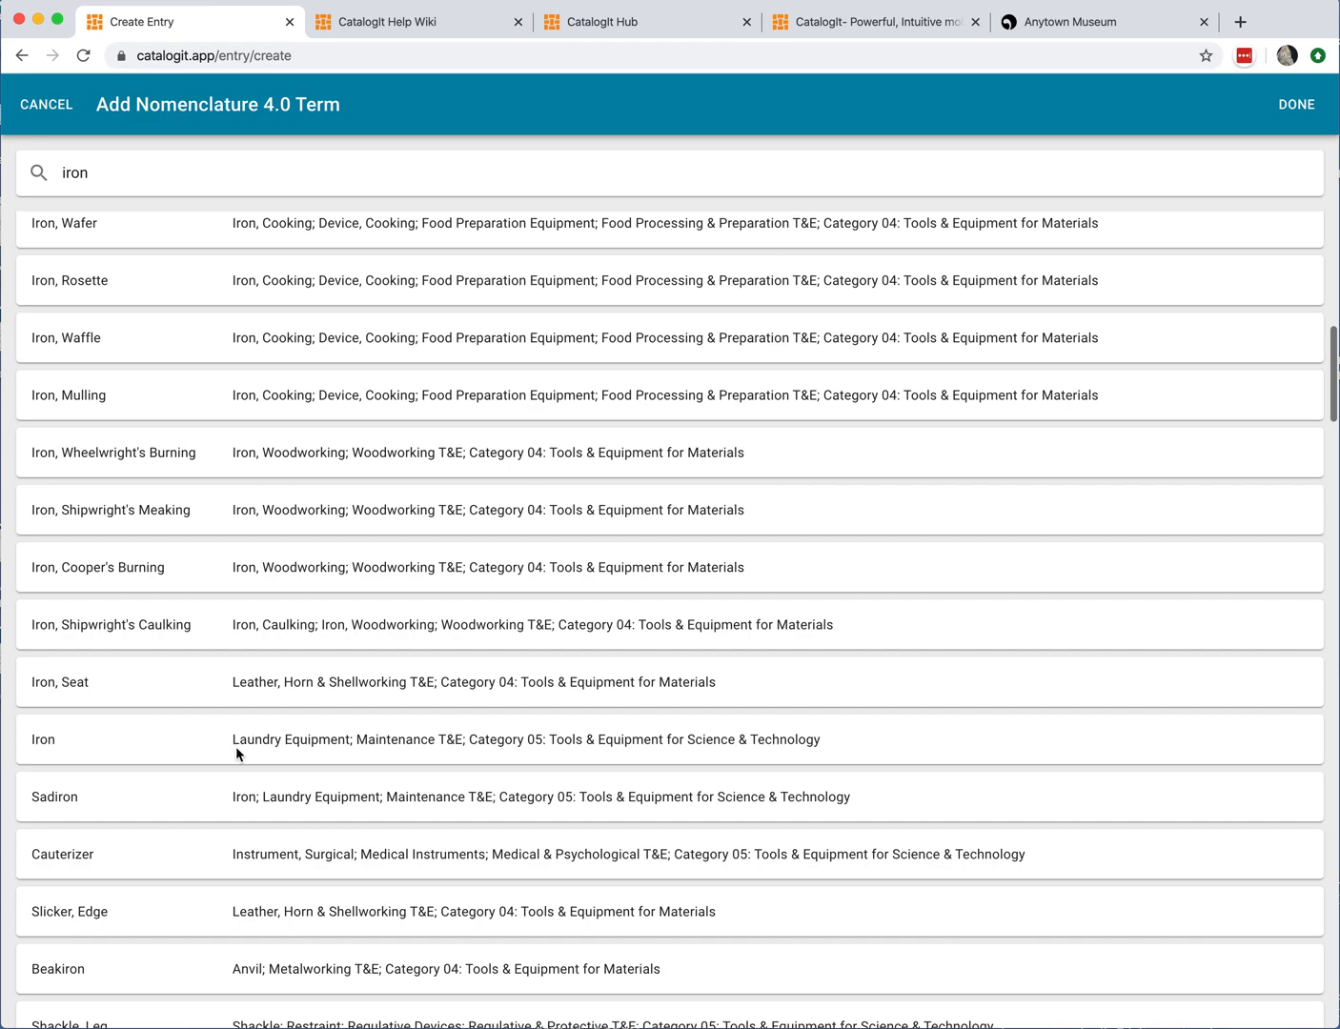
left_click(127, 743)
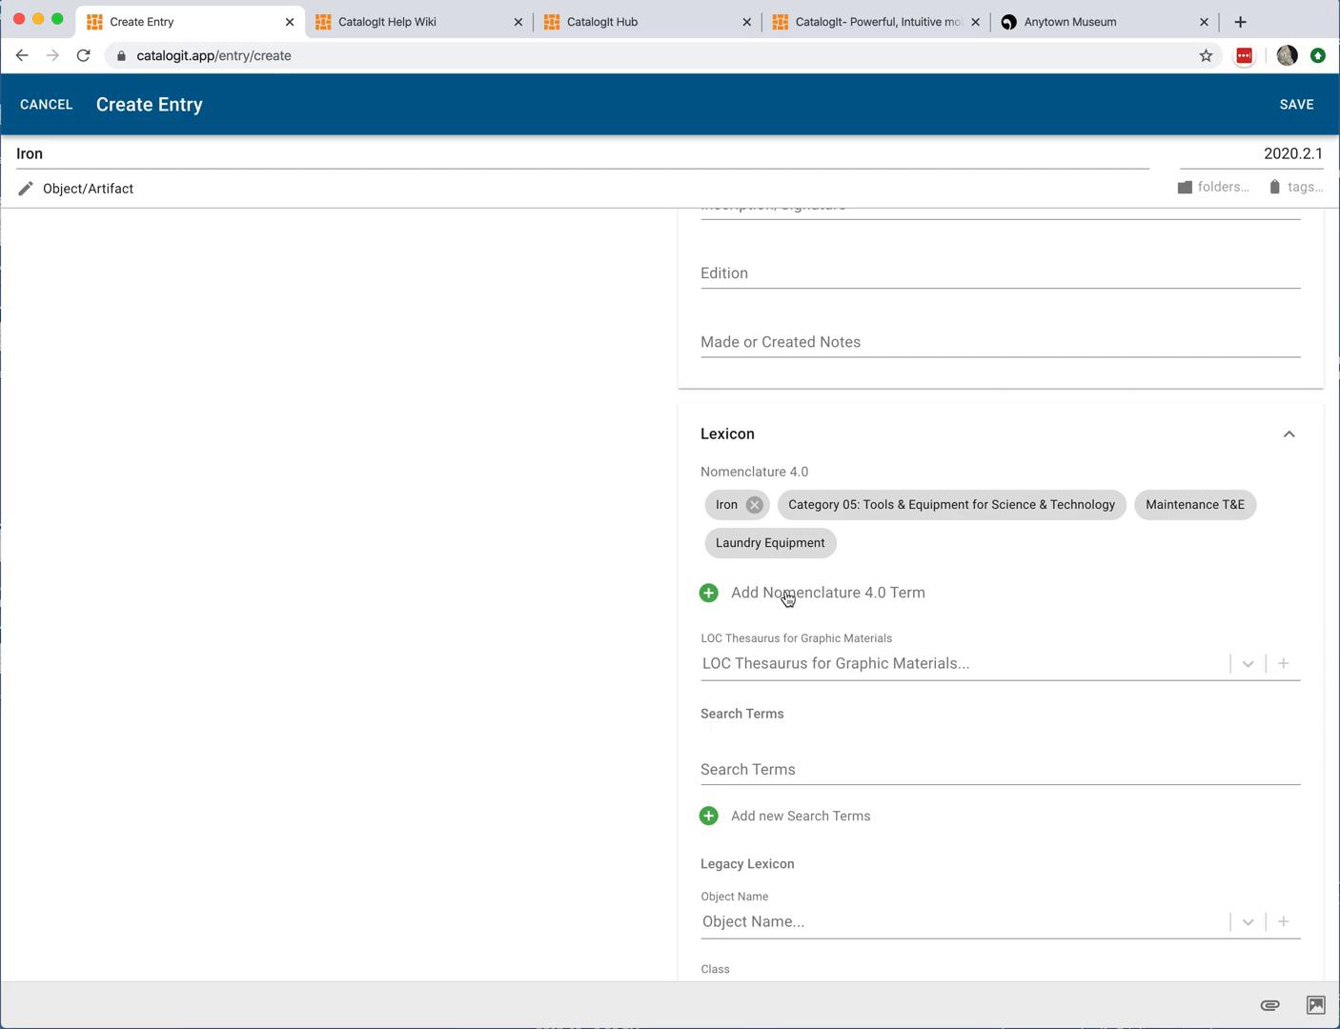
Step: Review the Lexicon's LOC Thesaurus, Search Terms and Legacy Lexicon fields
left_click(849, 678)
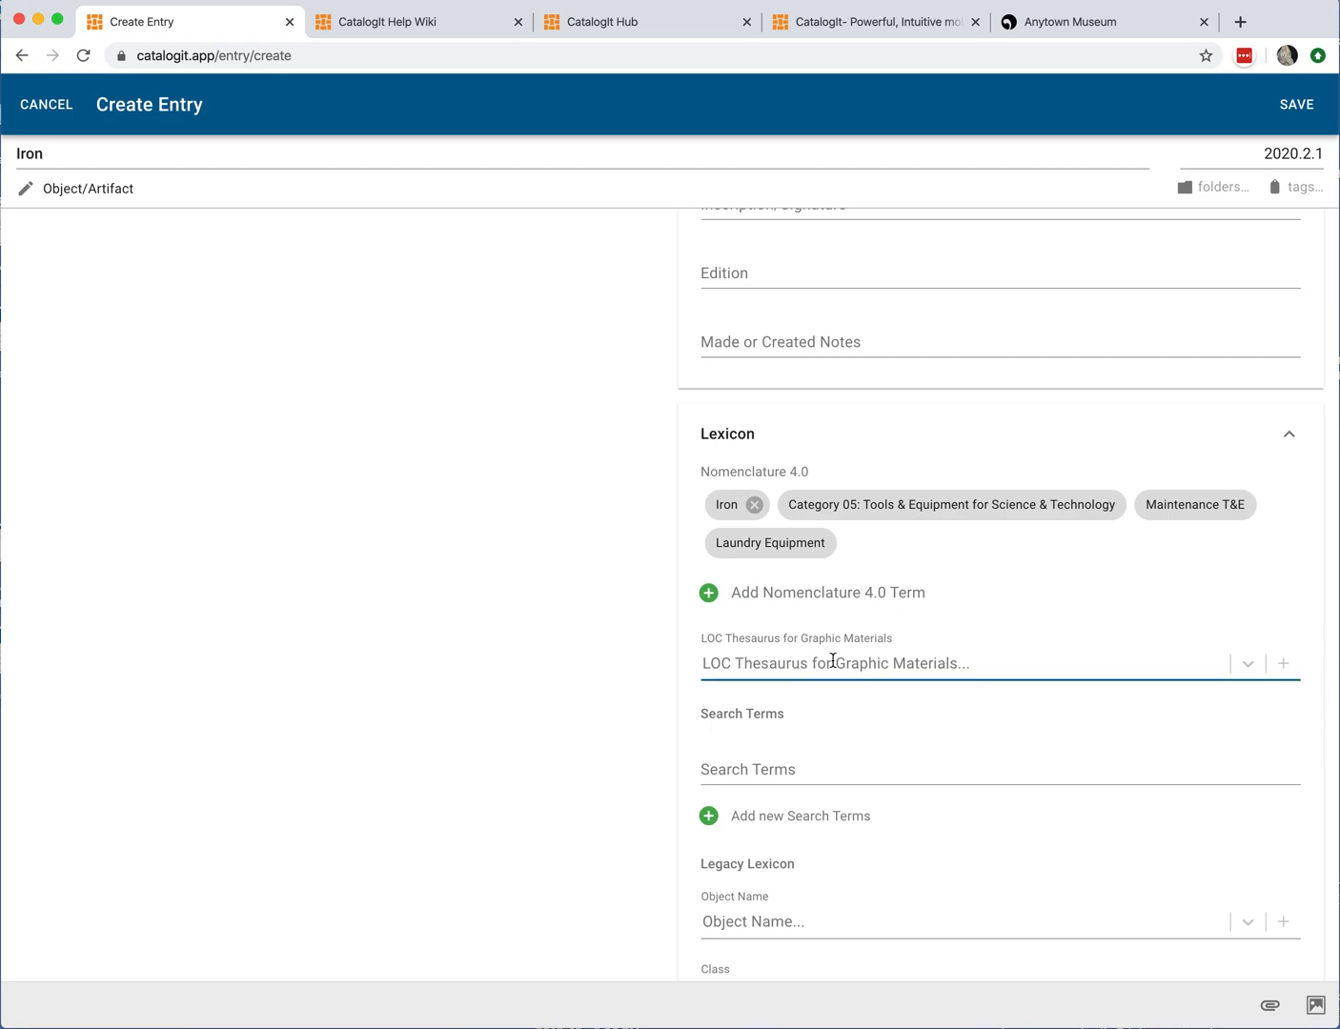
scroll(976, 655, "down", 2)
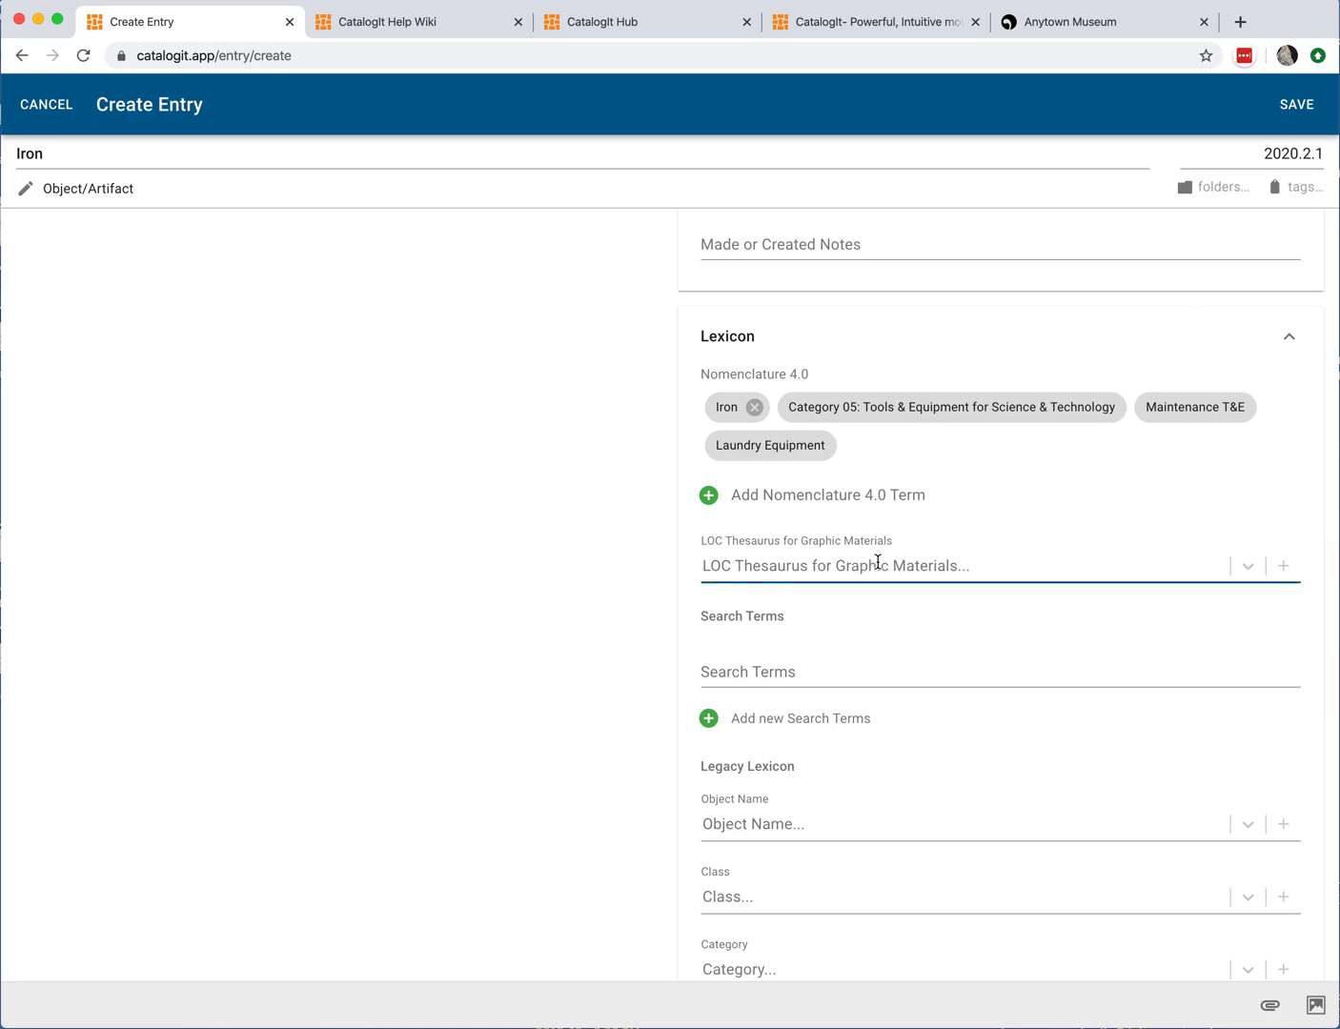
scroll(845, 630, "down", 2)
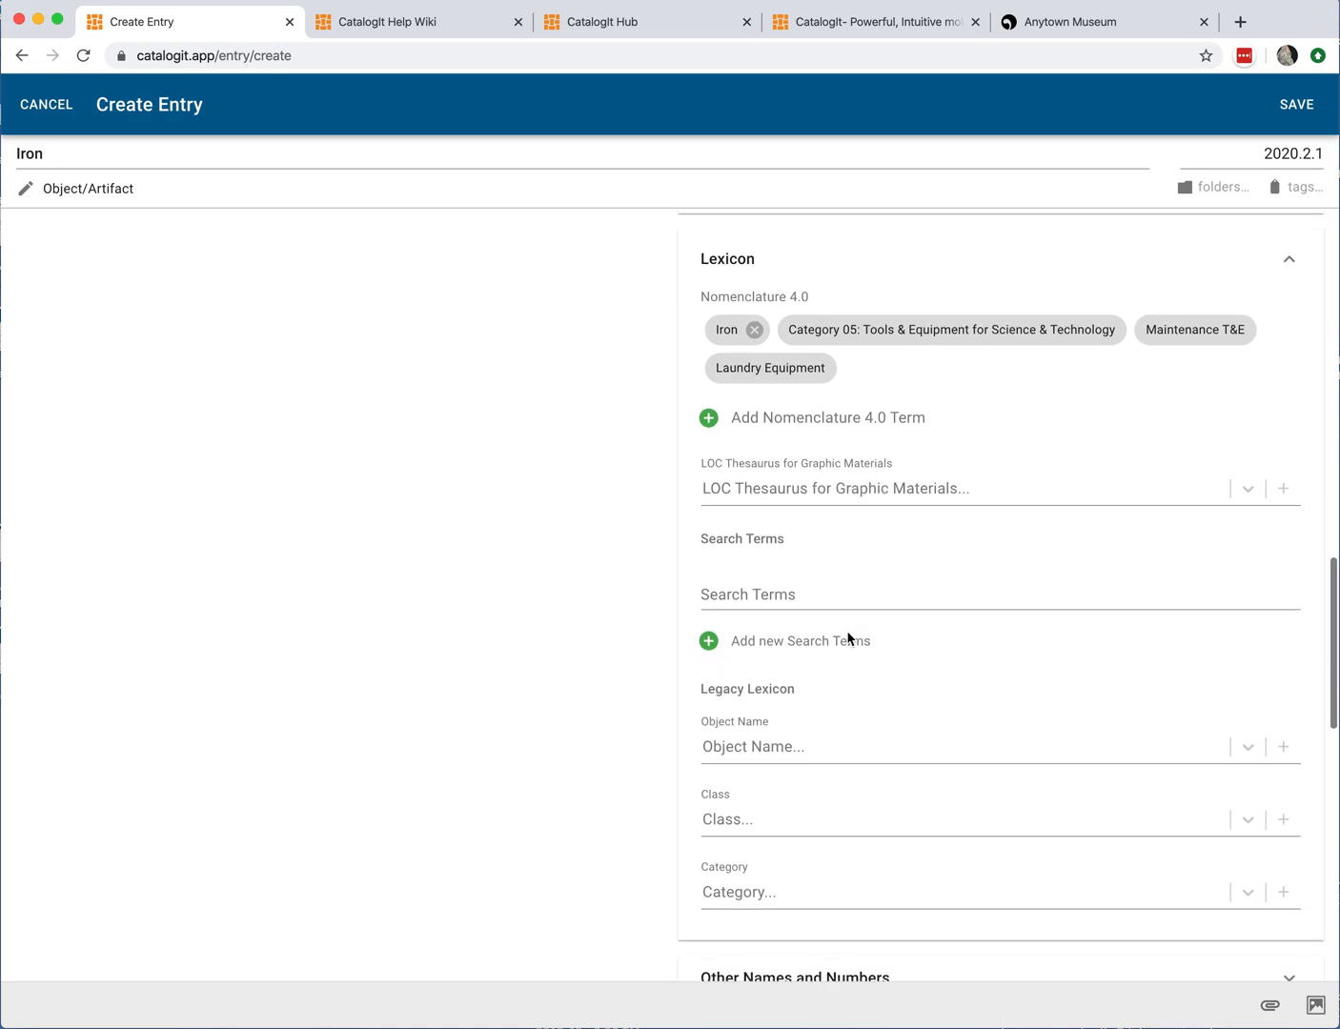
left_click(769, 578)
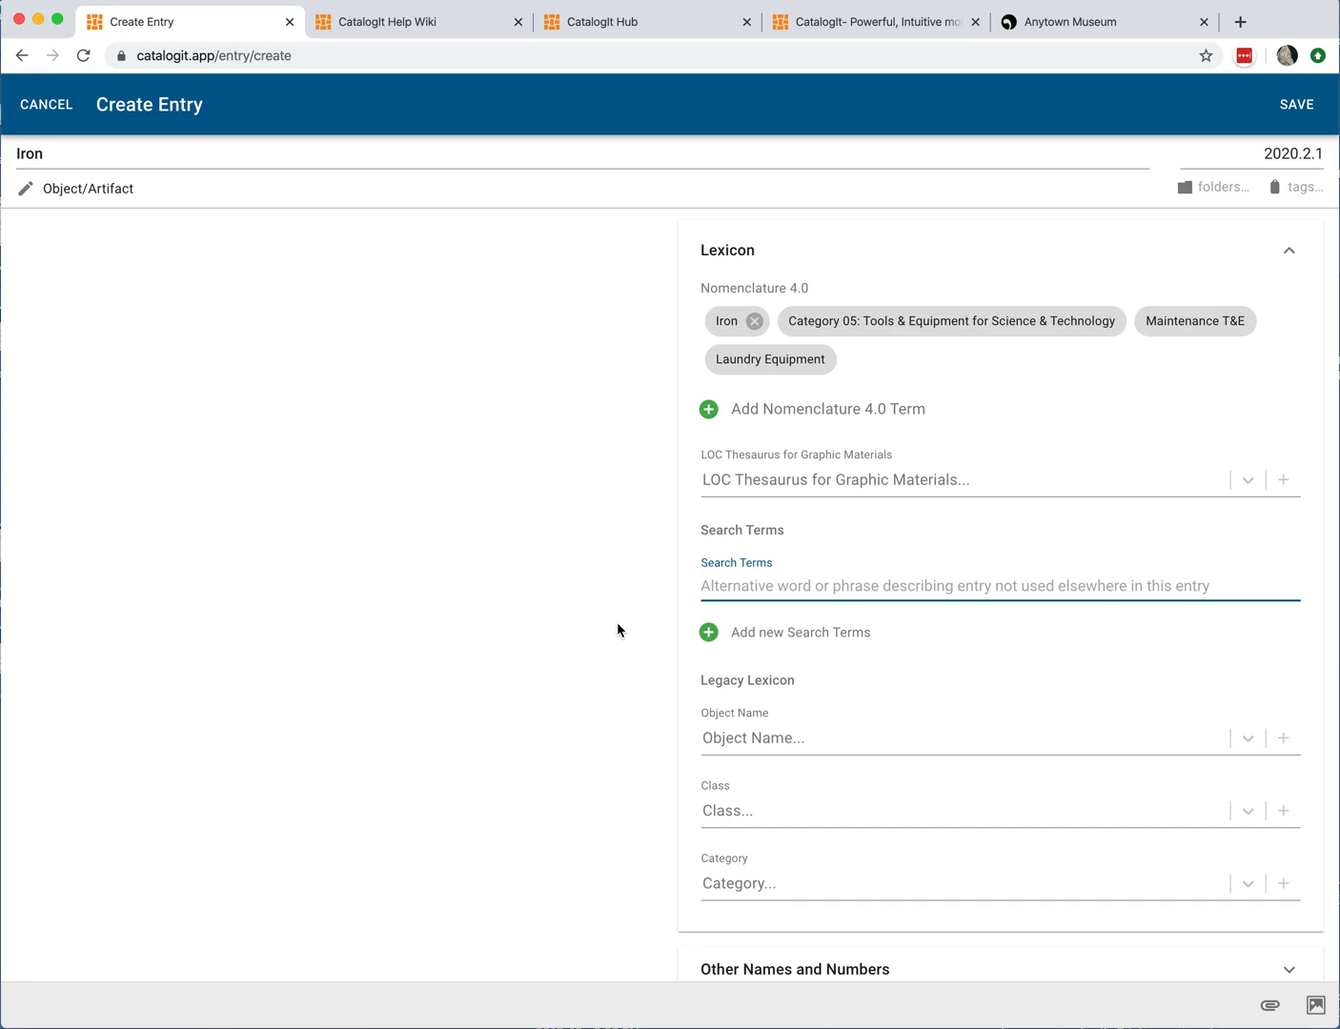
scroll(620, 628, "down", 3)
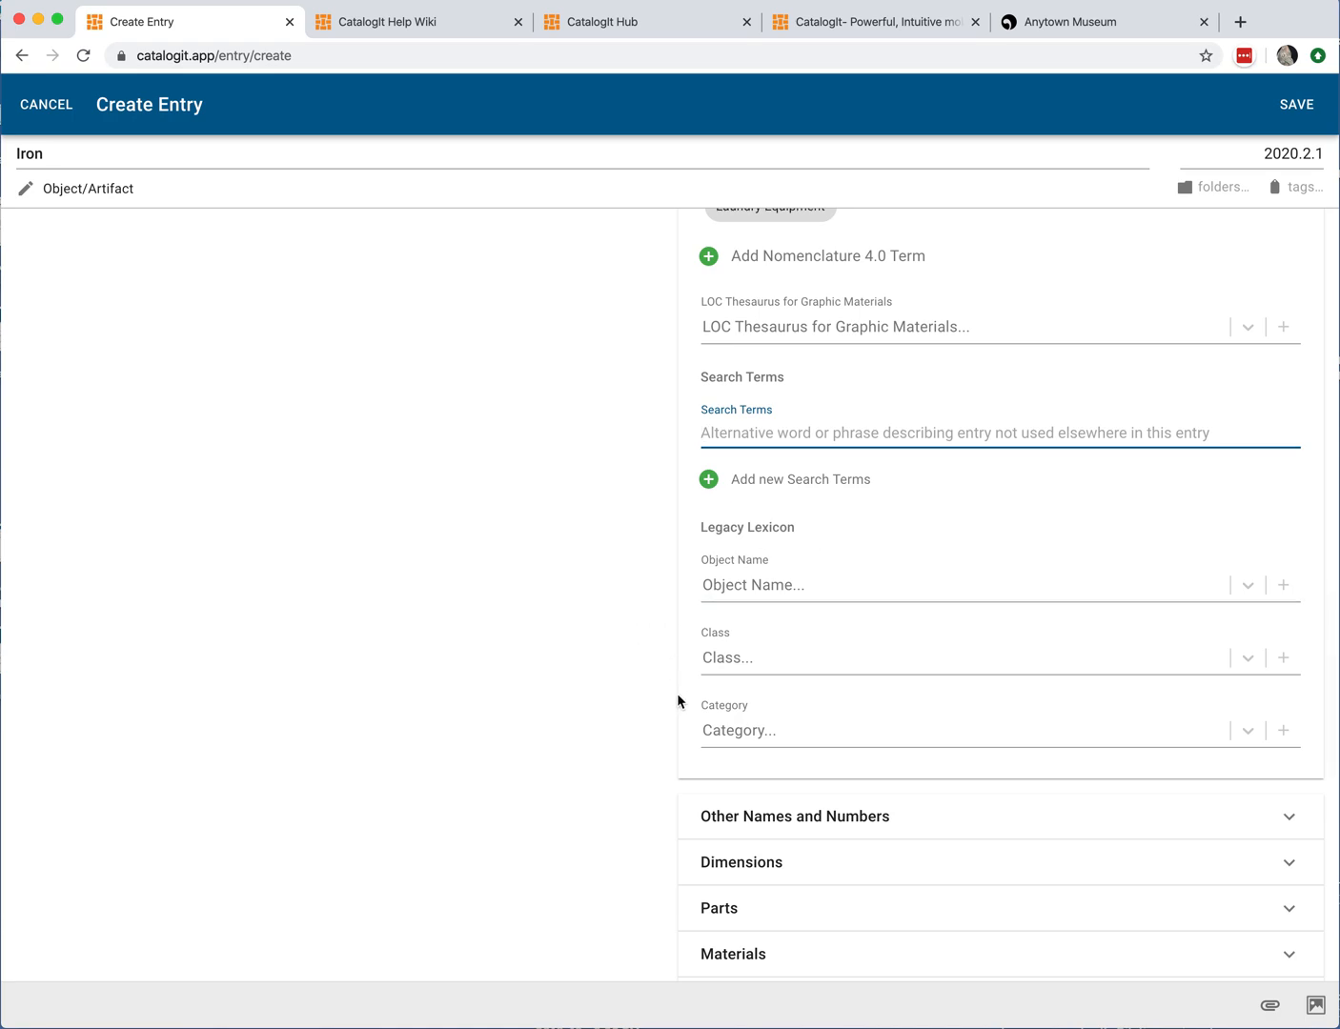
scroll(599, 700, "down", 4)
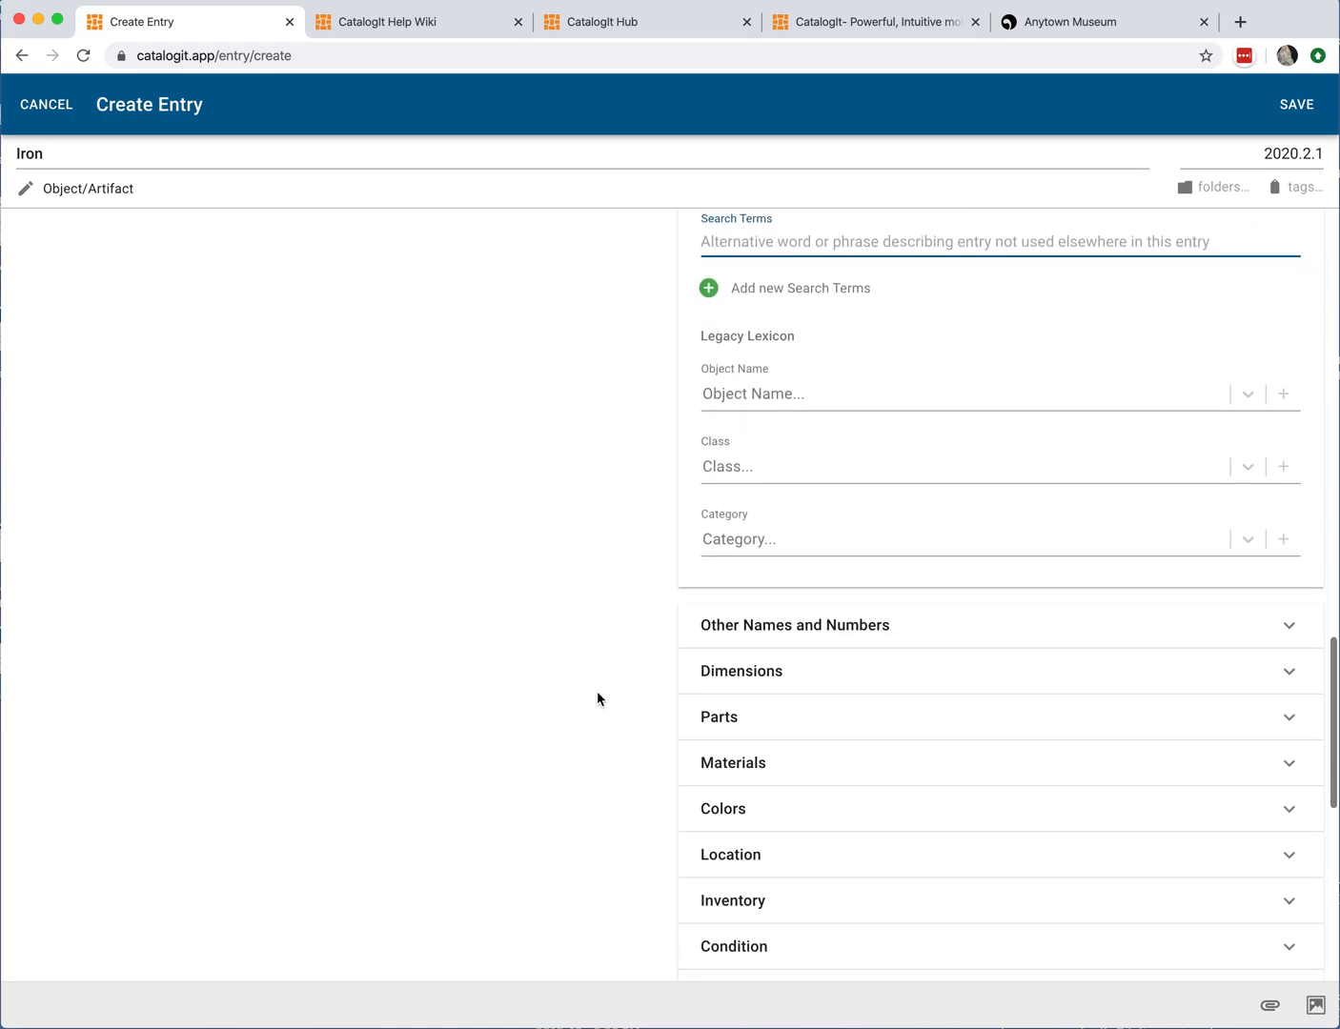
scroll(676, 409, "up", 1)
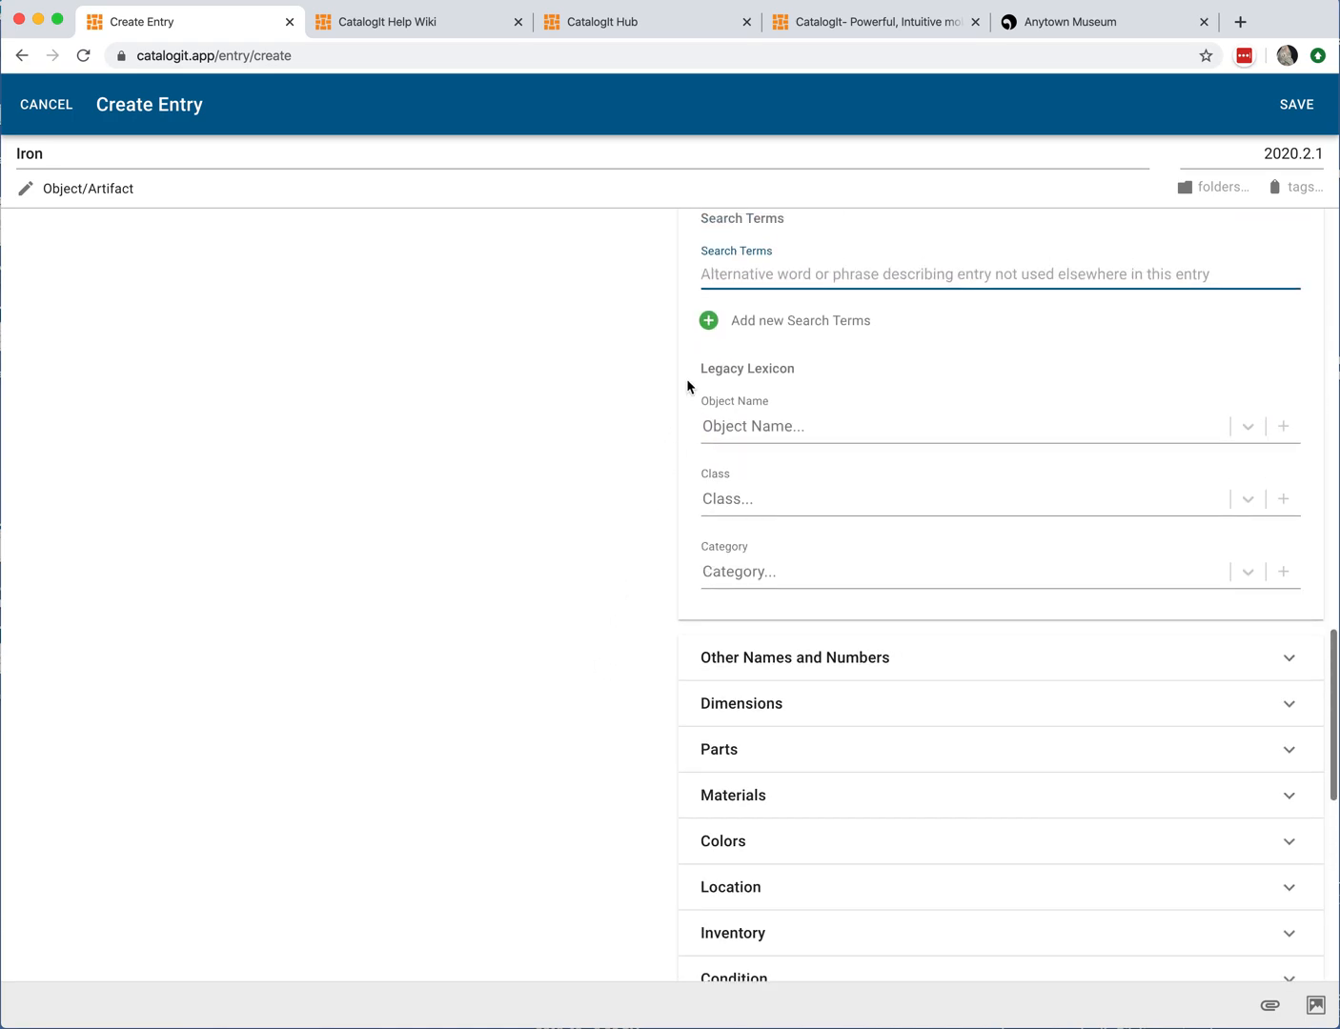
left_click(707, 420)
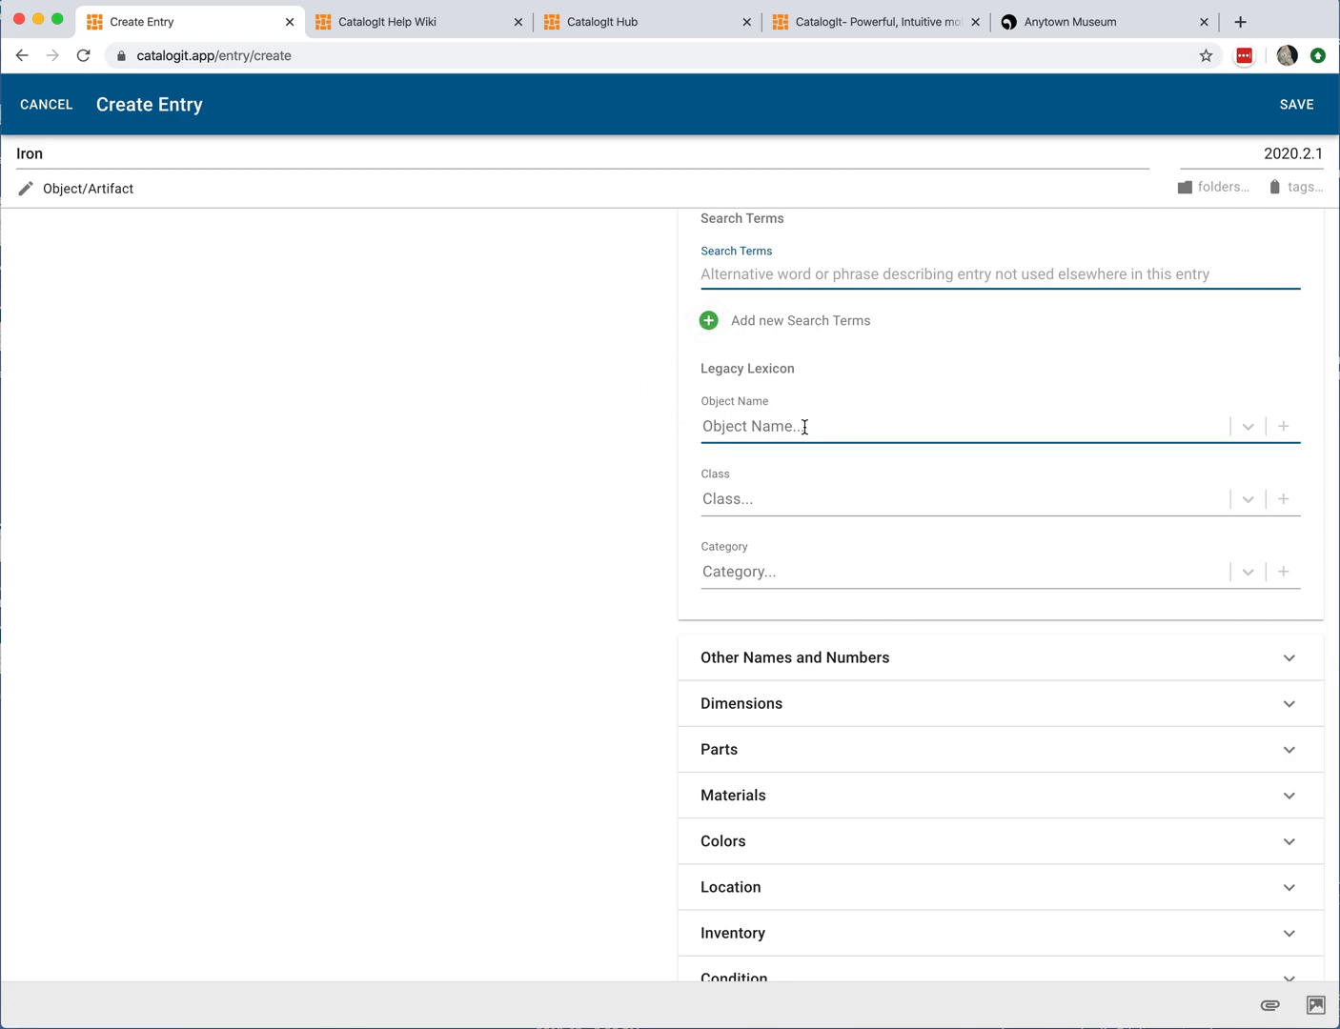
scroll(587, 495, "down", 5)
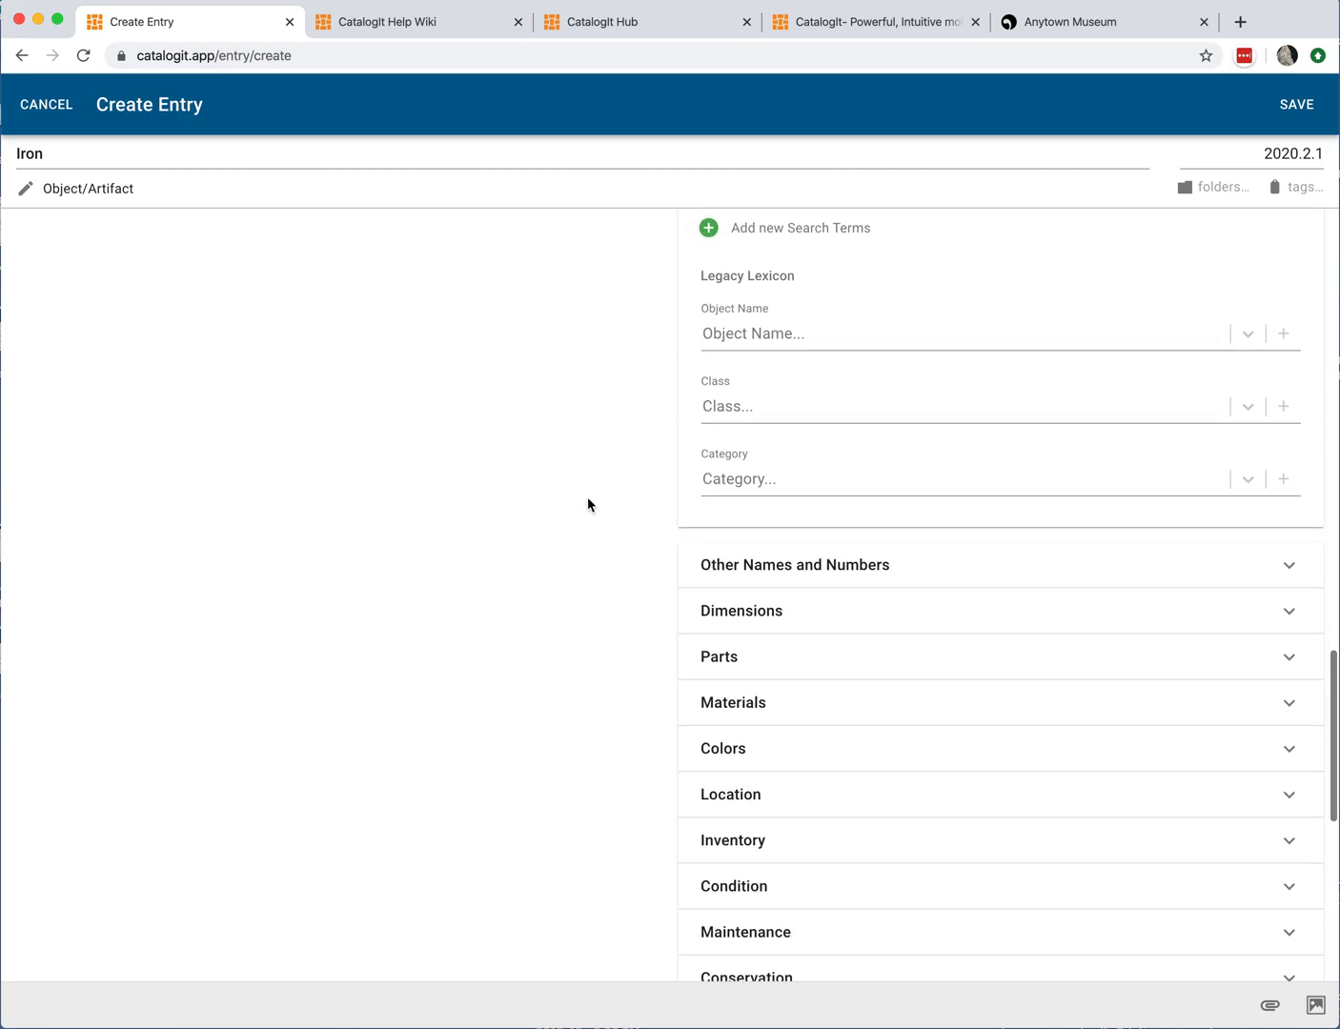
Step: Open and review the Other Names and Numbers section's fields
scroll(582, 506, "down", 1)
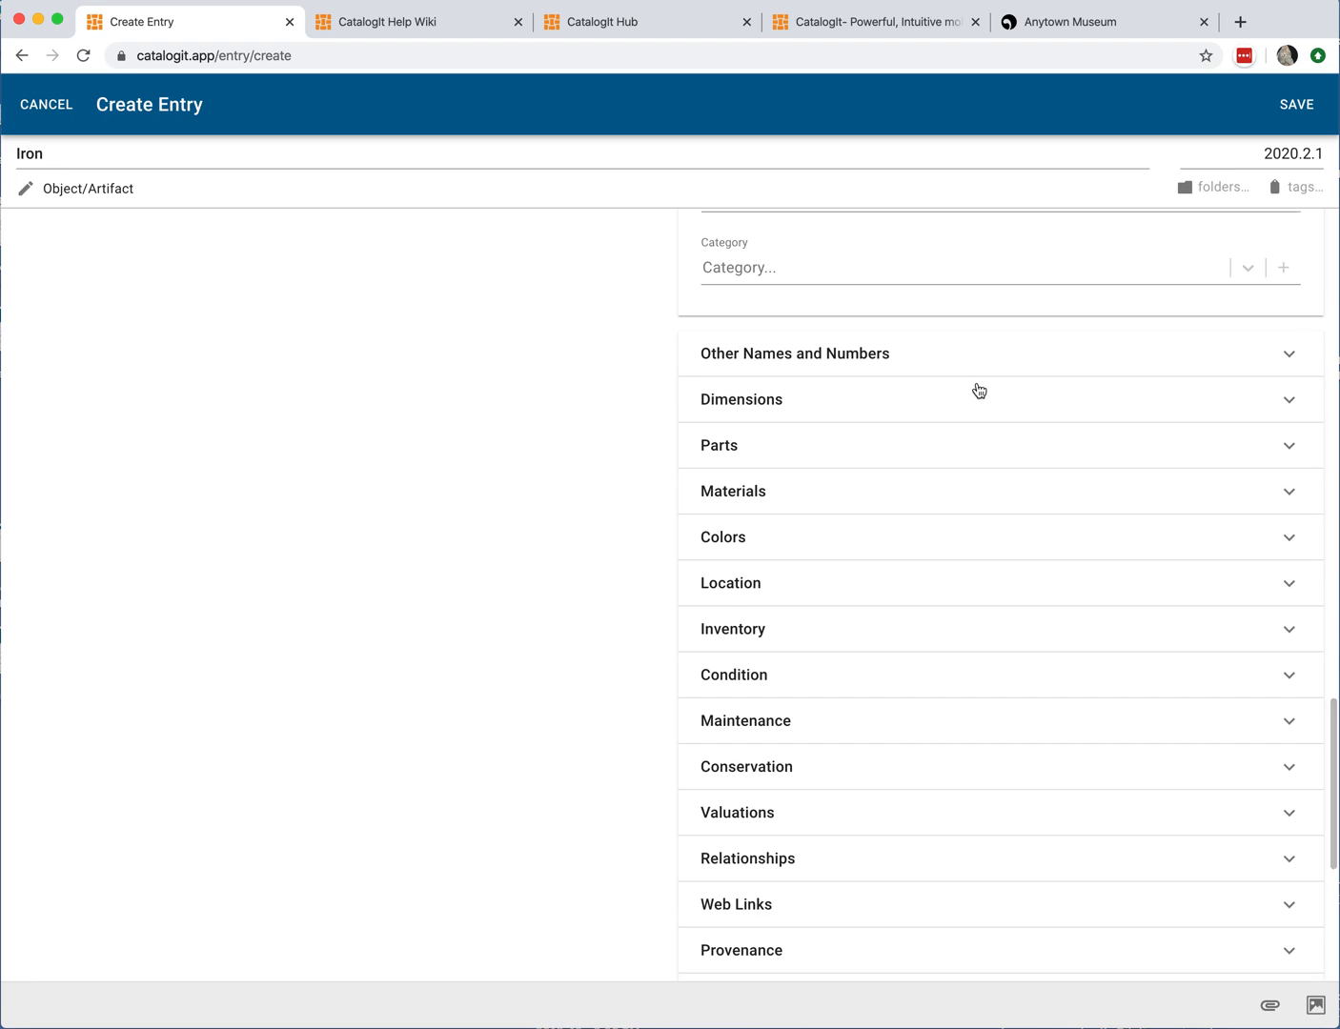
left_click(905, 355)
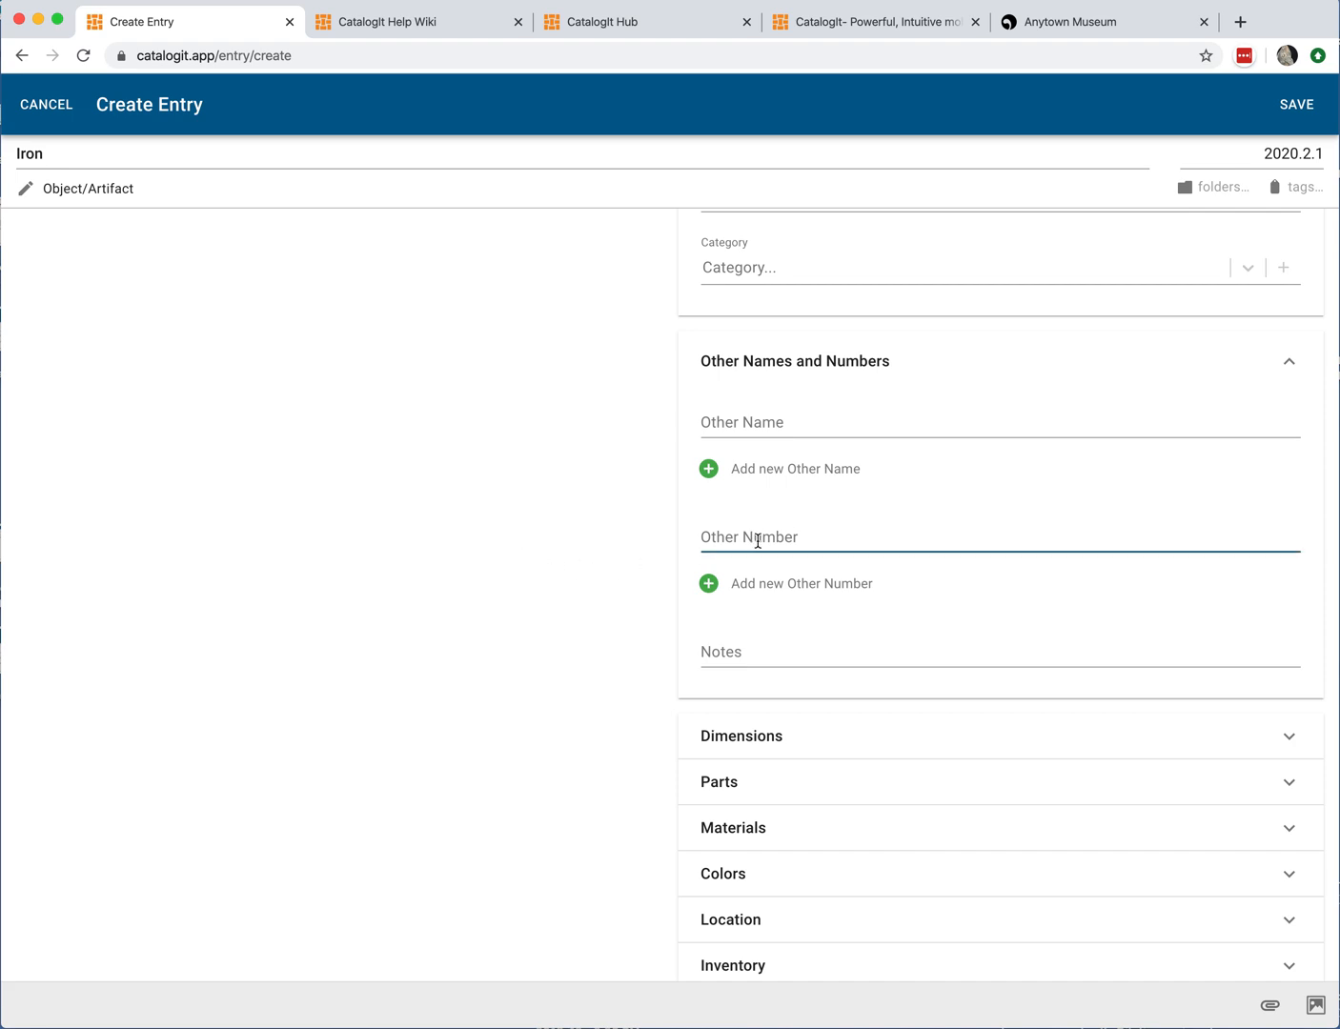
left_click(846, 537)
left_click(652, 548)
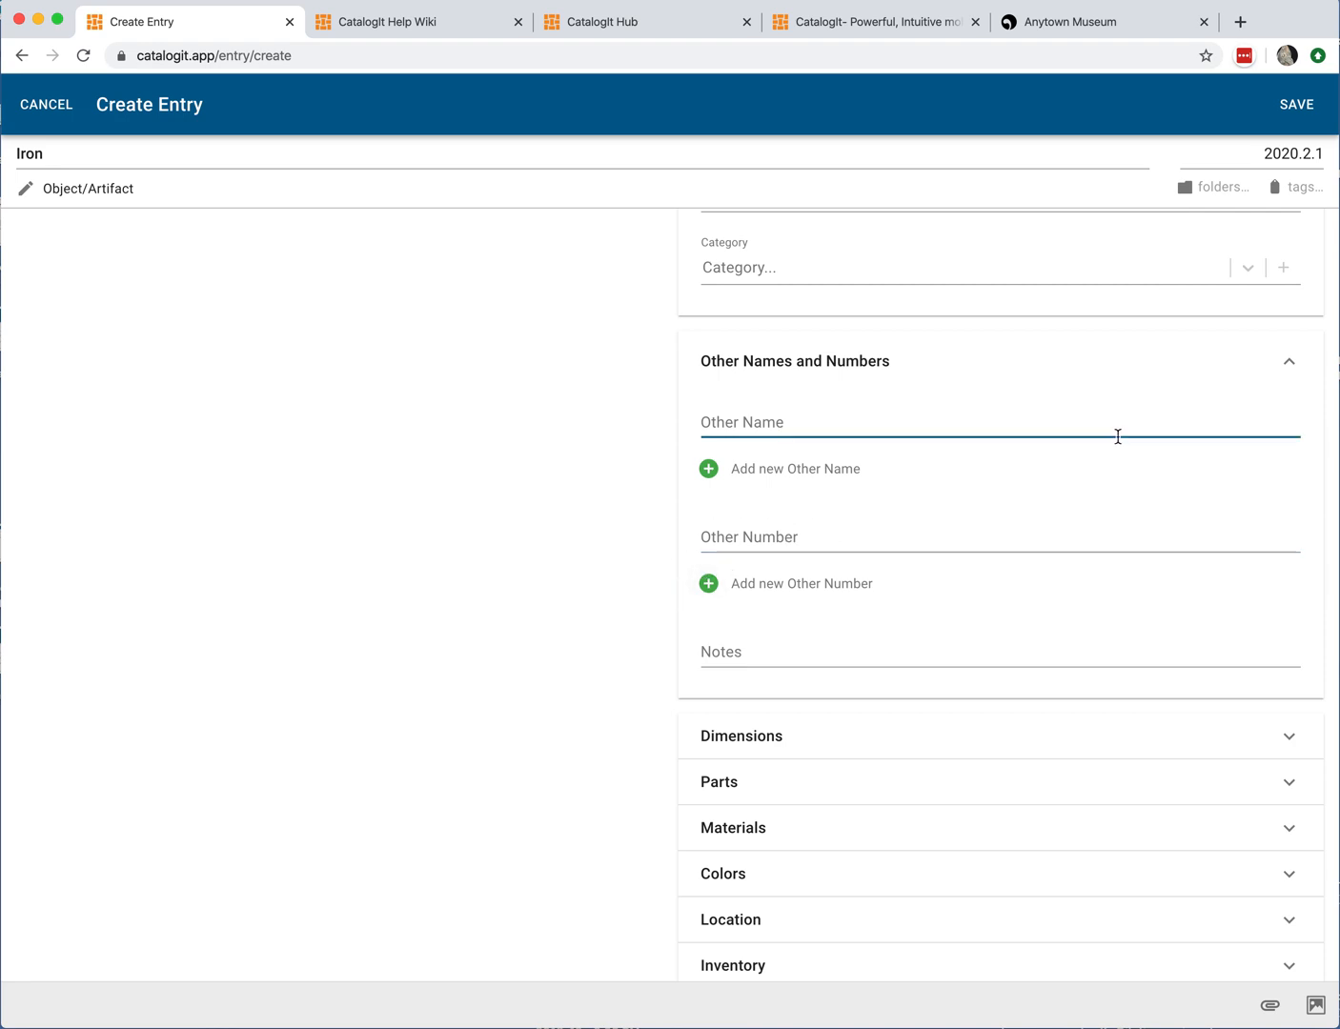
left_click(1292, 366)
Step: Open and review the Dimensions section's measurement fields
left_click(802, 414)
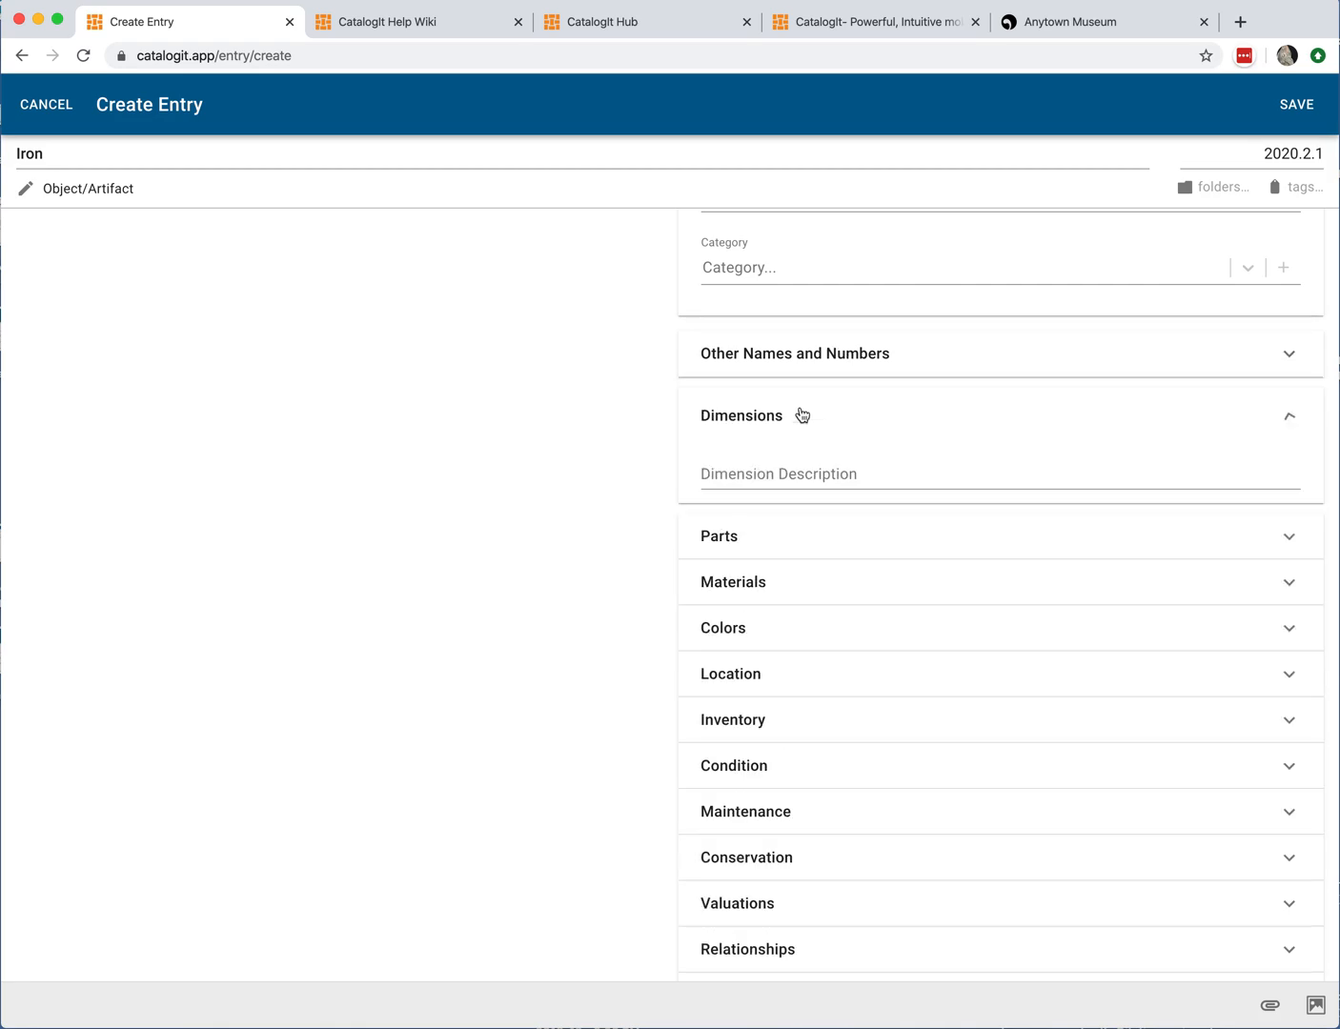
scroll(547, 574, "down", 3)
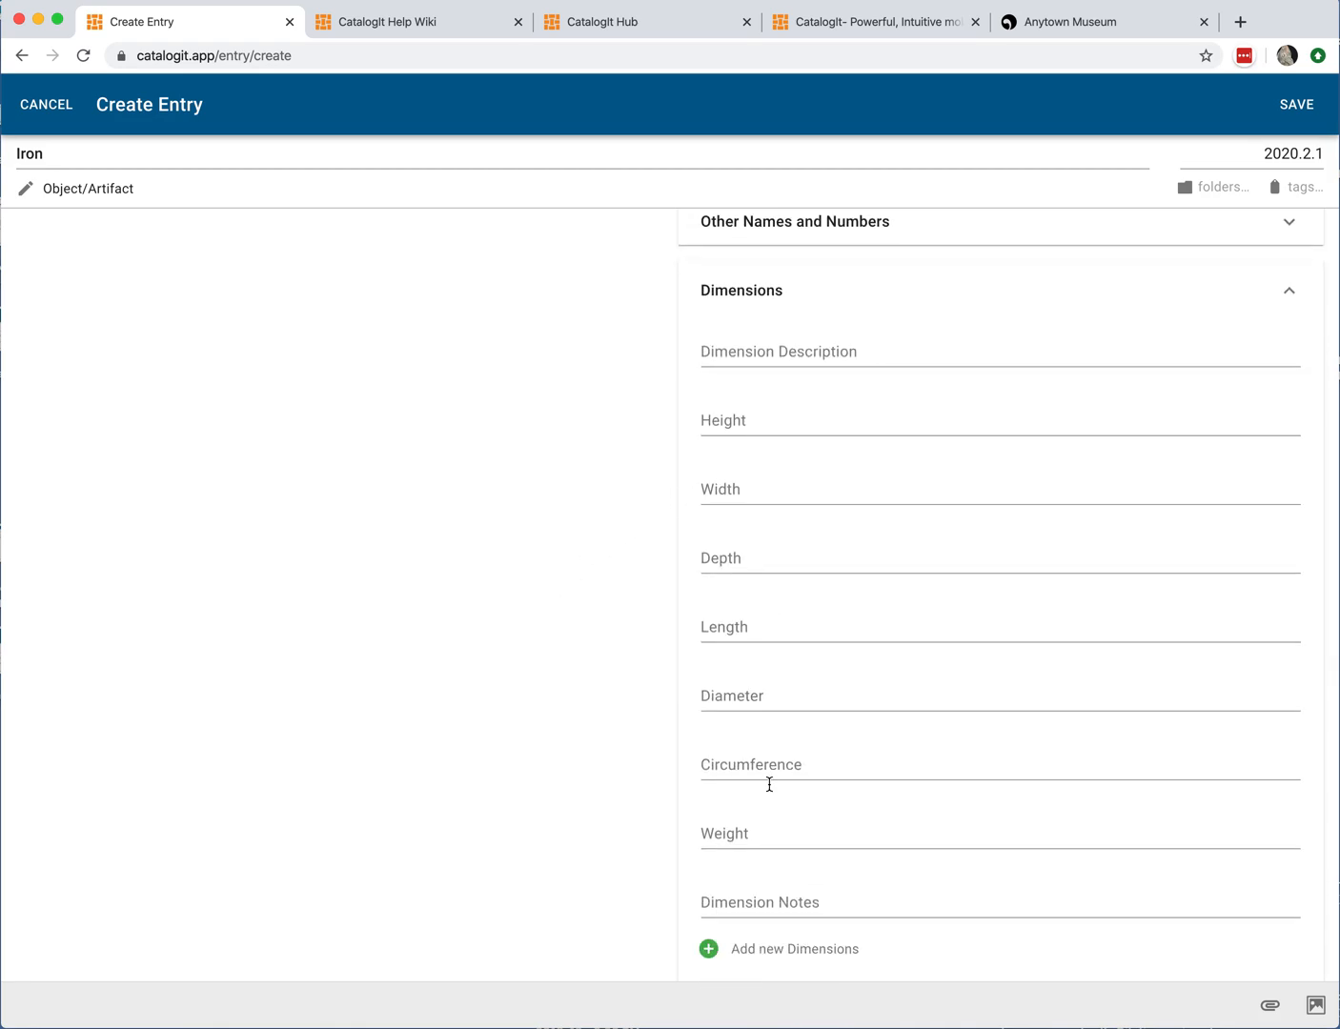
scroll(762, 887, "down", 2)
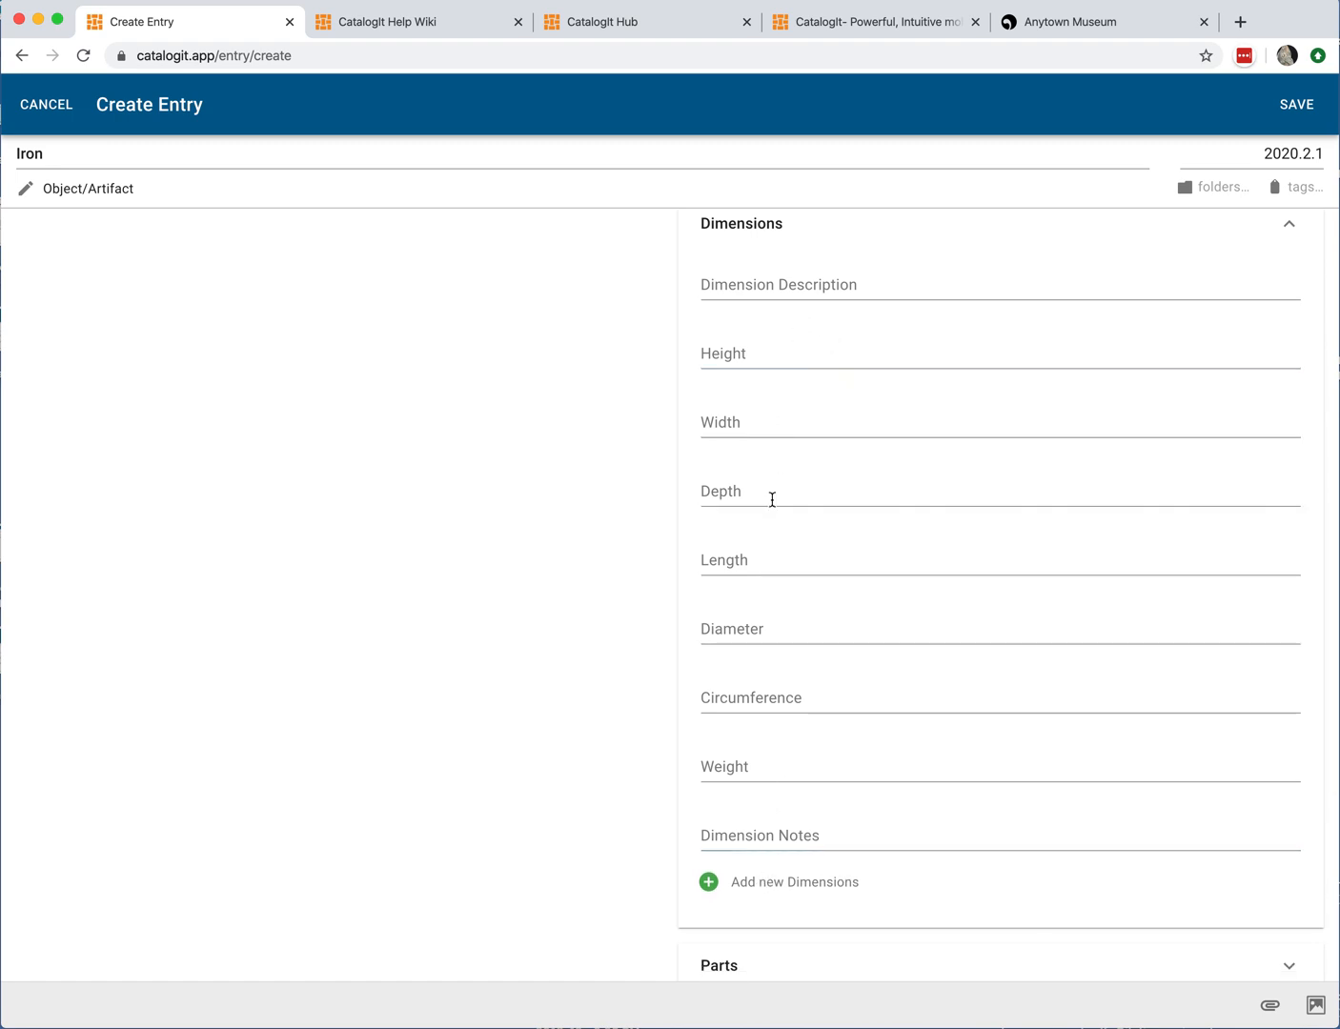
left_click(799, 288)
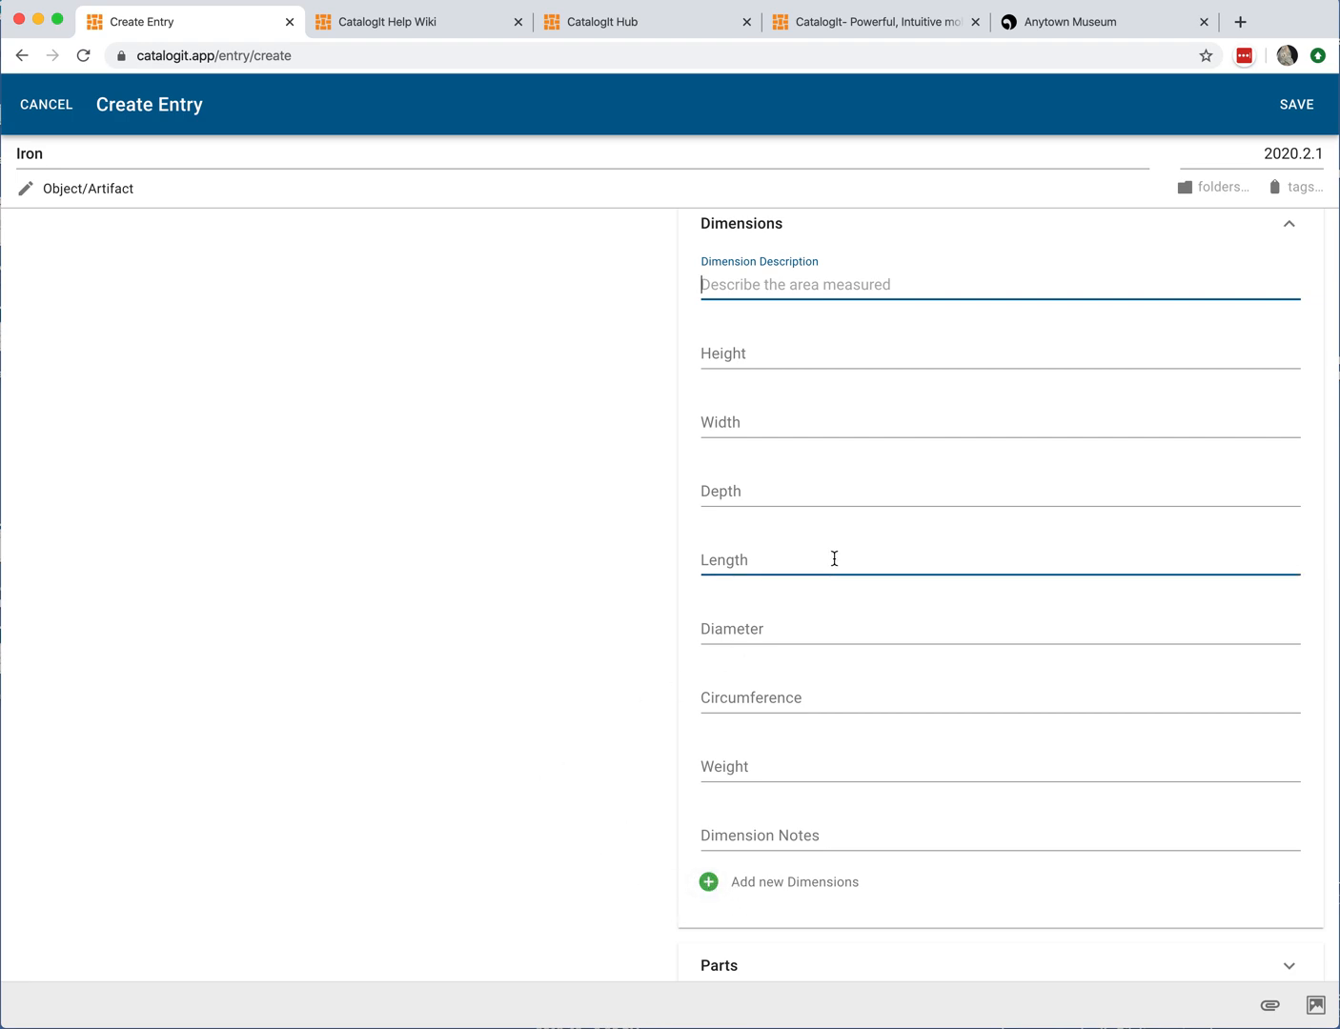
scroll(834, 558, "up", 3)
left_click(1293, 374)
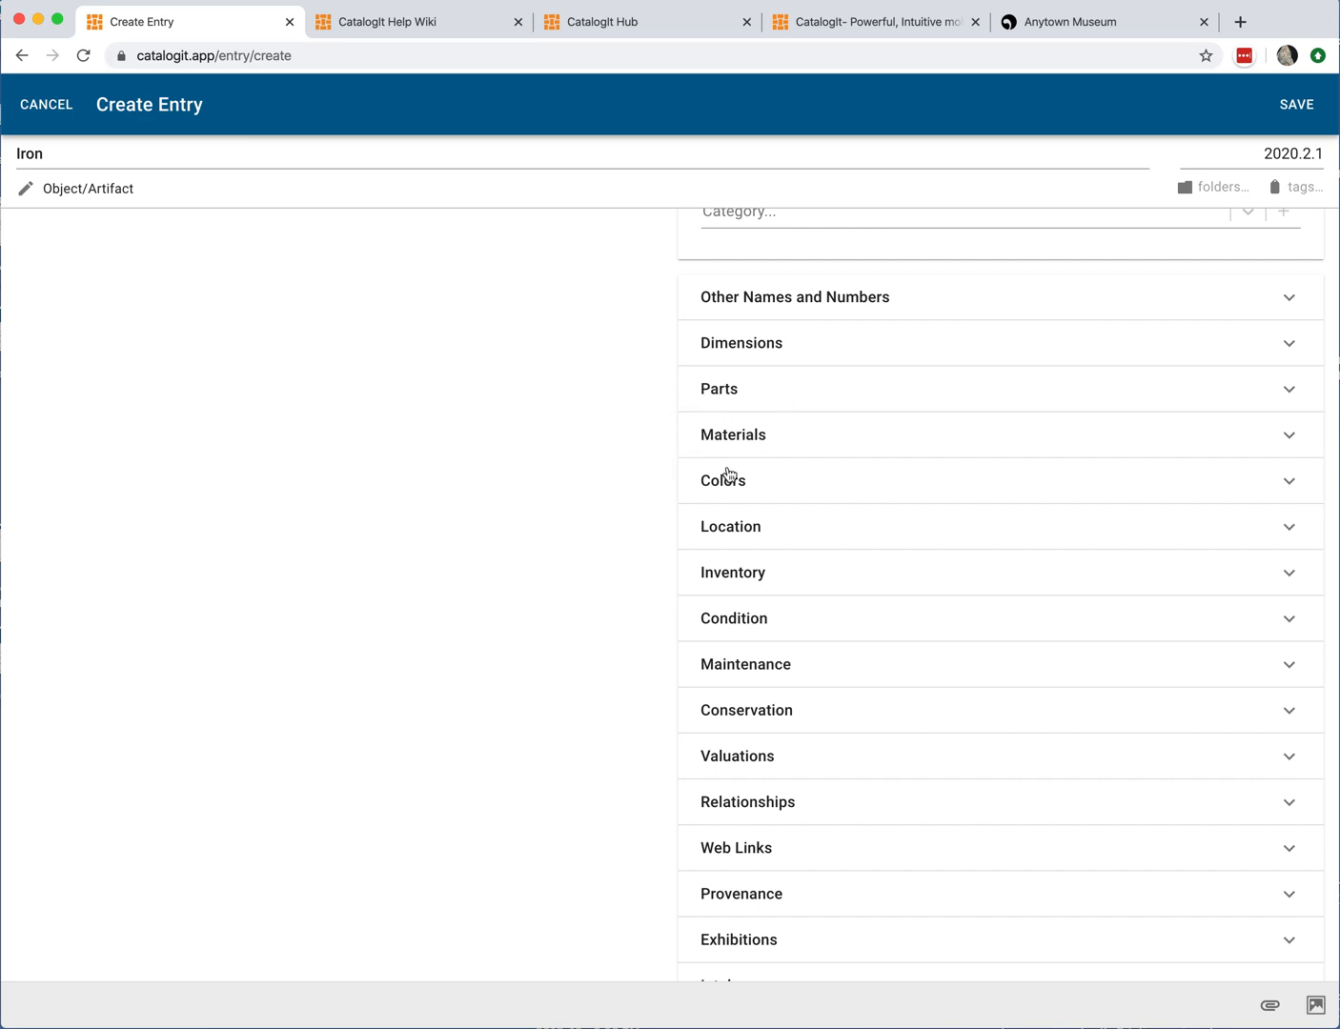
Step: Open the Location section and review its Current Location and Storage Location fields
left_click(741, 539)
scroll(586, 572, "down", 5)
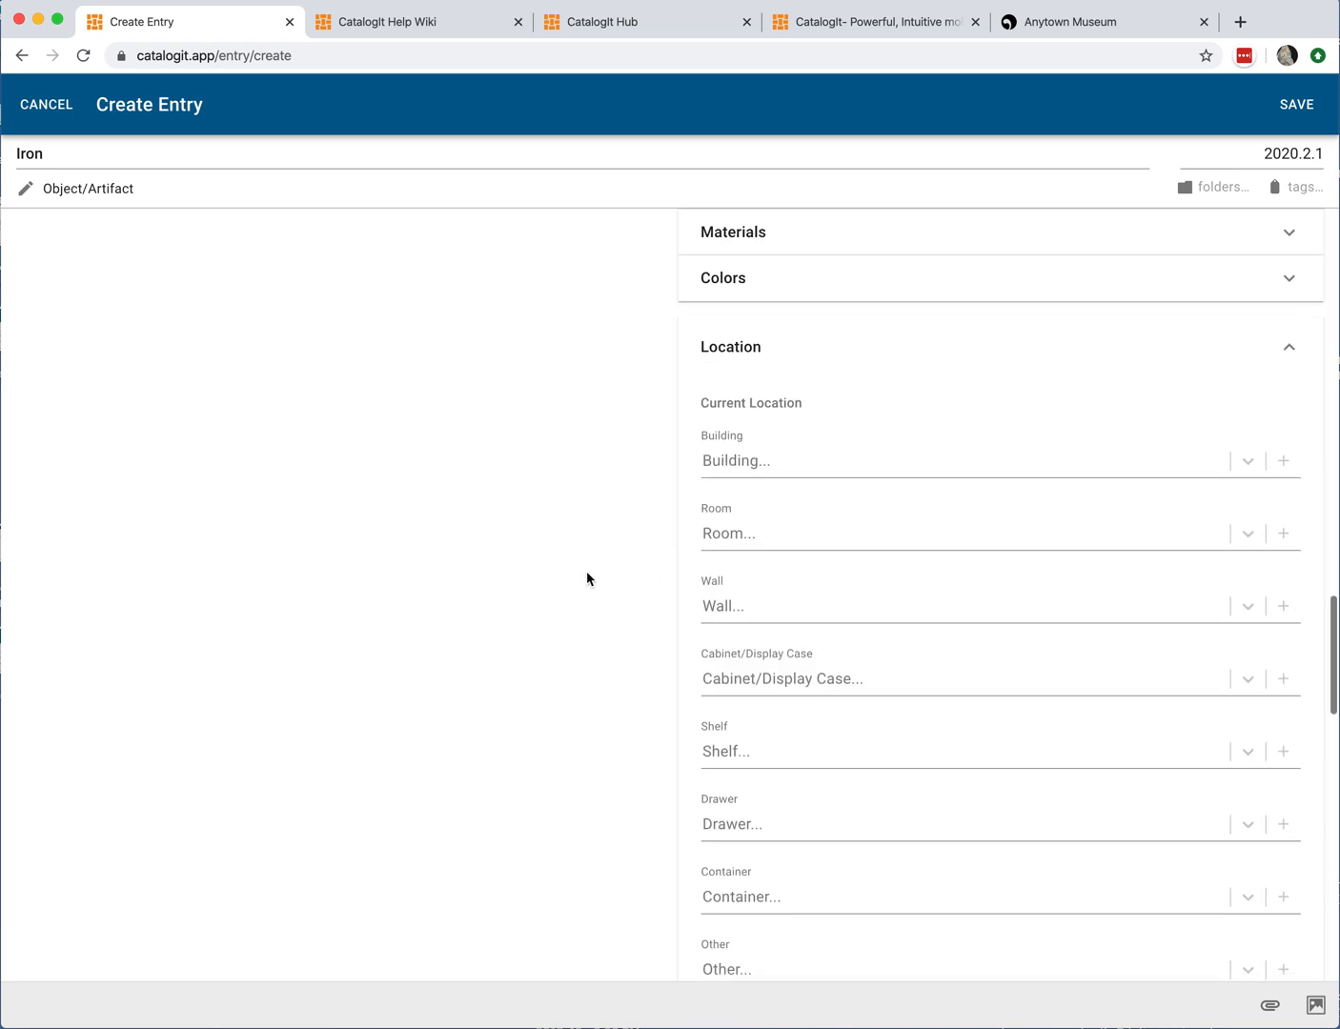
scroll(586, 572, "down", 5)
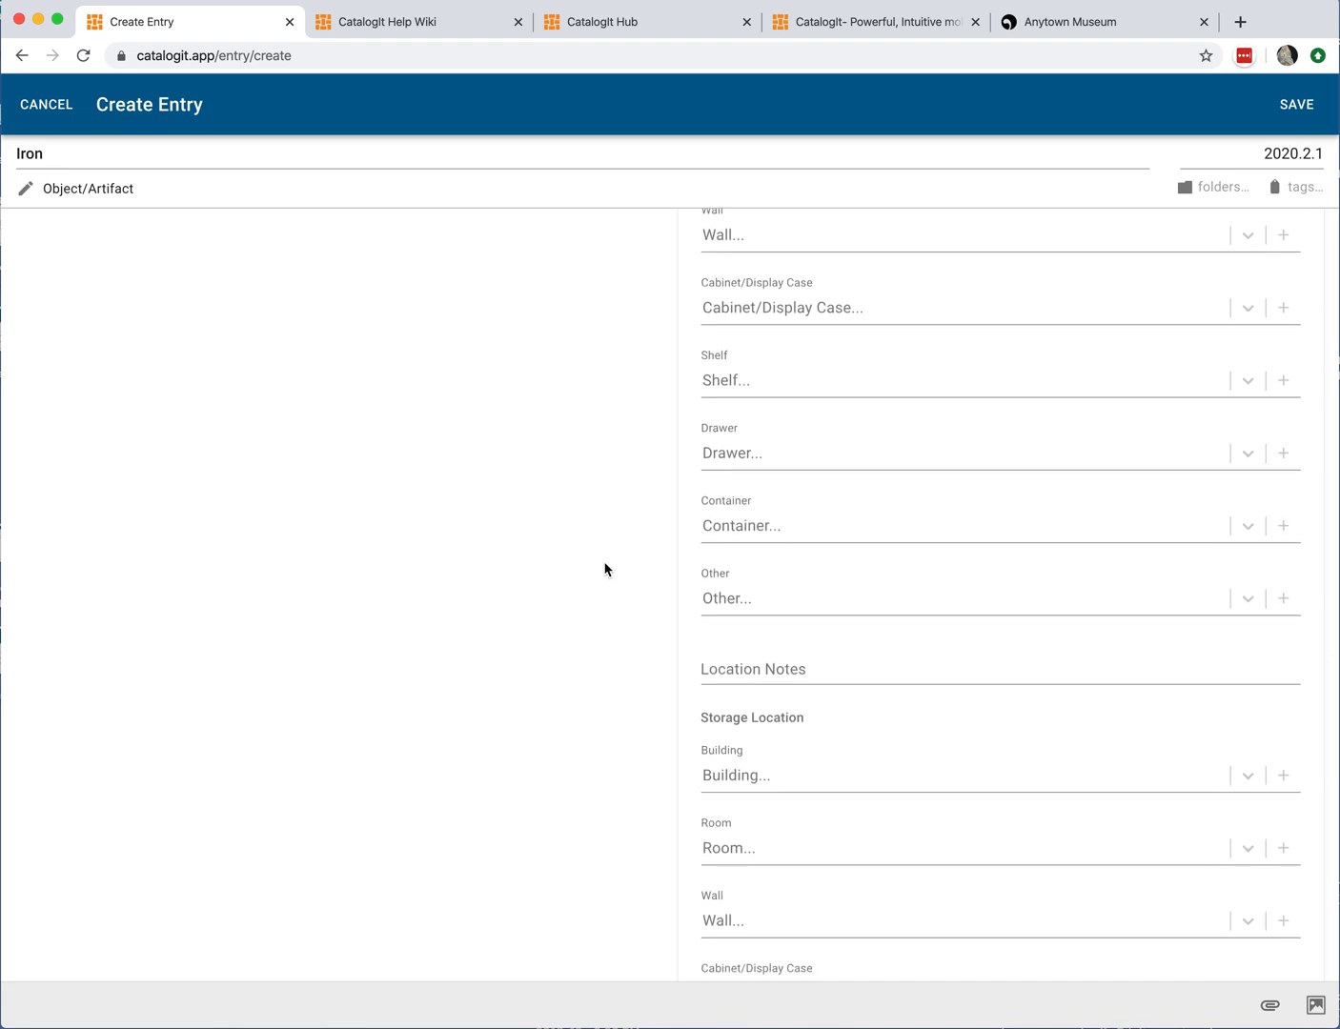
scroll(604, 569, "up", 3)
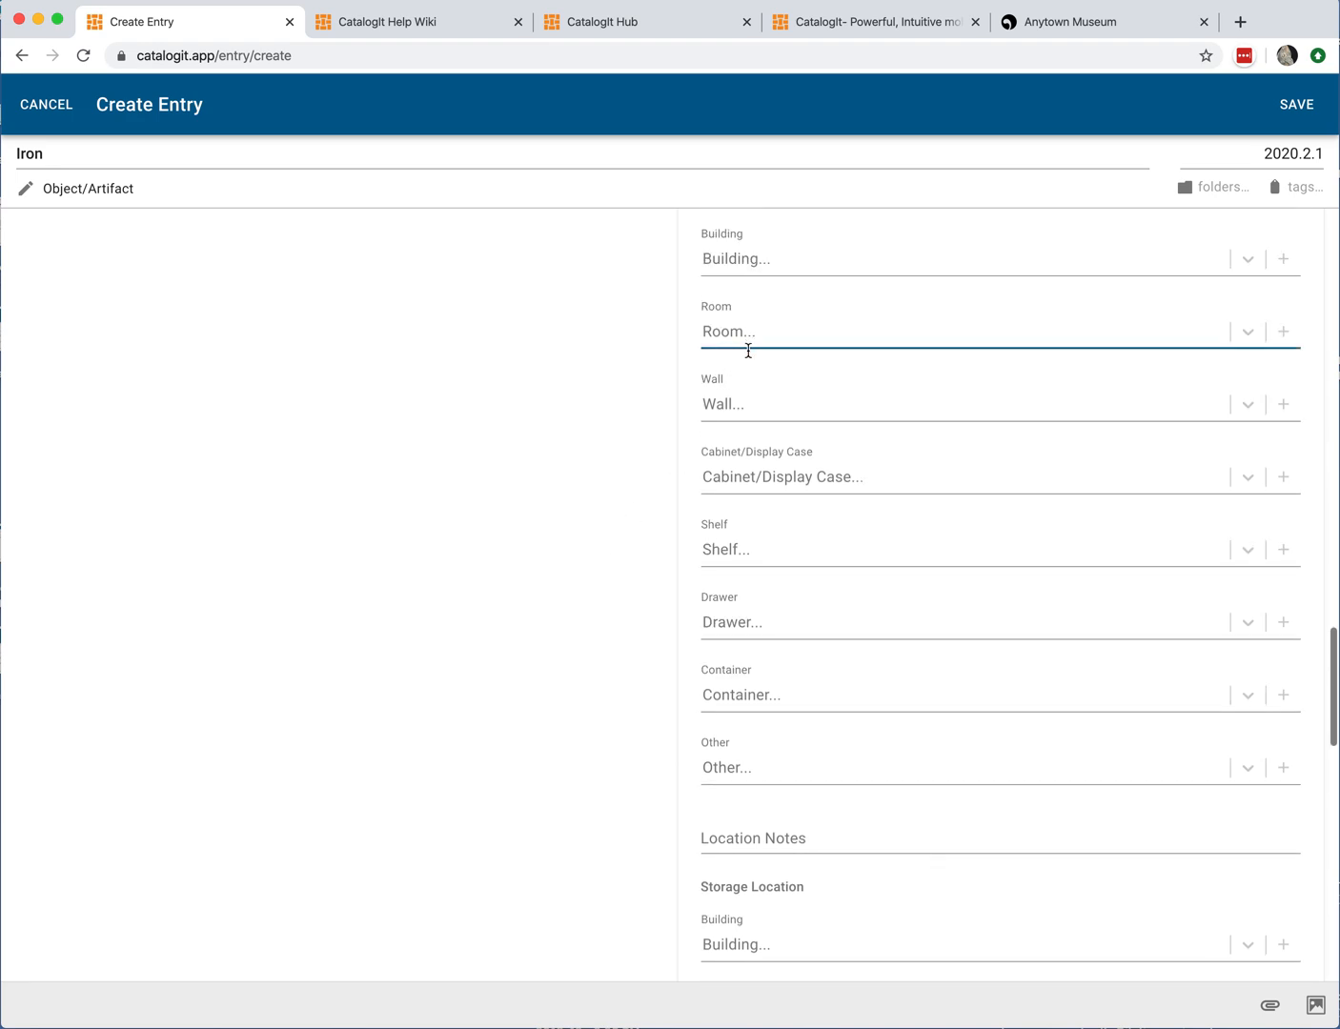
scroll(749, 351, "up", 2)
scroll(740, 429, "down", 5)
scroll(762, 539, "down", 3)
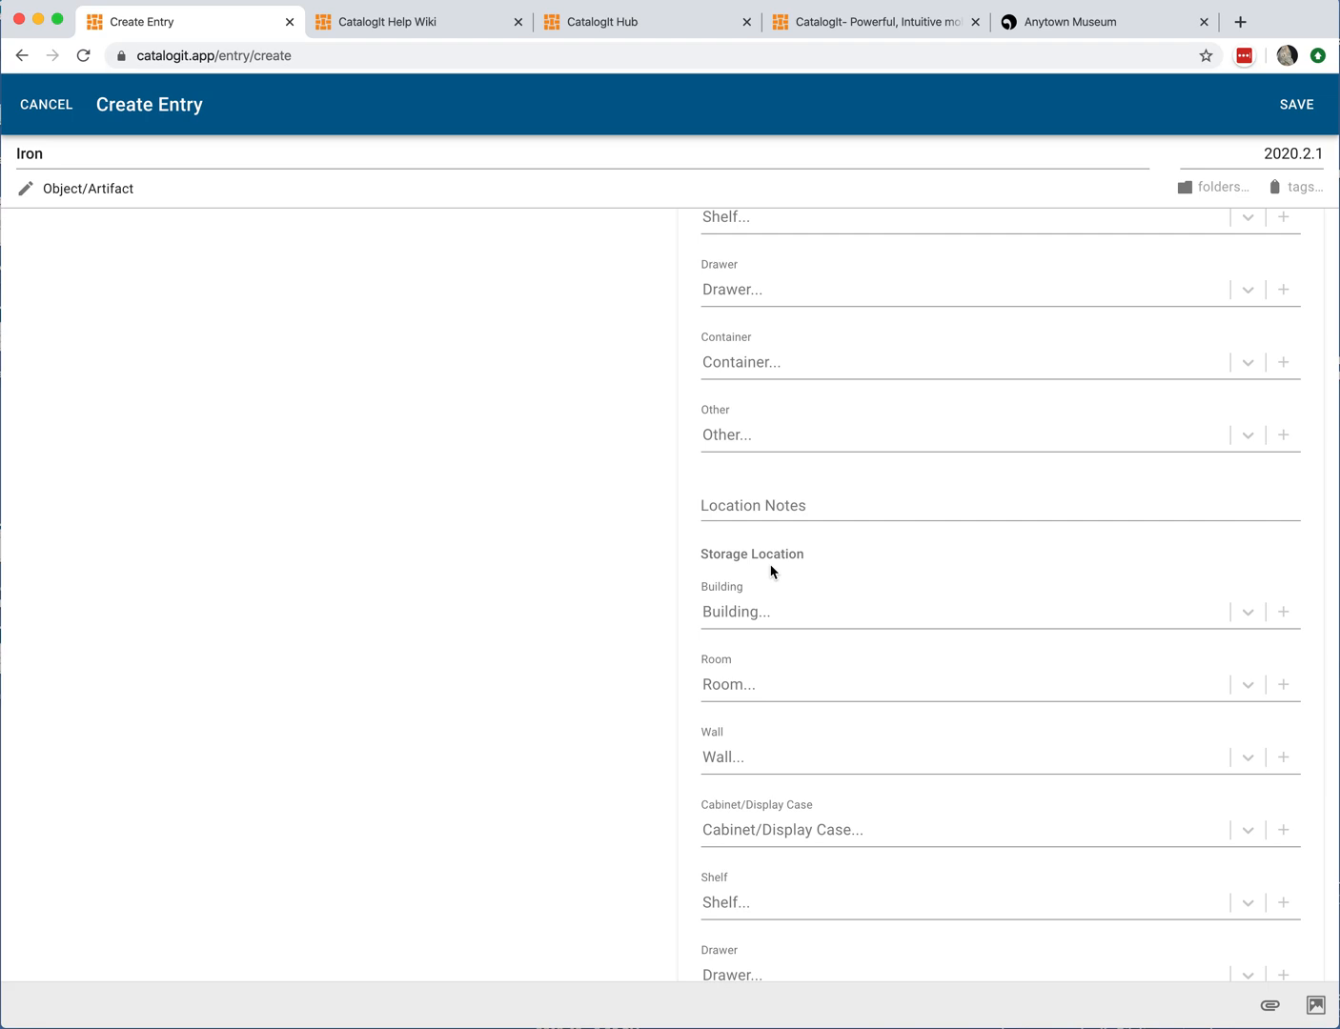
scroll(772, 570, "down", 1)
left_click(737, 555)
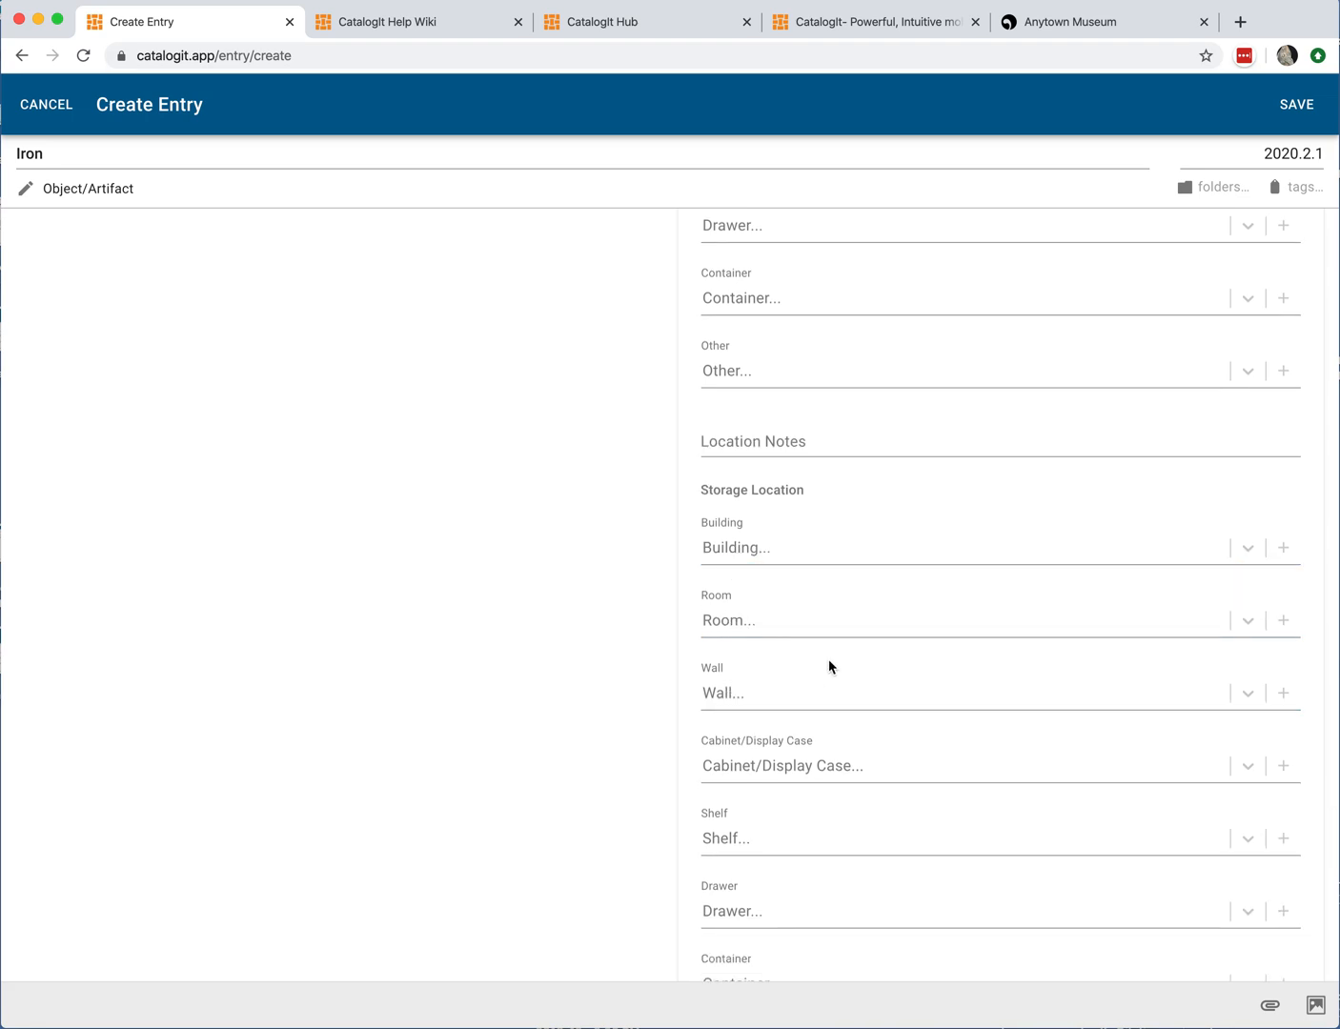
scroll(826, 656, "down", 2)
scroll(825, 648, "down", 2)
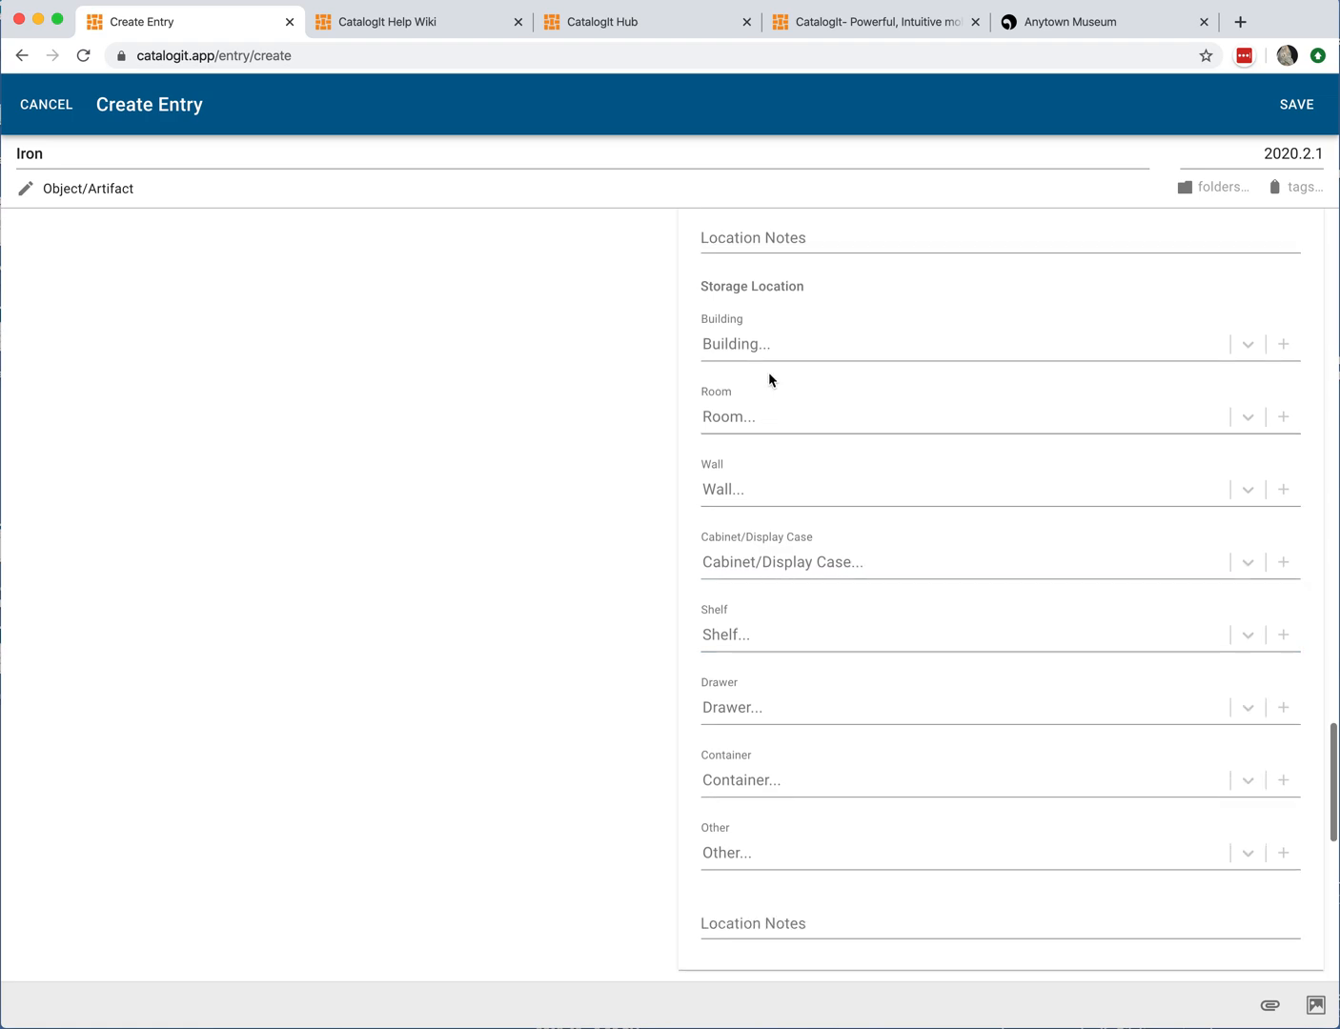
Step: Set the Storage Location to Building Museum Main, Room Basement and Shelf 13, then collapse the Location section
left_click(774, 343)
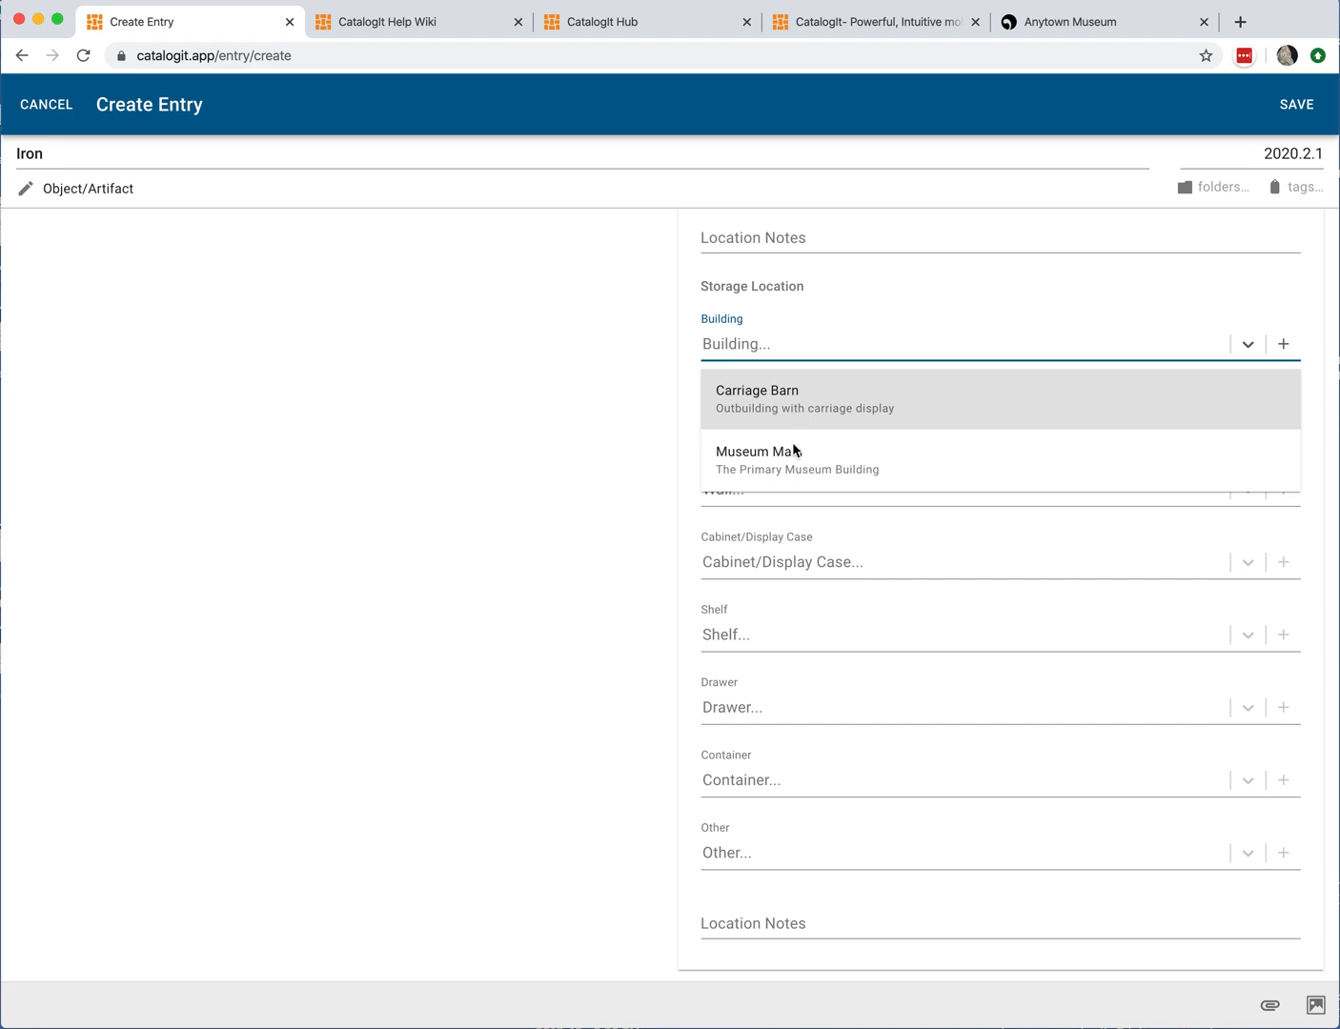
left_click(795, 455)
left_click(793, 416)
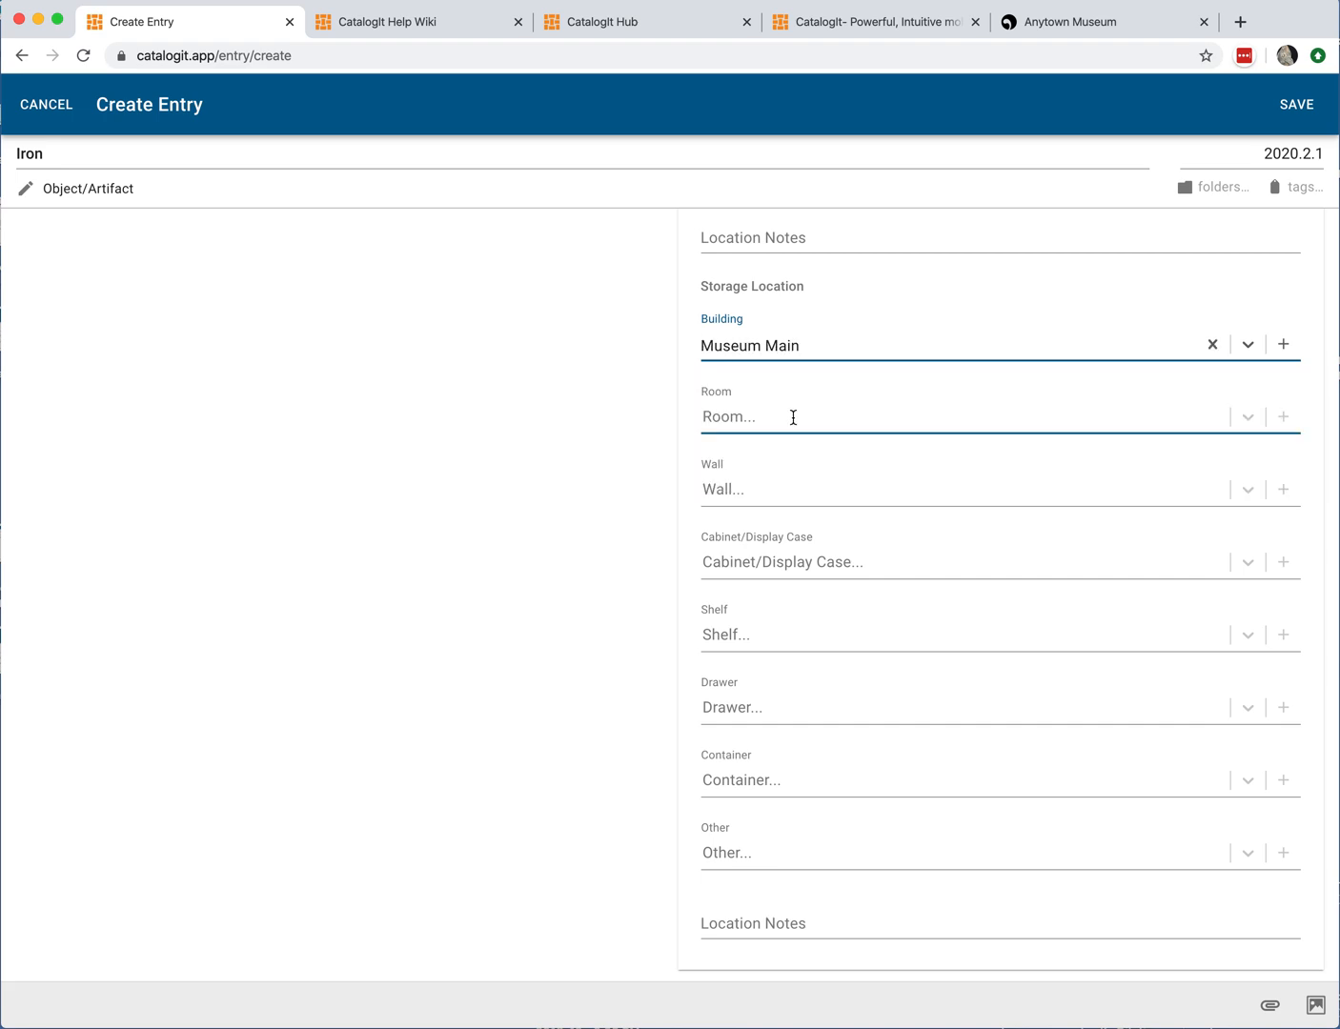
left_click(774, 467)
left_click(757, 630)
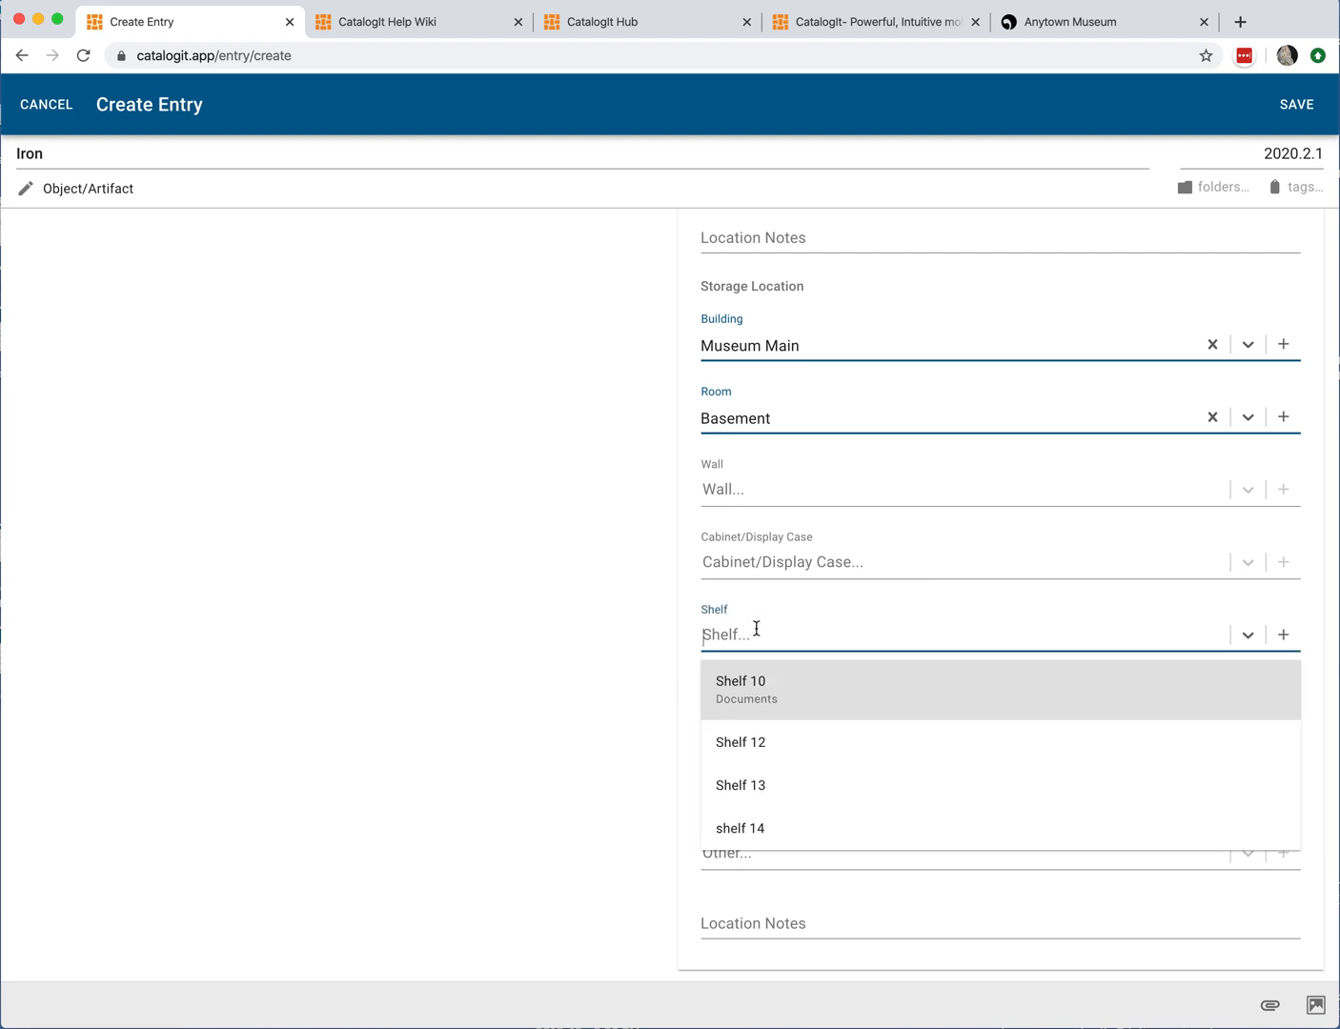
left_click(768, 785)
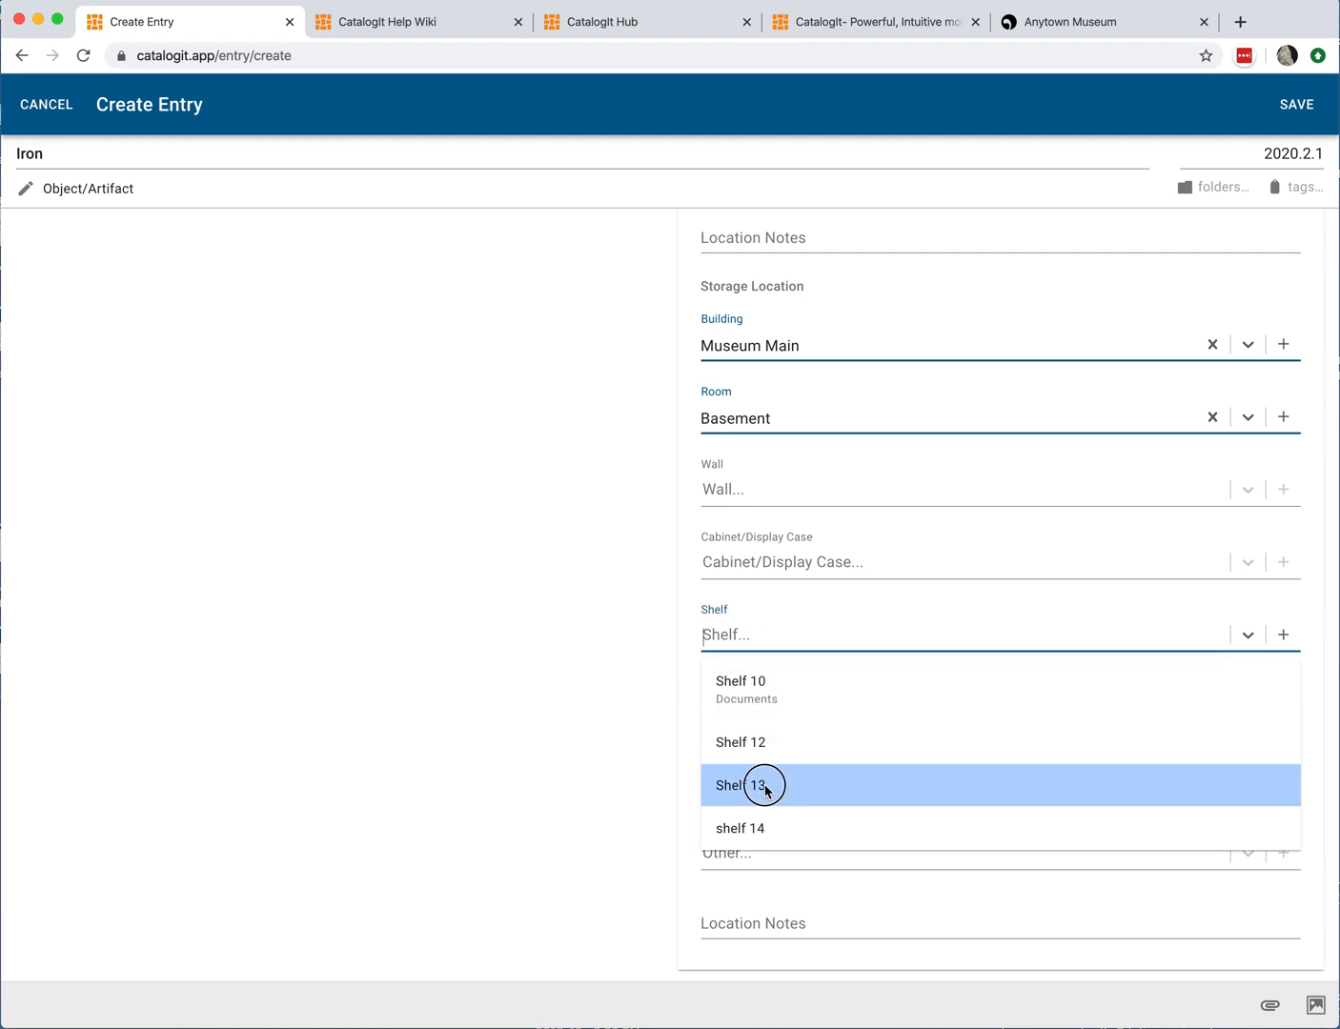
scroll(547, 727, "down", 2)
scroll(547, 734, "down", 1)
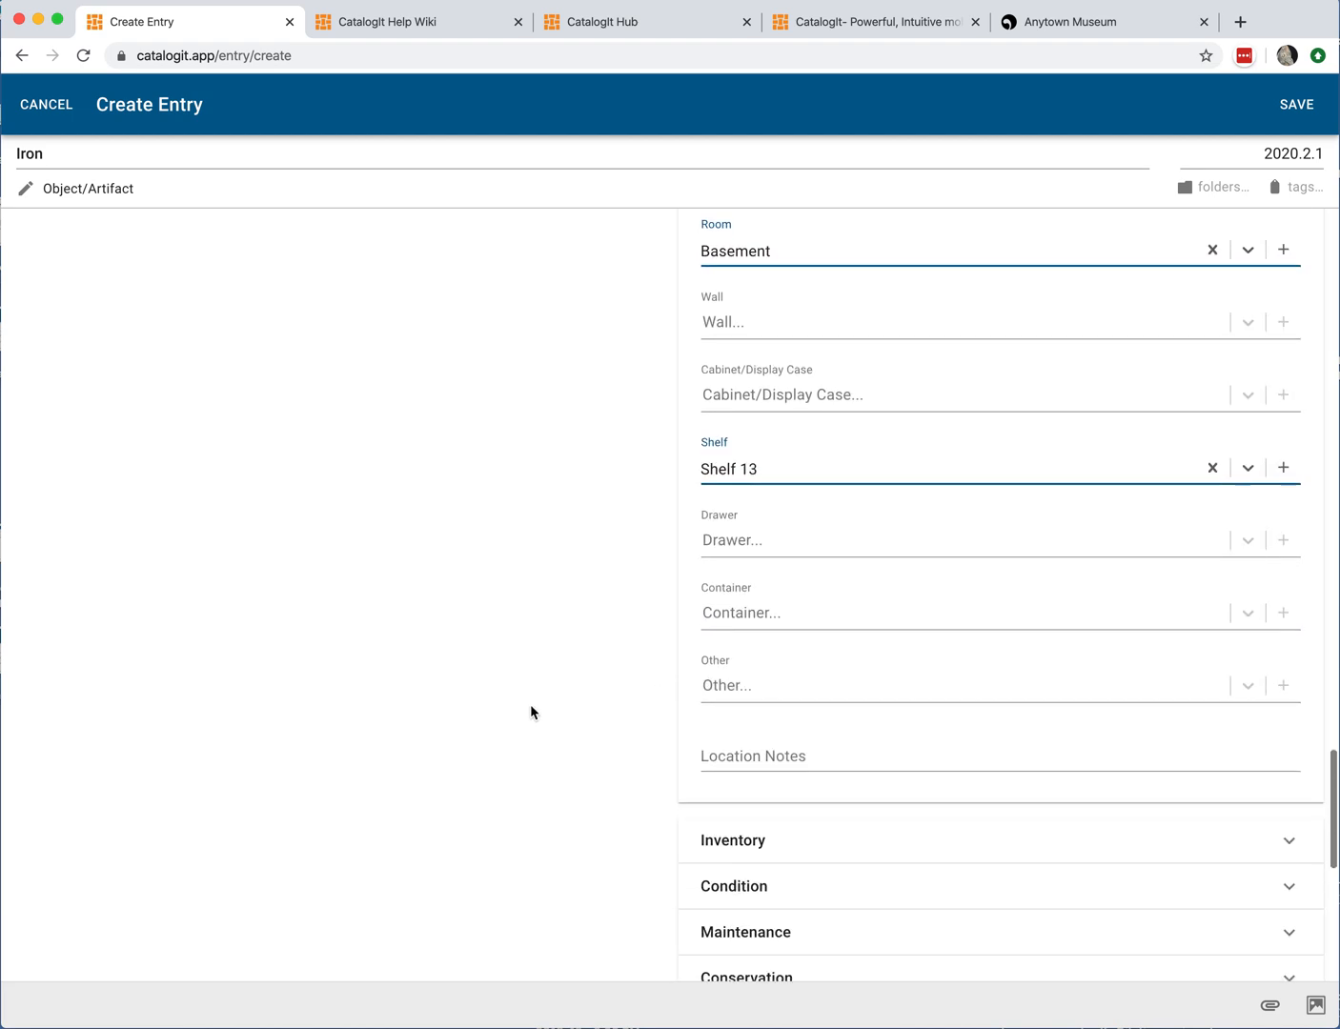
left_click(722, 673)
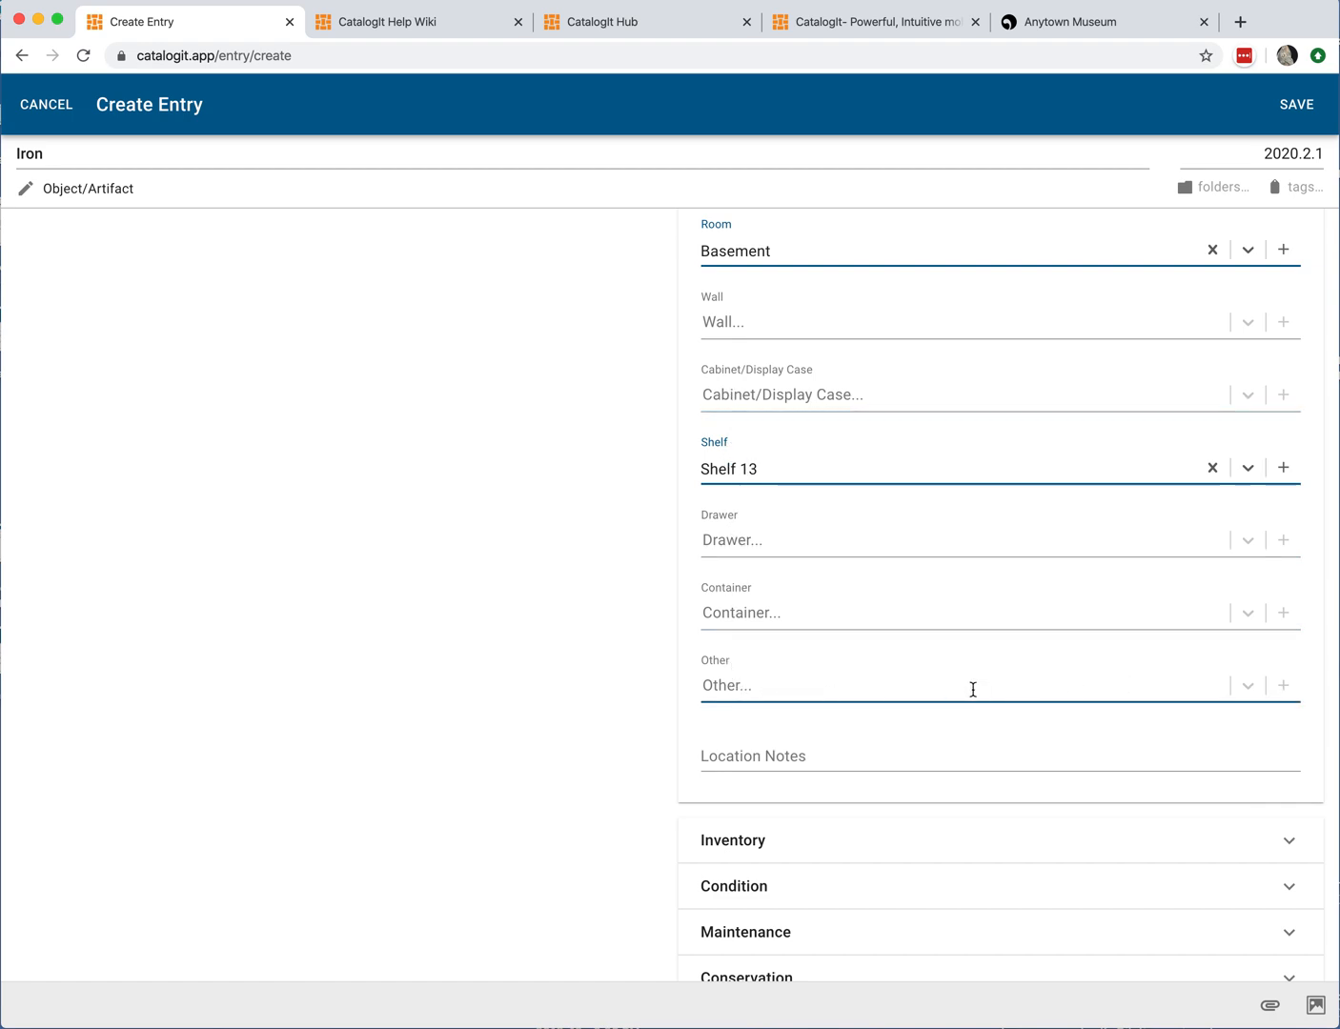
scroll(625, 689, "down", 3)
scroll(625, 688, "up", 5)
scroll(625, 687, "up", 10)
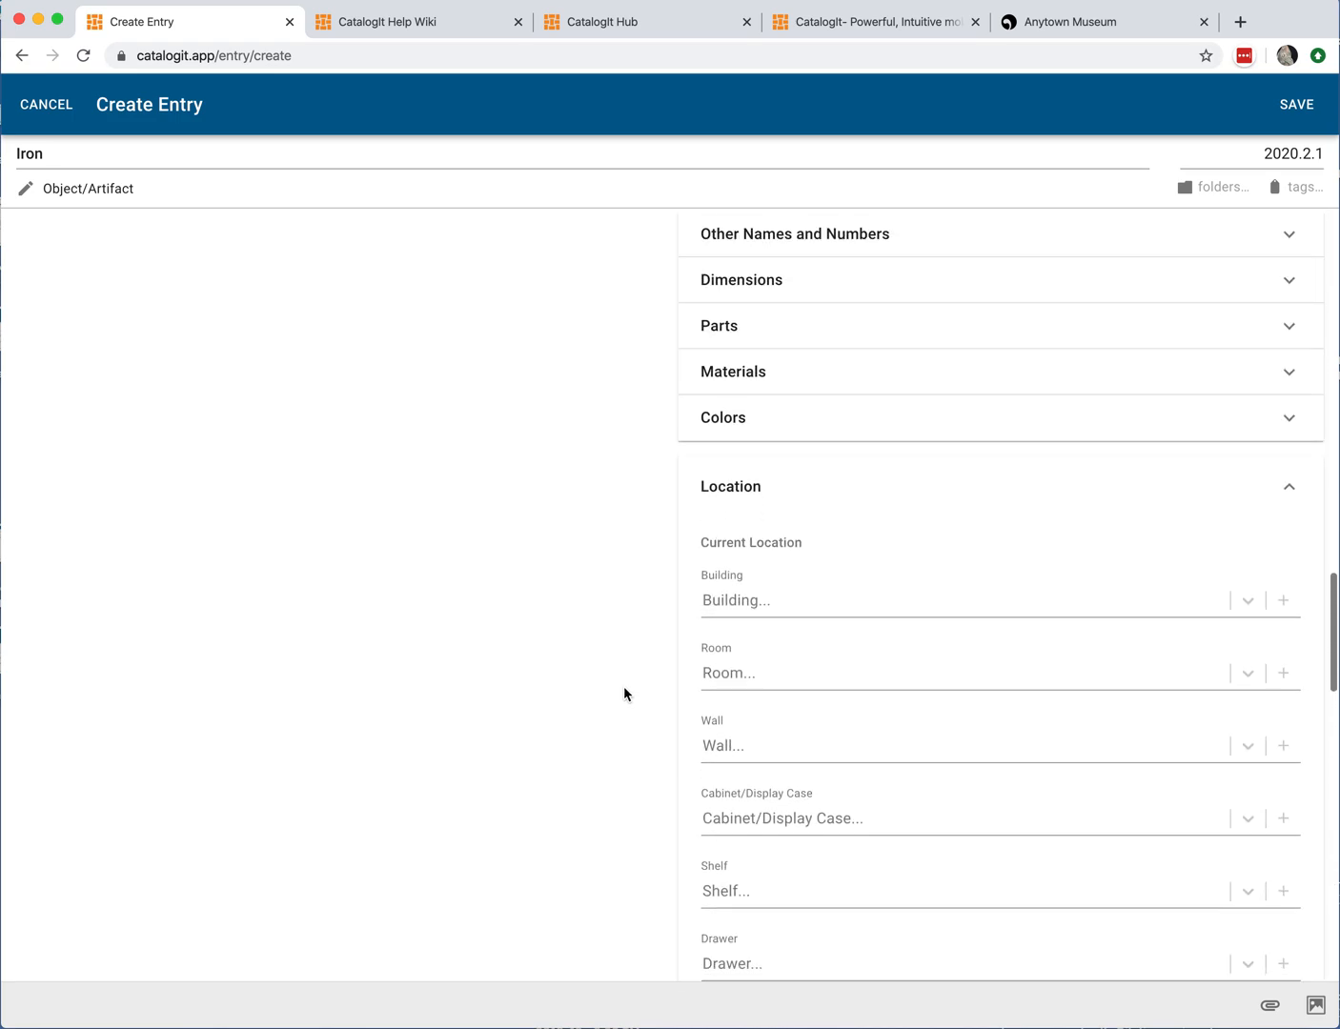
left_click(1291, 492)
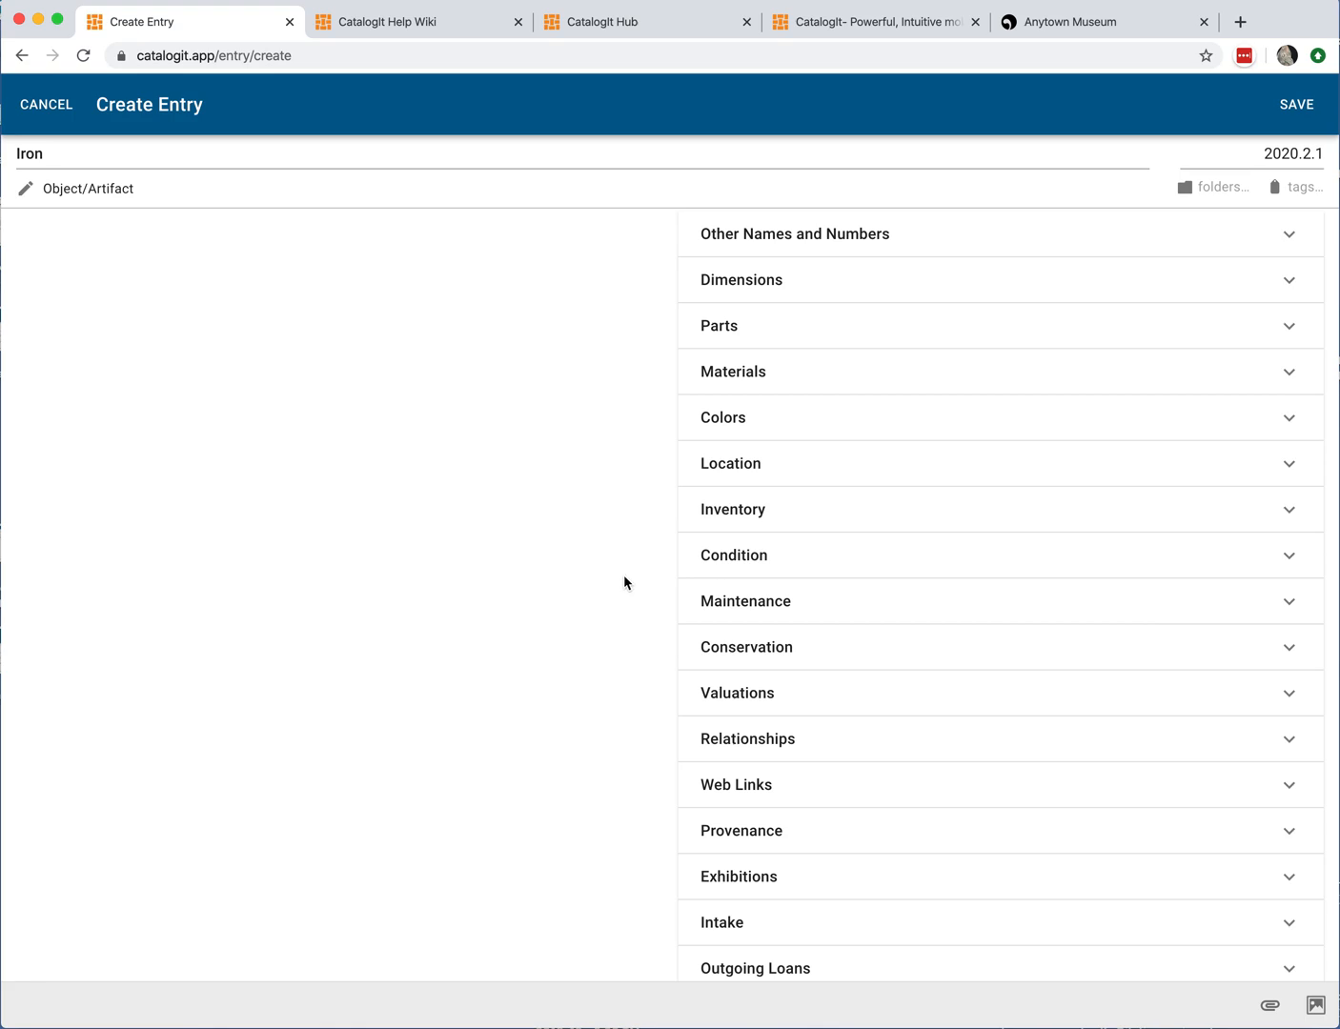
Step: In the Condition section, set Reason for Exam to At Acquisition and Overall Condition to Very Good
left_click(793, 558)
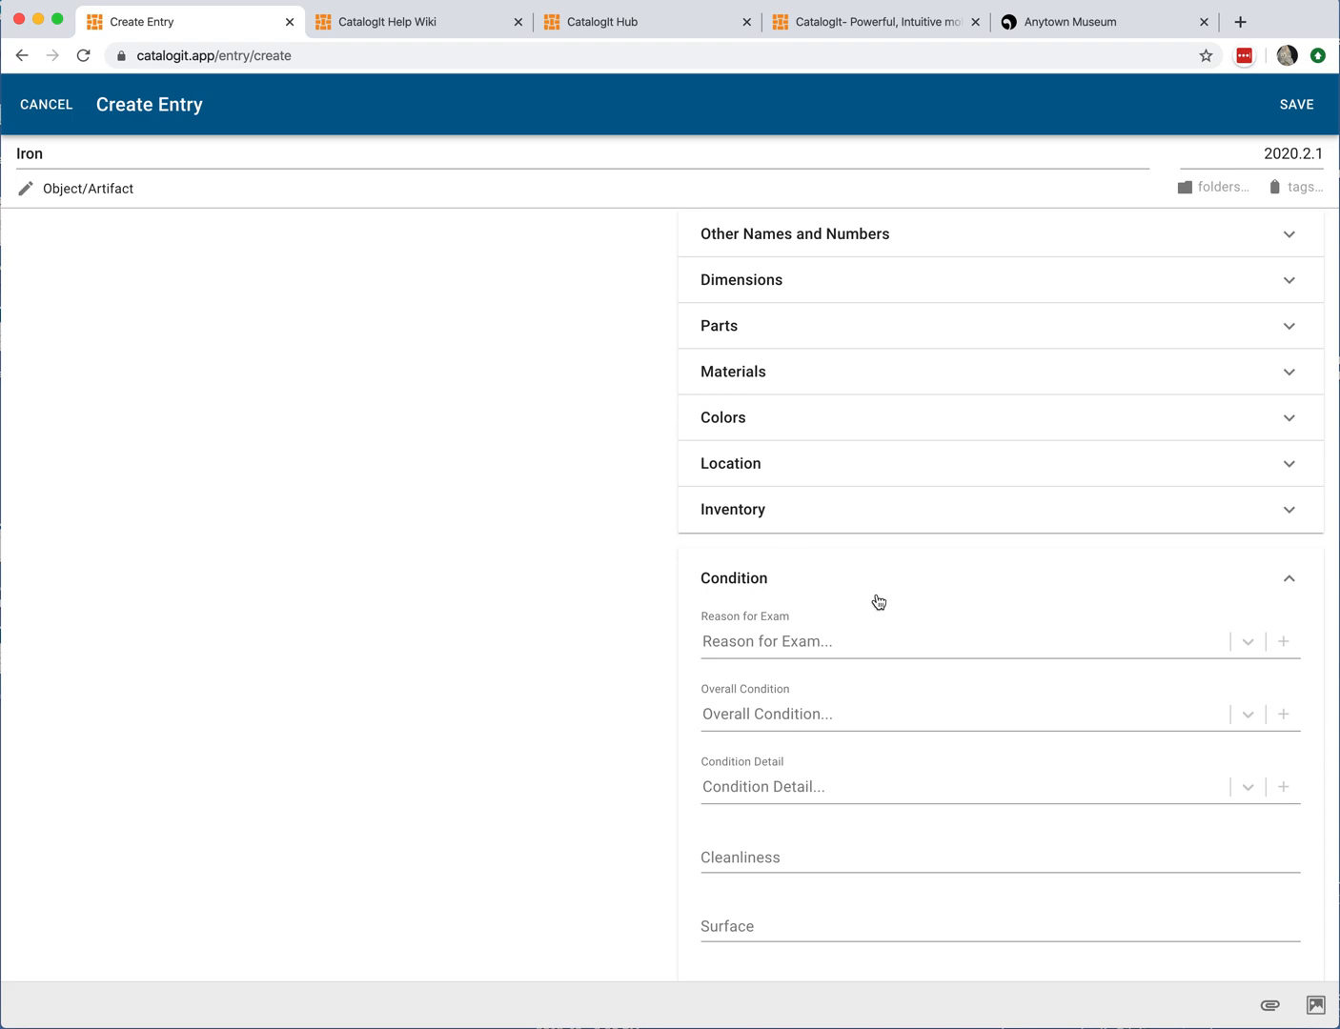
scroll(877, 602, "down", 3)
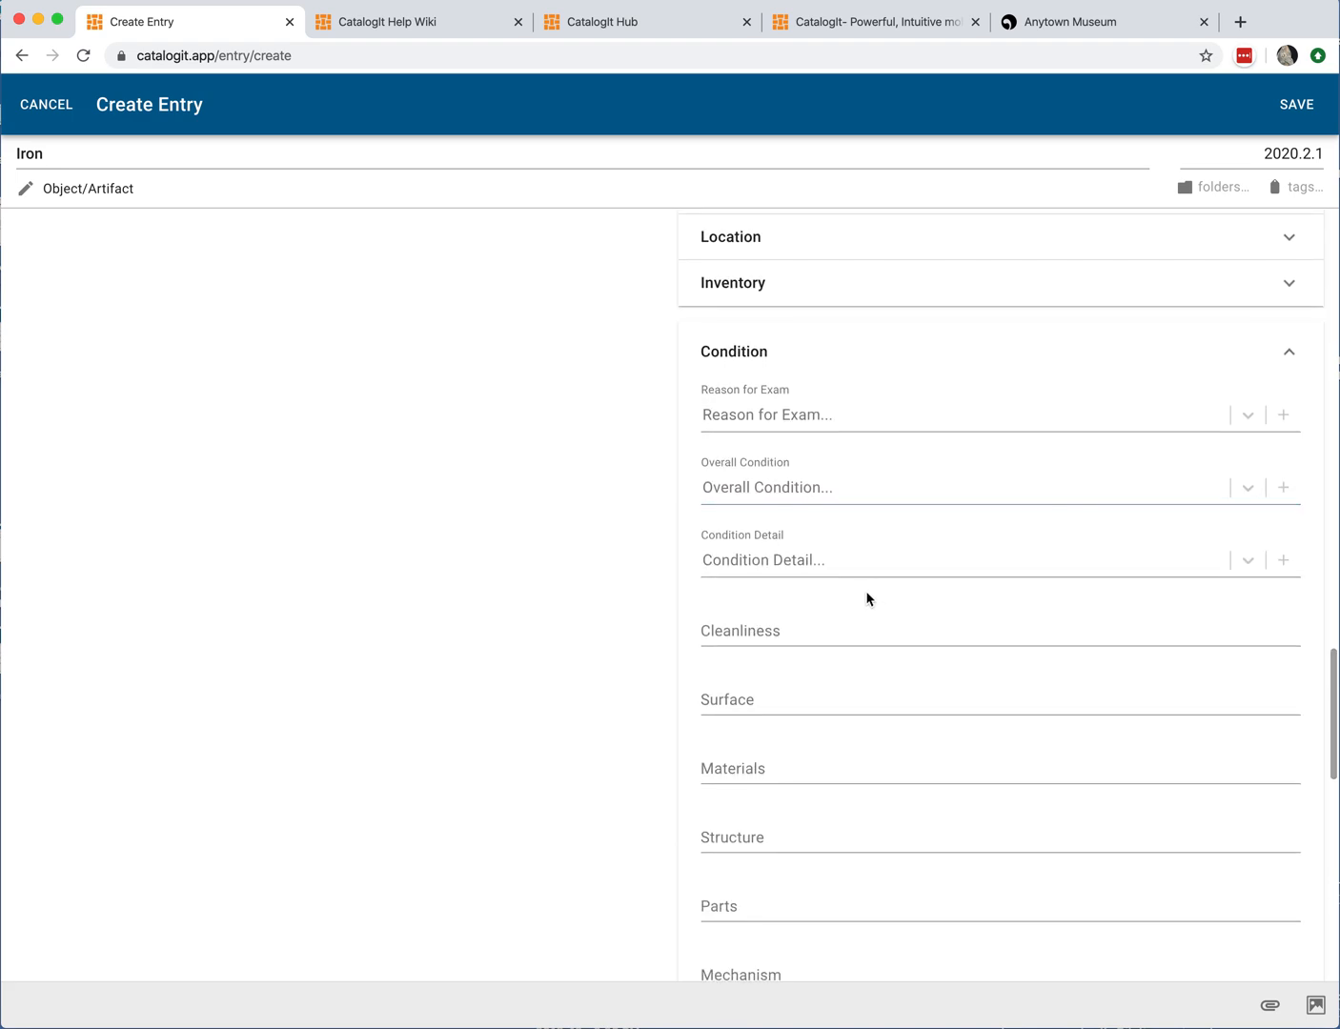
left_click(753, 366)
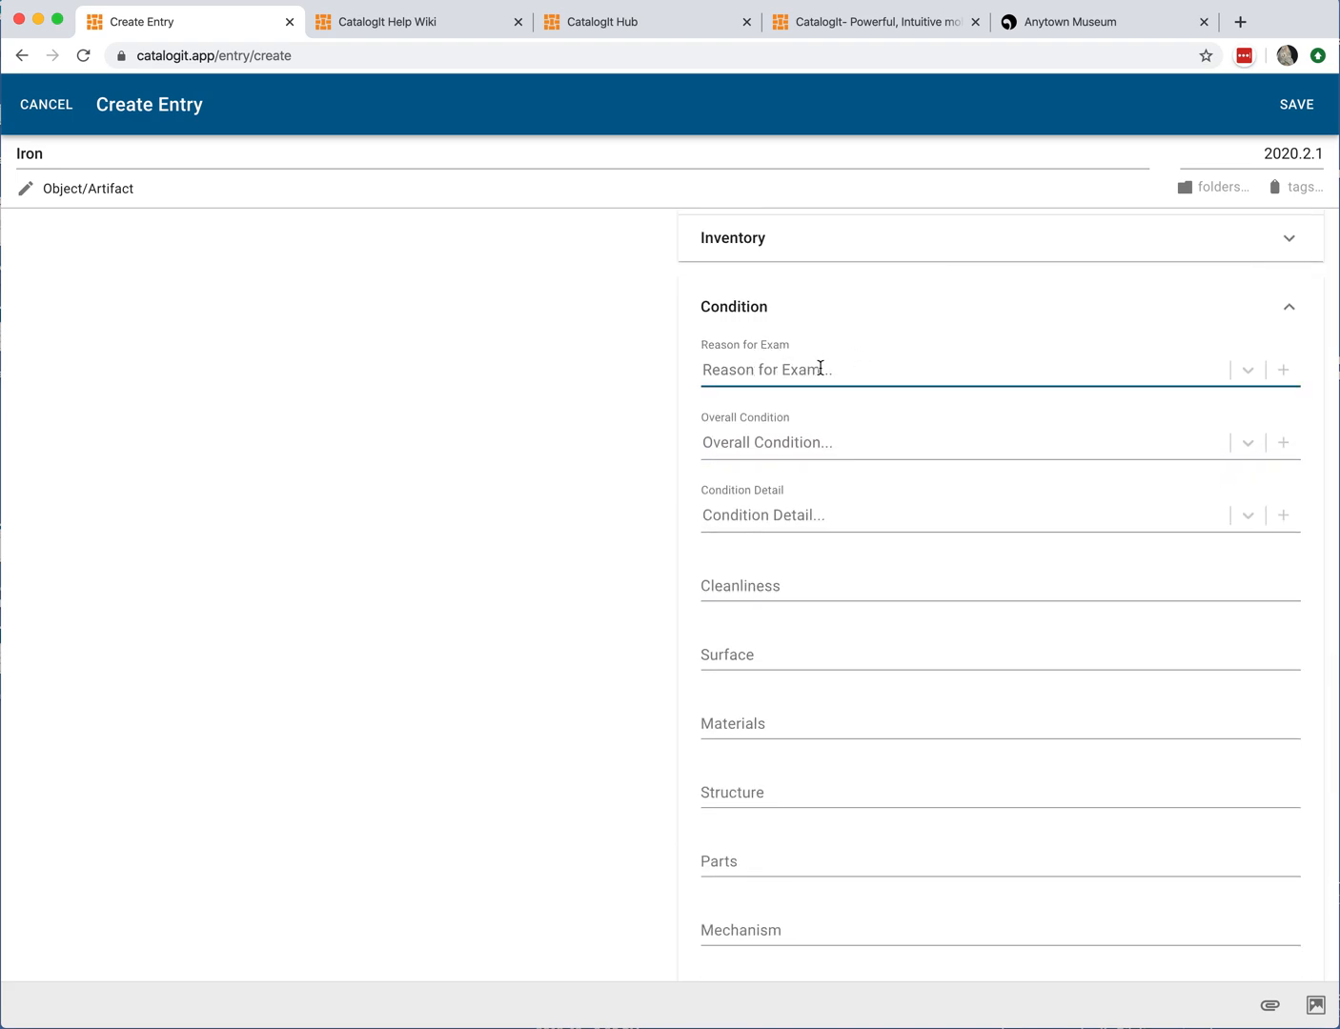
left_click(821, 369)
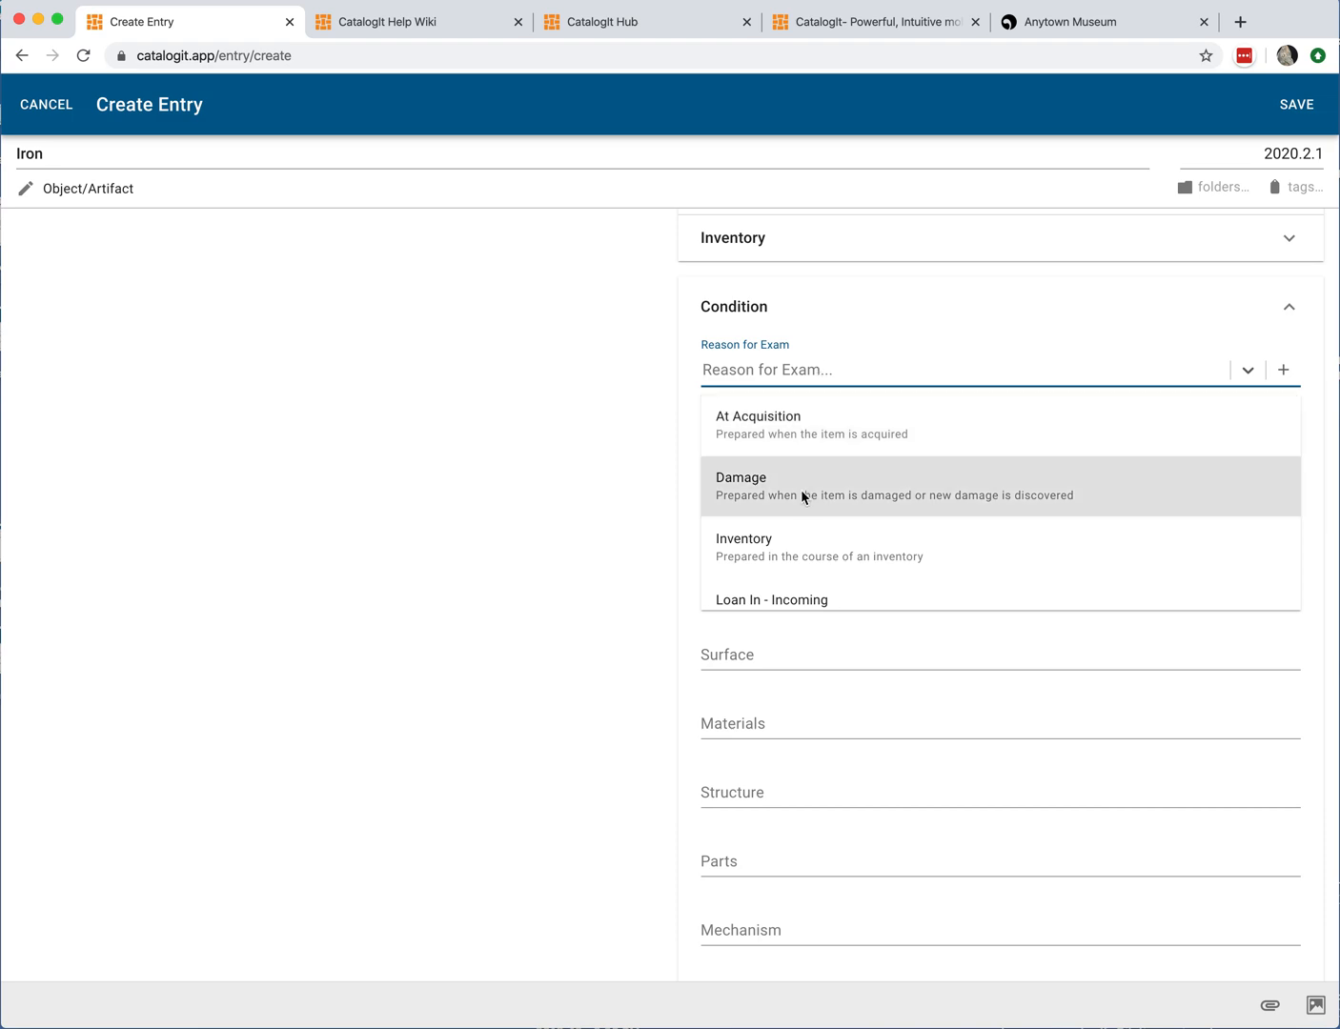
scroll(802, 488, "down", 1)
scroll(1023, 476, "down", 2)
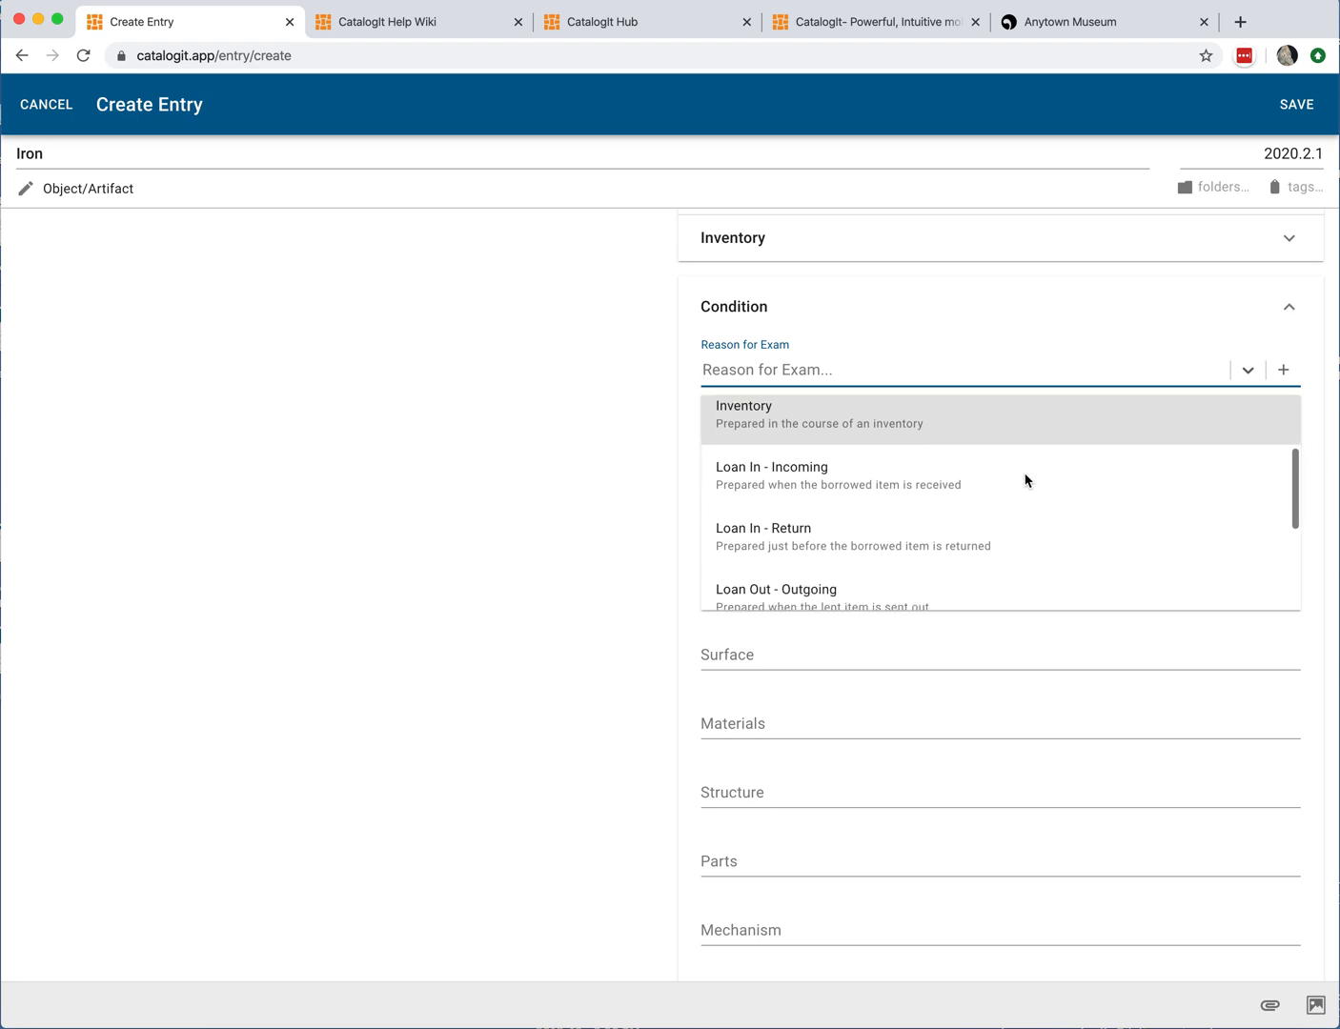
scroll(988, 462, "down", 1)
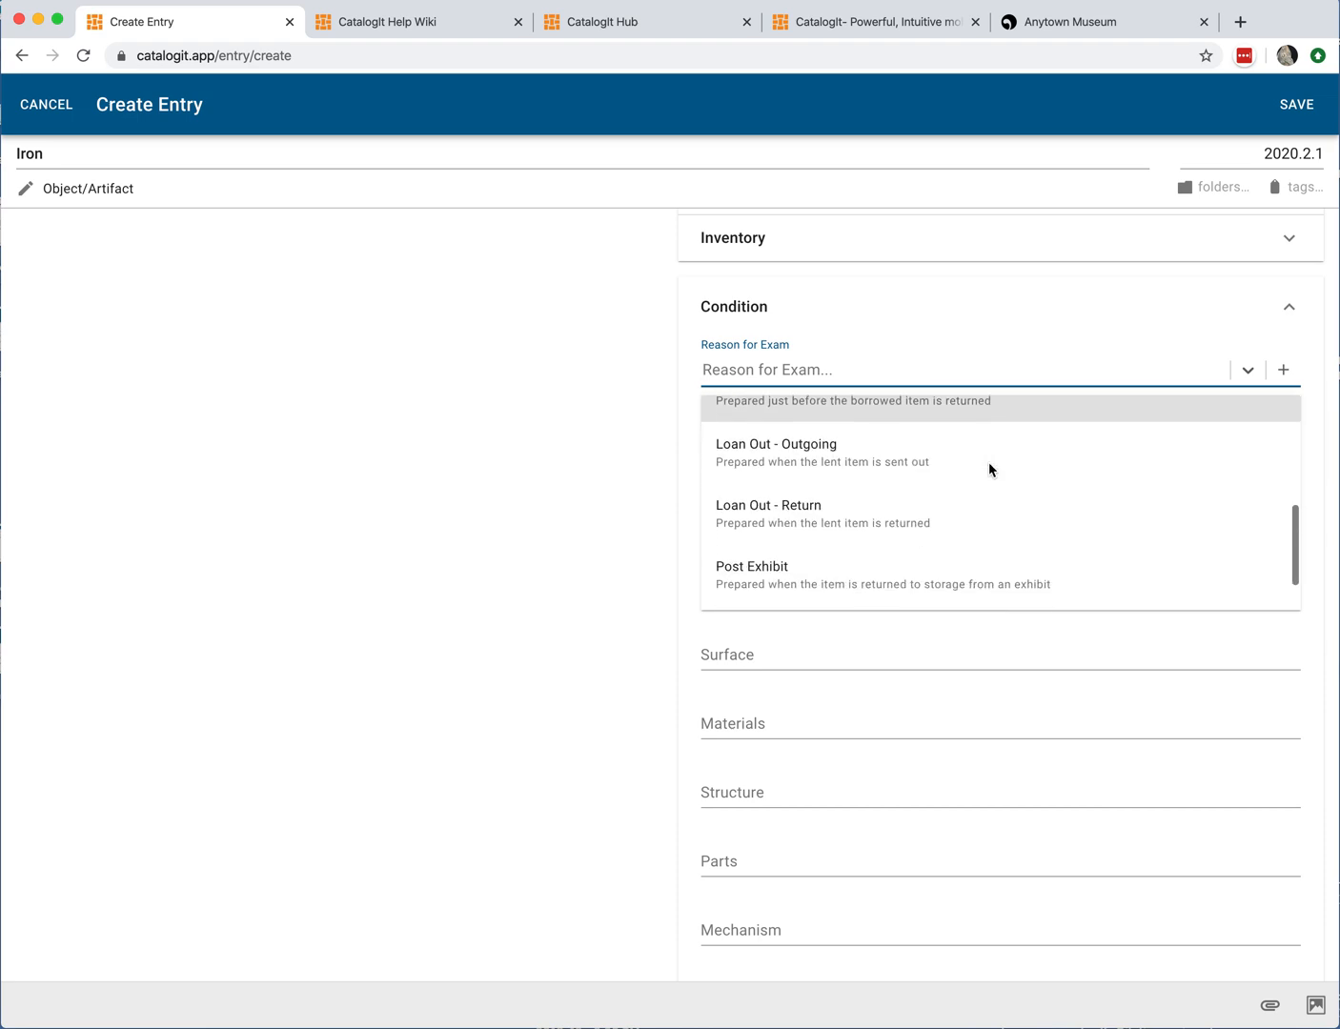
scroll(952, 468, "up", 1)
scroll(953, 475, "down", 2)
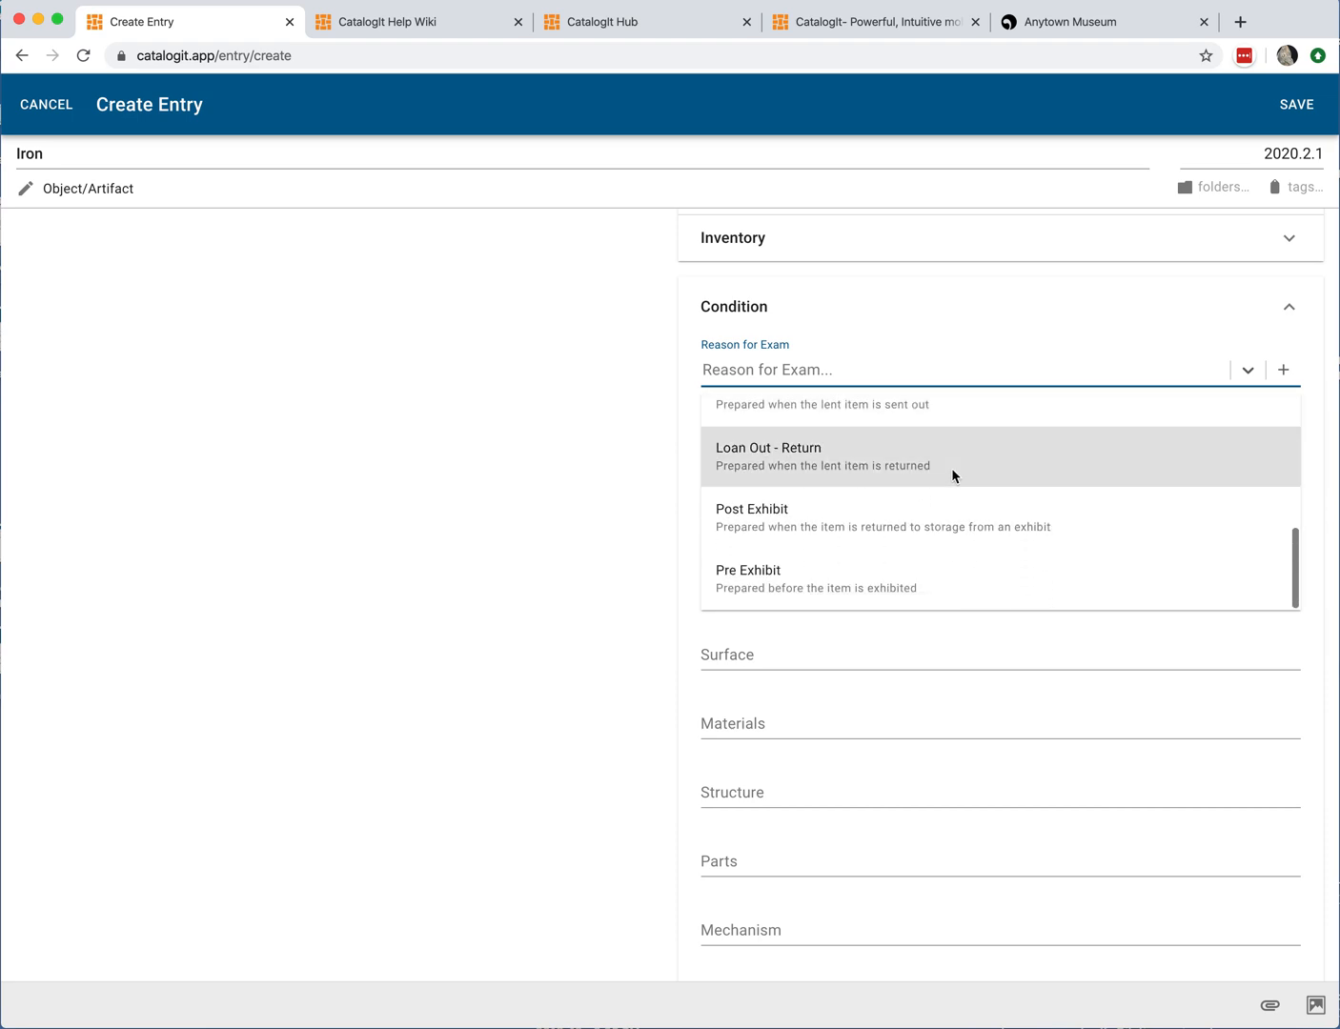
scroll(952, 471, "up", 5)
left_click(878, 422)
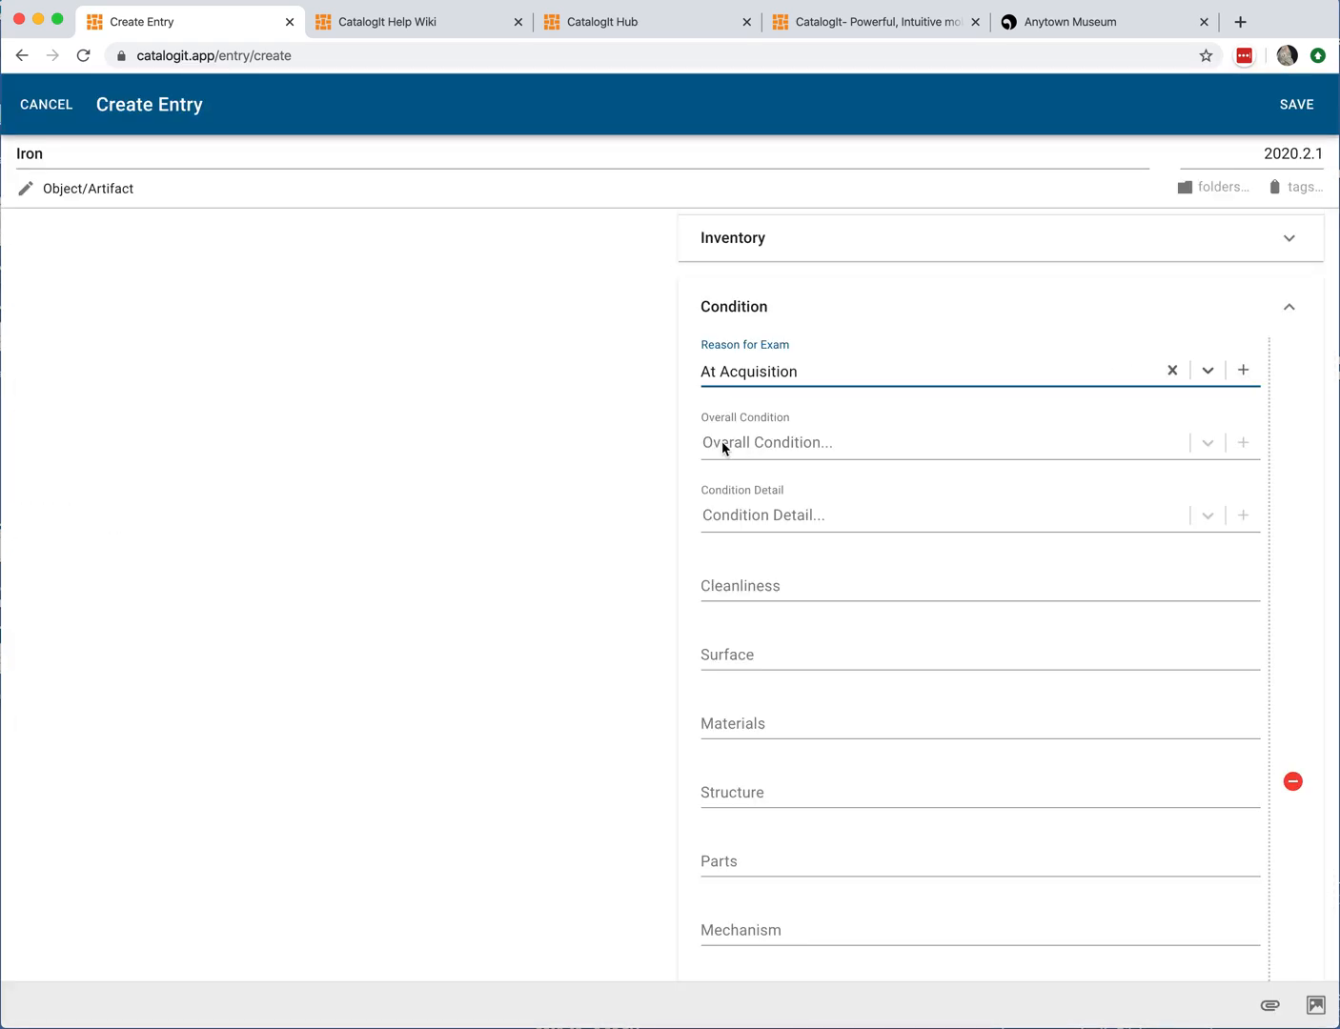
left_click(738, 441)
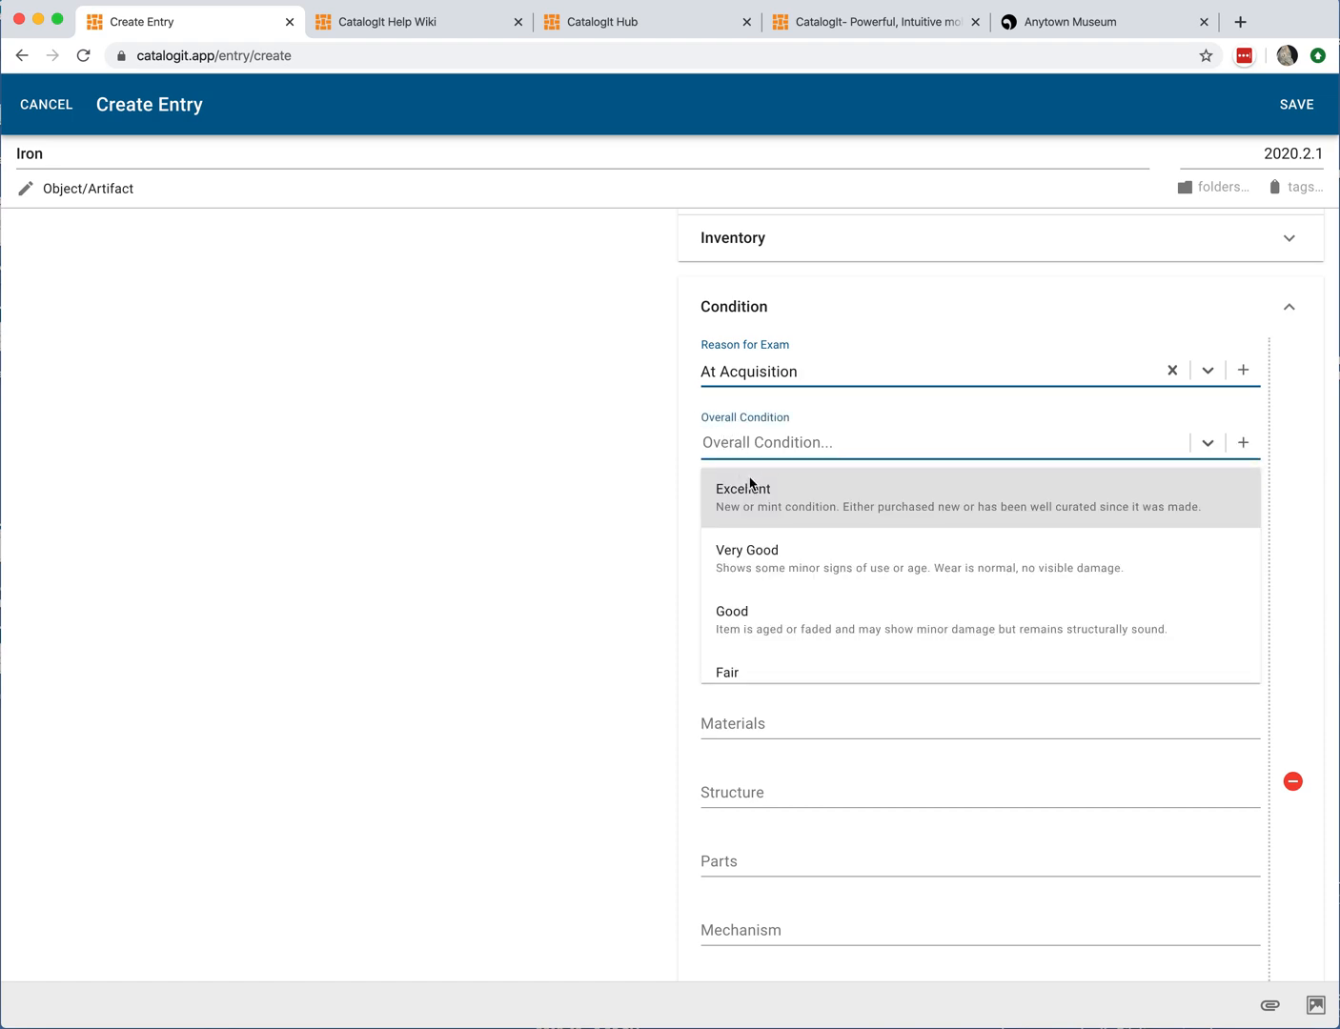
left_click(803, 565)
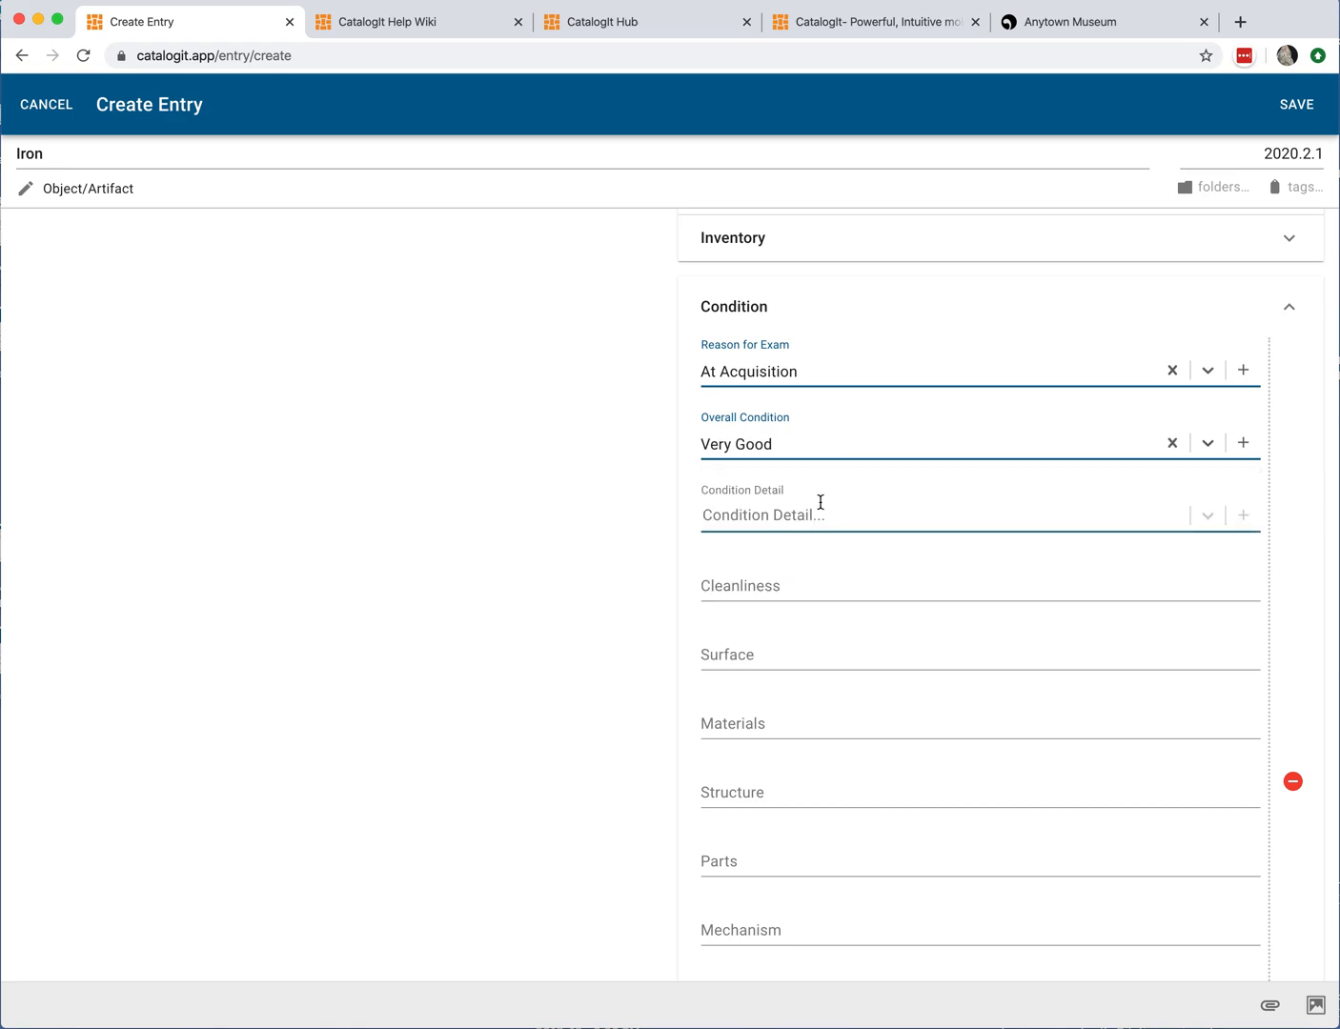
Step: Add Rust and Soiling/Grime as Condition Detail values in the Condition section
scroll(728, 658, "down", 1)
left_click(766, 519)
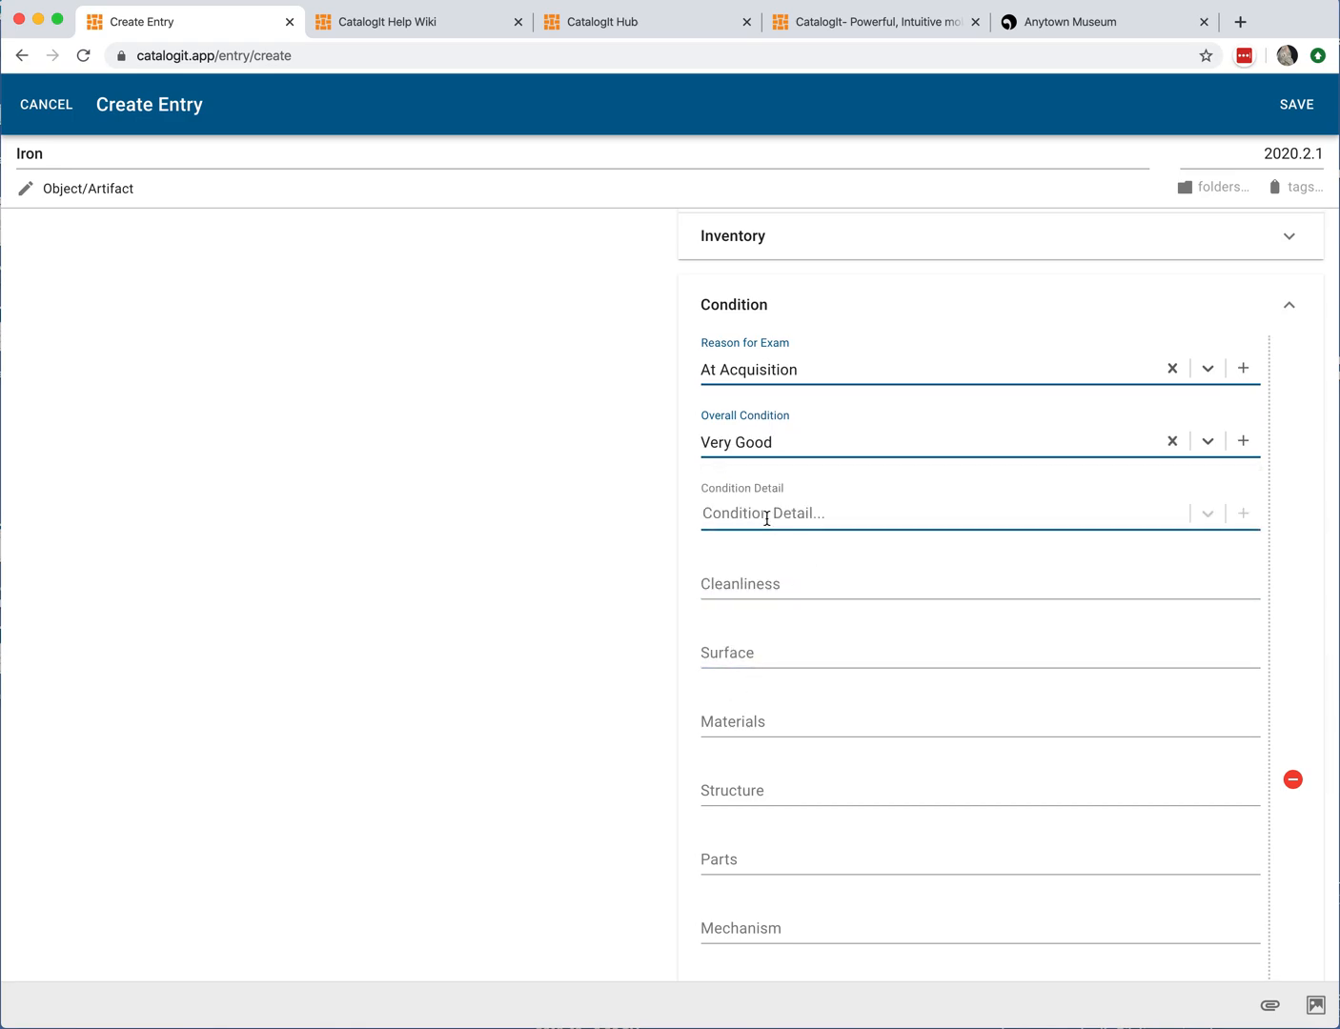
left_click(822, 516)
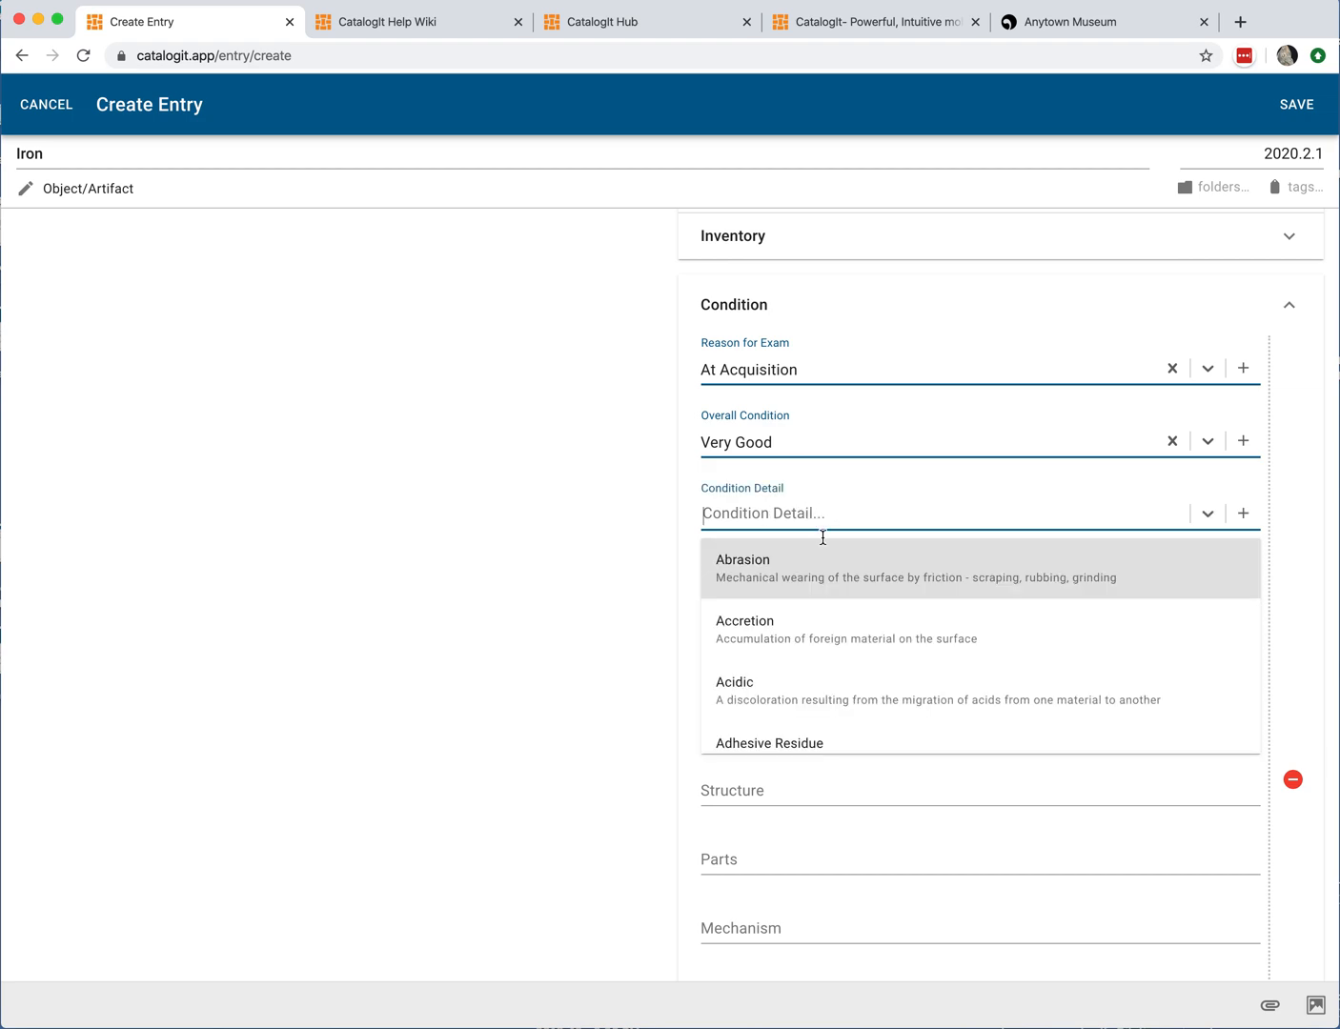
scroll(813, 627, "down", 3)
scroll(813, 626, "down", 5)
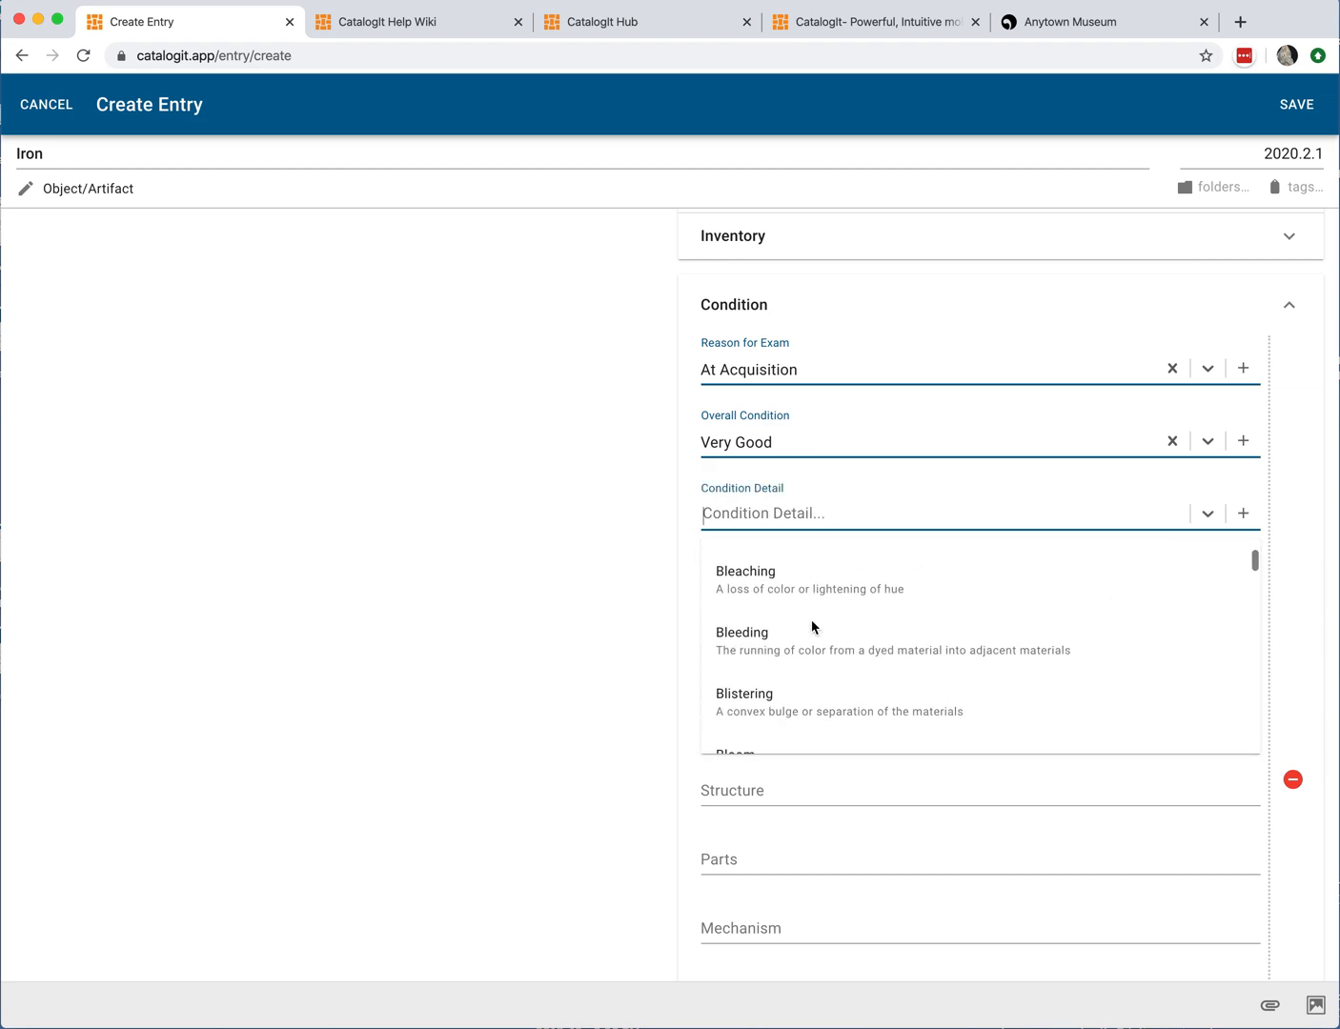
scroll(813, 626, "up", 2)
left_click(829, 513)
type("ru")
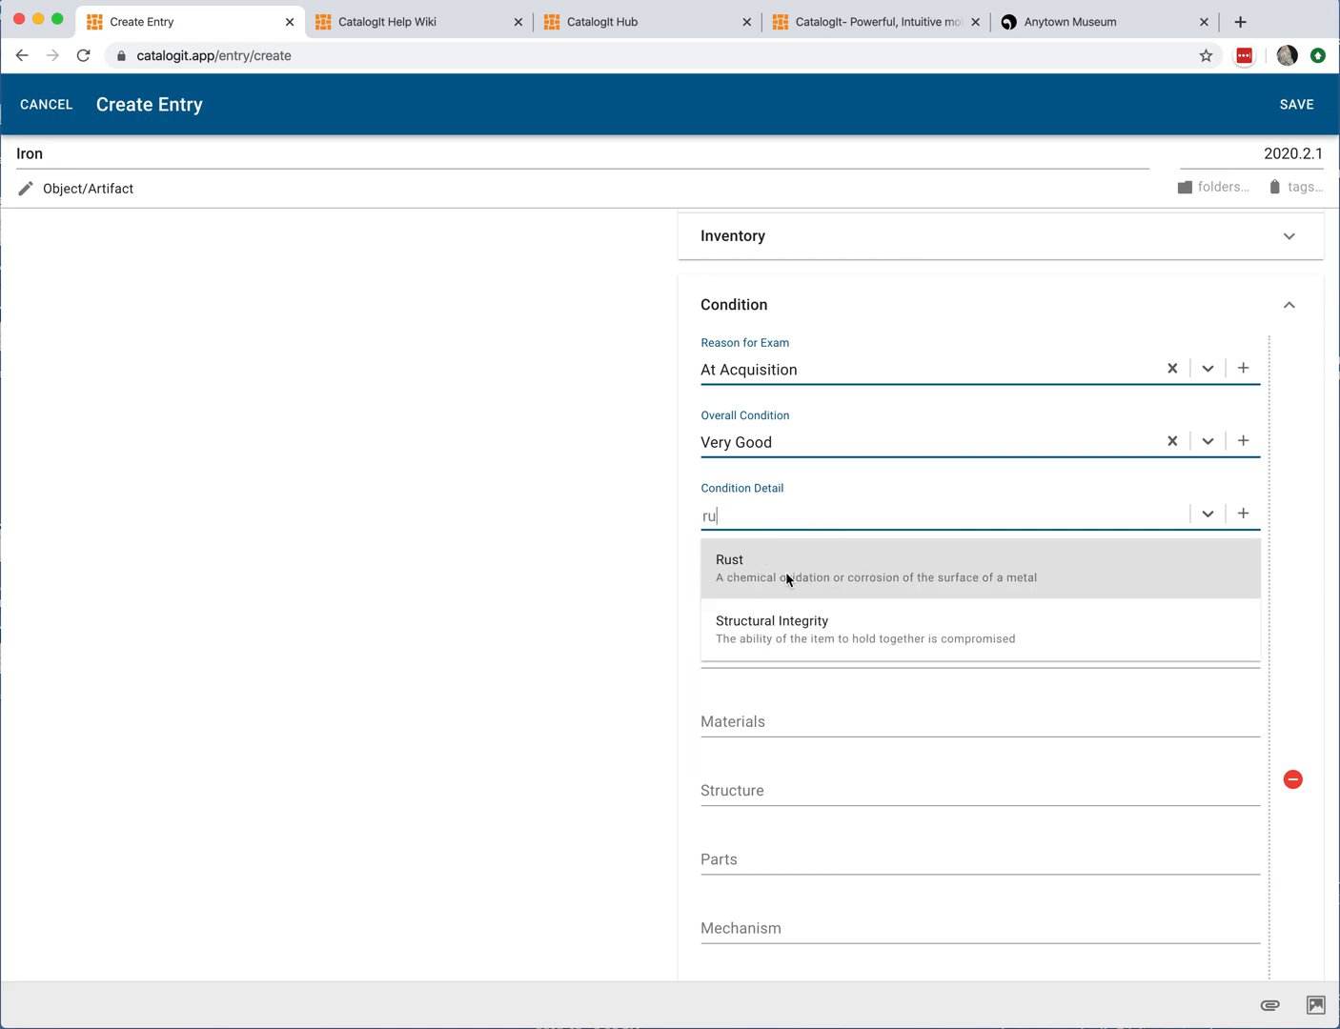
left_click(785, 579)
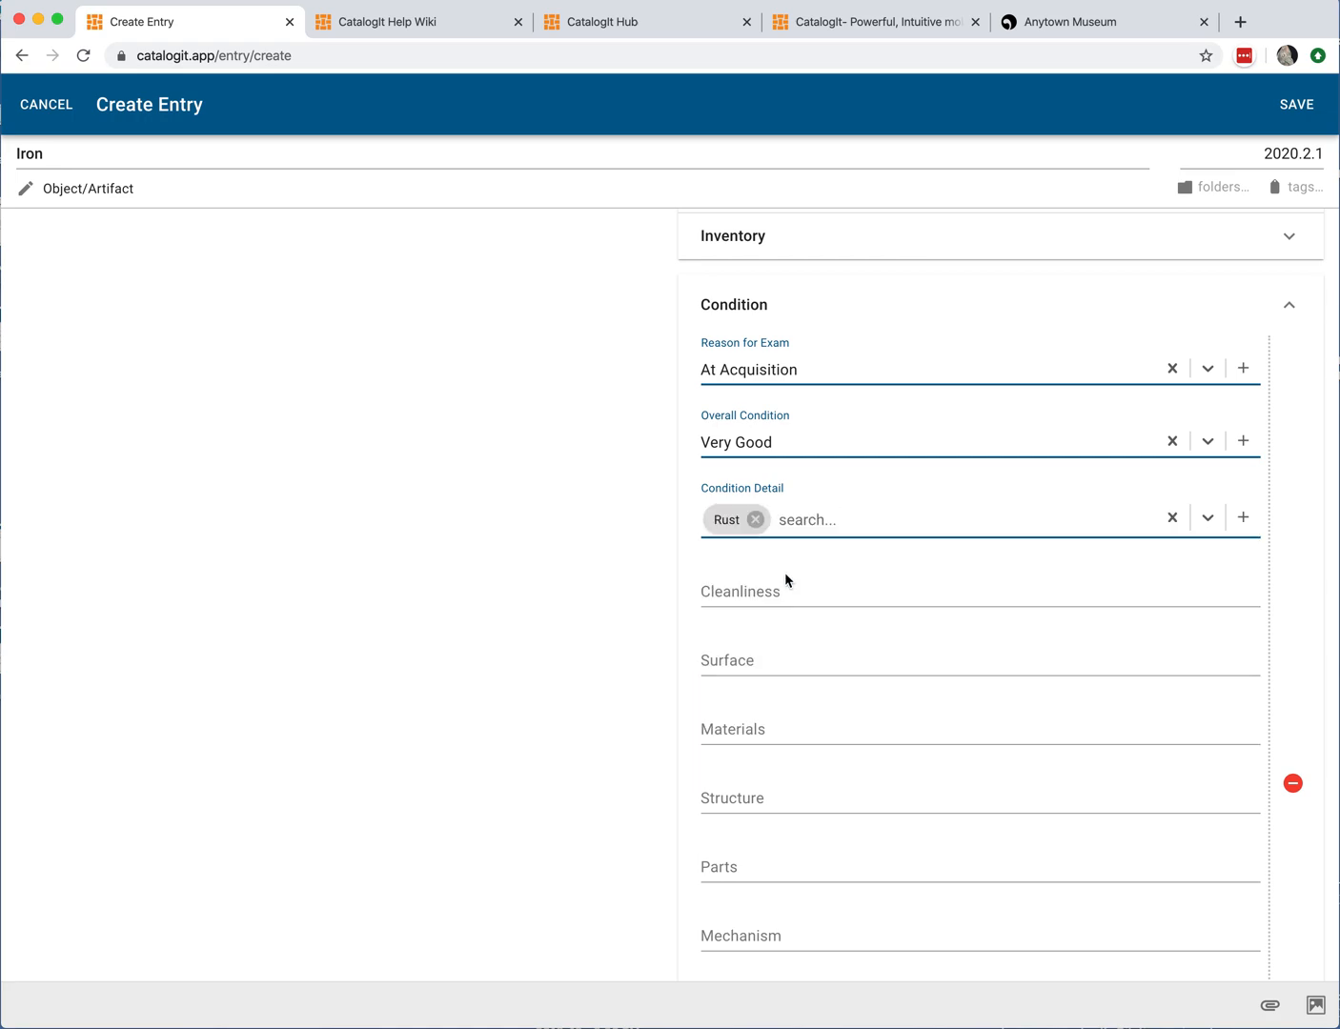
left_click(830, 523)
type("soi")
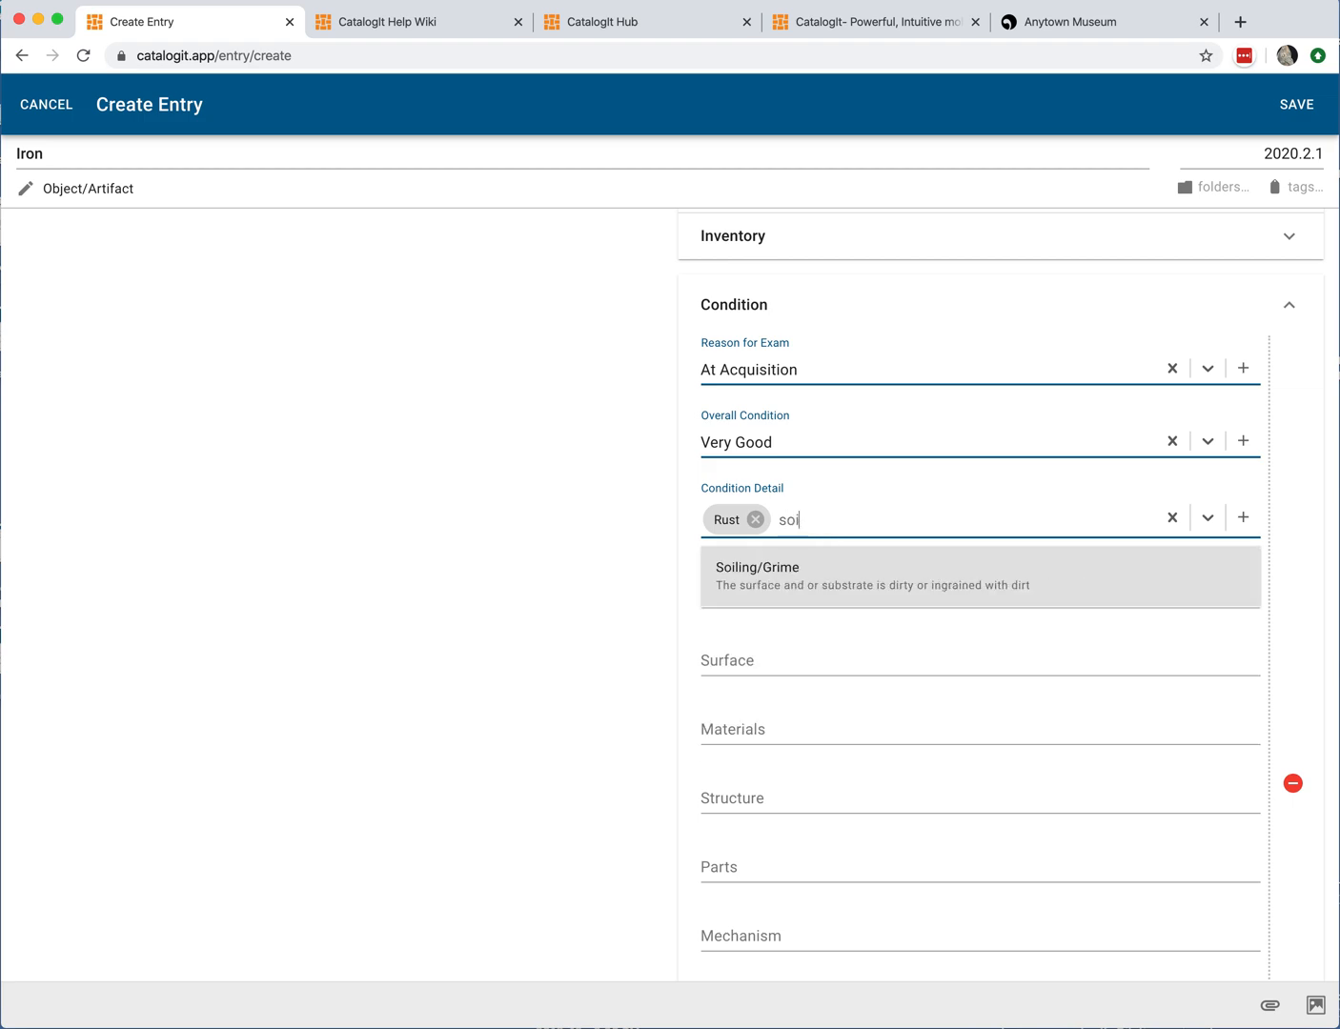
left_click(790, 571)
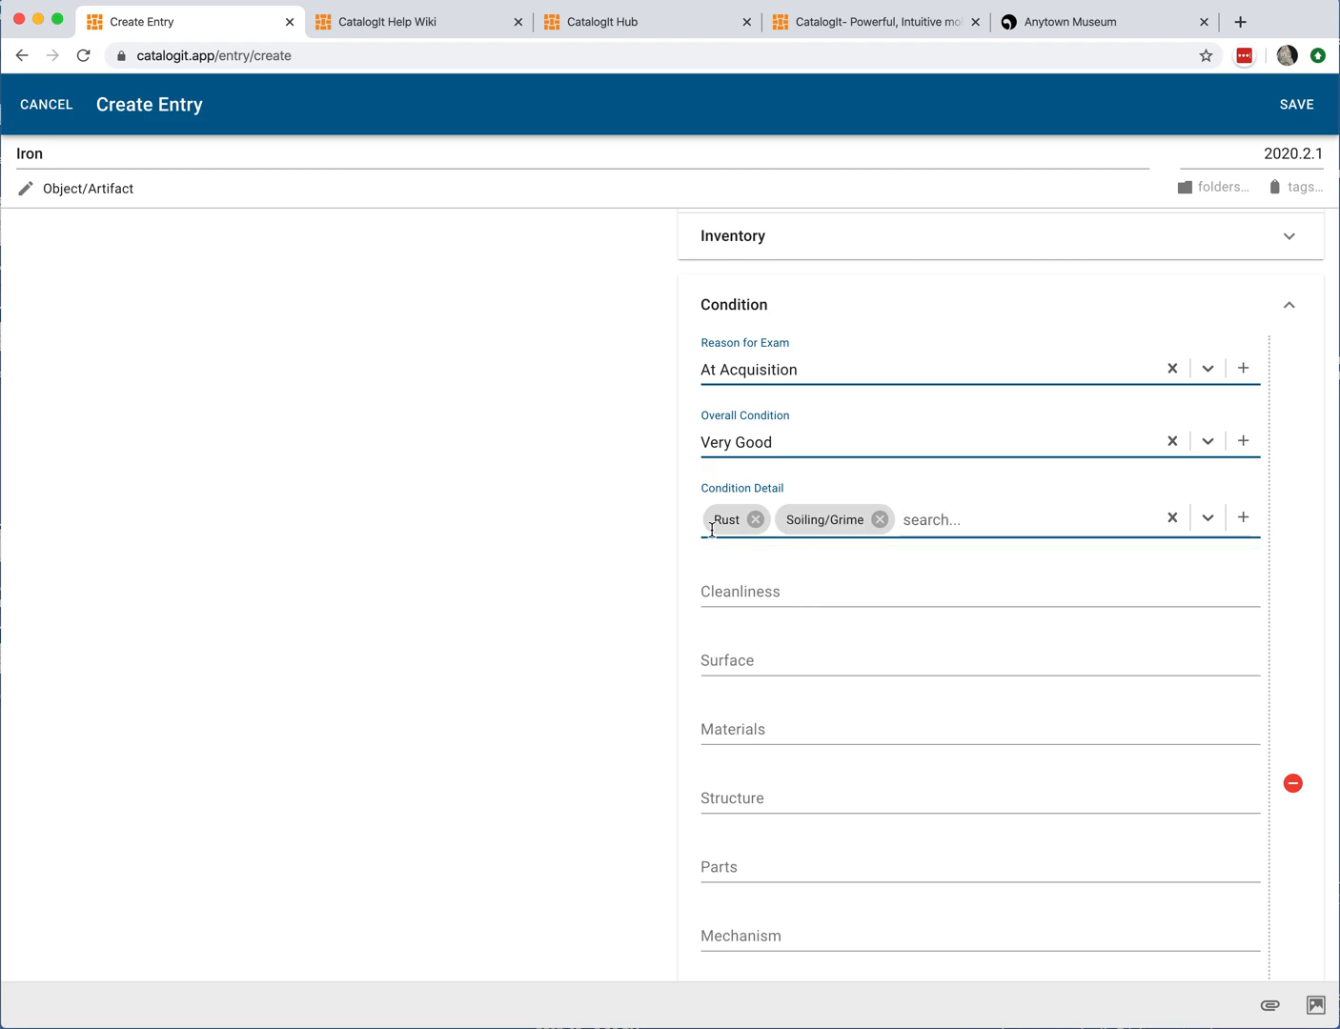
Step: Review the remaining Condition fields, then collapse the Condition section
scroll(793, 666, "down", 2)
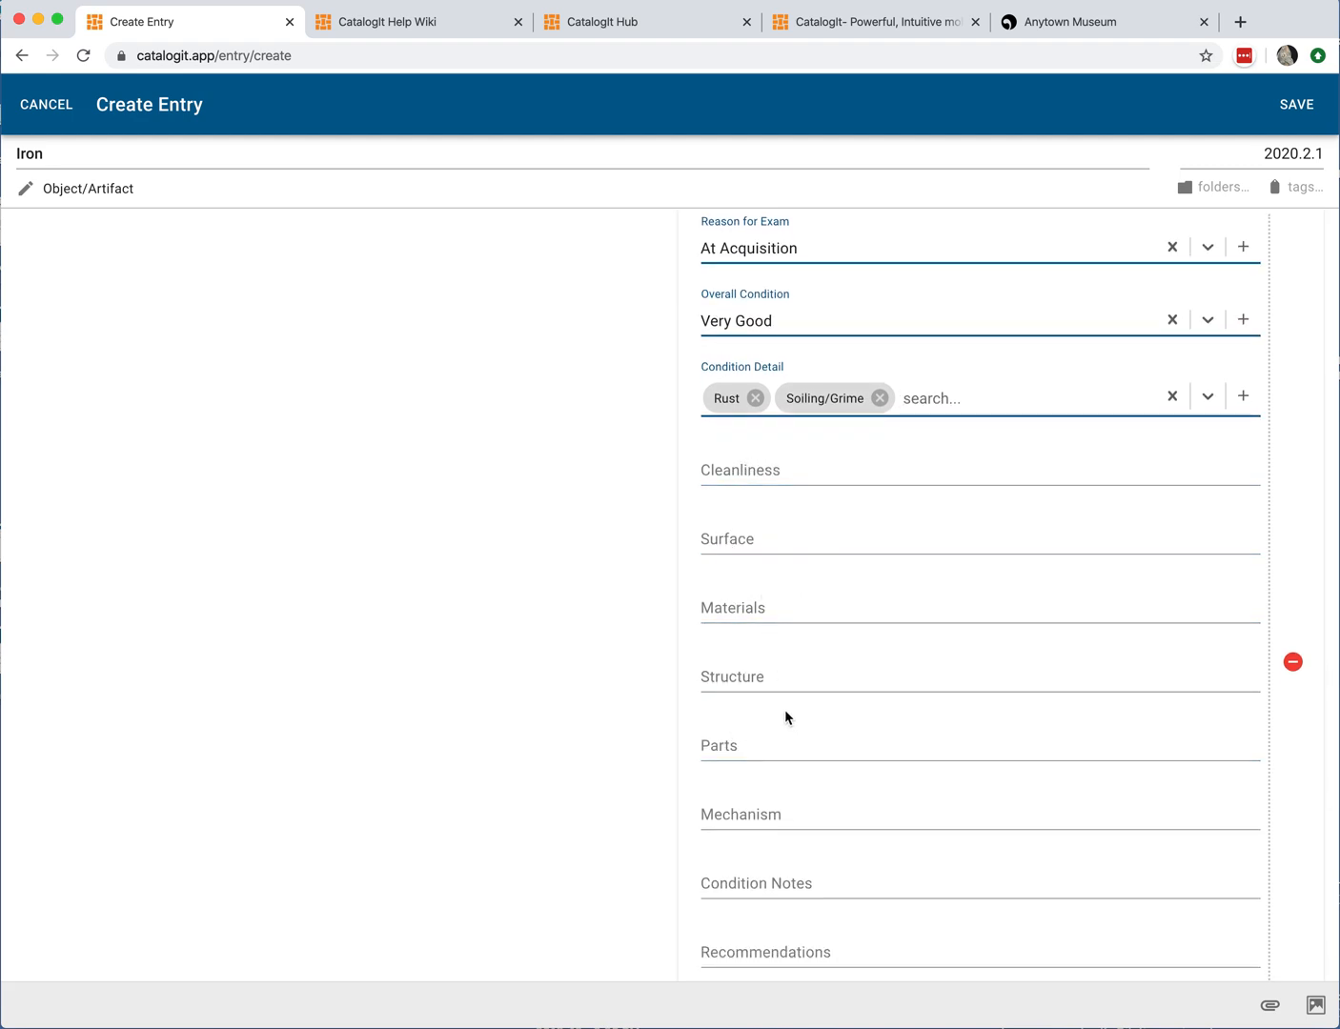
scroll(786, 723, "down", 2)
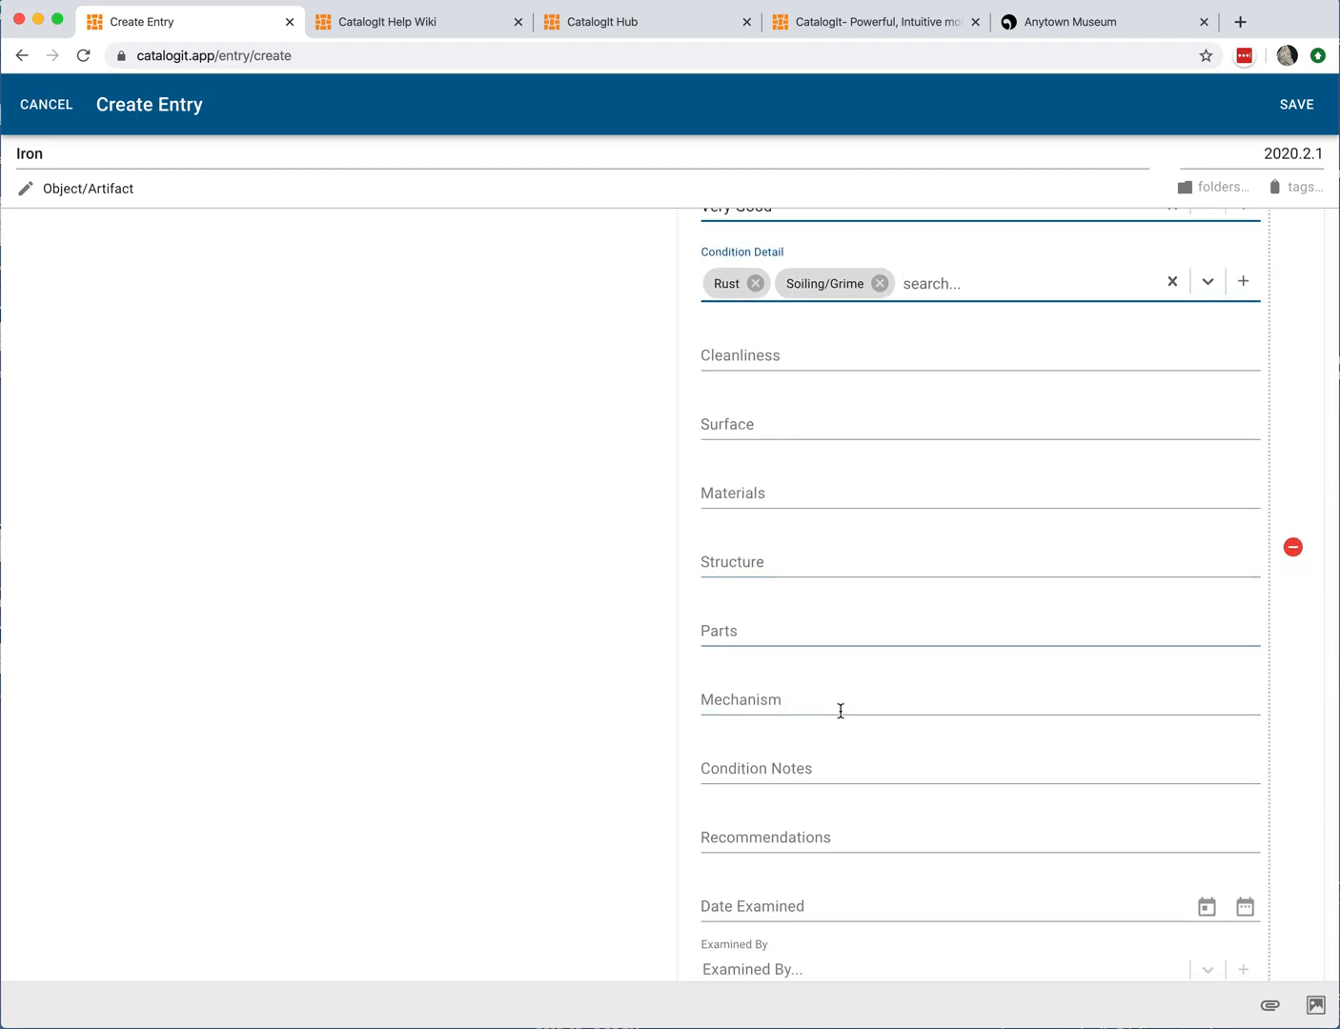
scroll(835, 735, "down", 1)
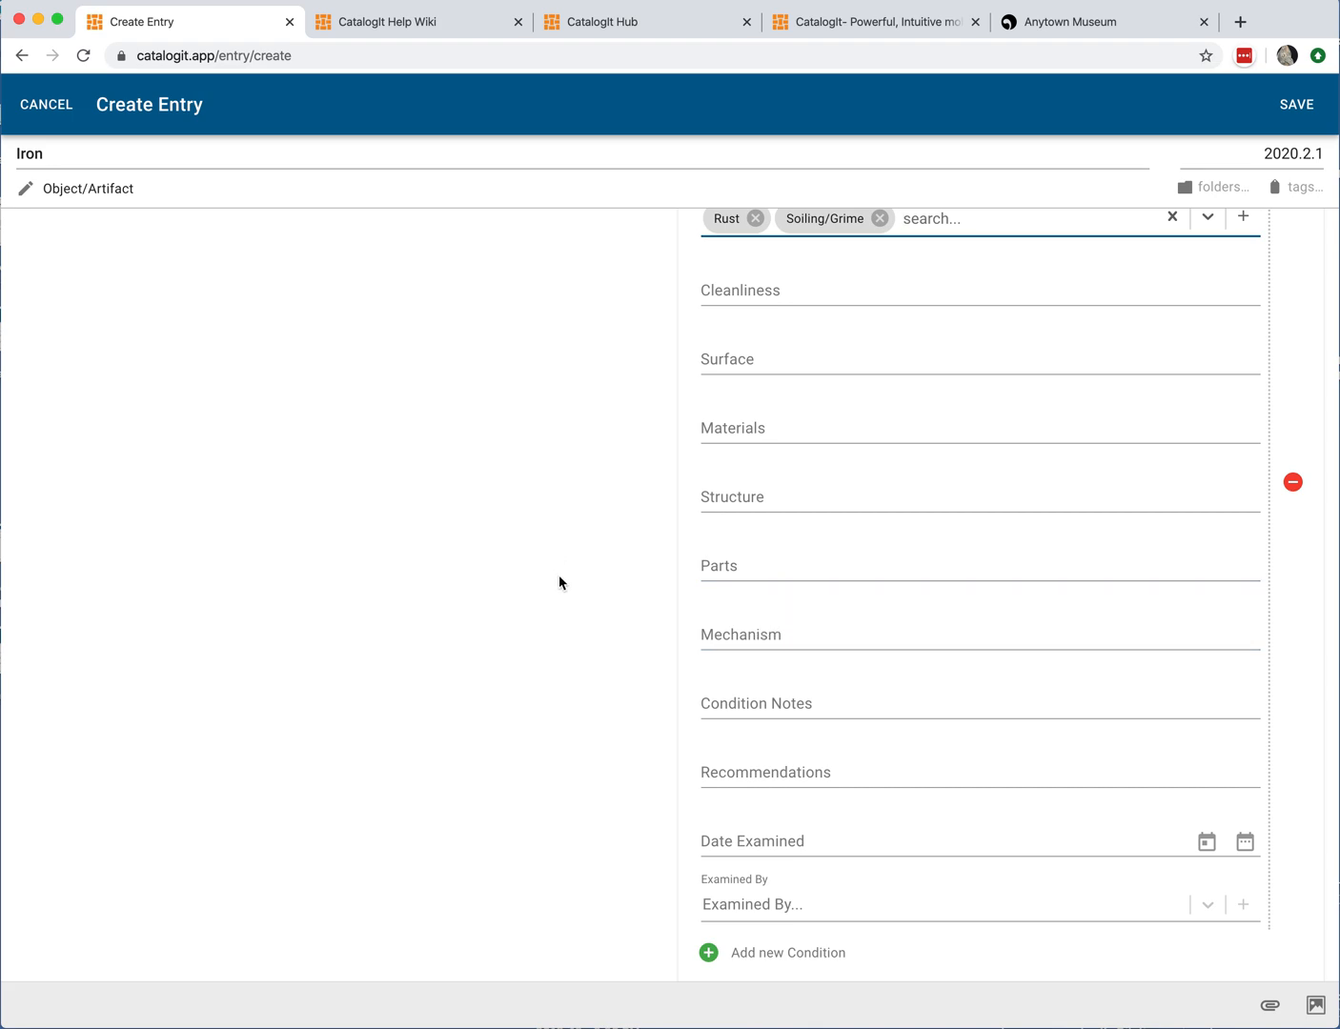
left_click(740, 620)
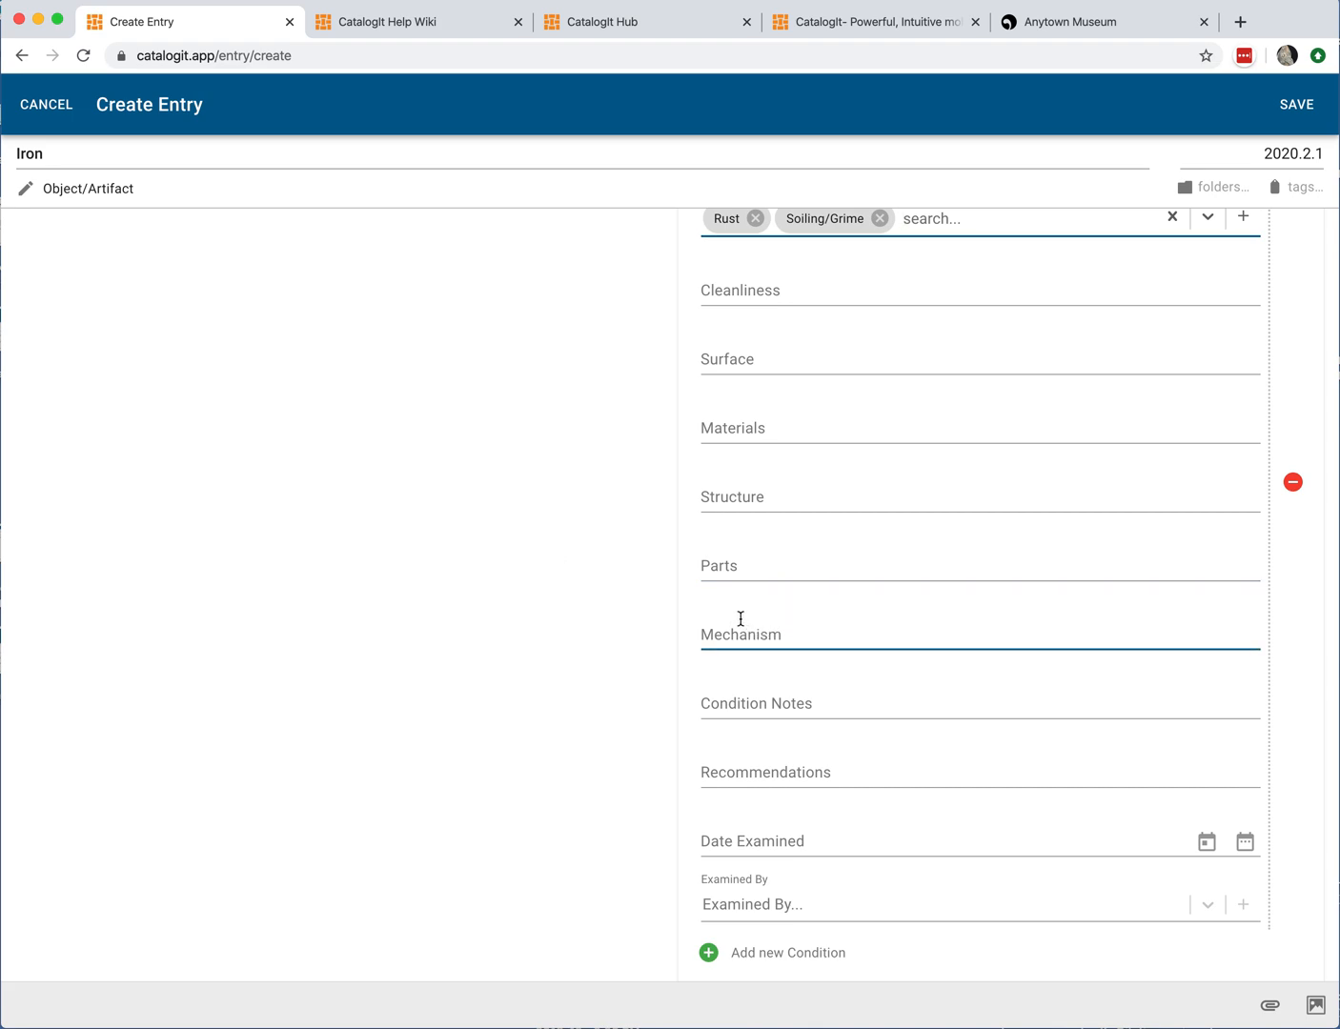
scroll(850, 694, "down", 2)
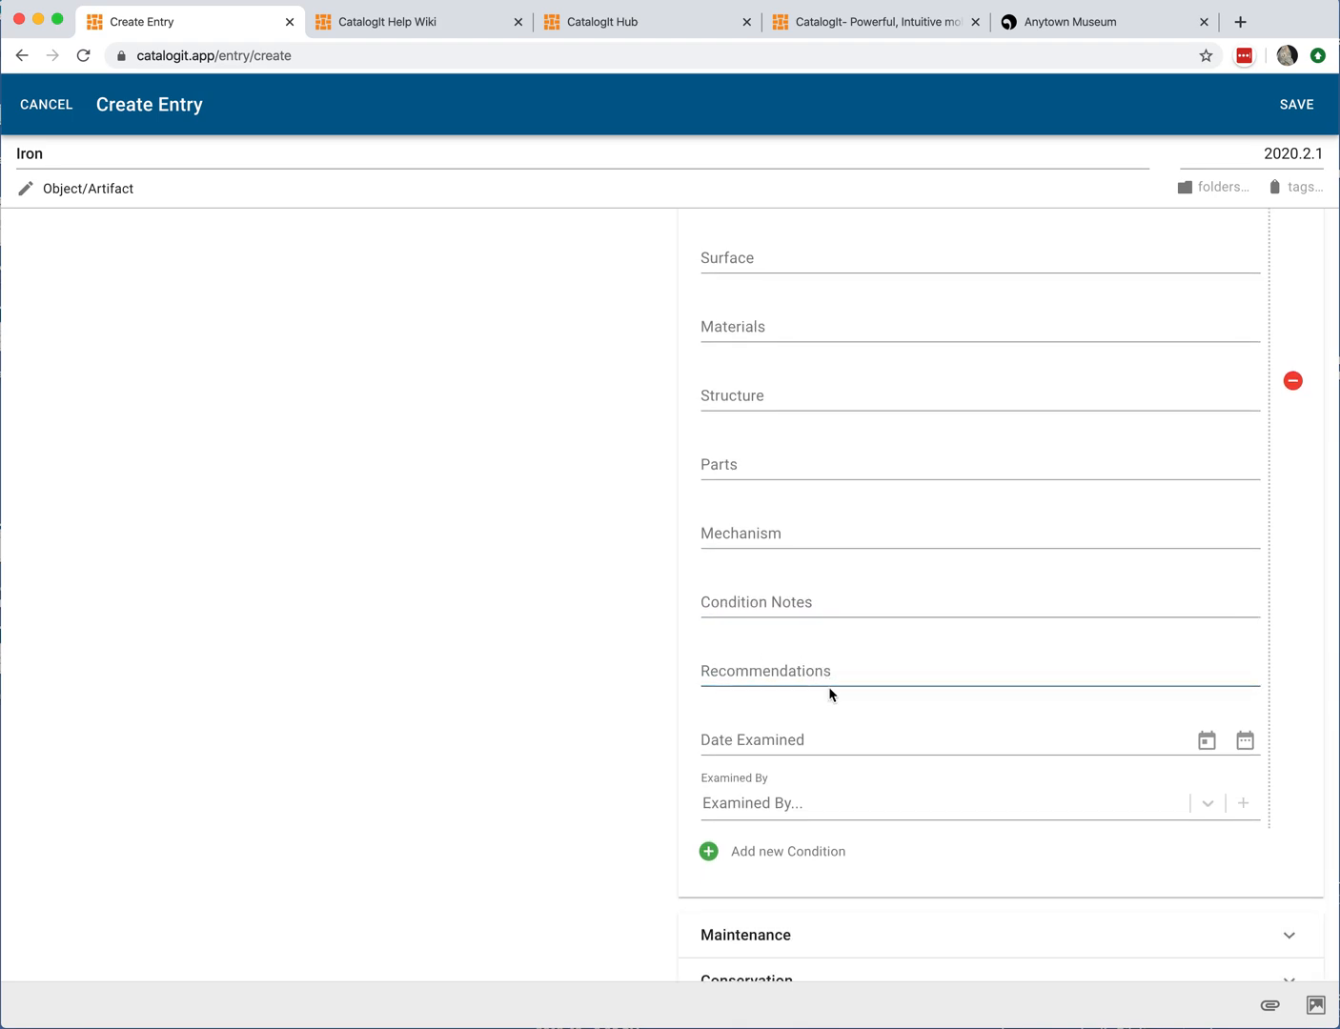
scroll(946, 713, "down", 5)
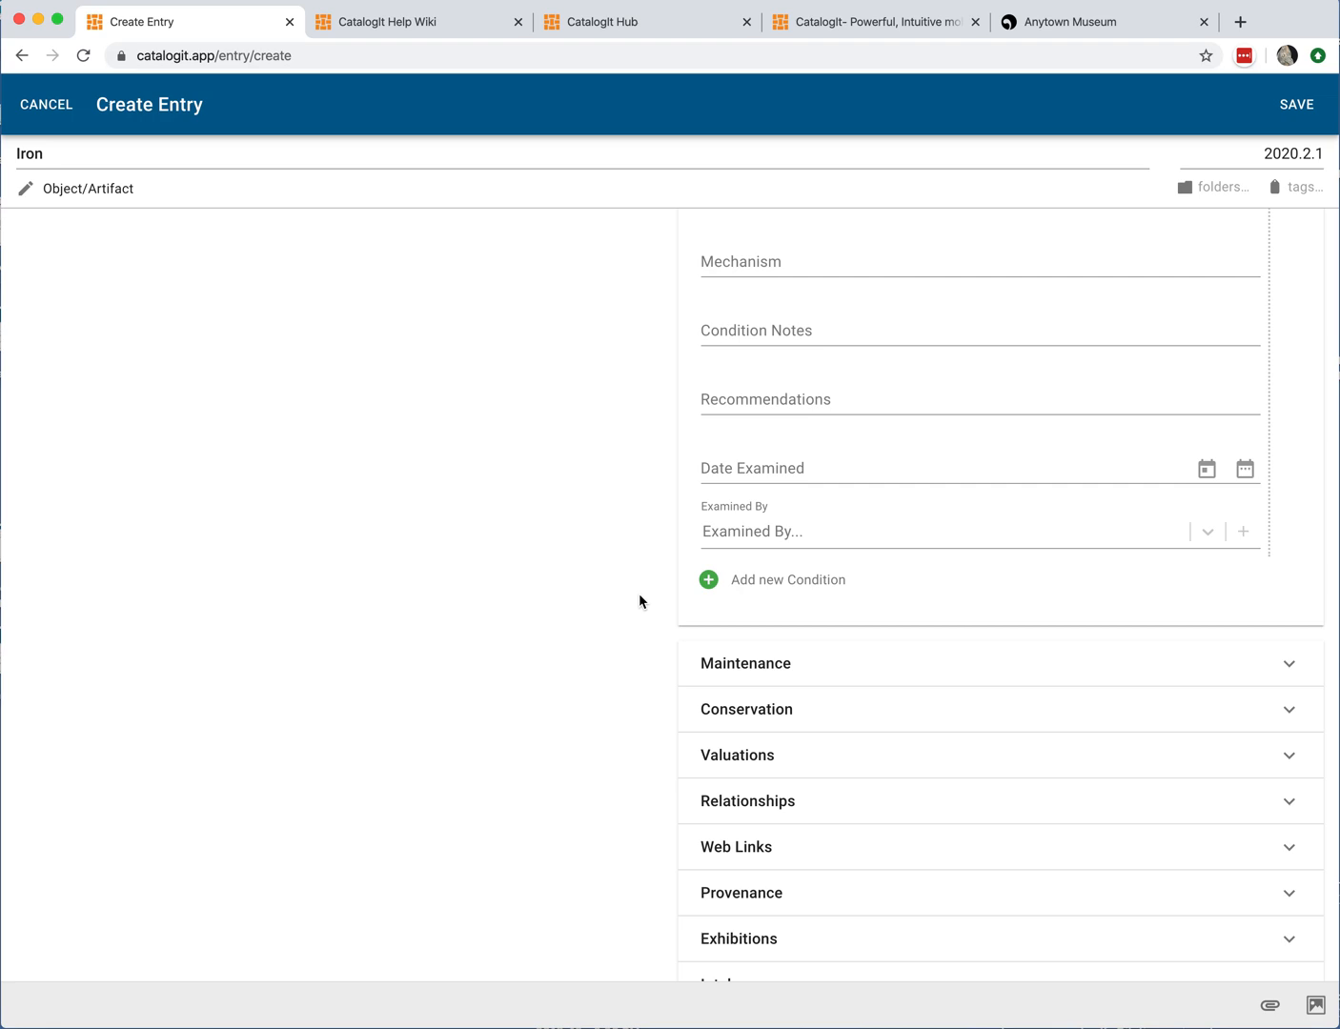
scroll(639, 592, "up", 3)
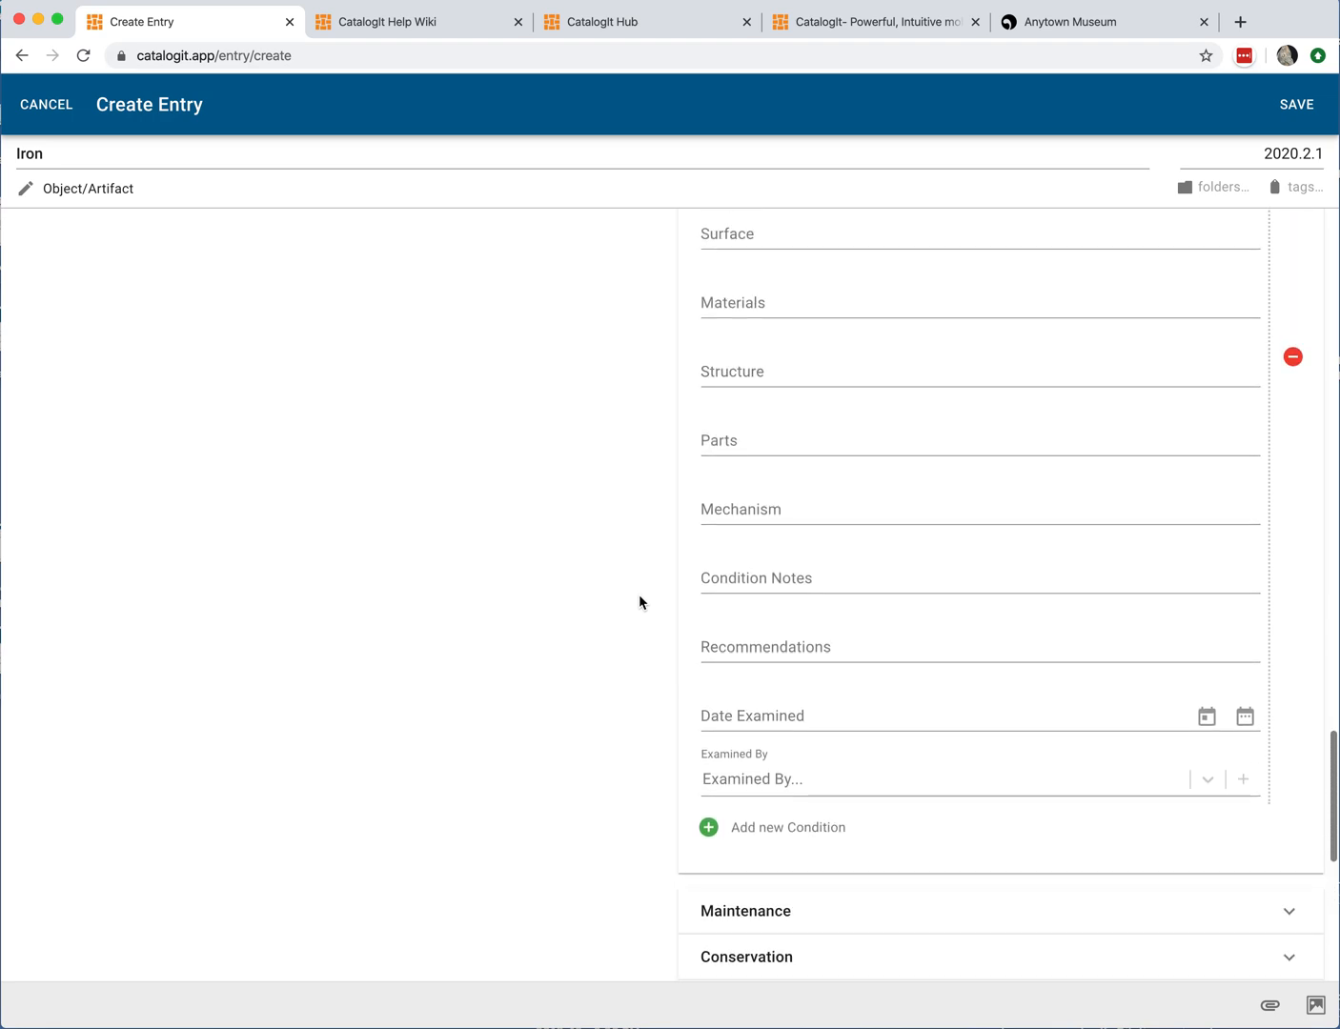
scroll(639, 594, "up", 9)
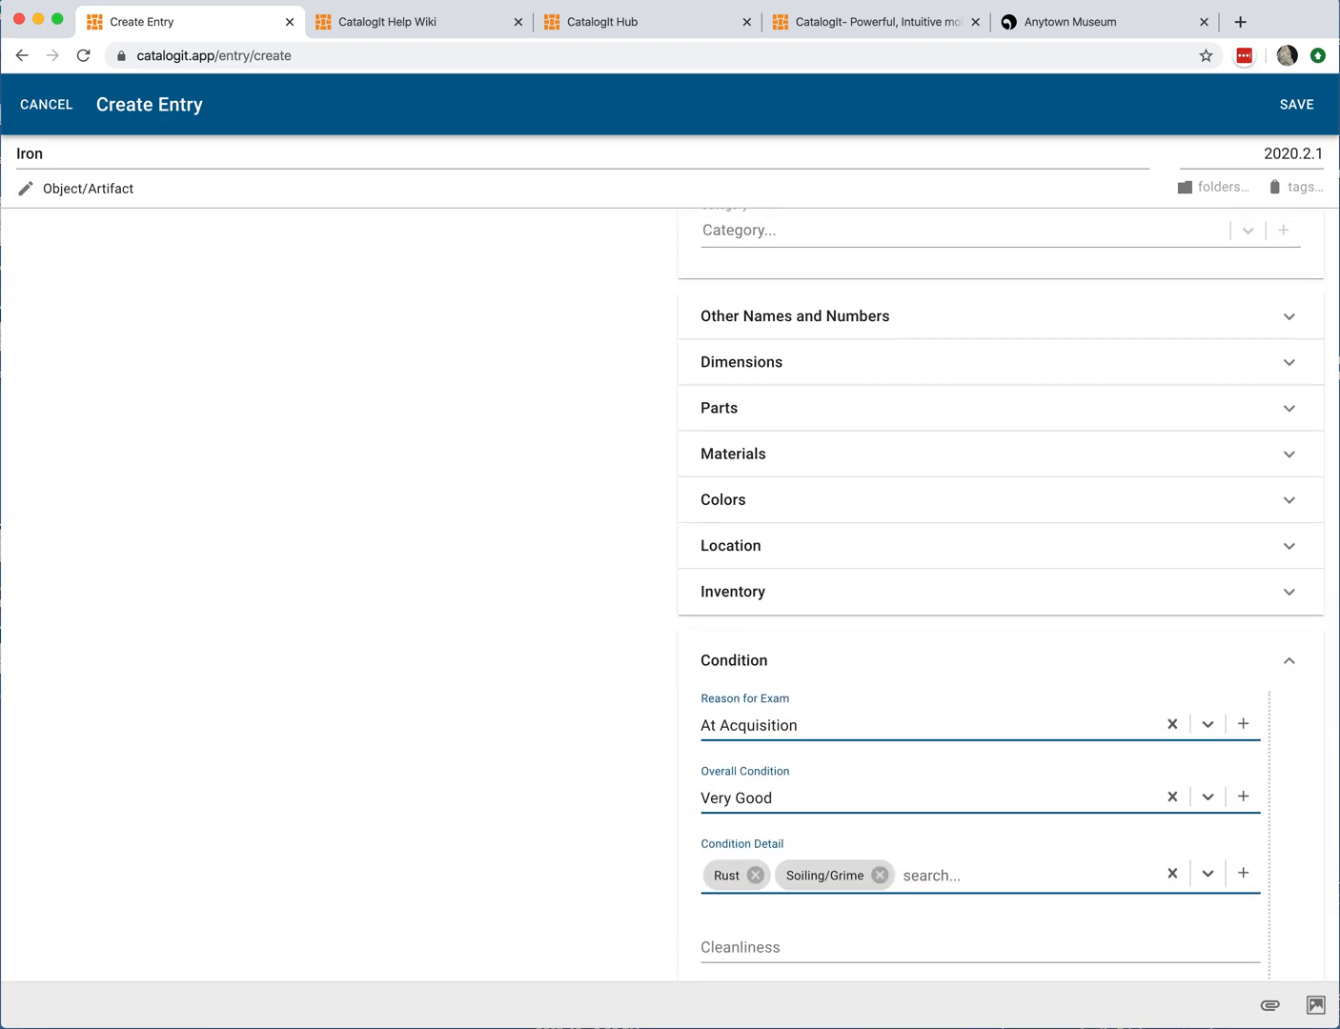
left_click(1290, 660)
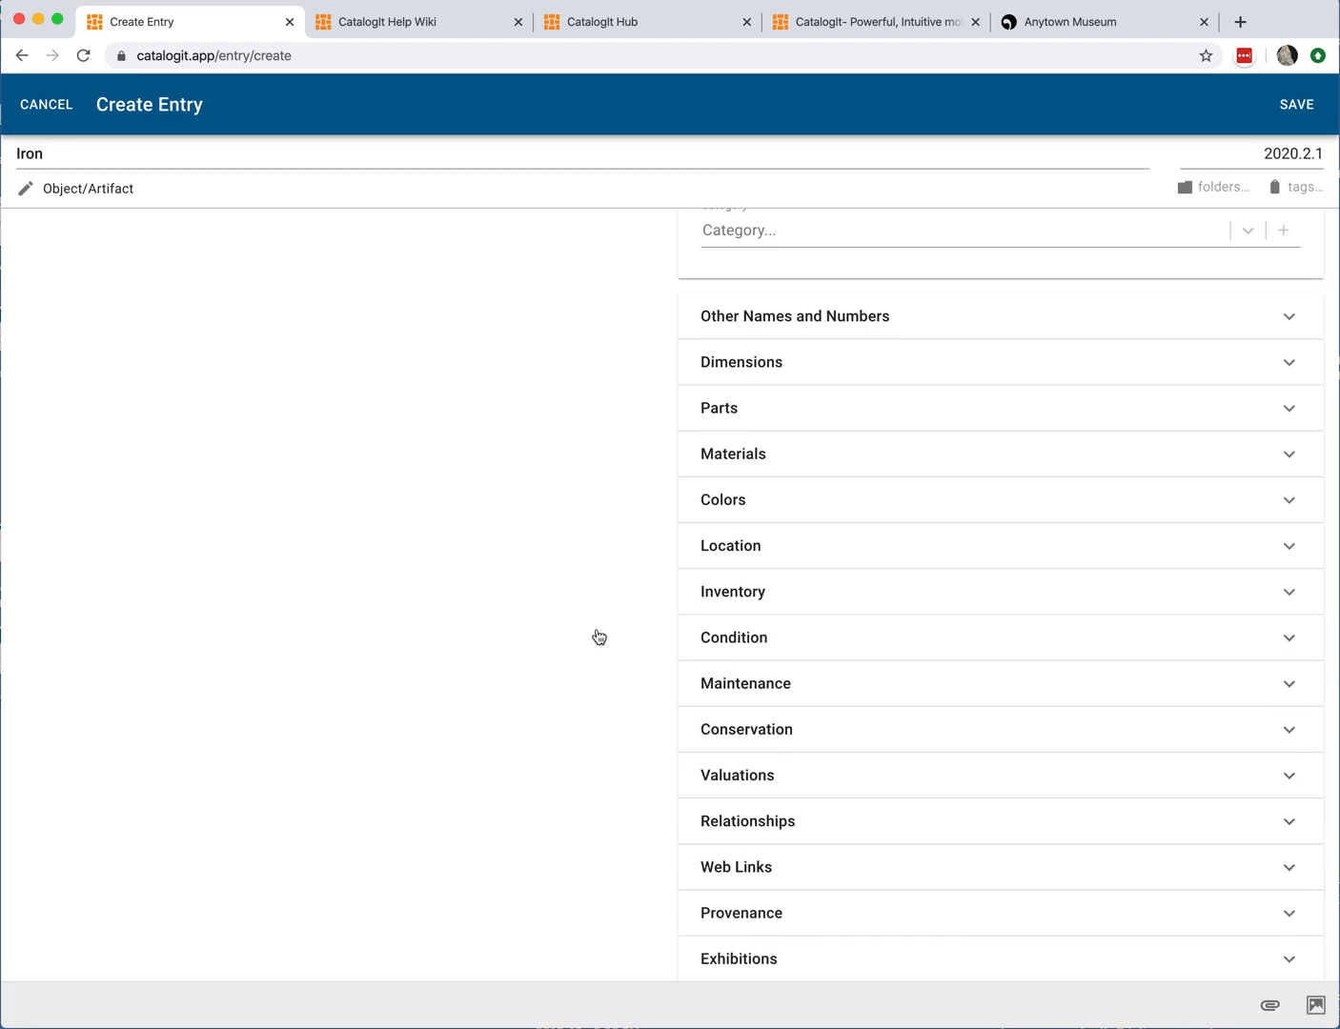
Step: Open the Conservation section and review its Conservation Purpose field
scroll(544, 624, "down", 4)
scroll(540, 633, "down", 1)
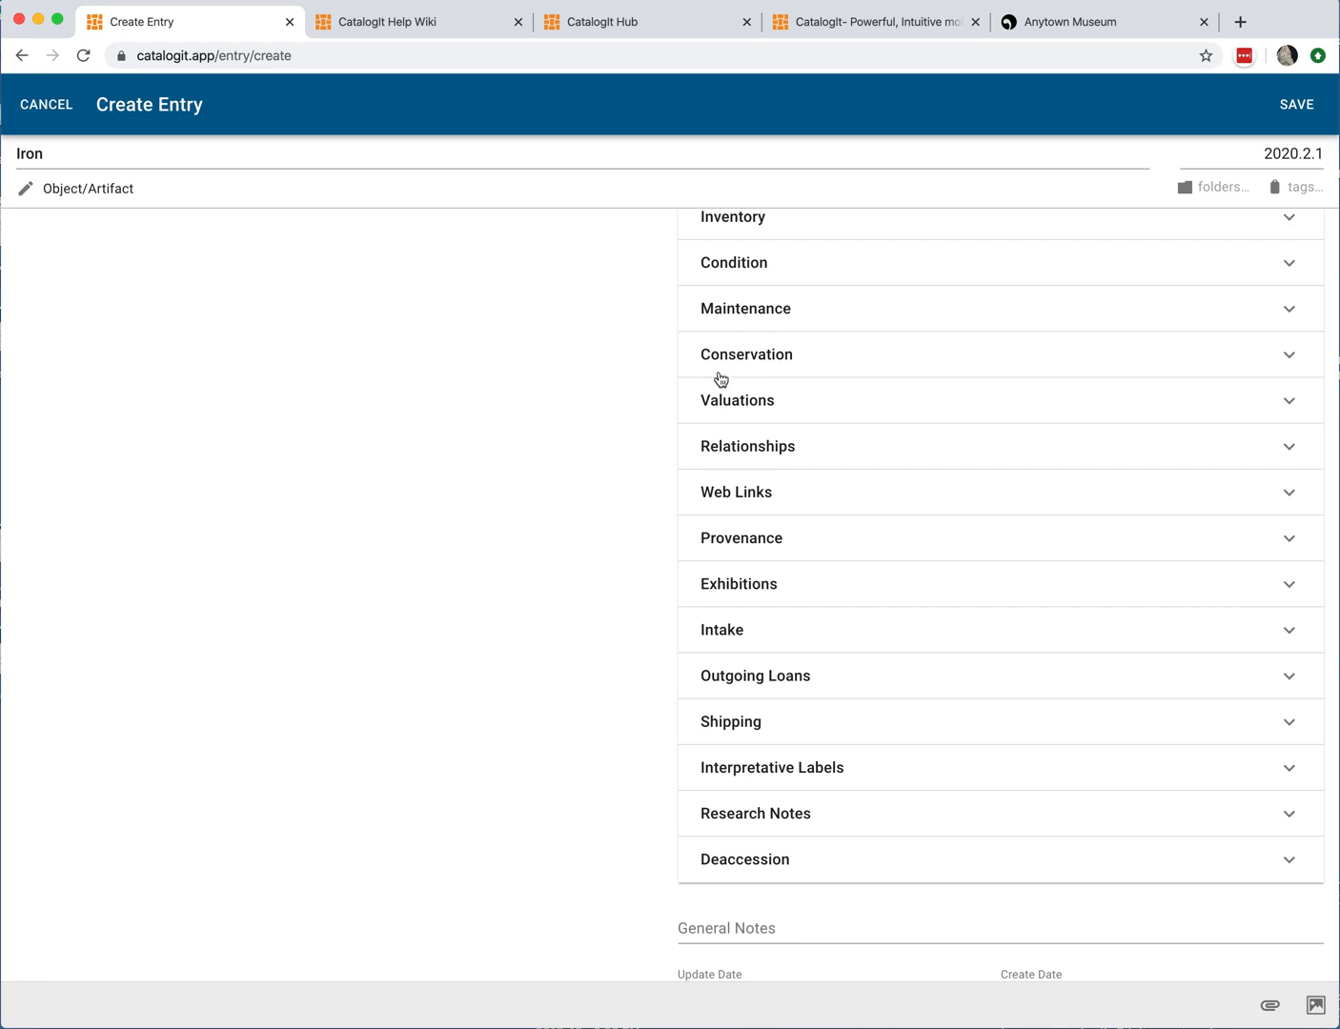
left_click(783, 358)
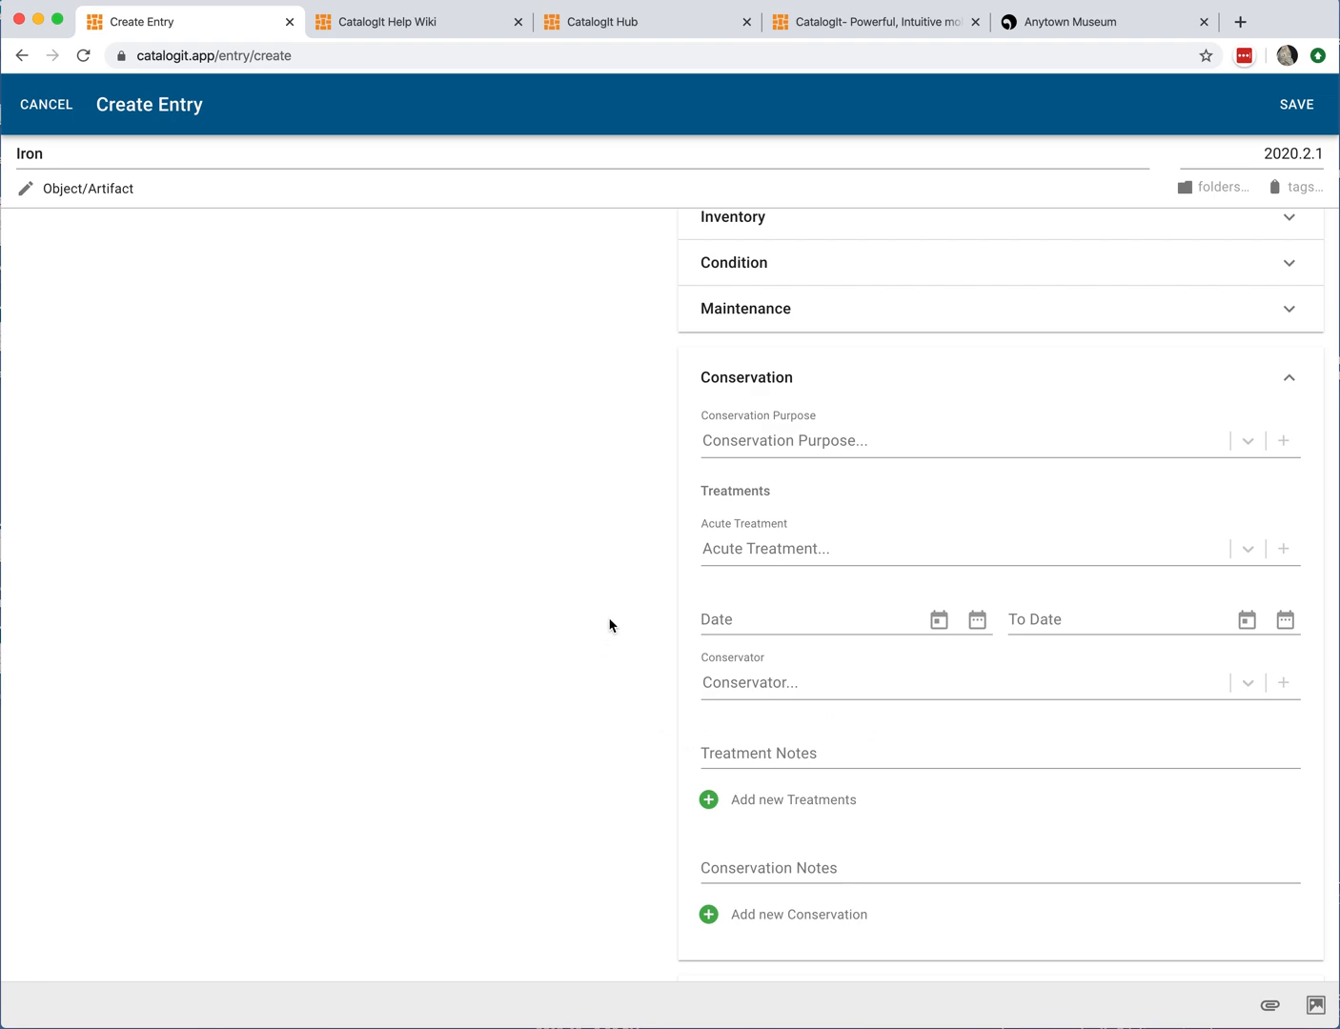
left_click(792, 445)
left_click(818, 443)
left_click(818, 444)
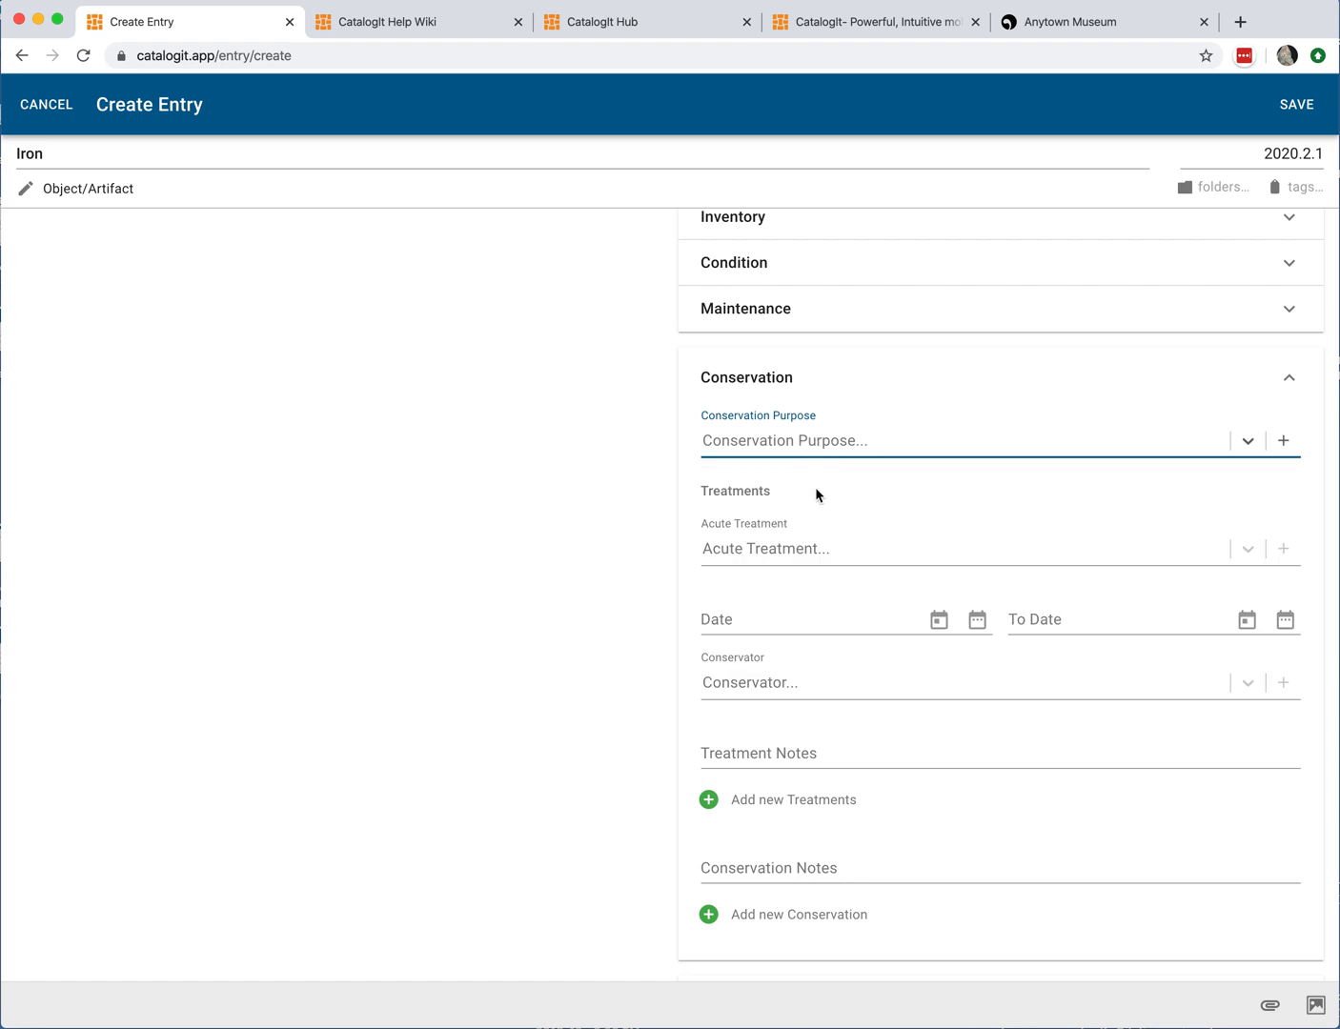
Step: Browse the Acute Treatment options, then collapse the Conservation section
left_click(817, 541)
scroll(841, 647, "down", 2)
scroll(841, 646, "down", 5)
scroll(839, 649, "down", 5)
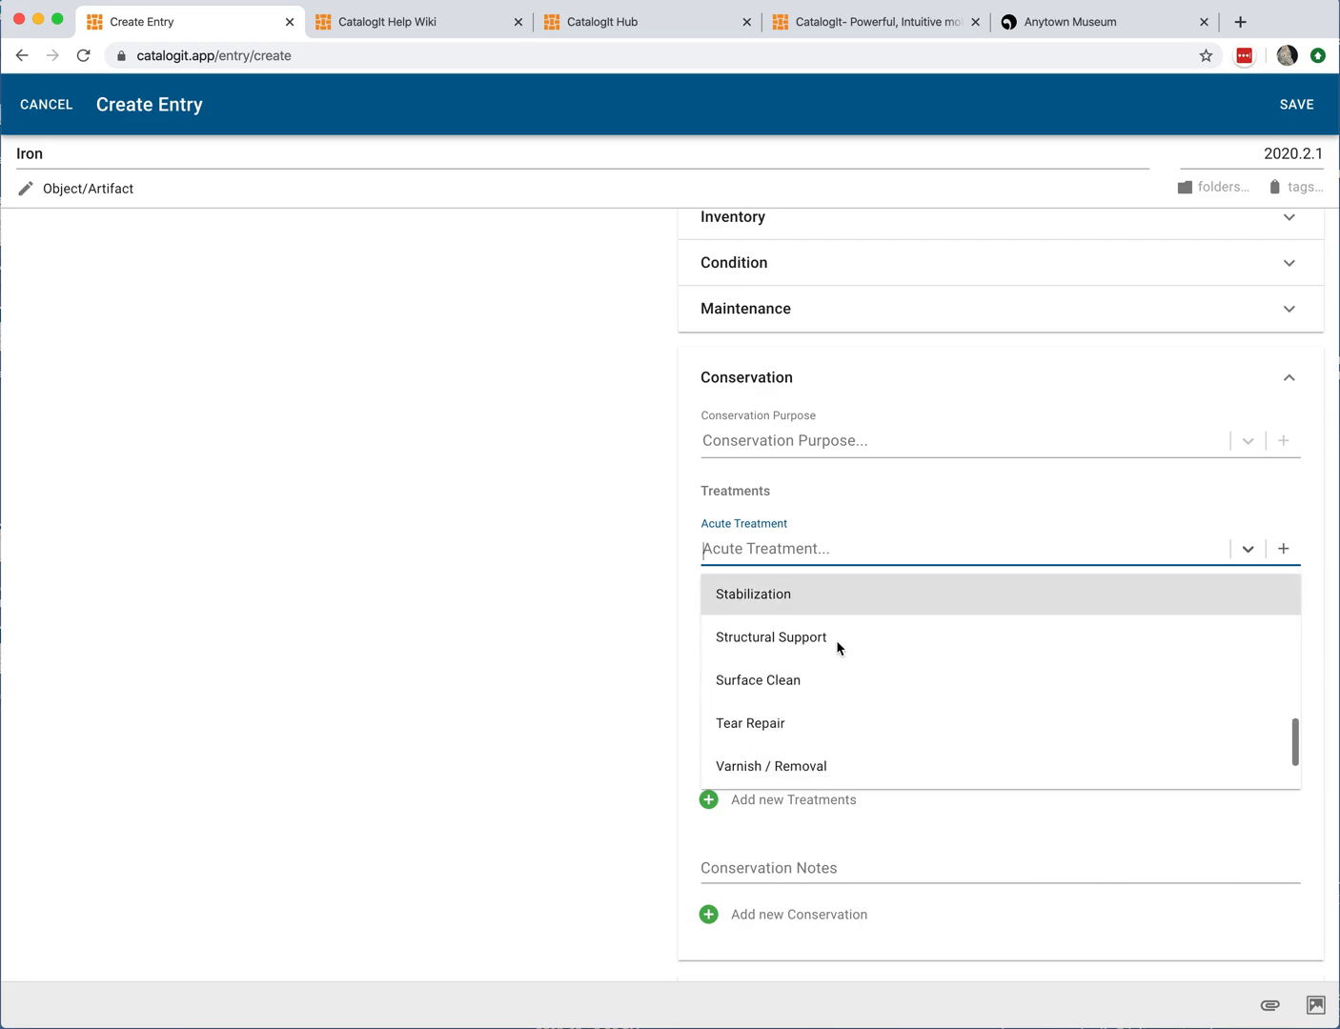
scroll(838, 636, "down", 2)
left_click(868, 516)
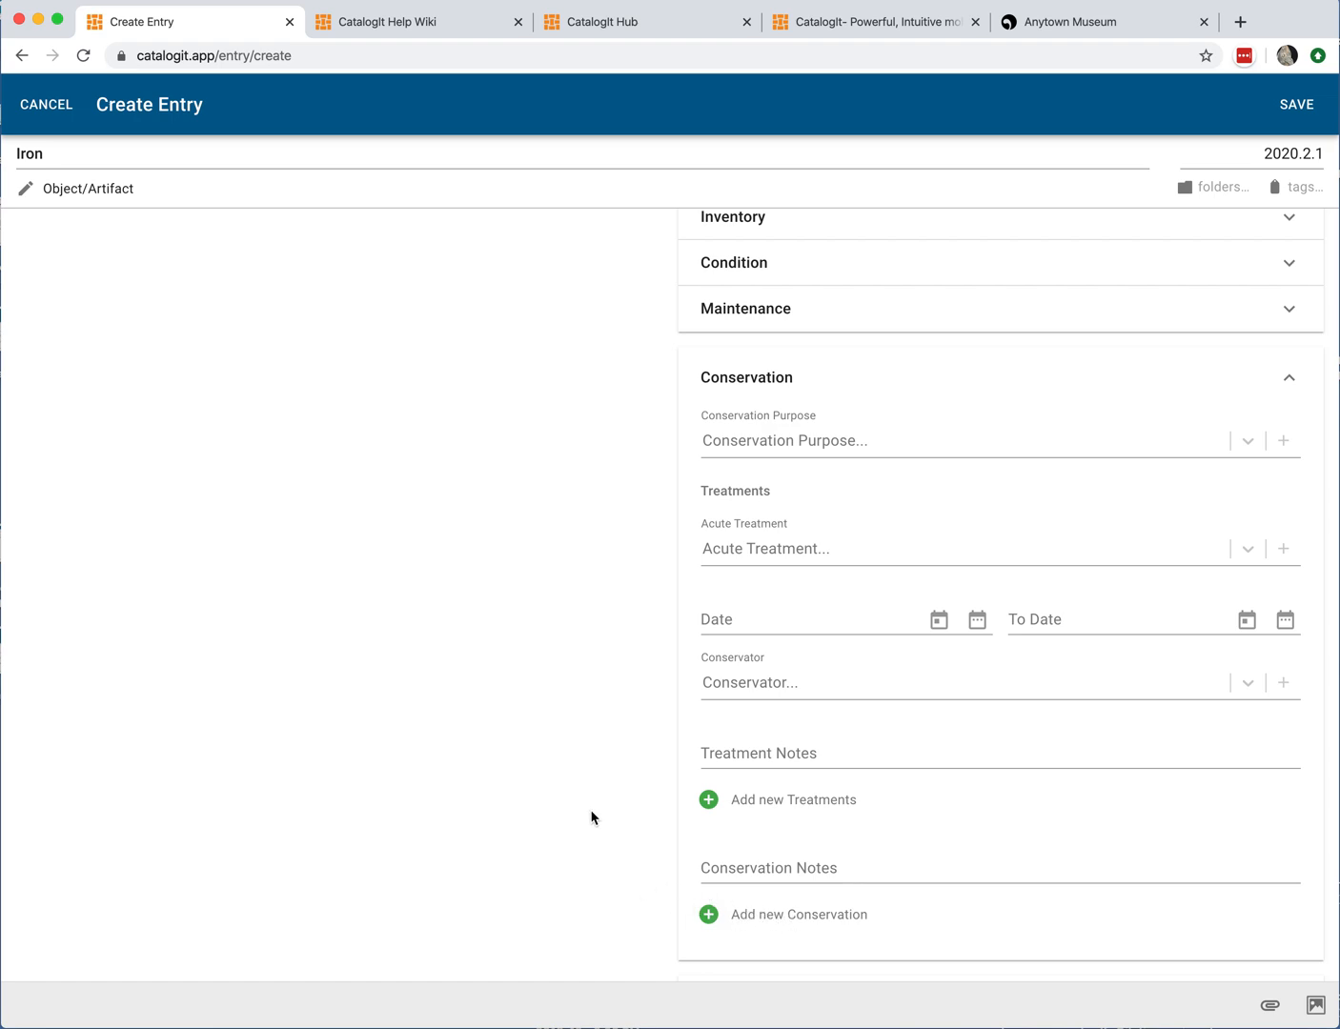
left_click(1290, 384)
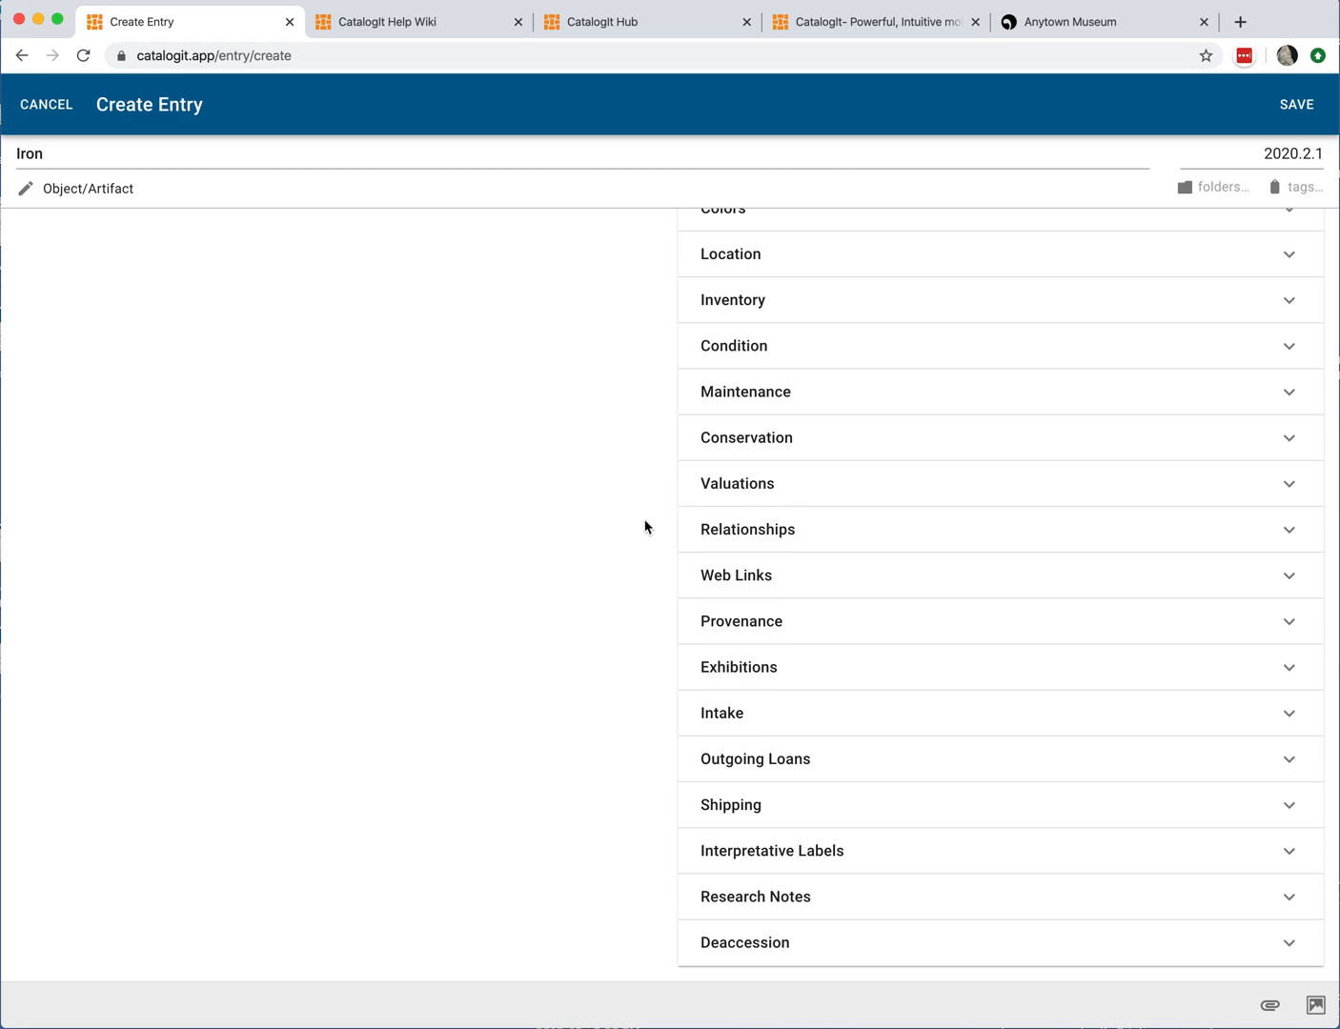
Step: Open the Valuations section, review its appraisal and estimator fields, and collapse it
left_click(782, 487)
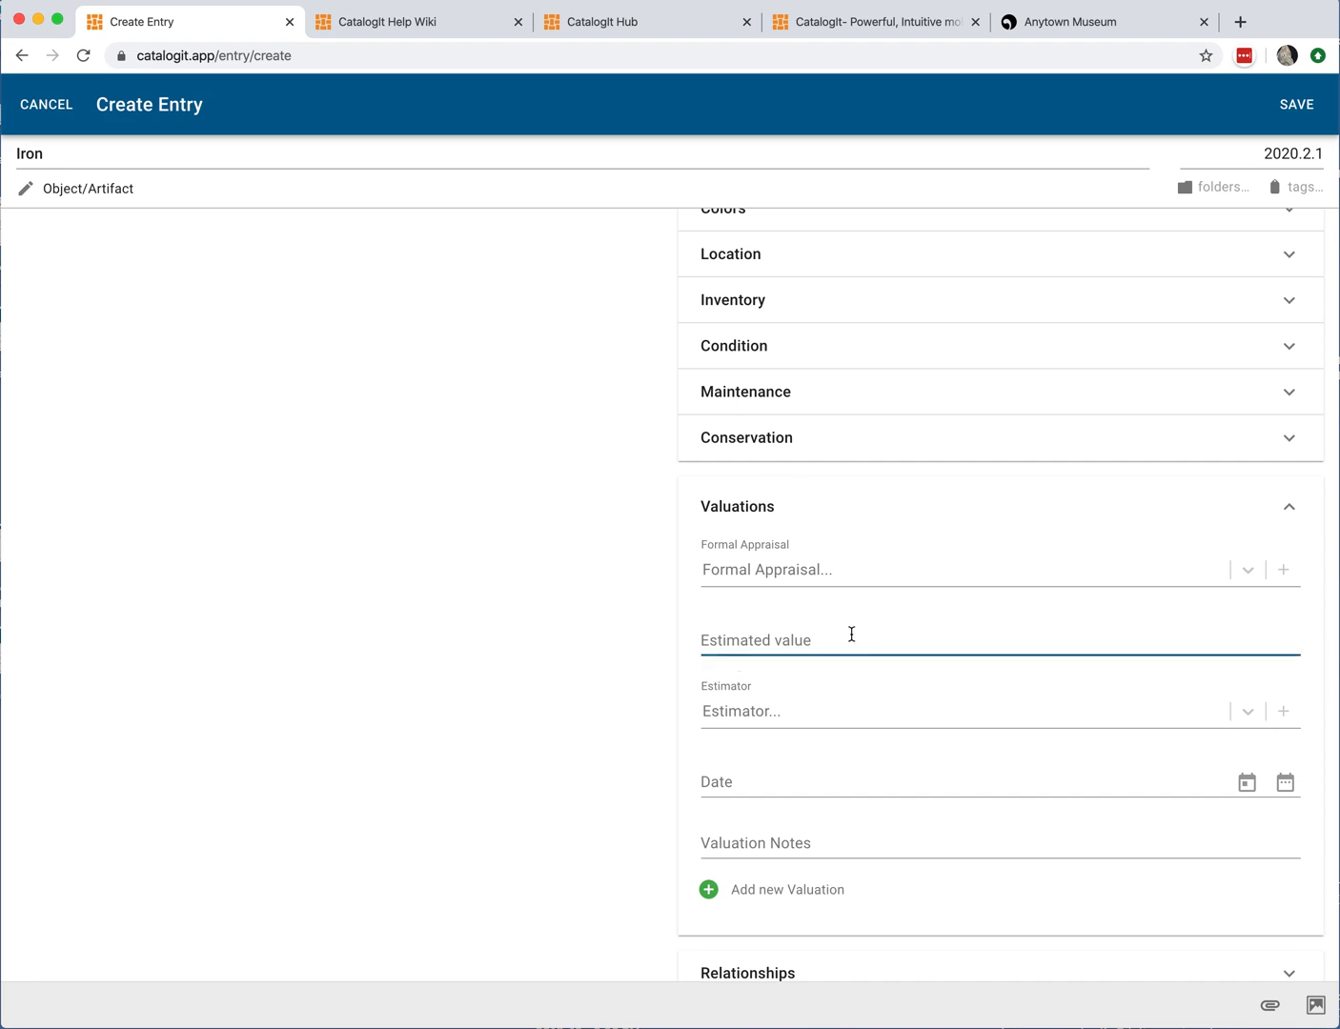
left_click(737, 711)
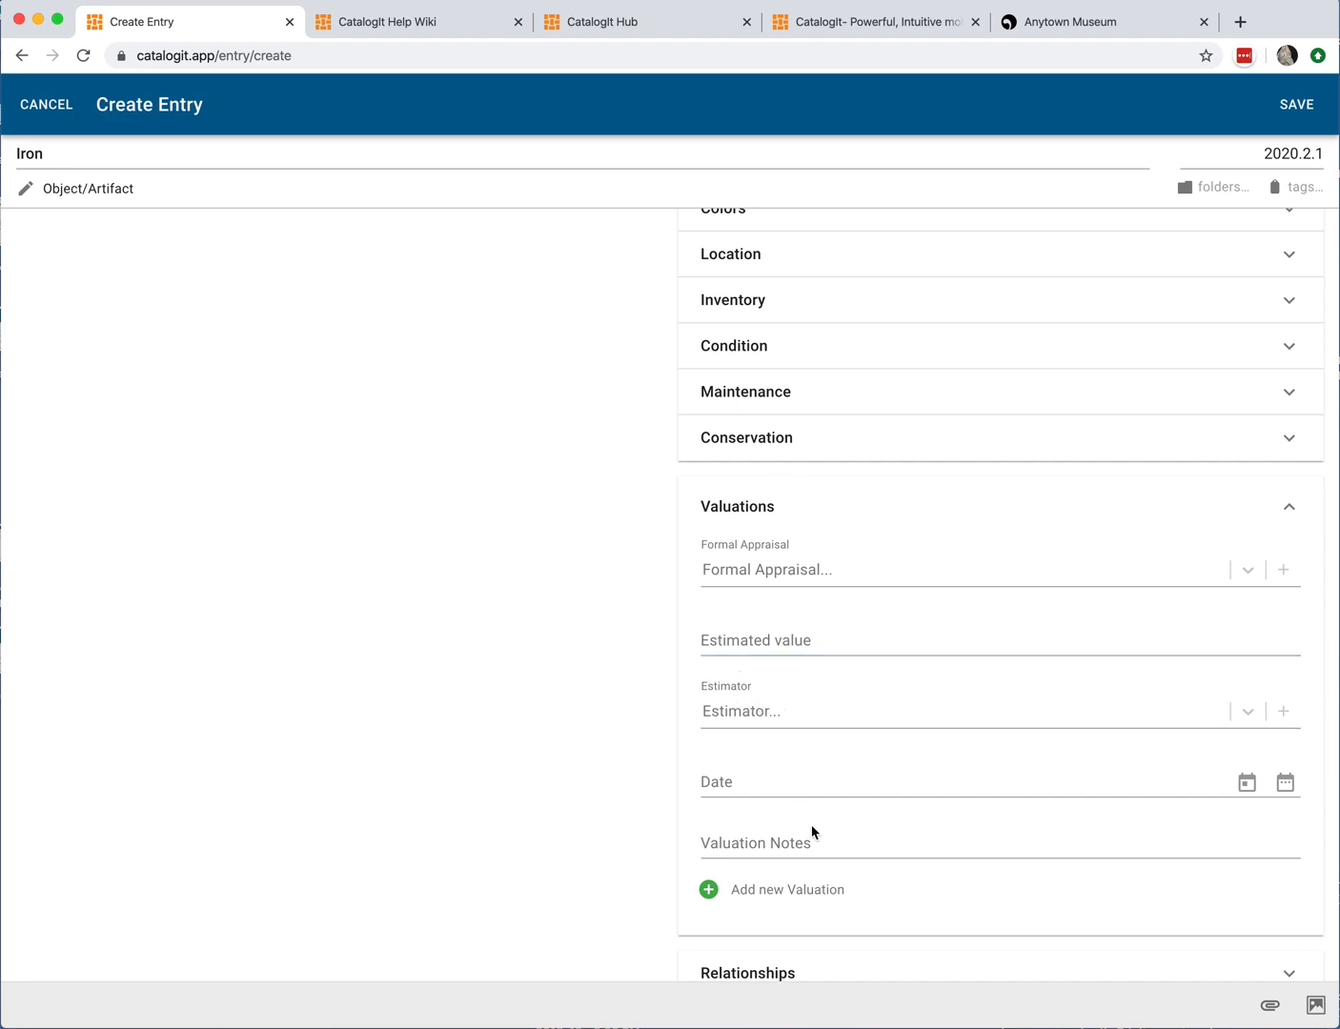
left_click(1287, 506)
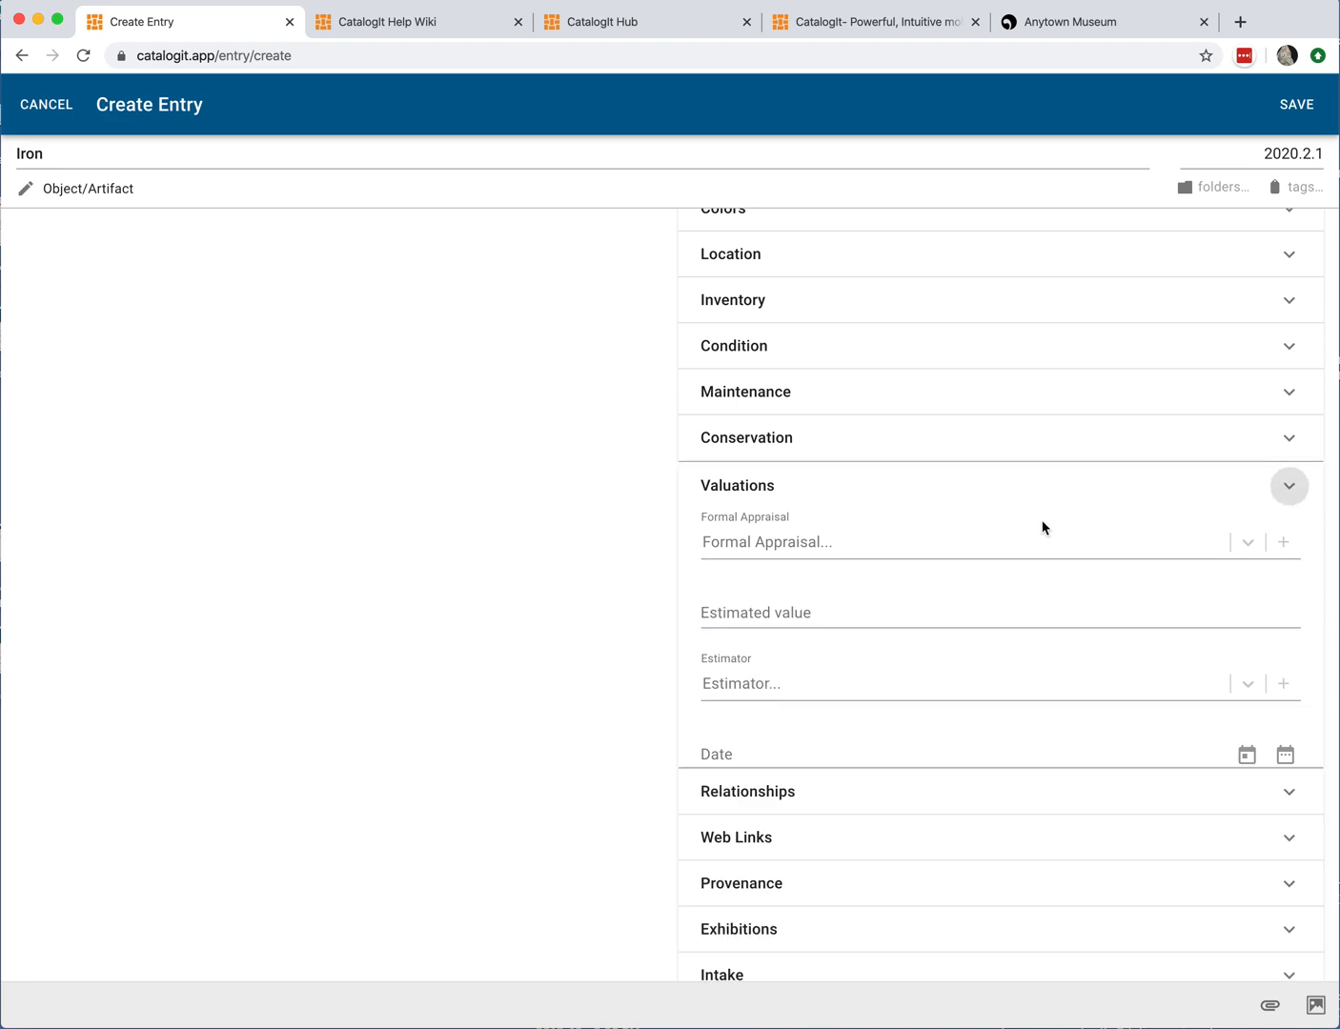
Step: Open the Relationships section and review its Related Person or Business and Related Places fields
left_click(757, 533)
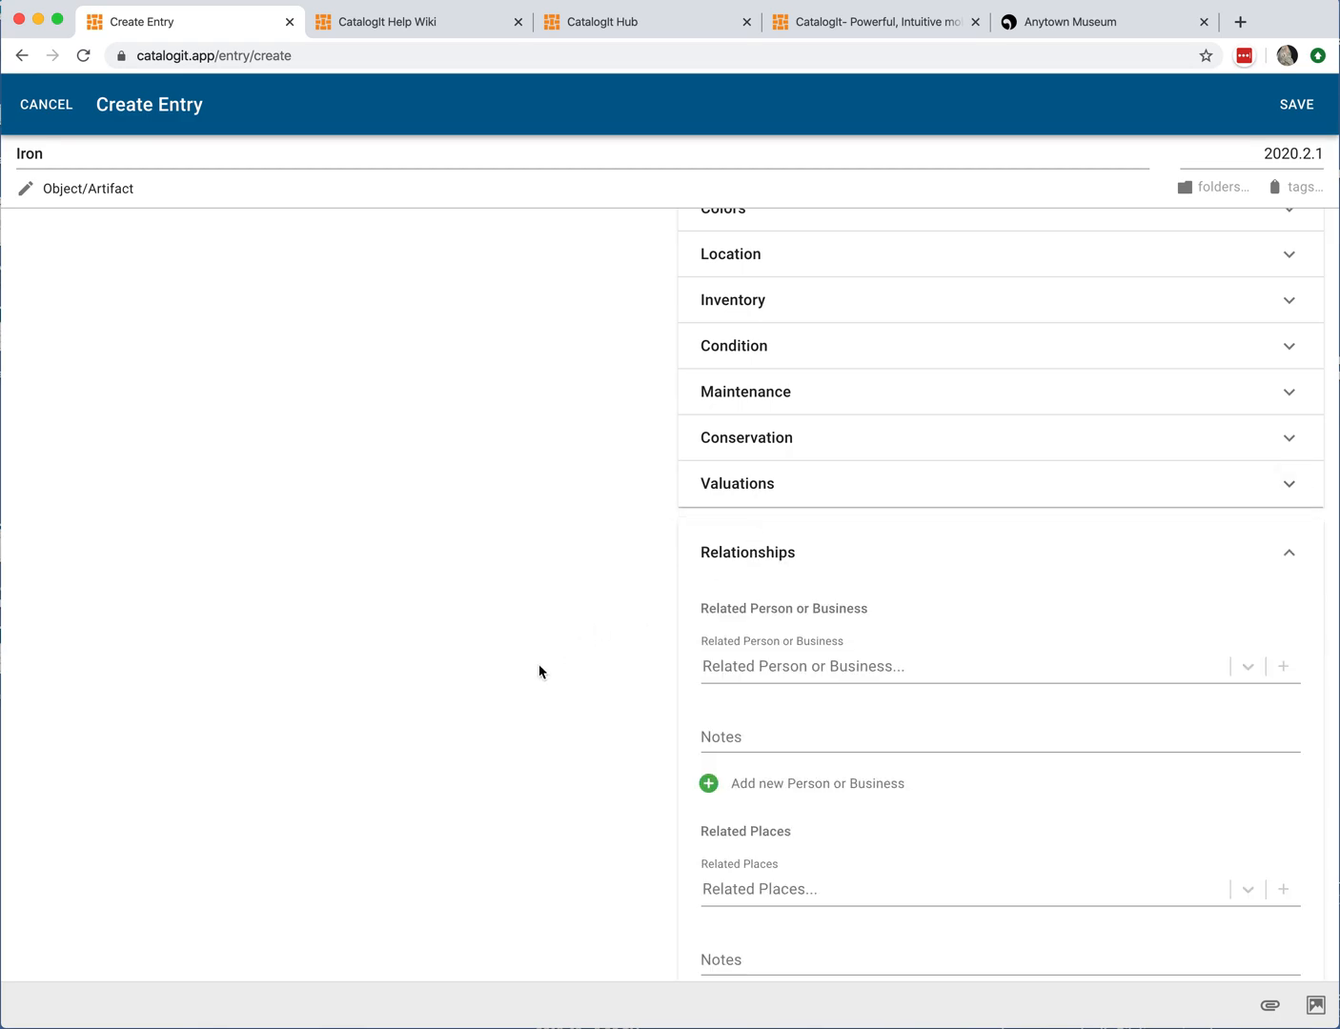
scroll(548, 666, "down", 1)
scroll(553, 665, "down", 1)
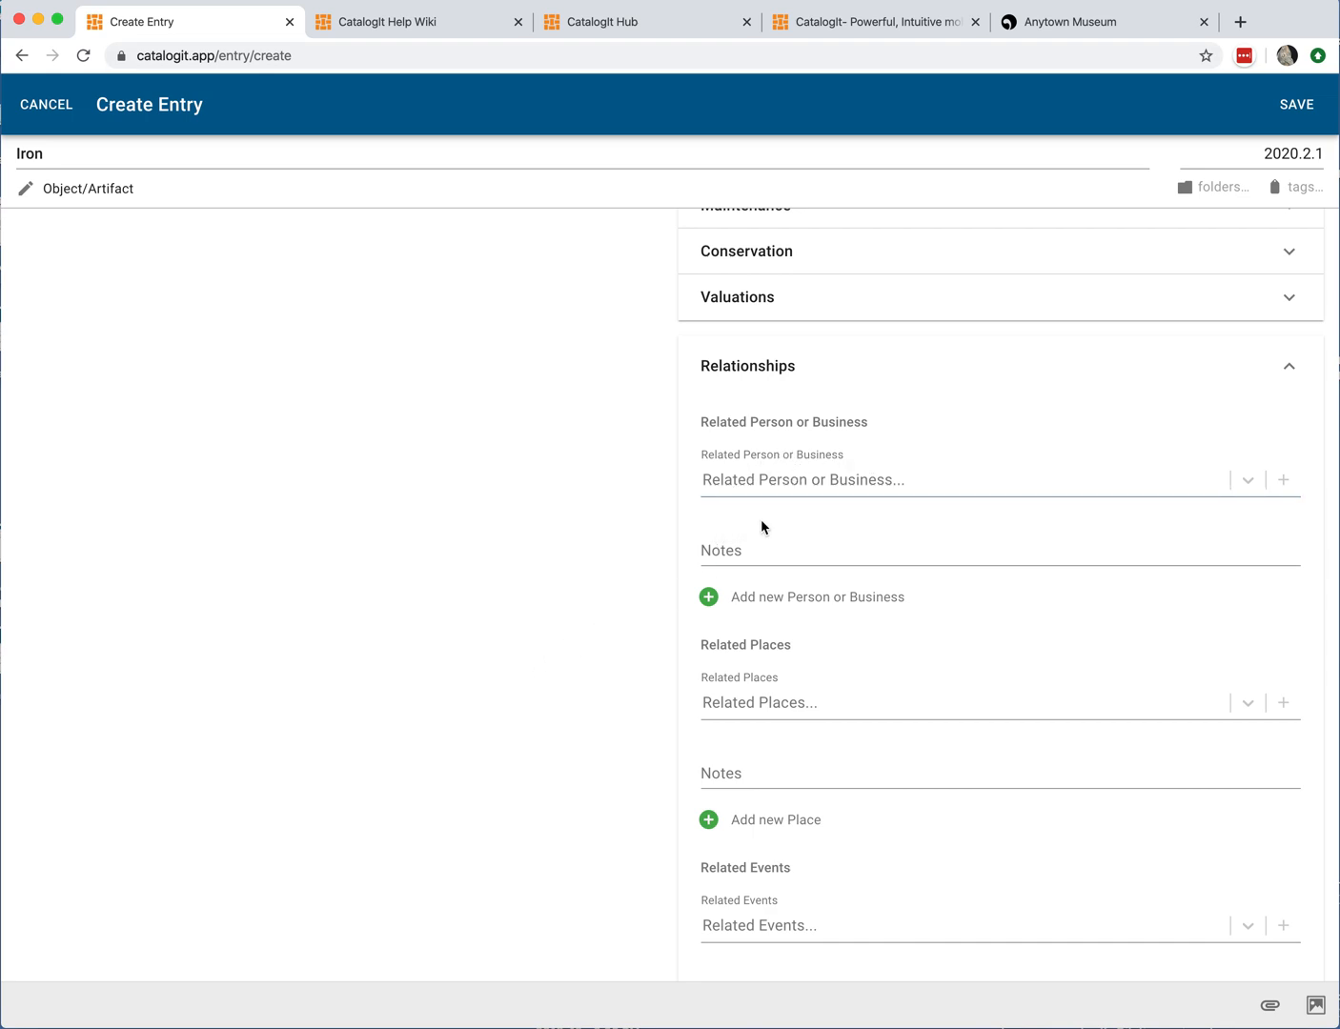
scroll(810, 530, "down", 1)
left_click(835, 405)
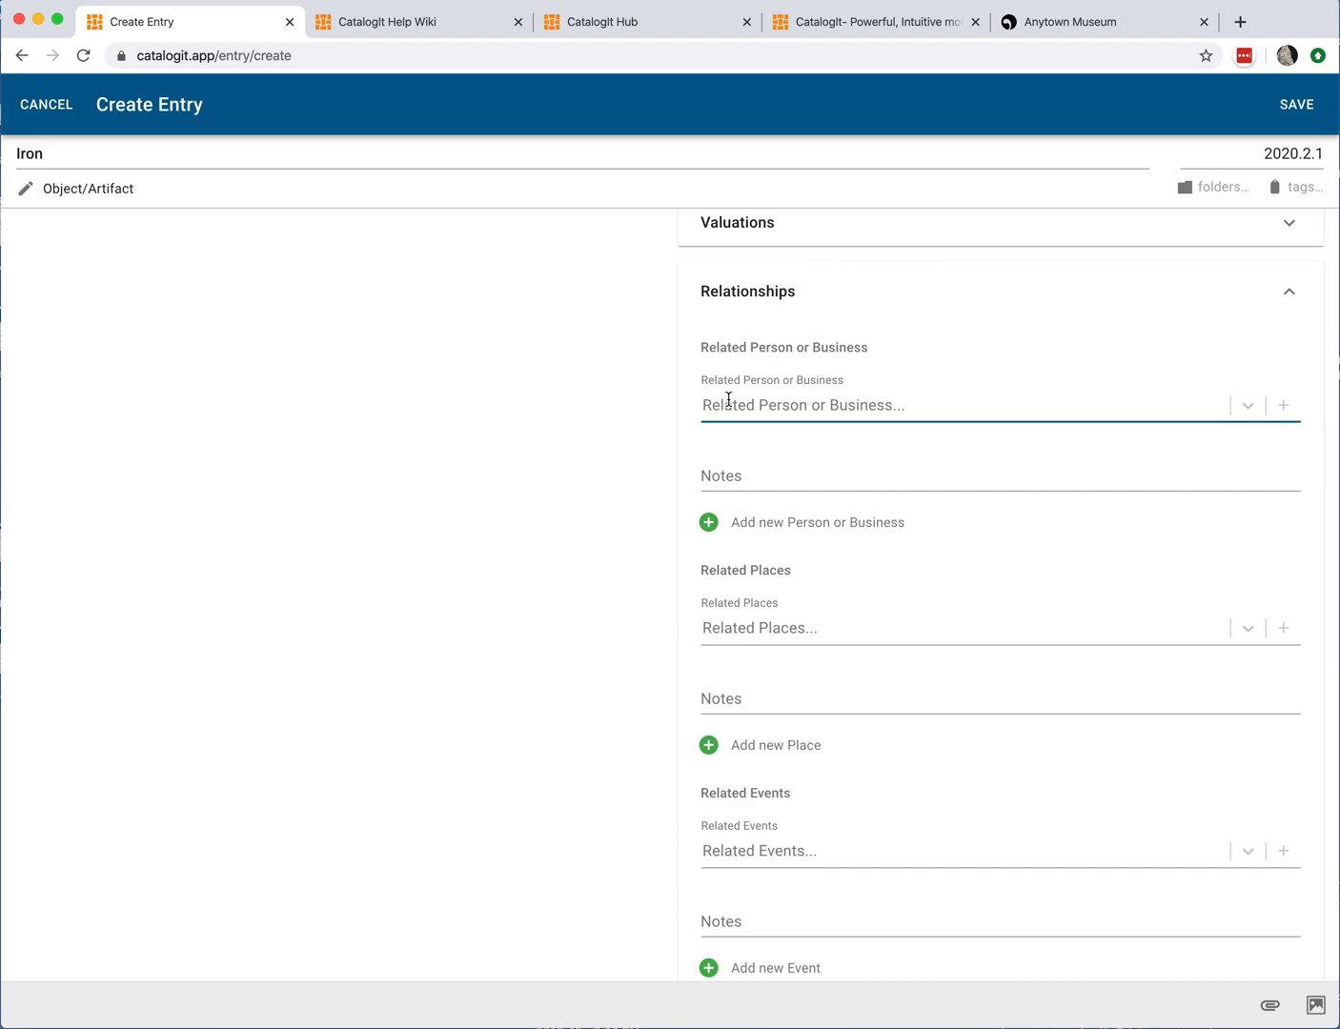
left_click(648, 474)
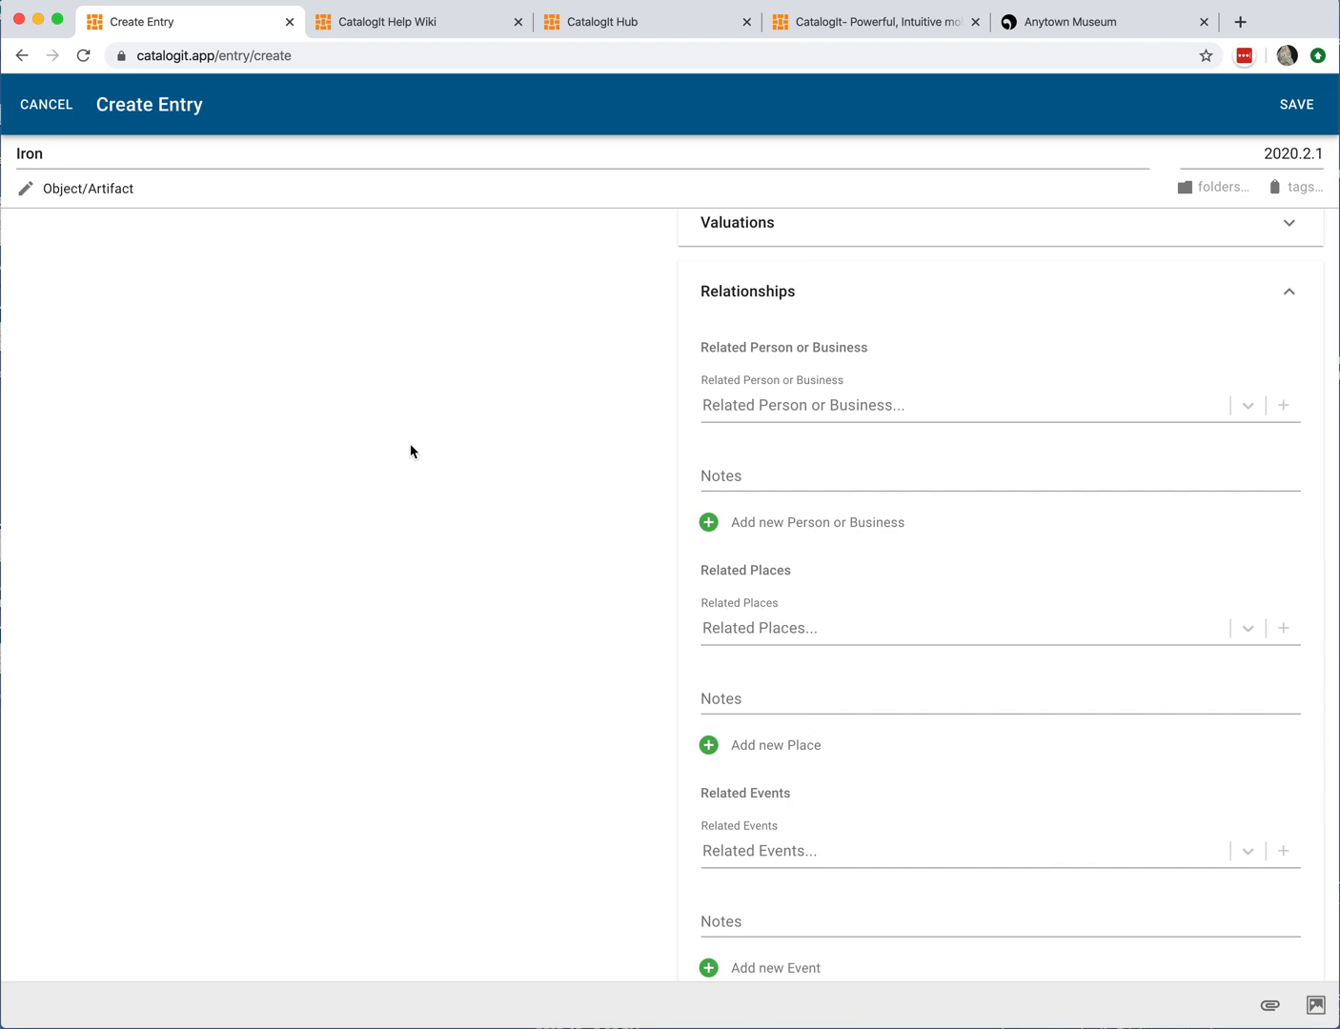
left_click(779, 628)
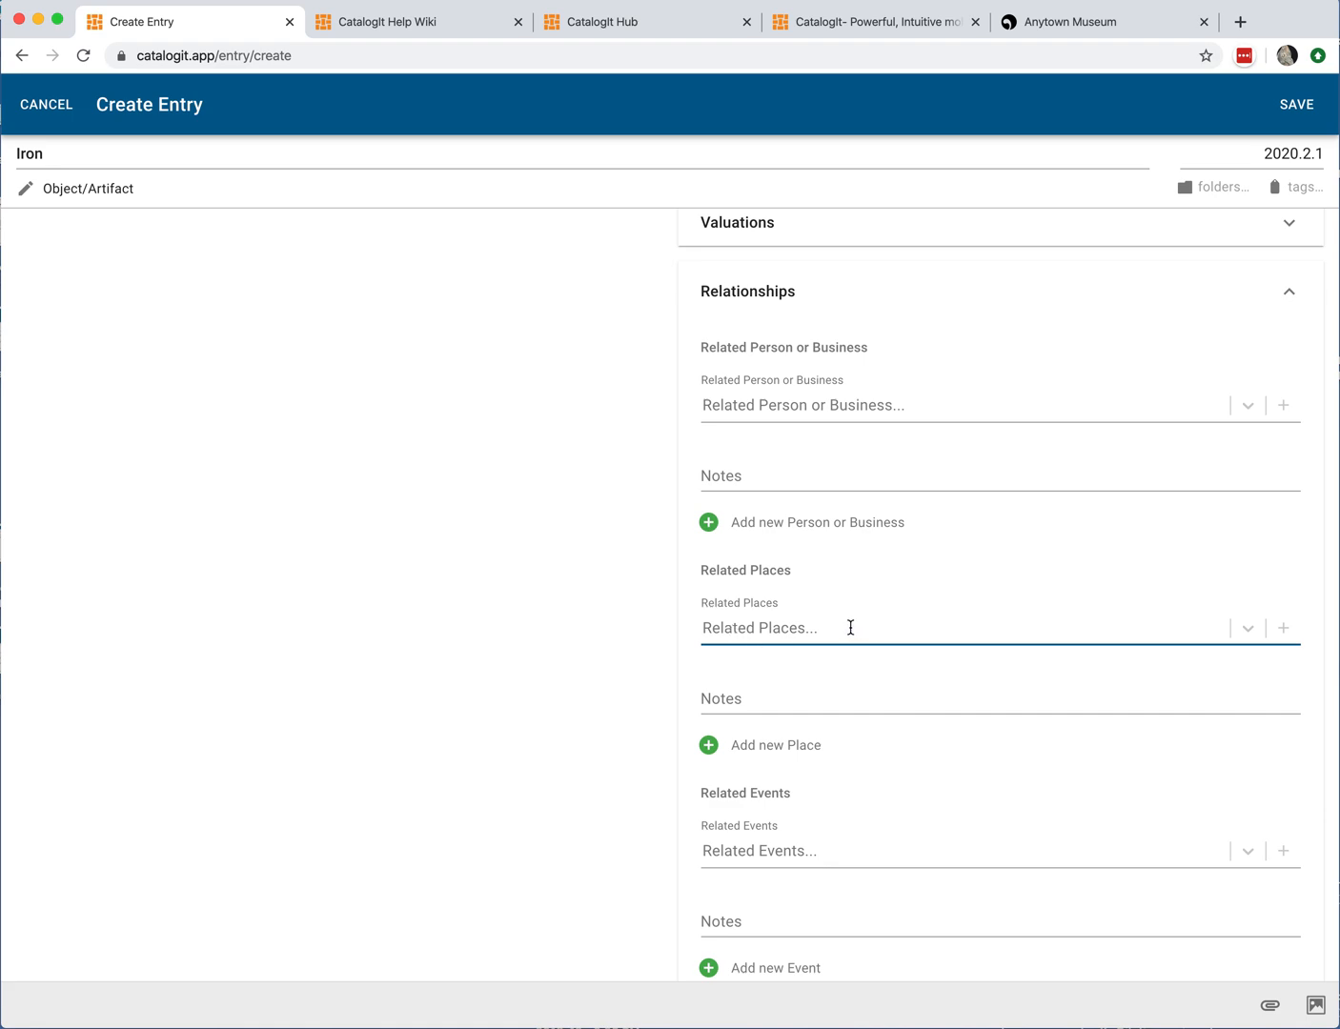
Step: Review the remaining Relationships fields for events, entries and publications, then open the Web Links section
scroll(838, 631, "down", 1)
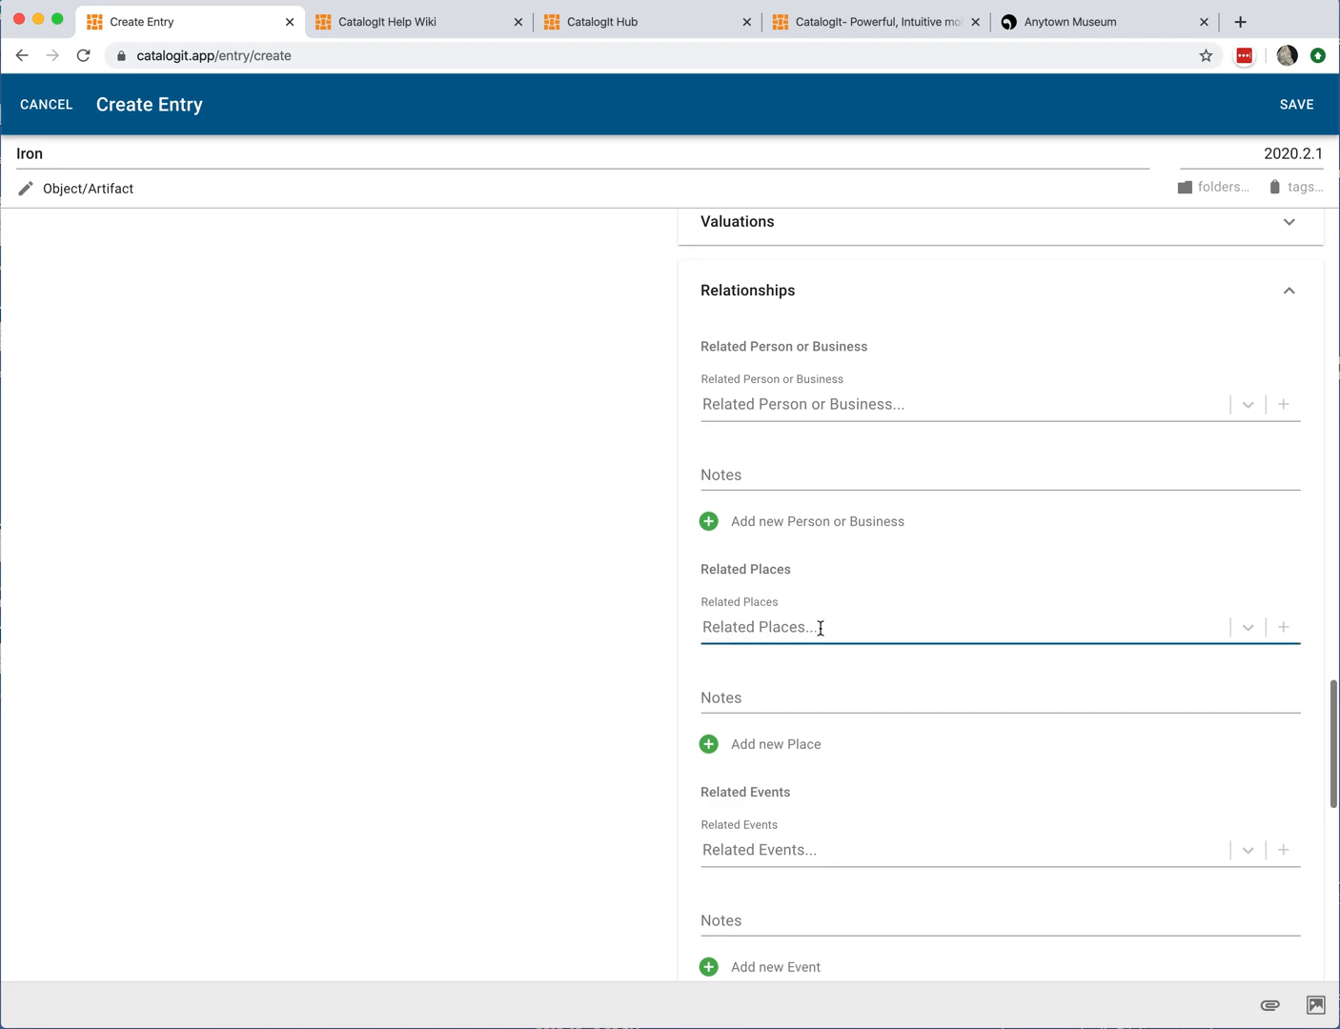
scroll(859, 634, "down", 3)
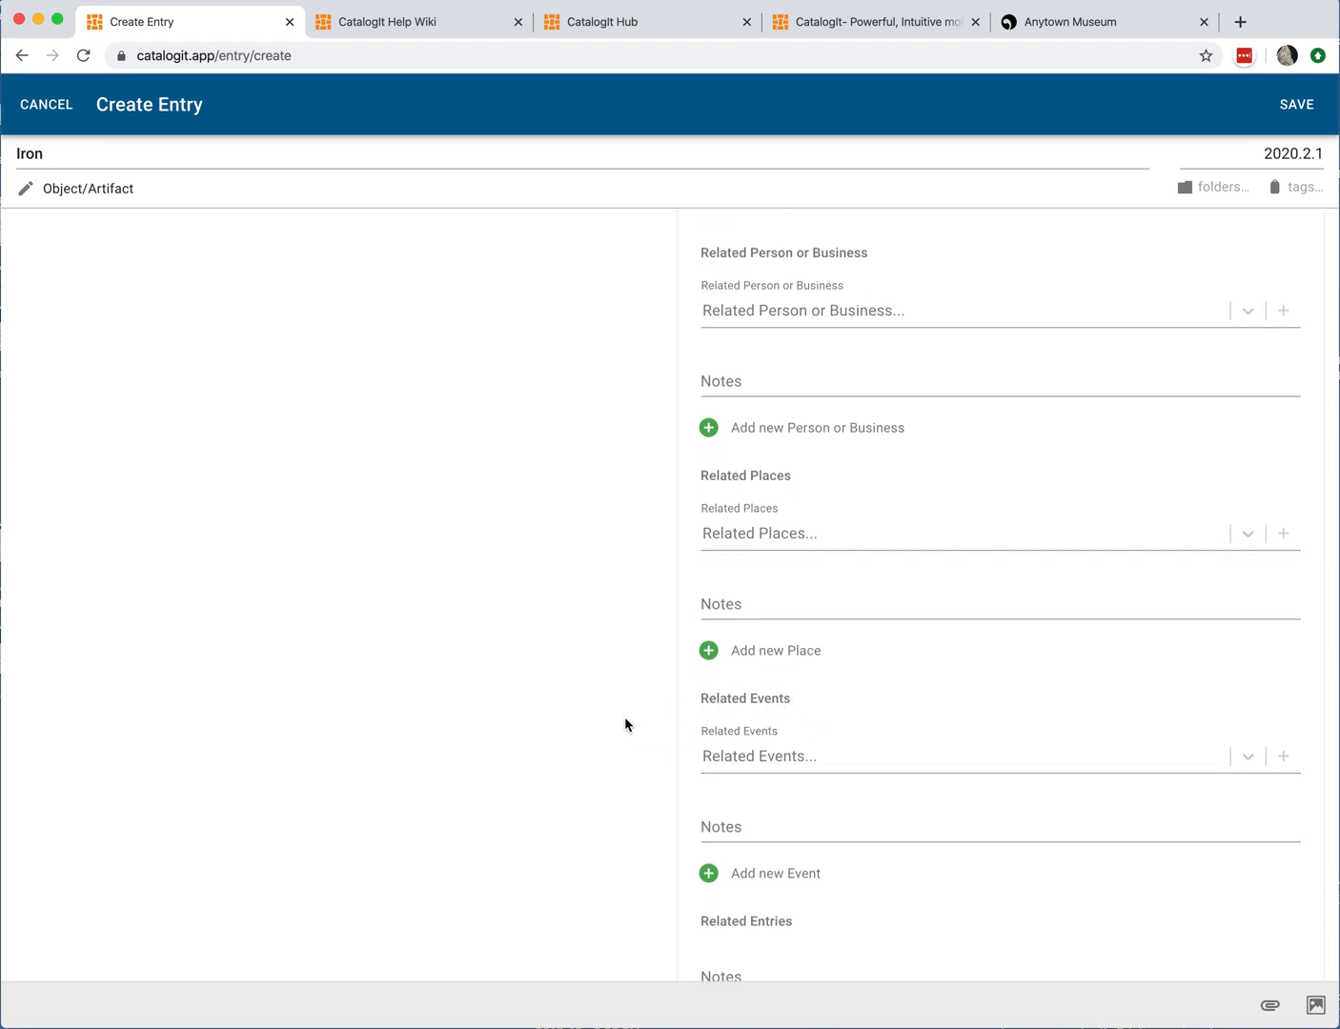
left_click(704, 748)
scroll(818, 730, "down", 2)
scroll(818, 735, "down", 9)
scroll(922, 740, "down", 5)
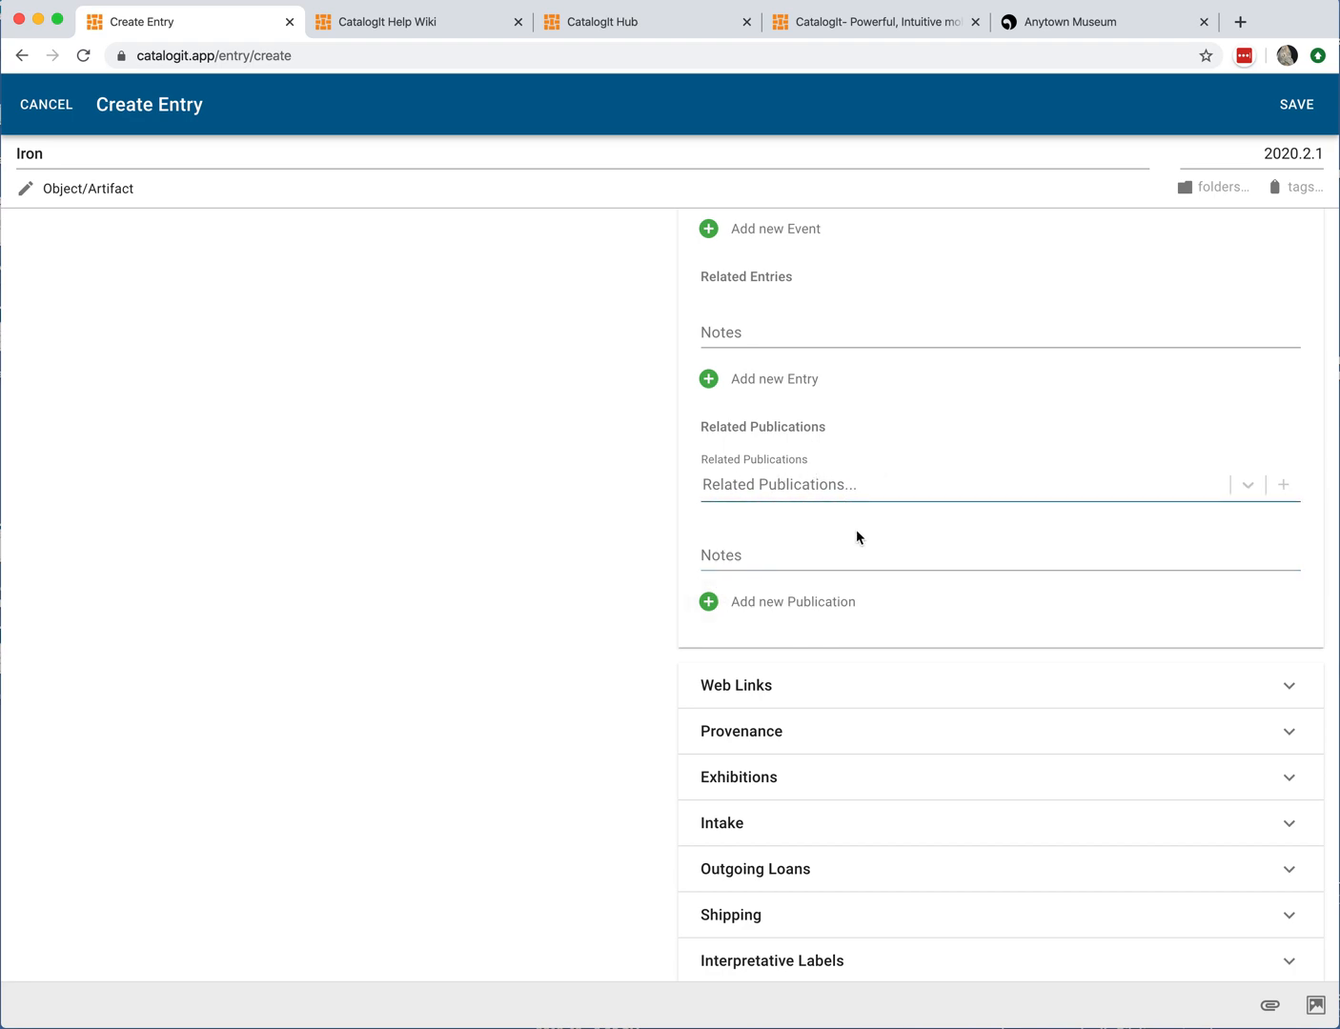
scroll(936, 589, "down", 3)
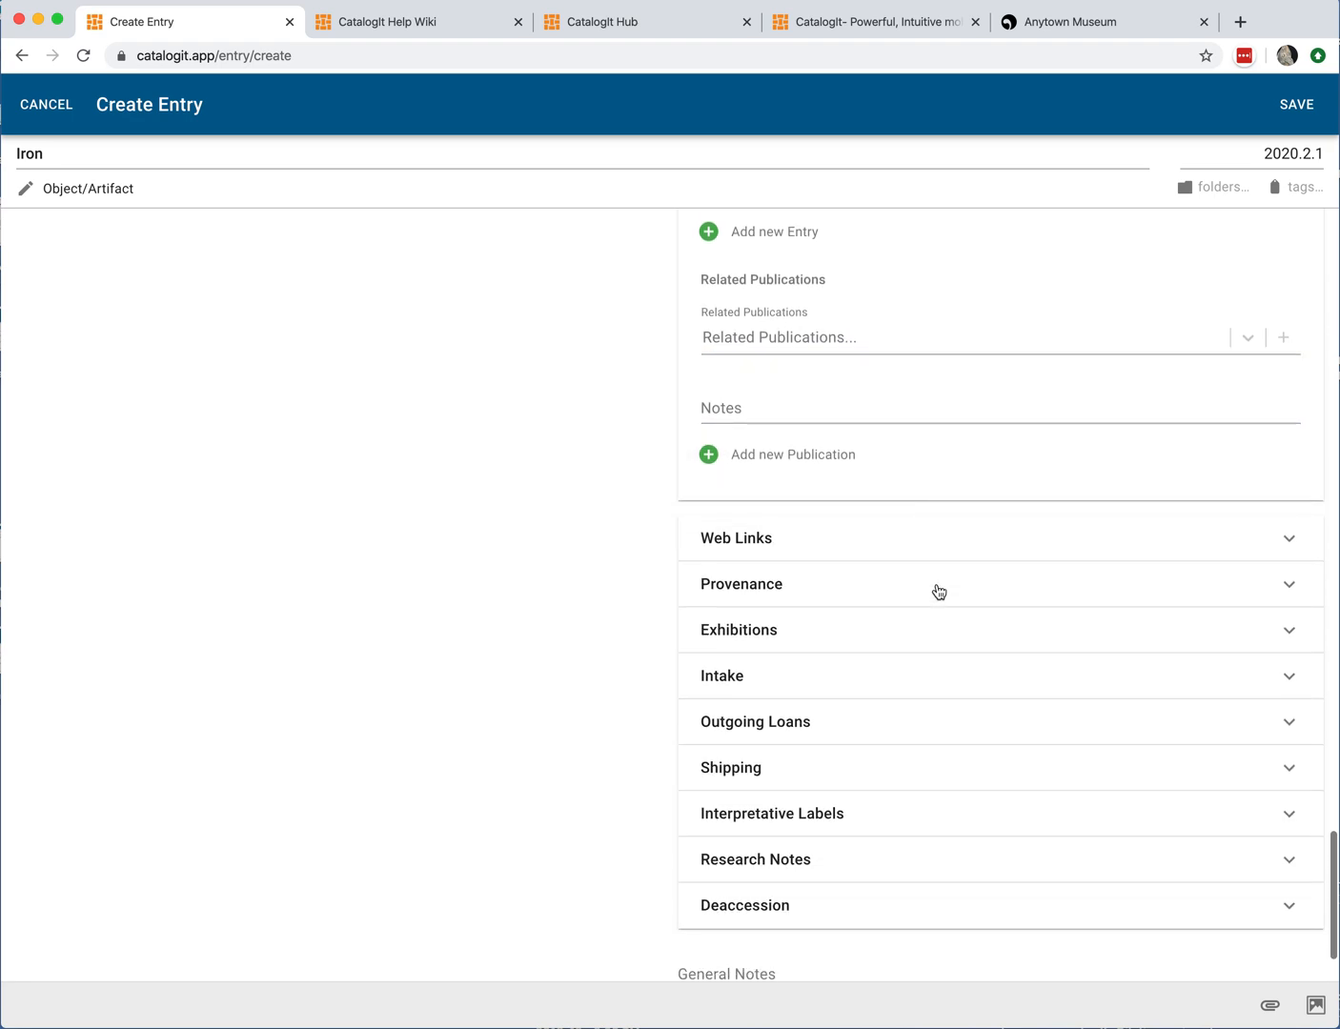
left_click(925, 527)
left_click(718, 611)
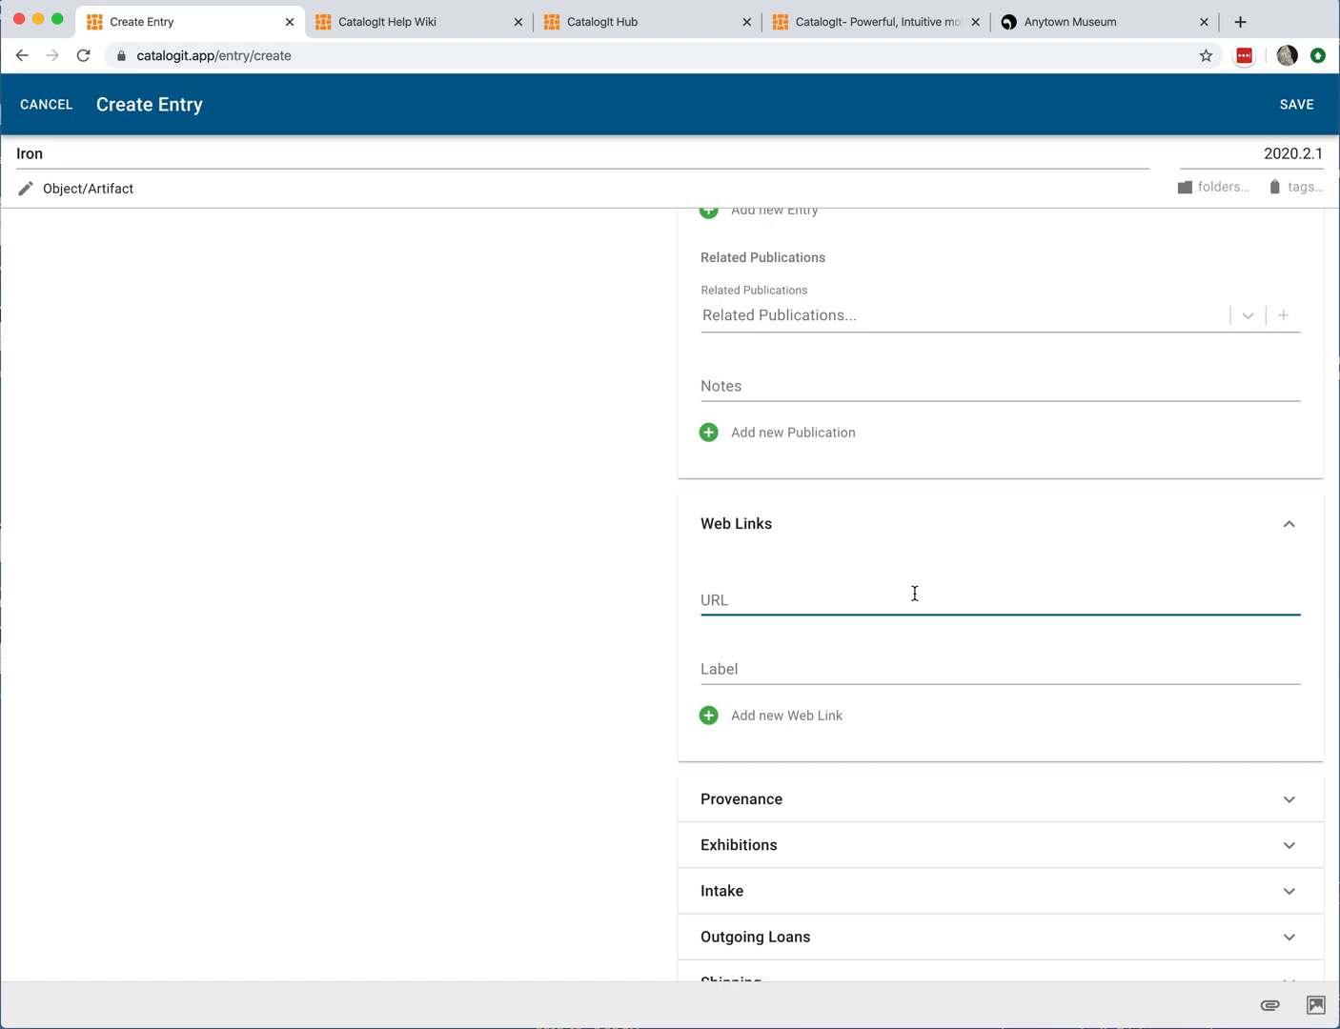
Step: Review the Web Links URL and Label fields, then collapse the Web Links section
left_click(767, 636)
left_click(812, 701)
left_click(964, 667)
left_click(1057, 695)
scroll(1053, 694, "down", 2)
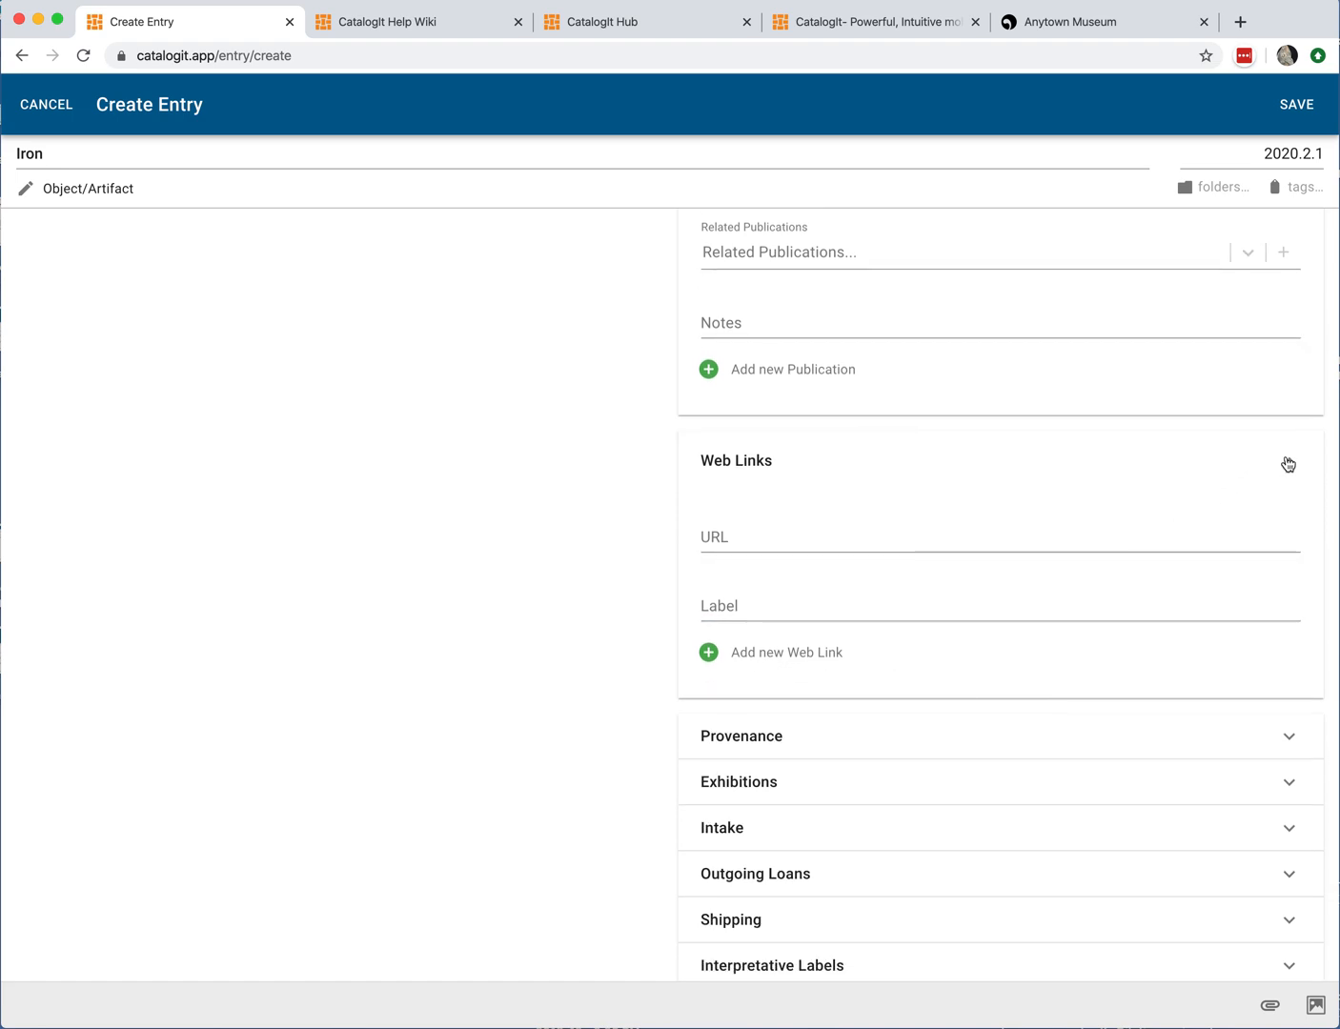
left_click(1289, 461)
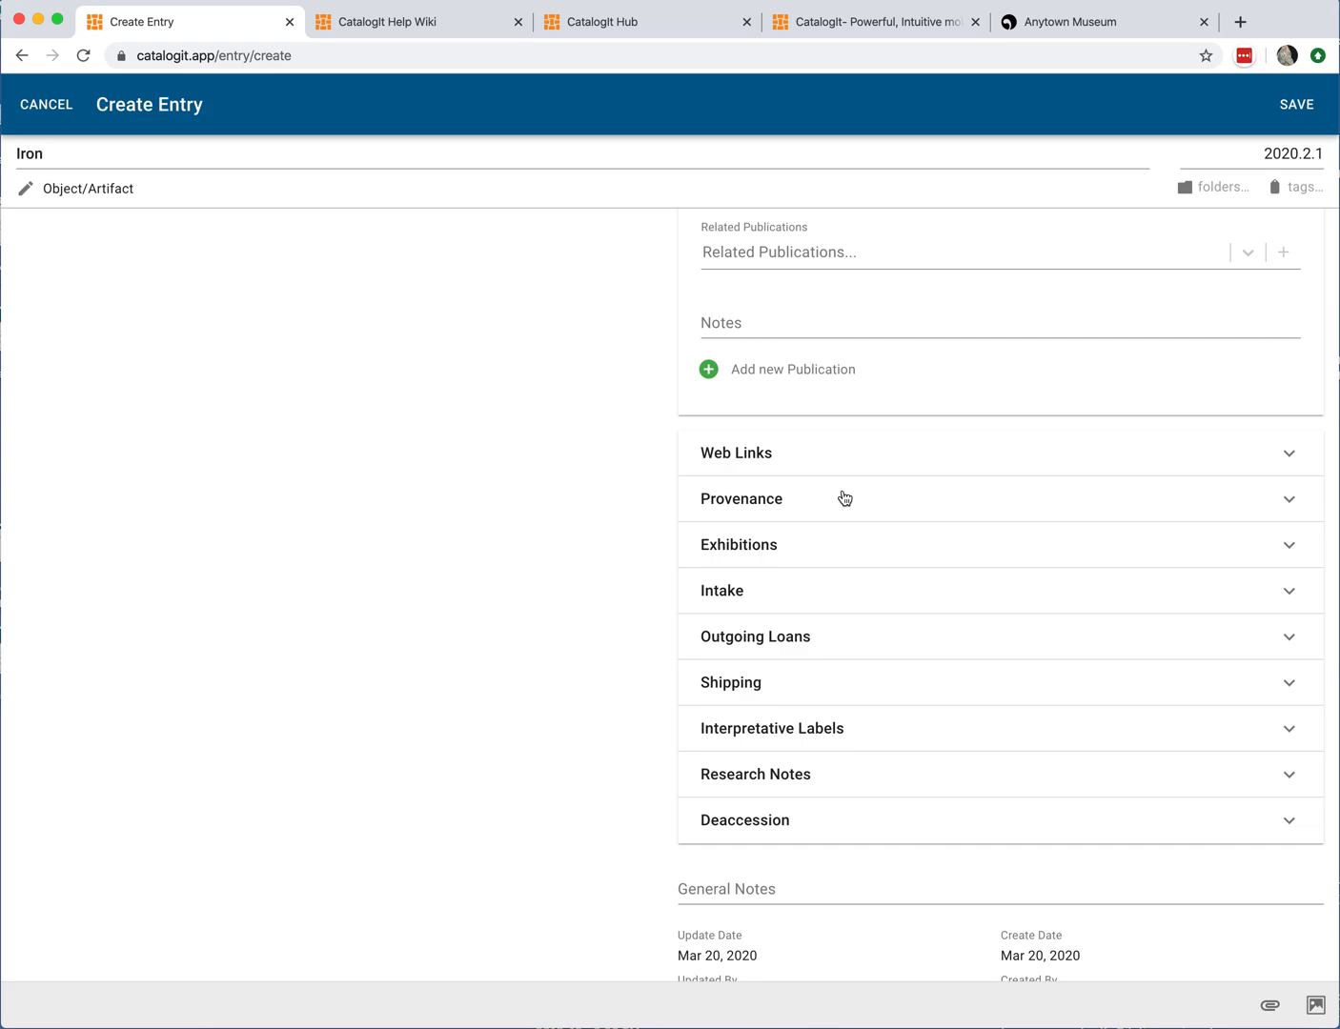
Step: Open the Exhibitions section and browse the available exhibitions without choosing one
left_click(782, 553)
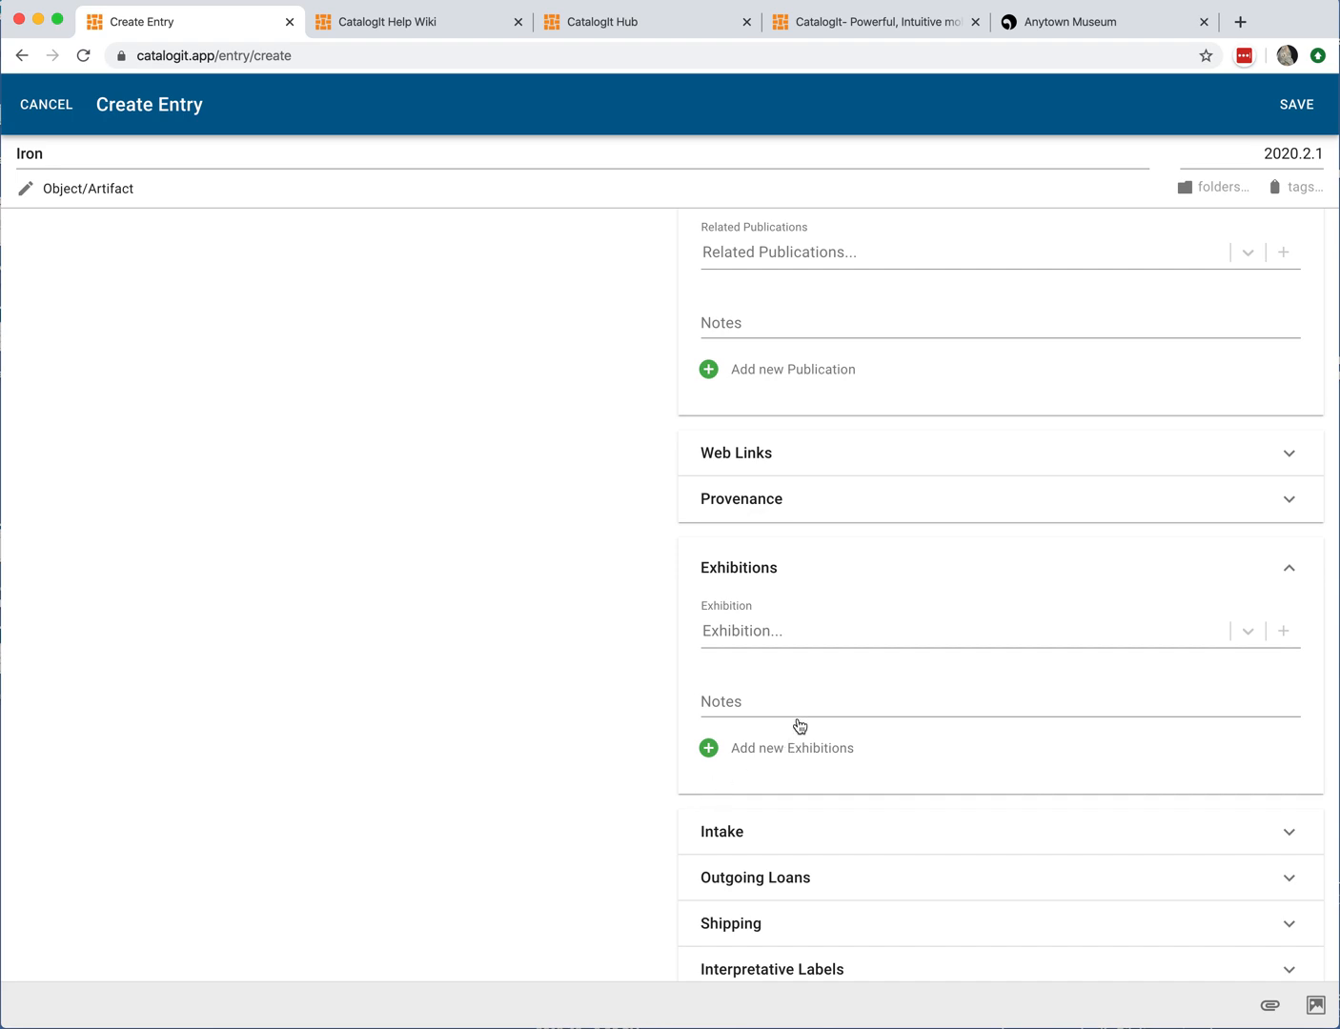
left_click(776, 633)
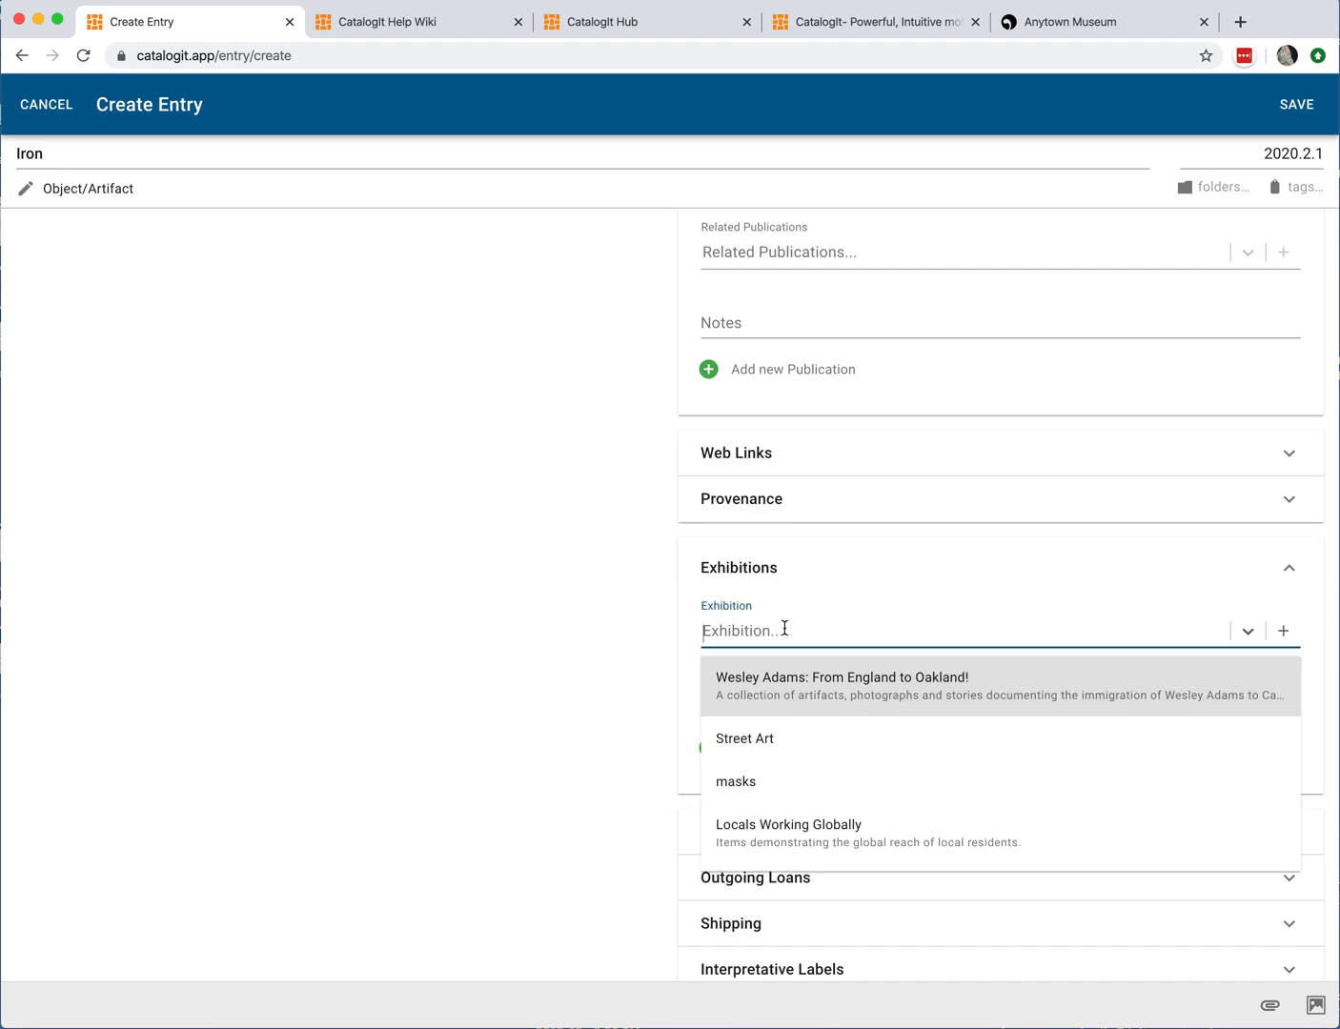
scroll(792, 753, "down", 2)
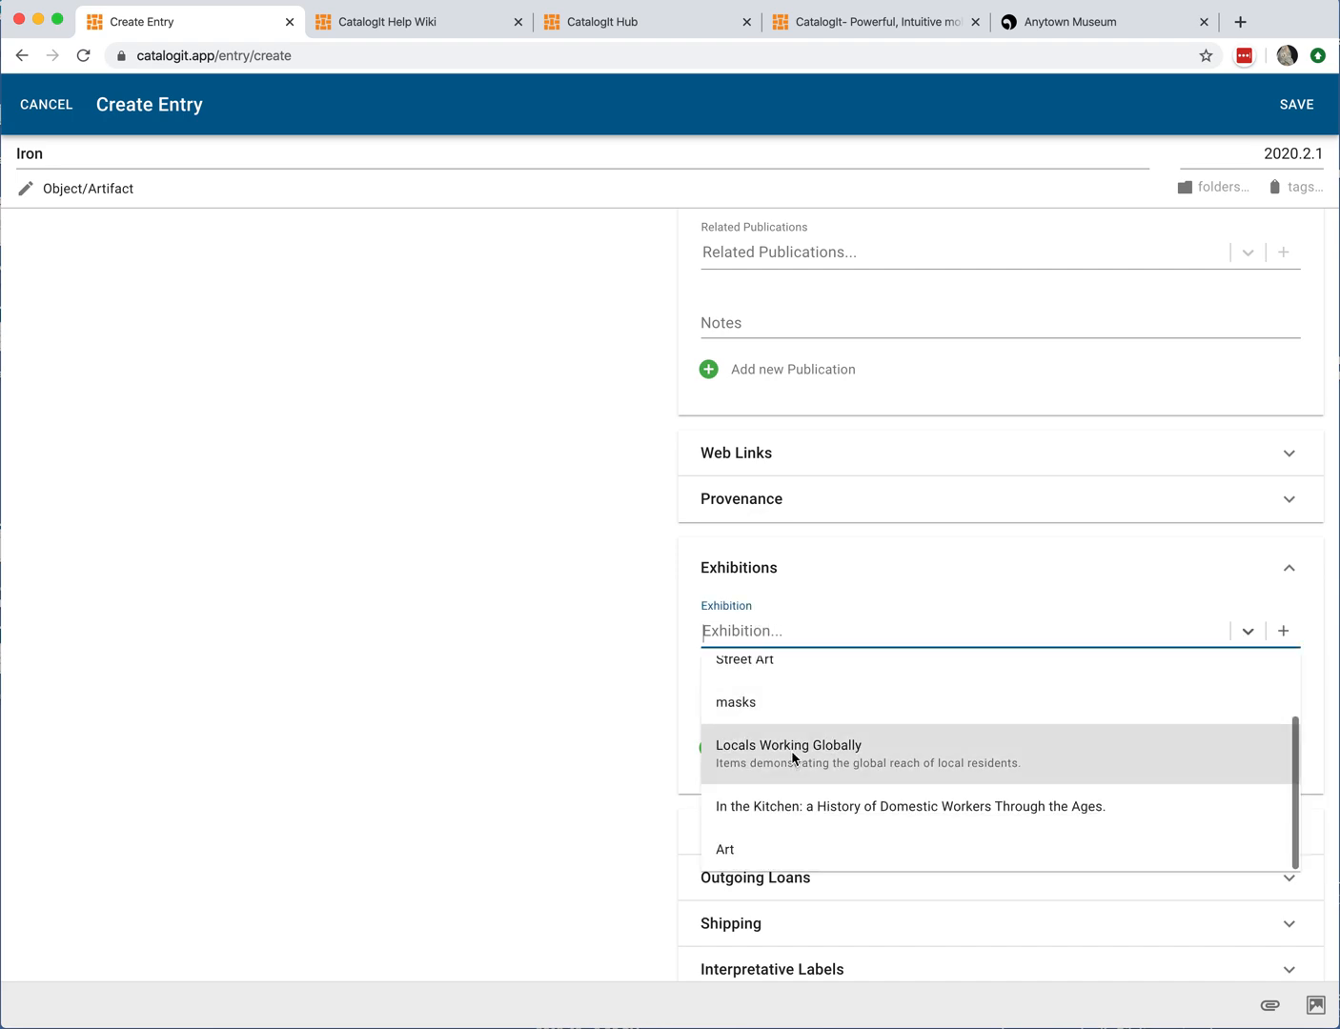
scroll(791, 749, "up", 2)
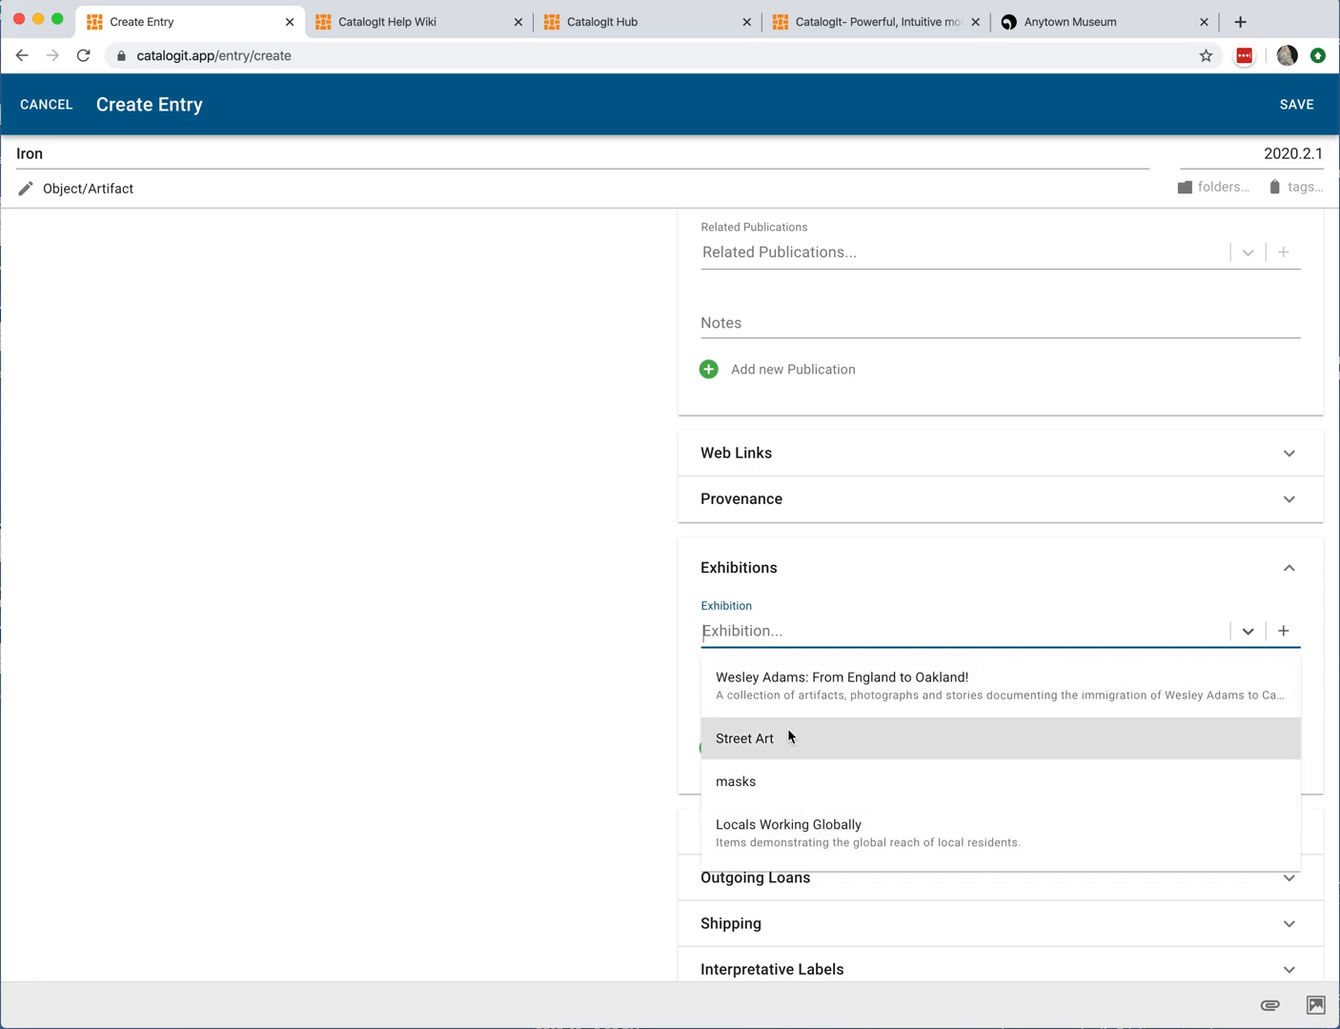
left_click(956, 603)
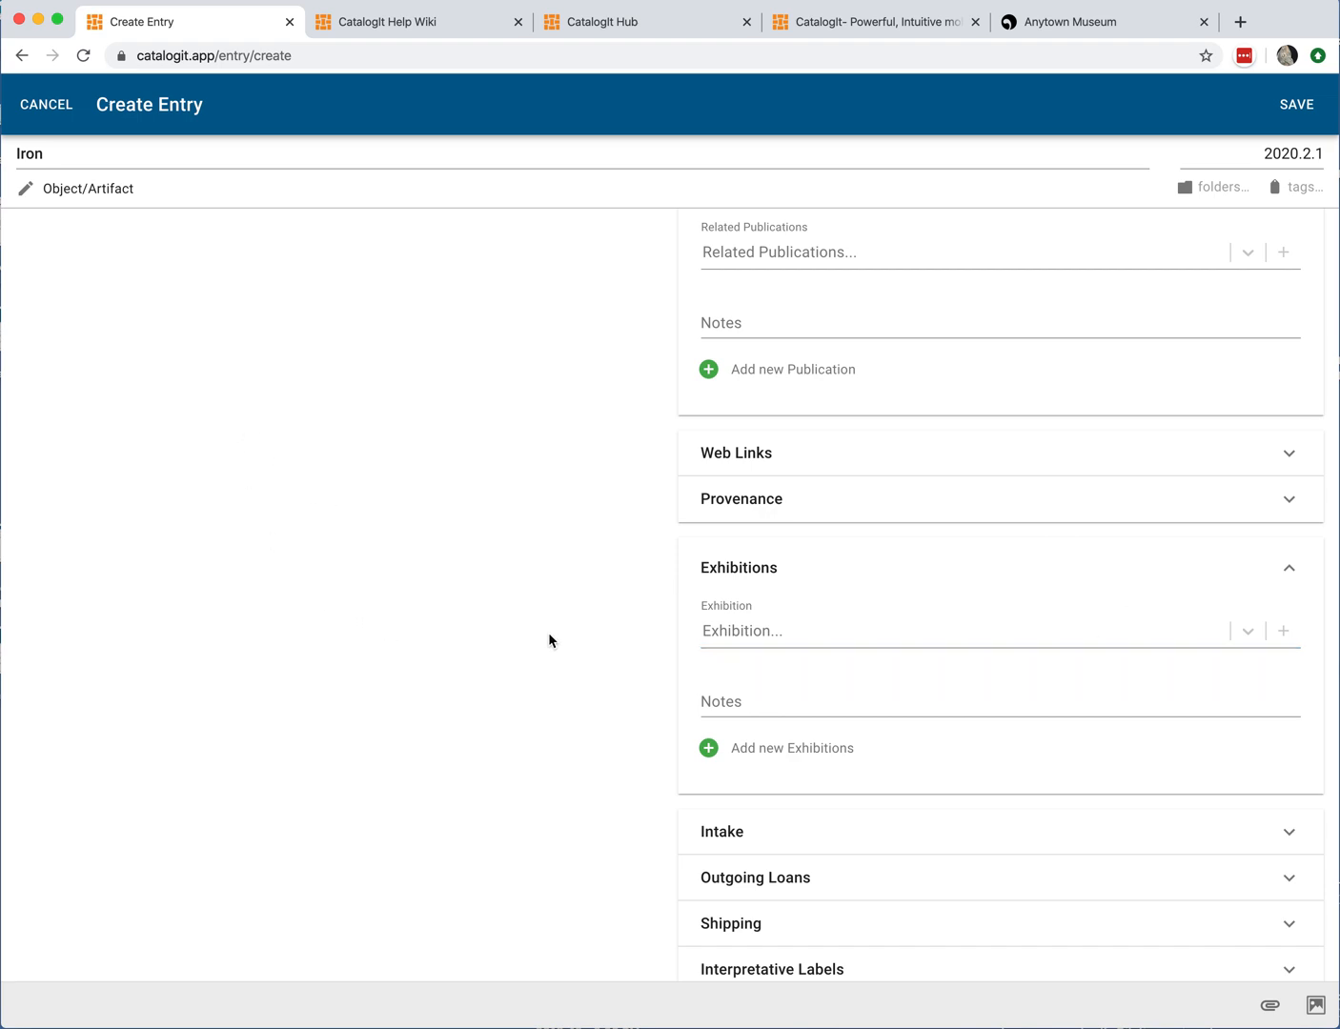
Step: Open the Intake section and review its Temporary Custody and Loan In fields
scroll(652, 704, "down", 5)
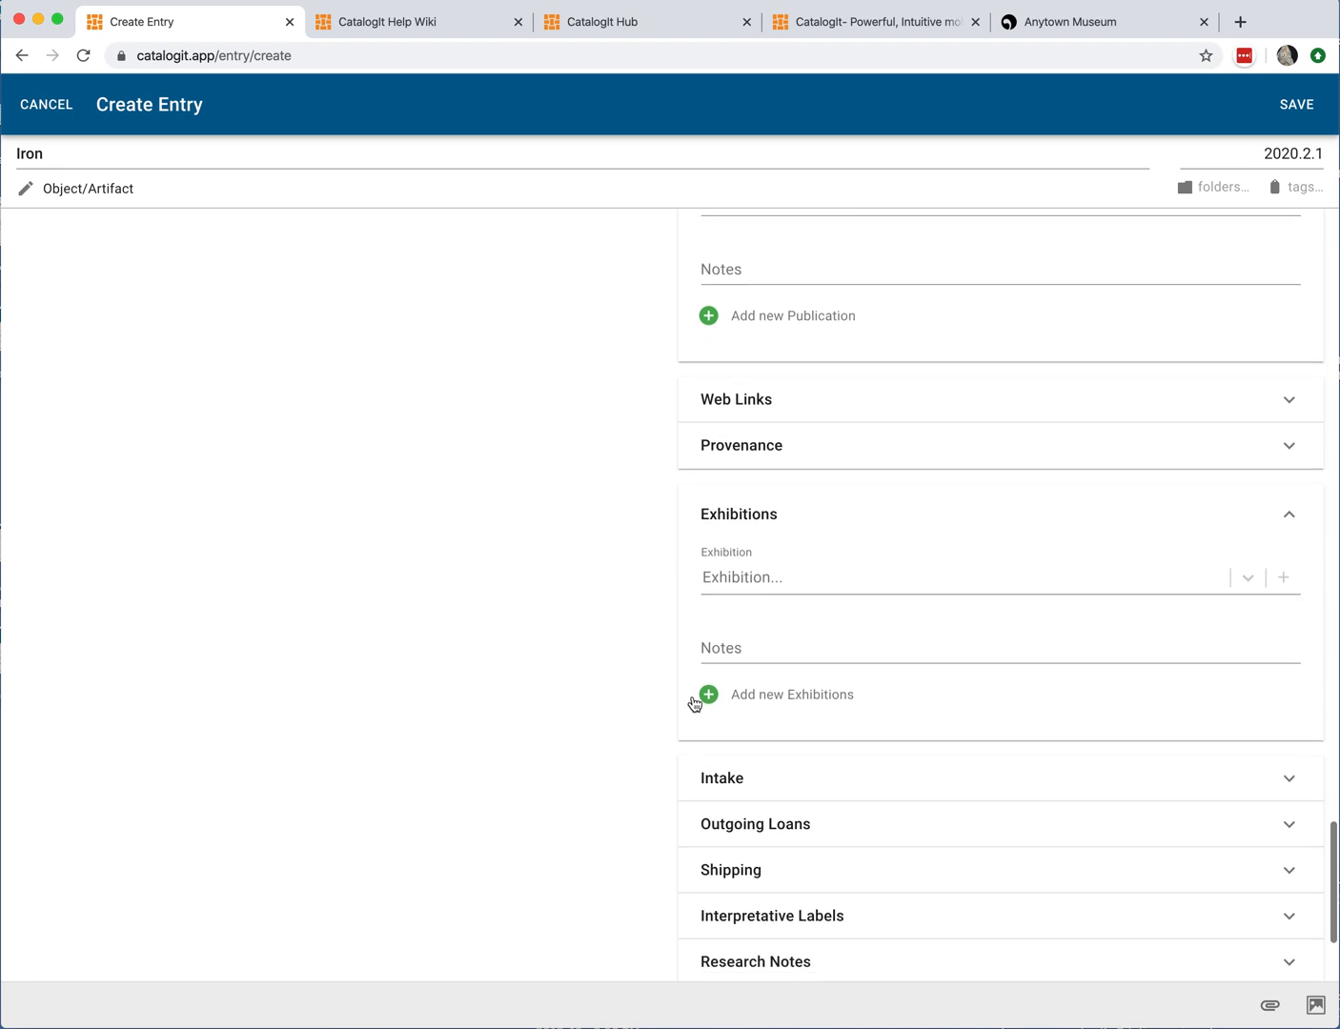
left_click(843, 623)
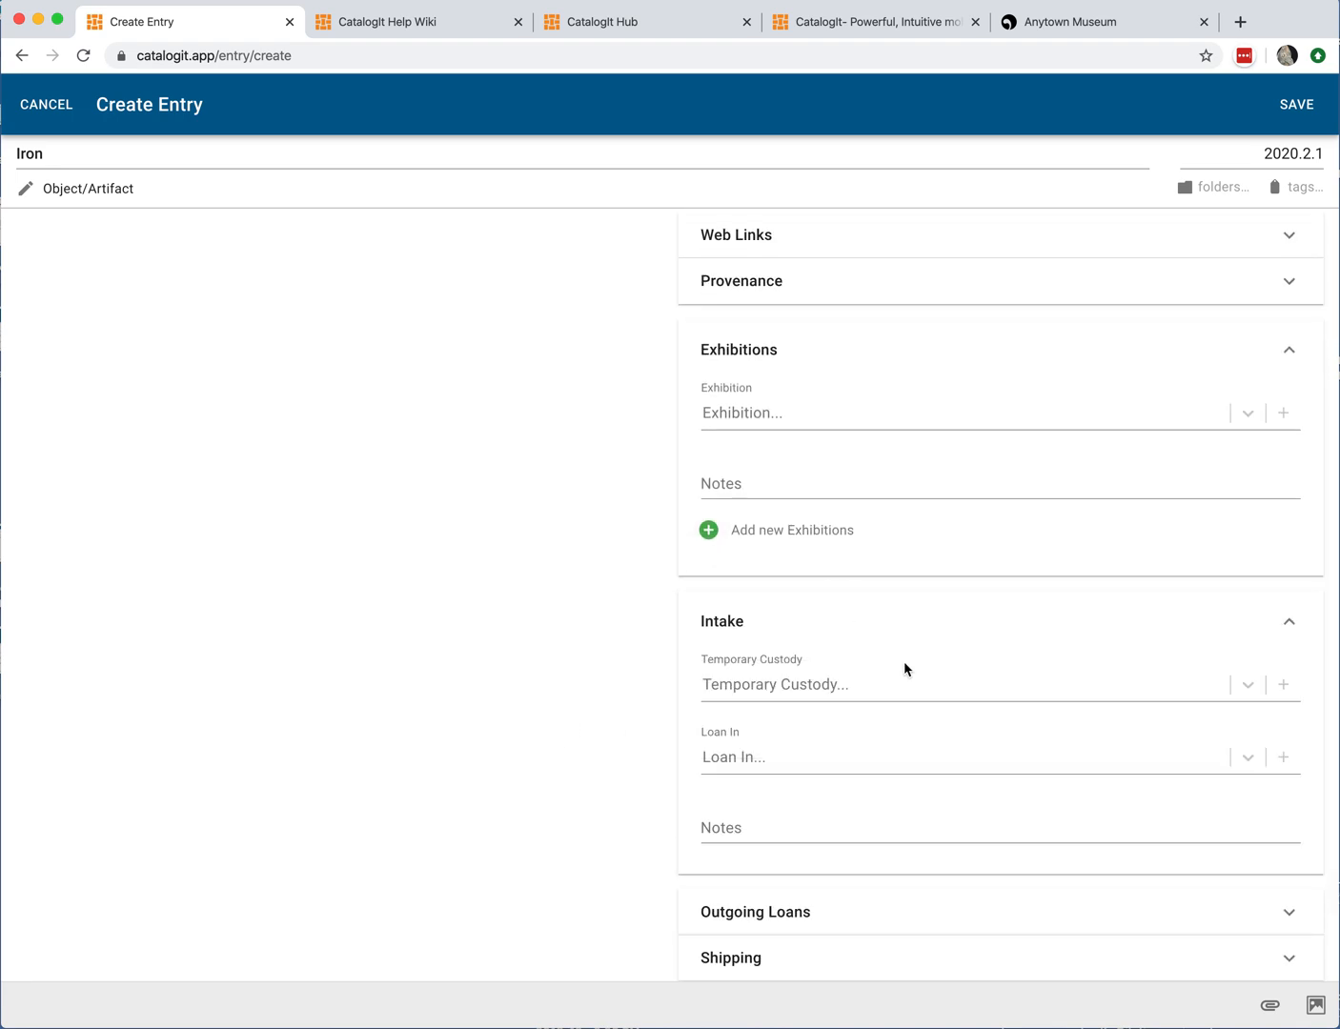
left_click(820, 686)
scroll(489, 688, "down", 2)
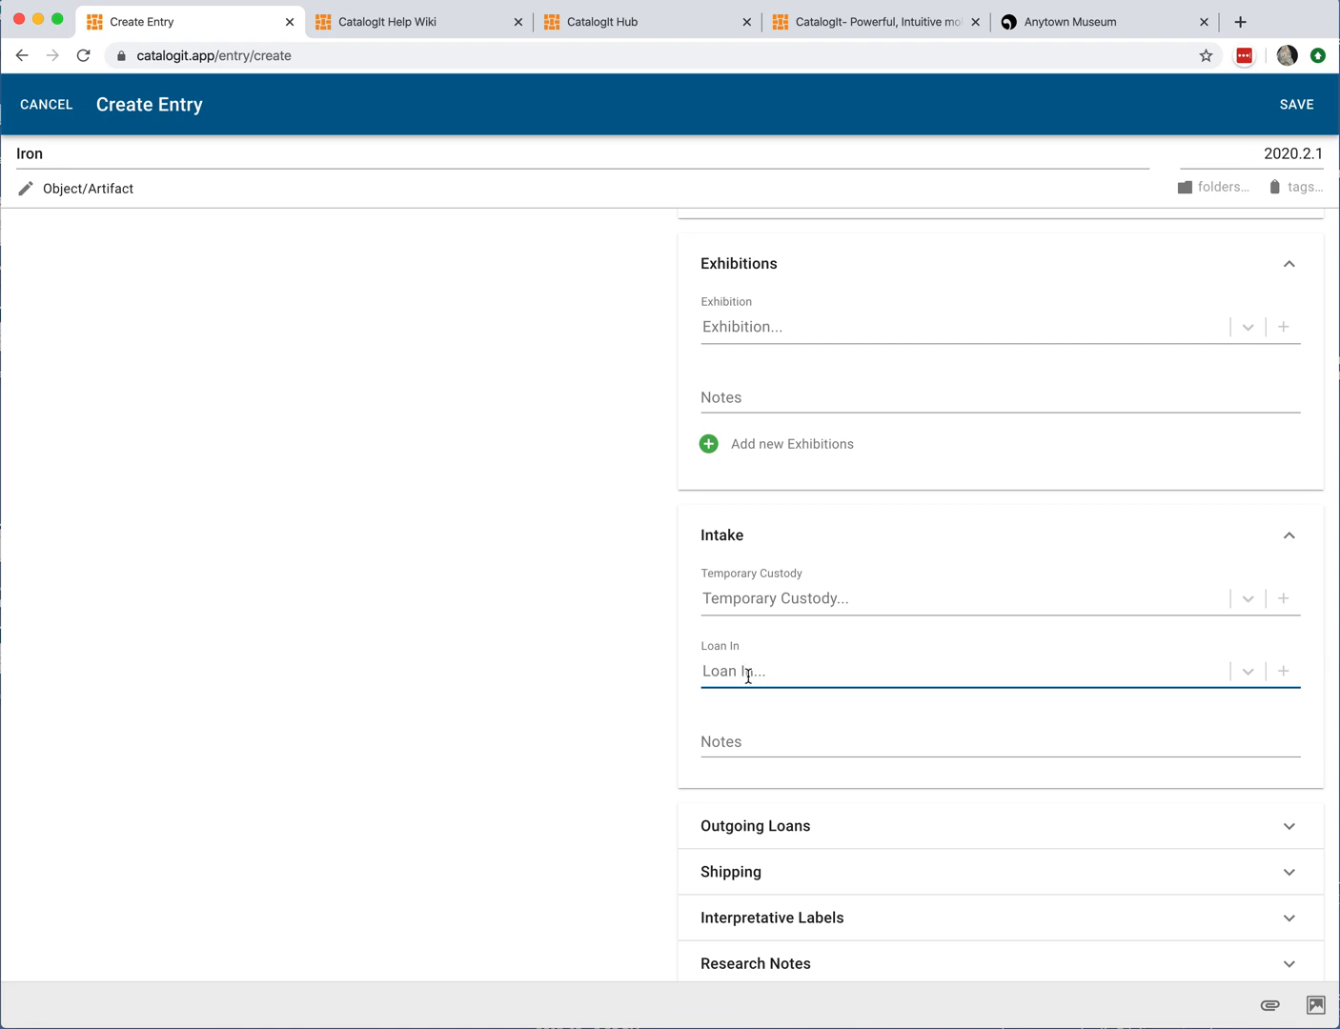
scroll(749, 676, "down", 3)
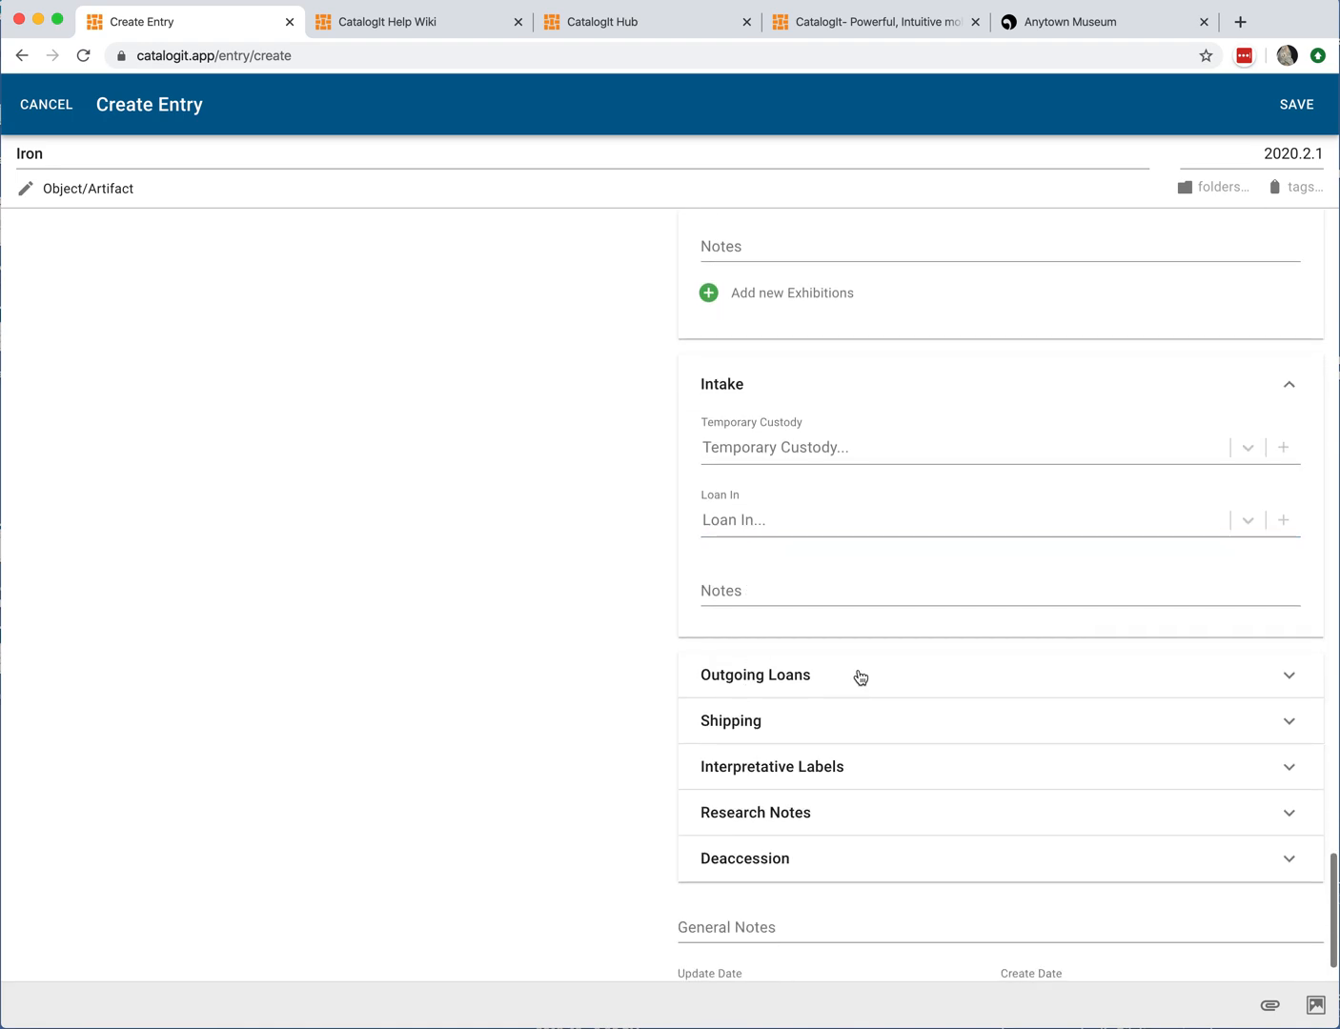
Step: Open the Outgoing Loans section, then collapse Outgoing Loans, Intake and Exhibitions
left_click(811, 678)
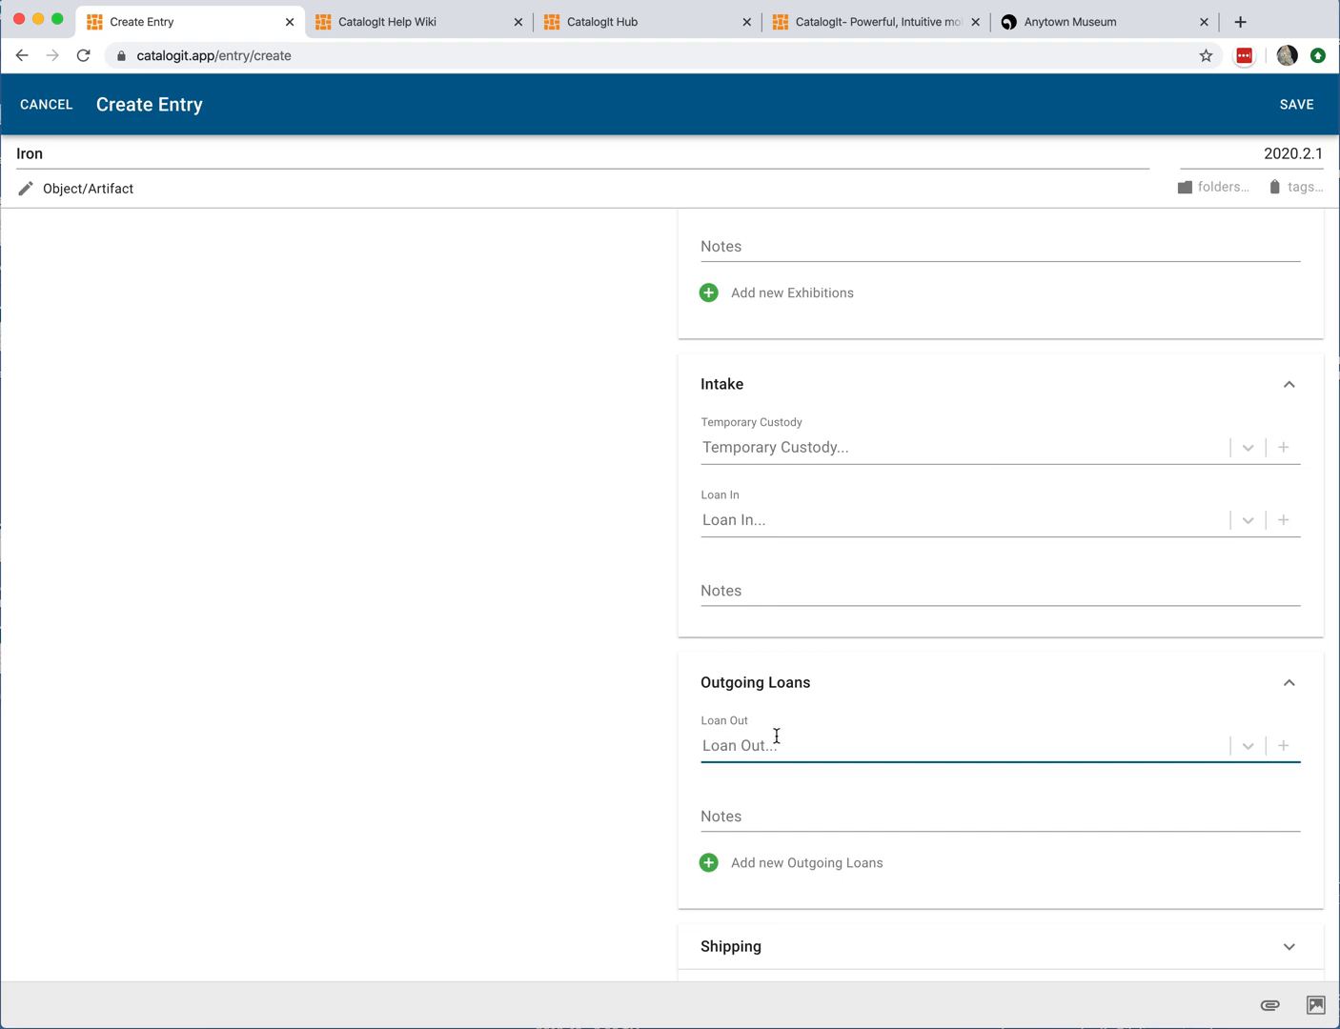
scroll(776, 739, "down", 1)
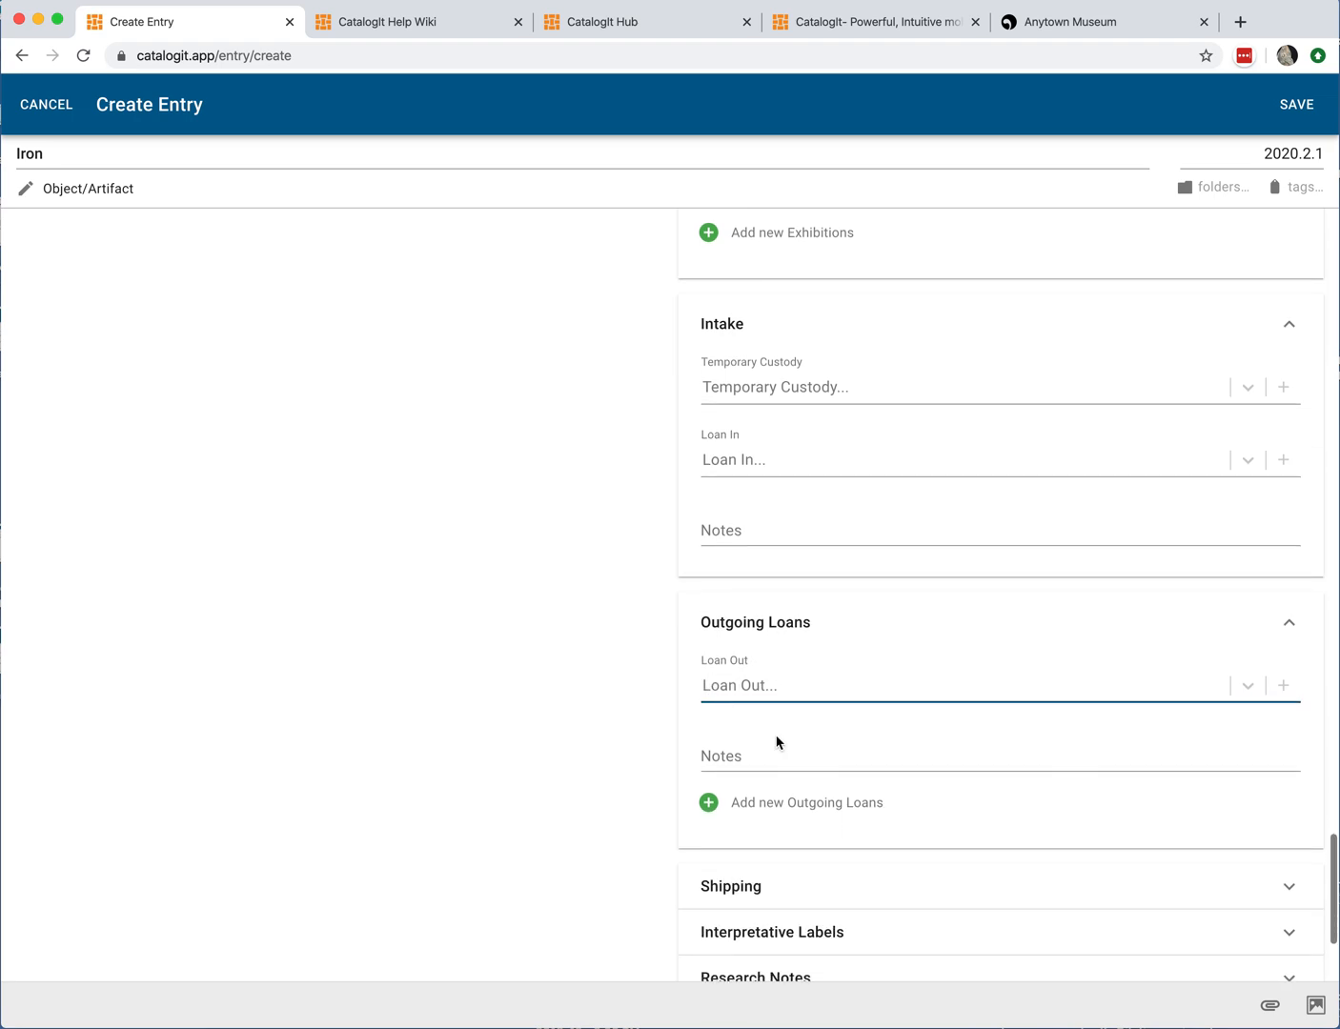
left_click(1286, 625)
left_click(1286, 324)
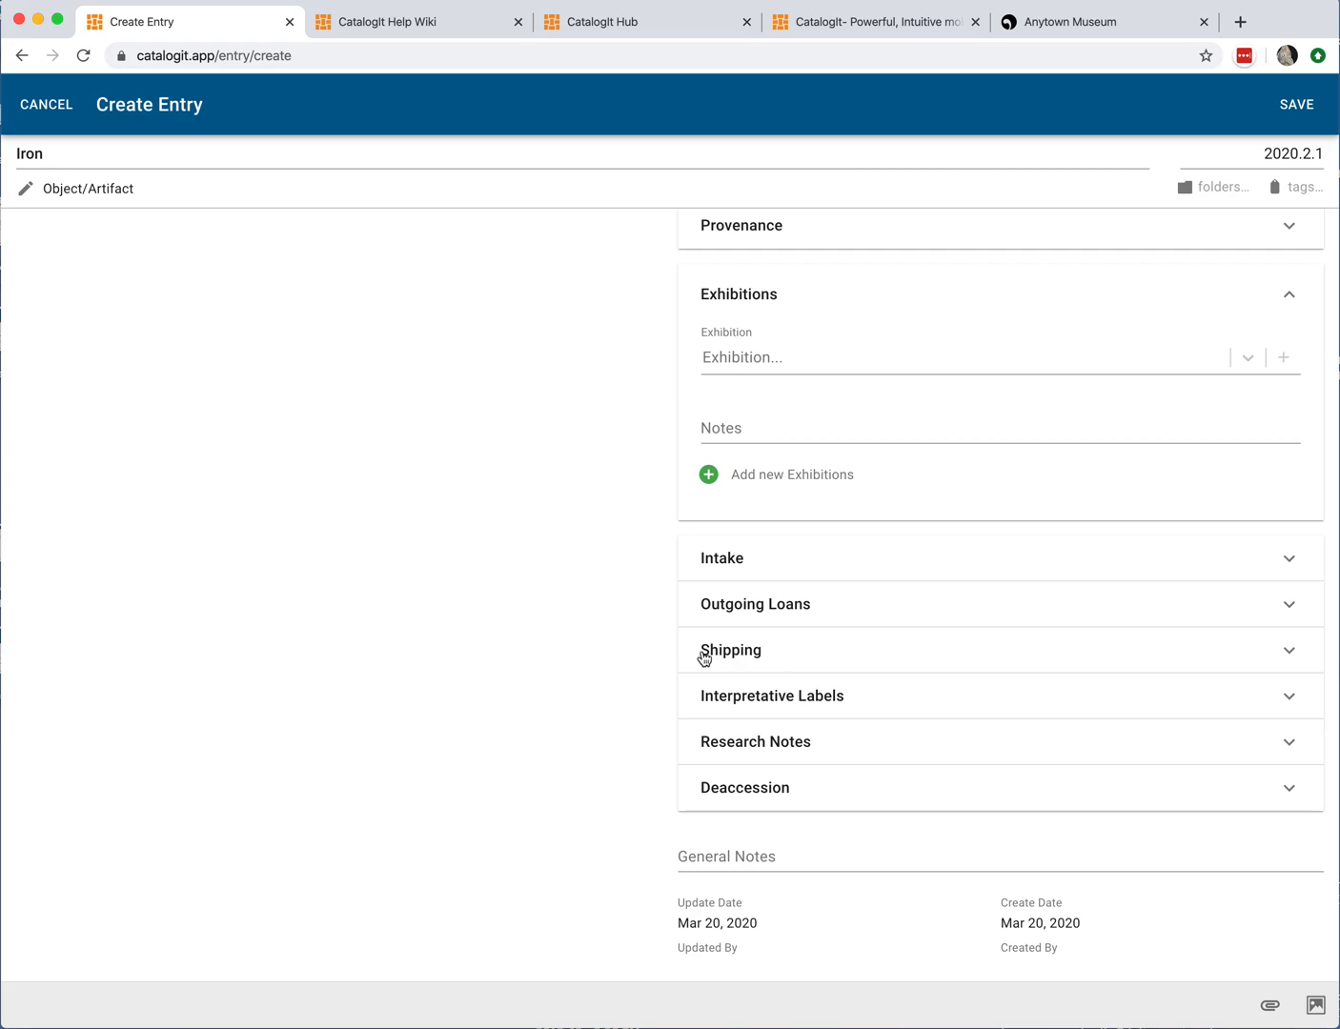
left_click(1292, 294)
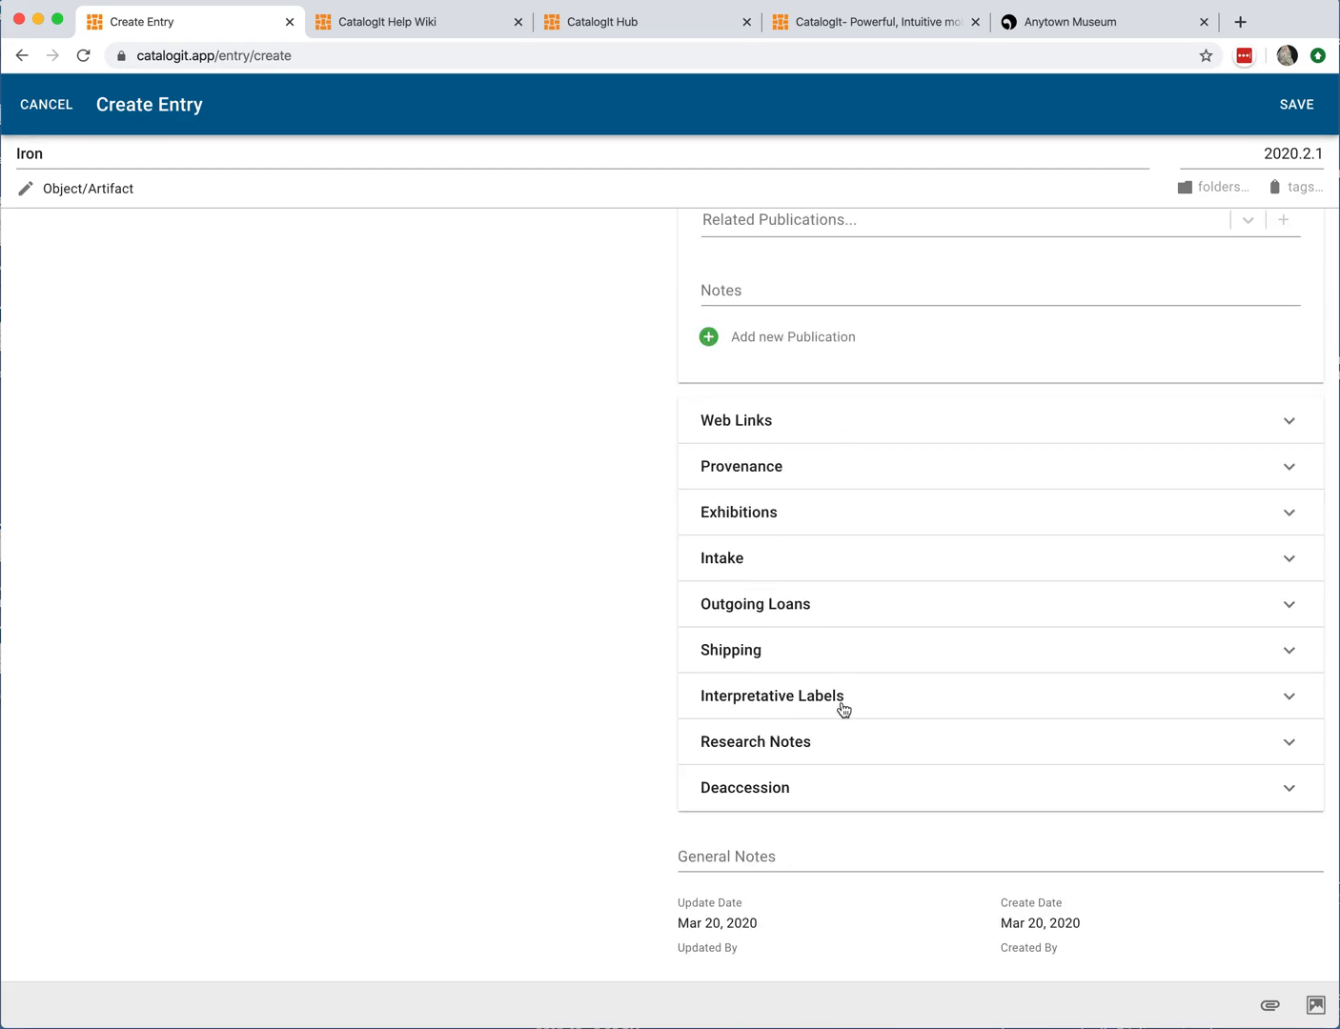
Step: Open Interpretative Labels, browse the Label Type options, review the Label field, and collapse the section
left_click(844, 708)
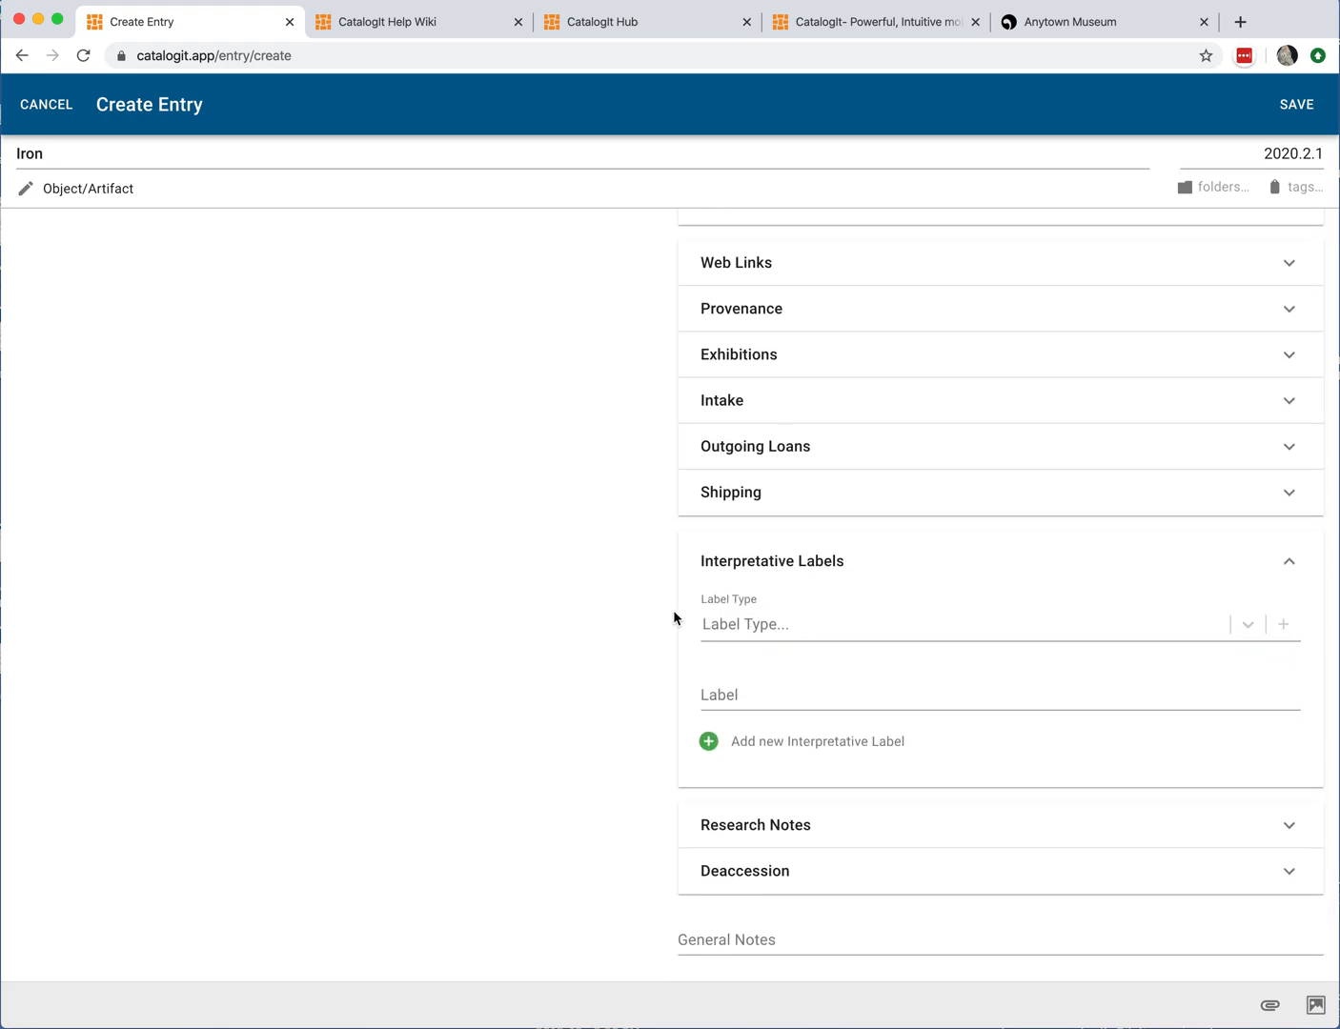
left_click(736, 623)
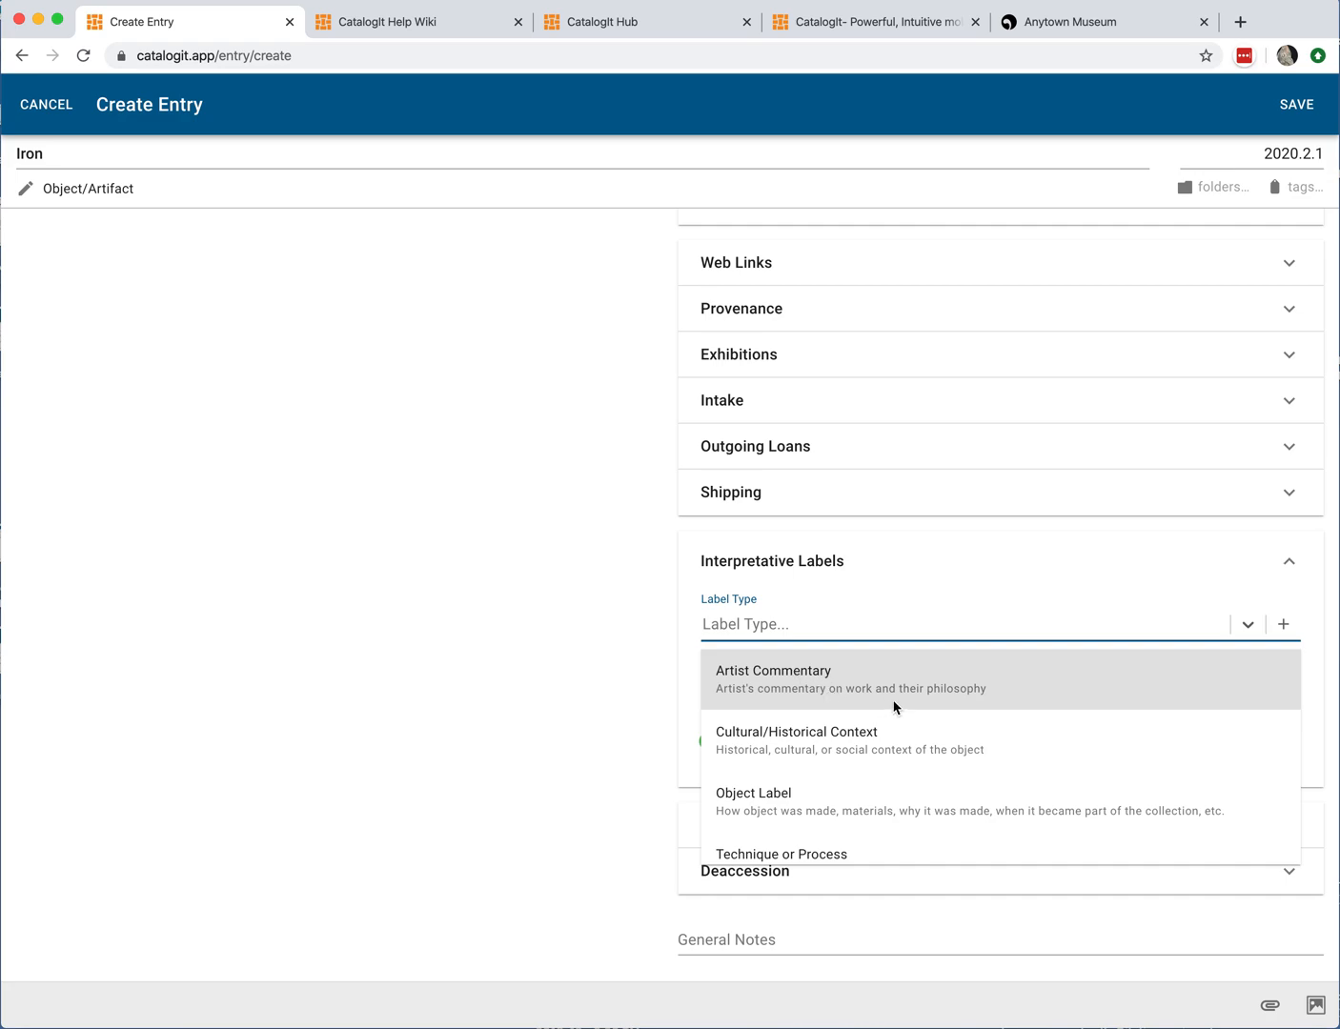
scroll(895, 738, "down", 1)
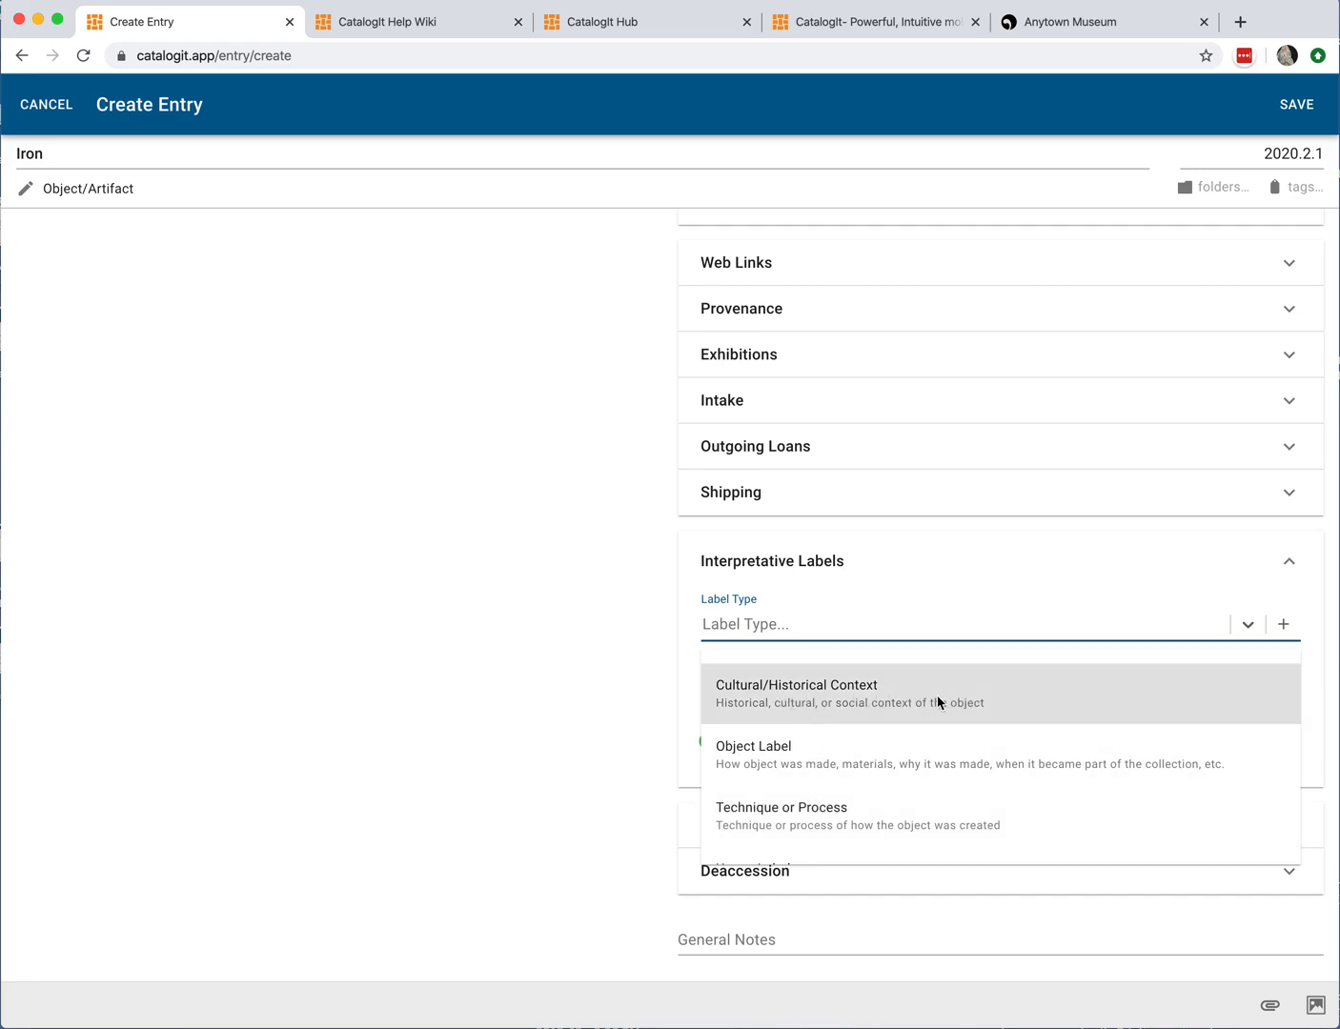
left_click(925, 620)
left_click(797, 677)
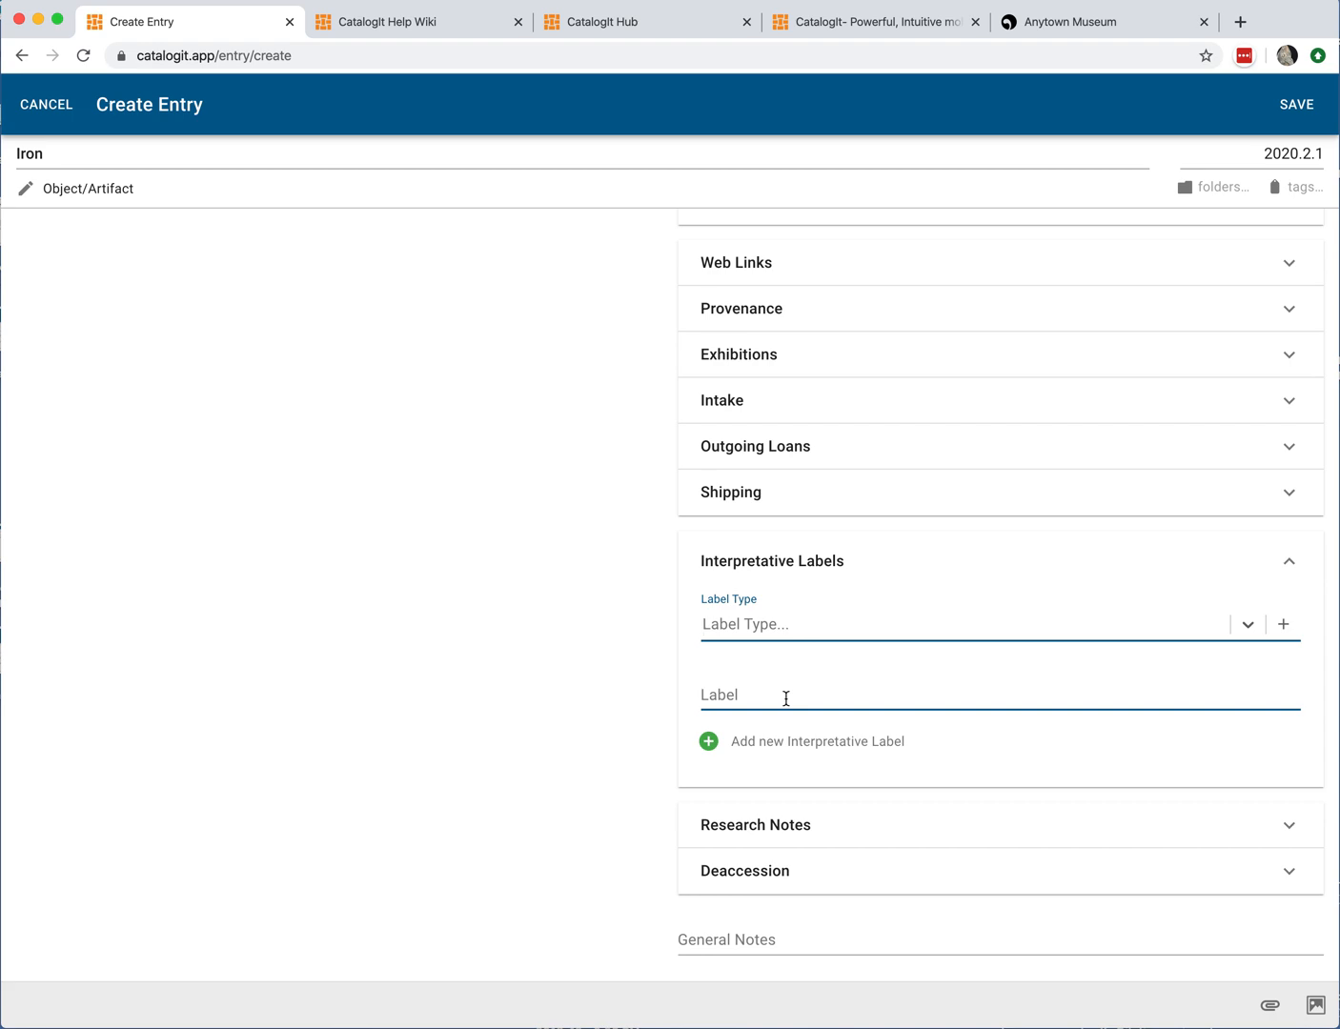
left_click(1290, 568)
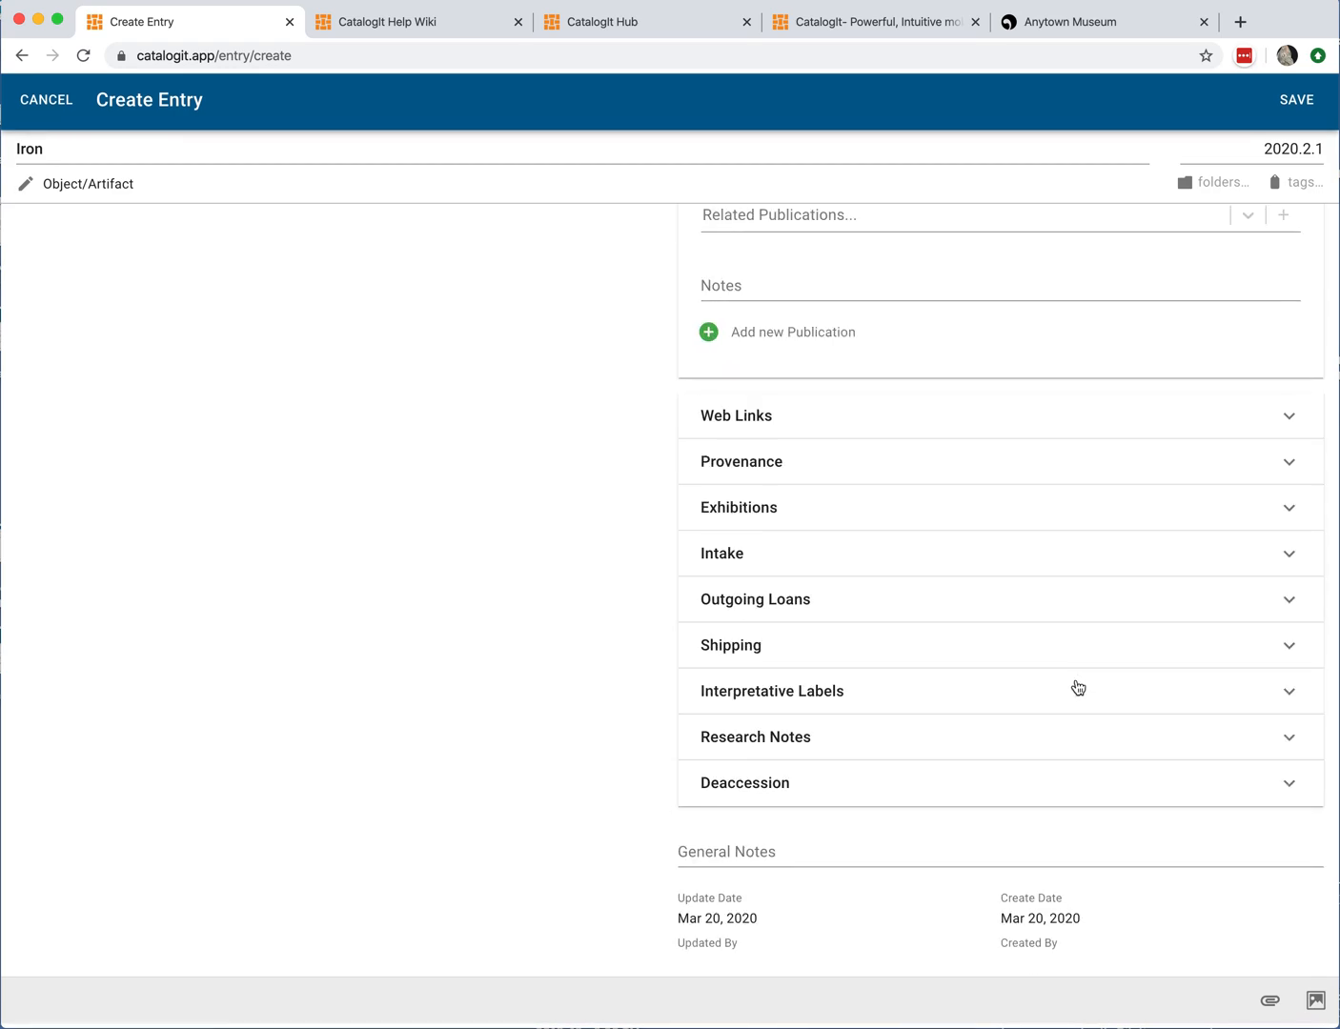
Step: Open Research Notes, browse the Research Type options, review the Person and Date fields, and collapse it
left_click(772, 749)
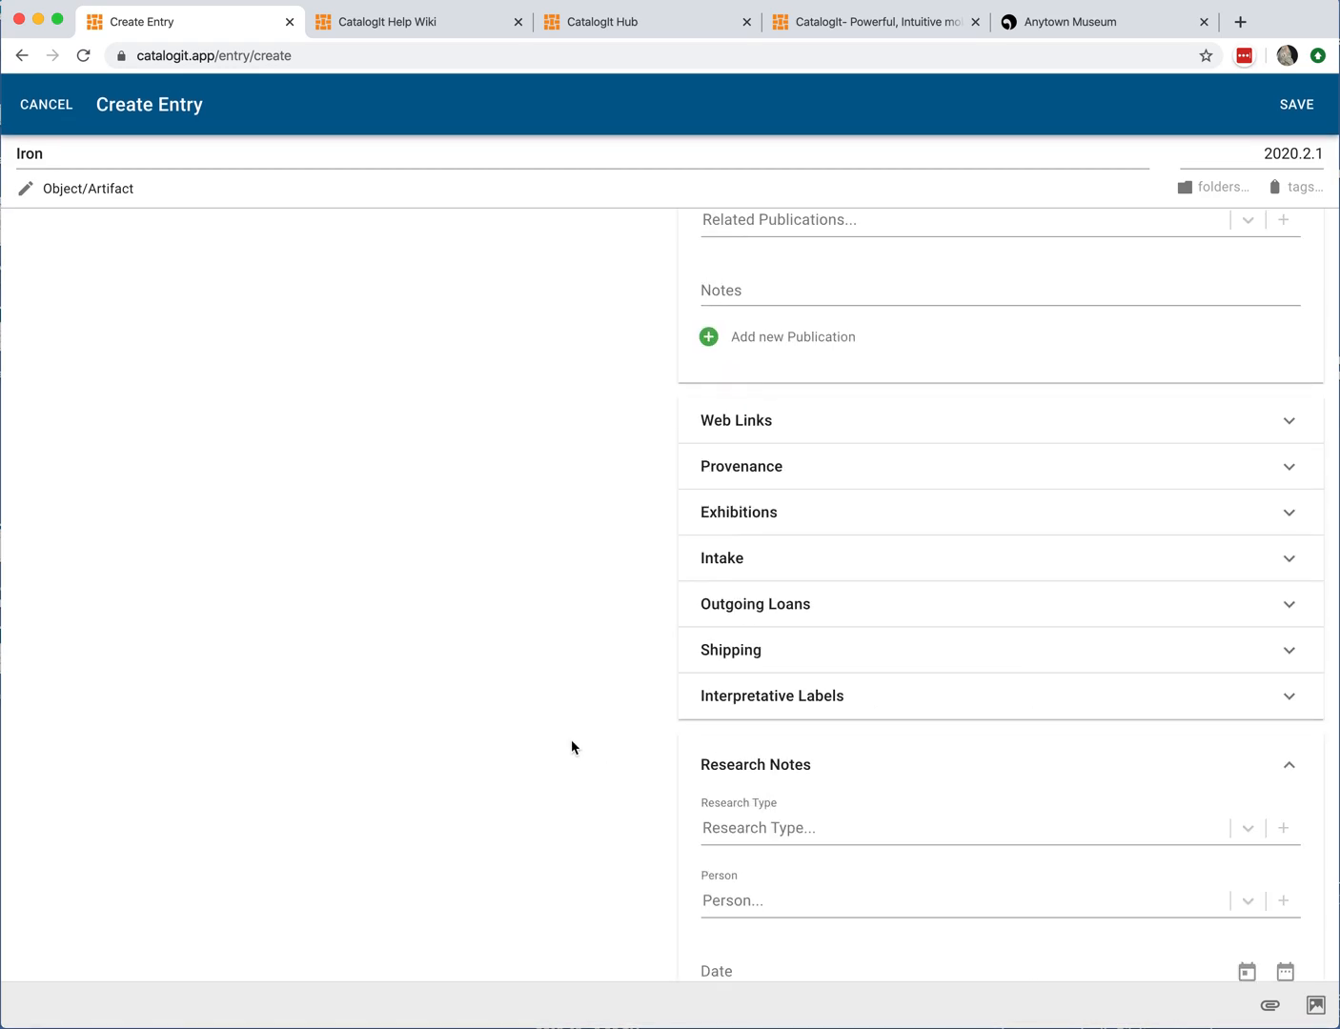
scroll(572, 740, "down", 5)
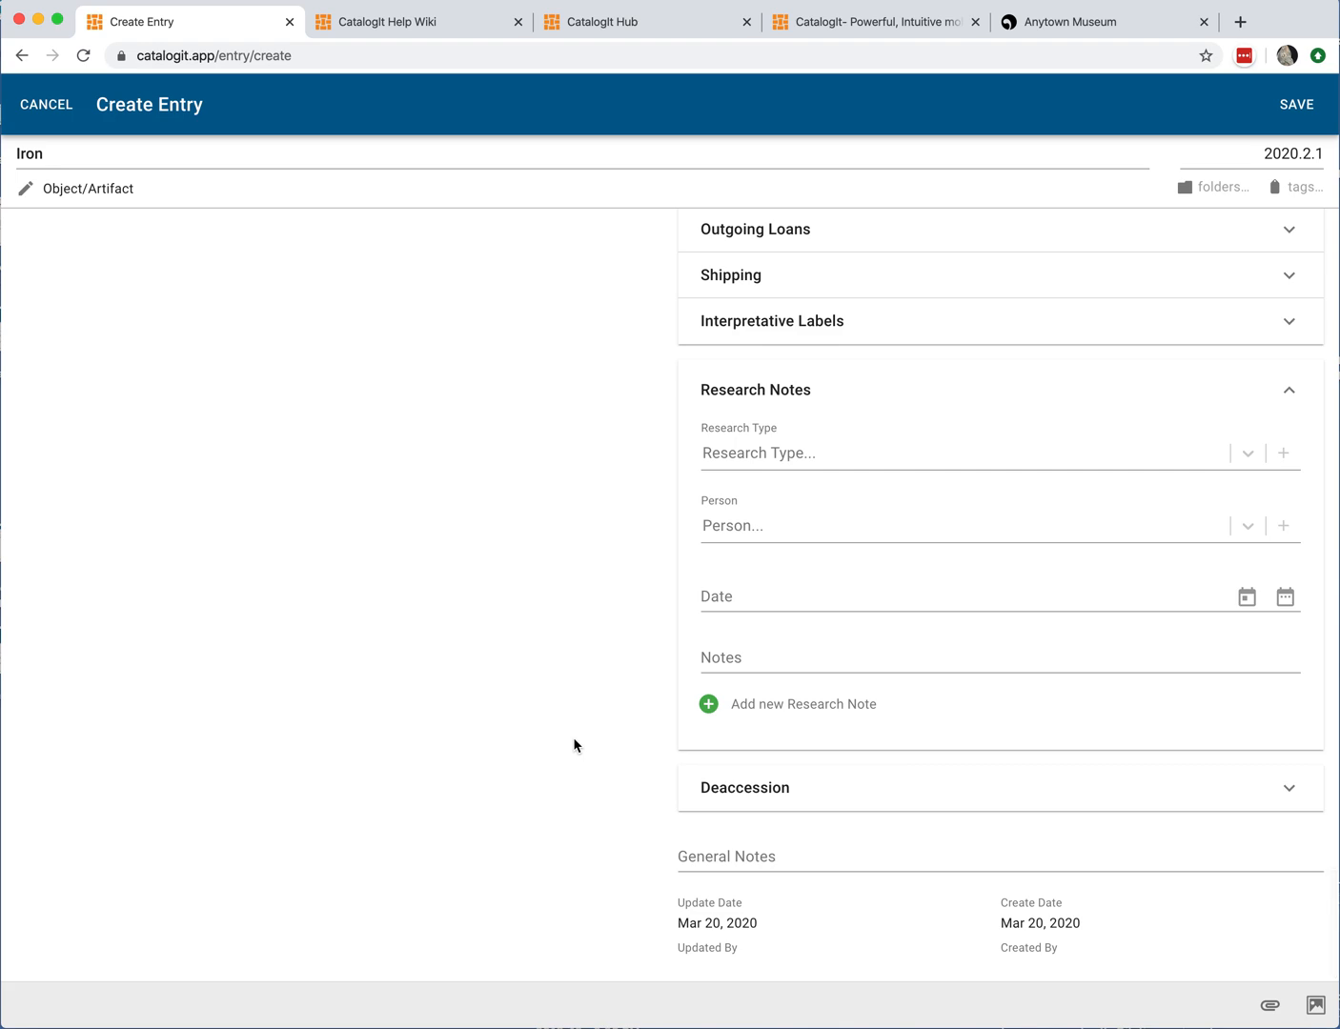
left_click(800, 452)
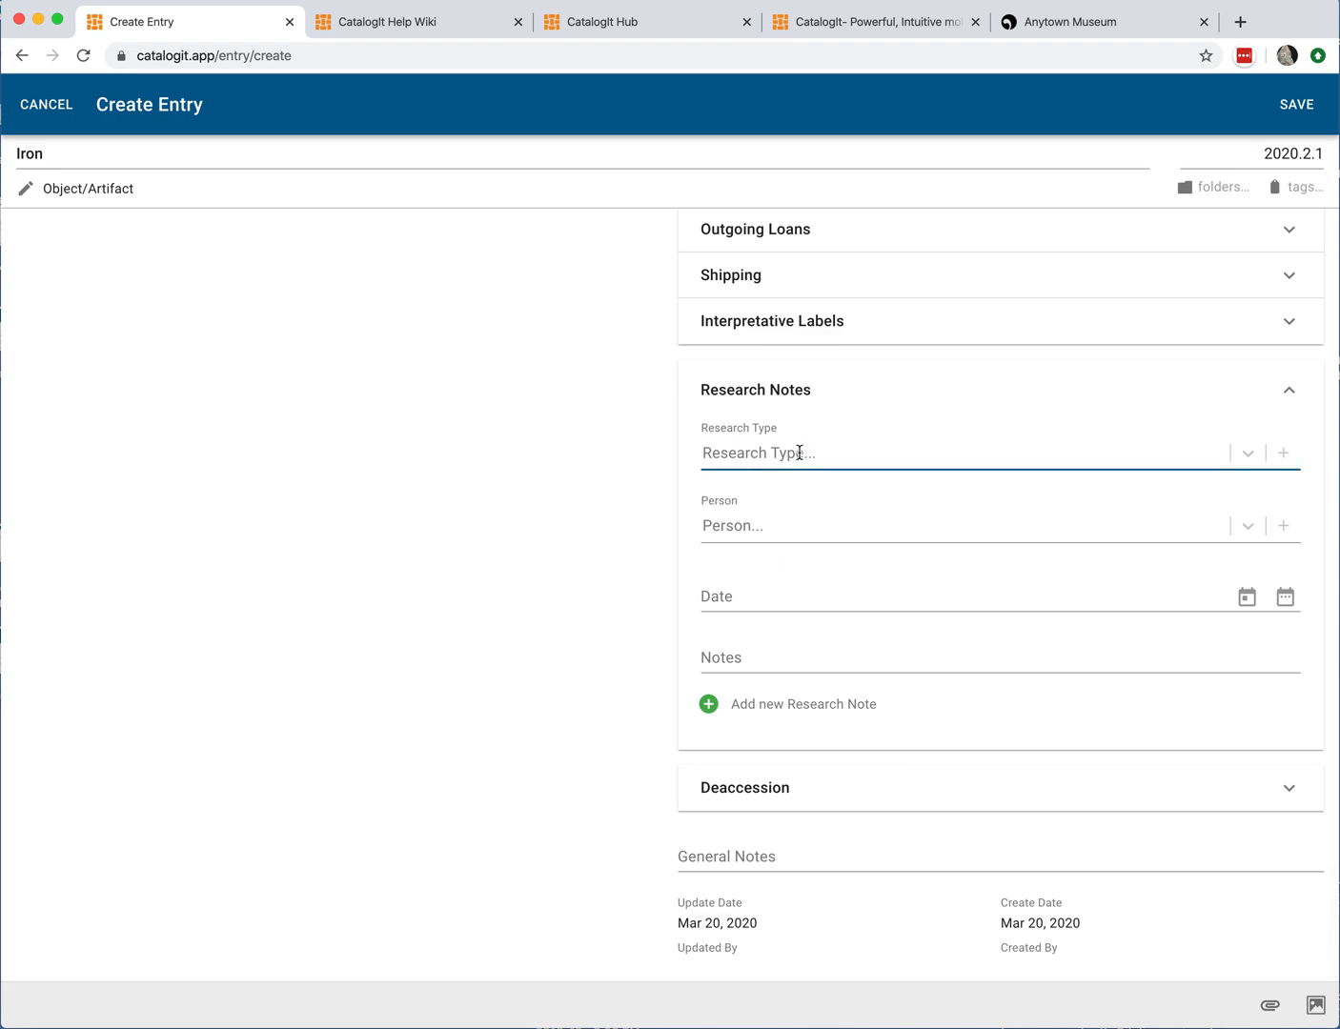
left_click(751, 449)
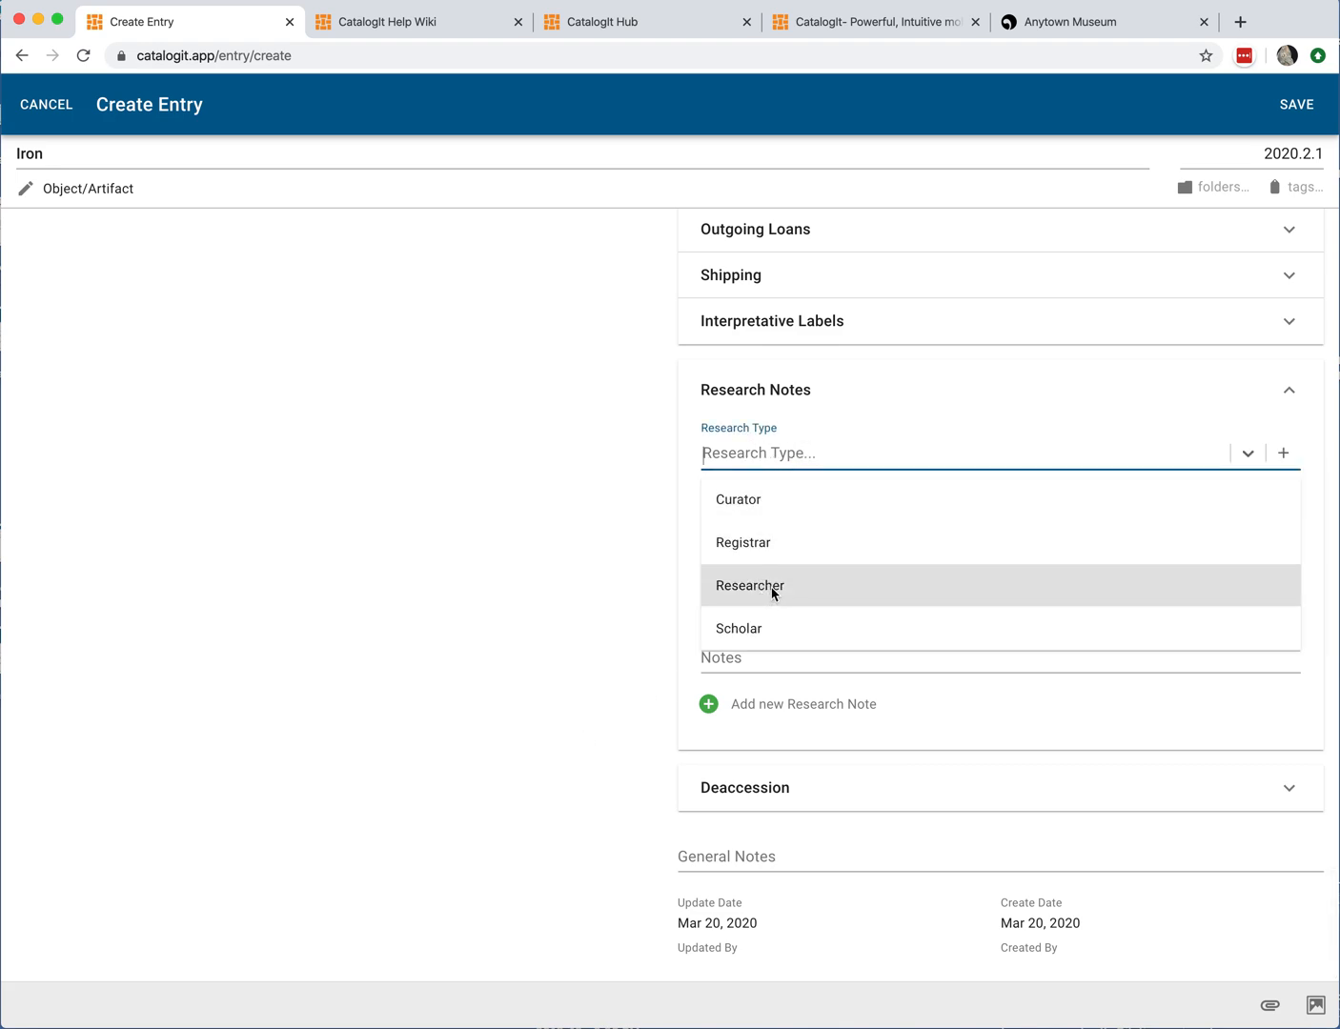
left_click(894, 429)
left_click(780, 534)
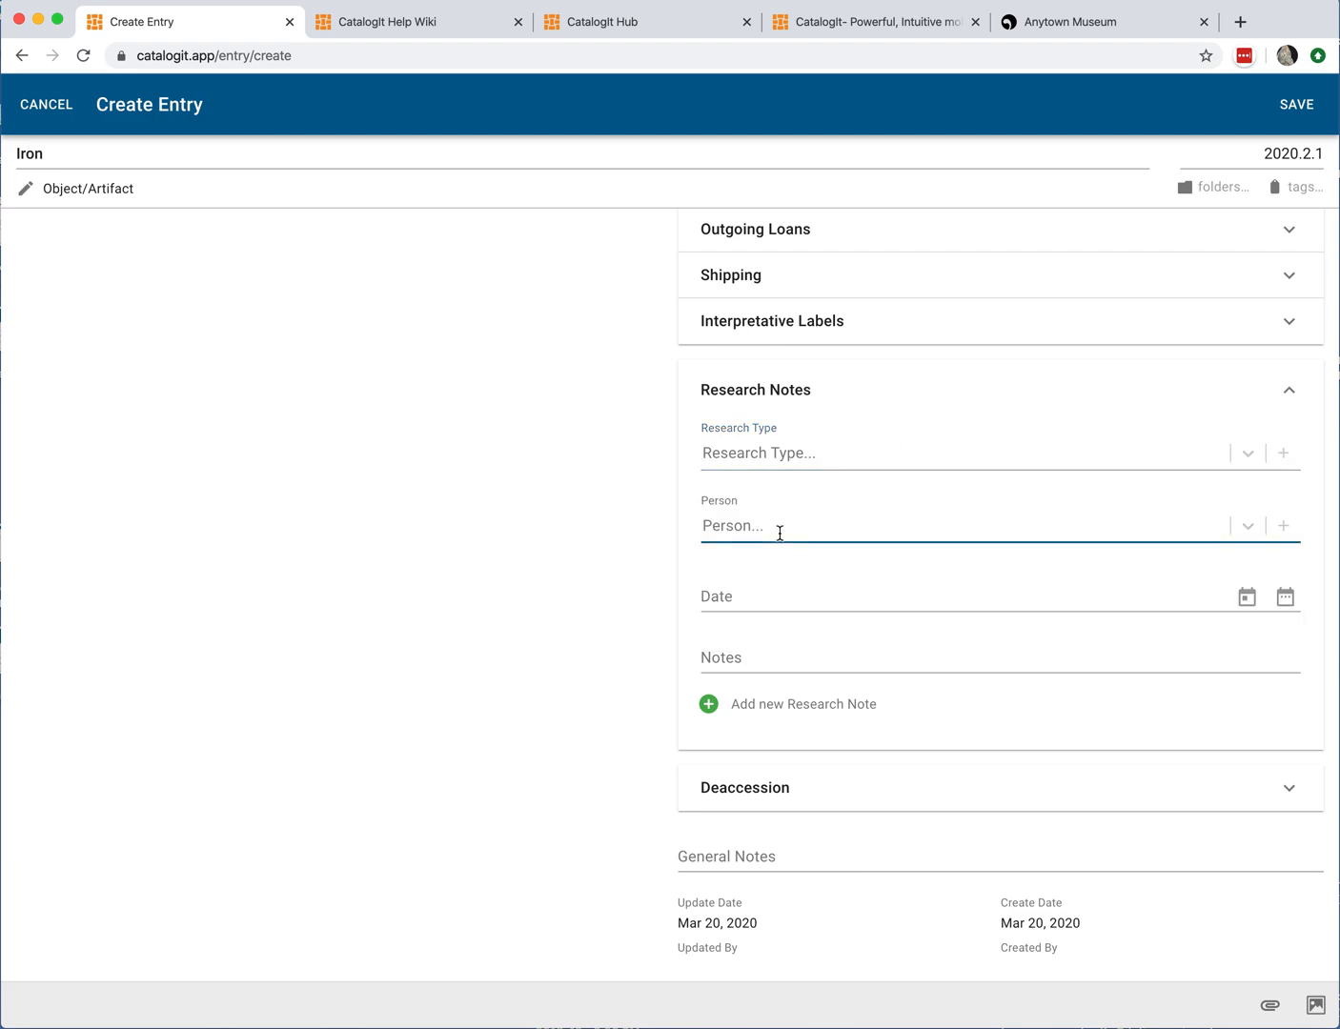
left_click(782, 530)
left_click(727, 587)
left_click(1293, 392)
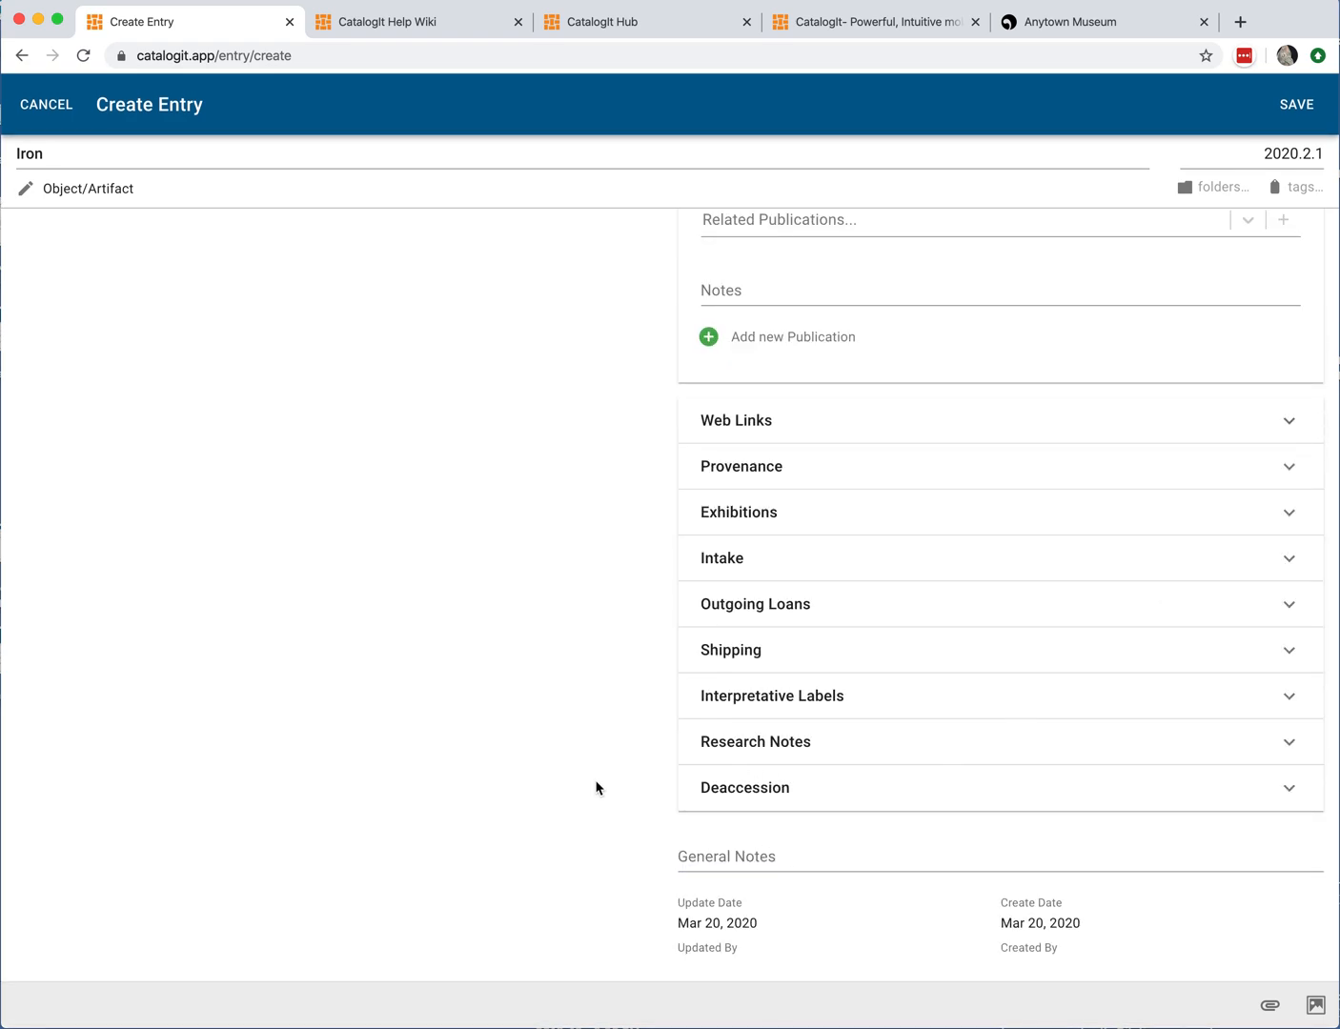
Step: Save the new Iron entry and open it from All Entries to review its details
left_click(1277, 103)
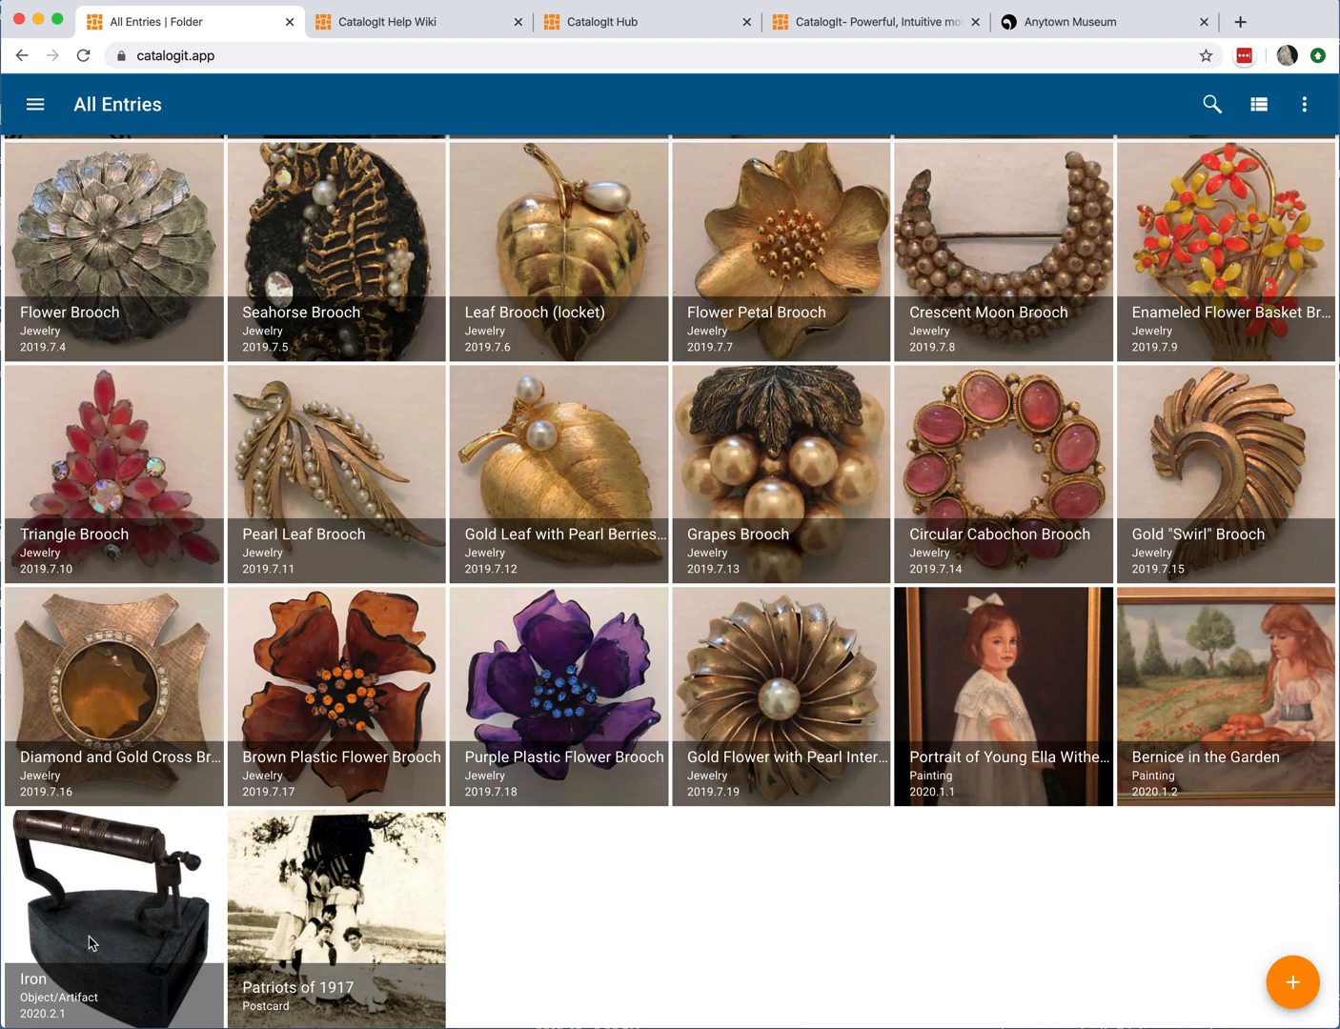
left_click(103, 930)
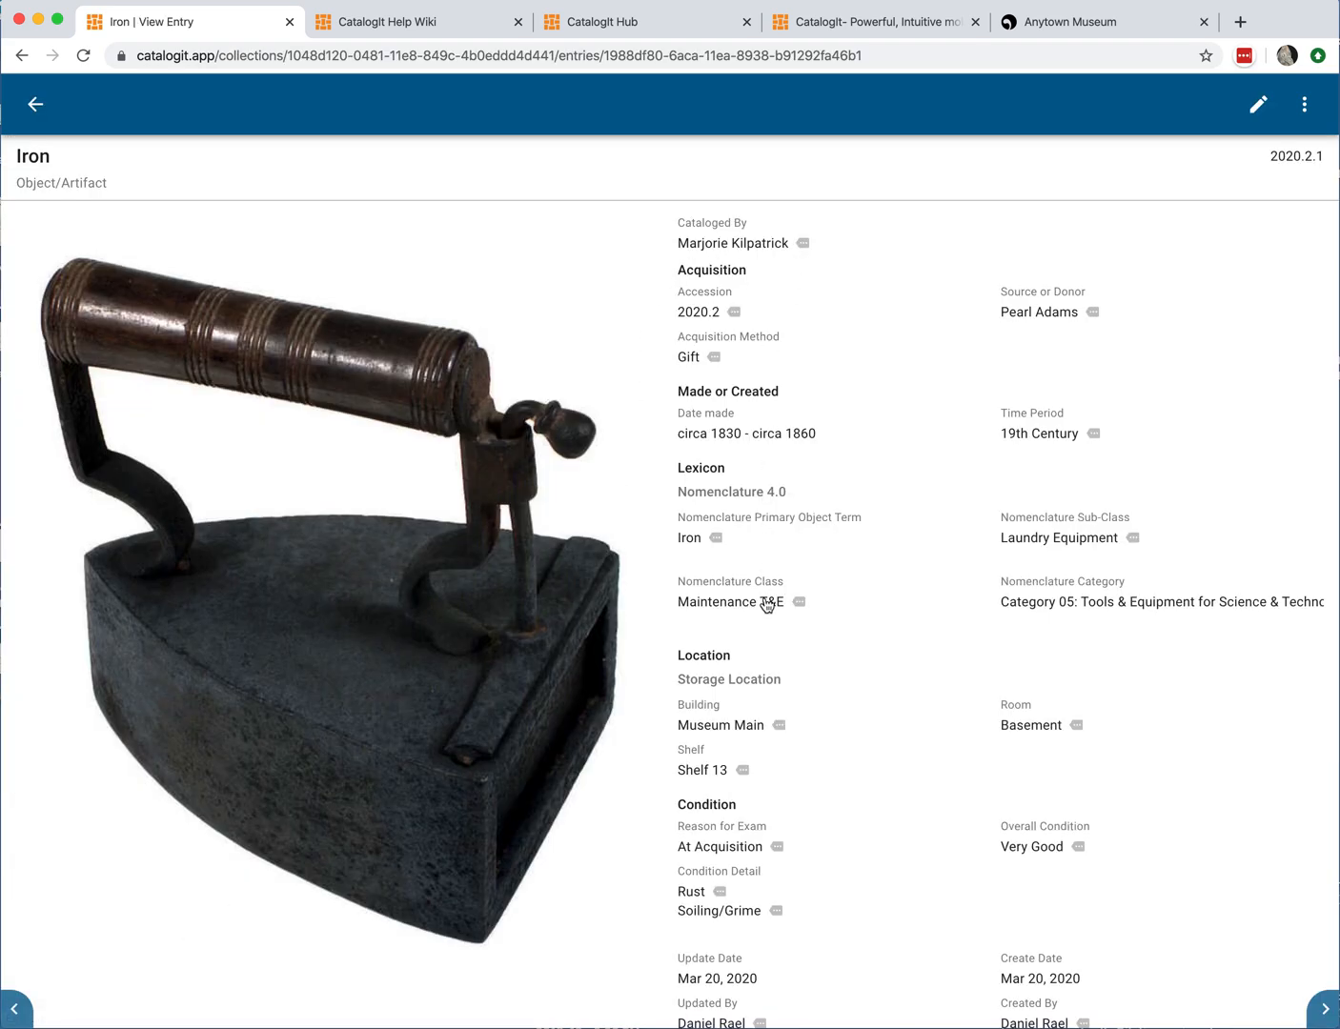
scroll(766, 602, "down", 1)
scroll(765, 602, "up", 1)
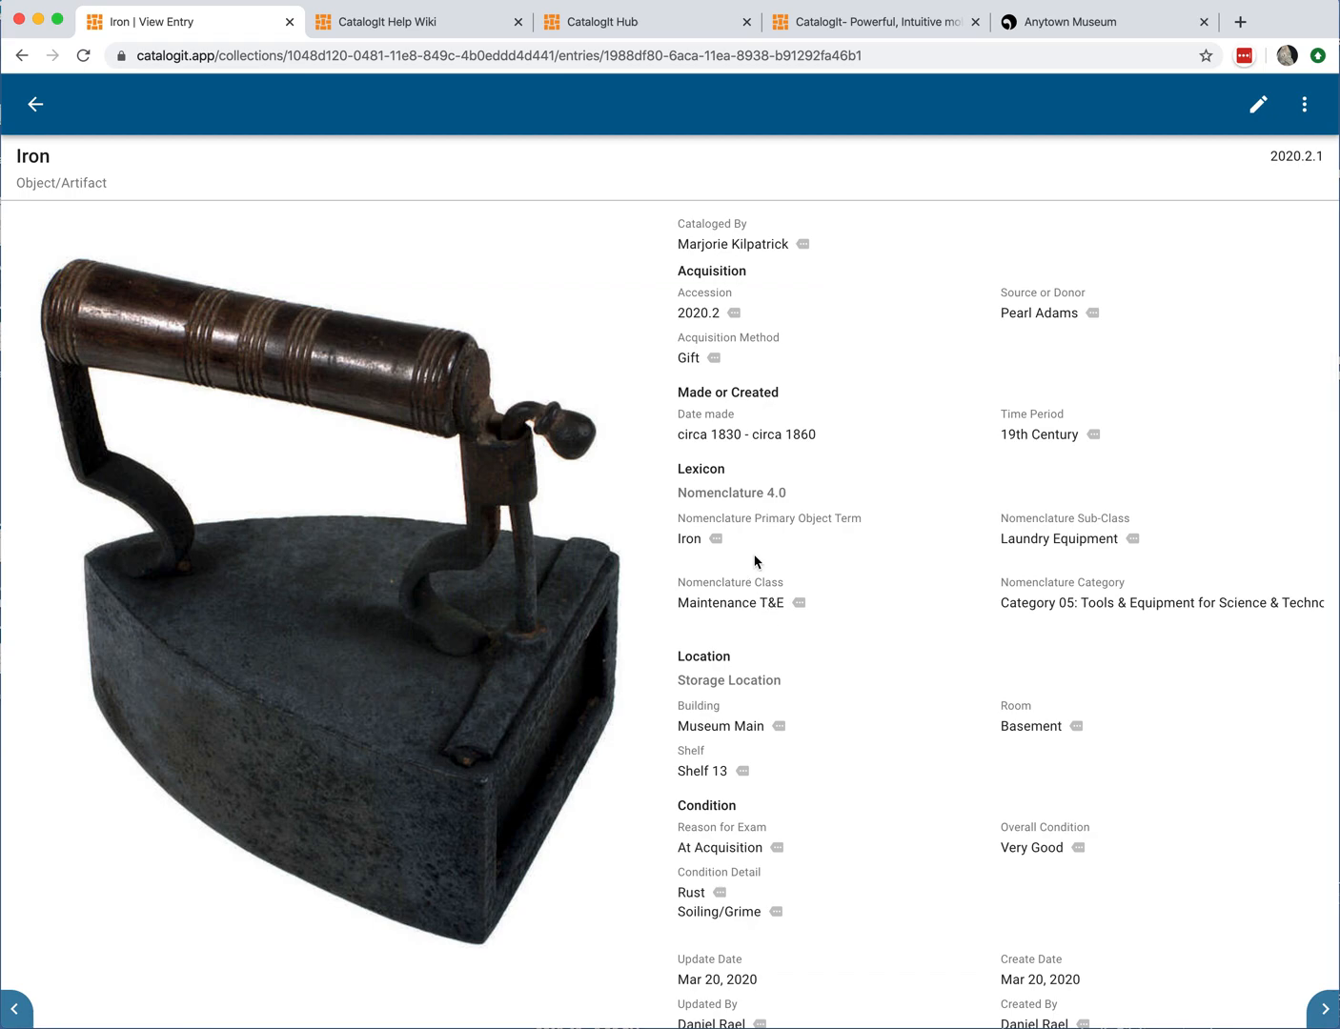
Step: Return to All Entries and open the collection's navigation menu
left_click(35, 104)
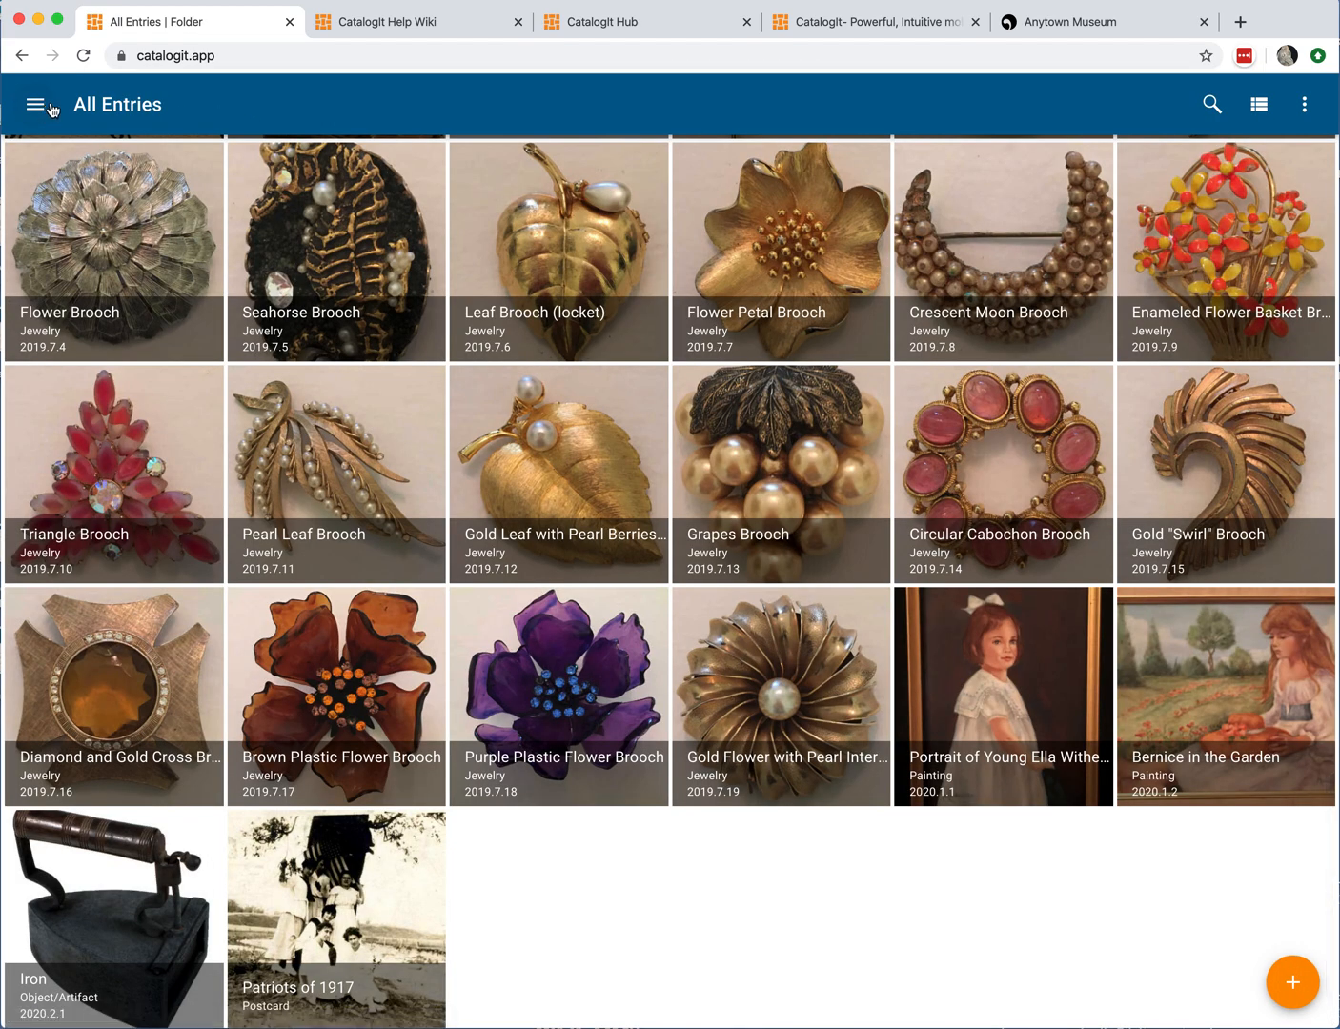
scroll(280, 331, "up", 10)
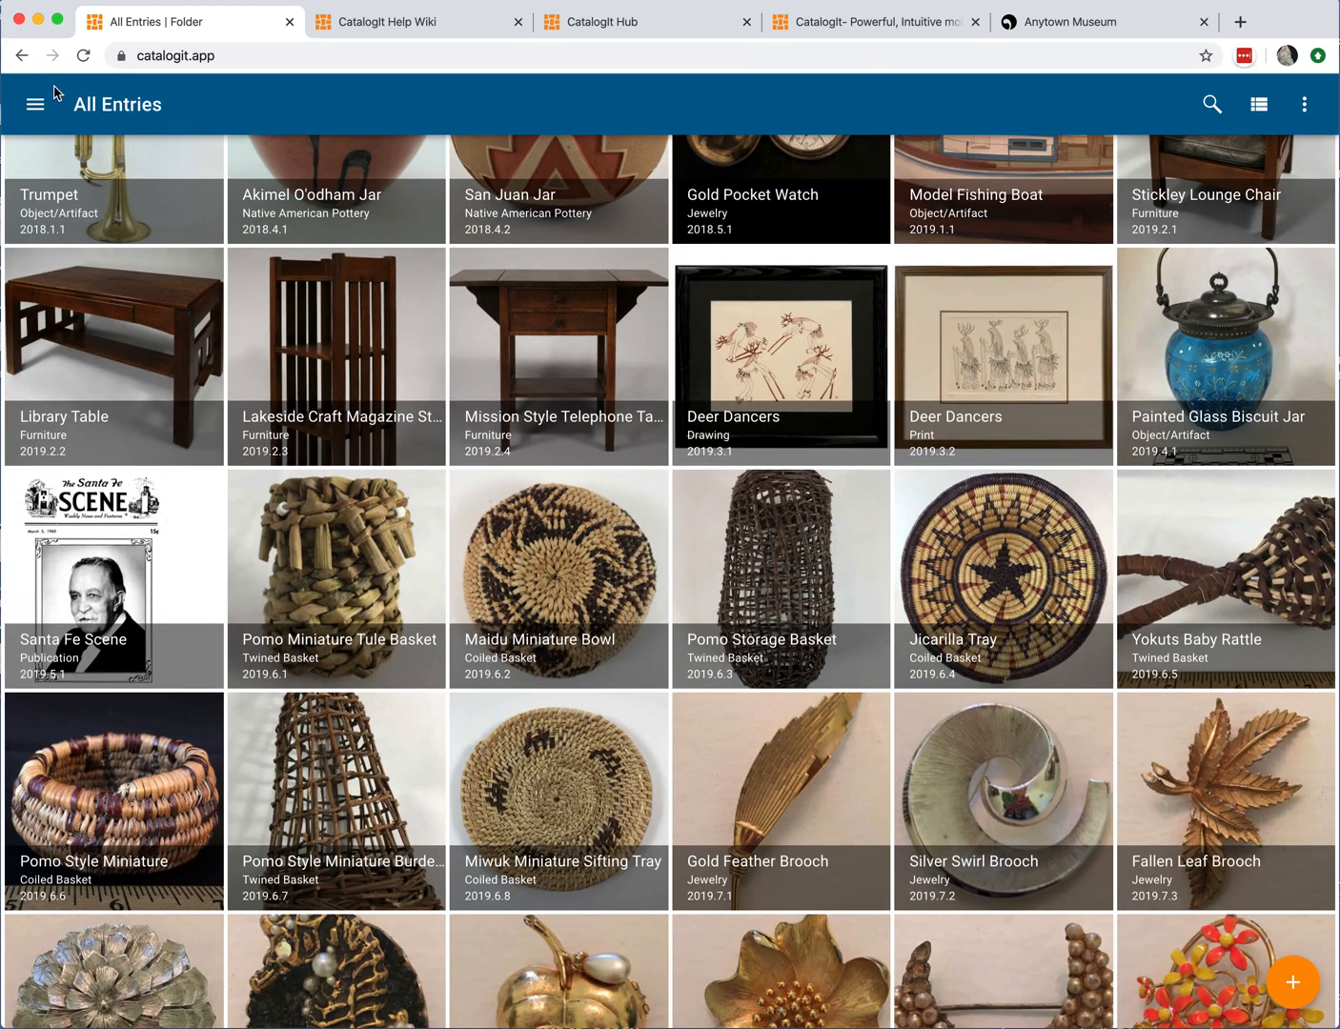
left_click(35, 107)
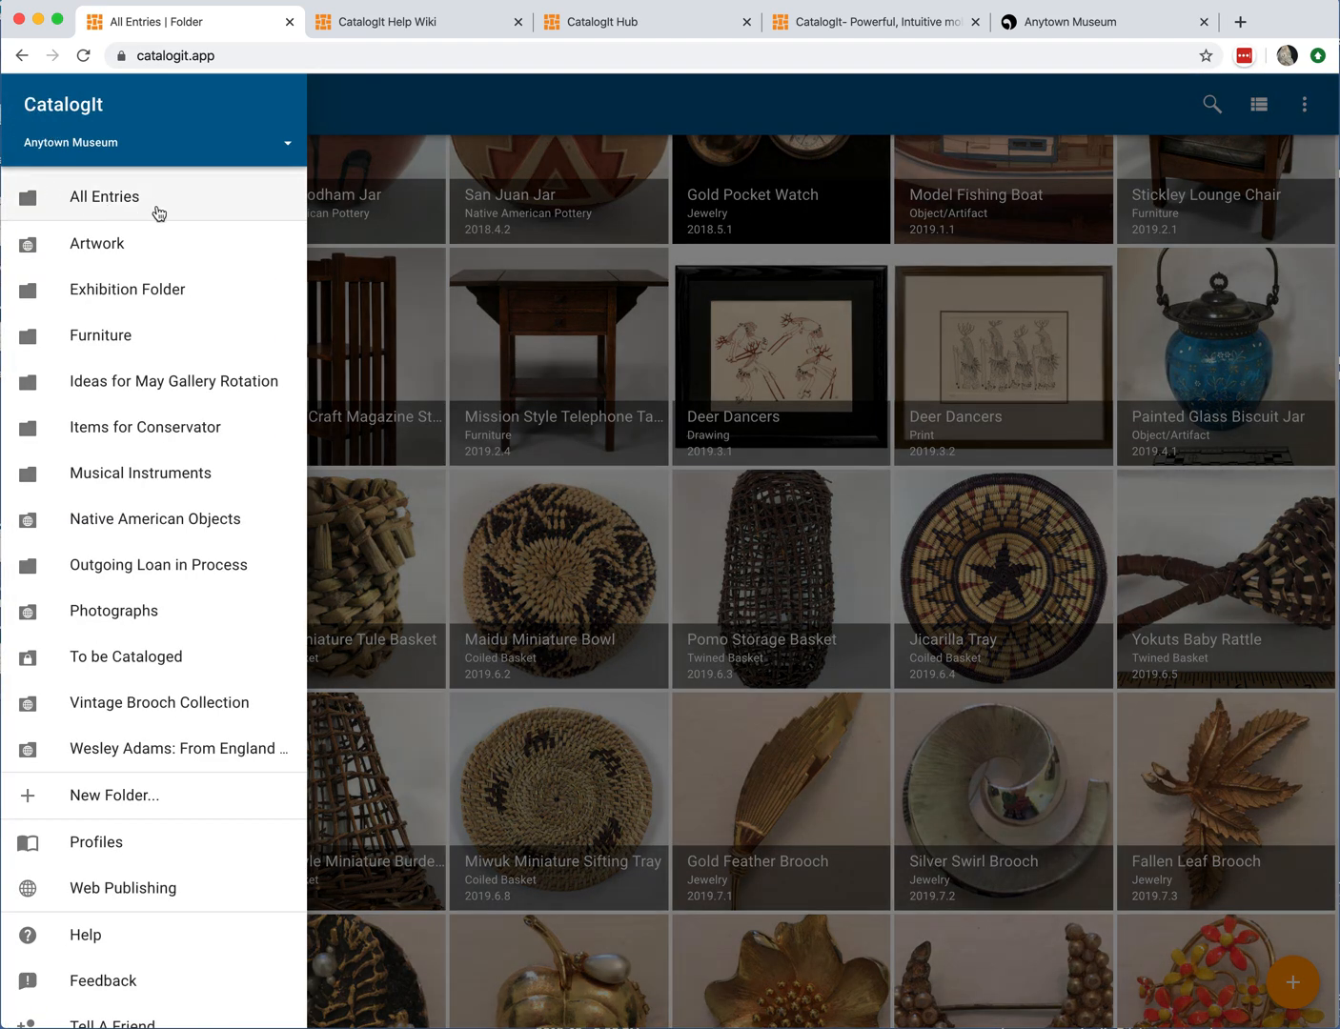
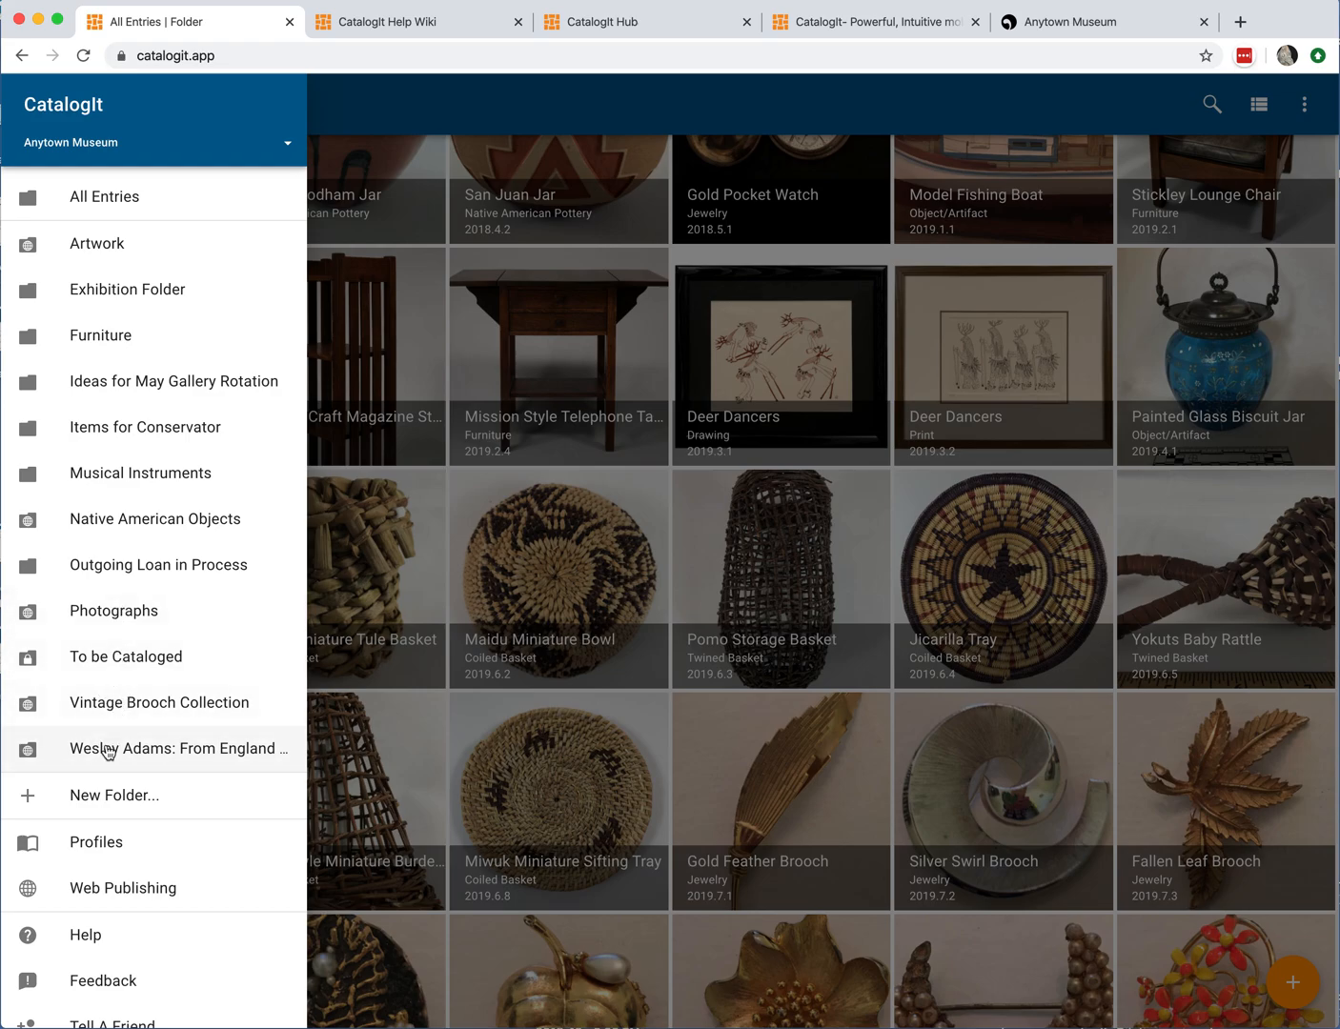
Step: Open the Native American Objects folder from the collection's navigation menu
scroll(184, 725, "down", 1)
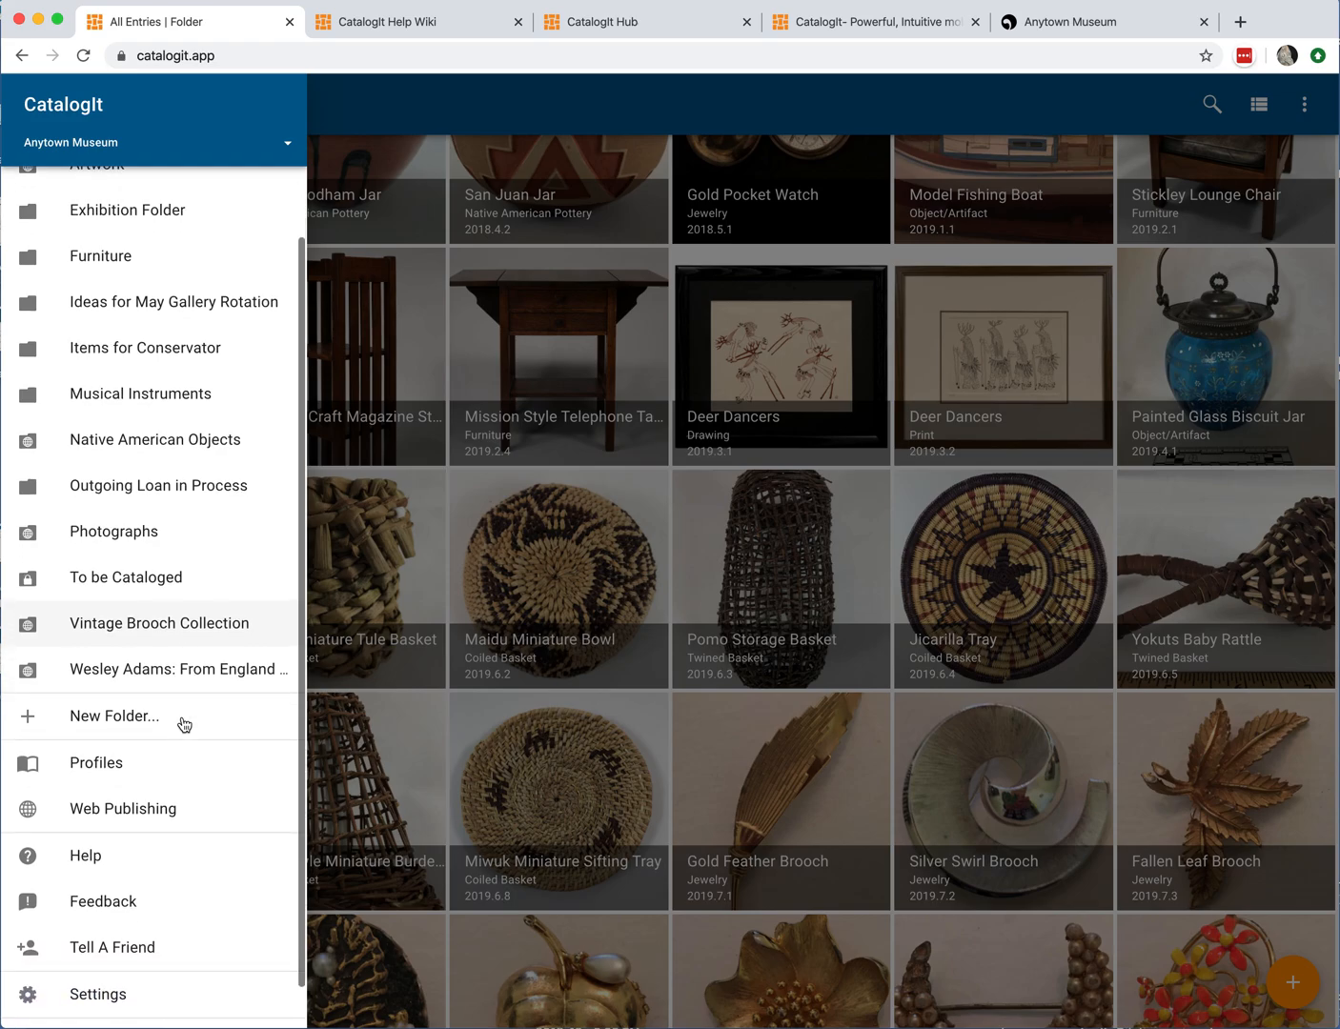
scroll(181, 724, "up", 1)
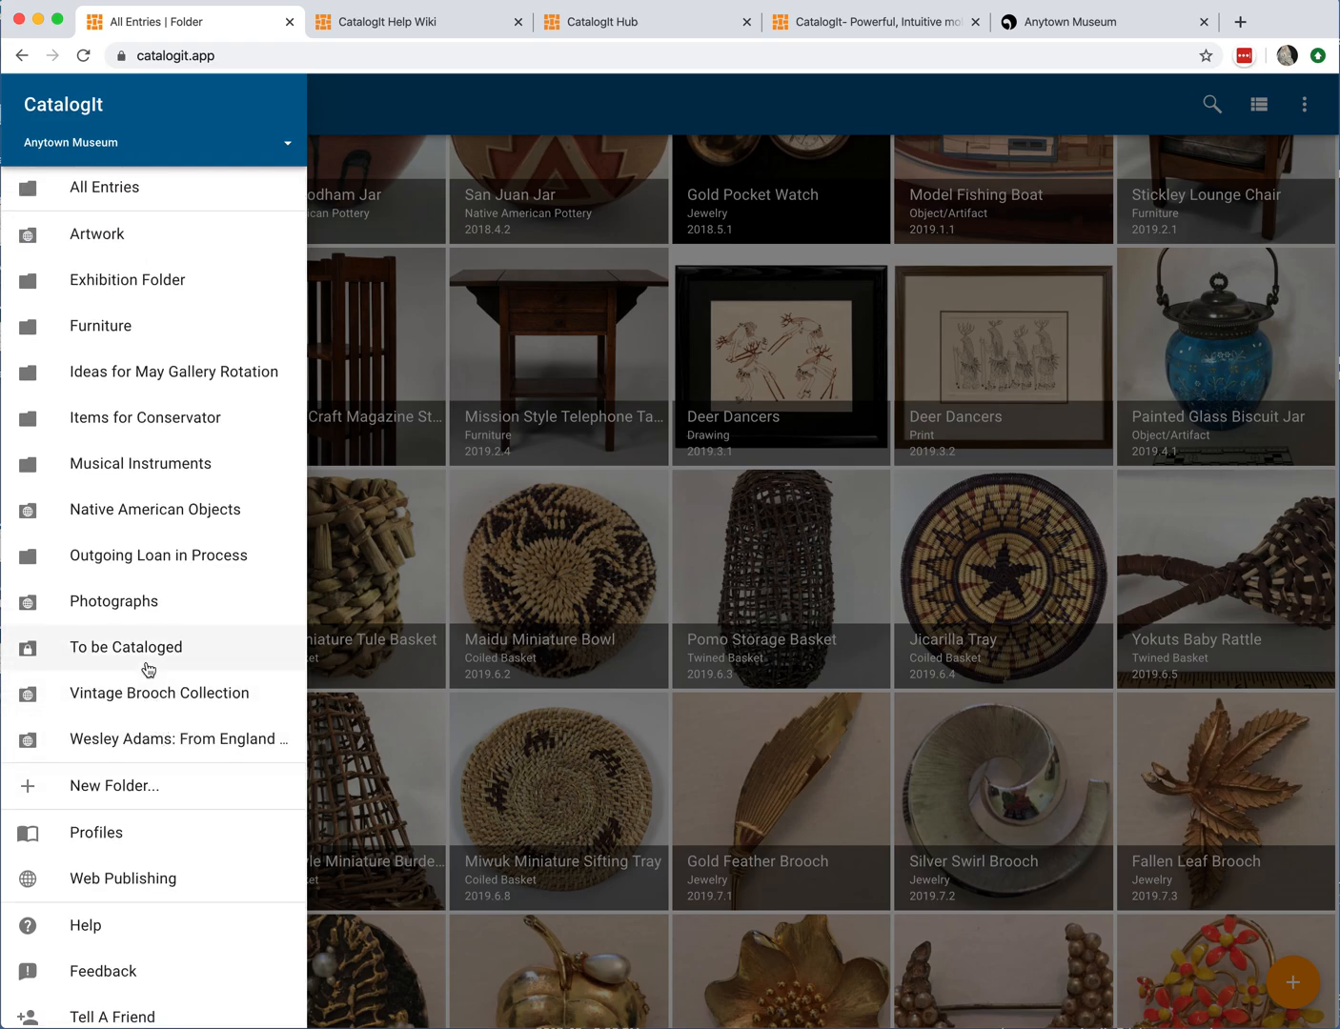
left_click(113, 514)
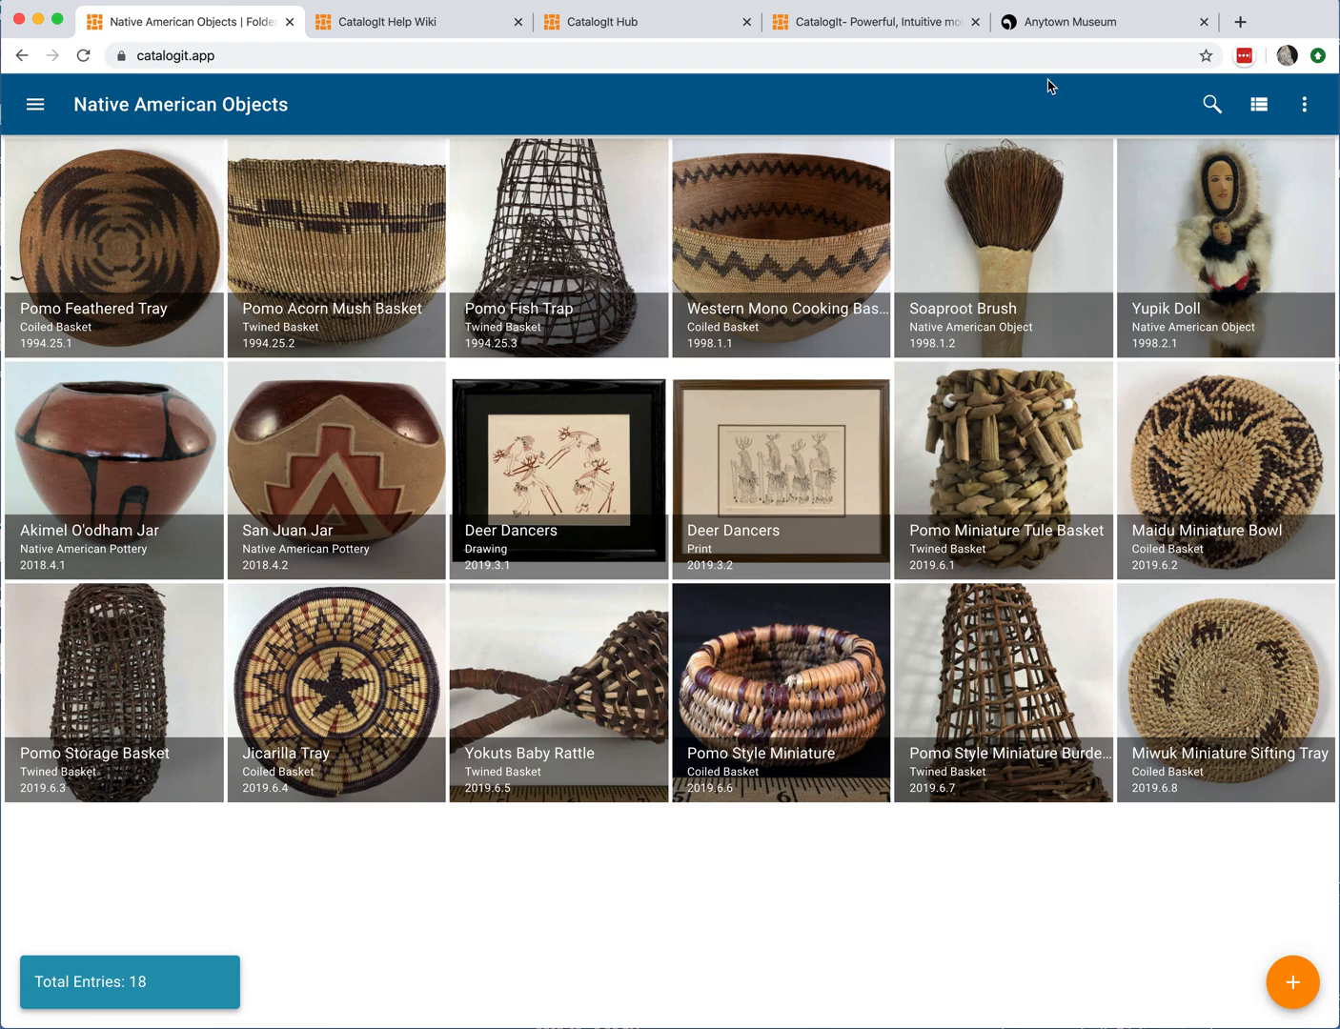
Step: Browse the folder's Sort By options and close the menu without changing the order
left_click(1306, 107)
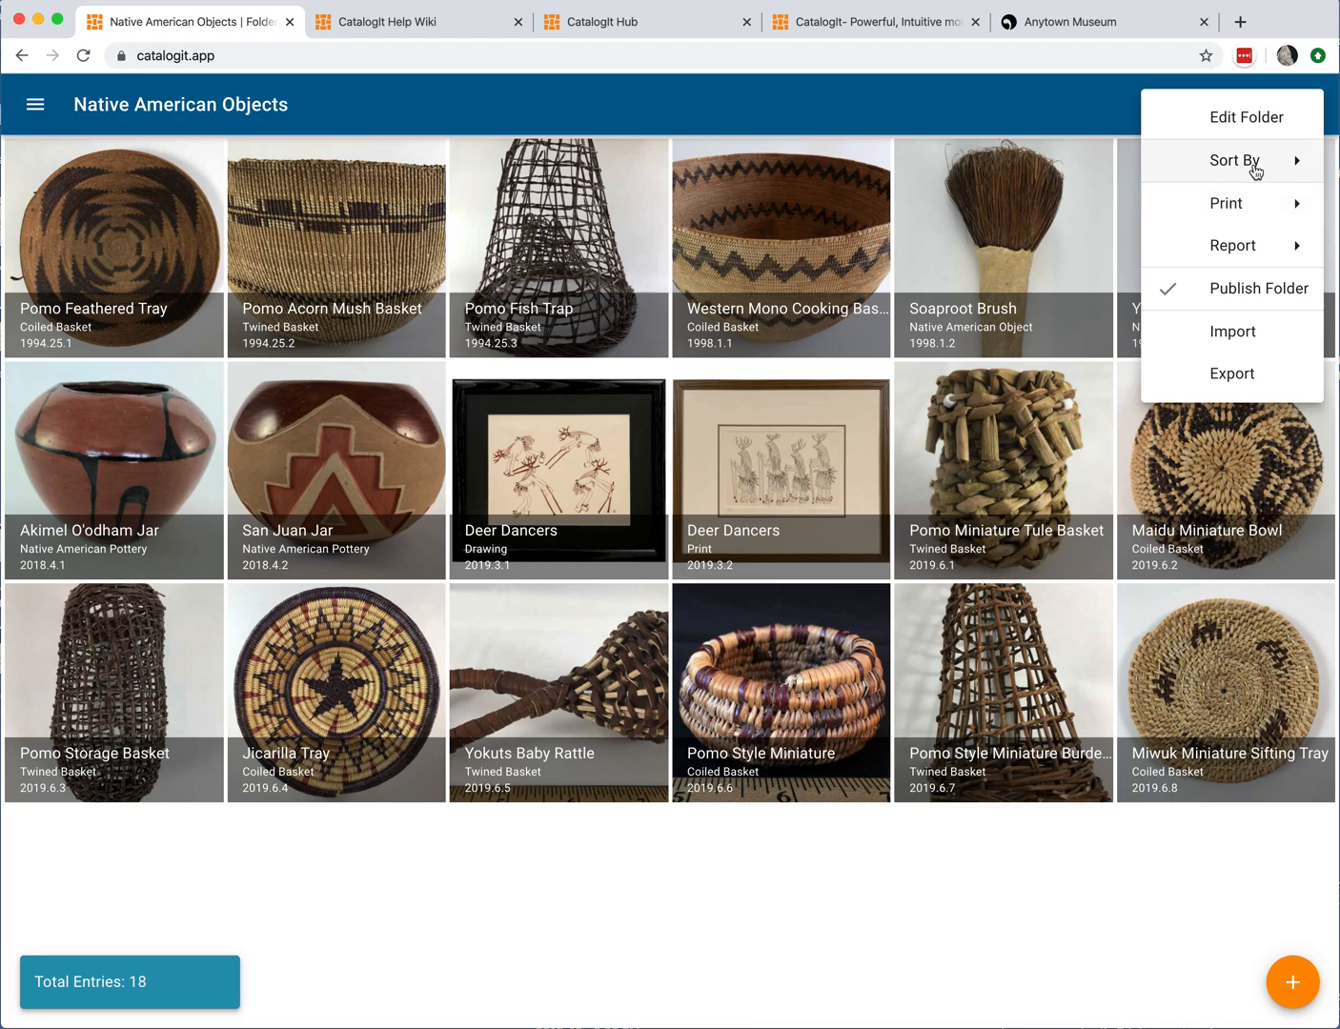
left_click(1254, 168)
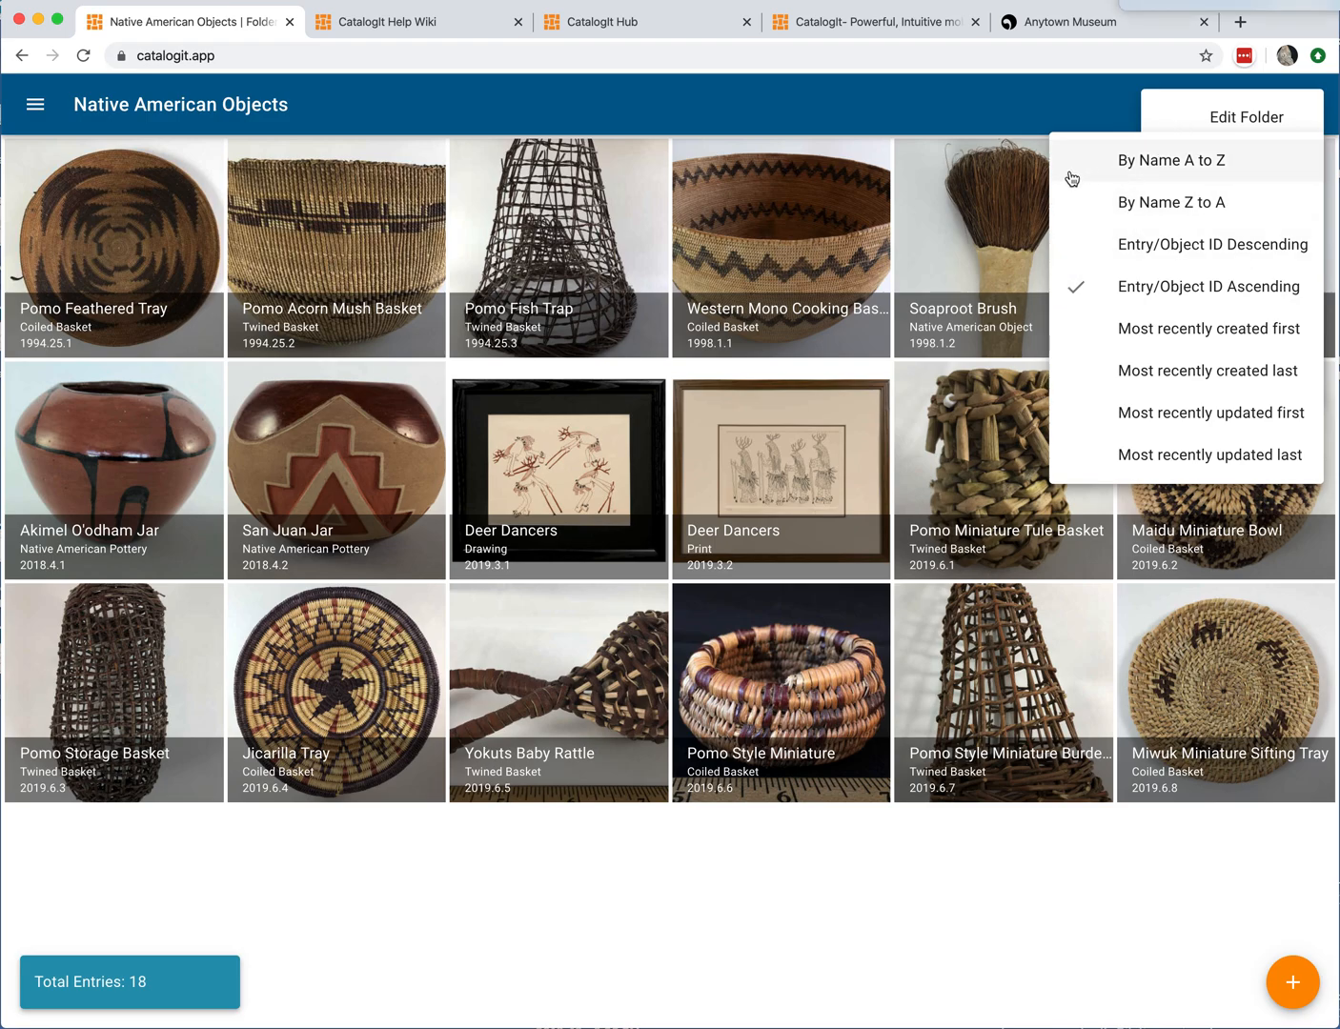
left_click(1091, 113)
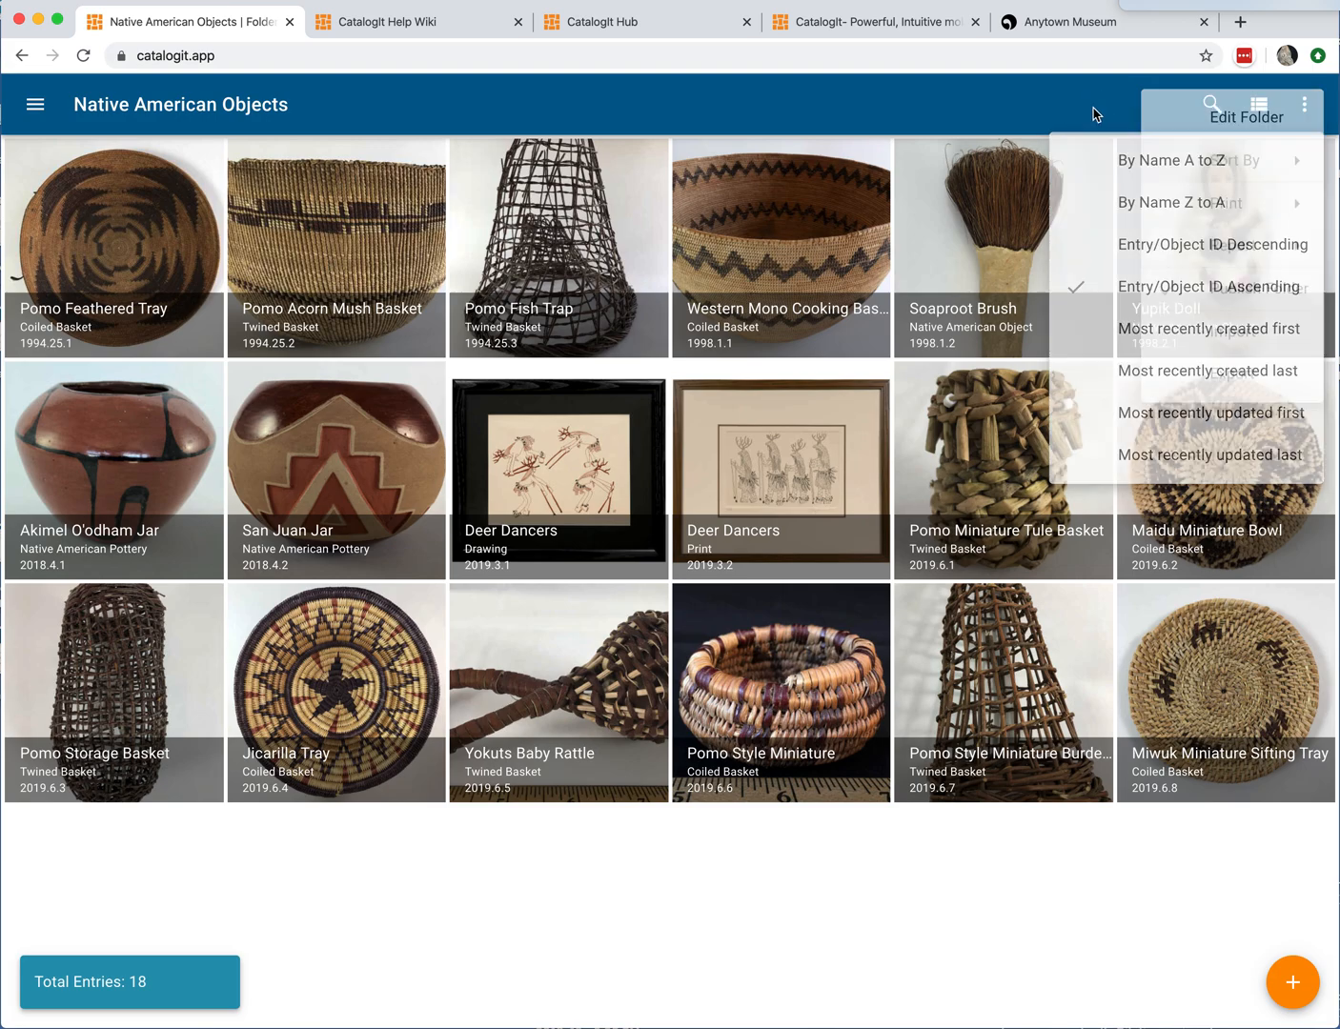
Step: Open the folder's Print Pages setup
left_click(1300, 106)
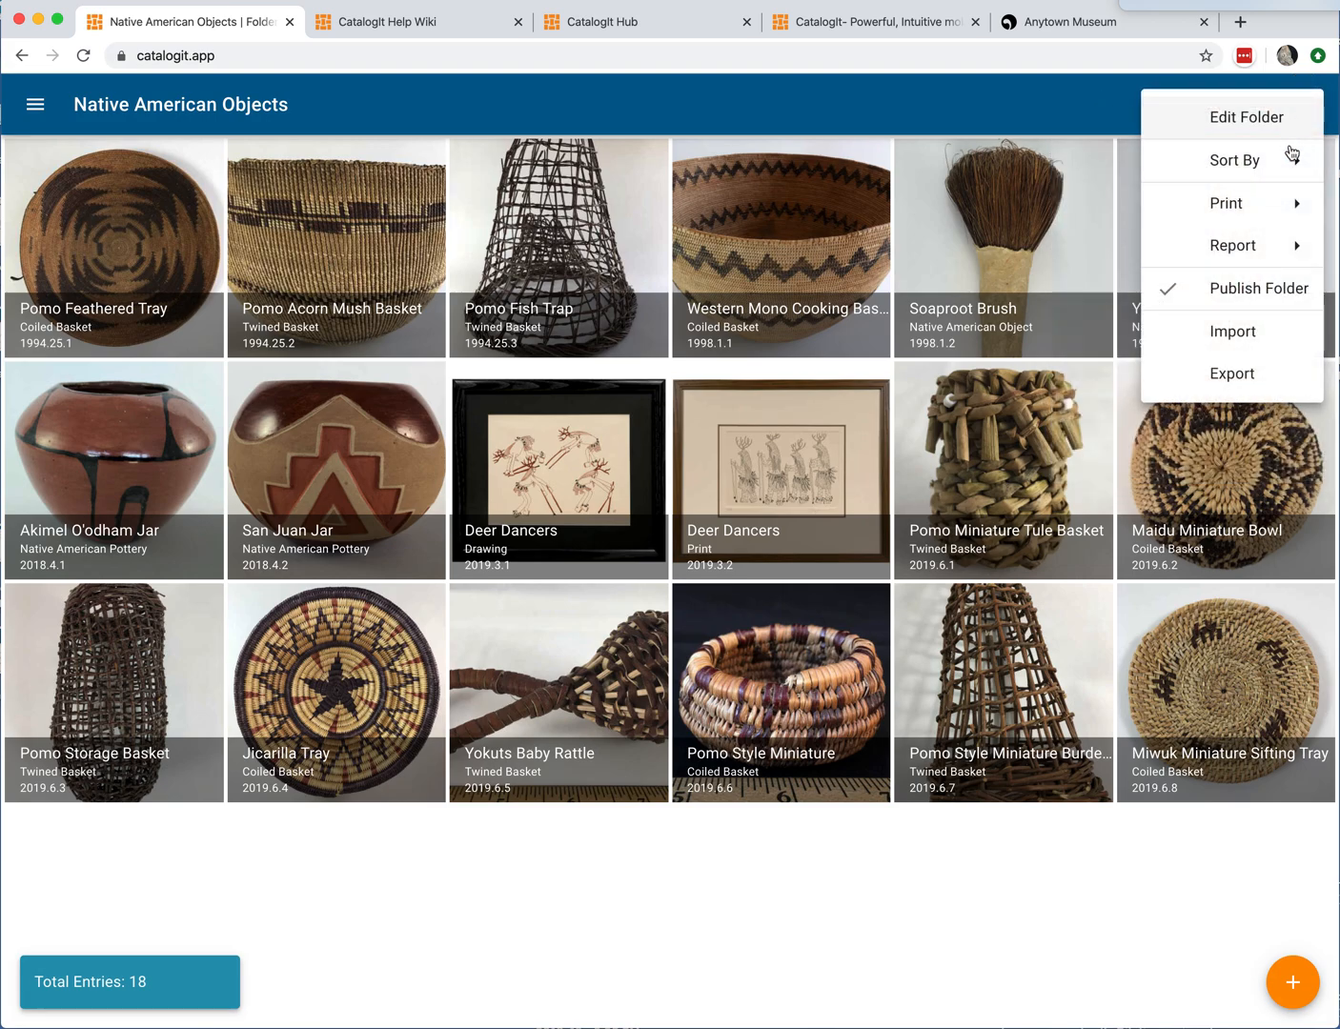
left_click(1283, 205)
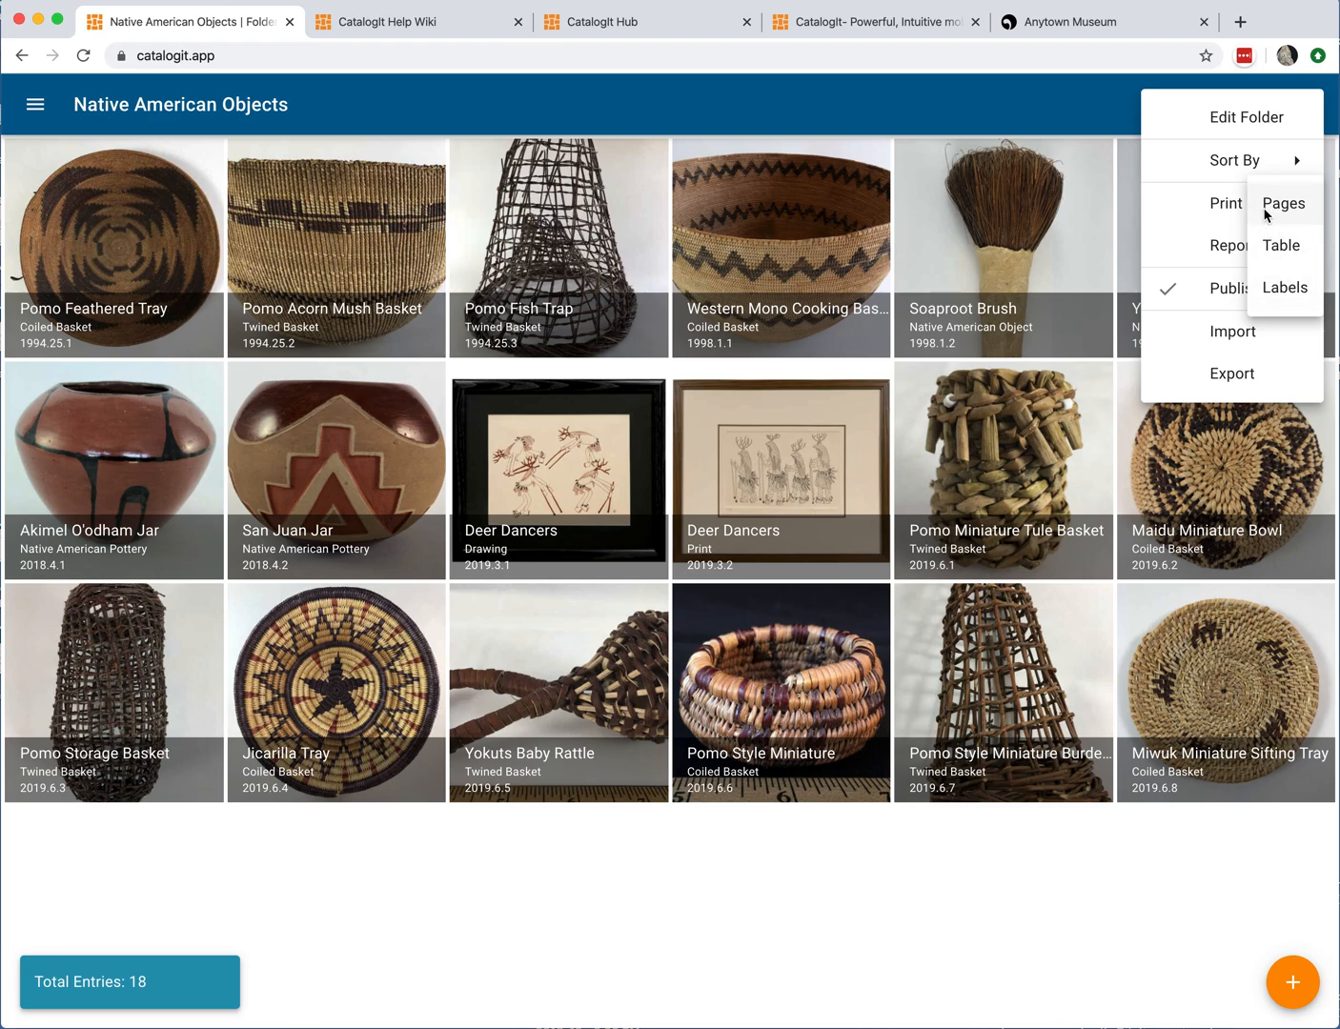
left_click(1266, 207)
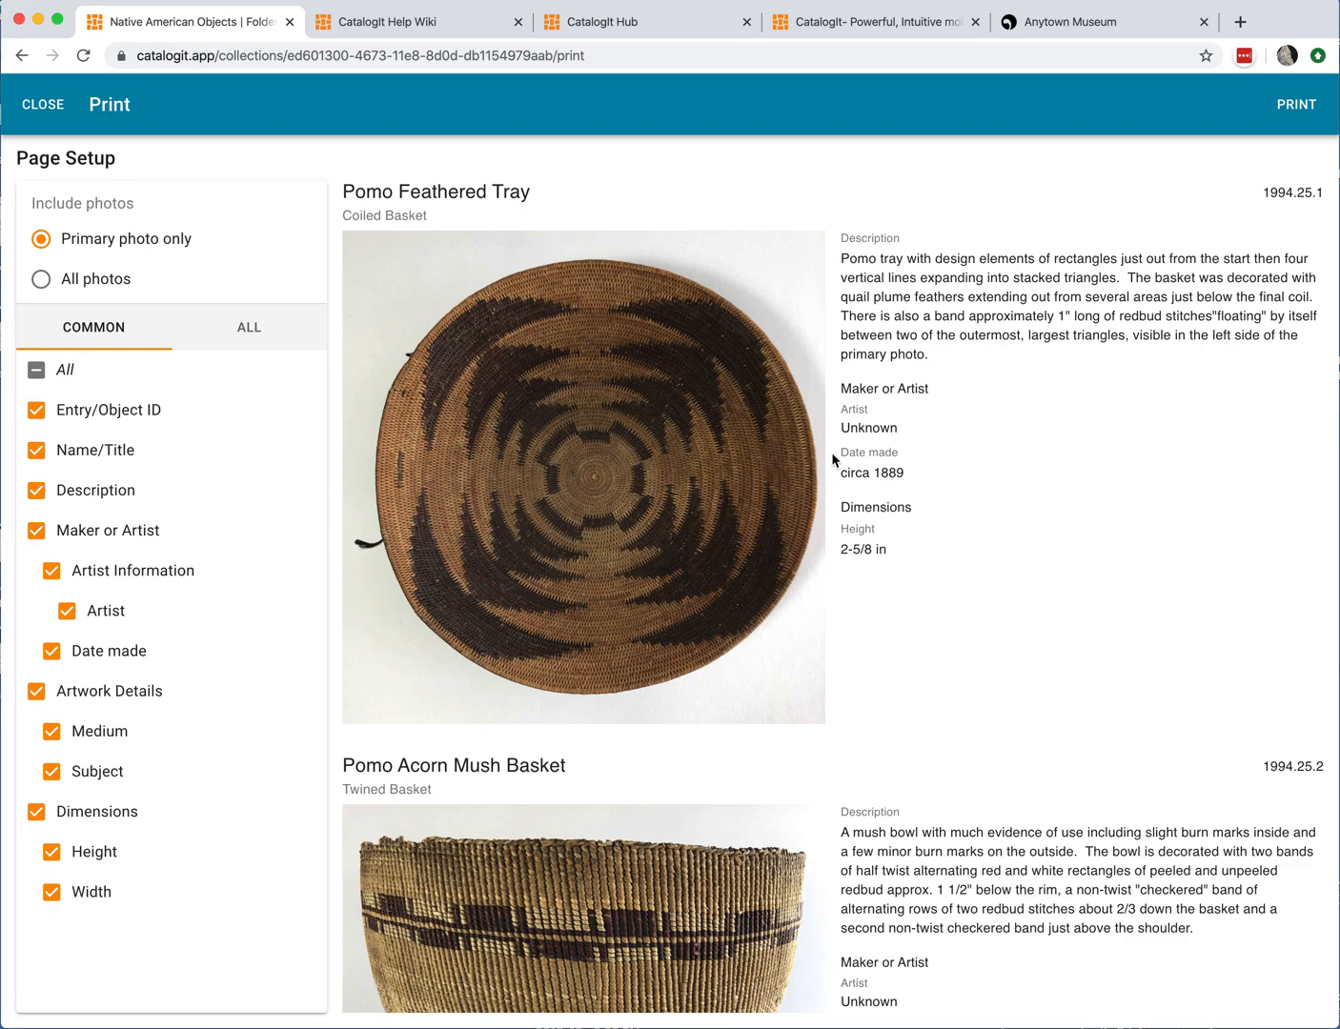
Step: Scroll through the print preview to examine the entries' printed layout
scroll(861, 473, "down", 3)
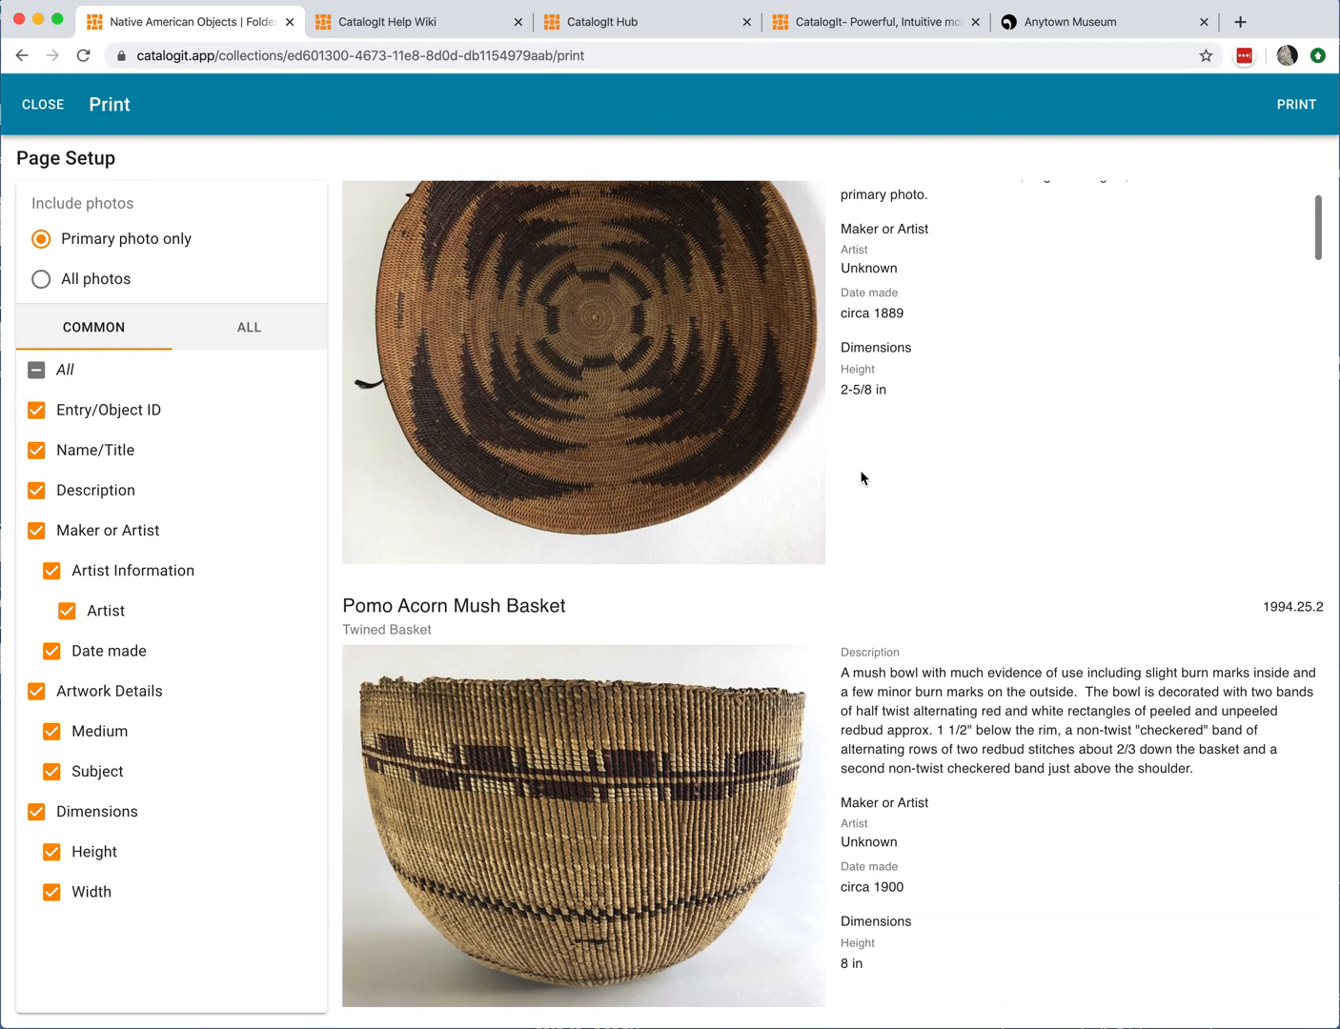
scroll(861, 478, "down", 4)
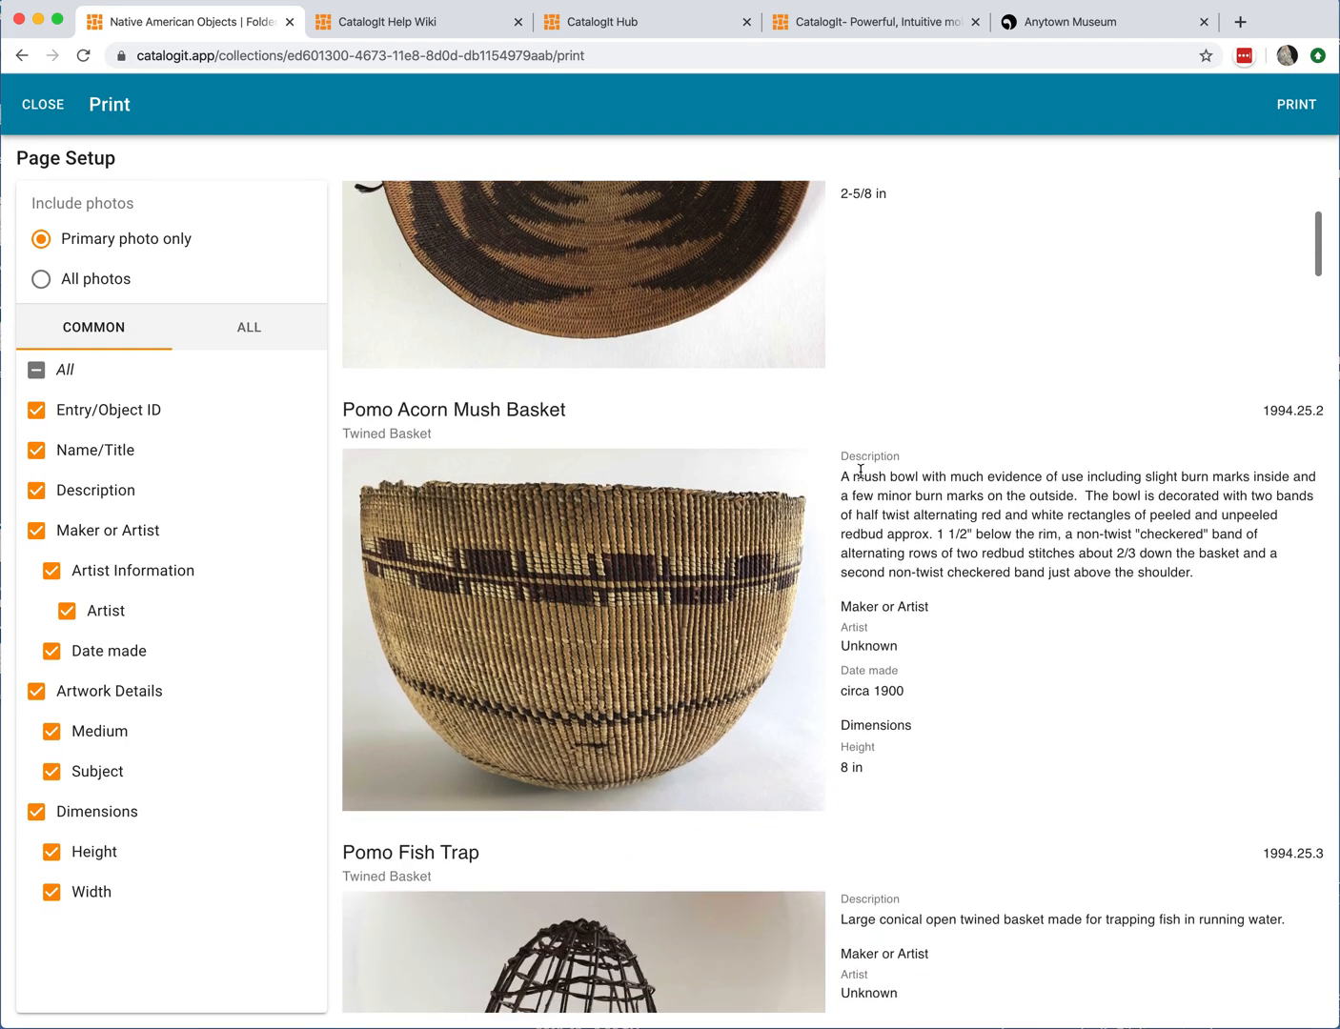
scroll(861, 472, "up", 7)
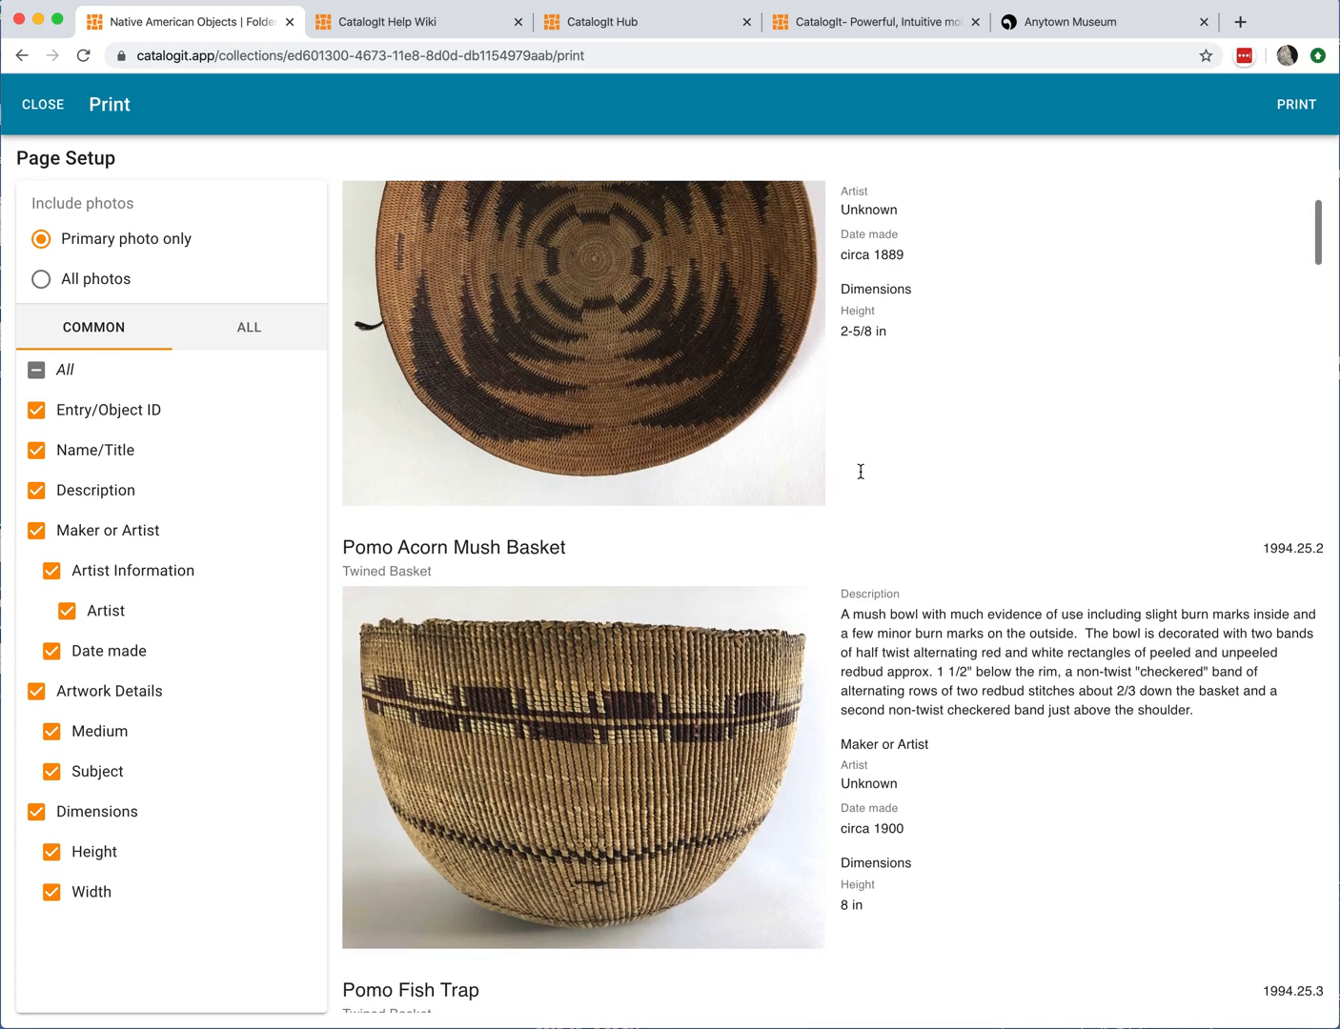
scroll(860, 472, "down", 16)
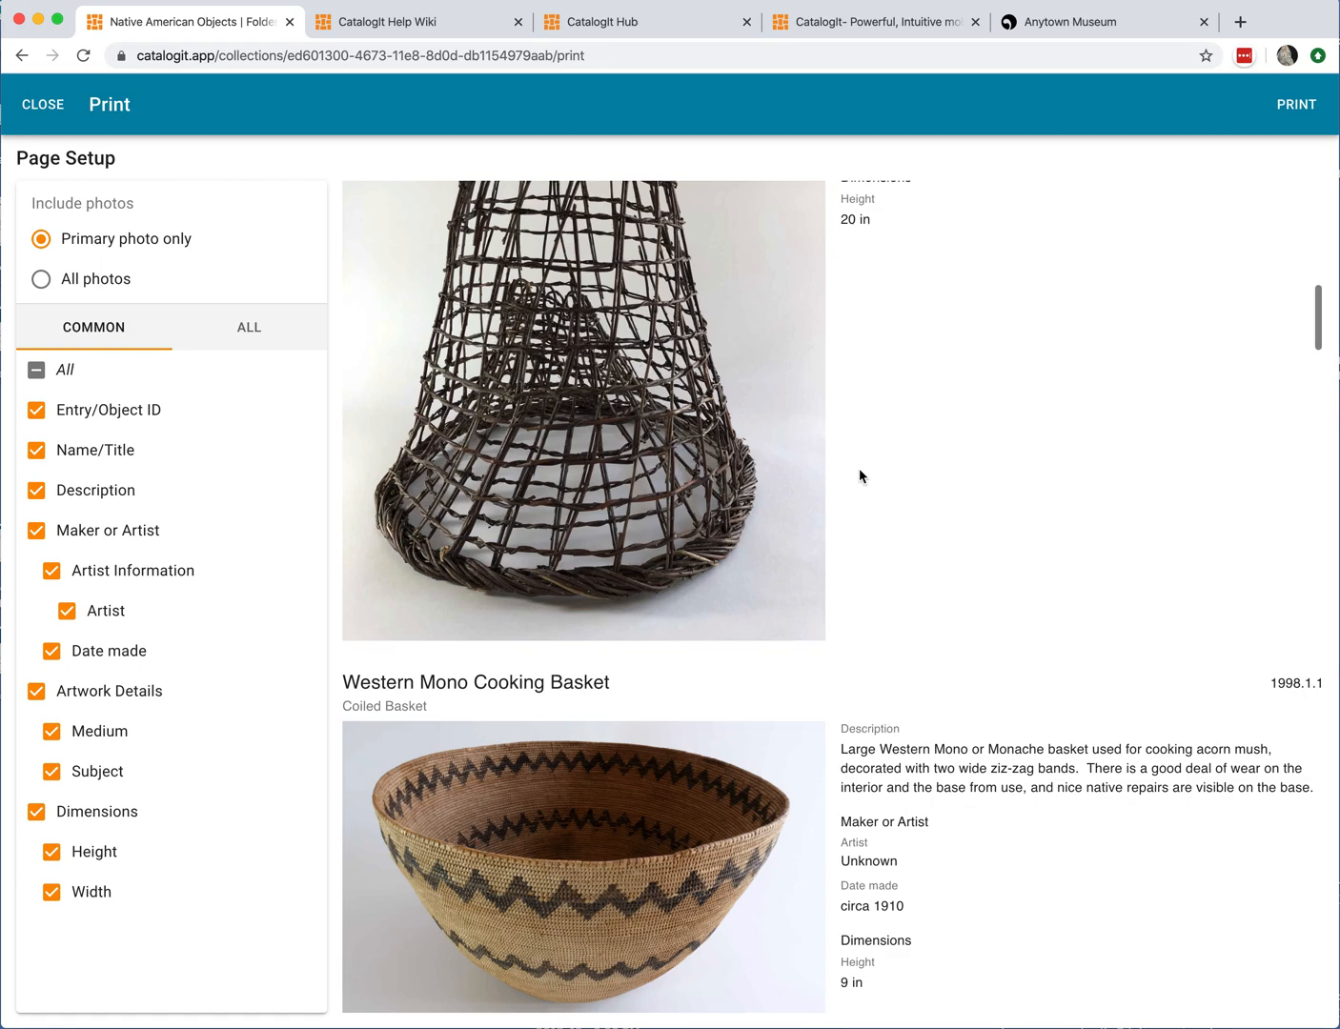
scroll(859, 468, "up", 5)
scroll(858, 471, "up", 1)
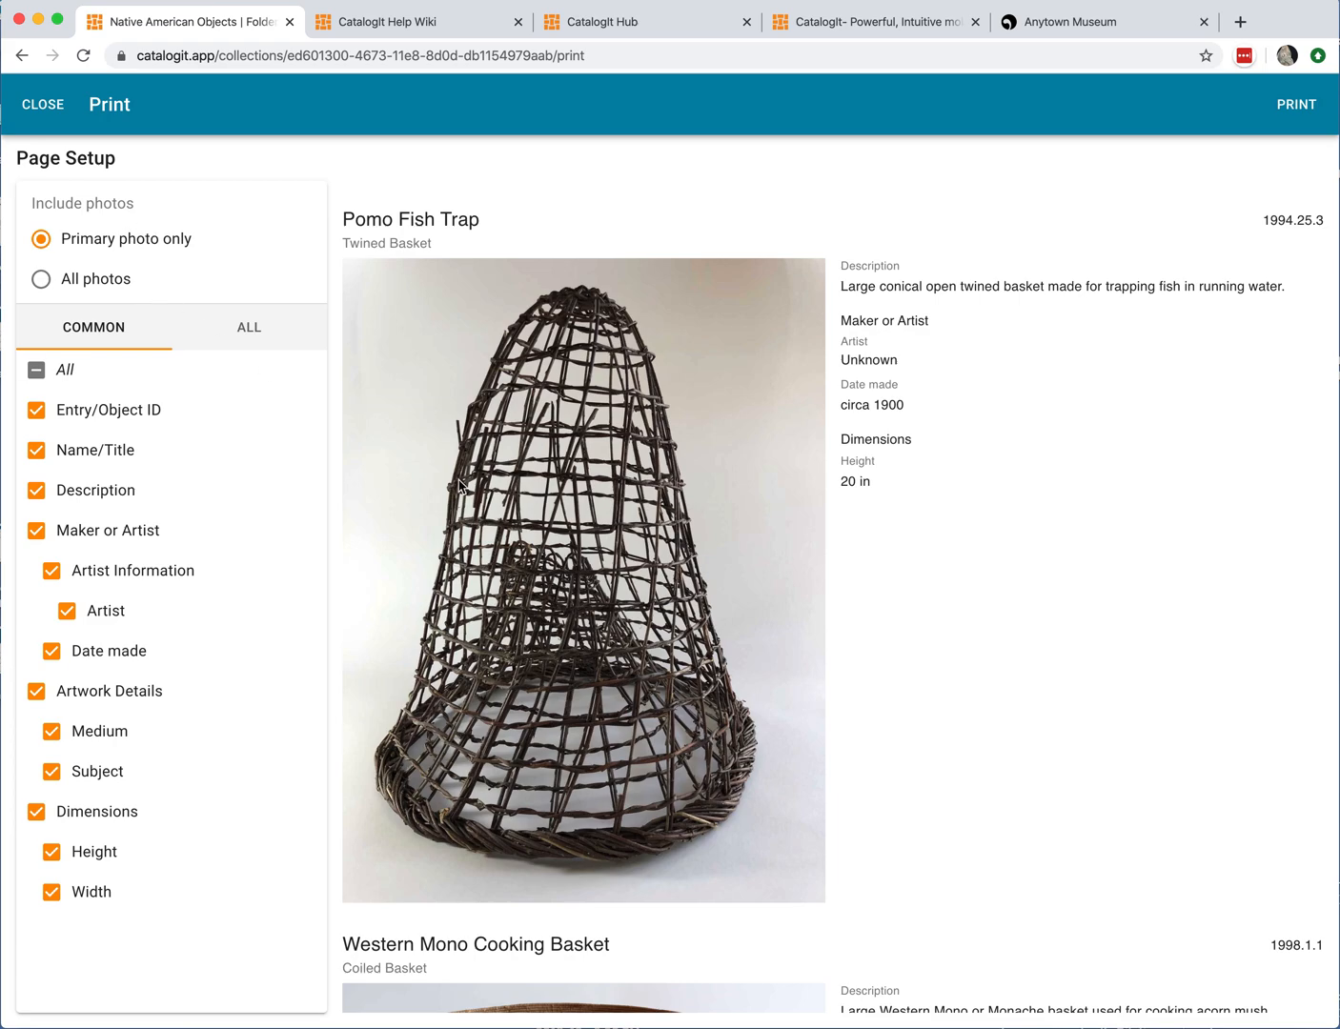
scroll(458, 485, "down", 5)
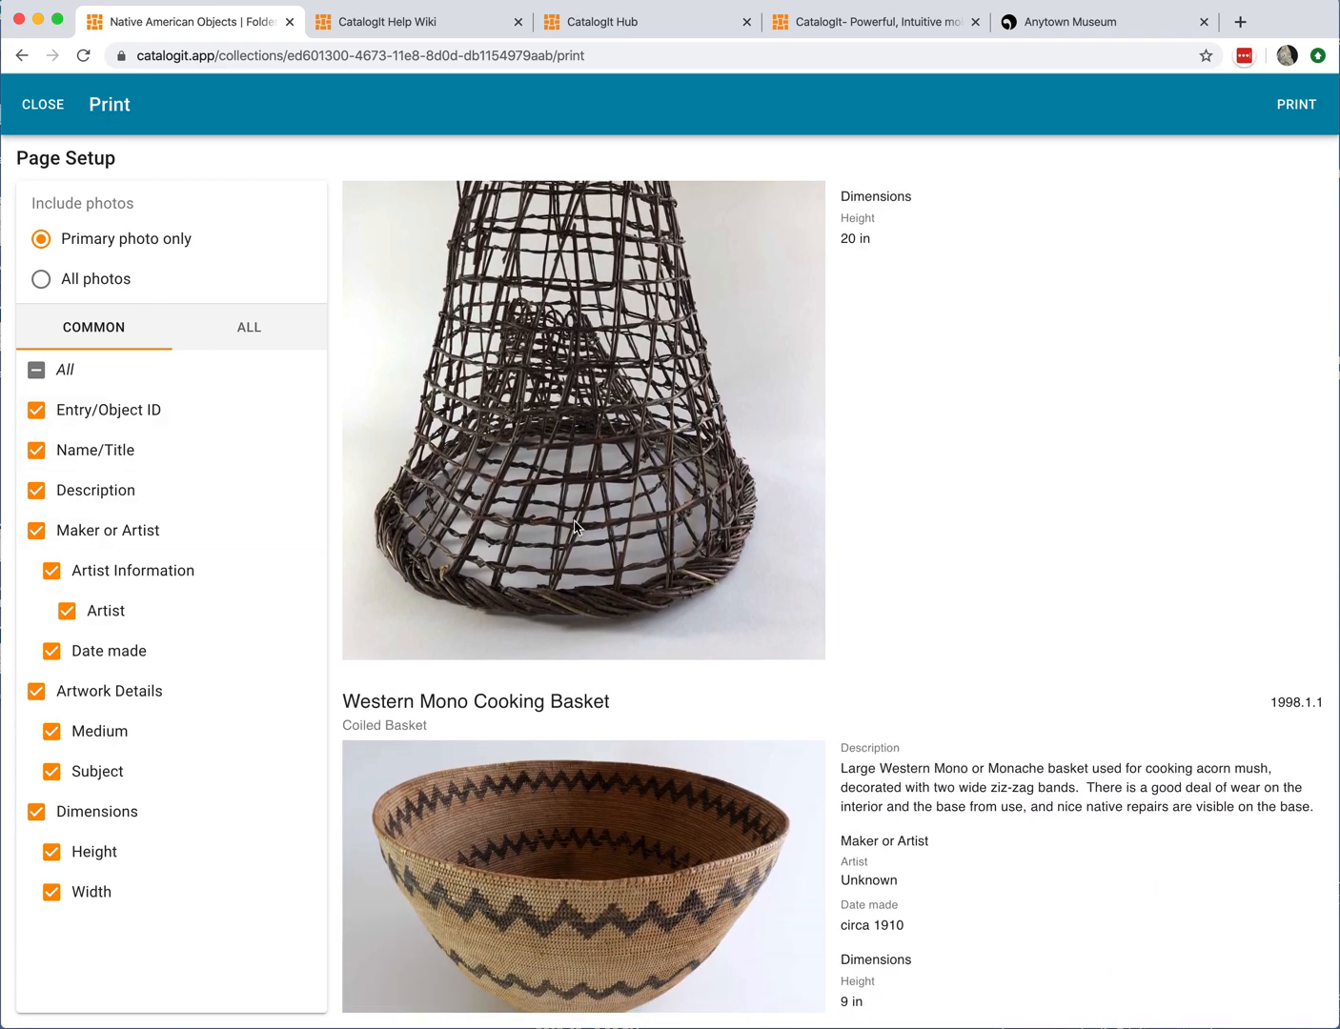
scroll(574, 527, "down", 7)
Step: Preview the printout with all photos included, then switch back to primary photo only
left_click(39, 279)
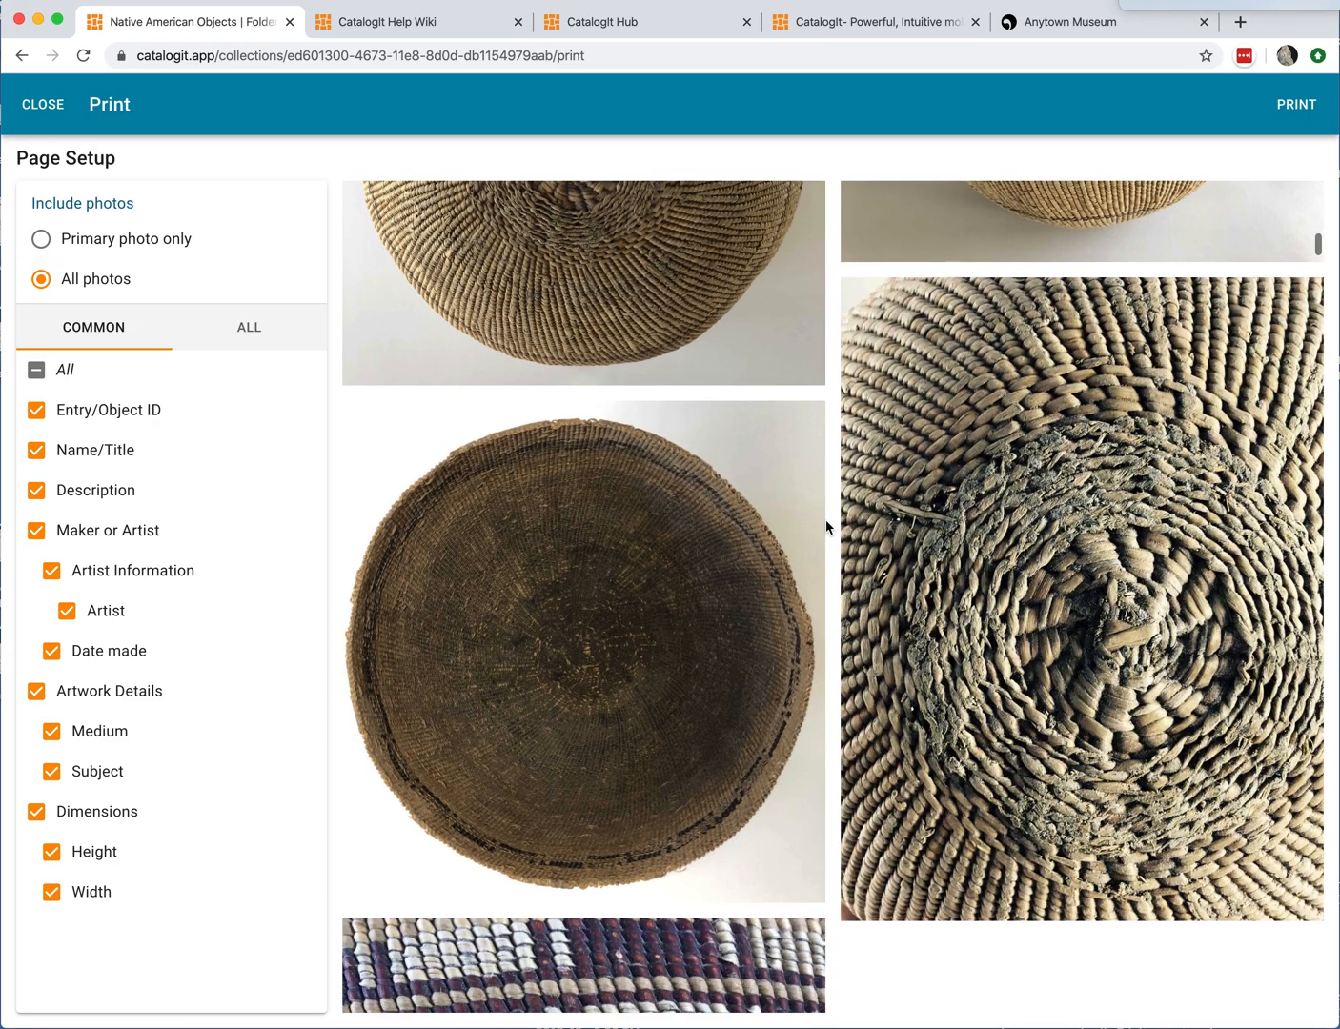
scroll(825, 519, "up", 6)
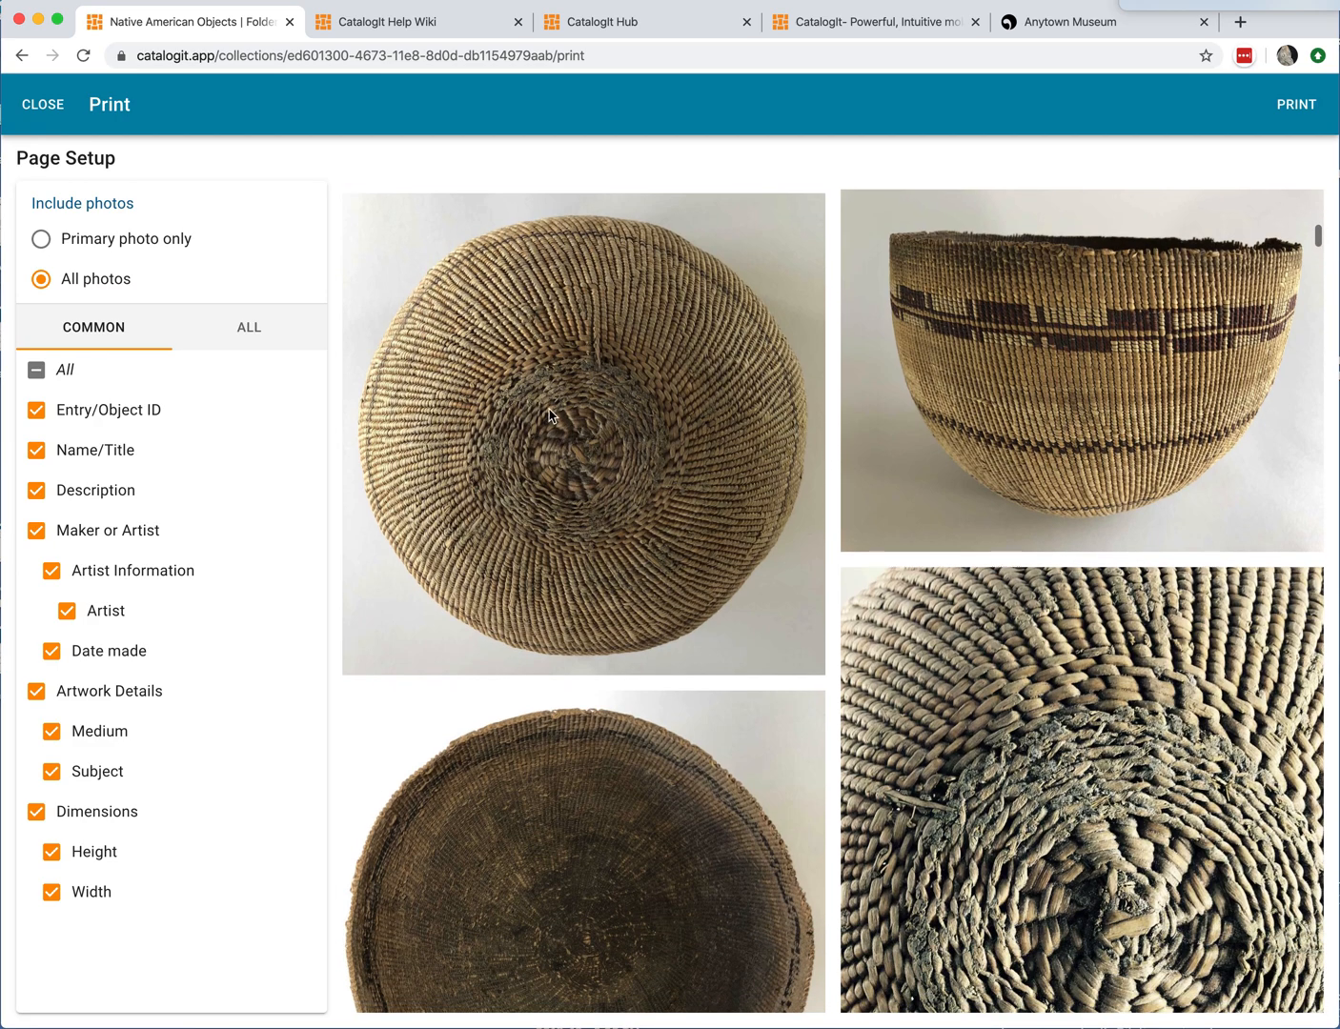
left_click(48, 237)
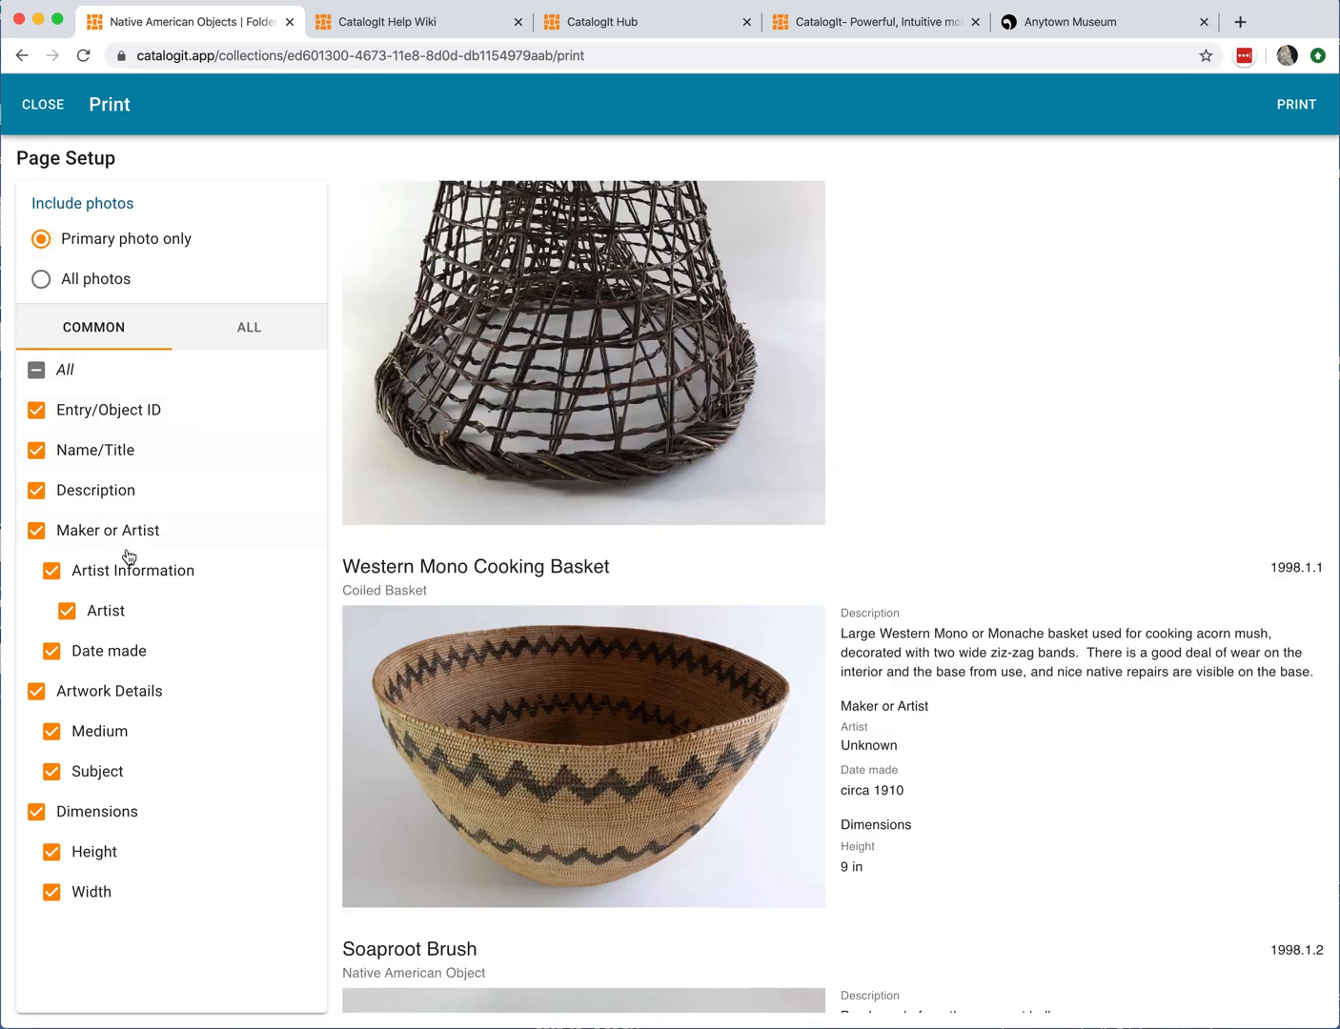
Step: Switch to the full field list and include the Ethnography fields in the printout
left_click(252, 328)
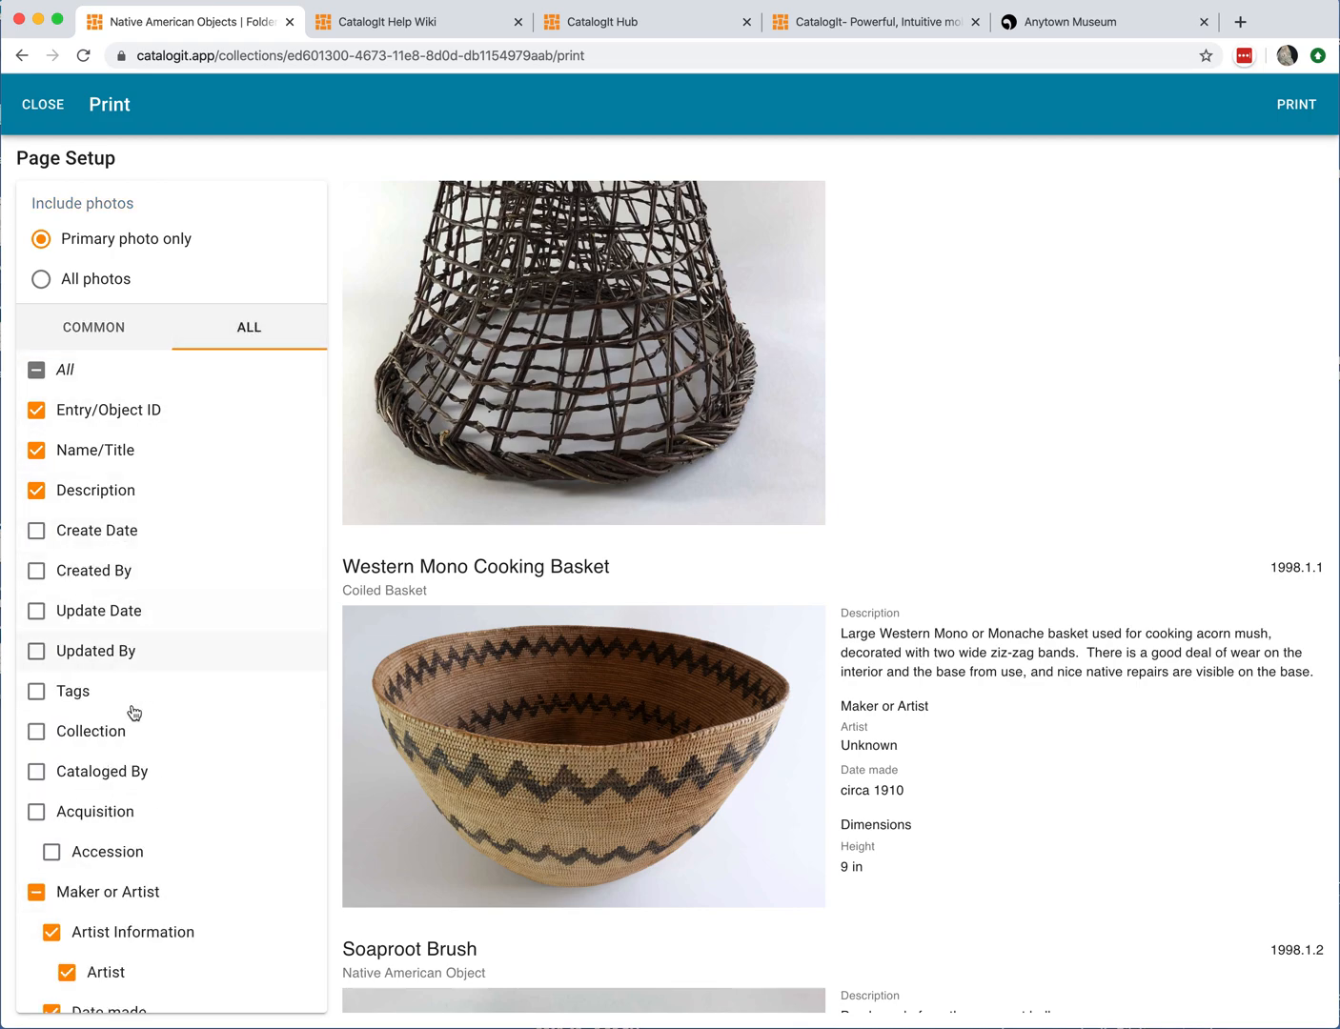
scroll(507, 732, "down", 5)
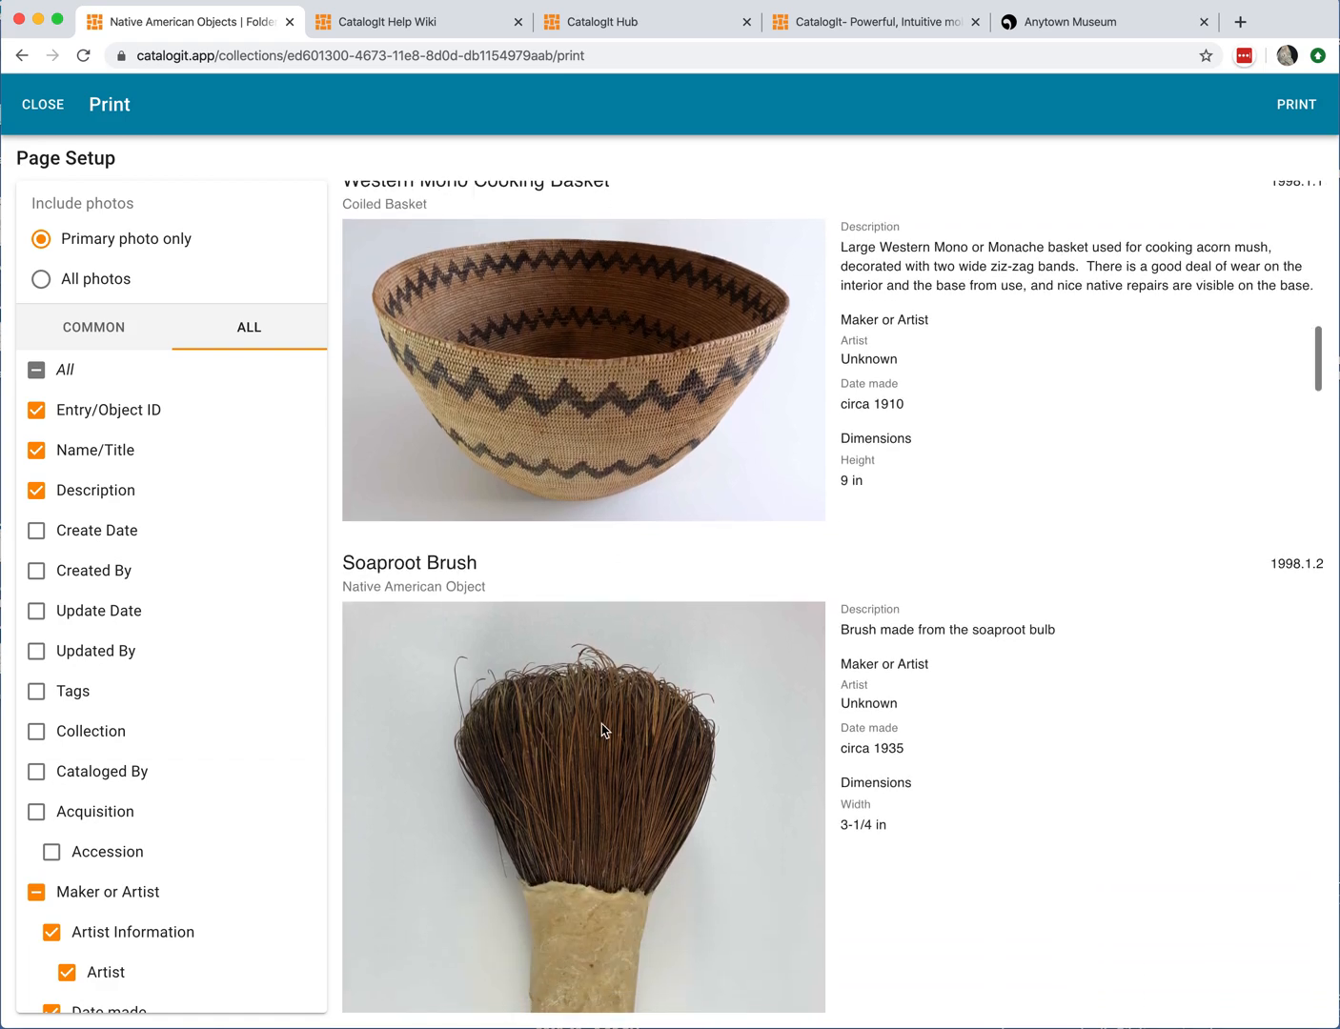
scroll(601, 728, "down", 2)
scroll(462, 757, "up", 3)
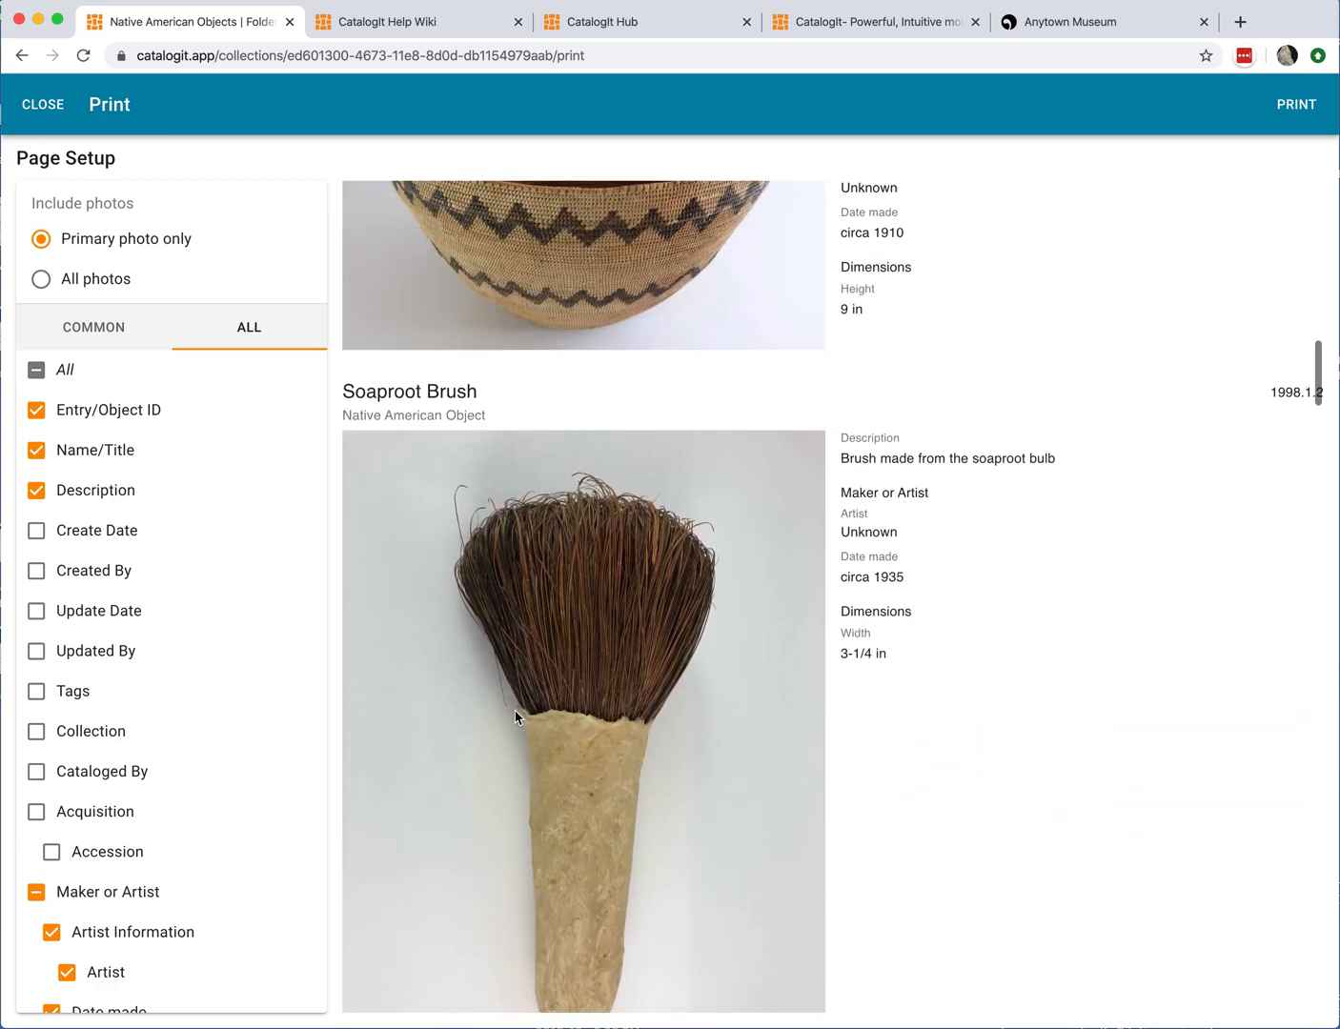
scroll(516, 718, "up", 4)
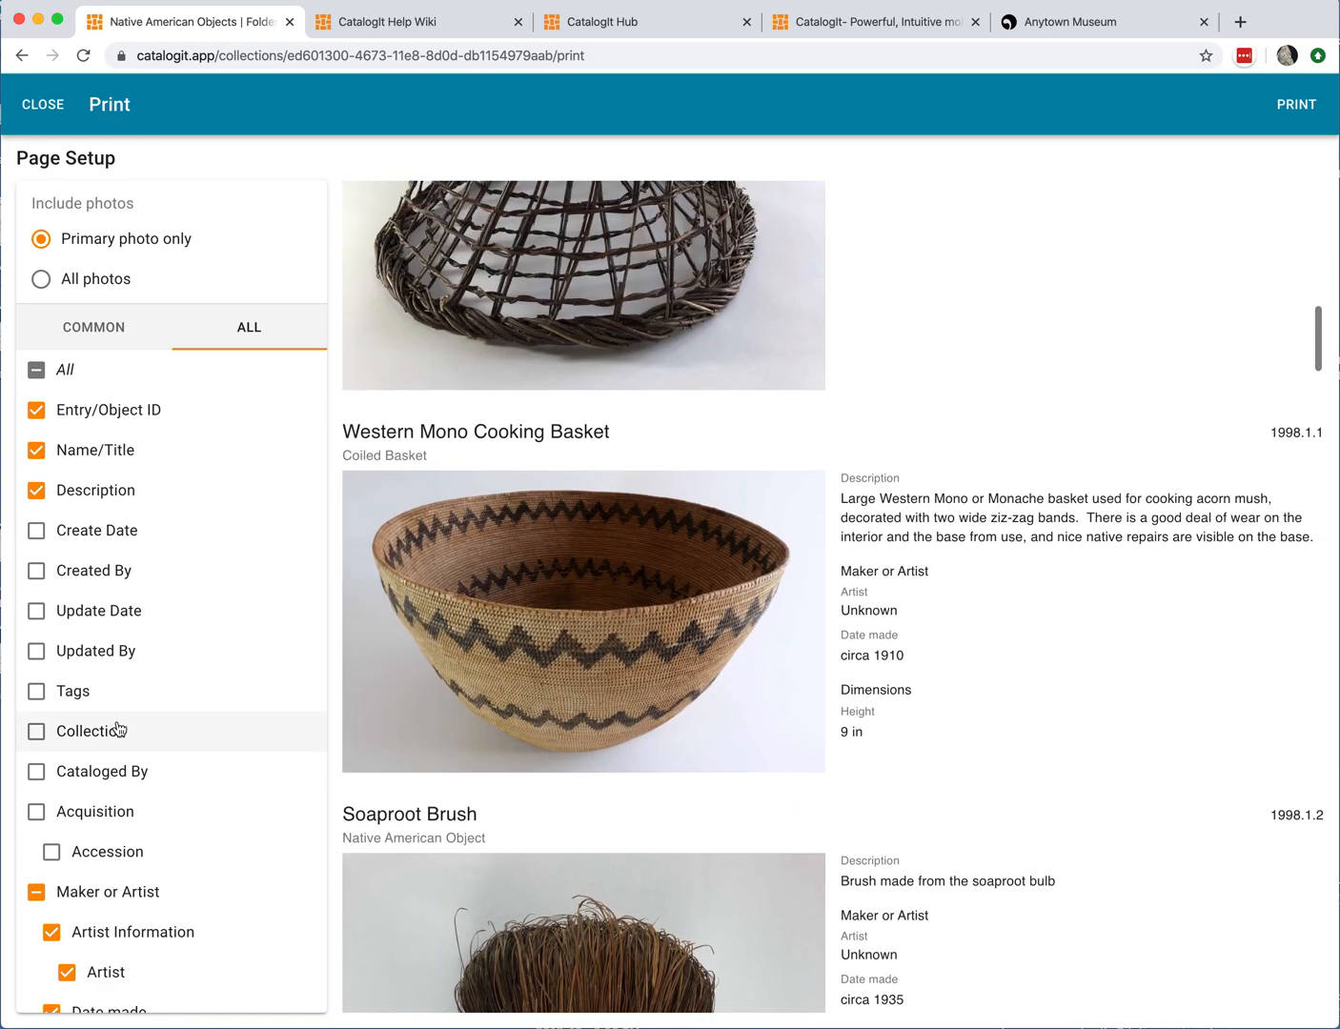
scroll(116, 729, "down", 1)
scroll(121, 728, "down", 2)
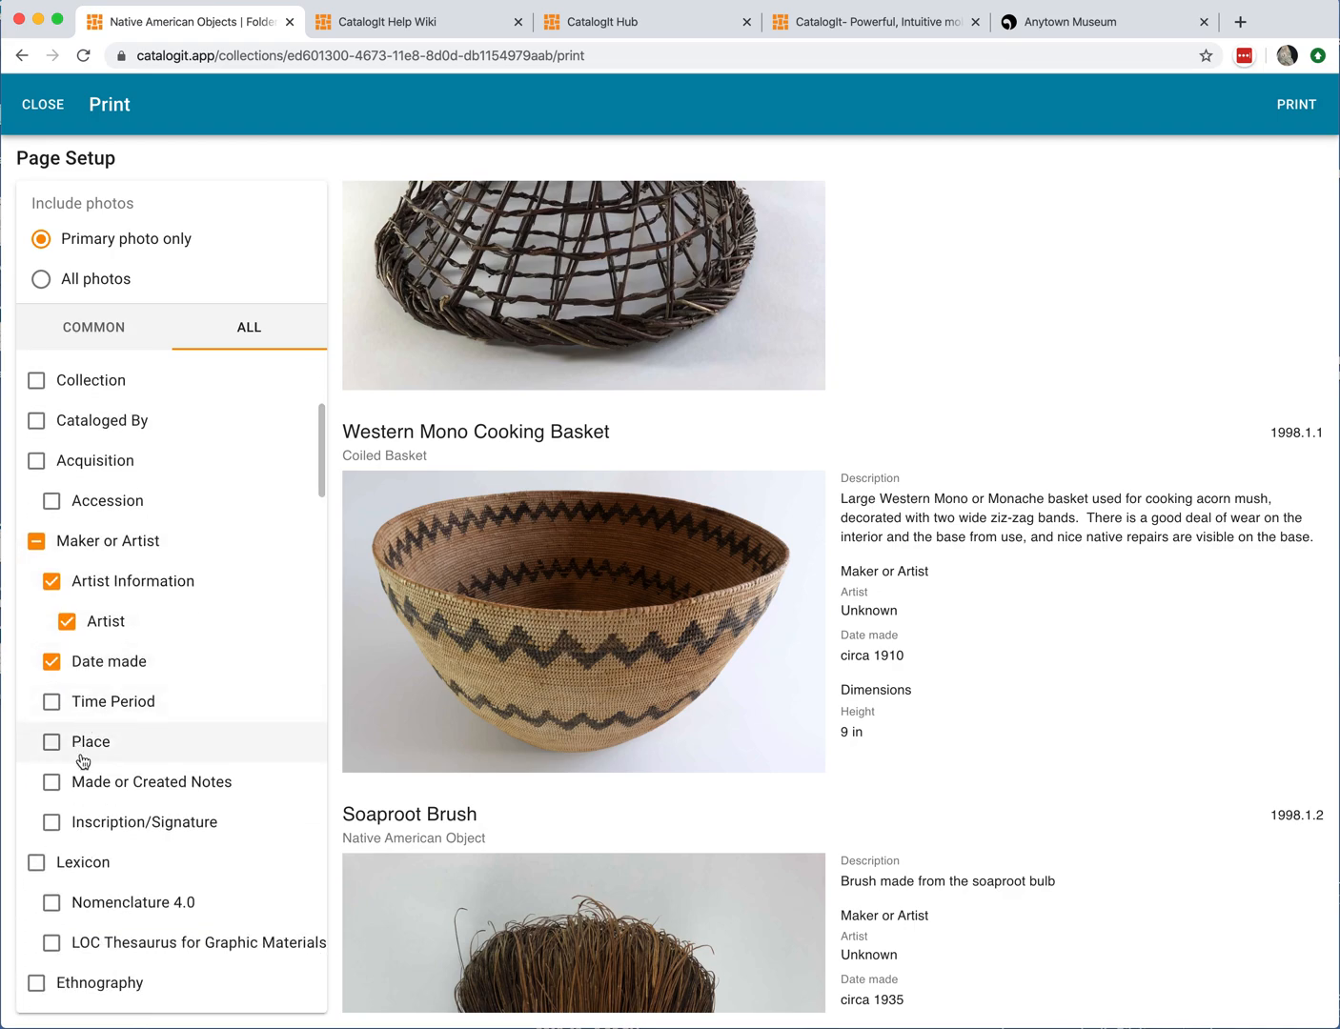
scroll(38, 777, "down", 2)
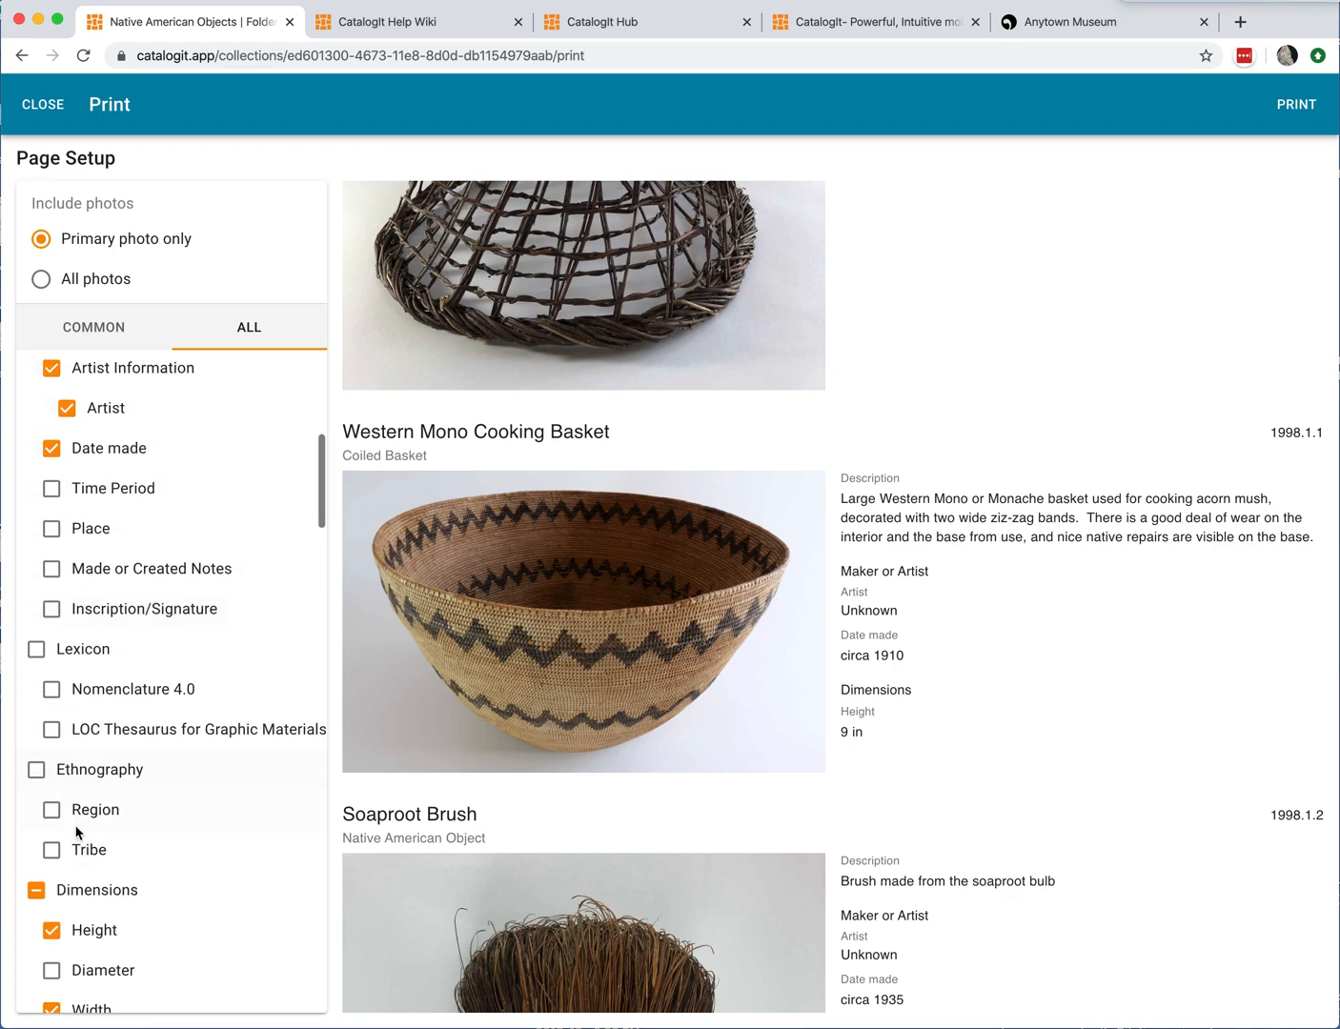
left_click(36, 753)
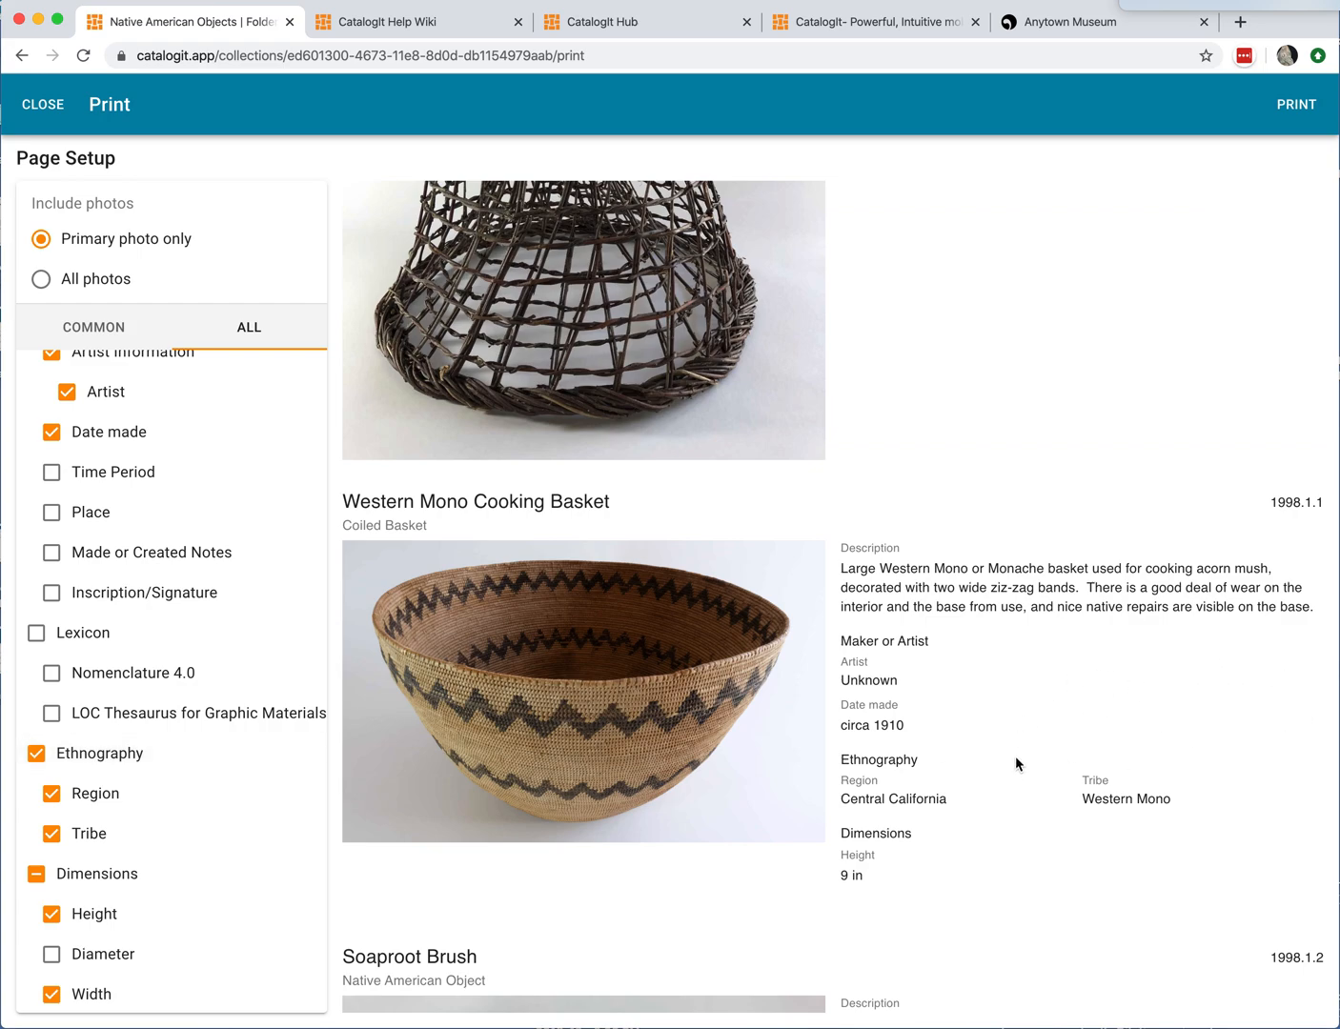
scroll(1017, 756, "up", 1)
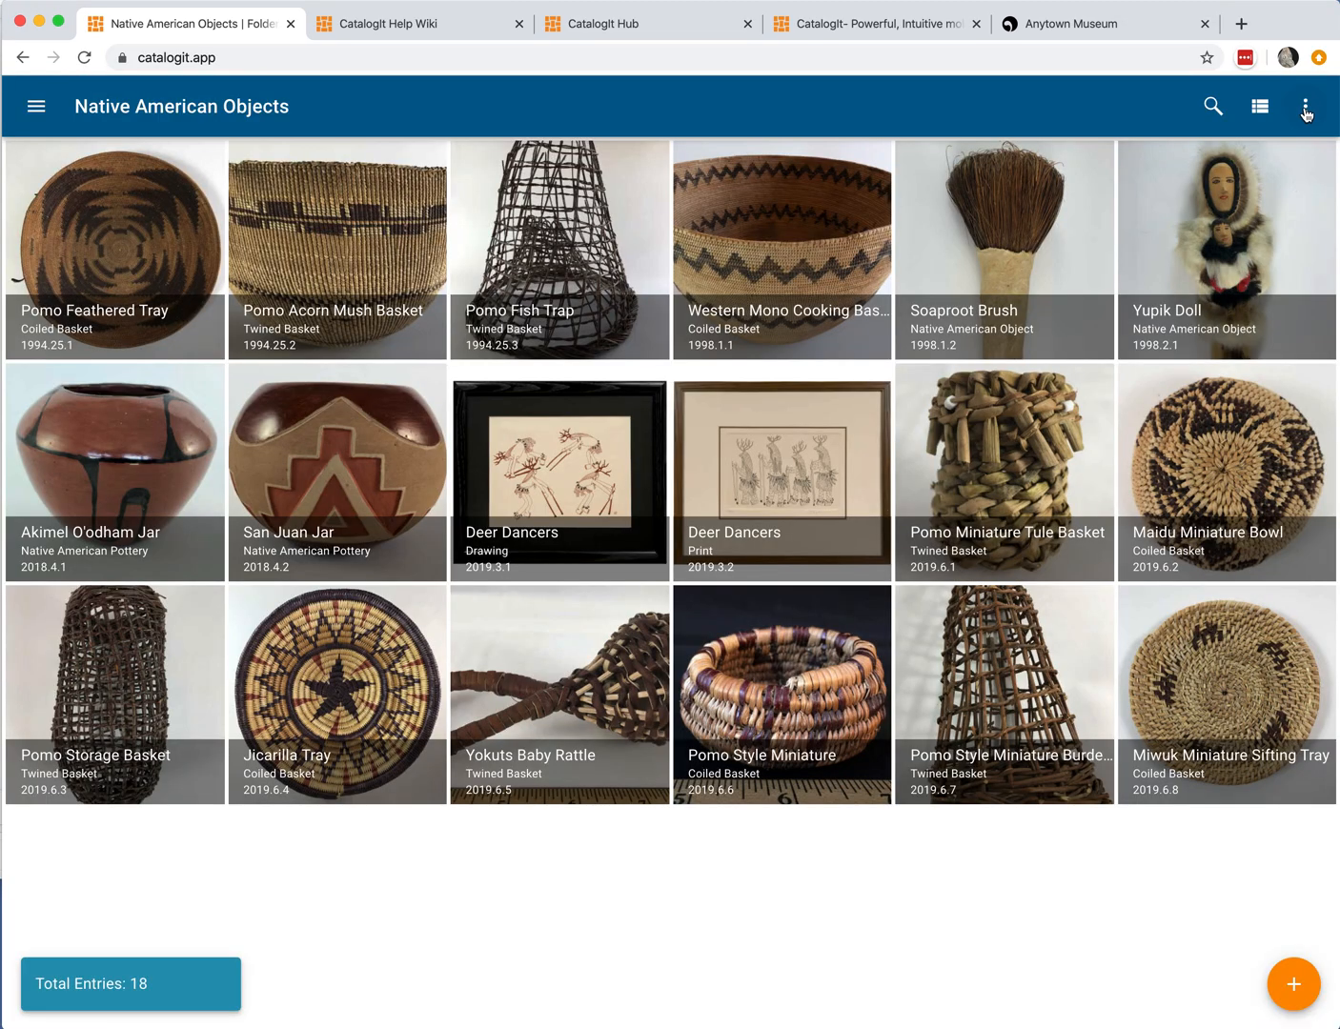
Step: Reopen the folder's Print Pages setup and scroll through the preview
left_click(1305, 107)
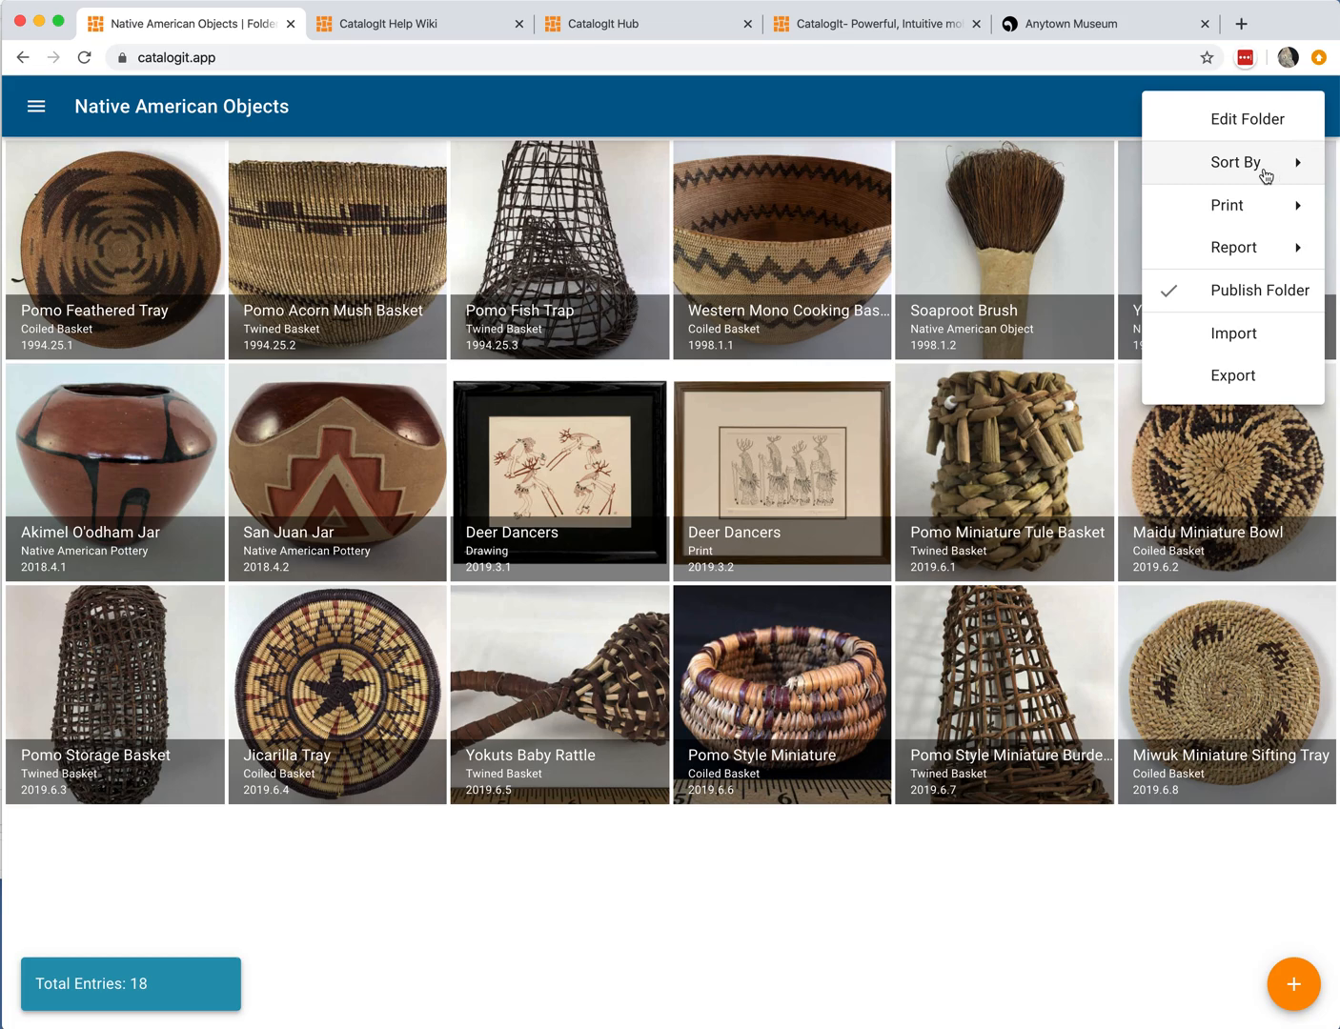
left_click(1255, 209)
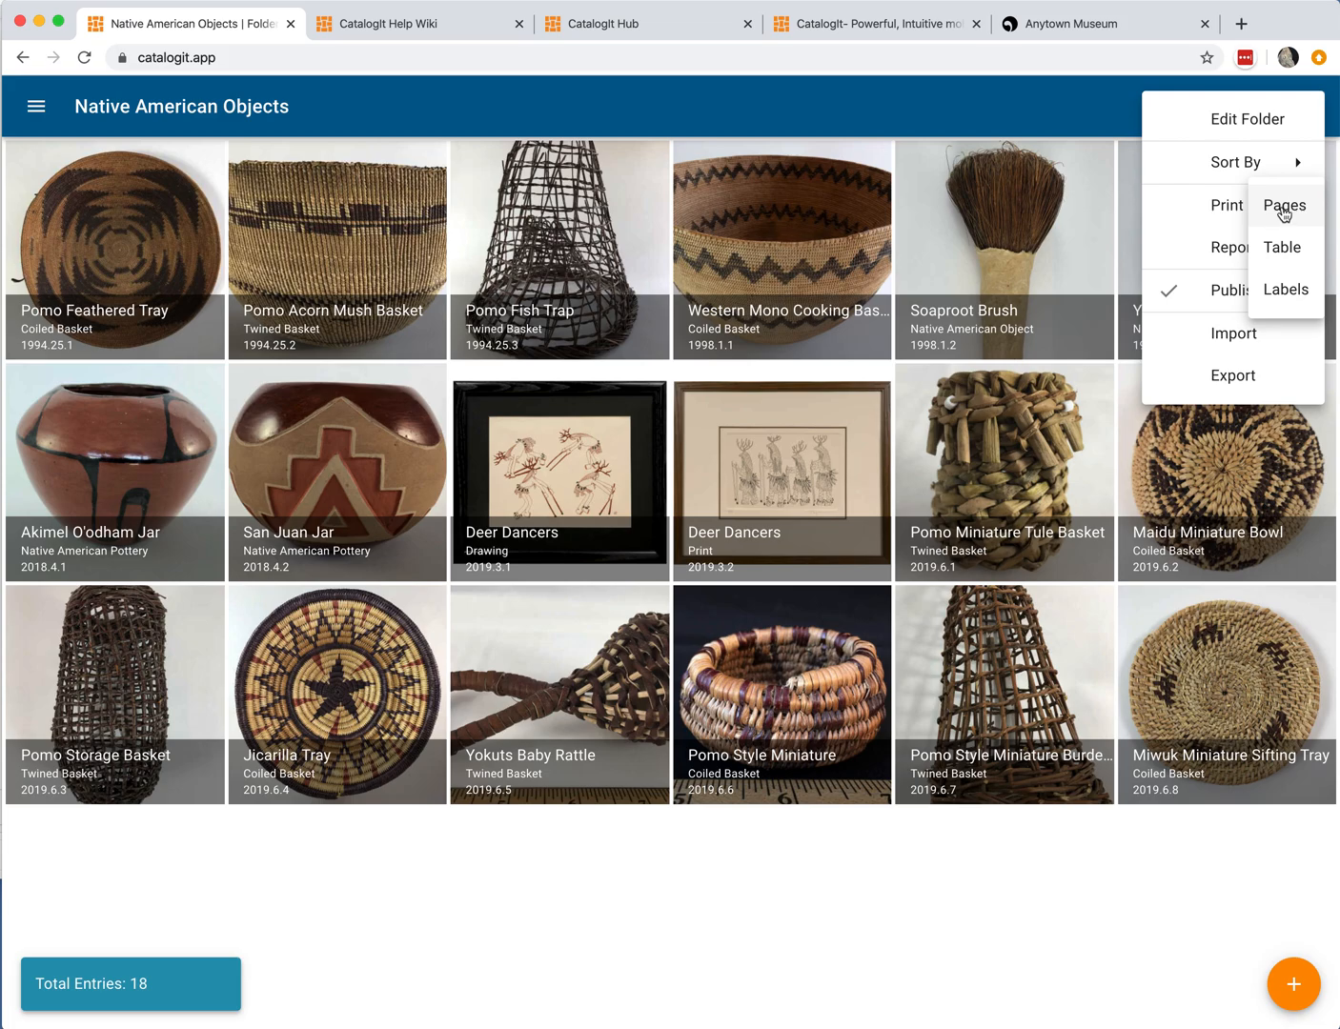
left_click(1285, 210)
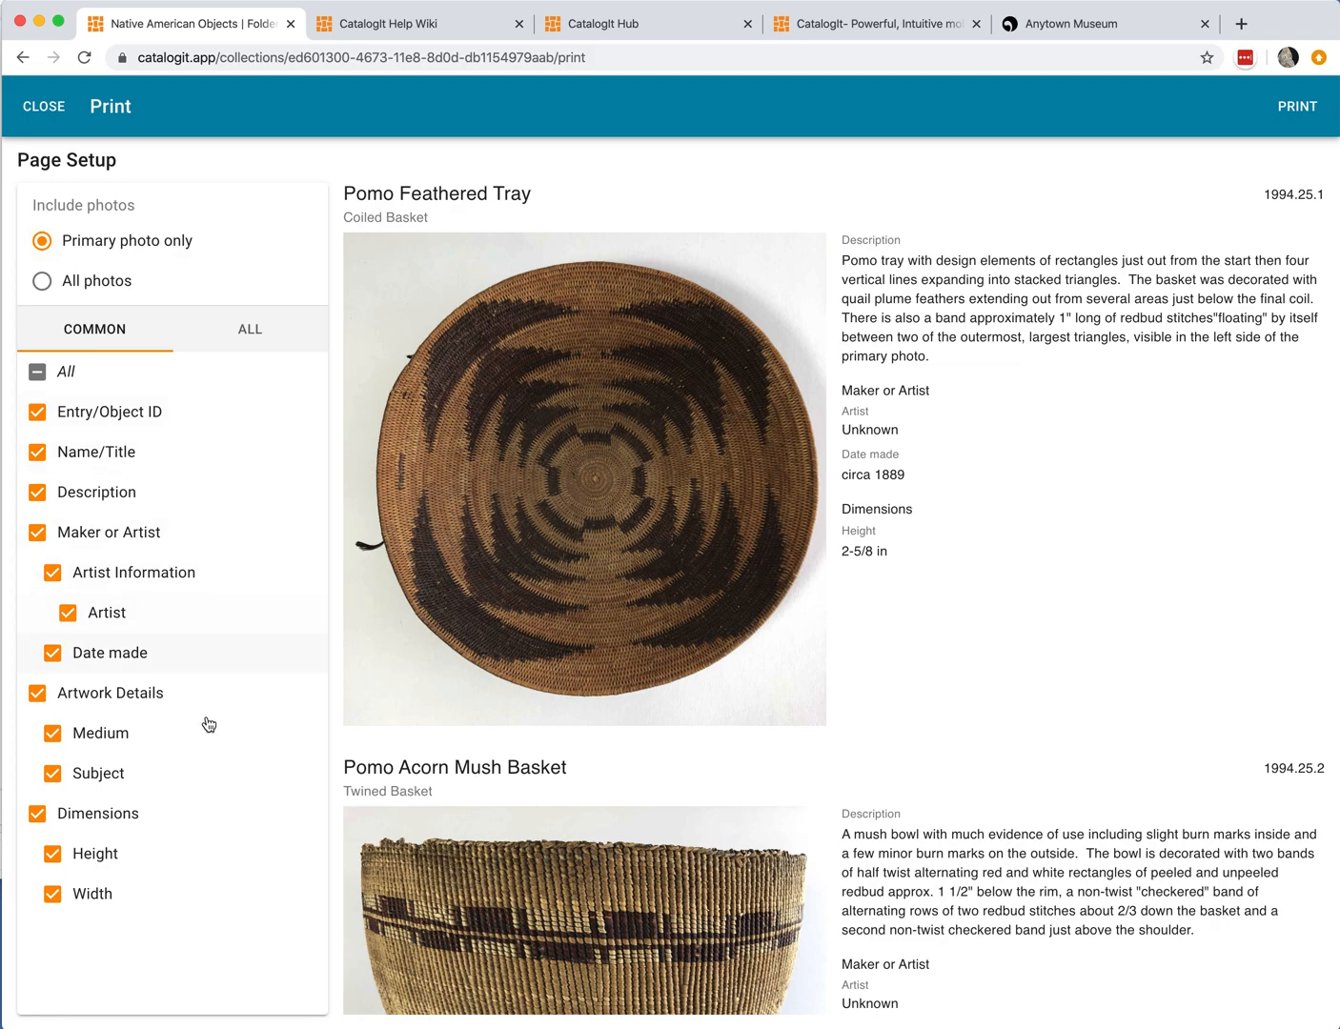
scroll(883, 571, "down", 5)
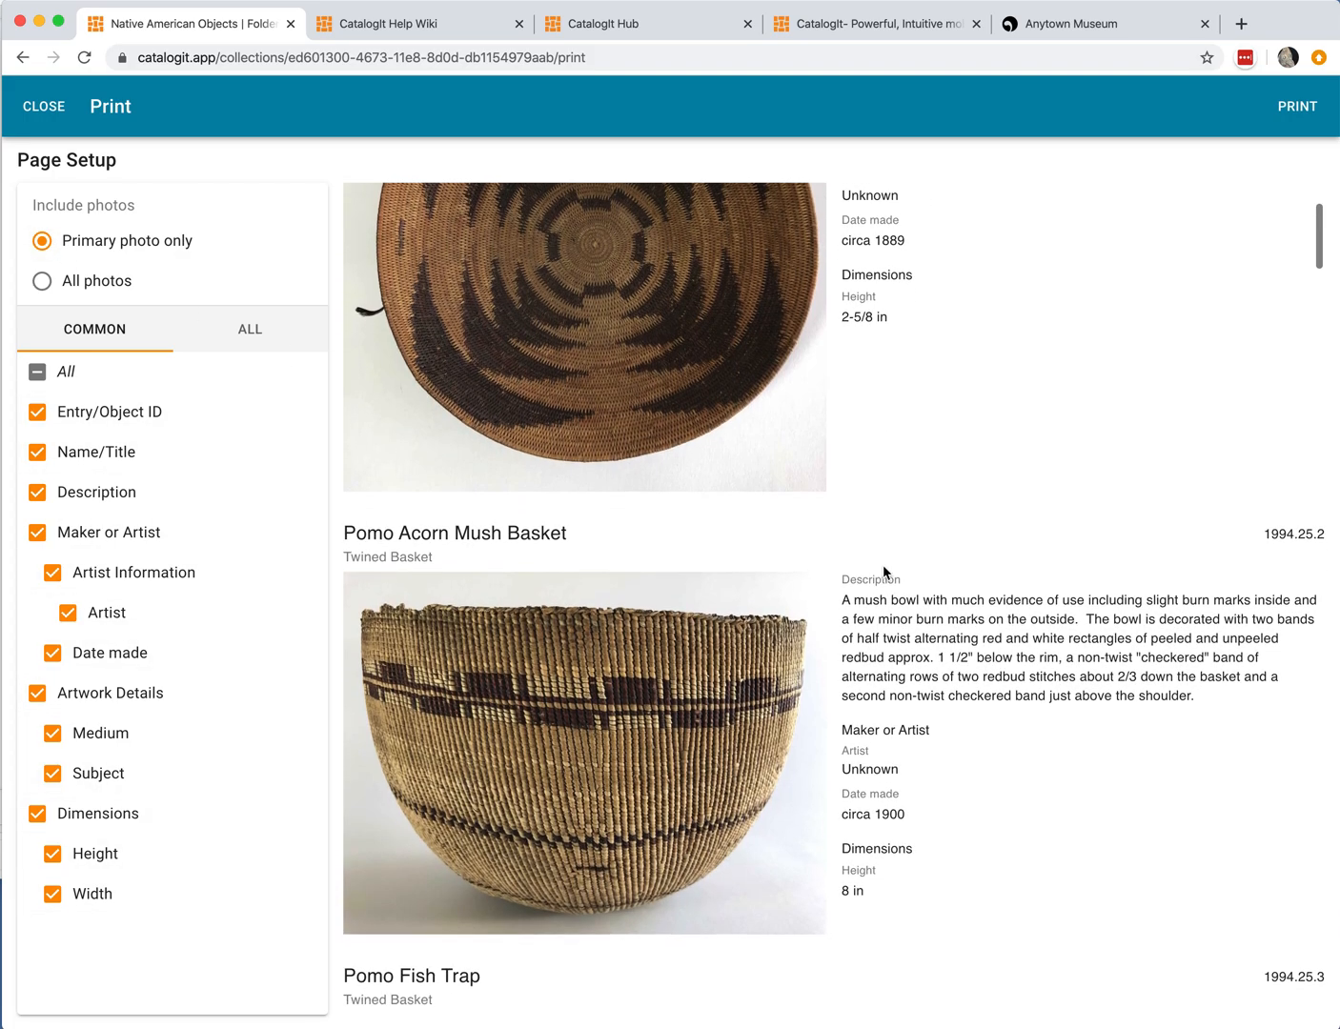
scroll(654, 756, "down", 2)
scroll(654, 756, "up", 7)
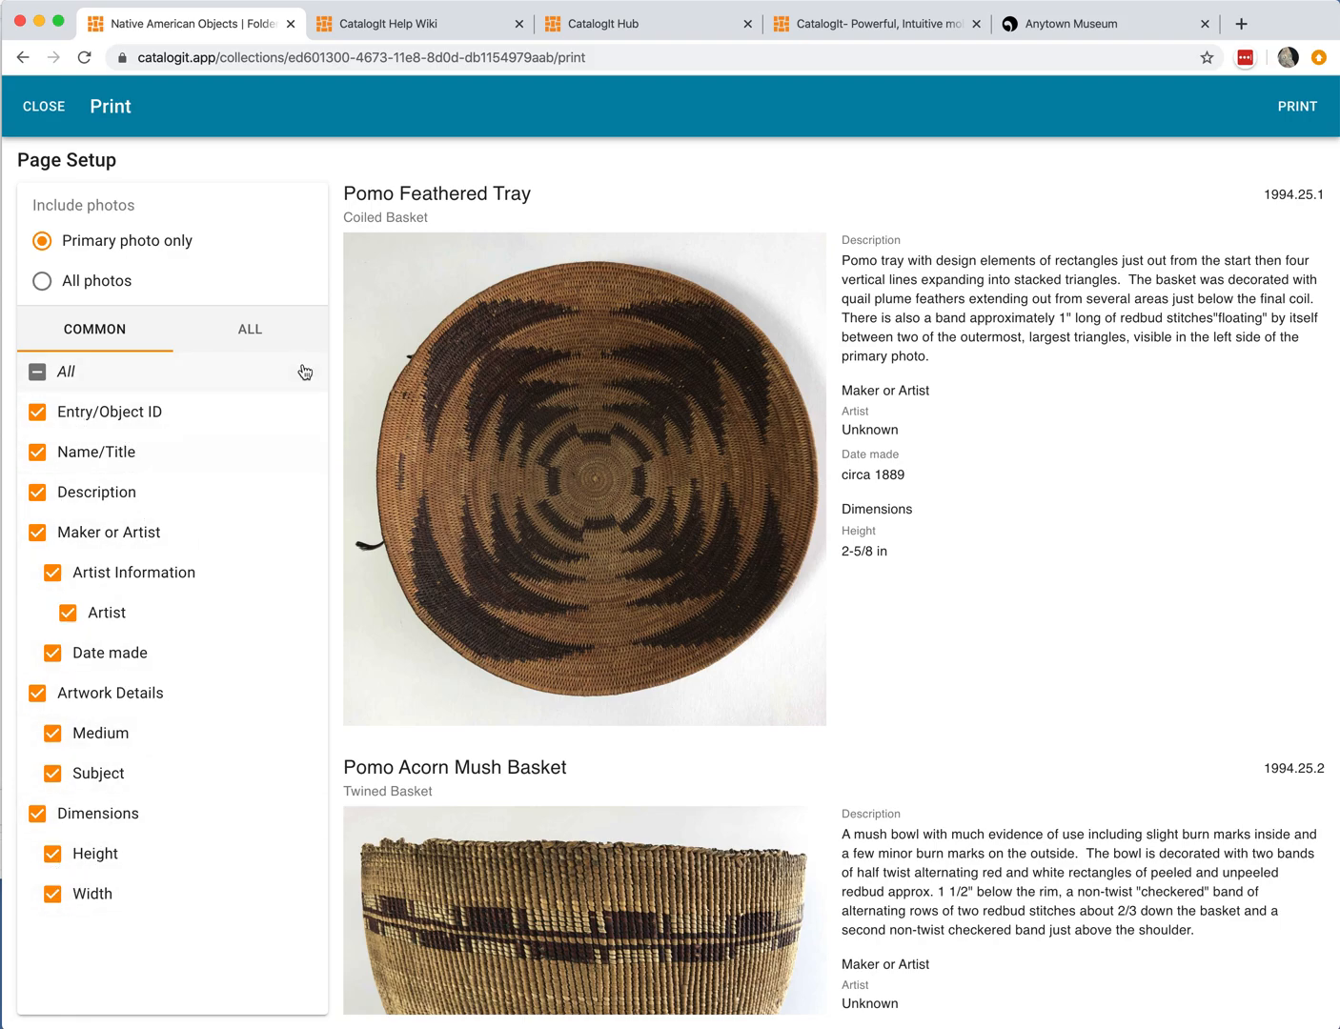
Step: Switch to the full field list and include Time Period in the printout
left_click(264, 329)
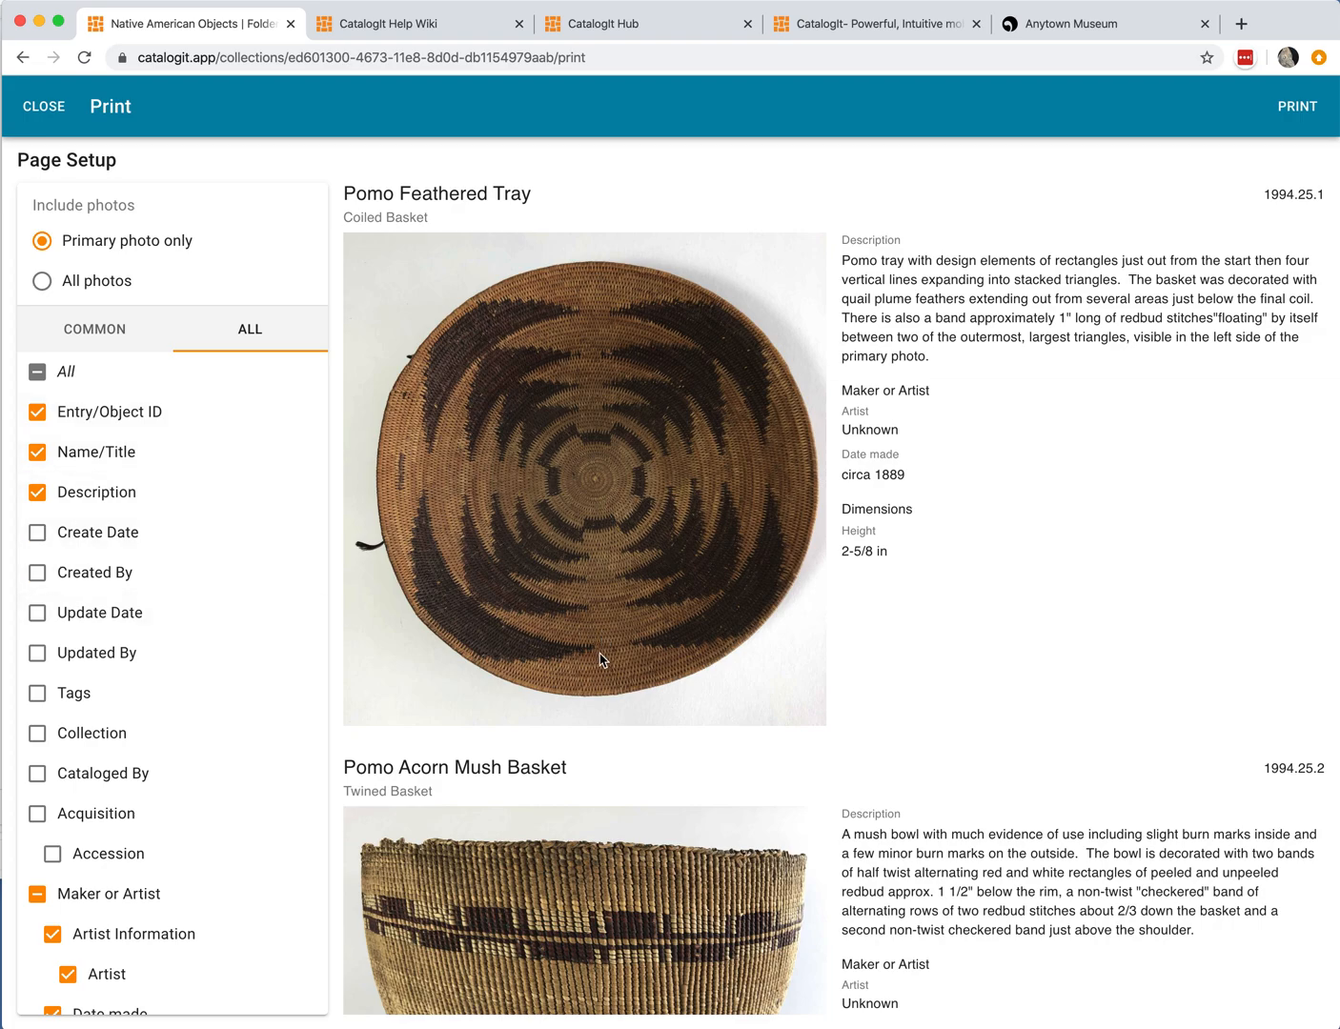
scroll(601, 660, "down", 5)
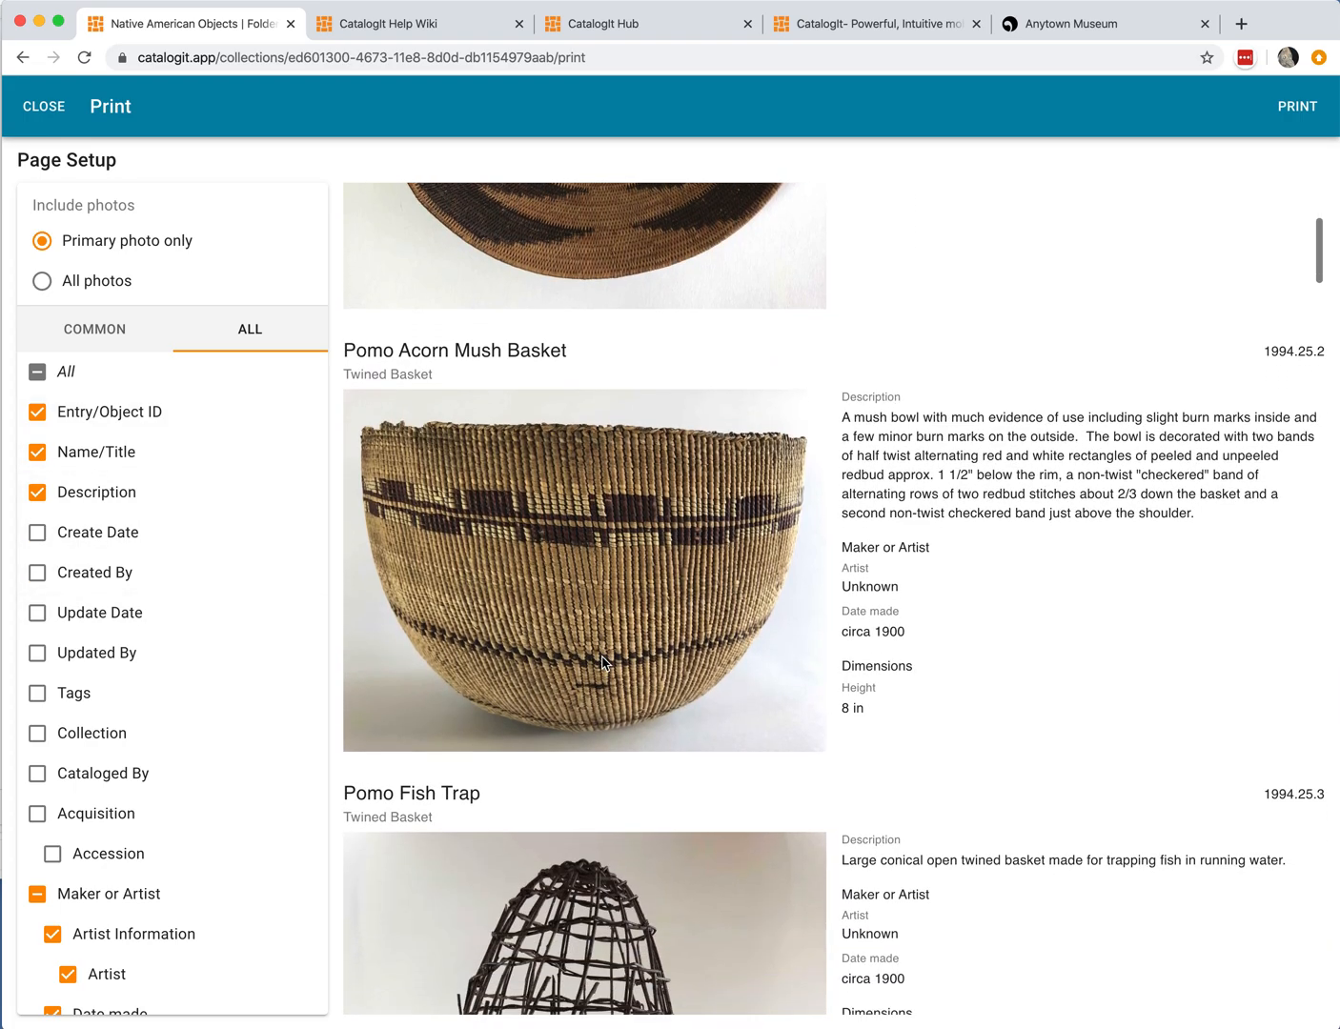
scroll(600, 662, "down", 5)
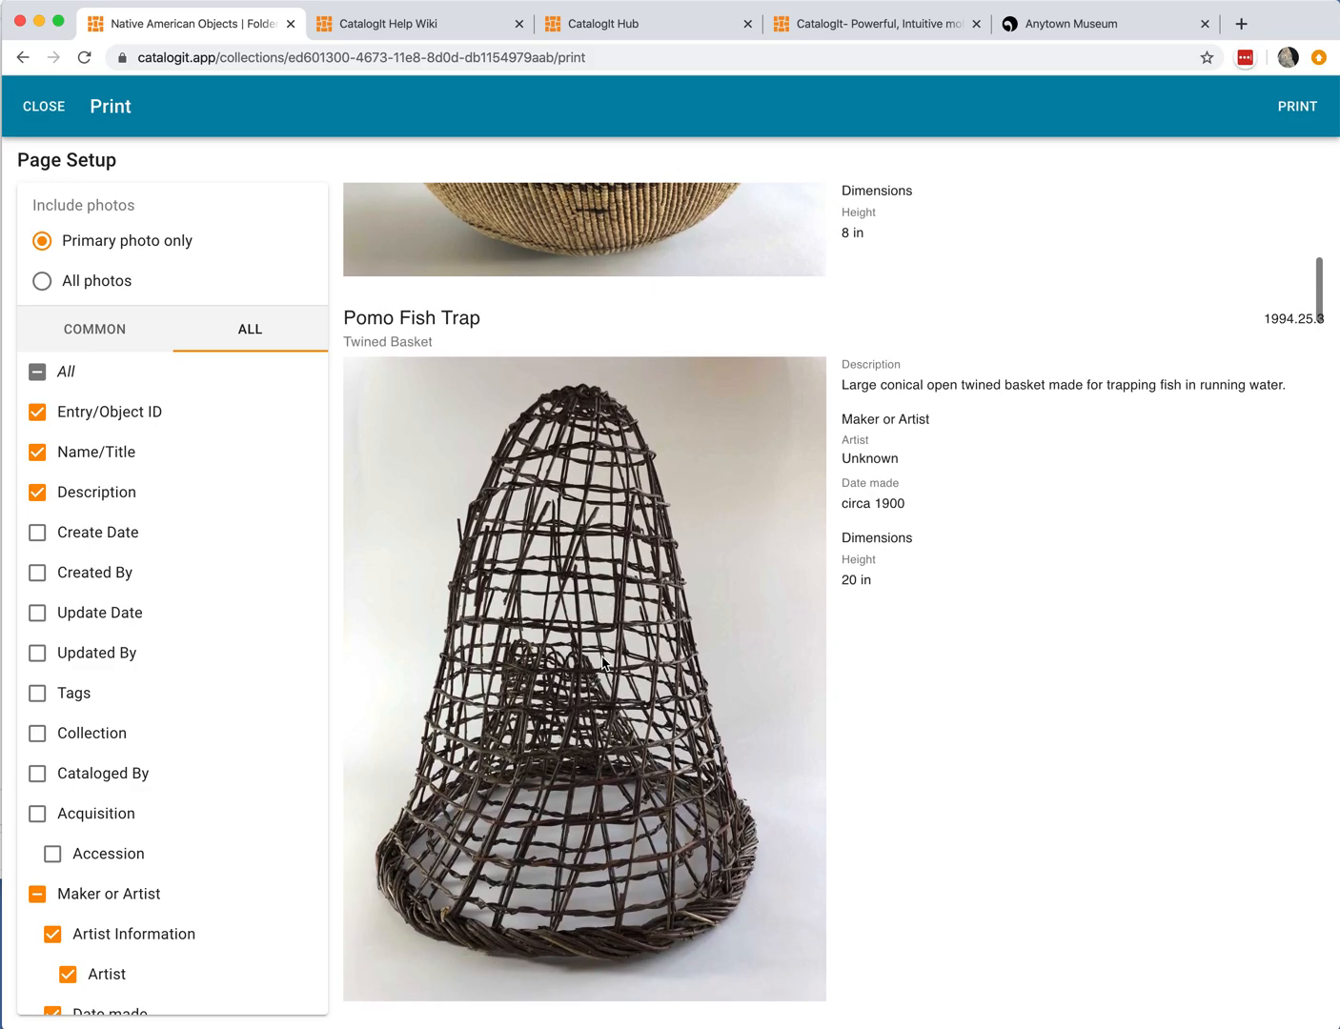
scroll(245, 686, "down", 4)
left_click(58, 677)
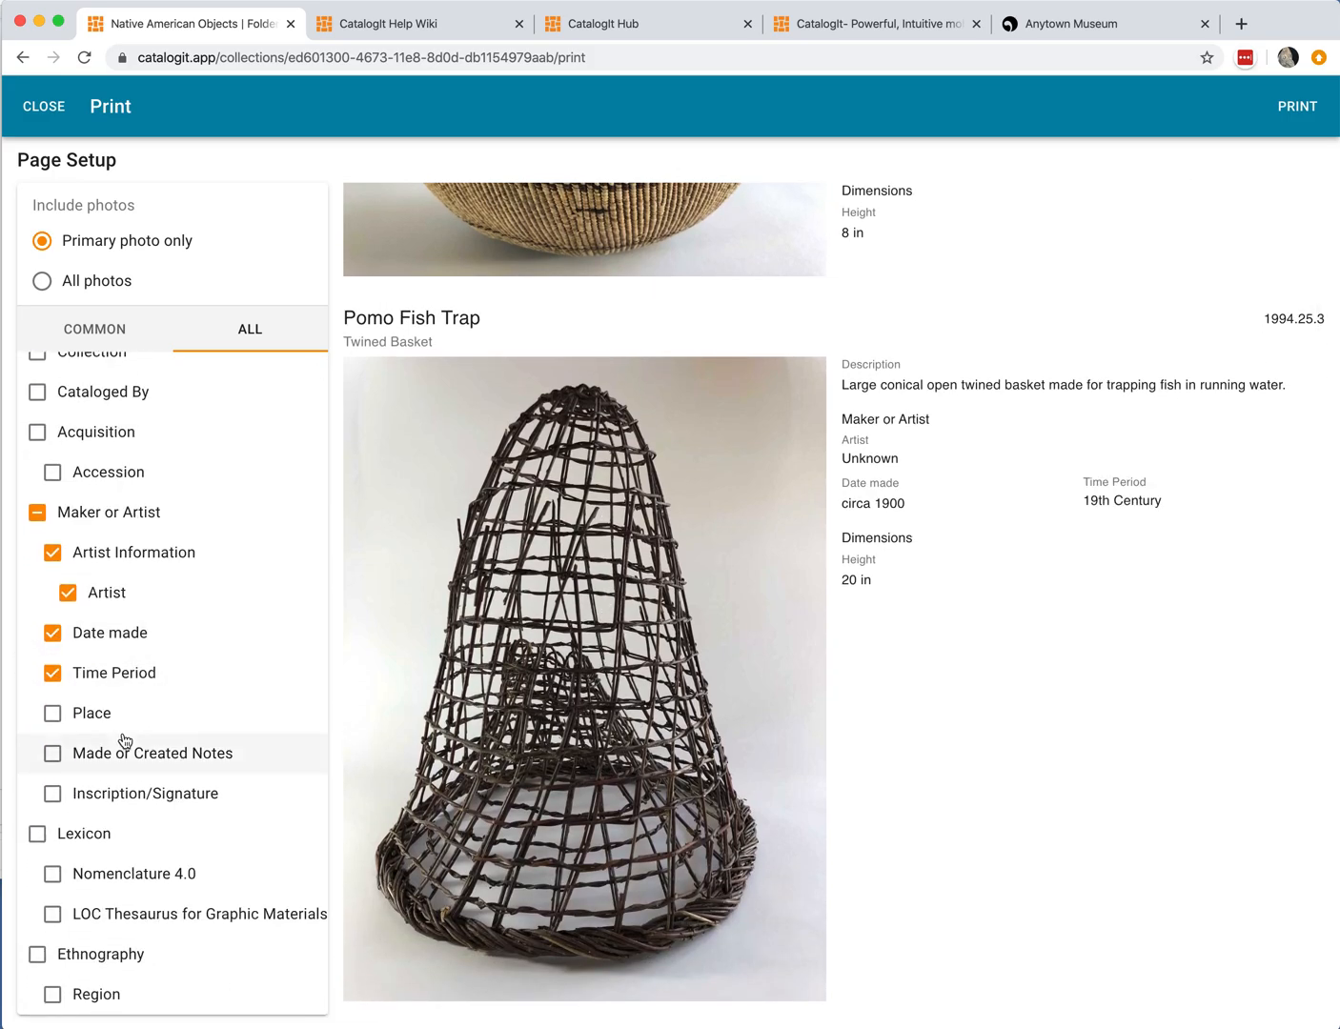
Step: Include the Ethnography fields in the page printout, review the preview, and close the Print Pages setup
scroll(123, 740, "down", 2)
left_click(37, 864)
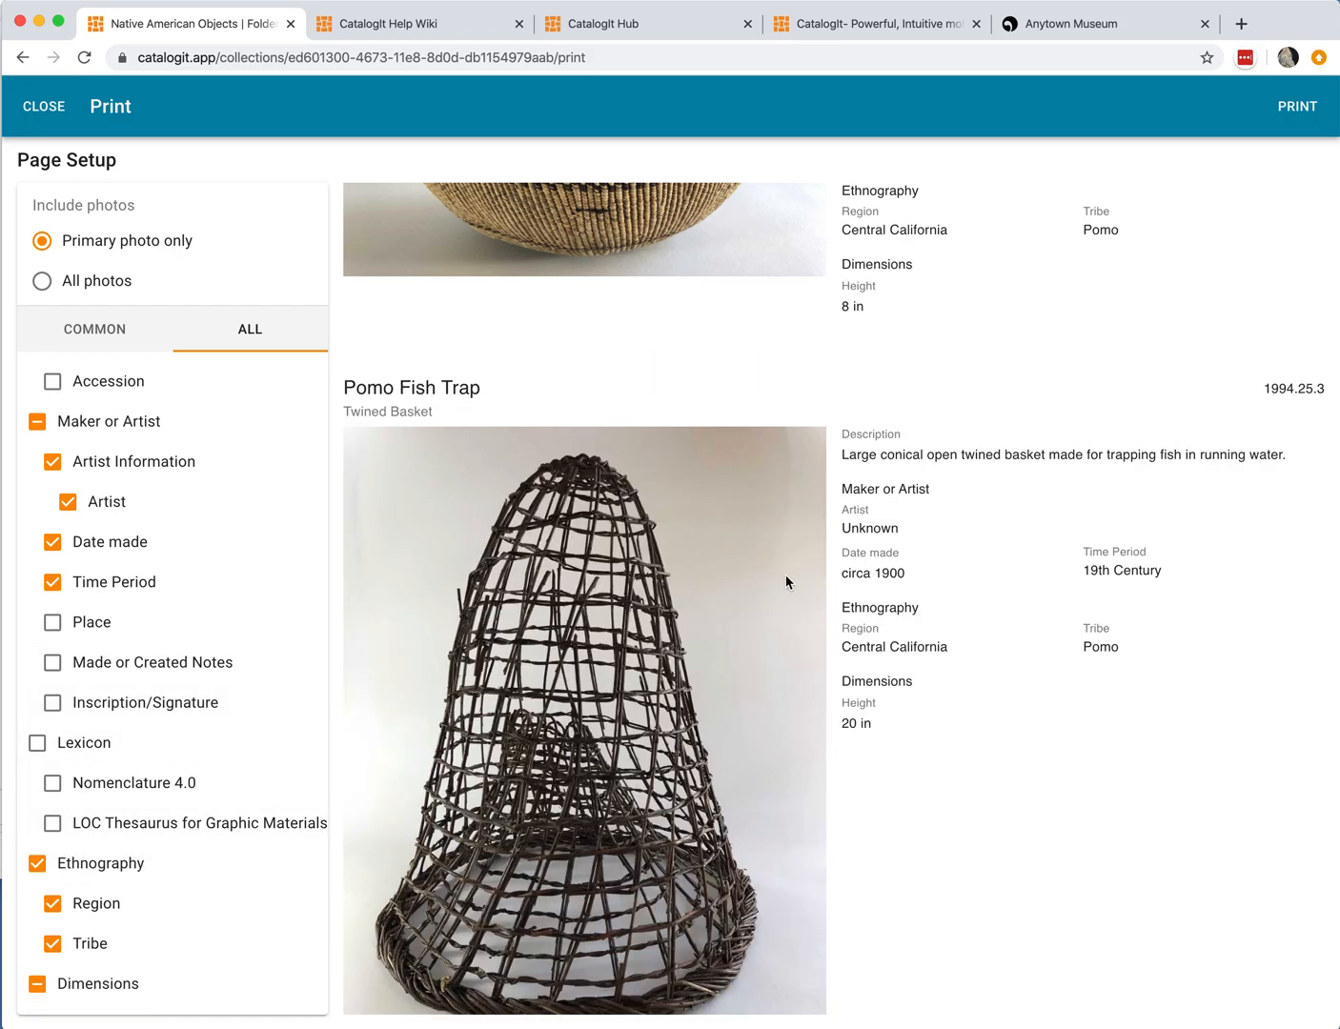
scroll(782, 577, "up", 10)
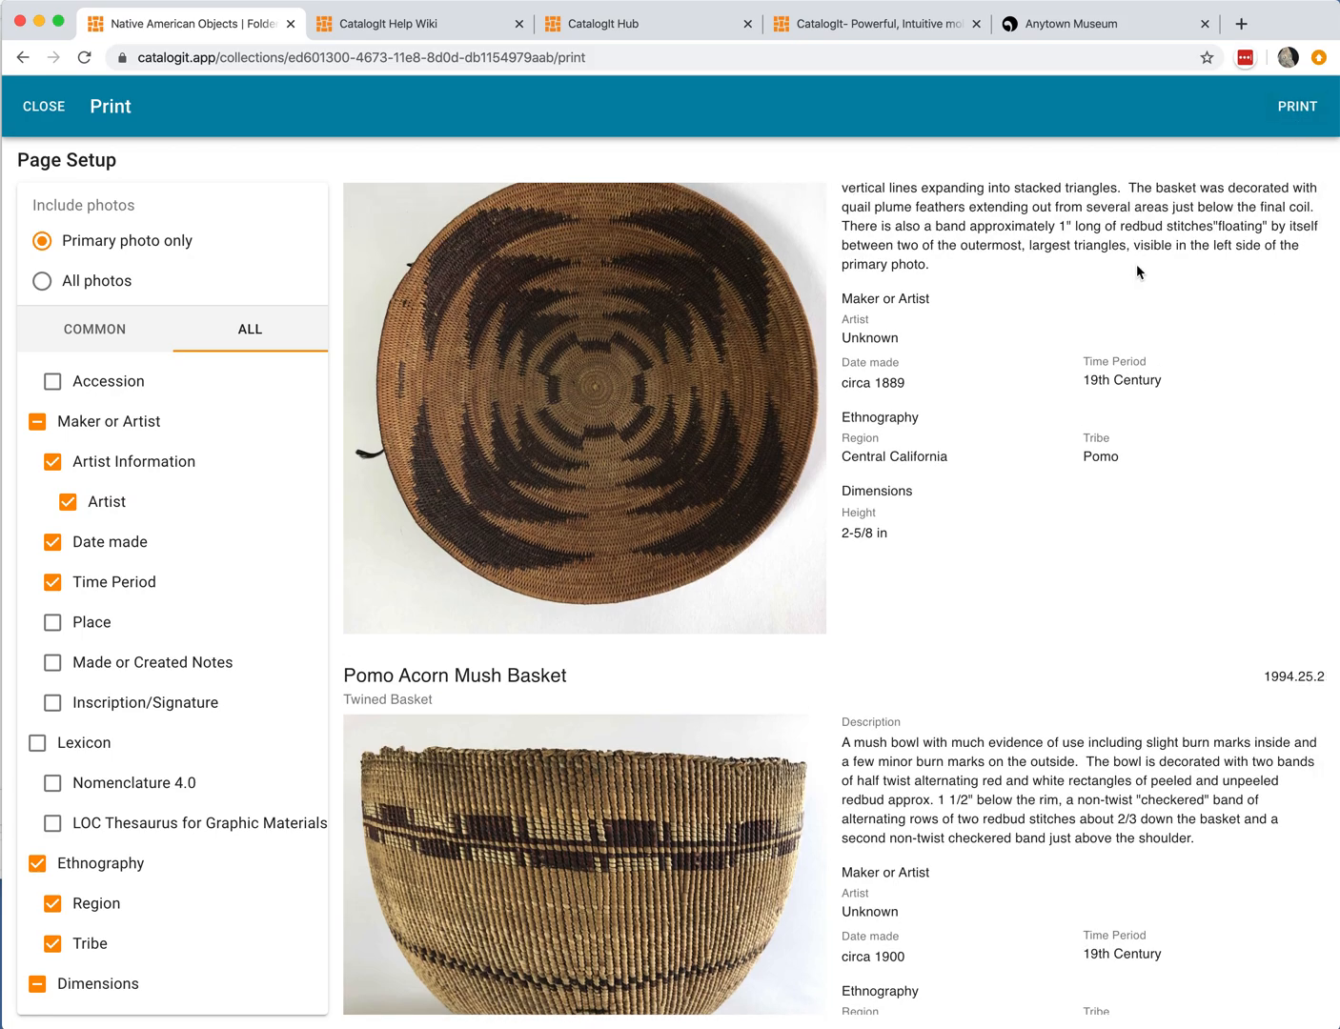
scroll(1136, 264, "up", 1)
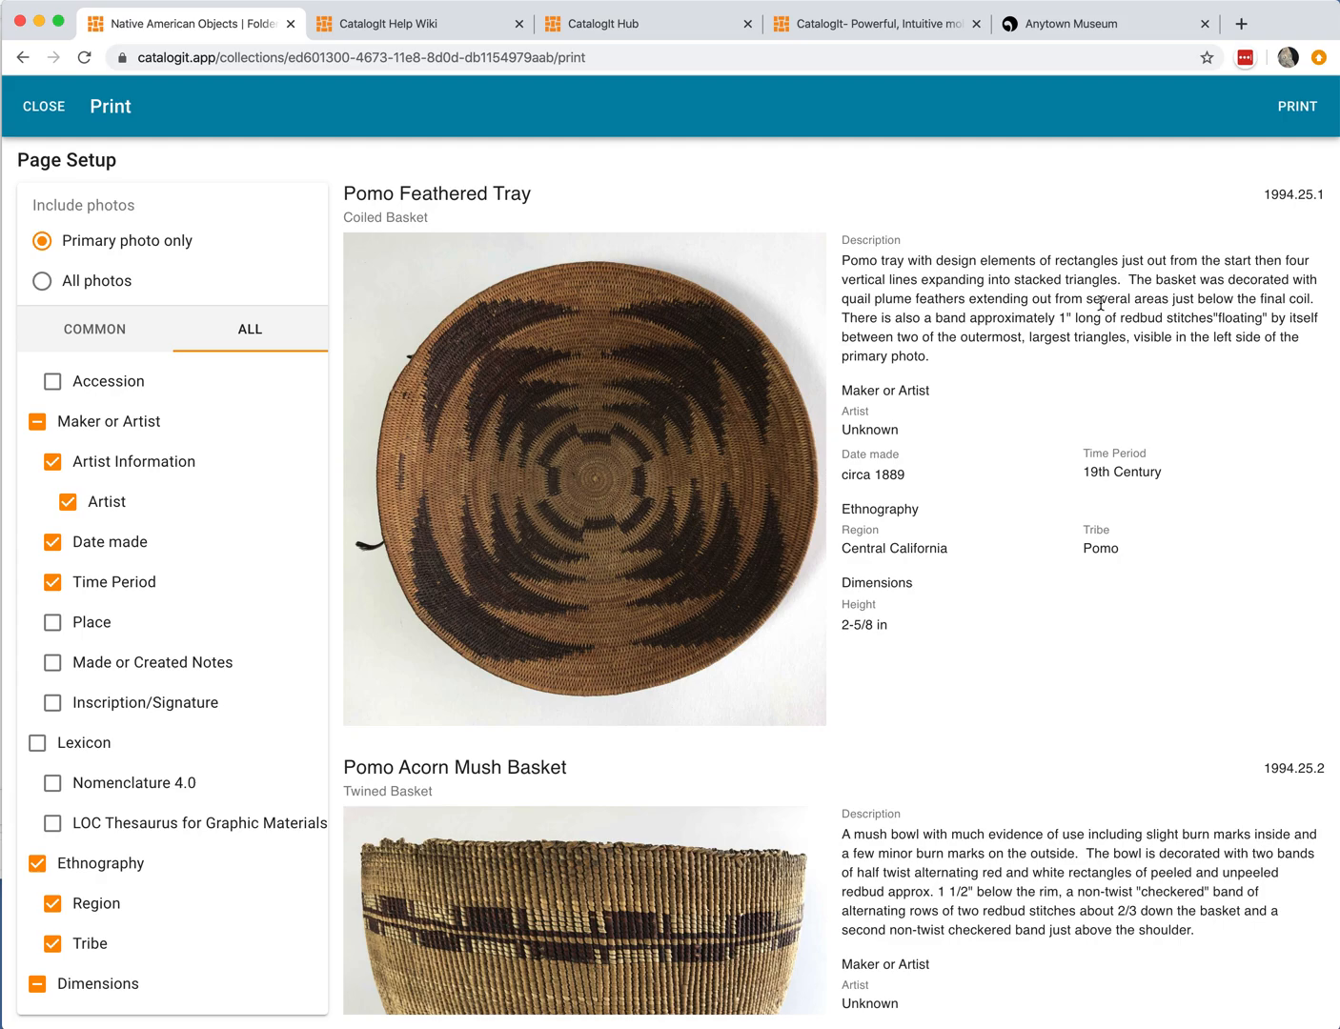
left_click(40, 111)
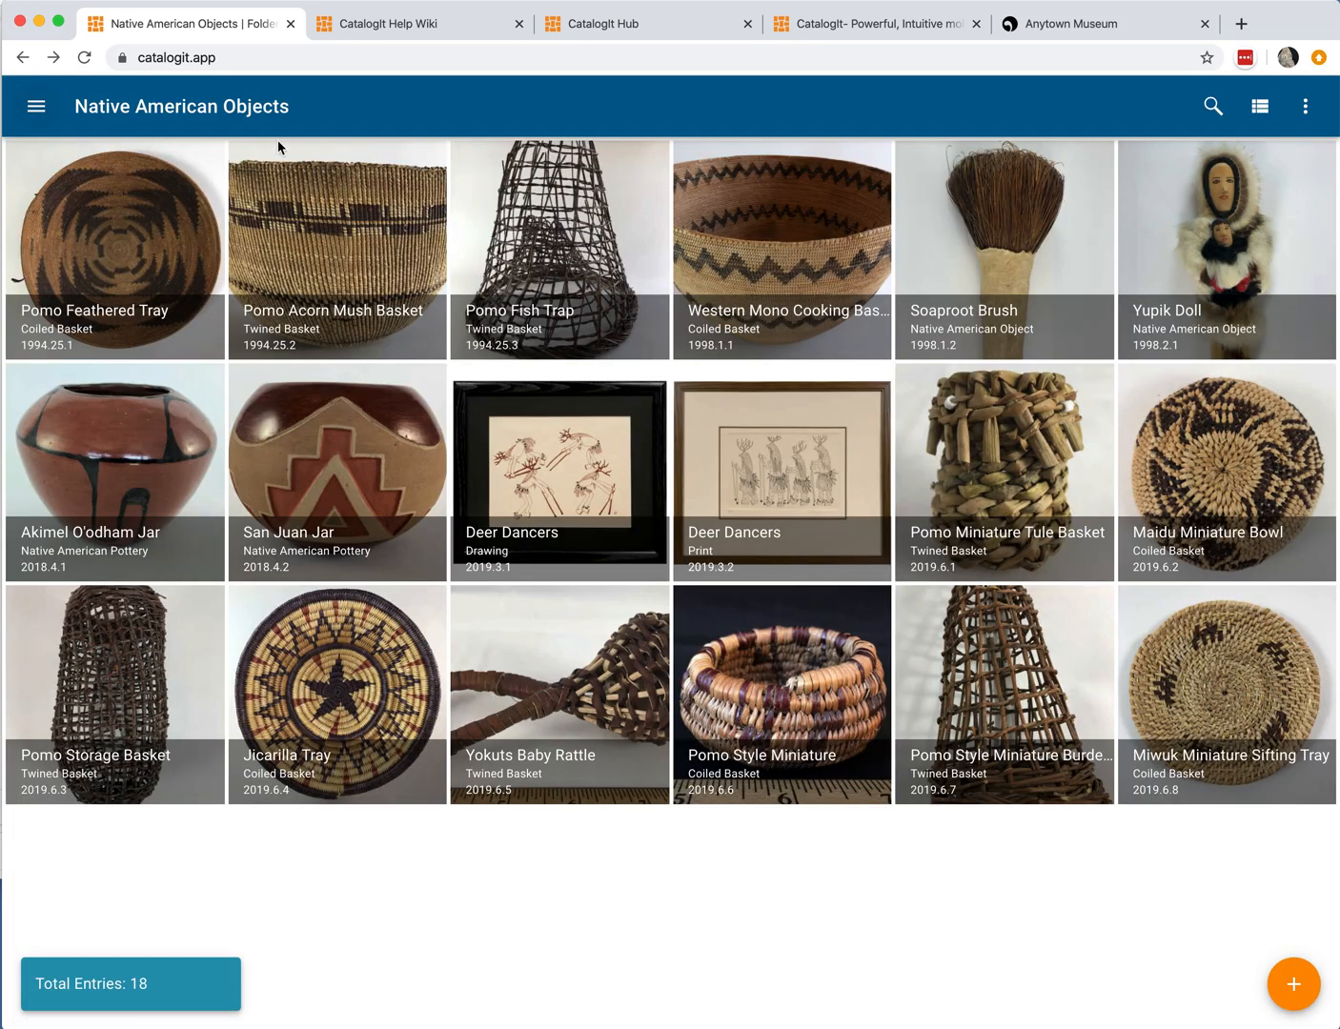
Step: Open the folder's Print Table setup and view its Excel and CSV download options
left_click(1293, 112)
mouse_move(1259, 207)
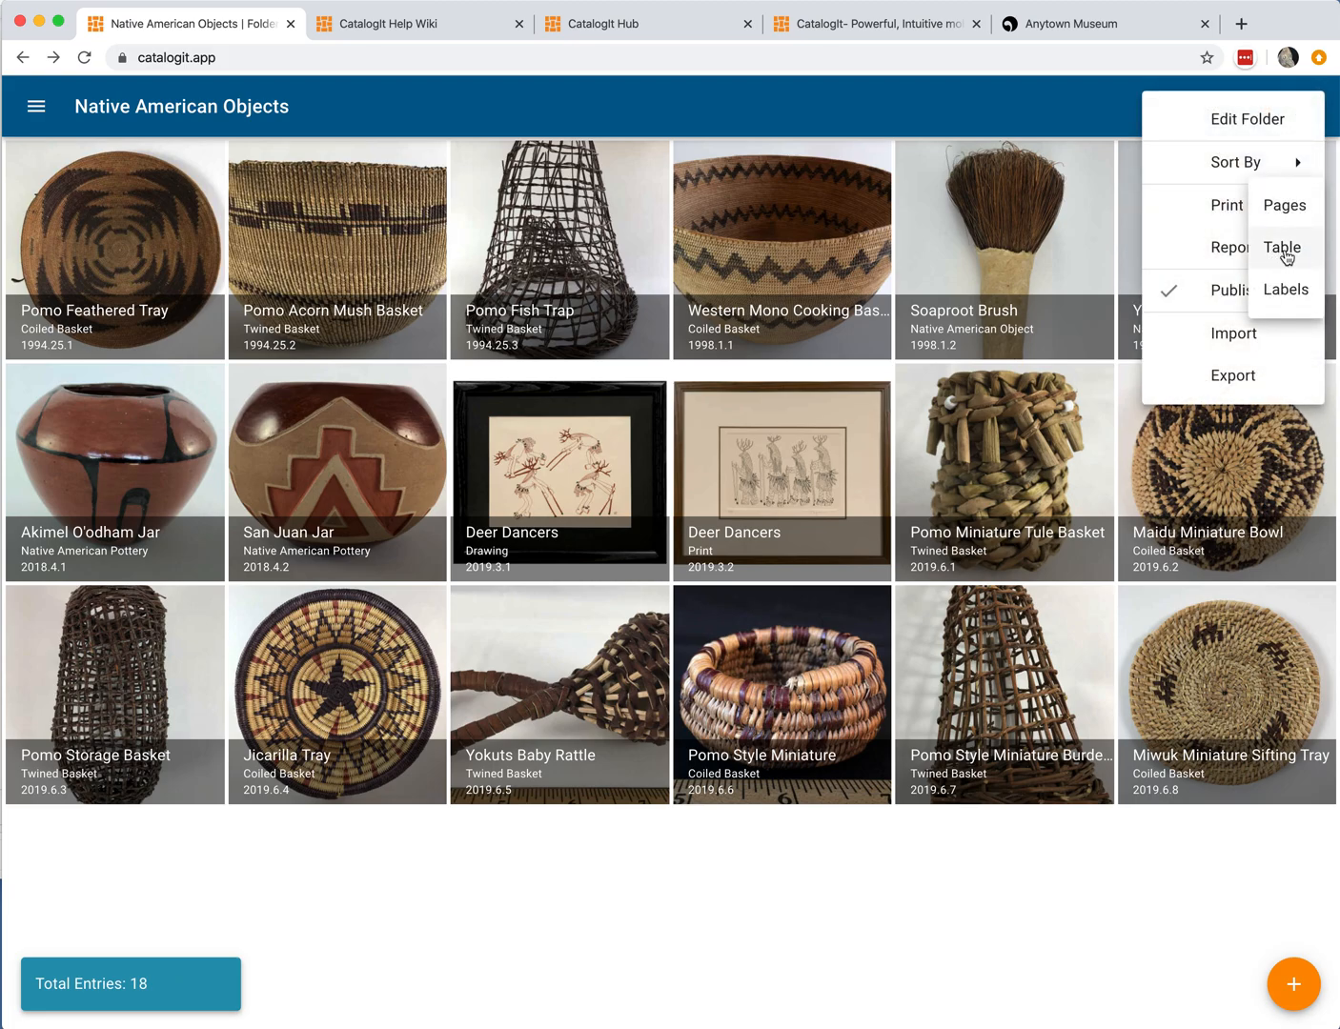
left_click(1283, 251)
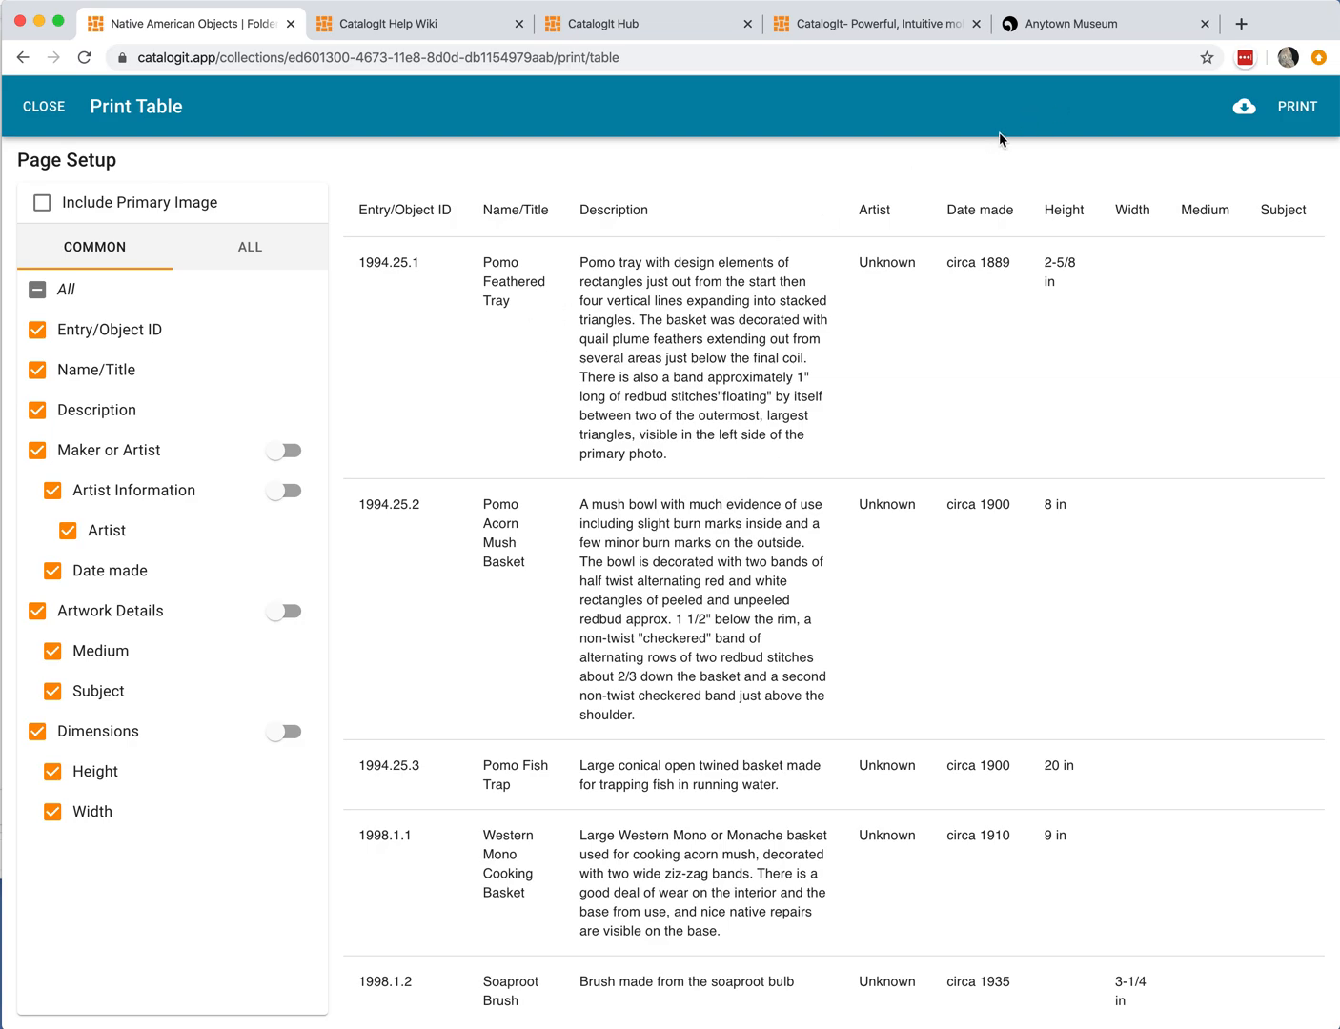
left_click(1241, 107)
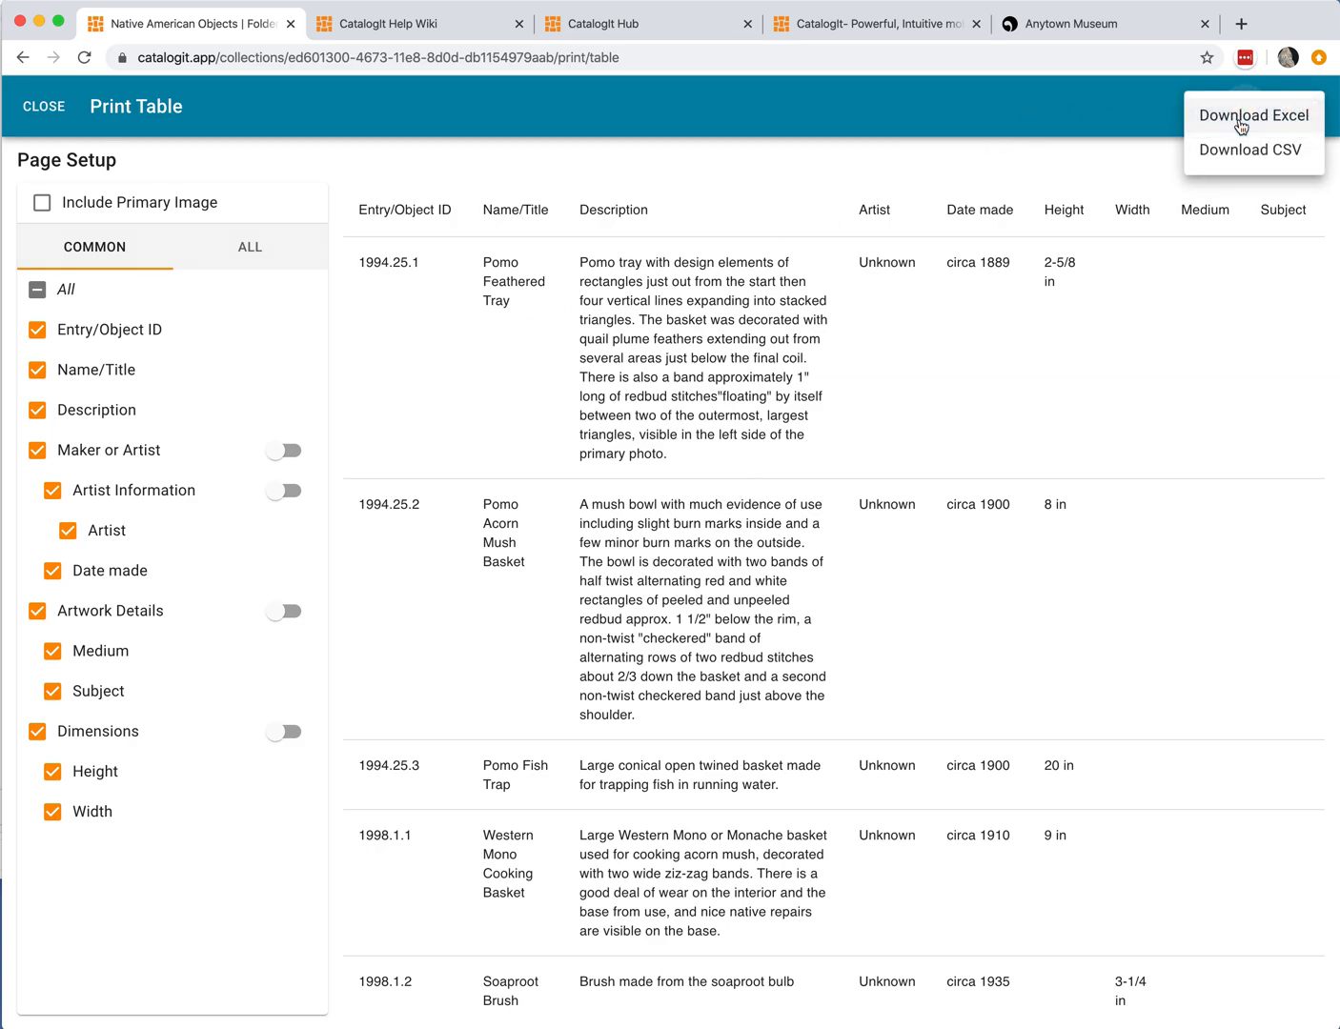
left_click(1133, 115)
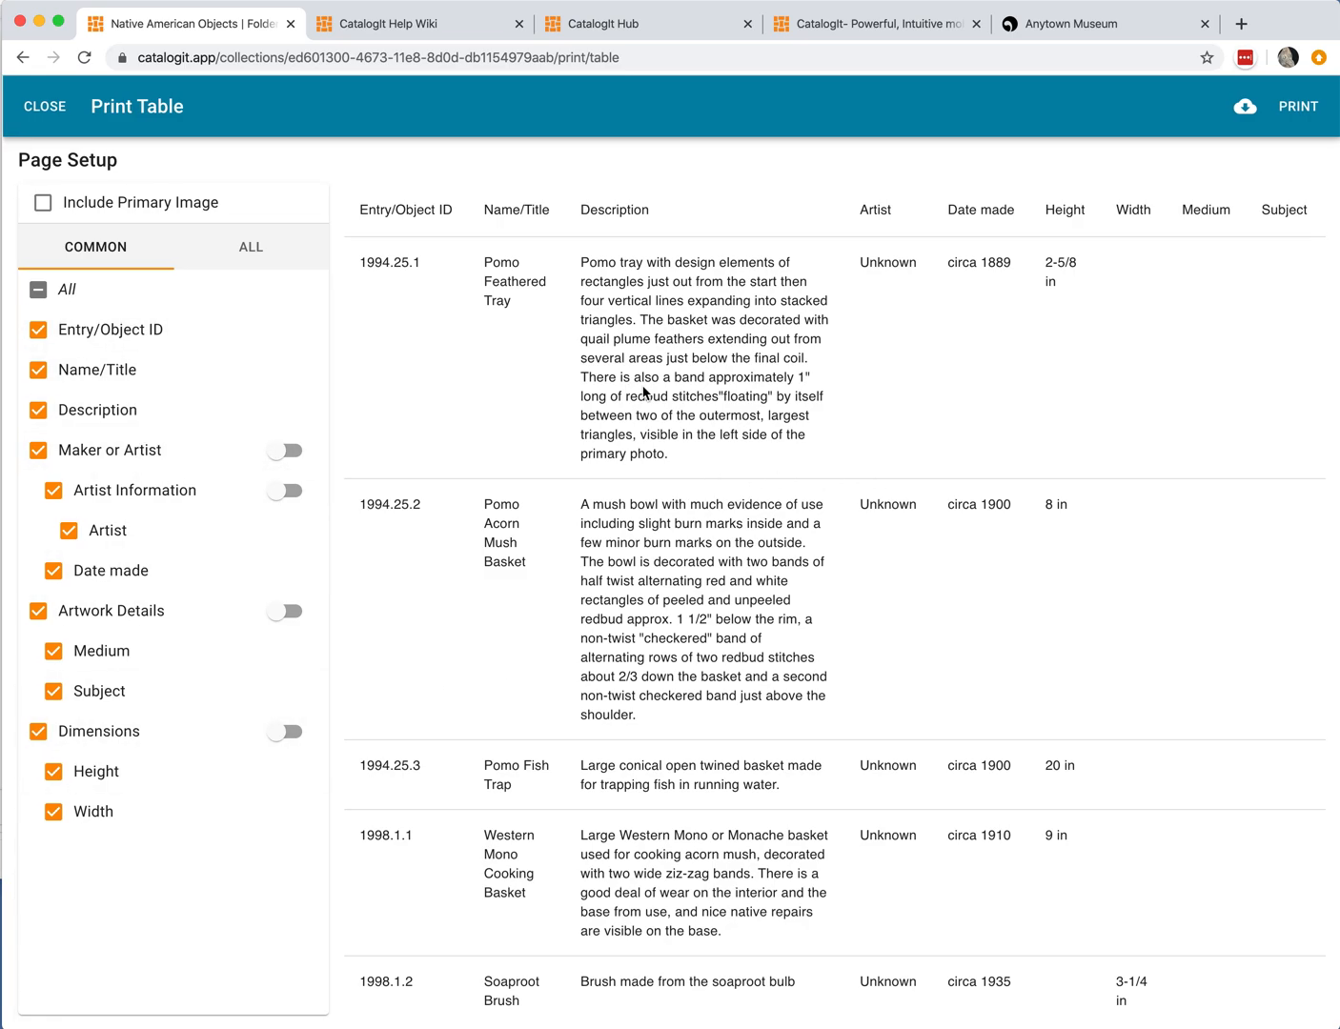
Step: In the full field list, add Diameter and Length to the table, combine Dimensions into one column, and close the setup
left_click(255, 255)
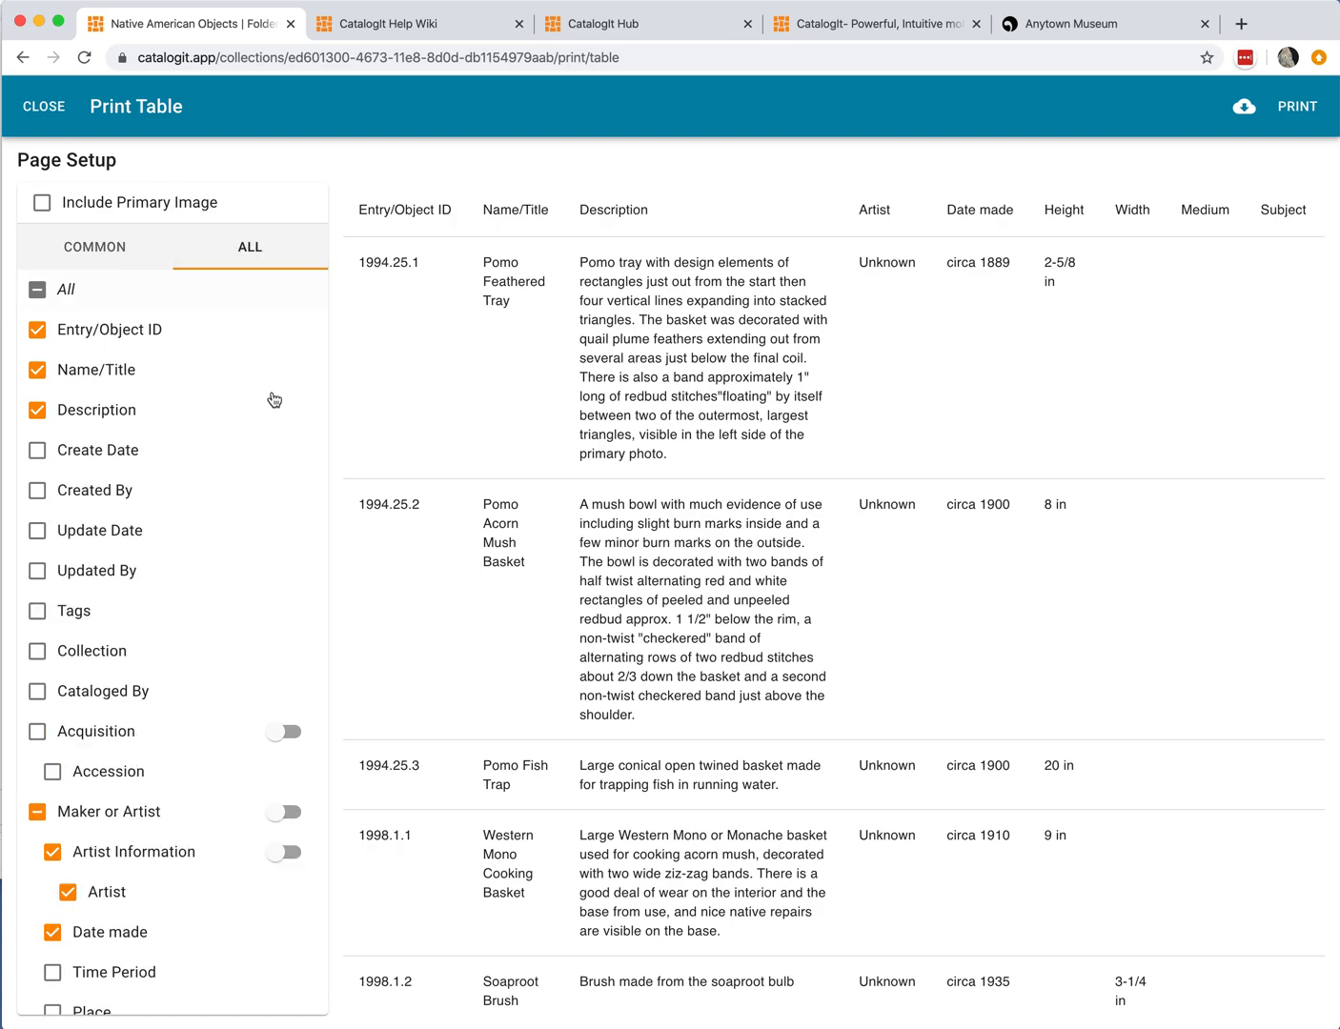
scroll(249, 487, "down", 10)
scroll(248, 486, "down", 3)
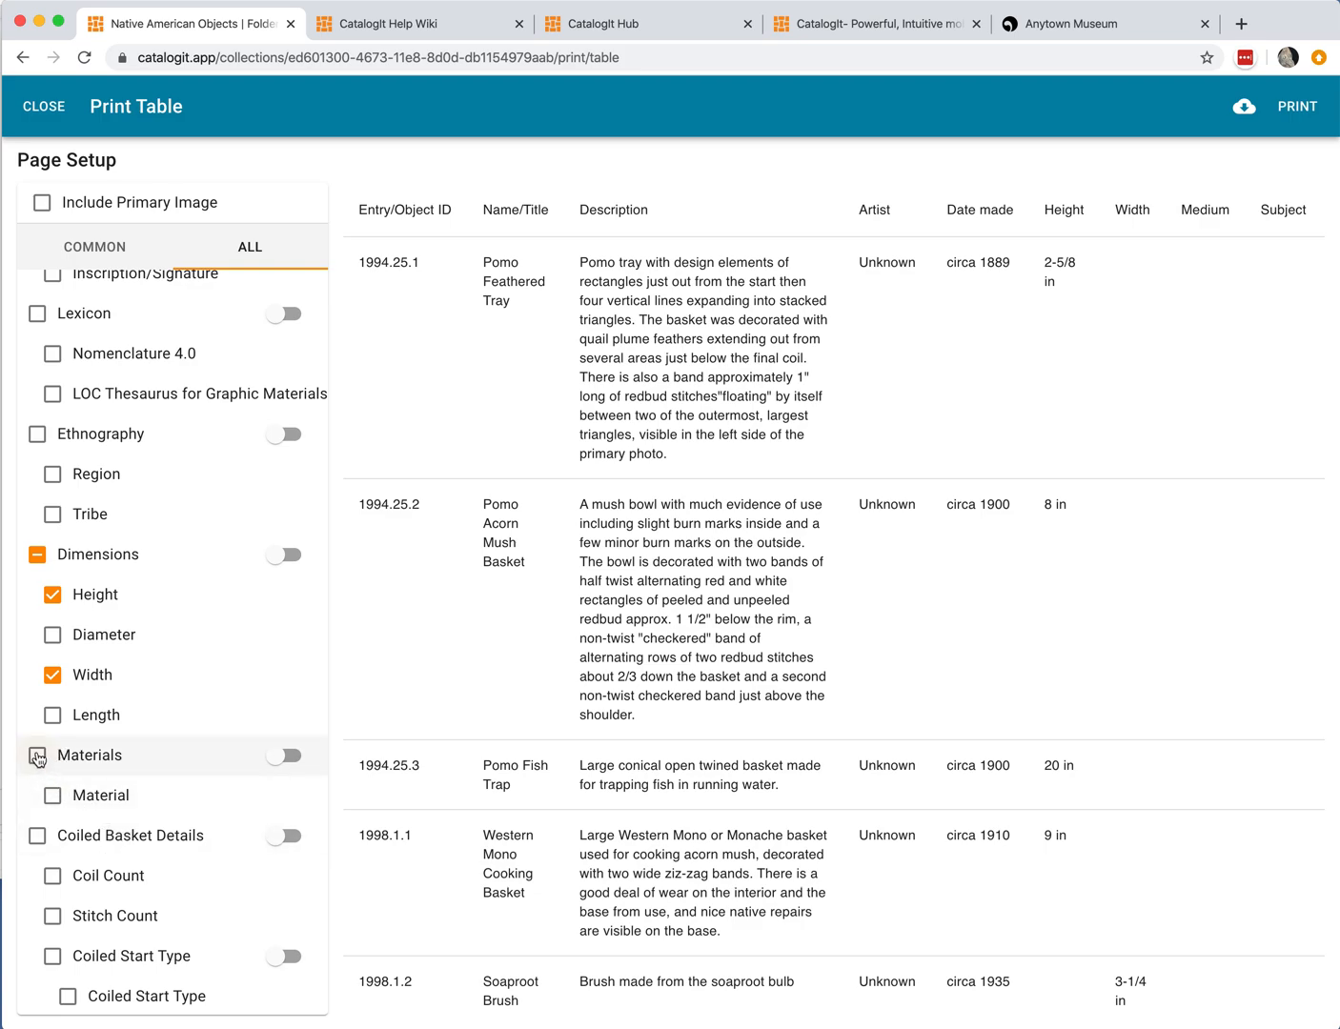
left_click(53, 636)
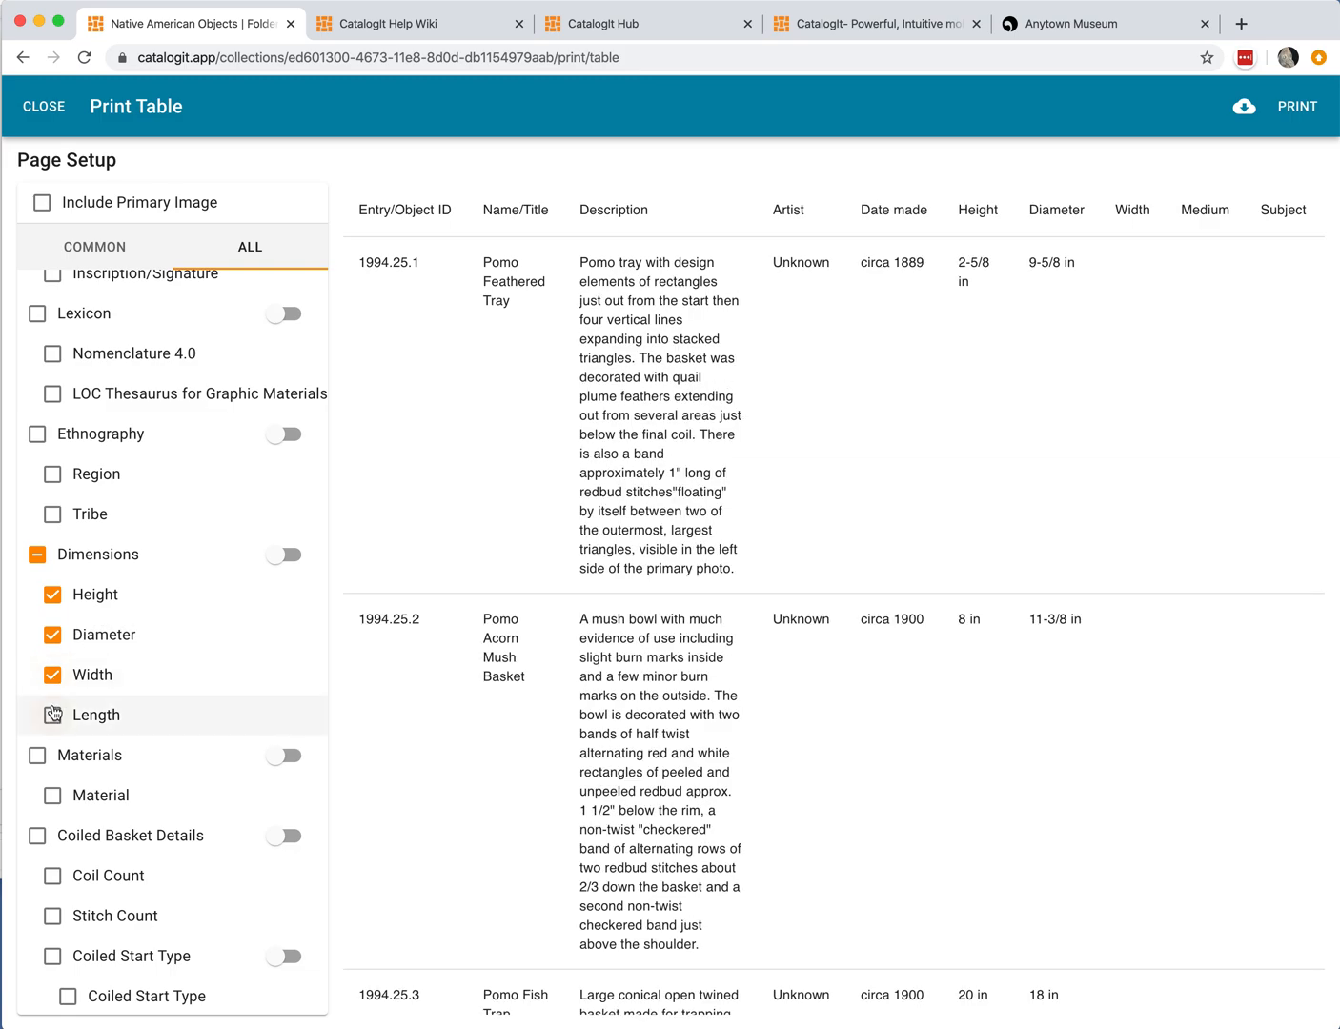
left_click(53, 715)
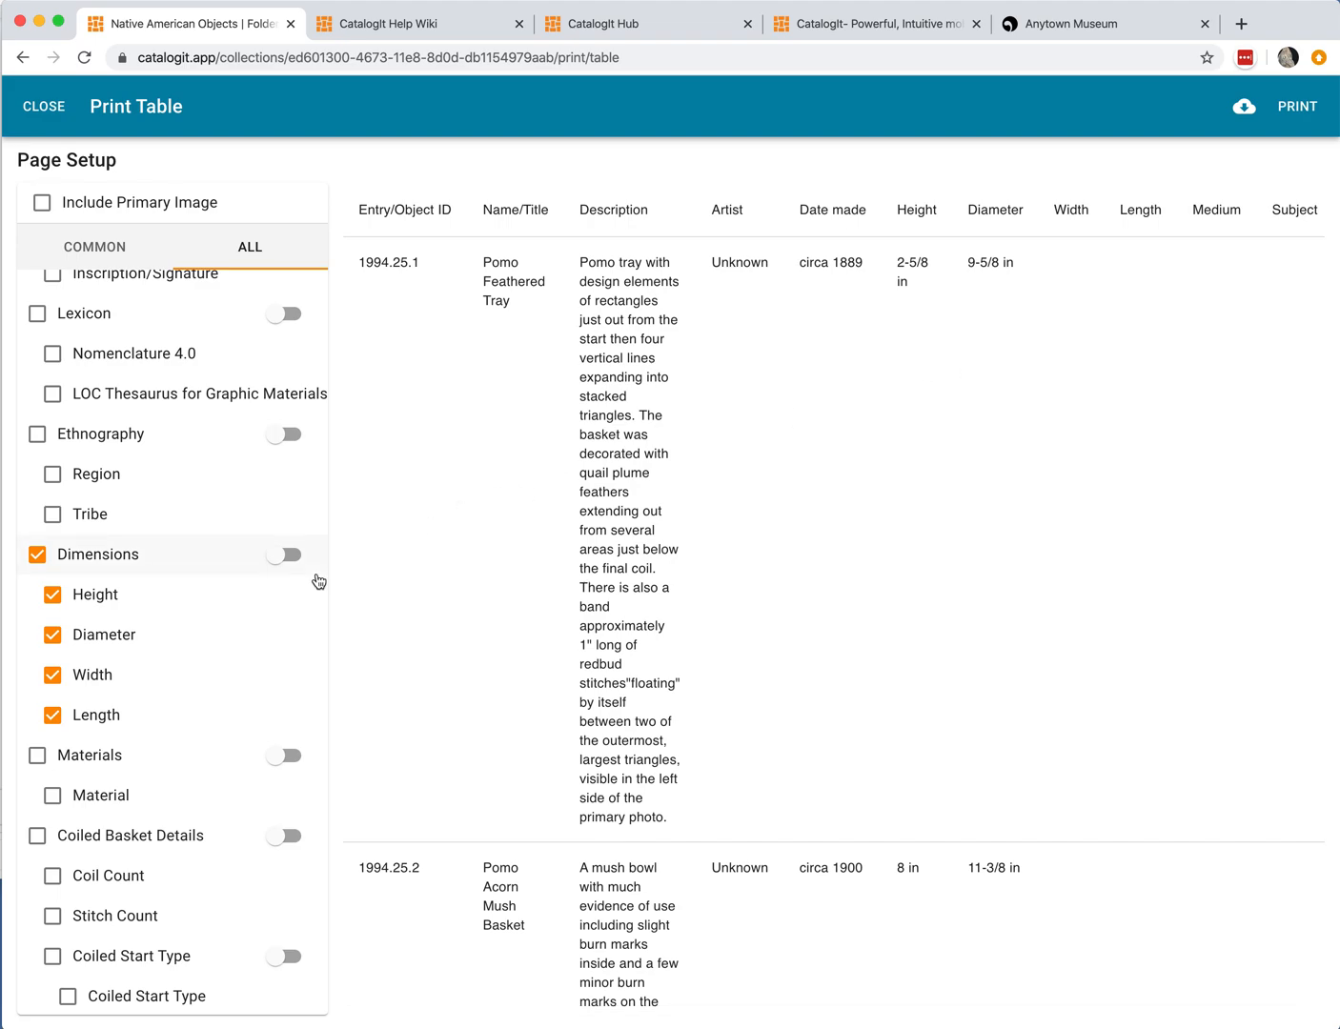
left_click(284, 556)
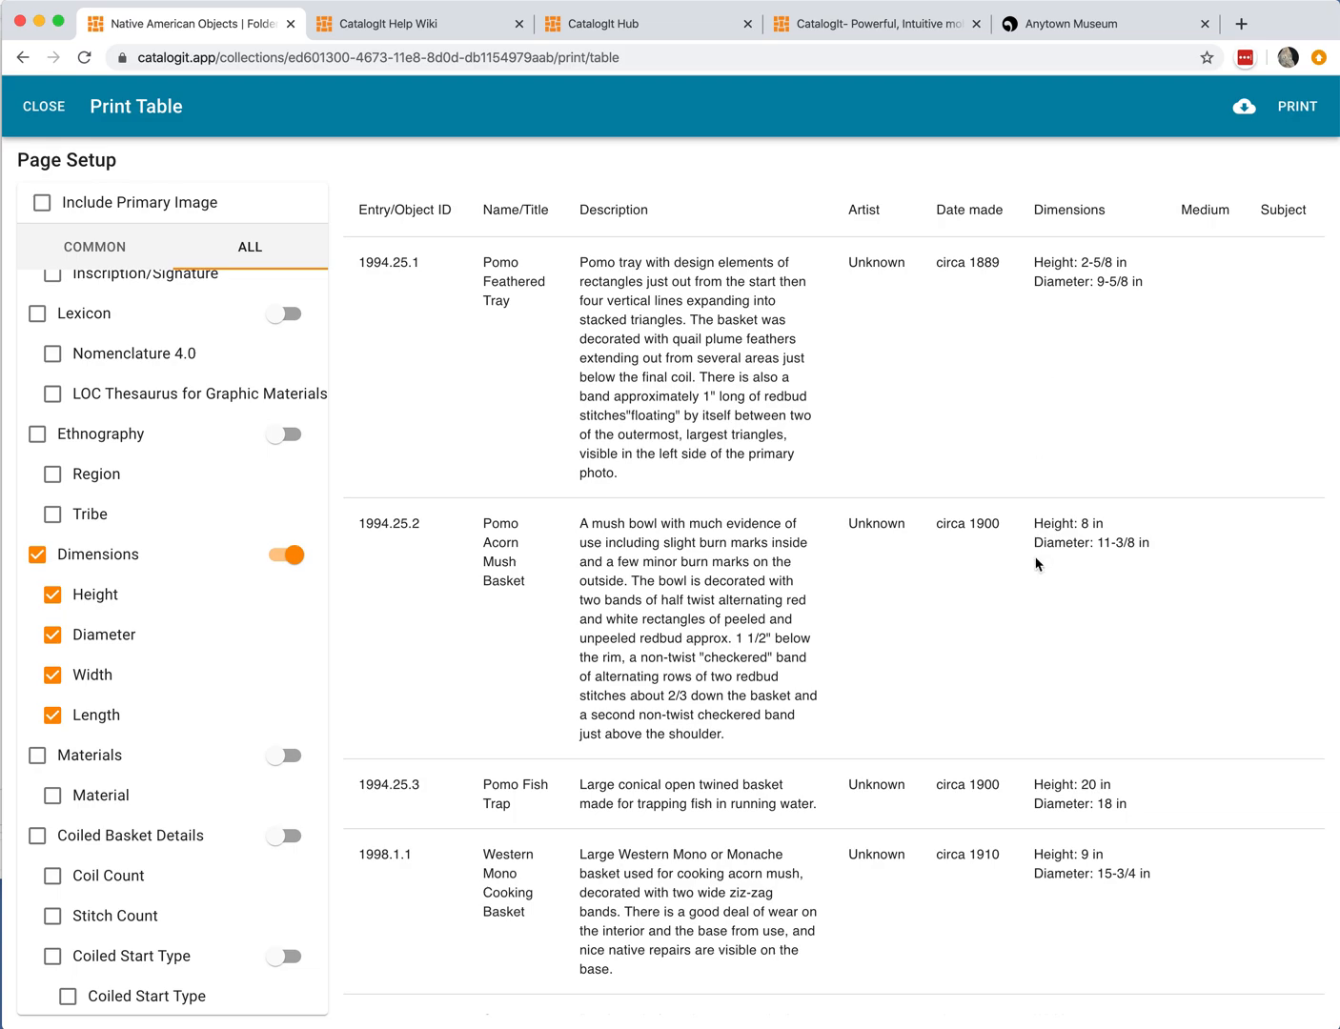
scroll(1035, 572, "down", 7)
scroll(1035, 577, "up", 4)
scroll(1034, 577, "up", 3)
left_click(44, 105)
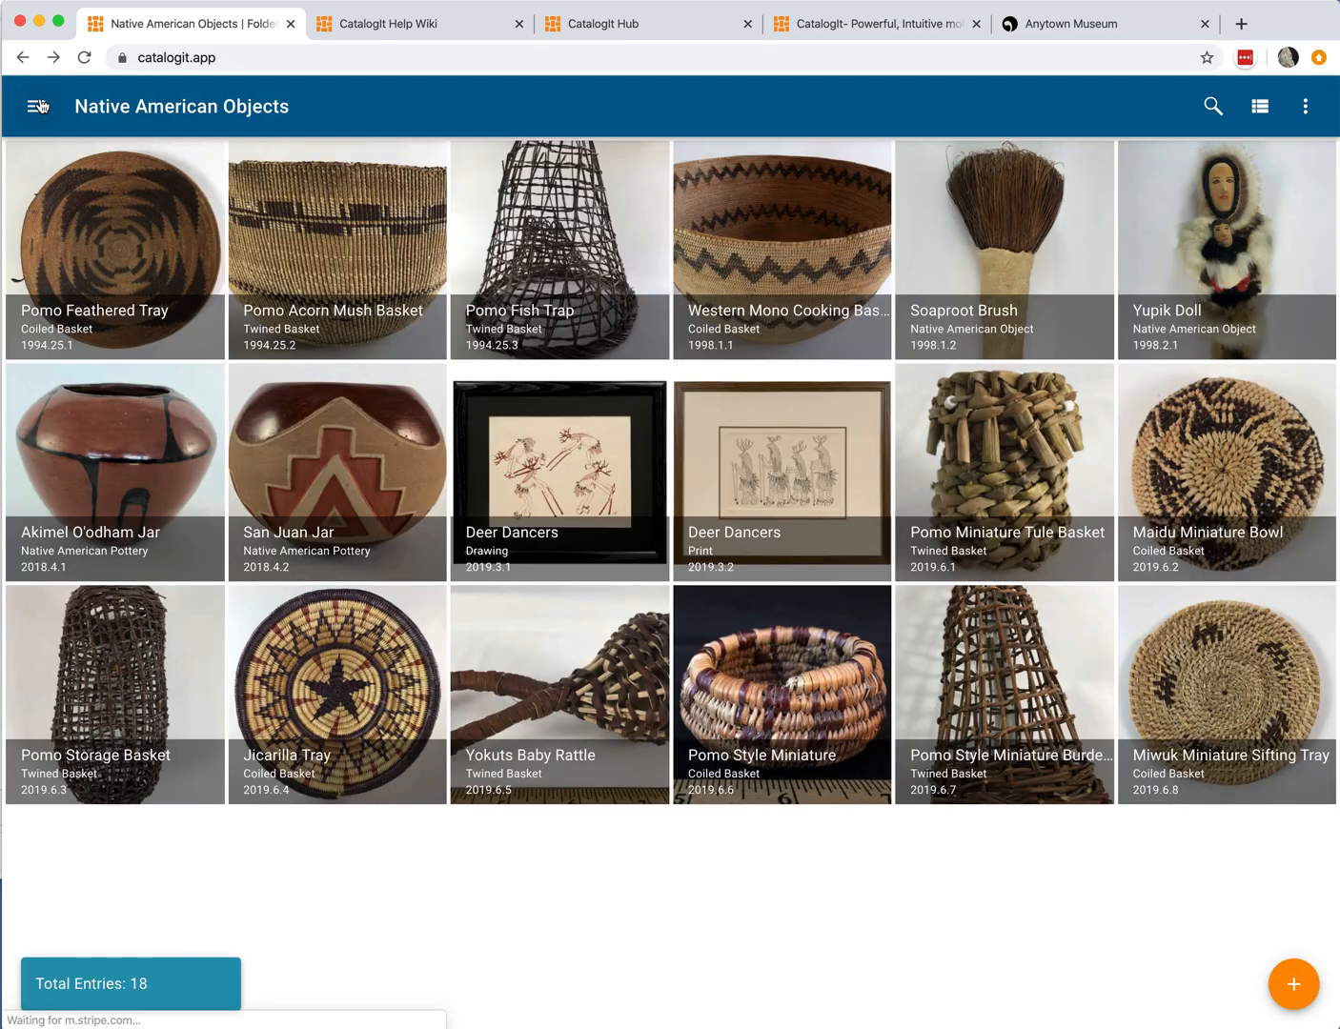
Step: Open the folder's Print Labels setup and set the number of columns to 4 Columns
left_click(1300, 110)
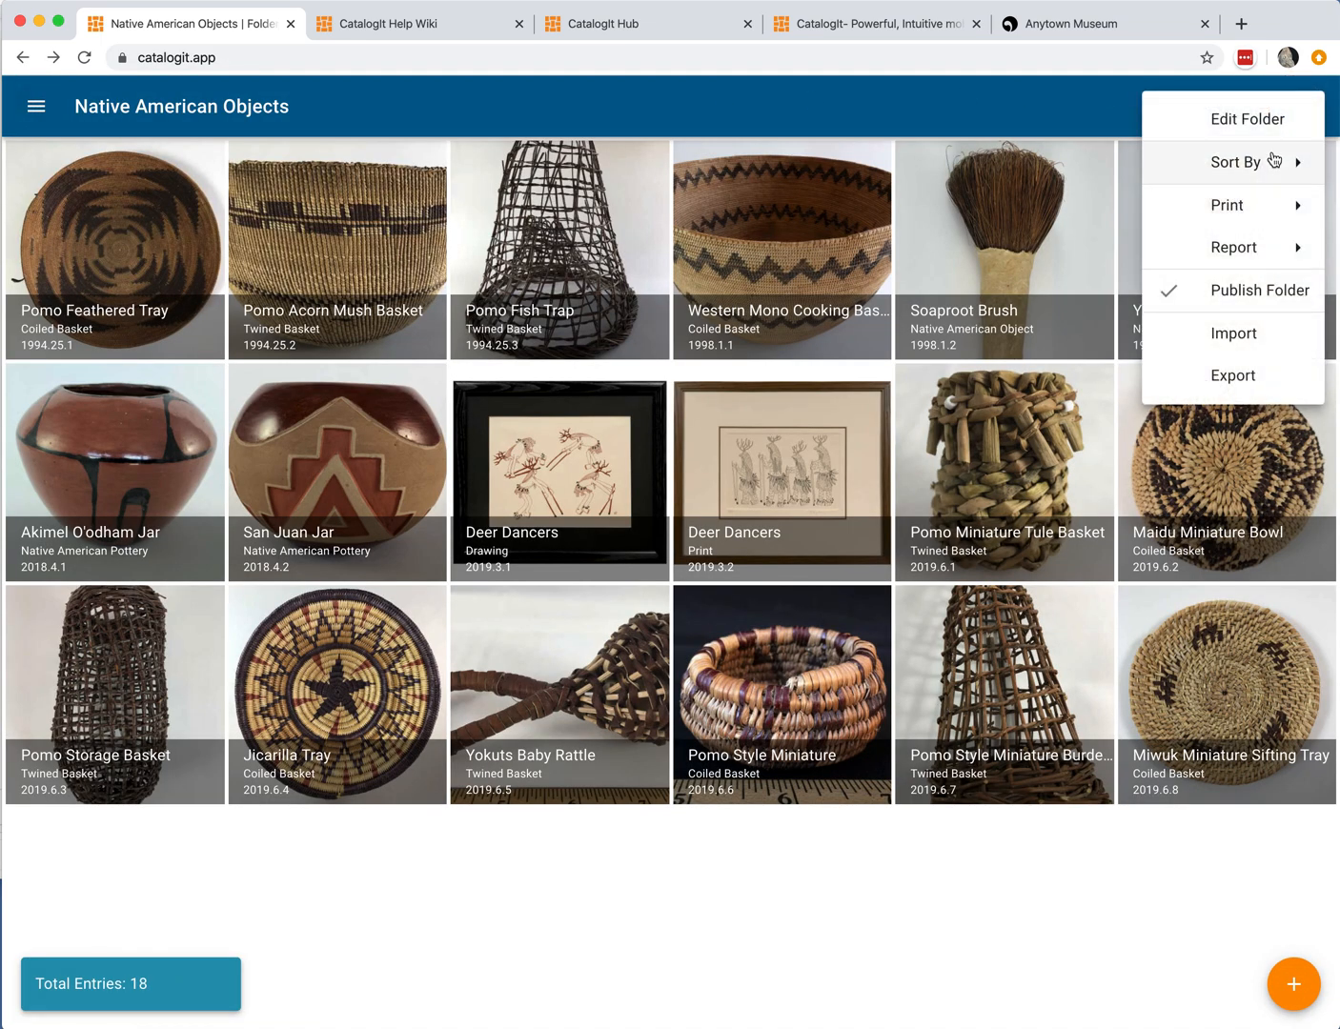
left_click(1260, 209)
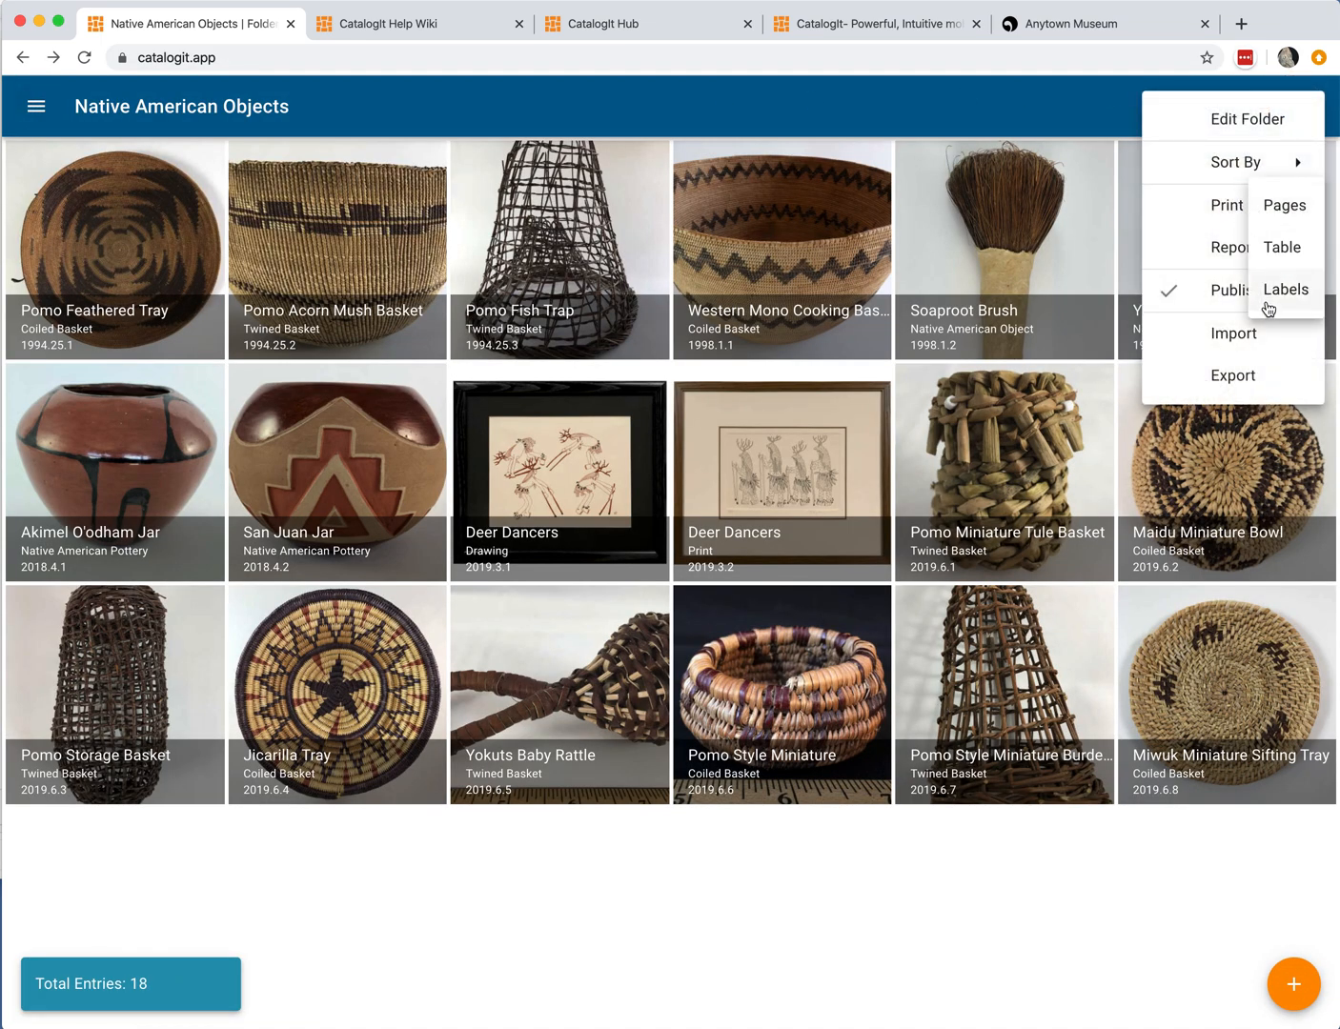
left_click(1276, 292)
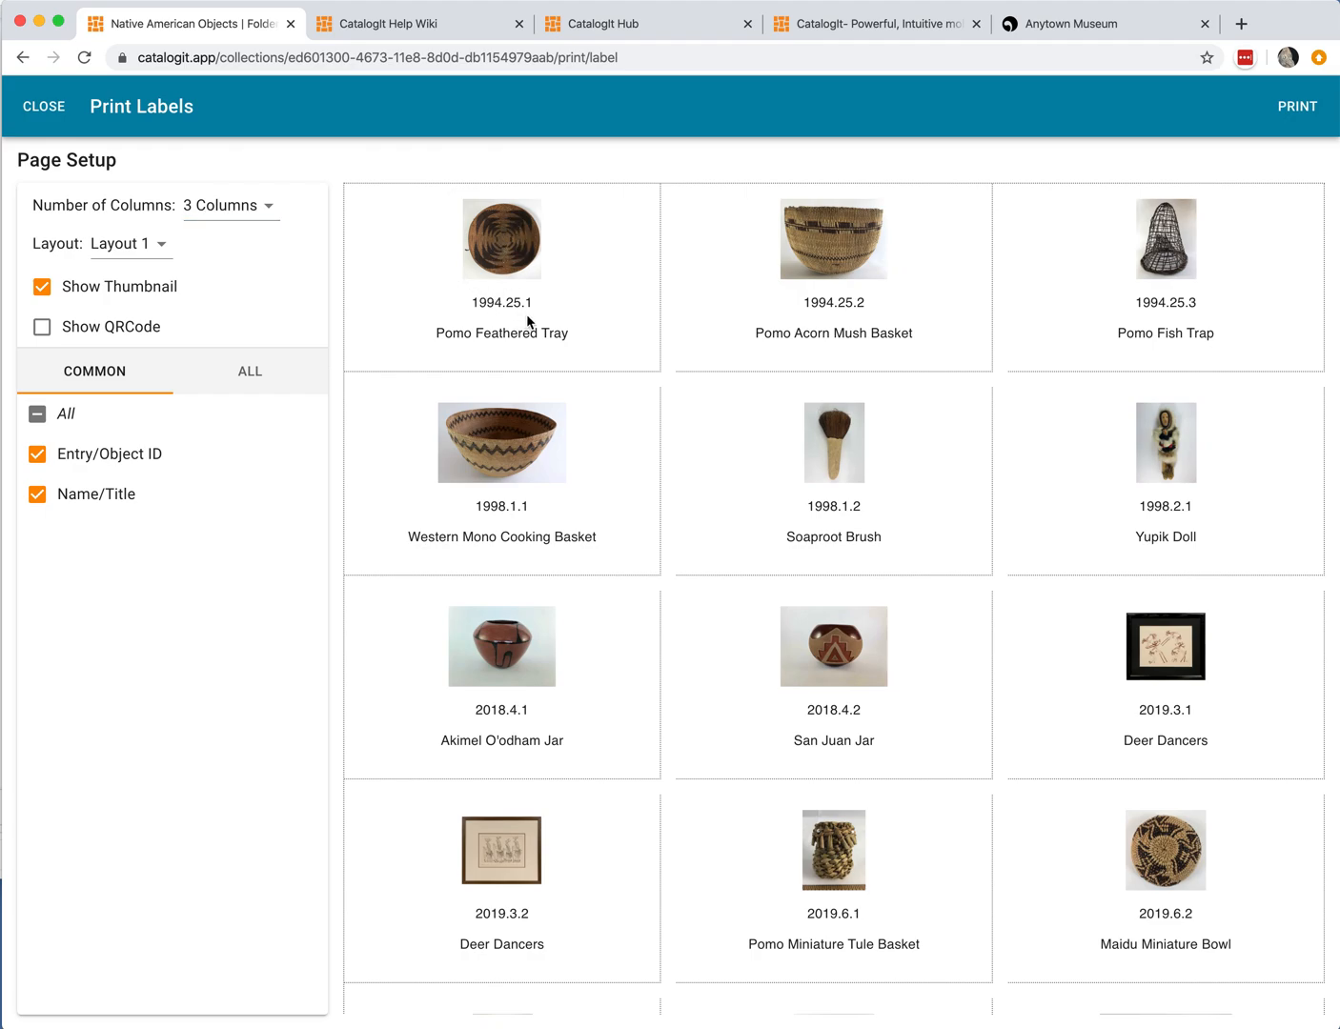
left_click(266, 206)
left_click(248, 240)
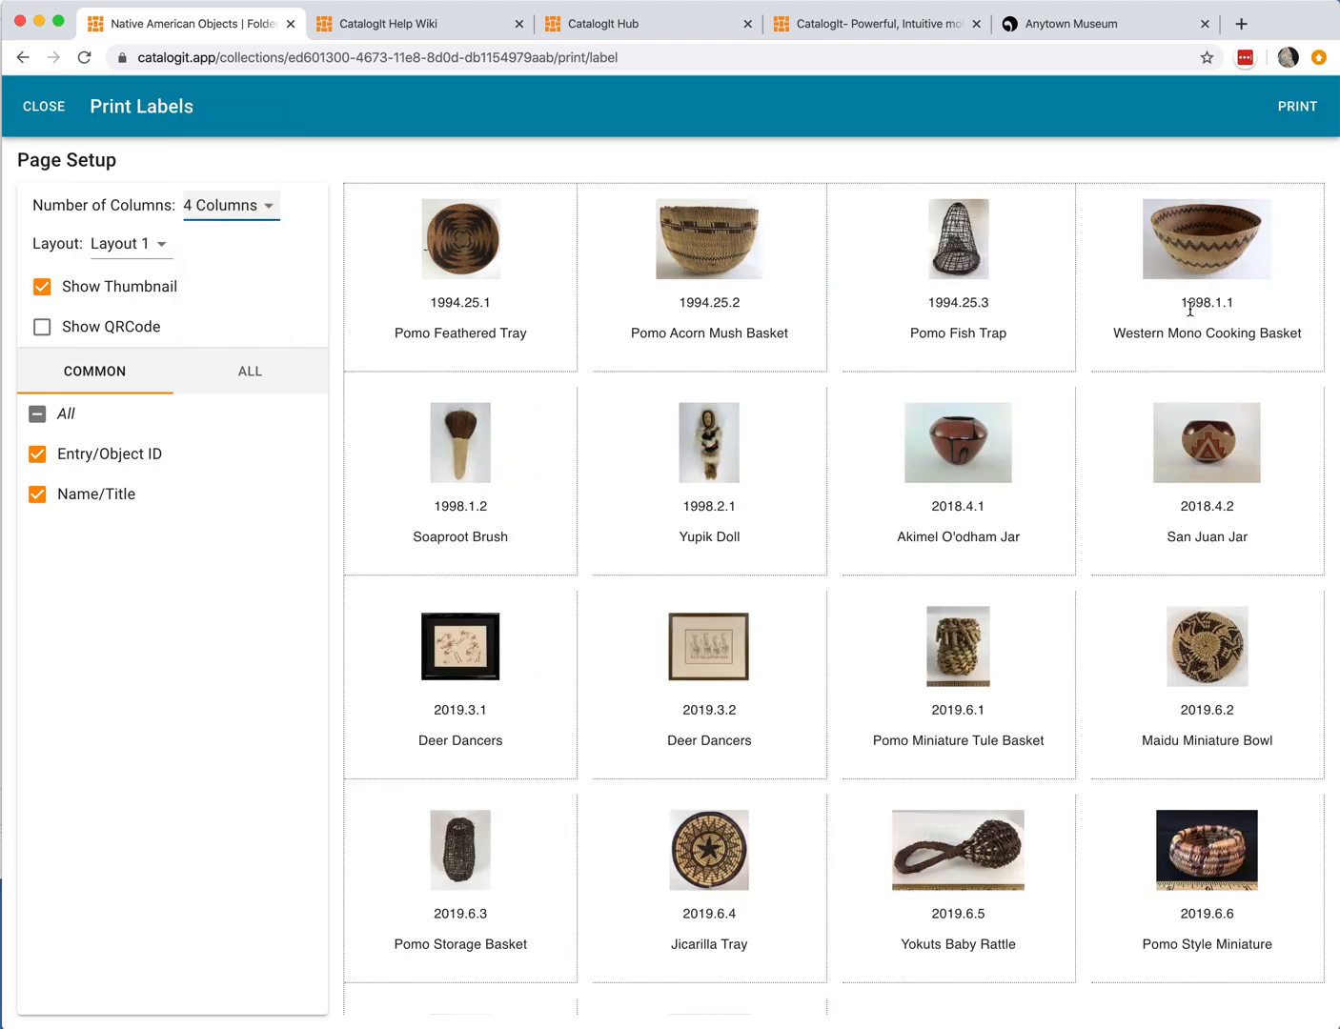
Step: Show QR codes on the labels, look over the full field list, and close the labels setup
left_click(42, 326)
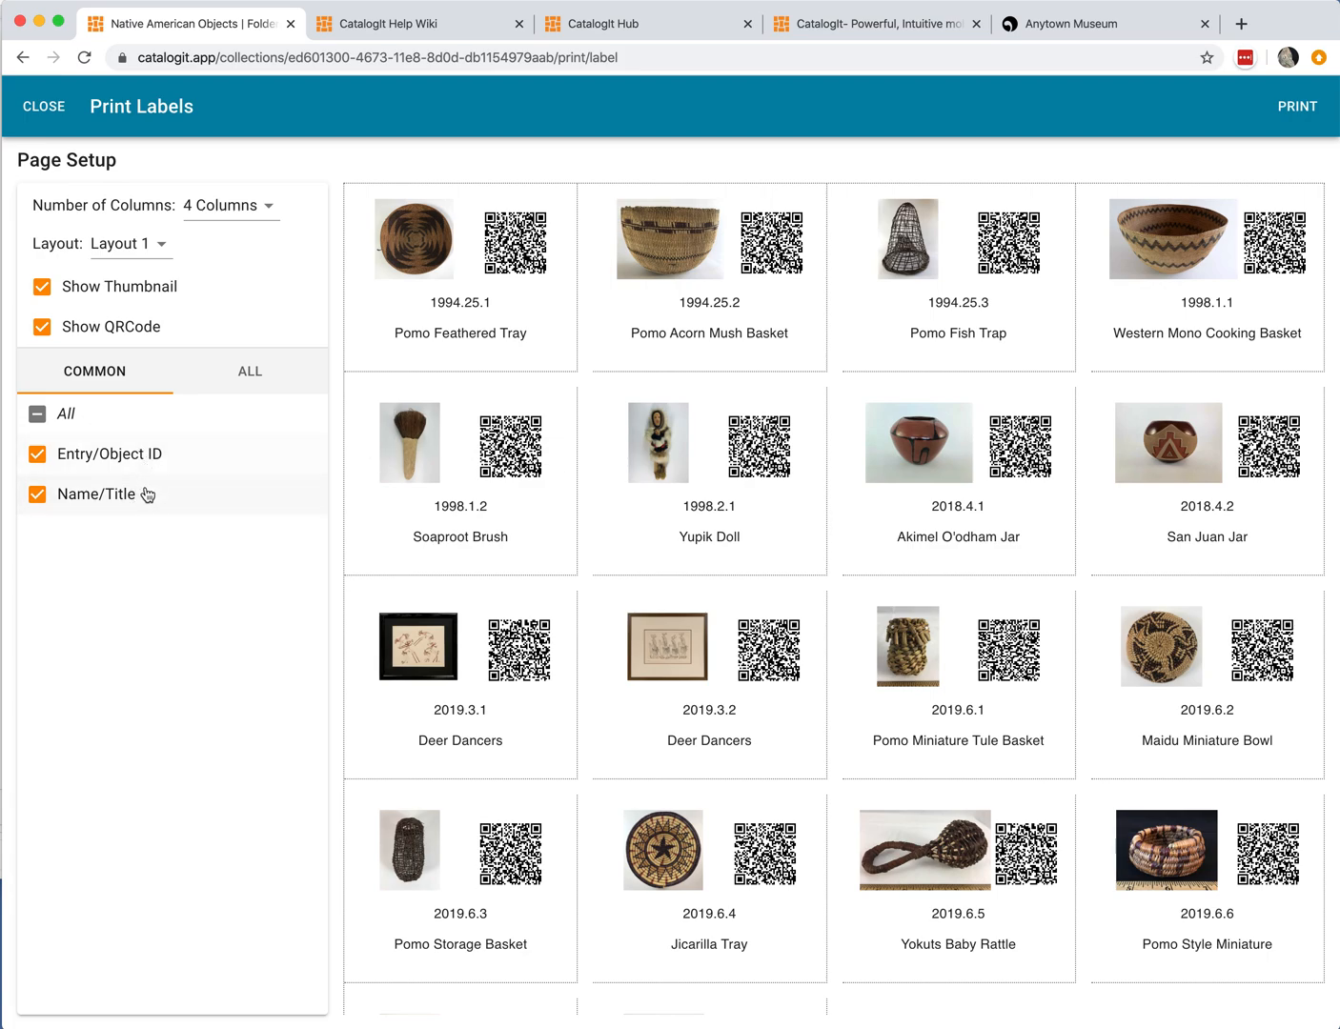
left_click(259, 370)
scroll(312, 500, "down", 5)
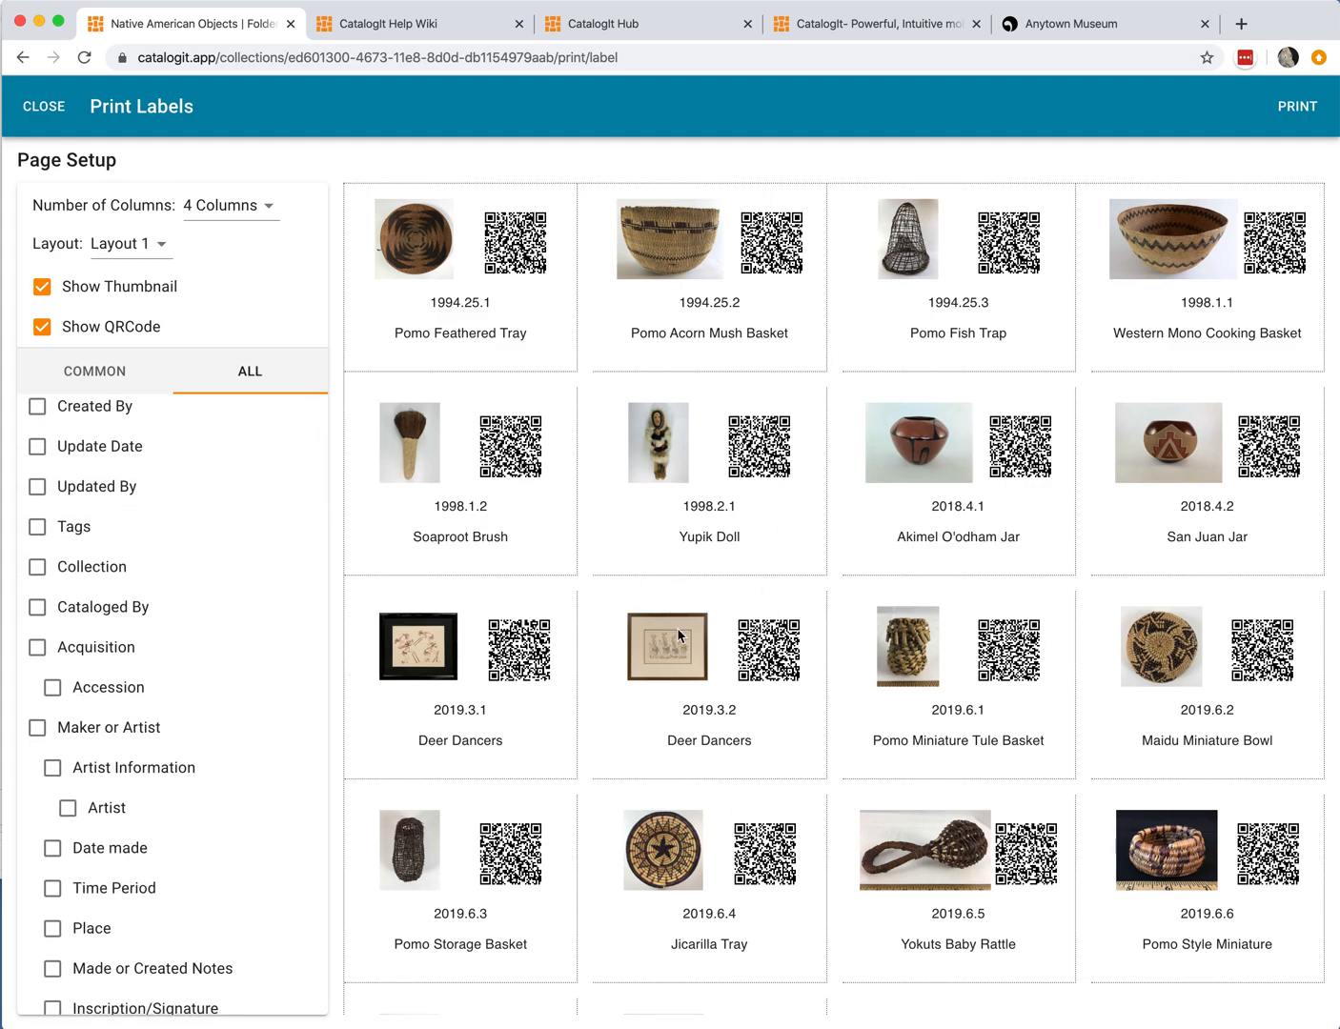
scroll(255, 718, "down", 3)
scroll(256, 715, "up", 8)
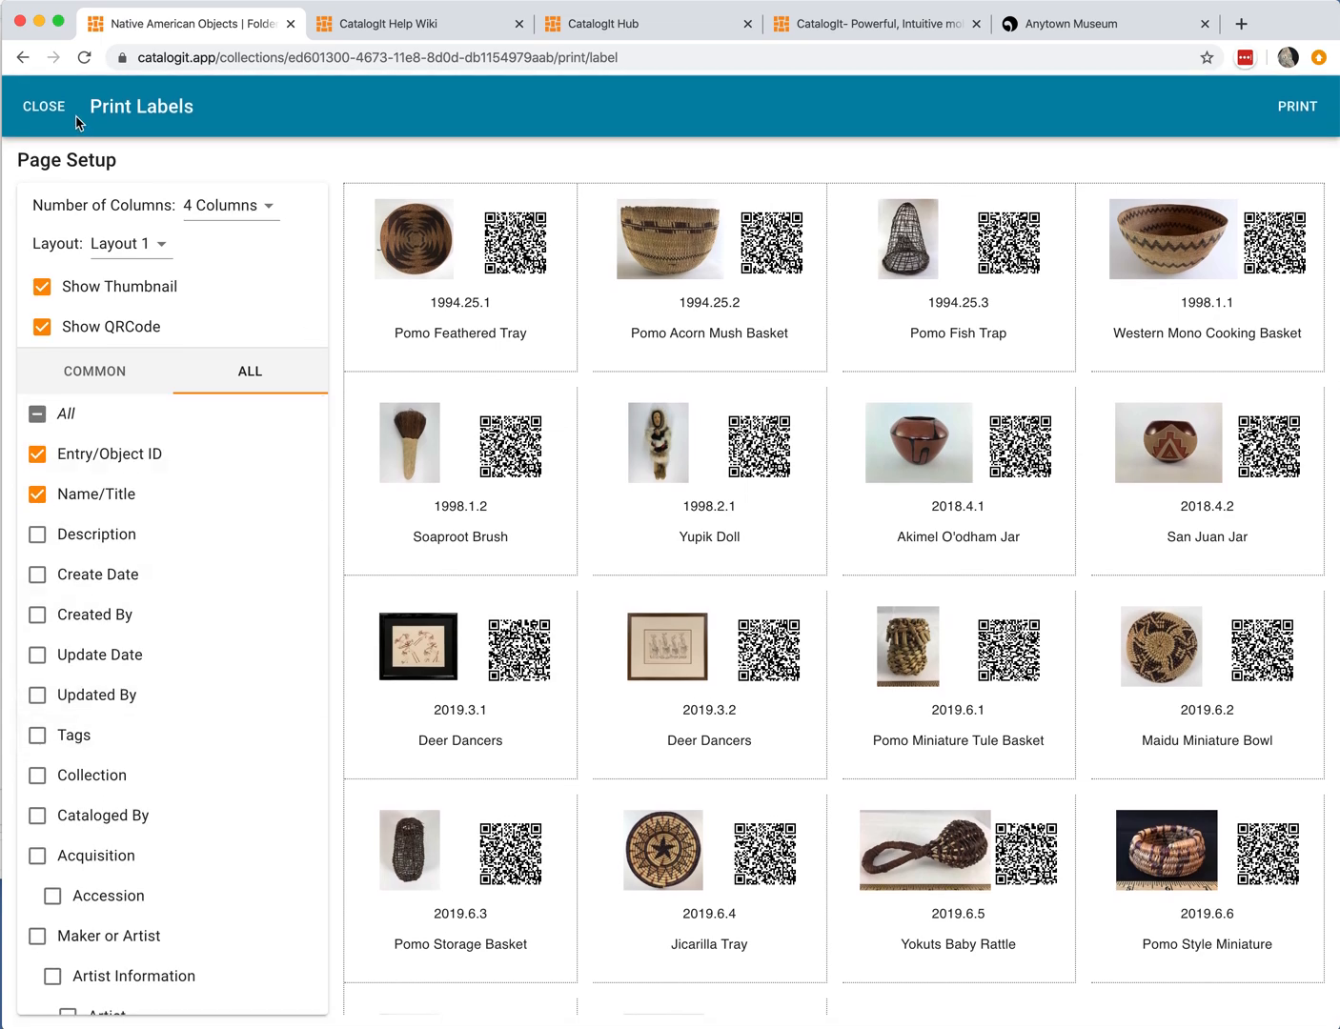
left_click(52, 112)
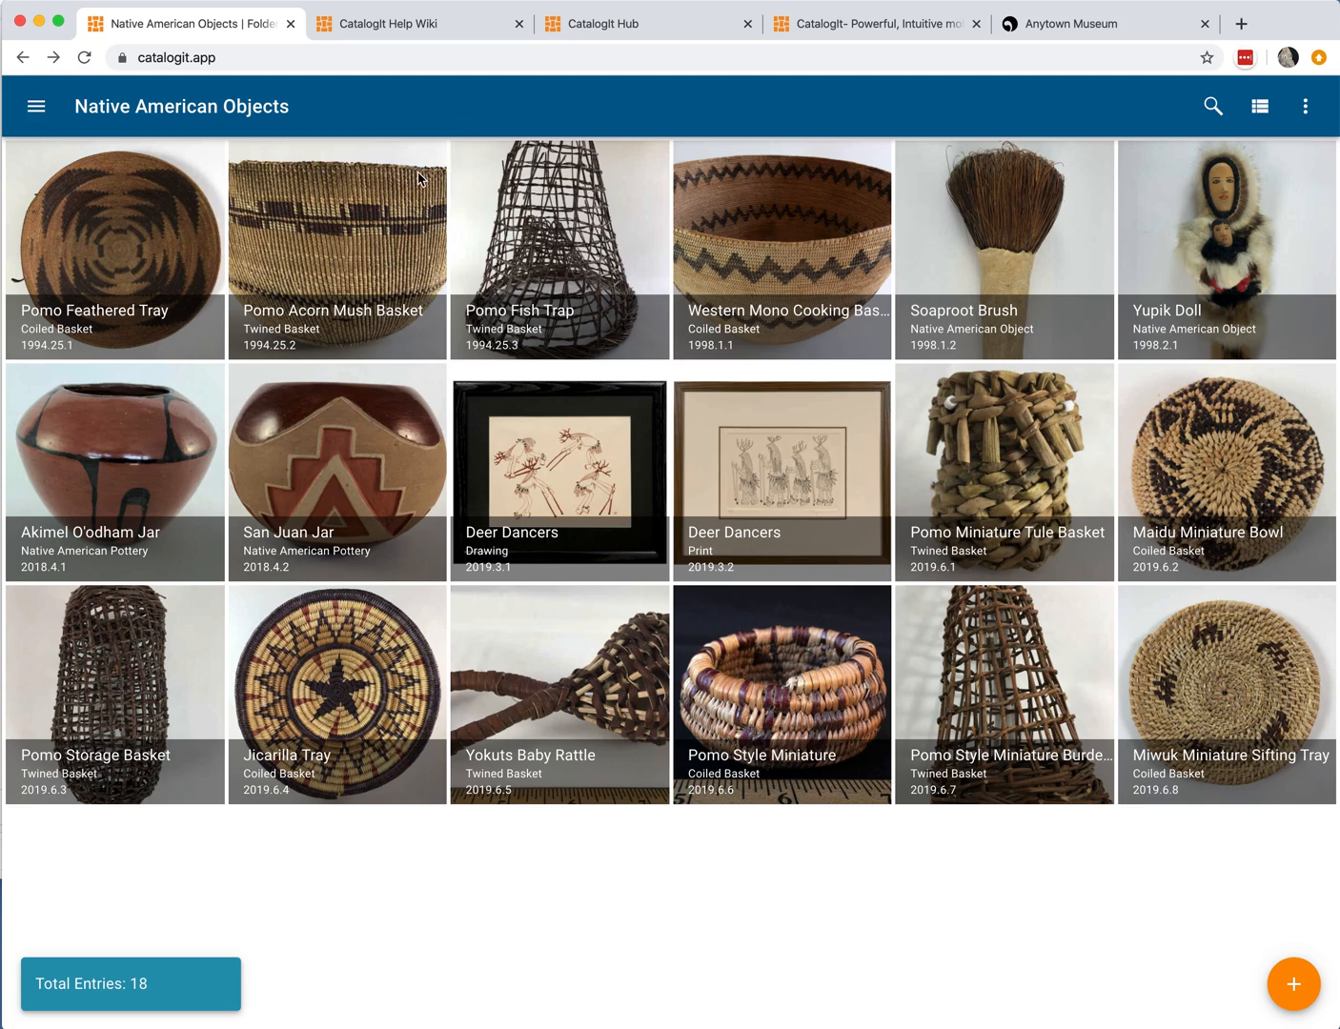
Step: Review the folder's Report and Export options without choosing one
left_click(1306, 110)
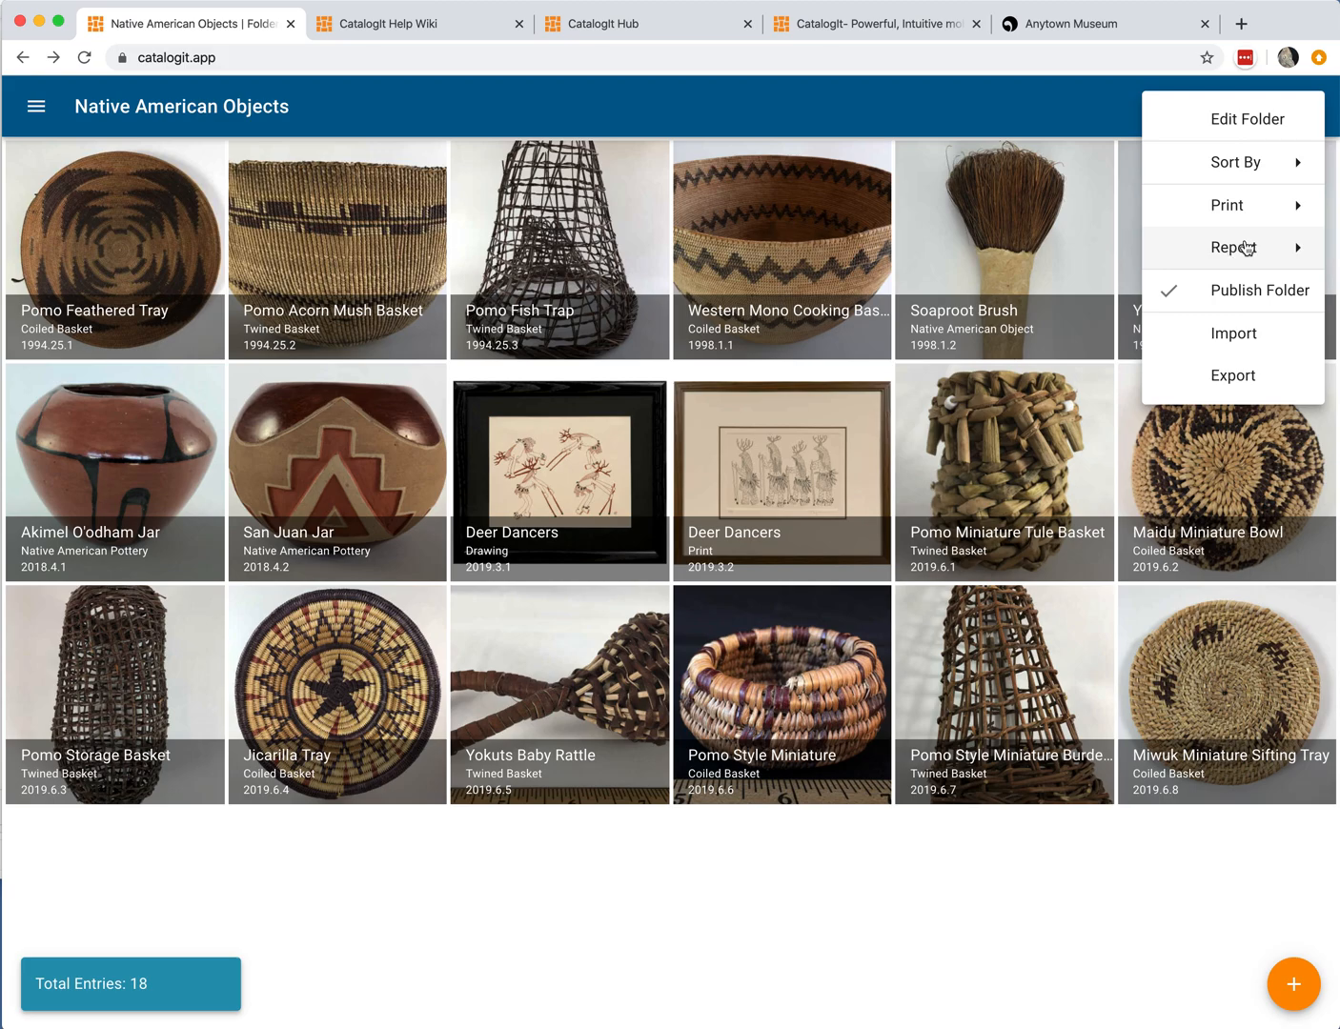
left_click(1247, 250)
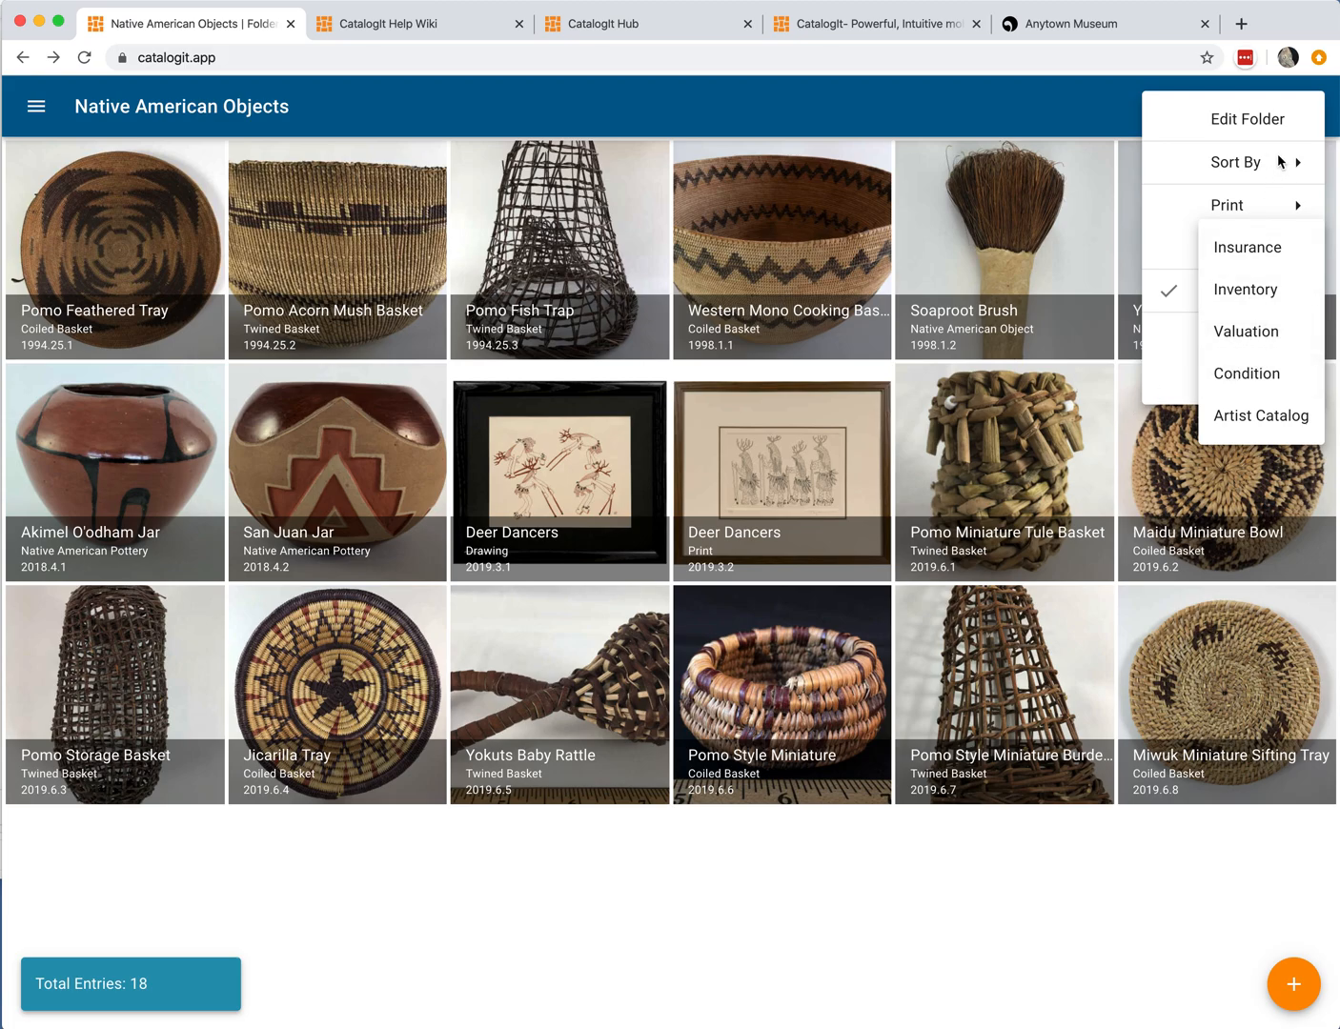
left_click(1196, 199)
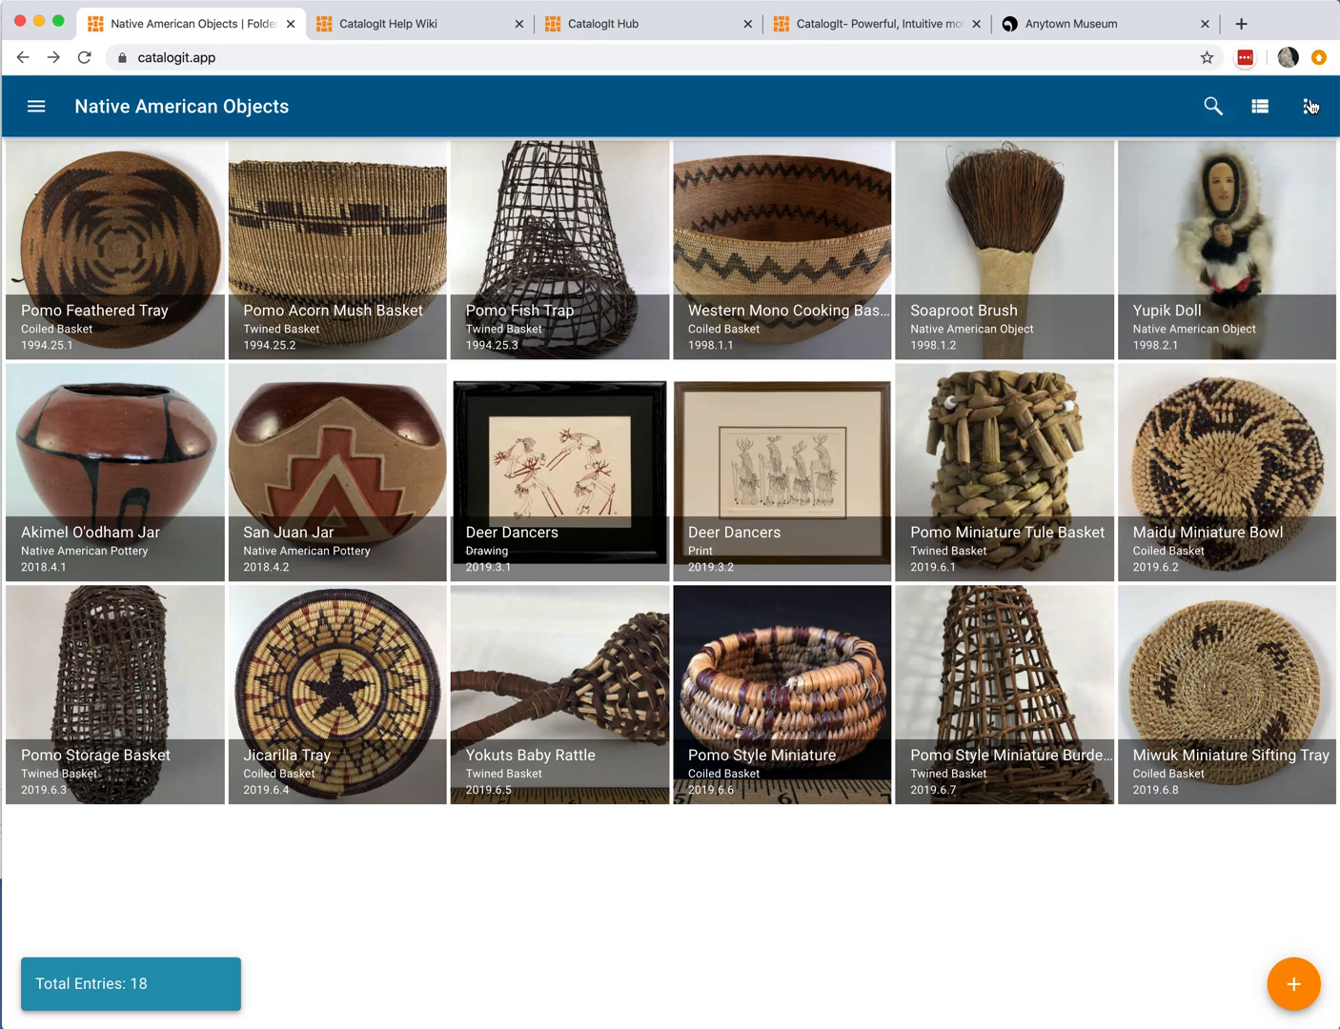
left_click(1307, 105)
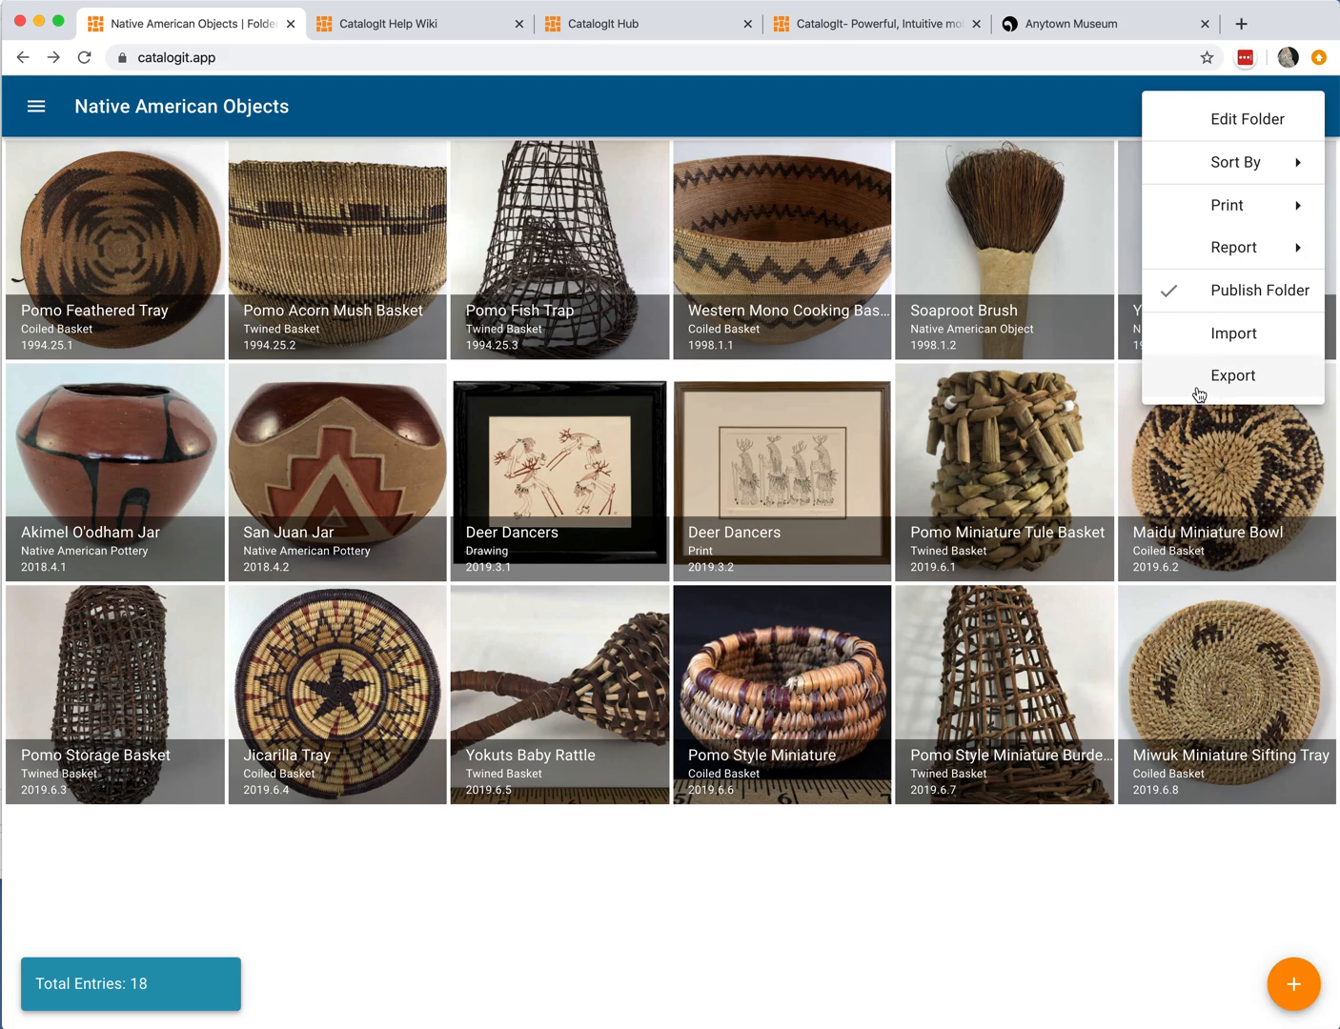
left_click(1103, 95)
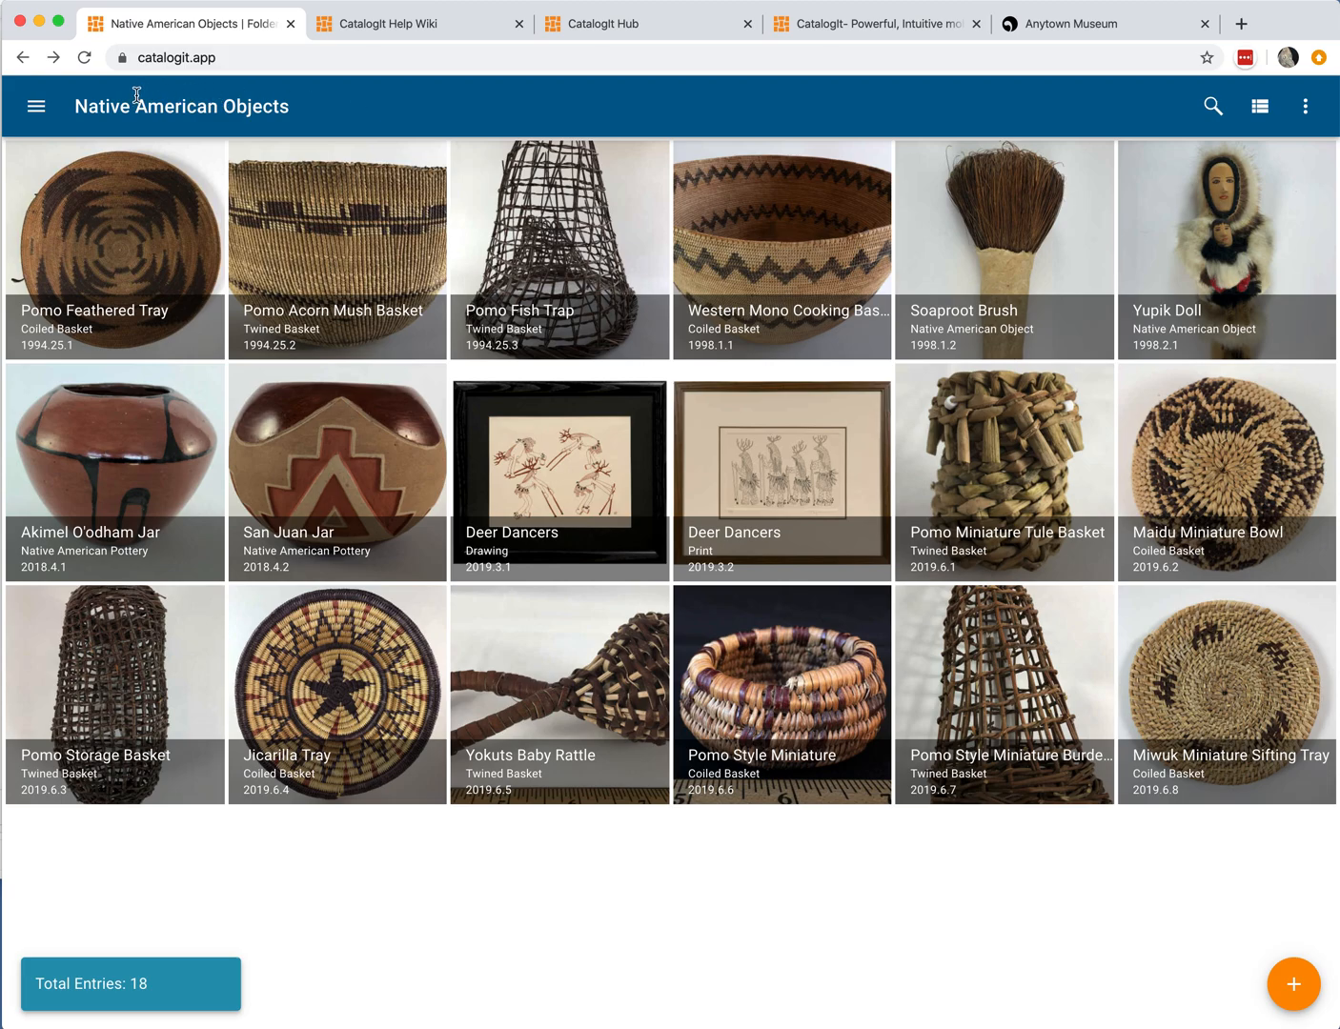
Step: Go to the All Entries folder and switch to the CatalogIt Hub tab
left_click(40, 110)
left_click(111, 191)
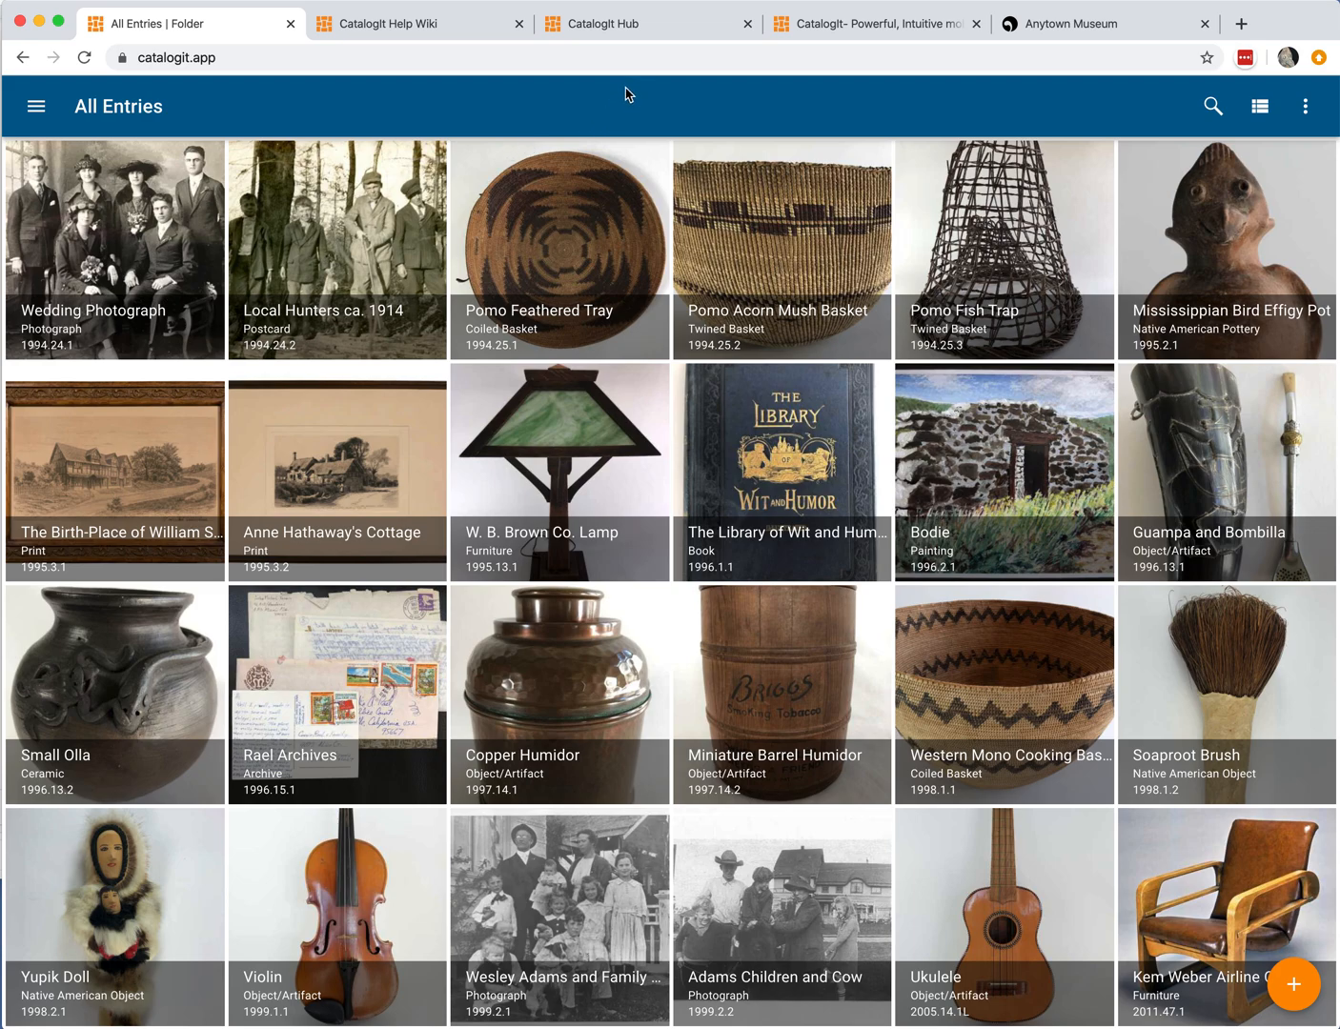
left_click(662, 24)
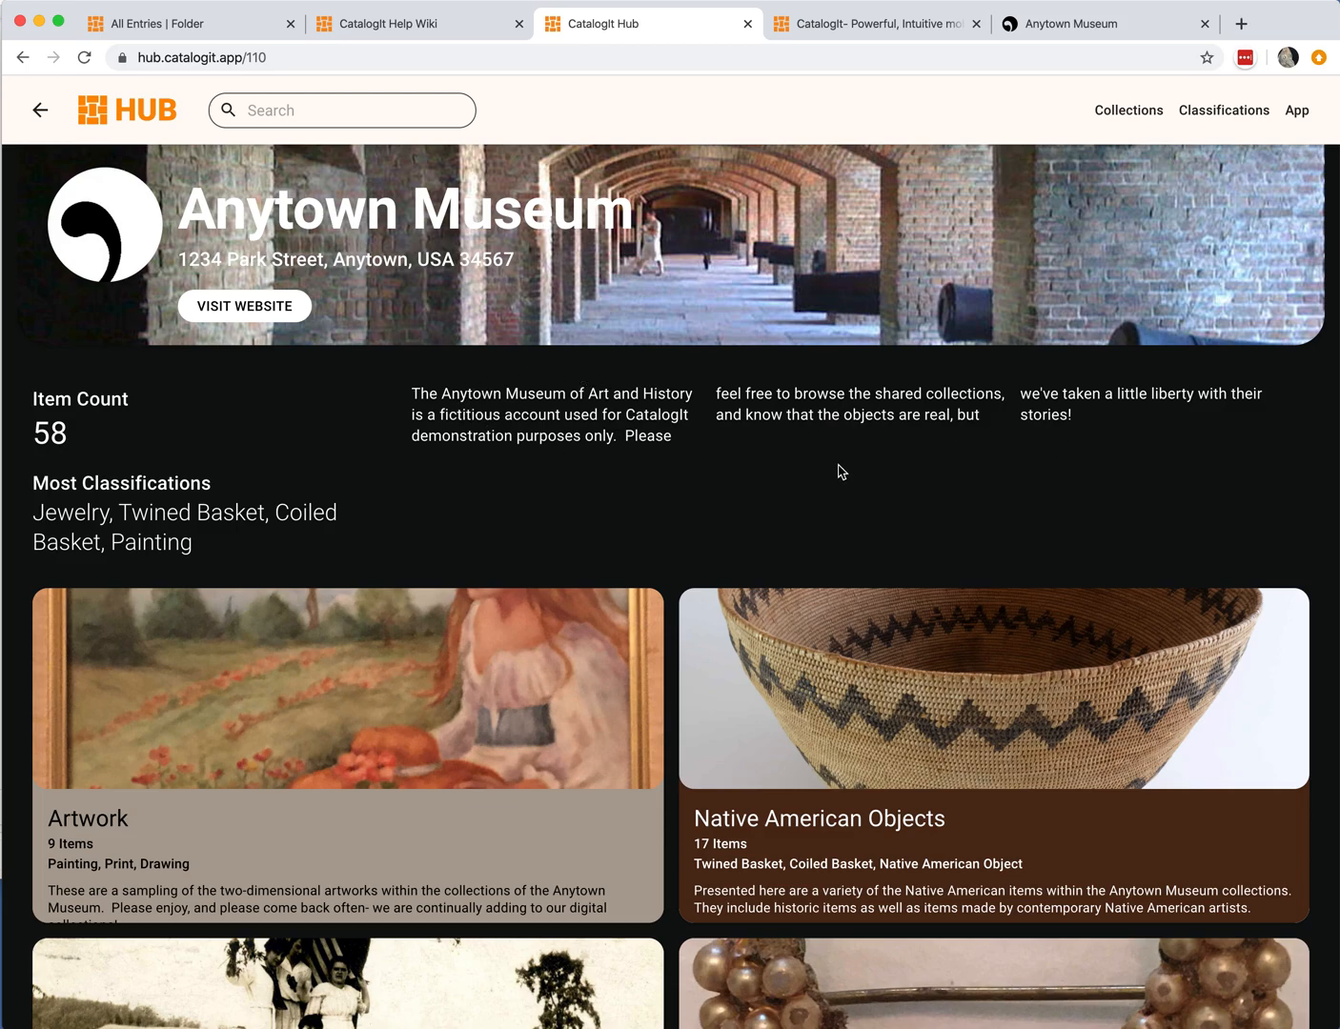
Step: Open the Native American Objects collection from the museum's Hub page
scroll(840, 470, "down", 3)
scroll(839, 470, "down", 3)
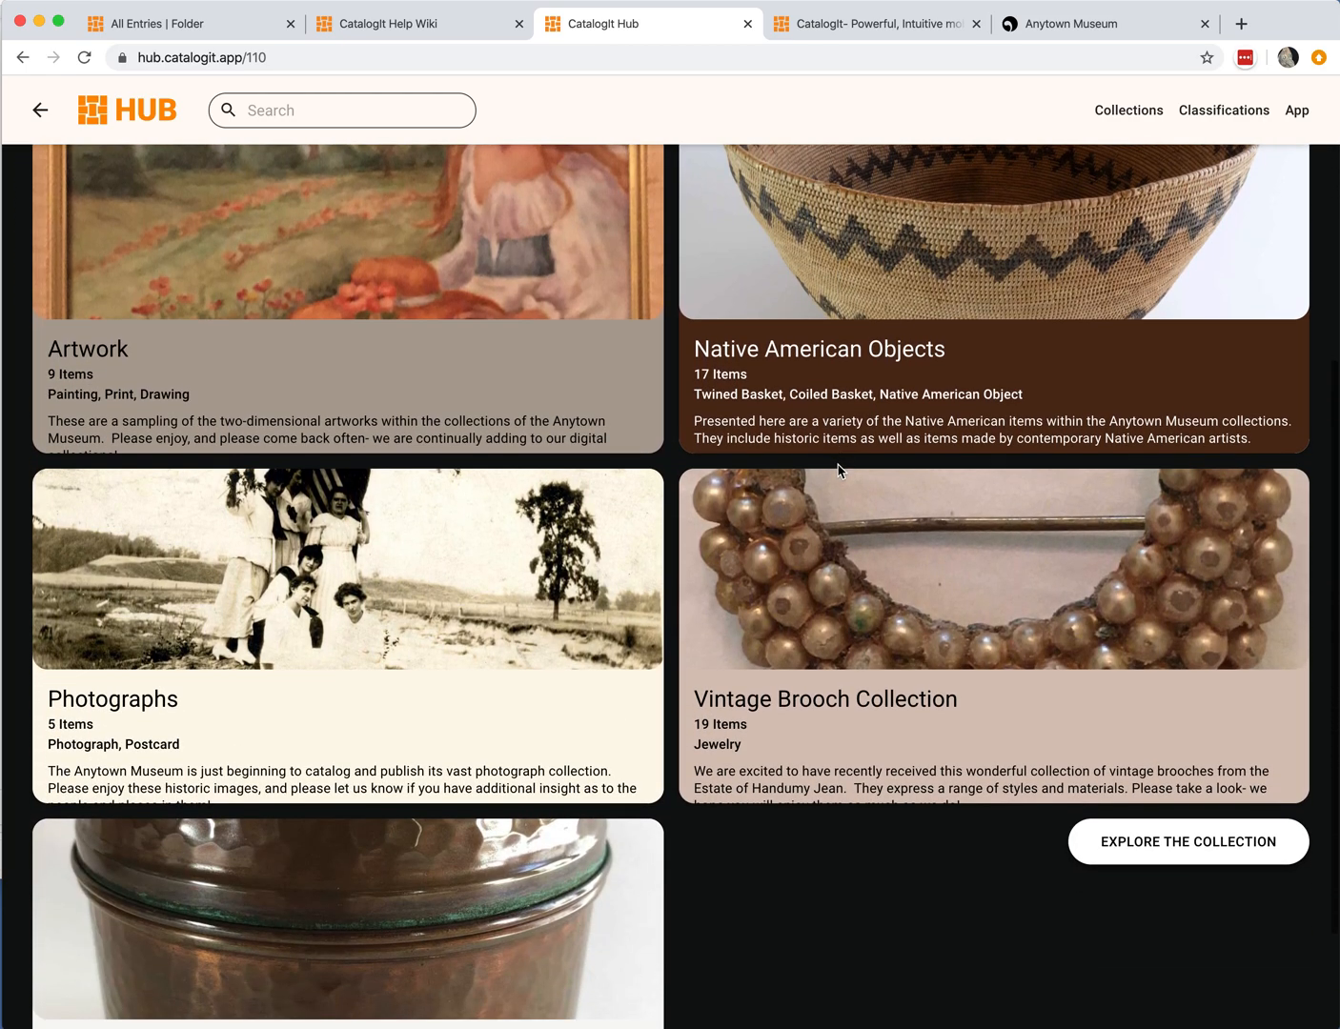
scroll(839, 471, "up", 2)
scroll(840, 470, "up", 3)
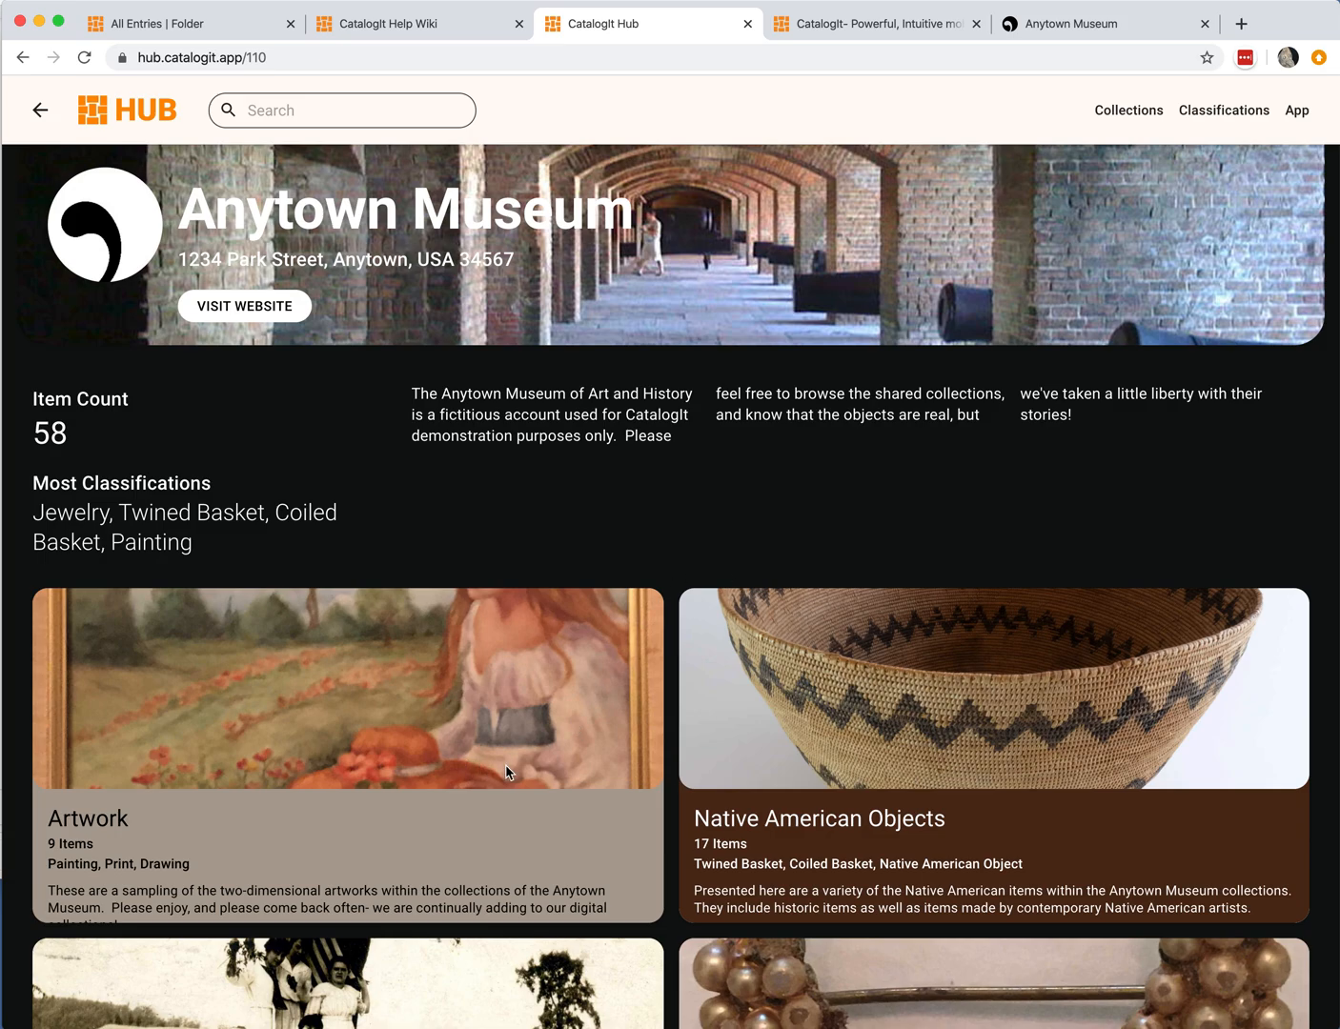
left_click(836, 766)
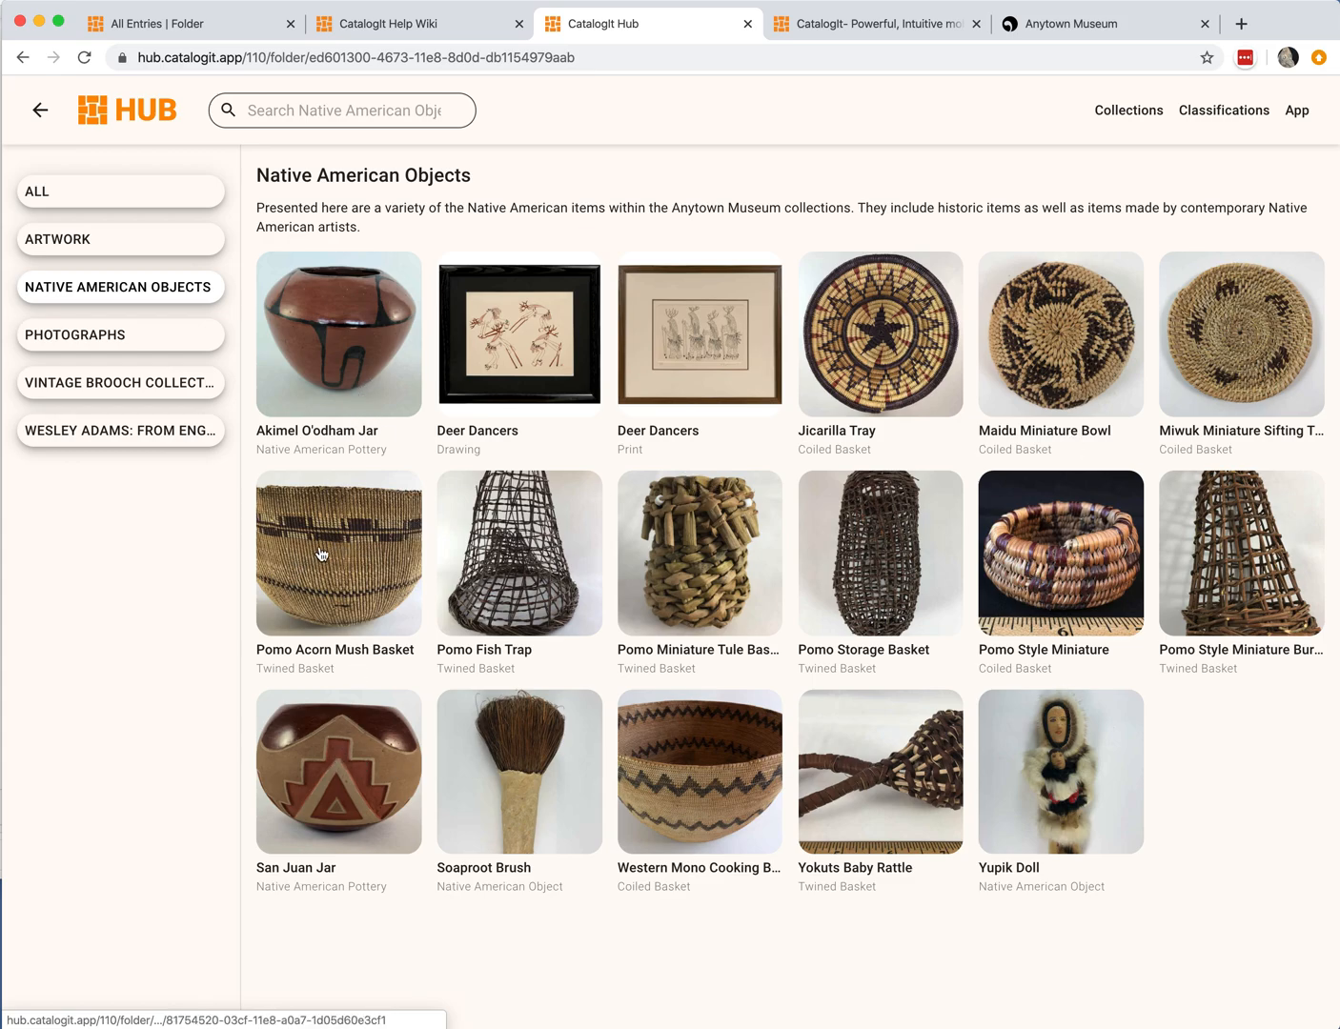
Step: Open the Western Mono Cooking Basket entry and scroll through its published details
left_click(668, 750)
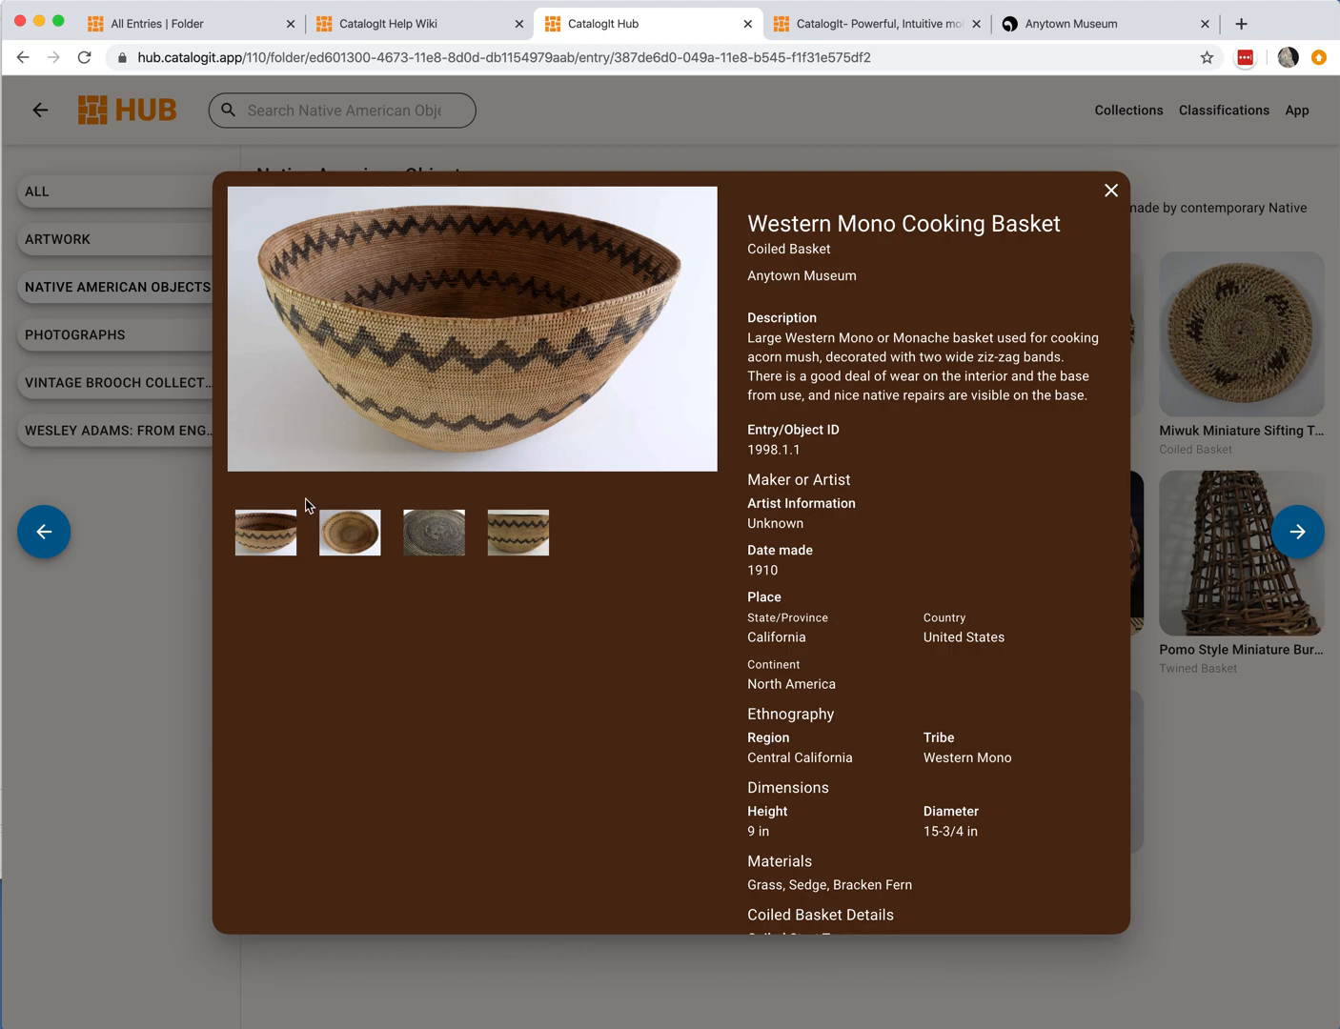
scroll(857, 478, "down", 10)
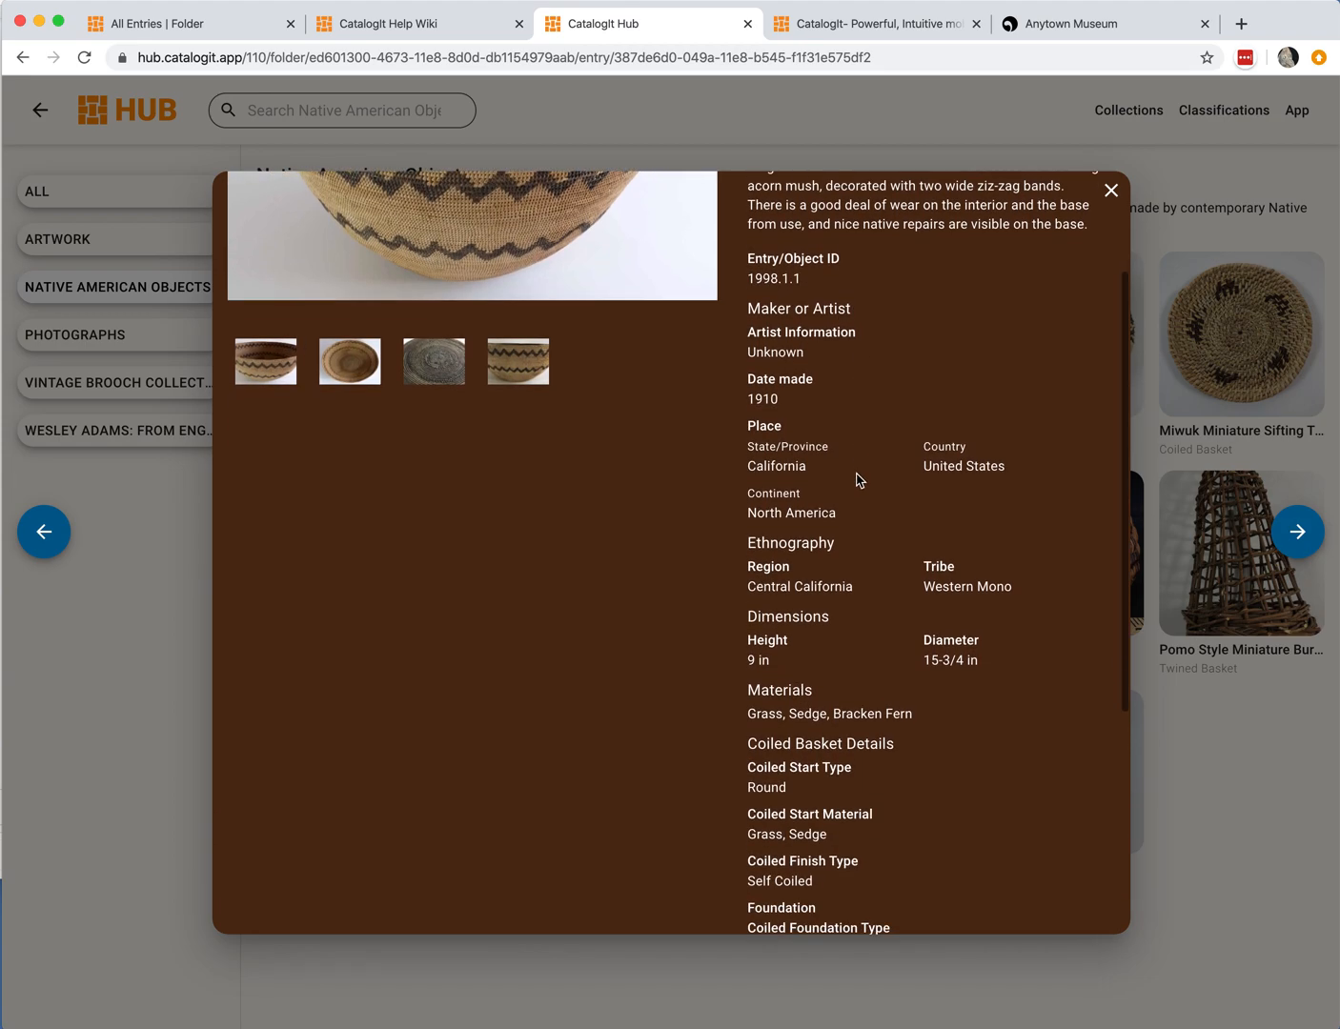
scroll(857, 478, "down", 2)
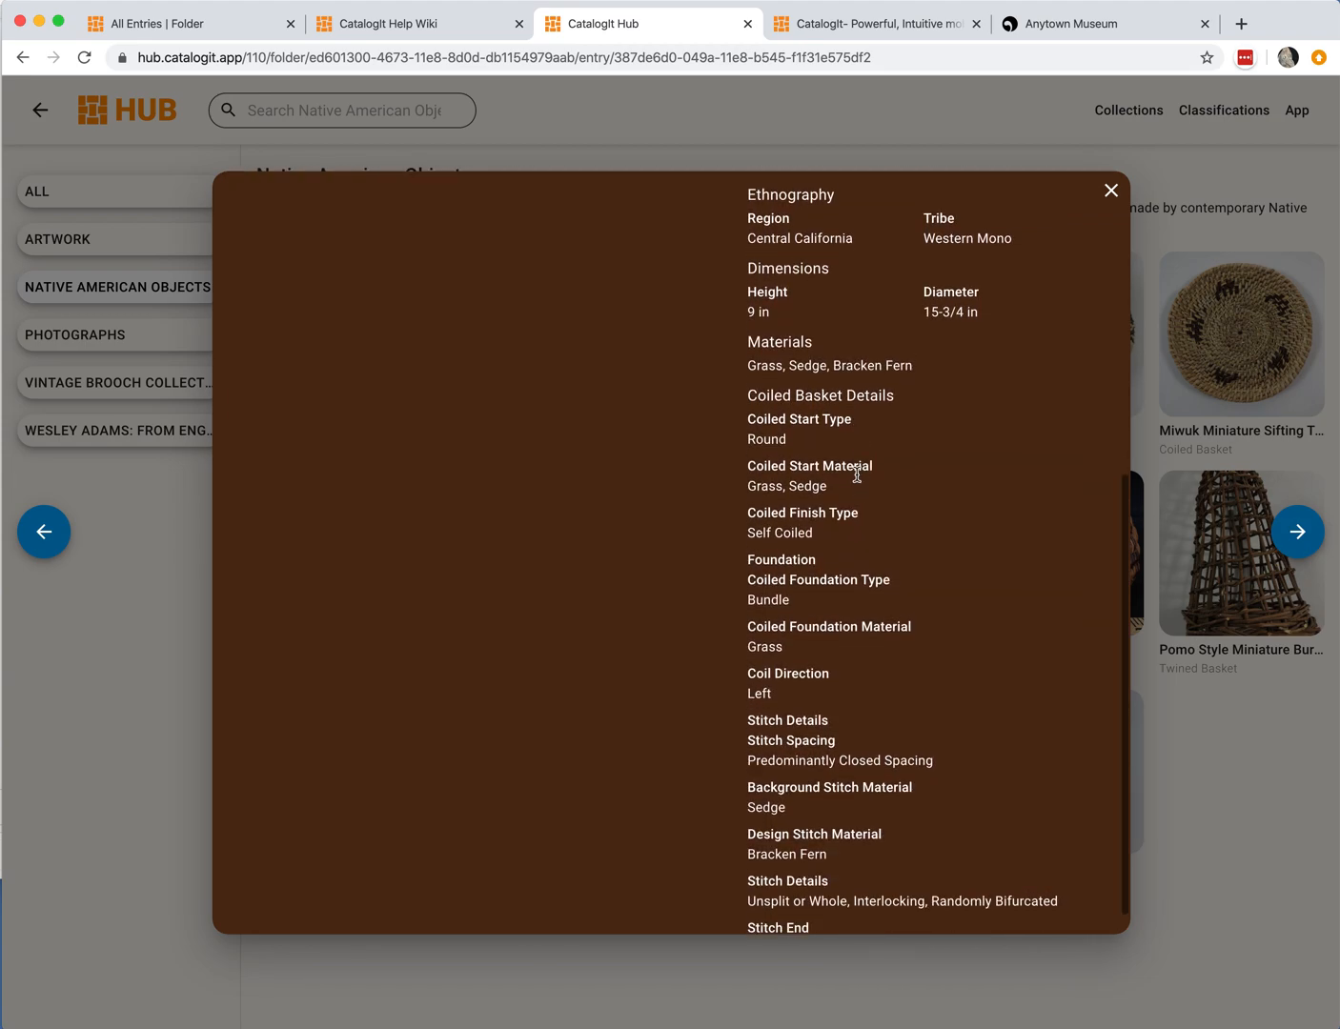
Step: Browse the Western Mono Cooking Basket's four photos in the full-size viewer, then close the entry
scroll(857, 479, "up", 10)
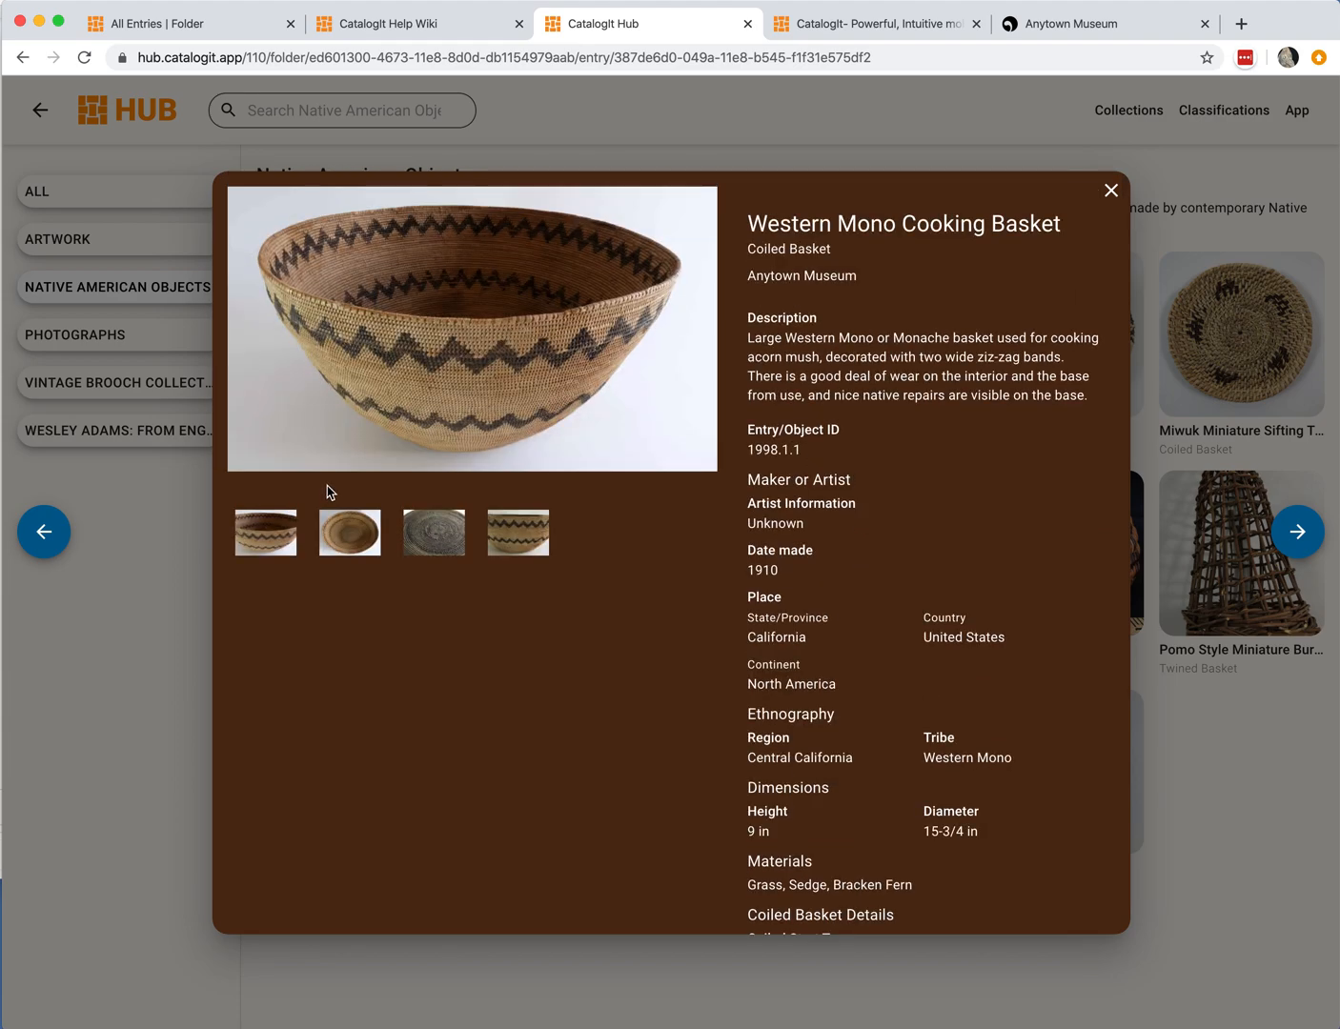
left_click(333, 544)
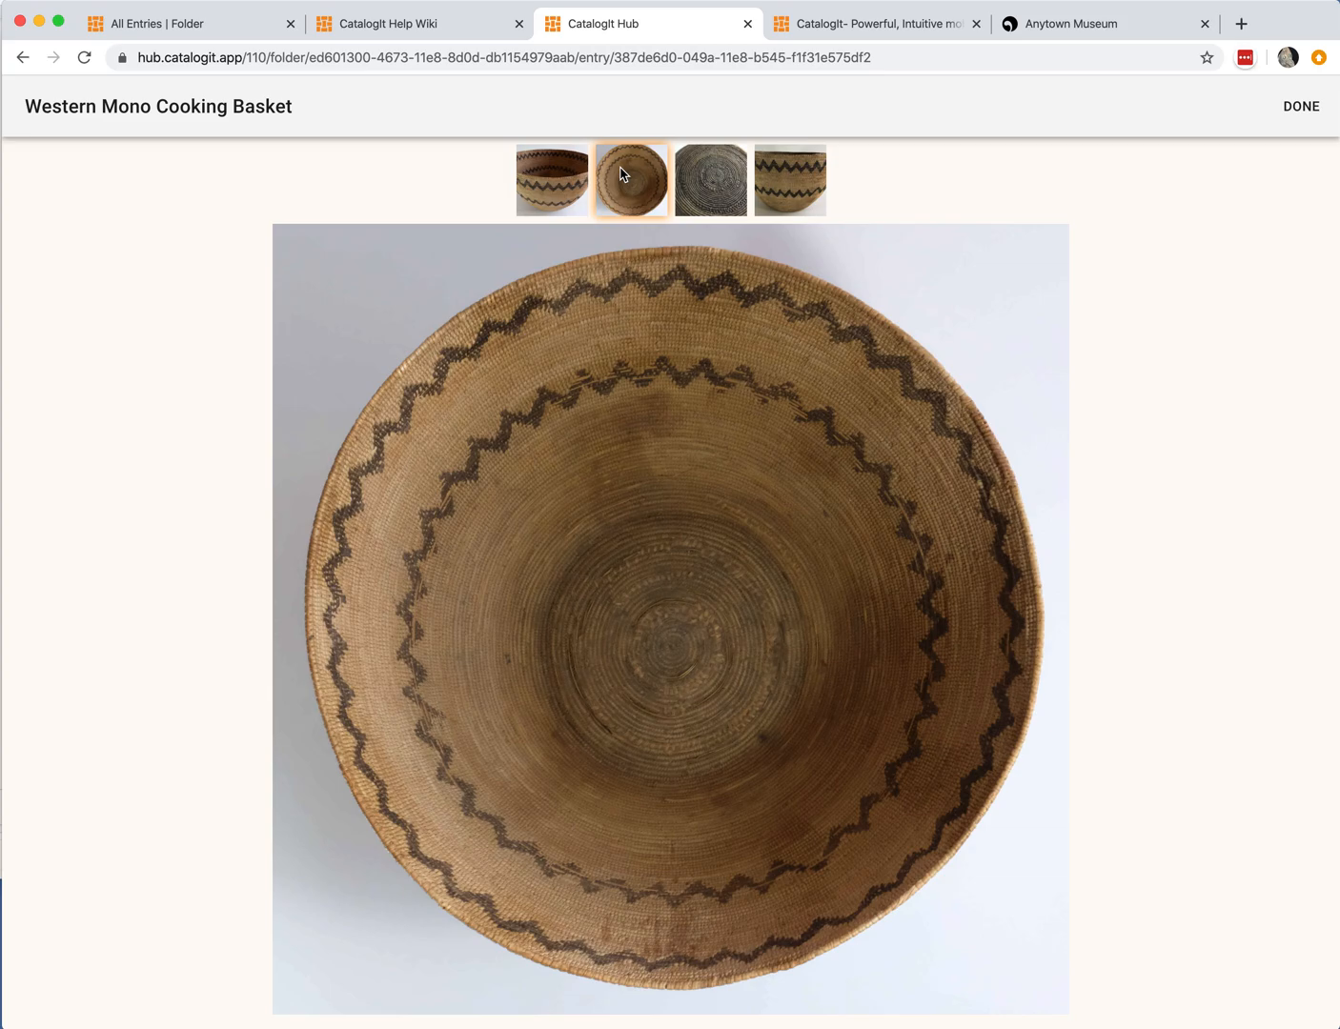
left_click(696, 183)
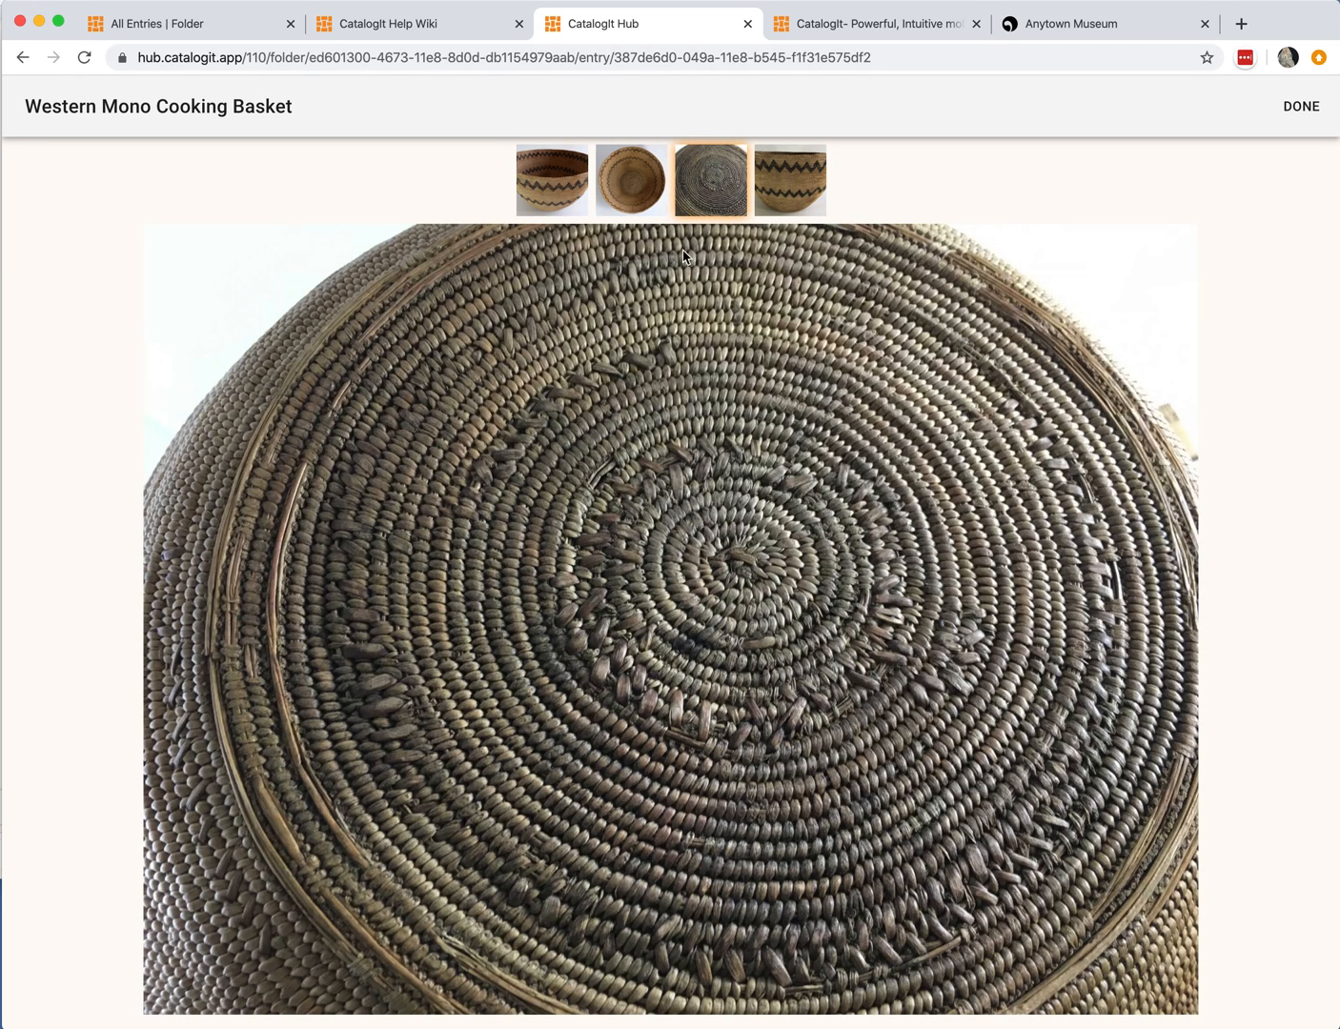
left_click(790, 182)
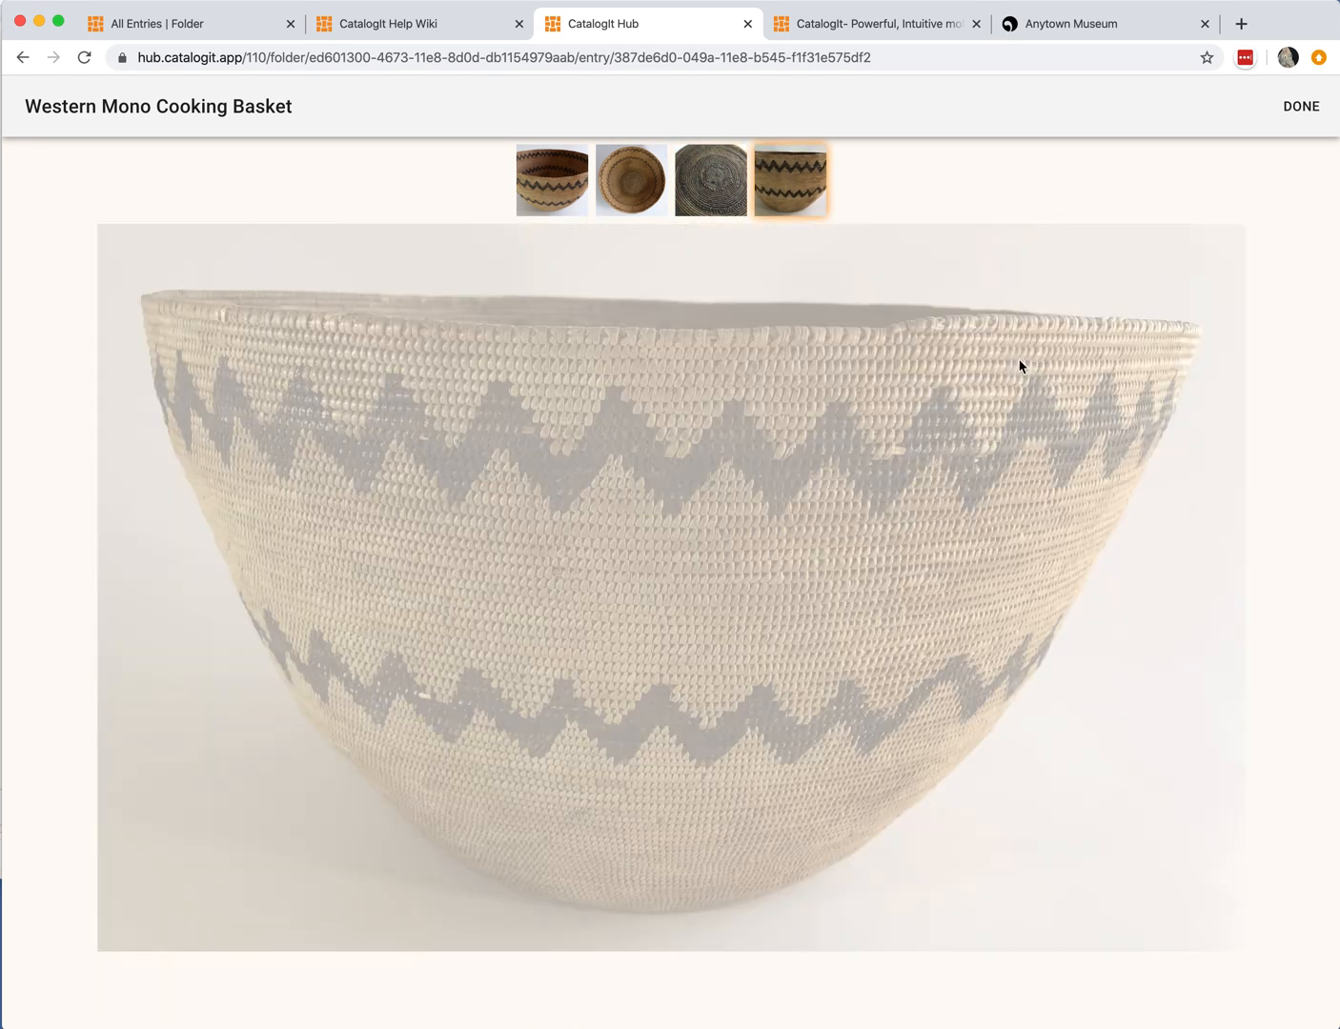
left_click(1302, 107)
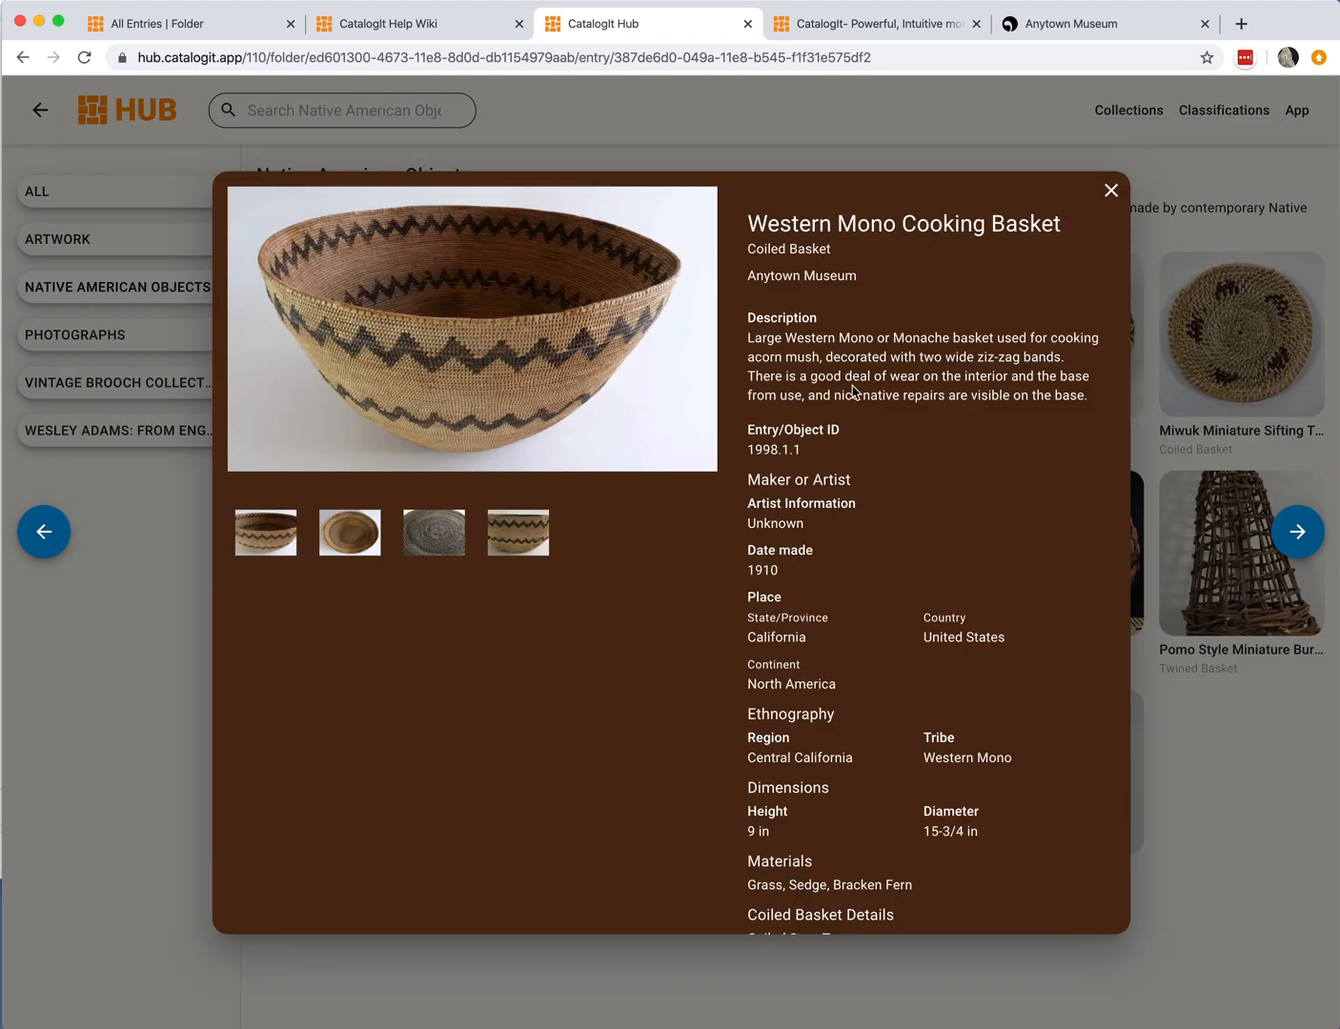
left_click(1110, 187)
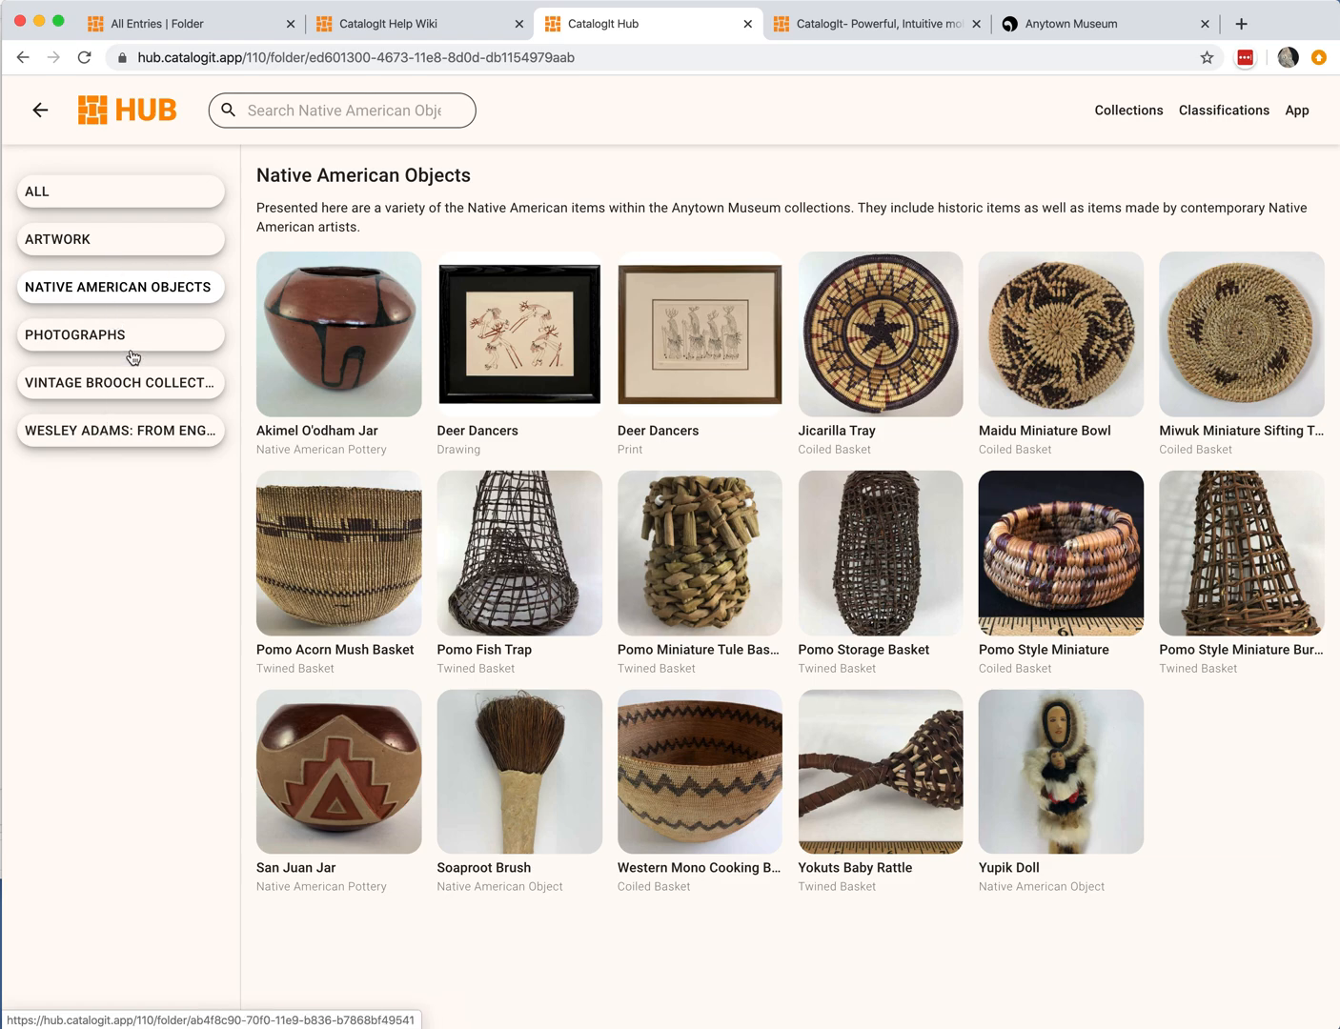
Step: Return to the catalog, open the Furniture folder and publish it
left_click(229, 26)
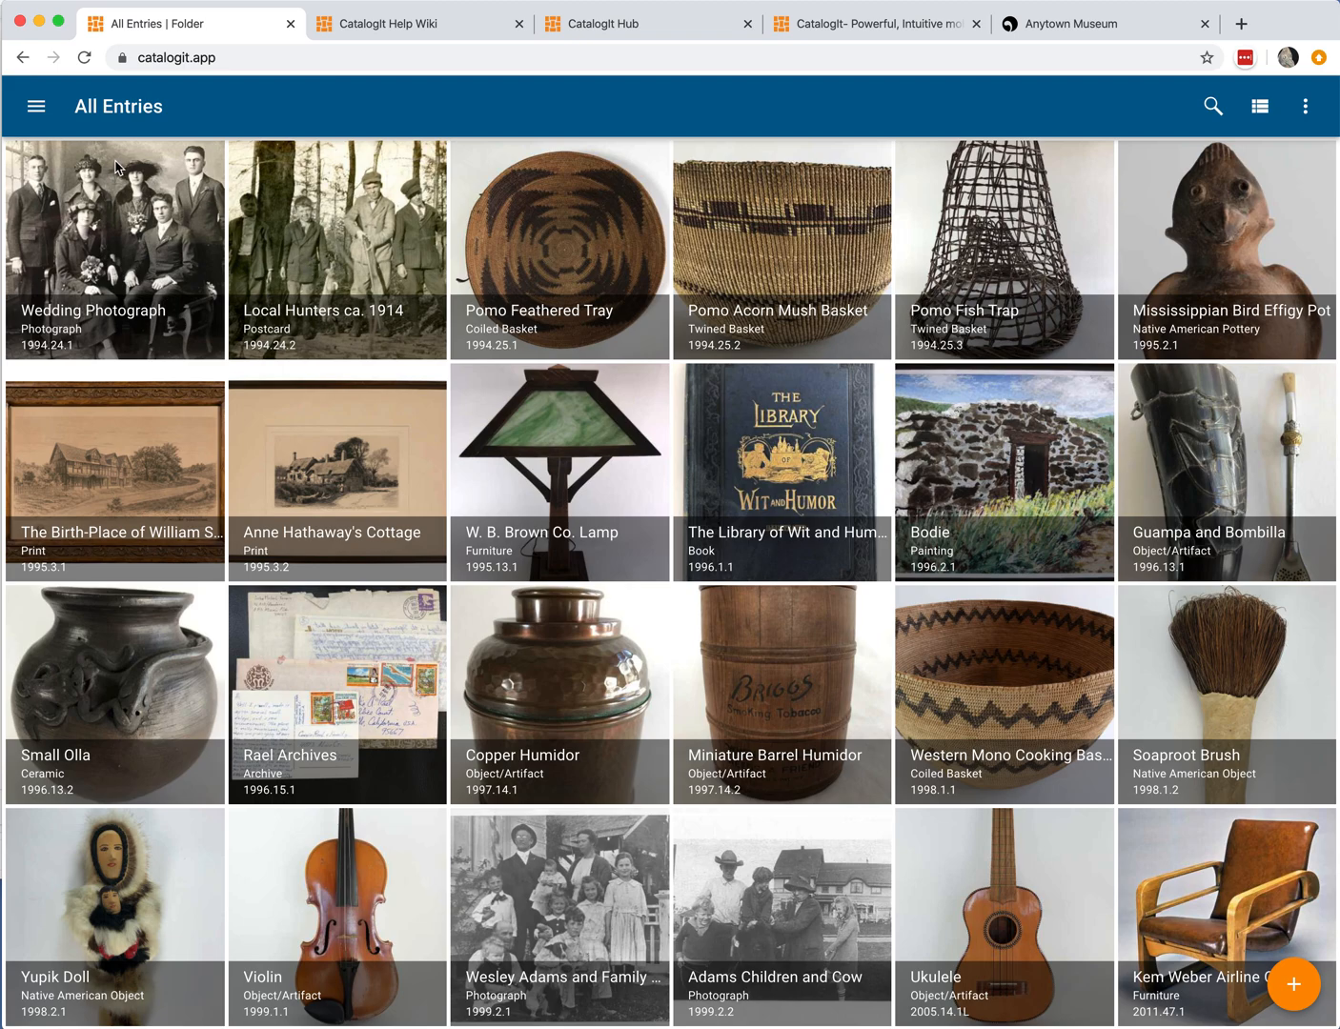
left_click(34, 106)
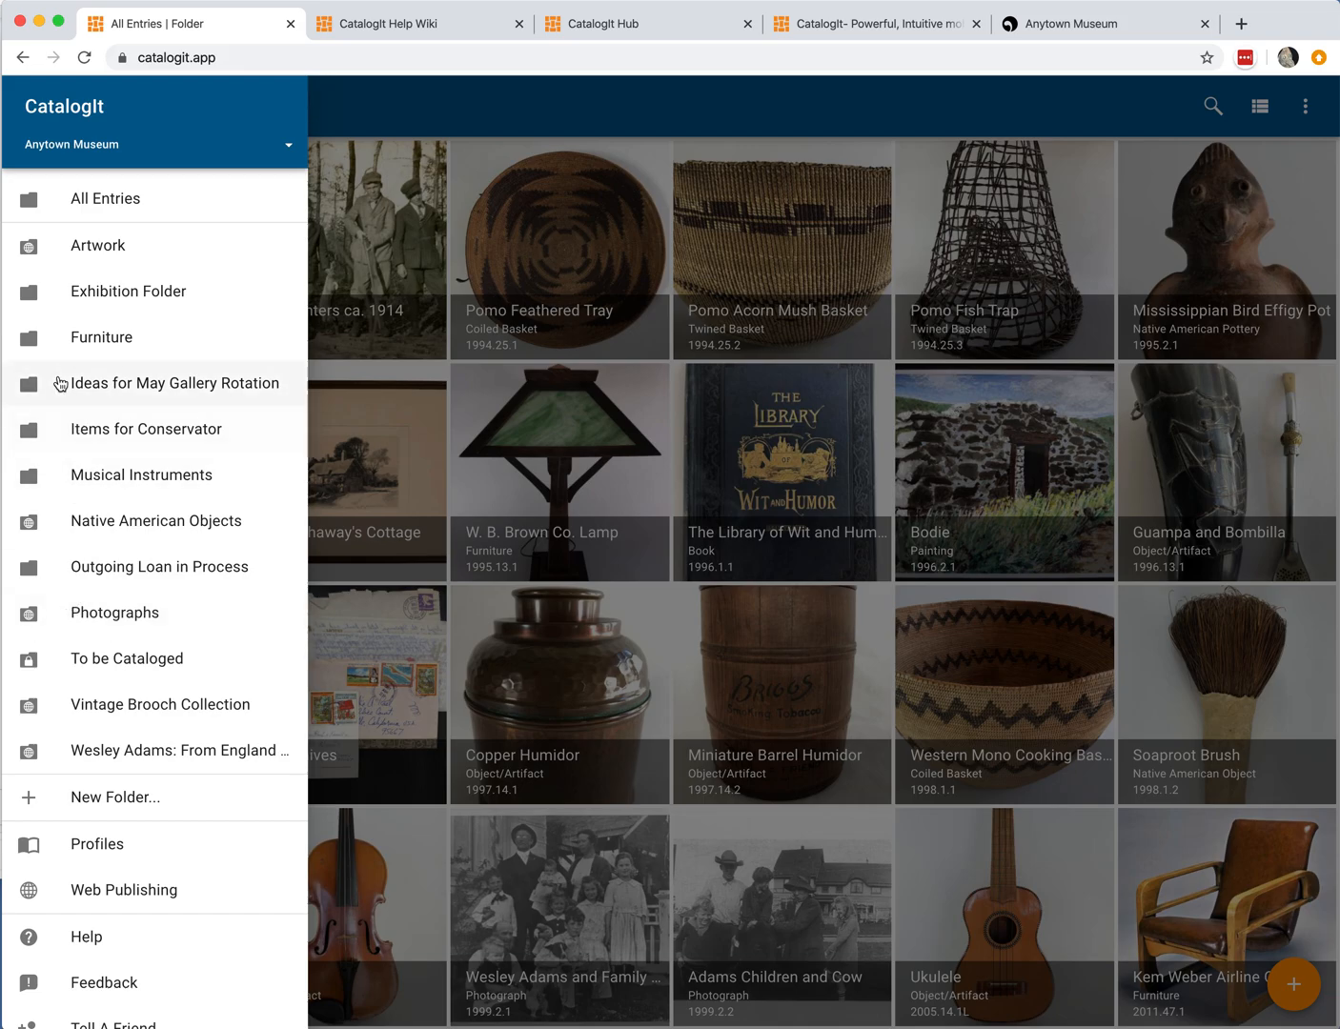
left_click(96, 342)
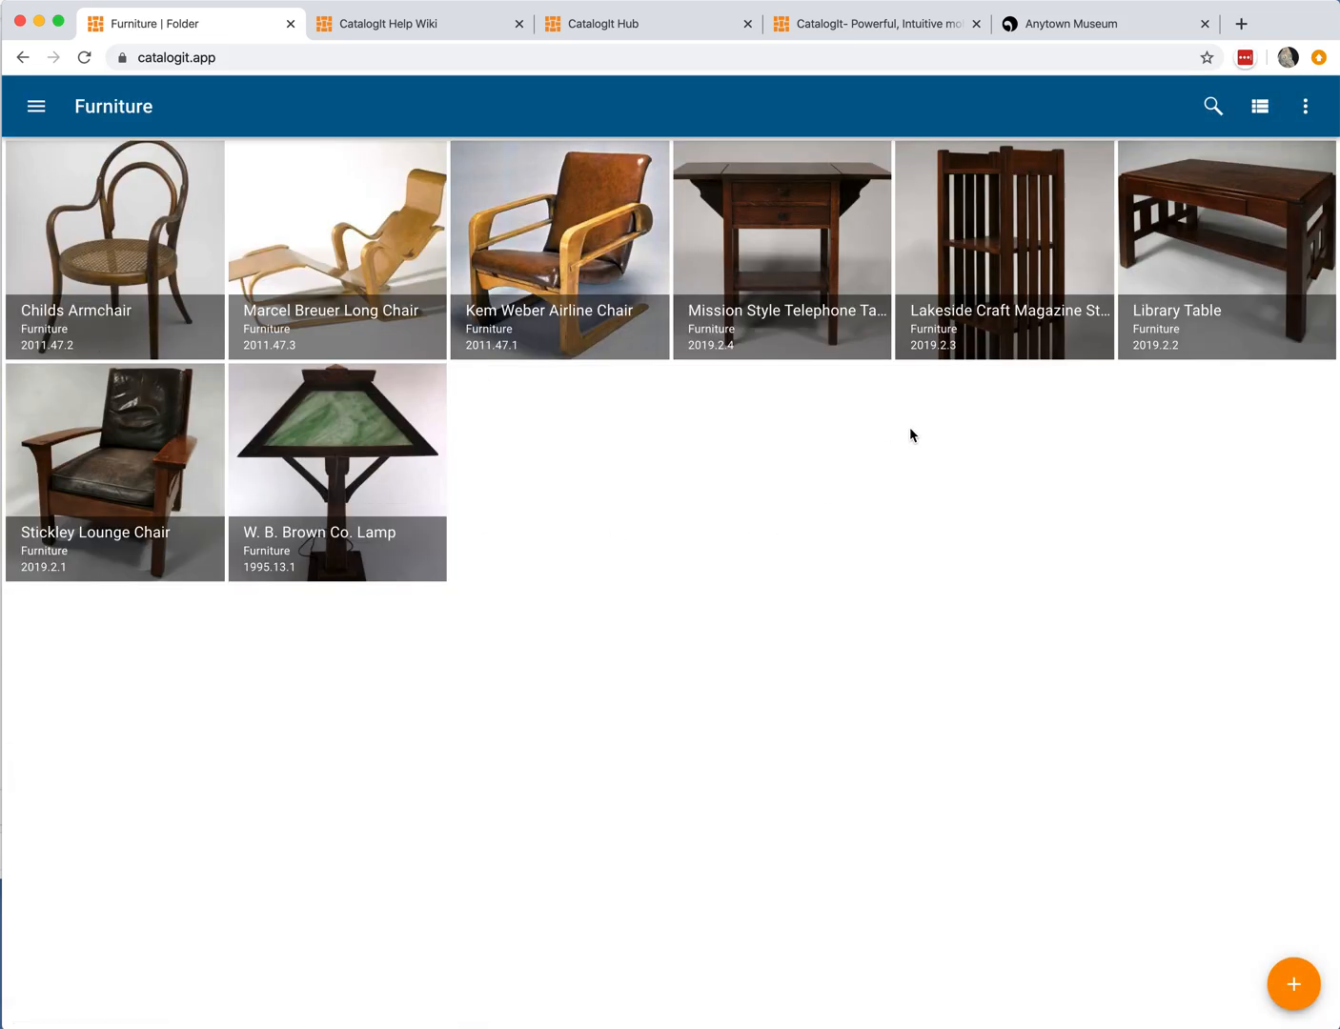
left_click(1307, 109)
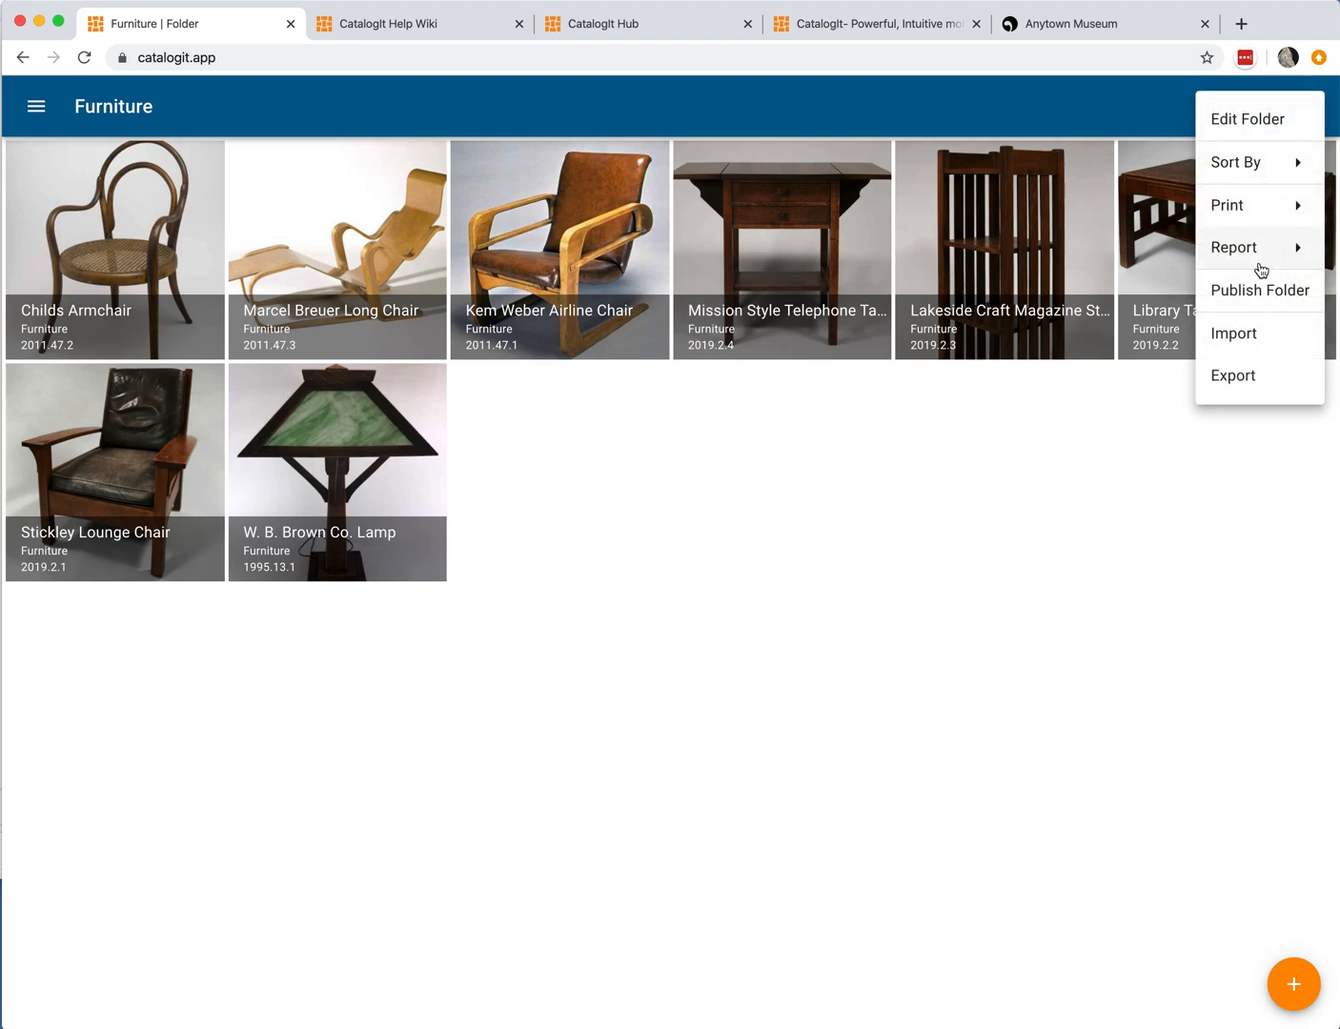
left_click(1080, 406)
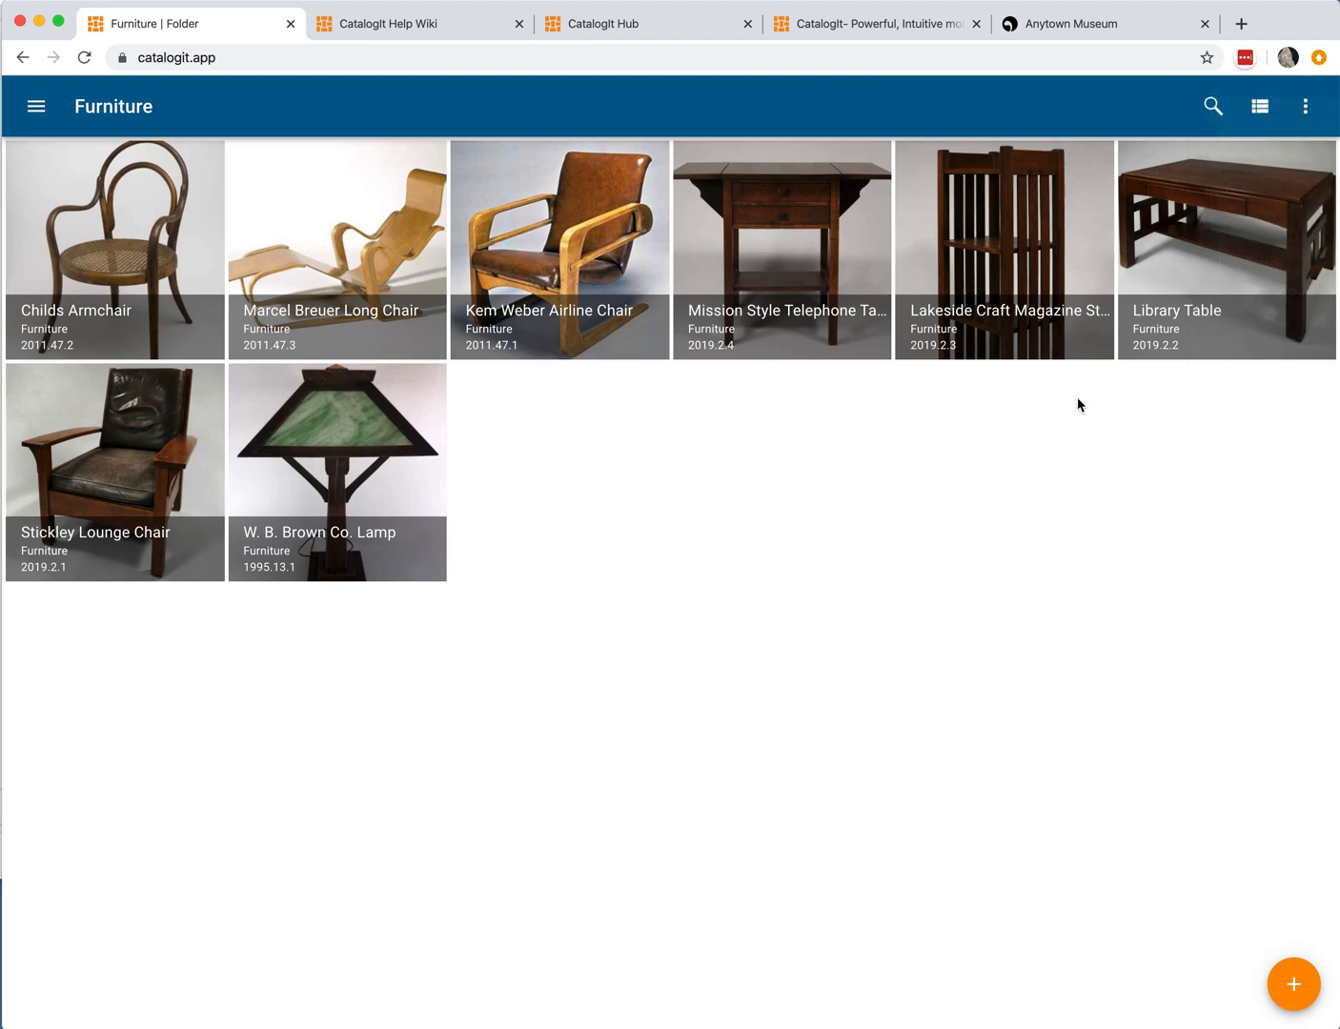
left_click(1305, 106)
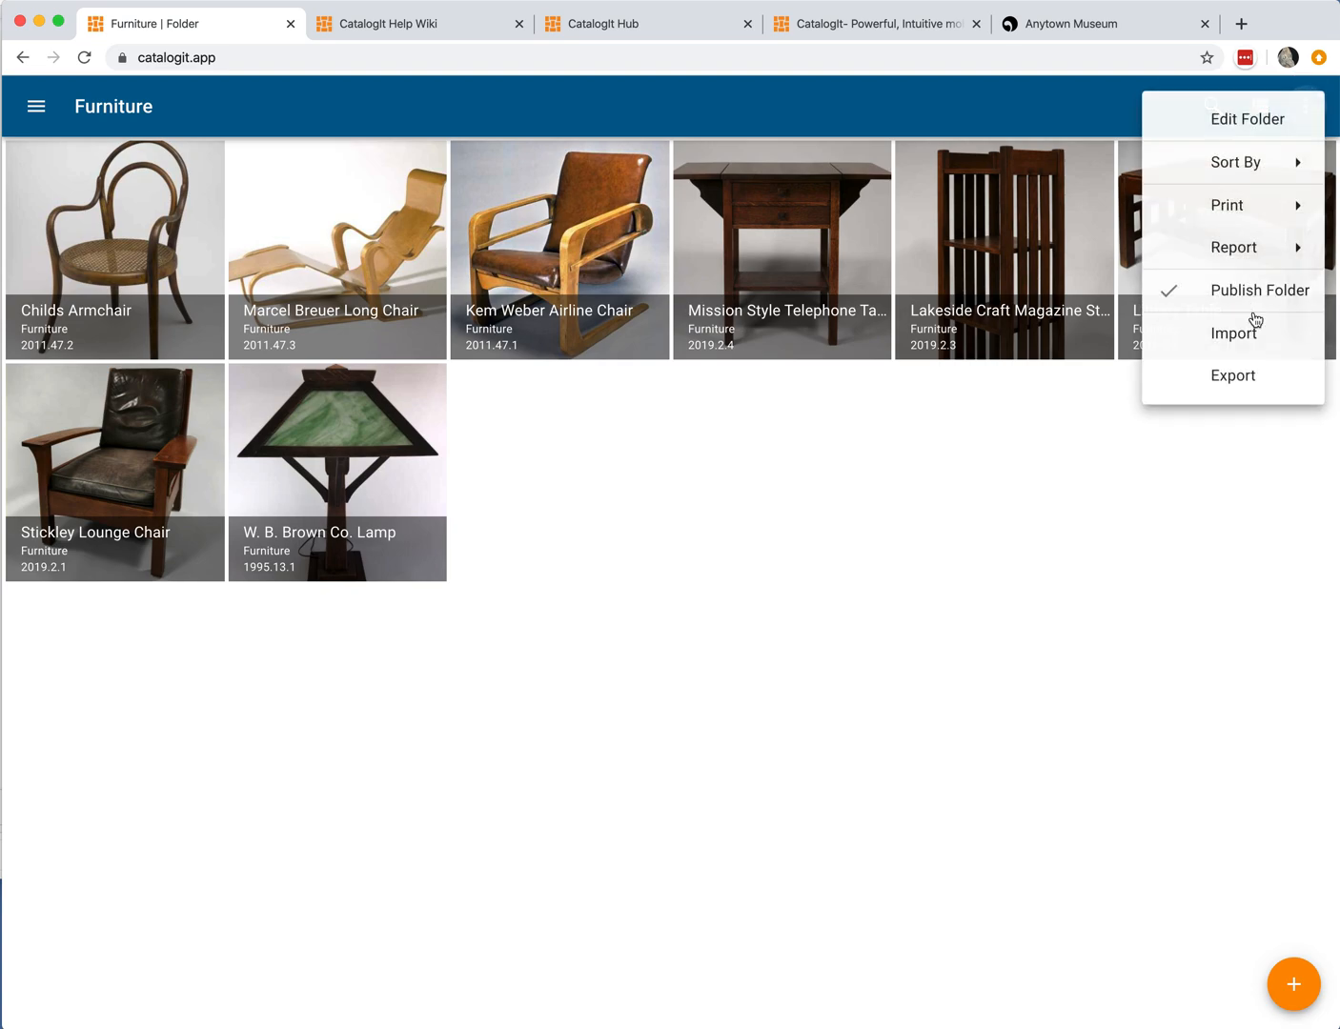
left_click(1049, 400)
Step: Open the published Furniture collection on CatalogIt Hub and view the Lakeside Craft Magazine Stand entry
left_click(631, 20)
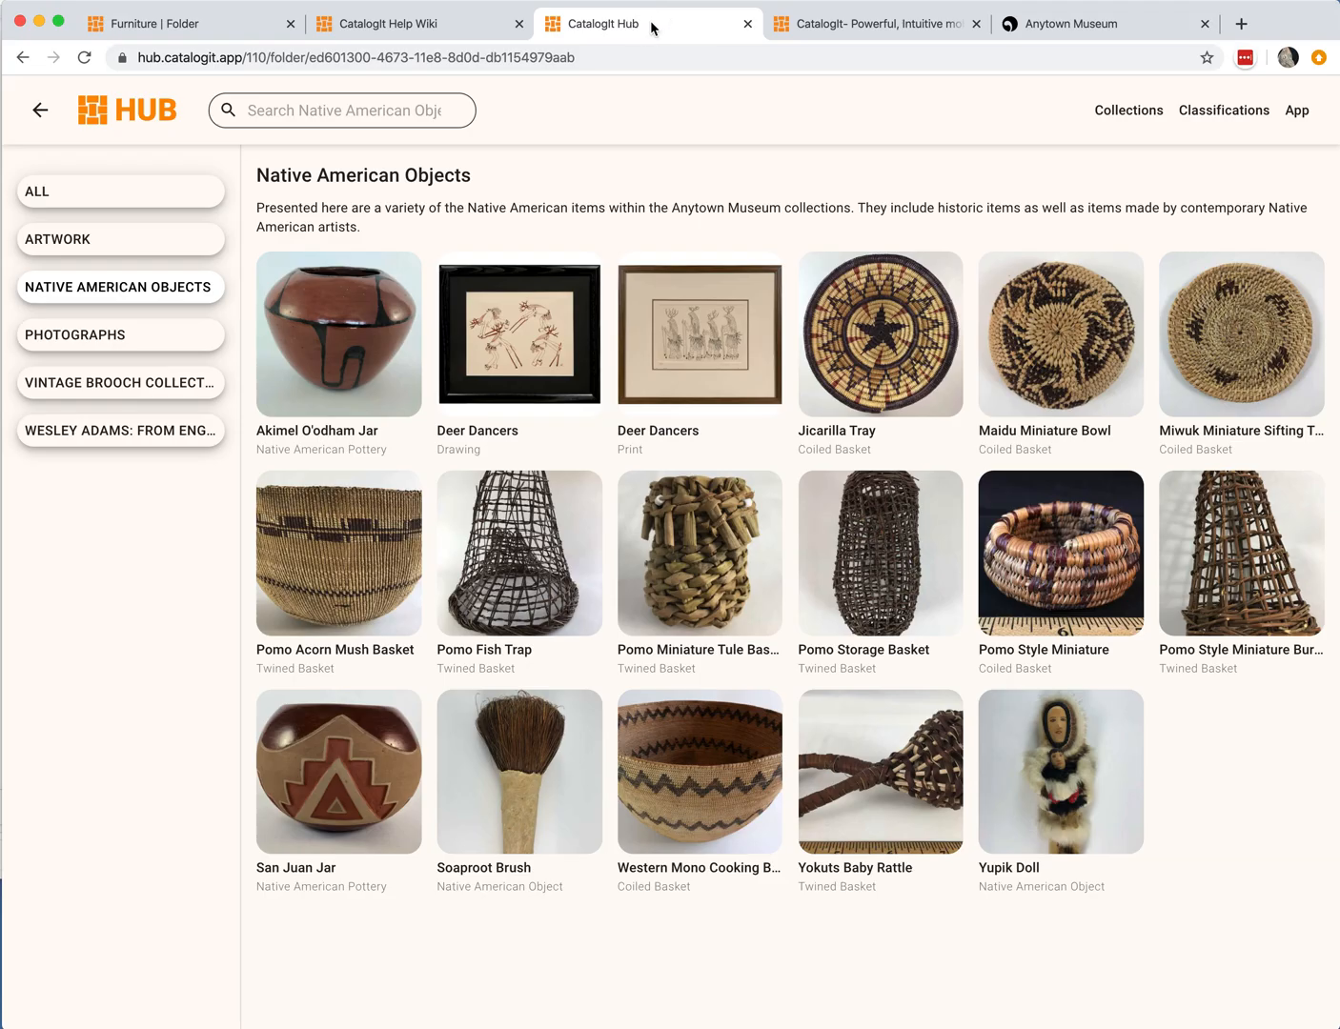
left_click(85, 58)
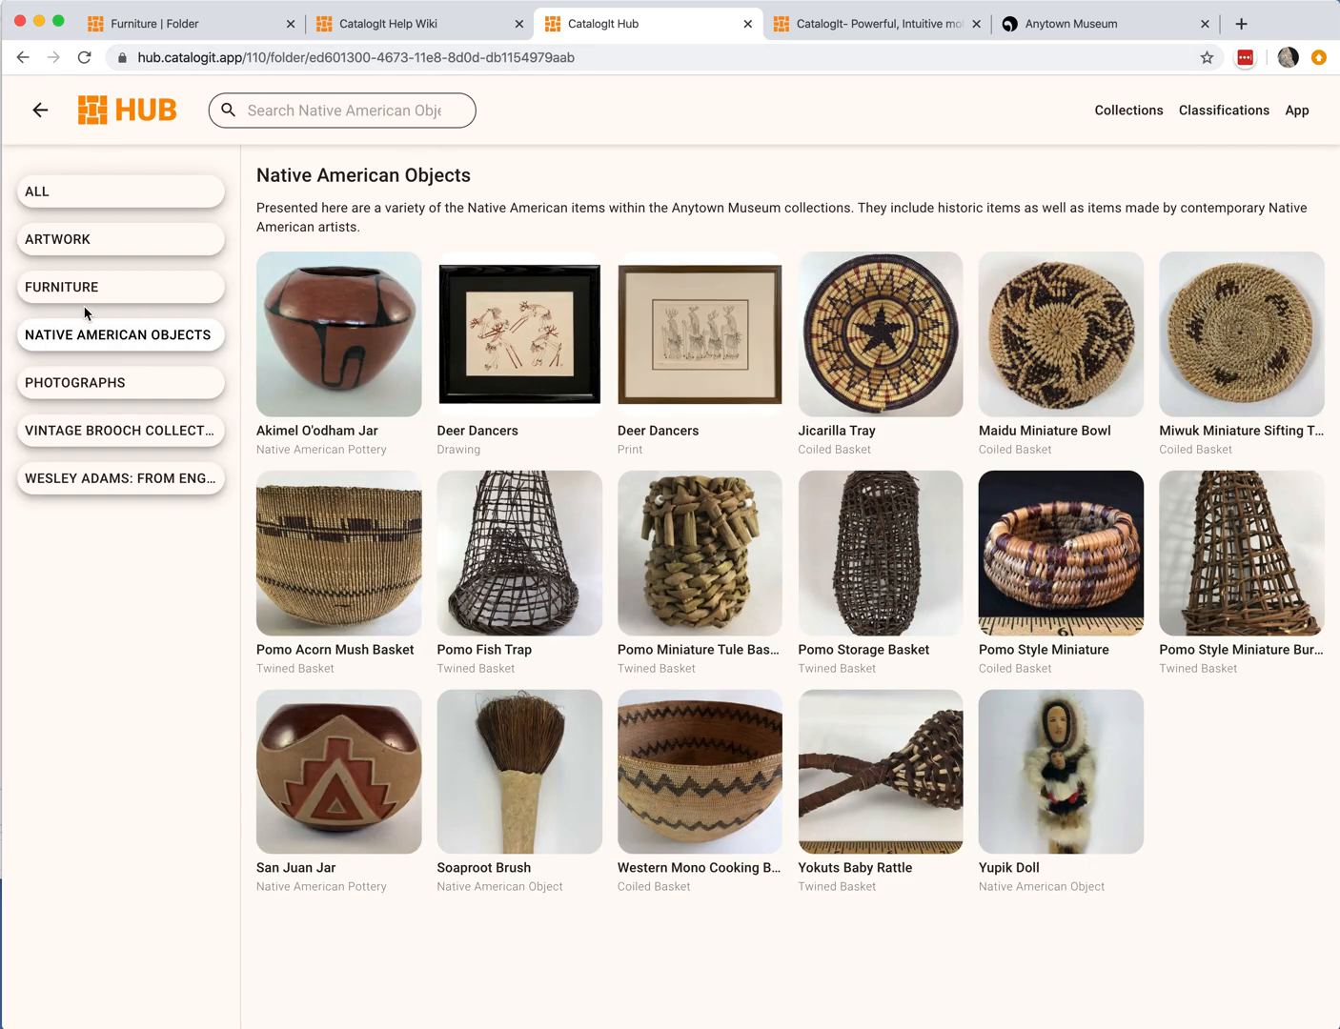
left_click(106, 291)
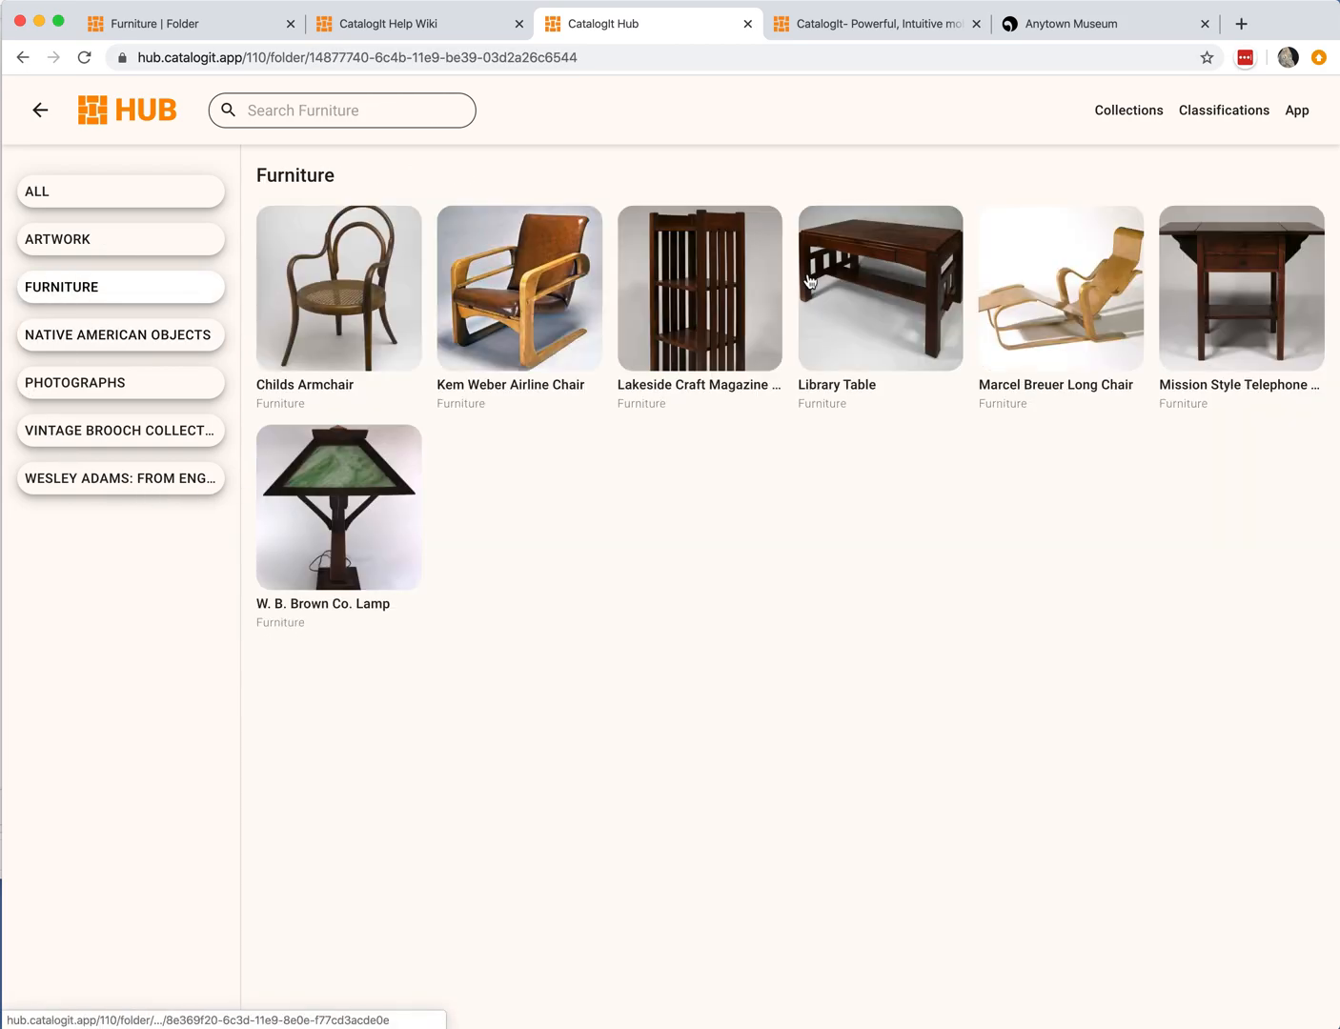
left_click(694, 330)
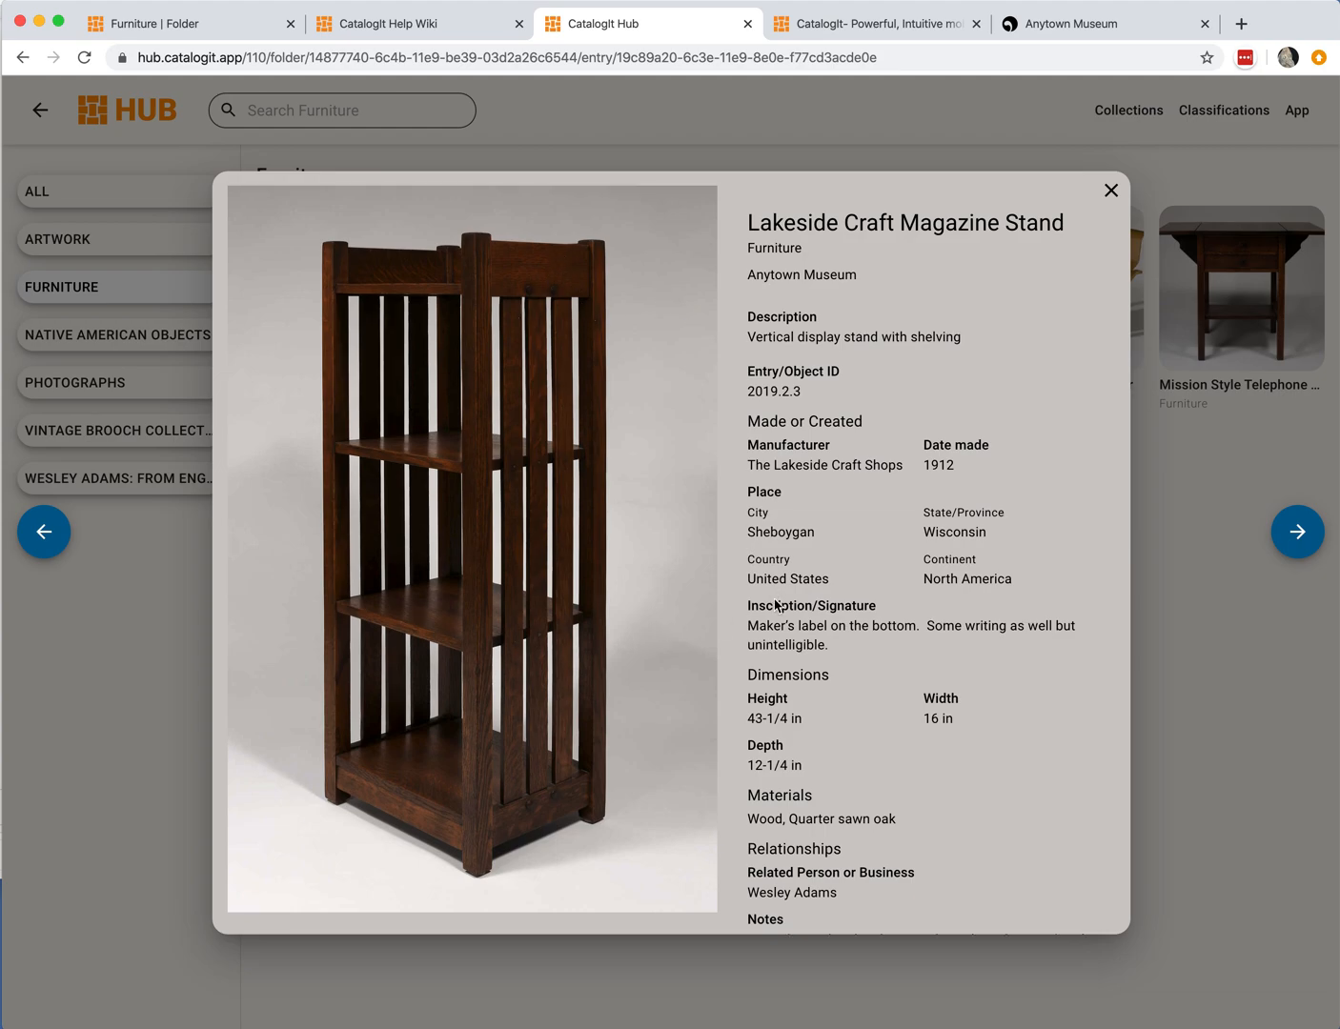
scroll(774, 604, "down", 2)
scroll(812, 522, "up", 2)
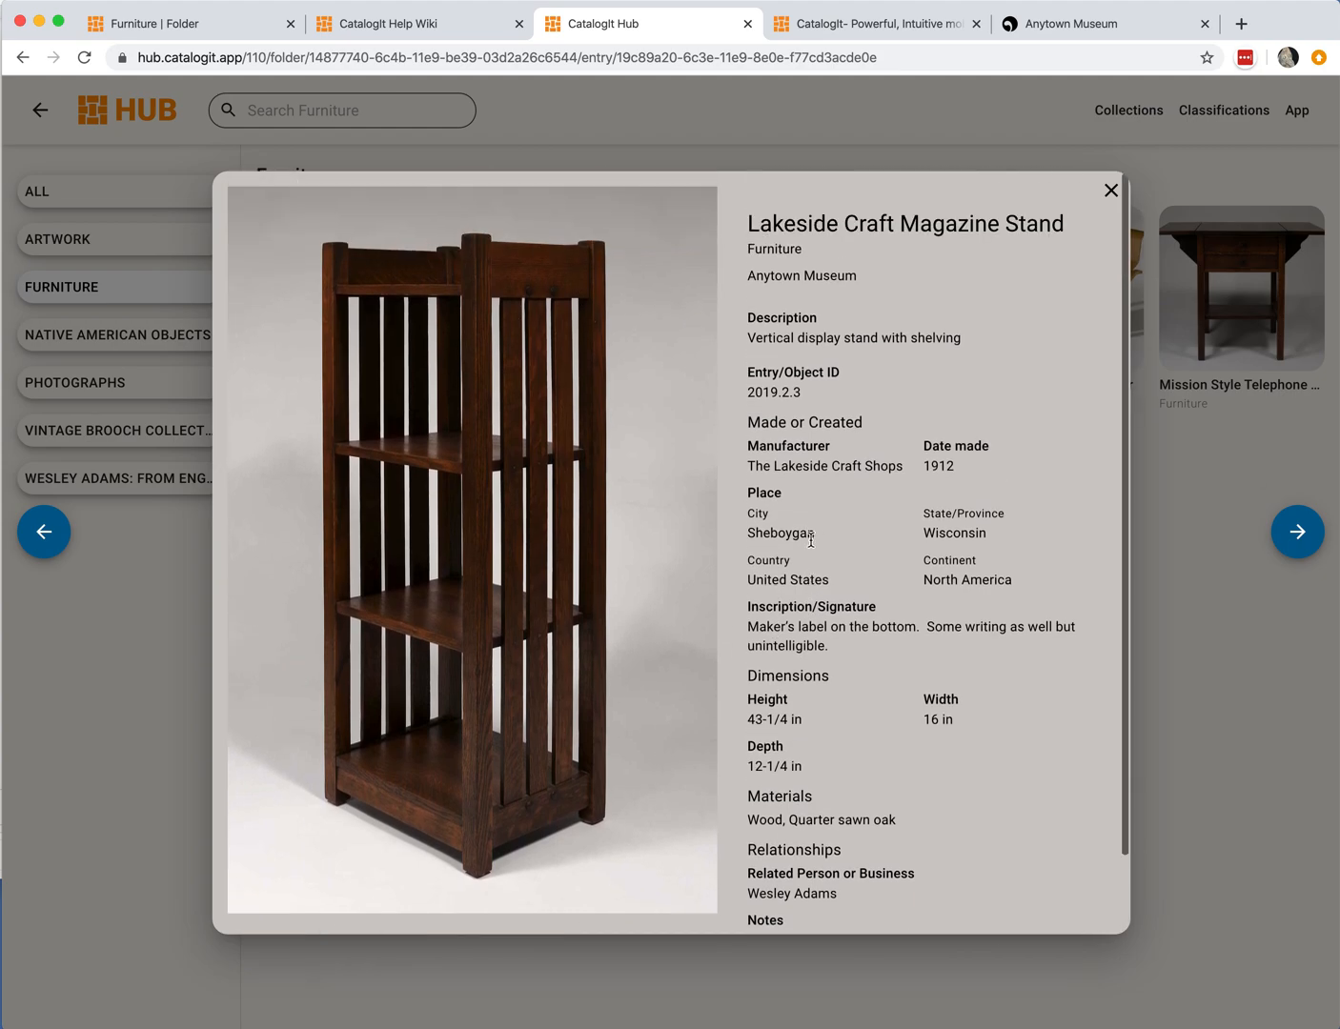
left_click(1112, 191)
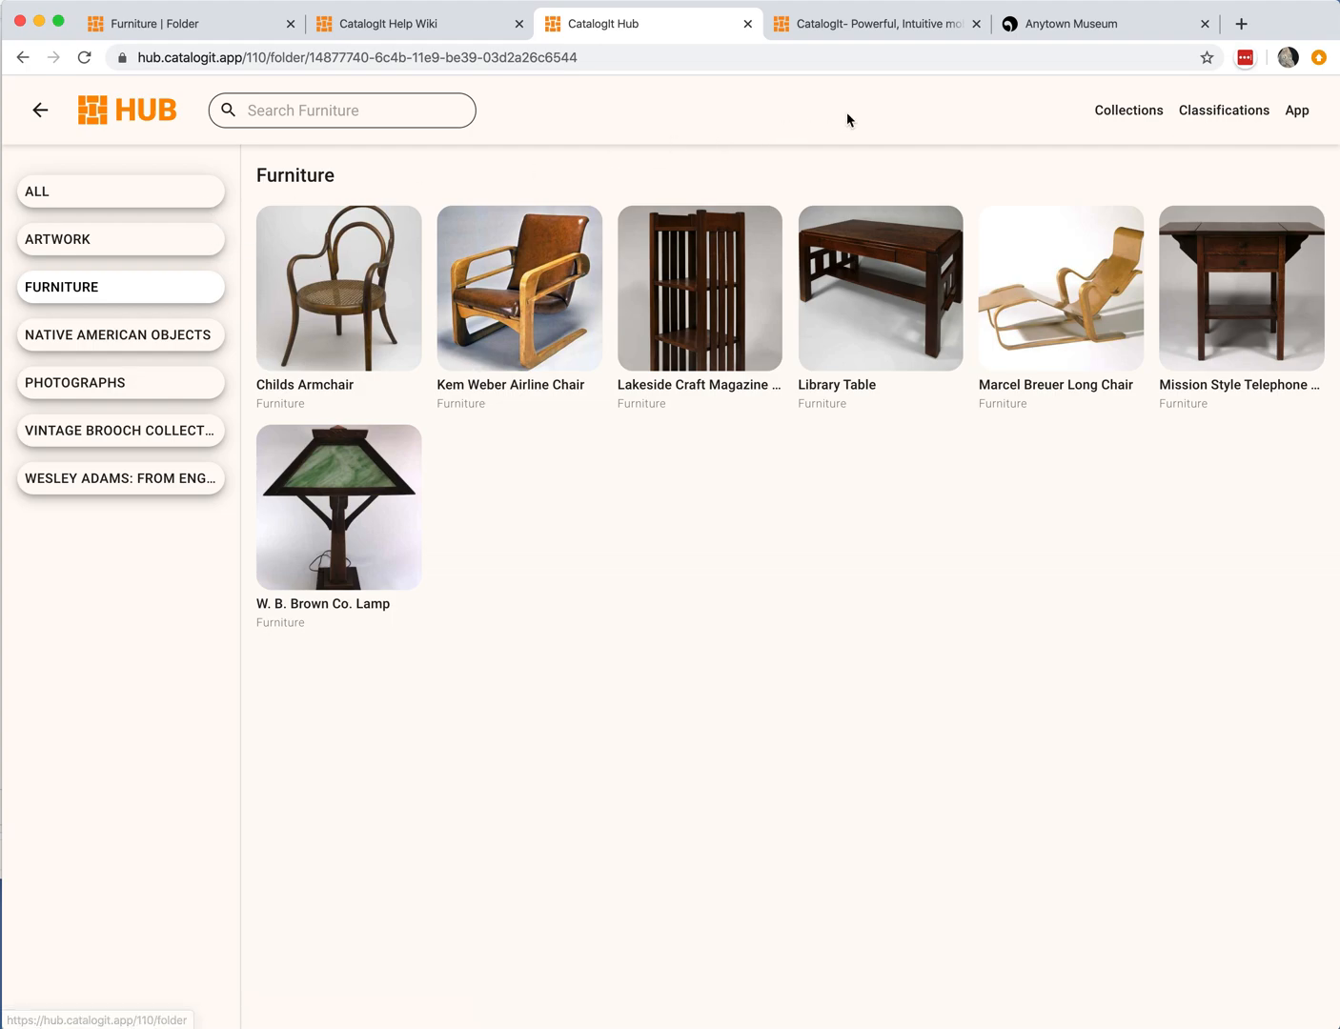
Step: Switch to the Anytown Museum website and open its Online Catalog page
left_click(1138, 29)
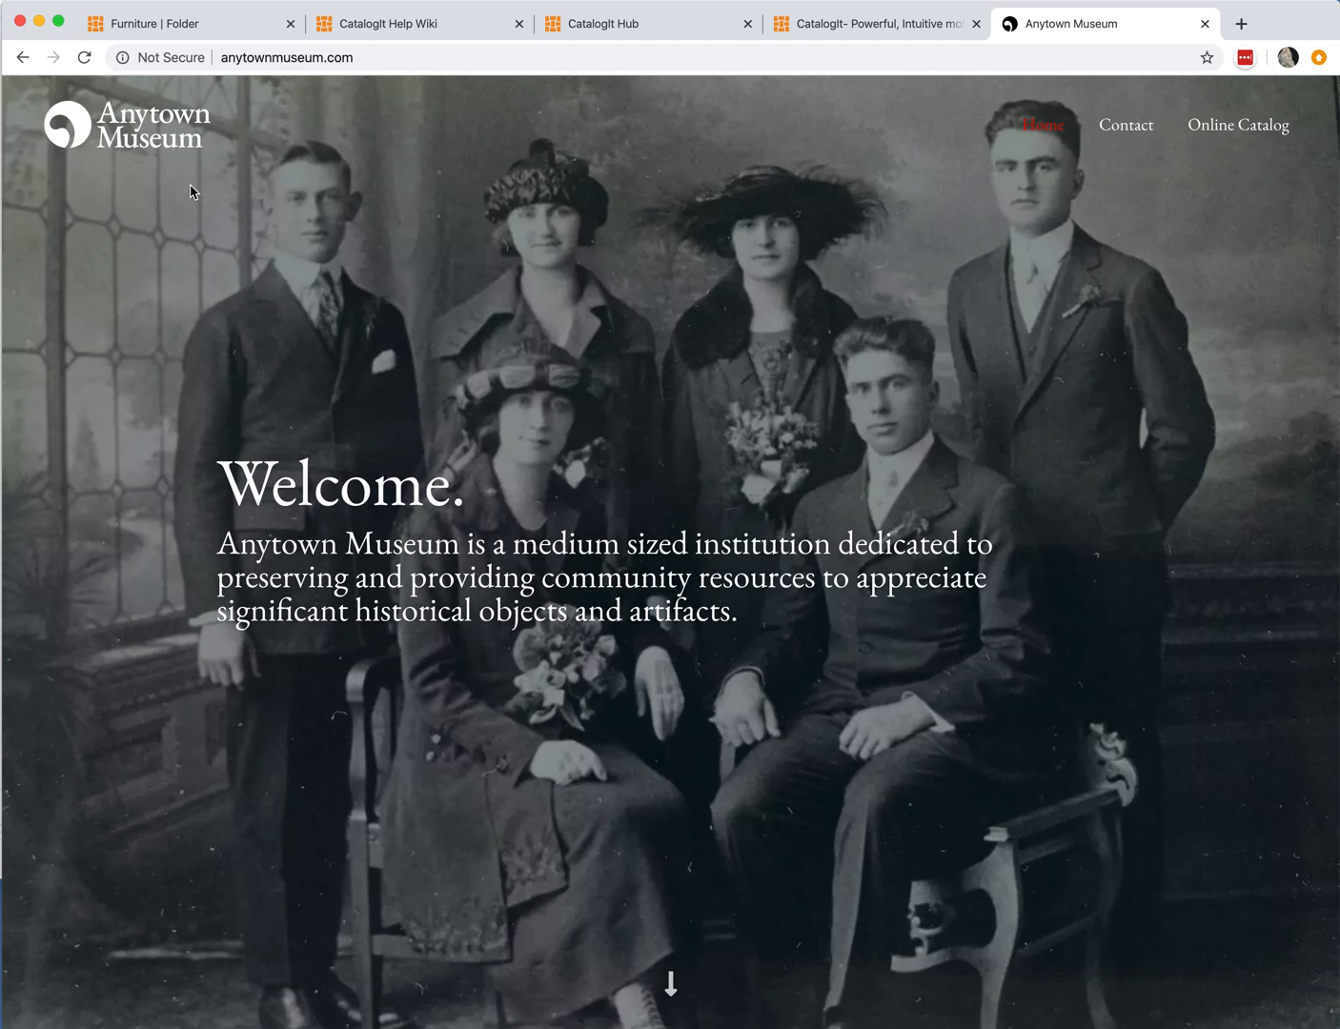
scroll(553, 458, "down", 2)
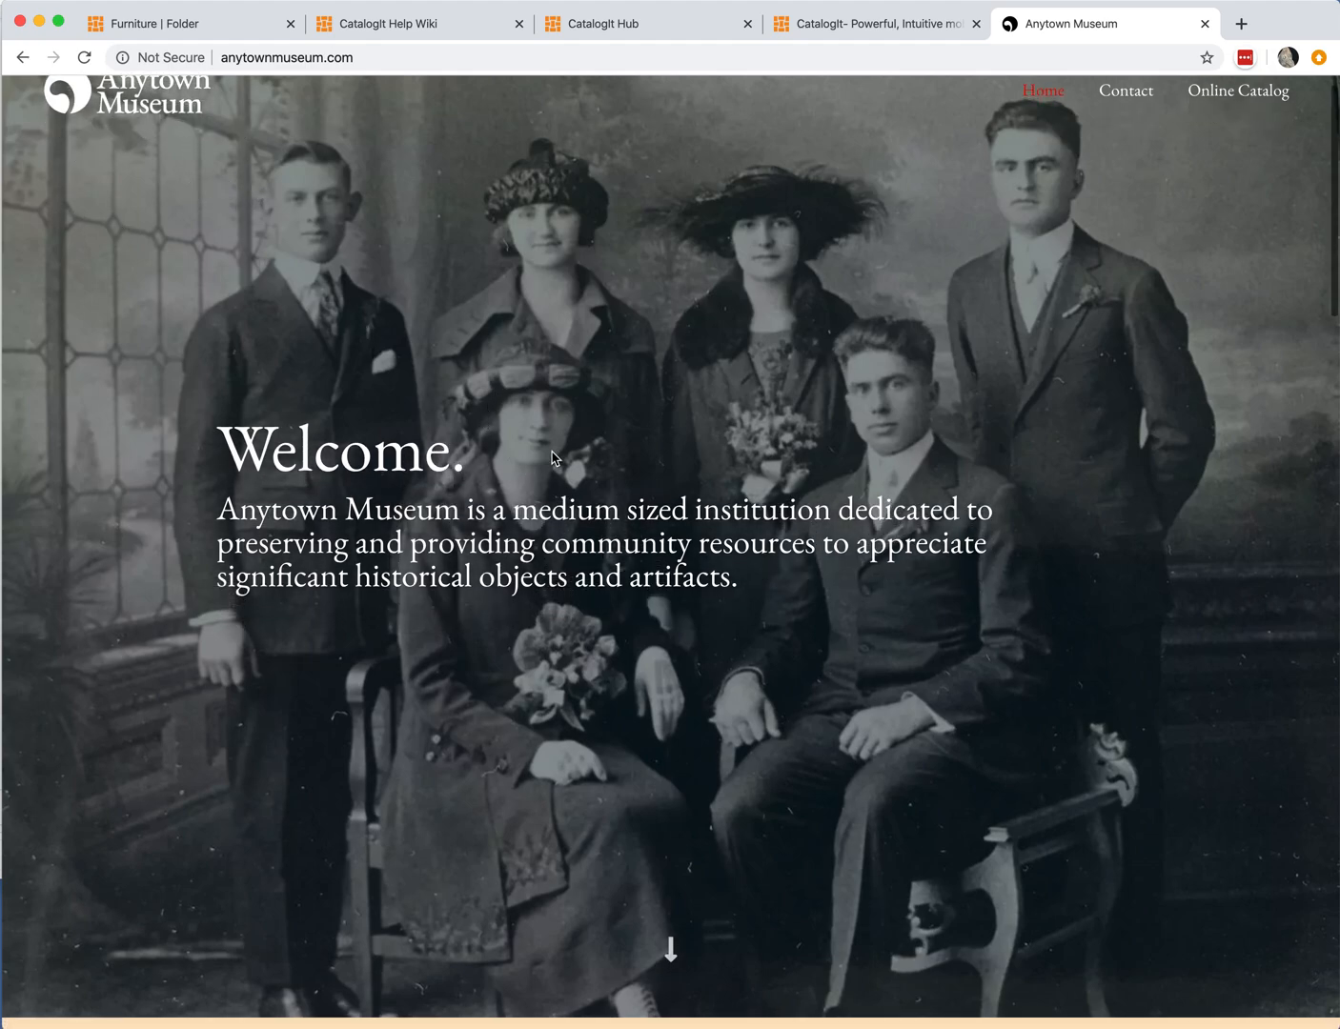
scroll(551, 458, "up", 2)
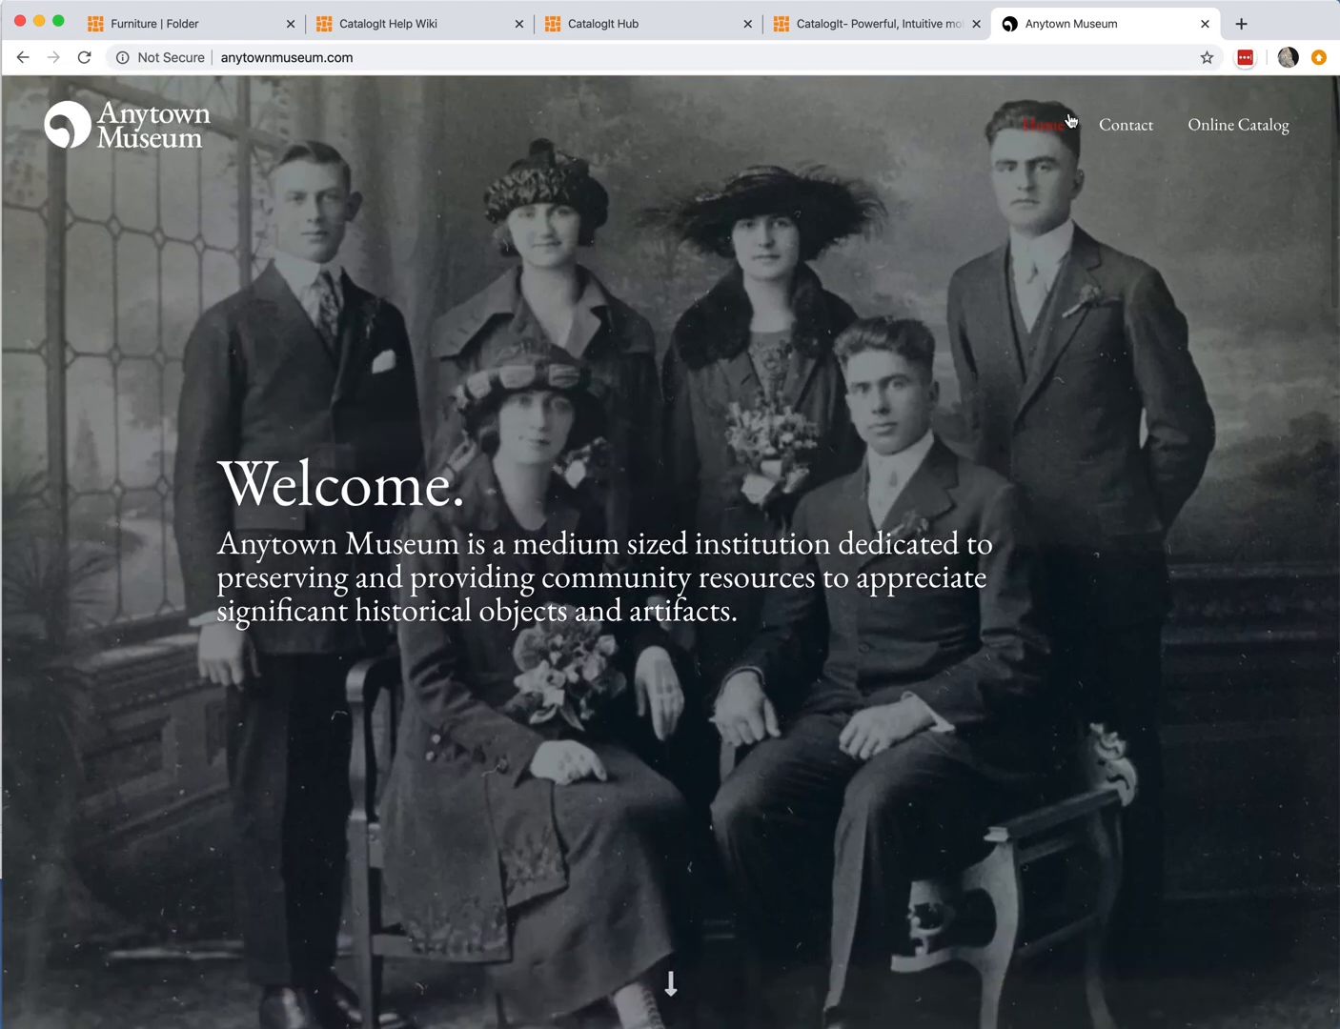
left_click(1233, 124)
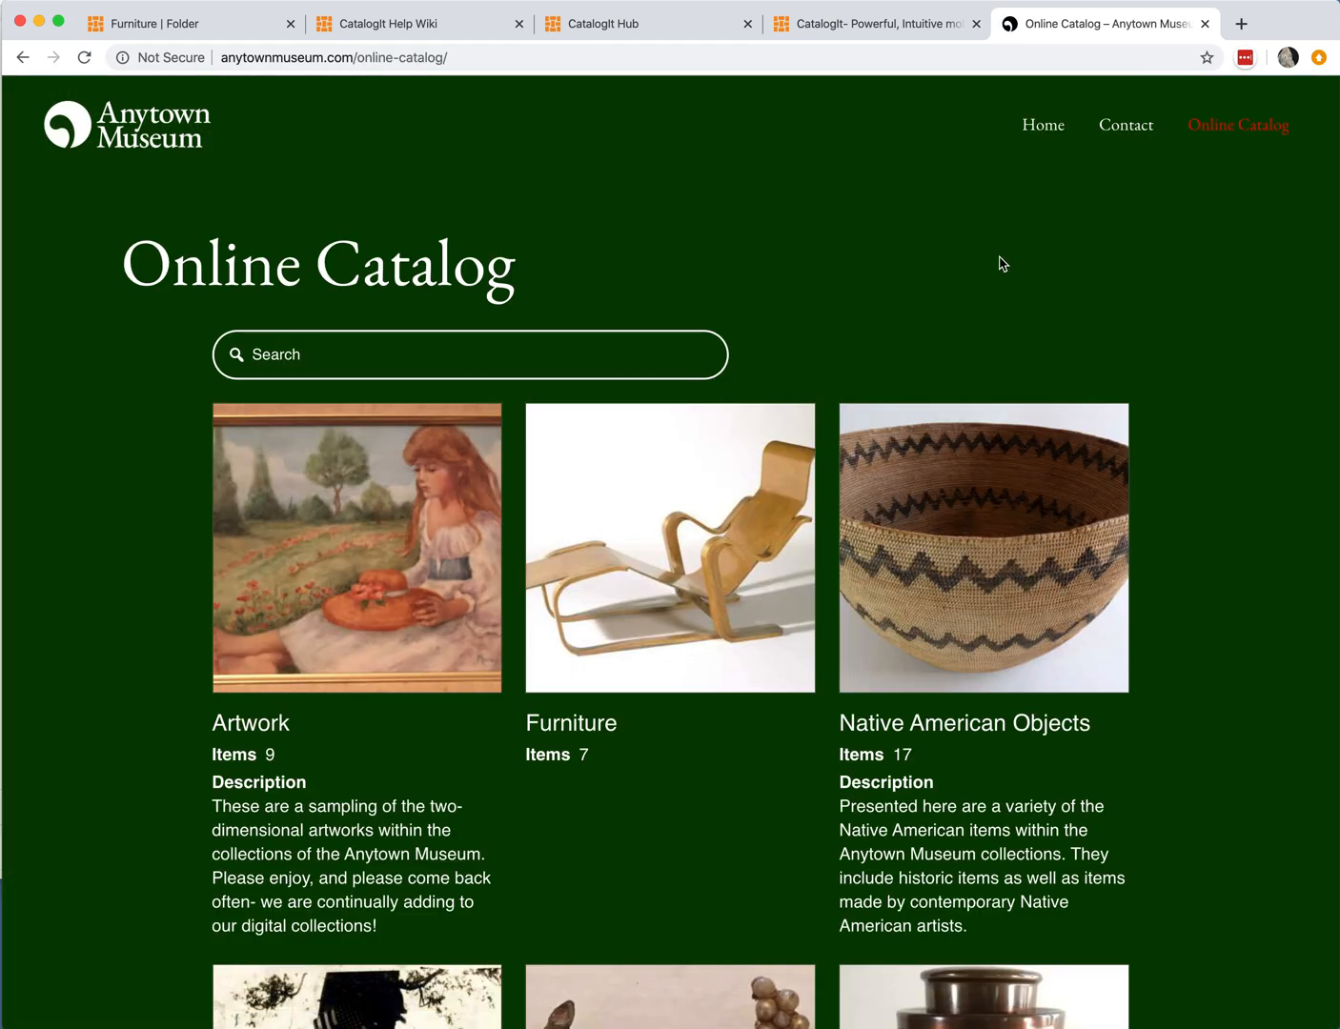
Step: Open the Artwork collection, view the Anne Hathaway's Cottage entry, and go back to the collection
scroll(1066, 315, "down", 5)
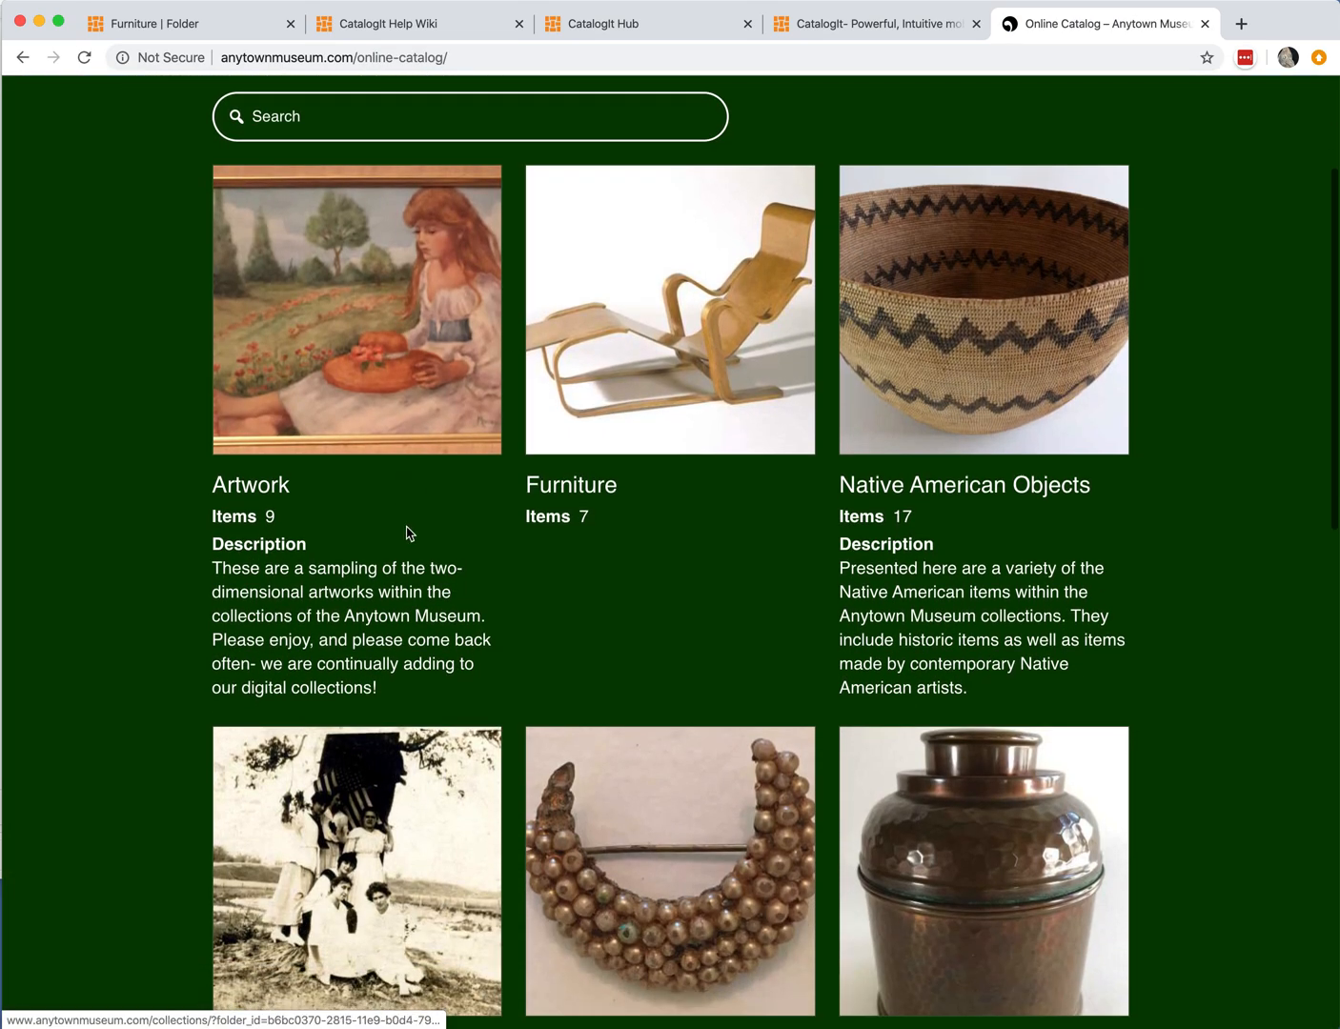
scroll(645, 487, "down", 5)
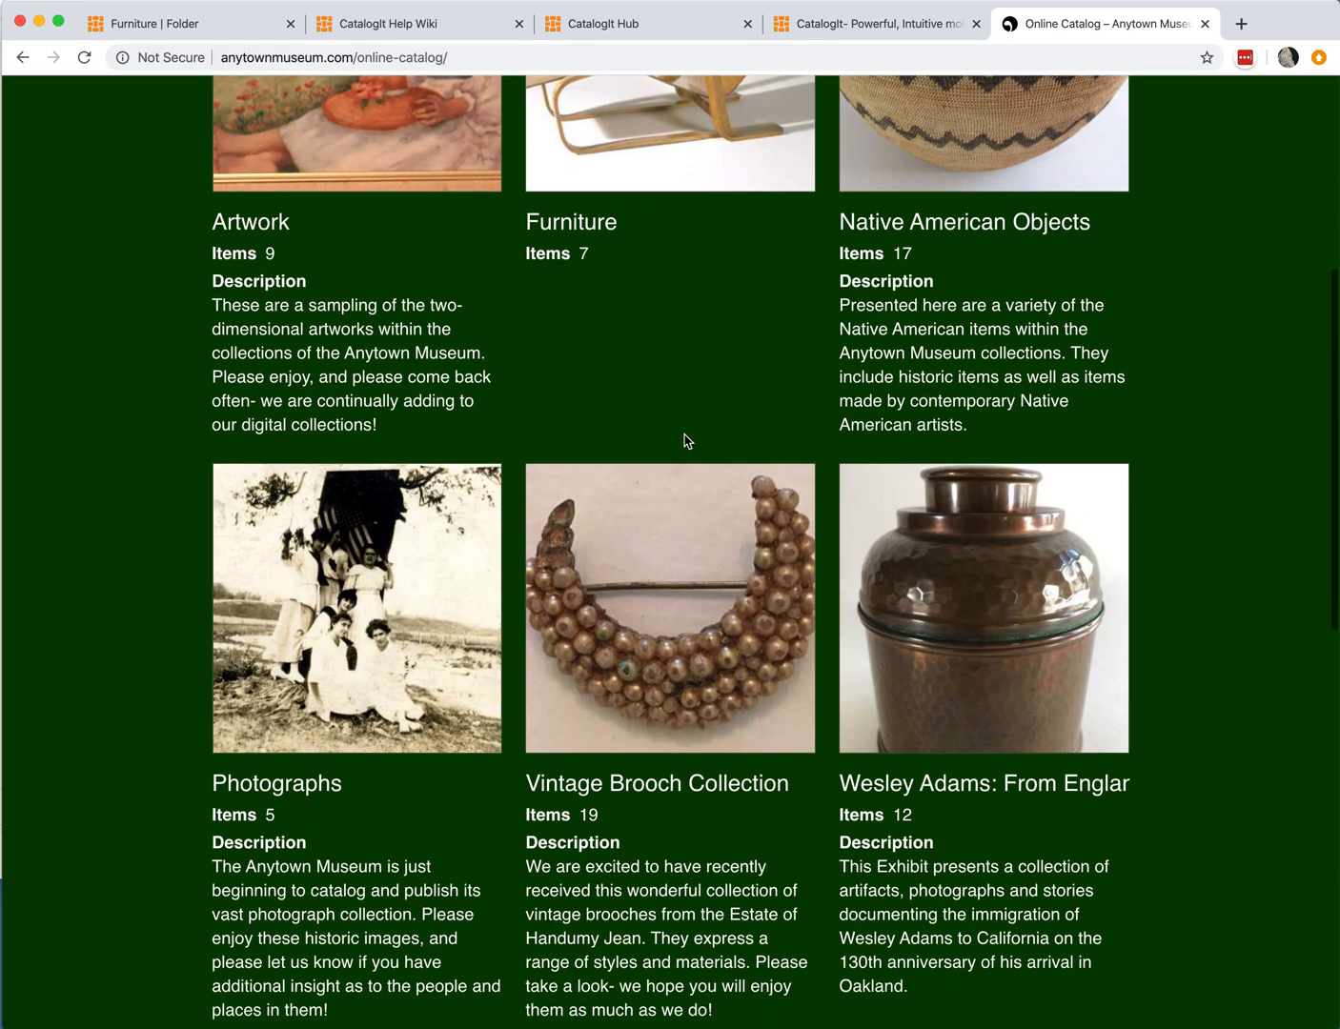
scroll(686, 442, "up", 6)
left_click(388, 378)
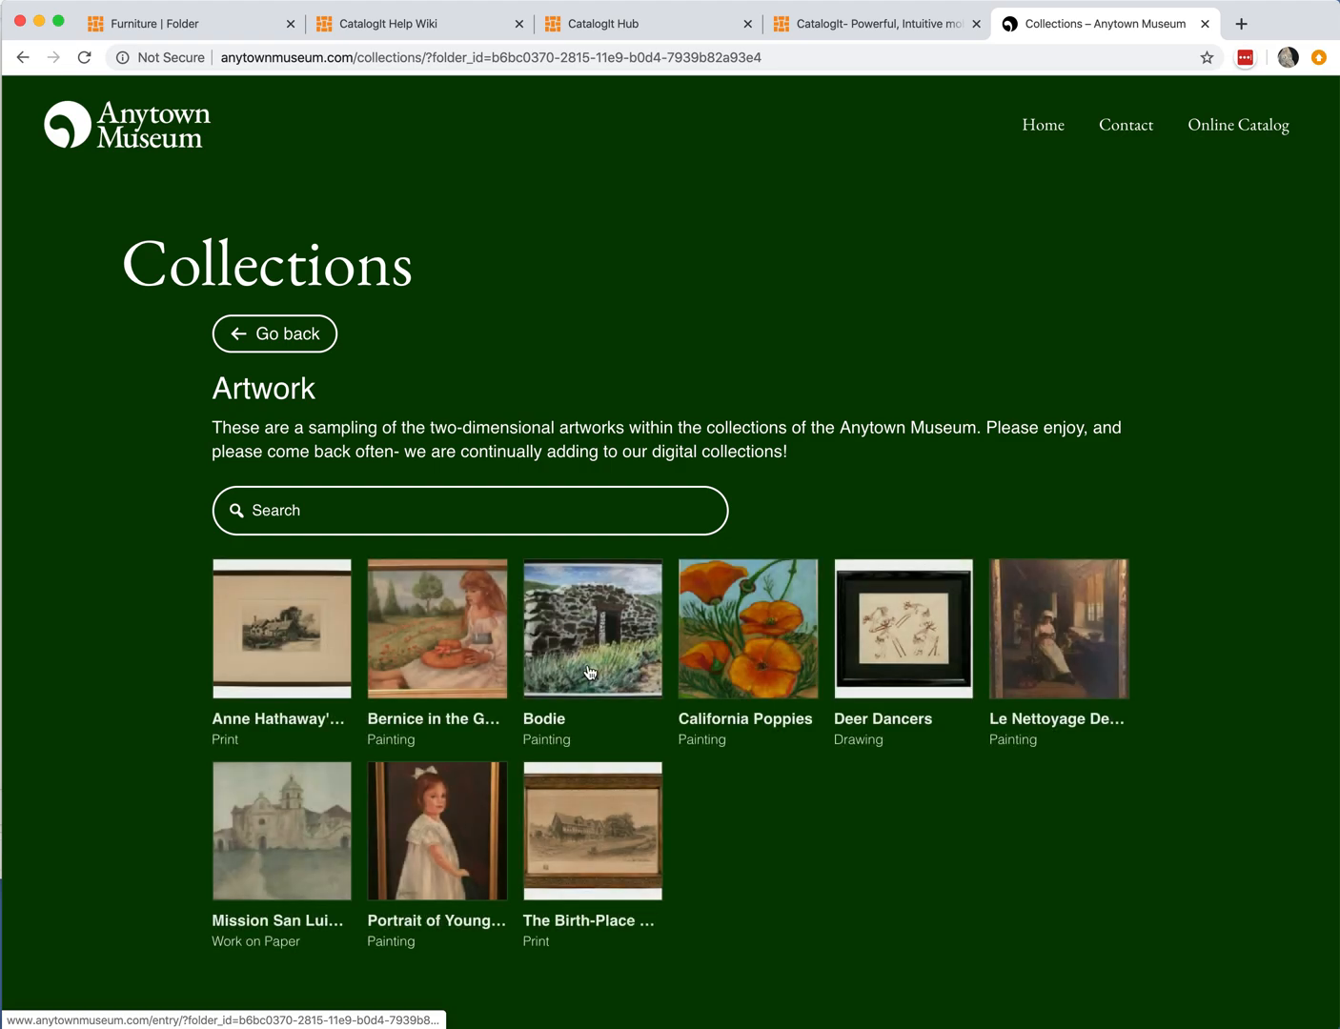
left_click(246, 637)
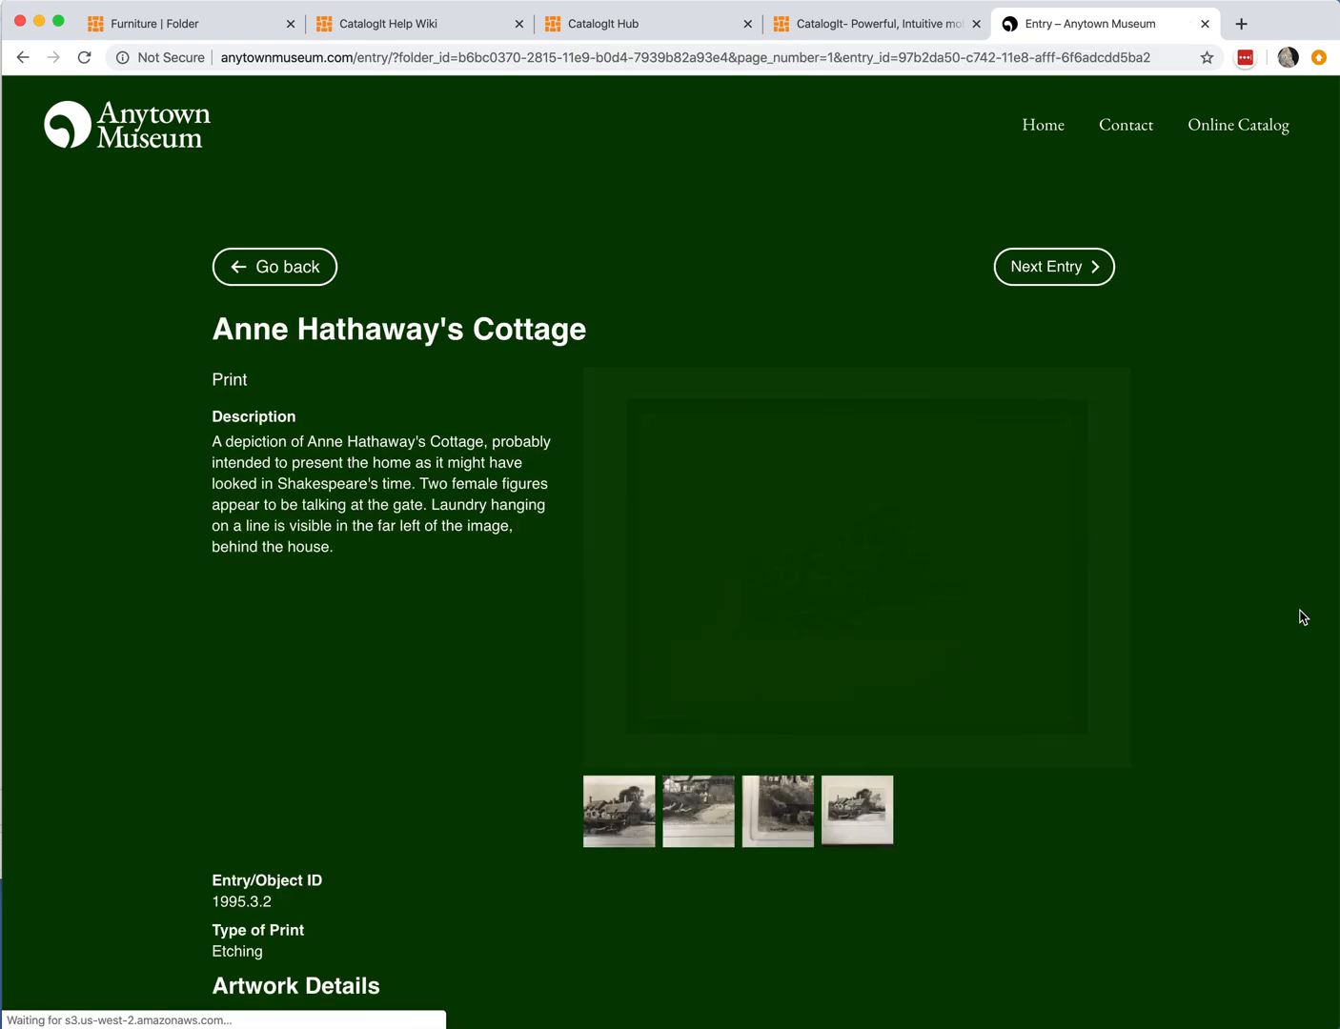
scroll(1288, 639, "down", 5)
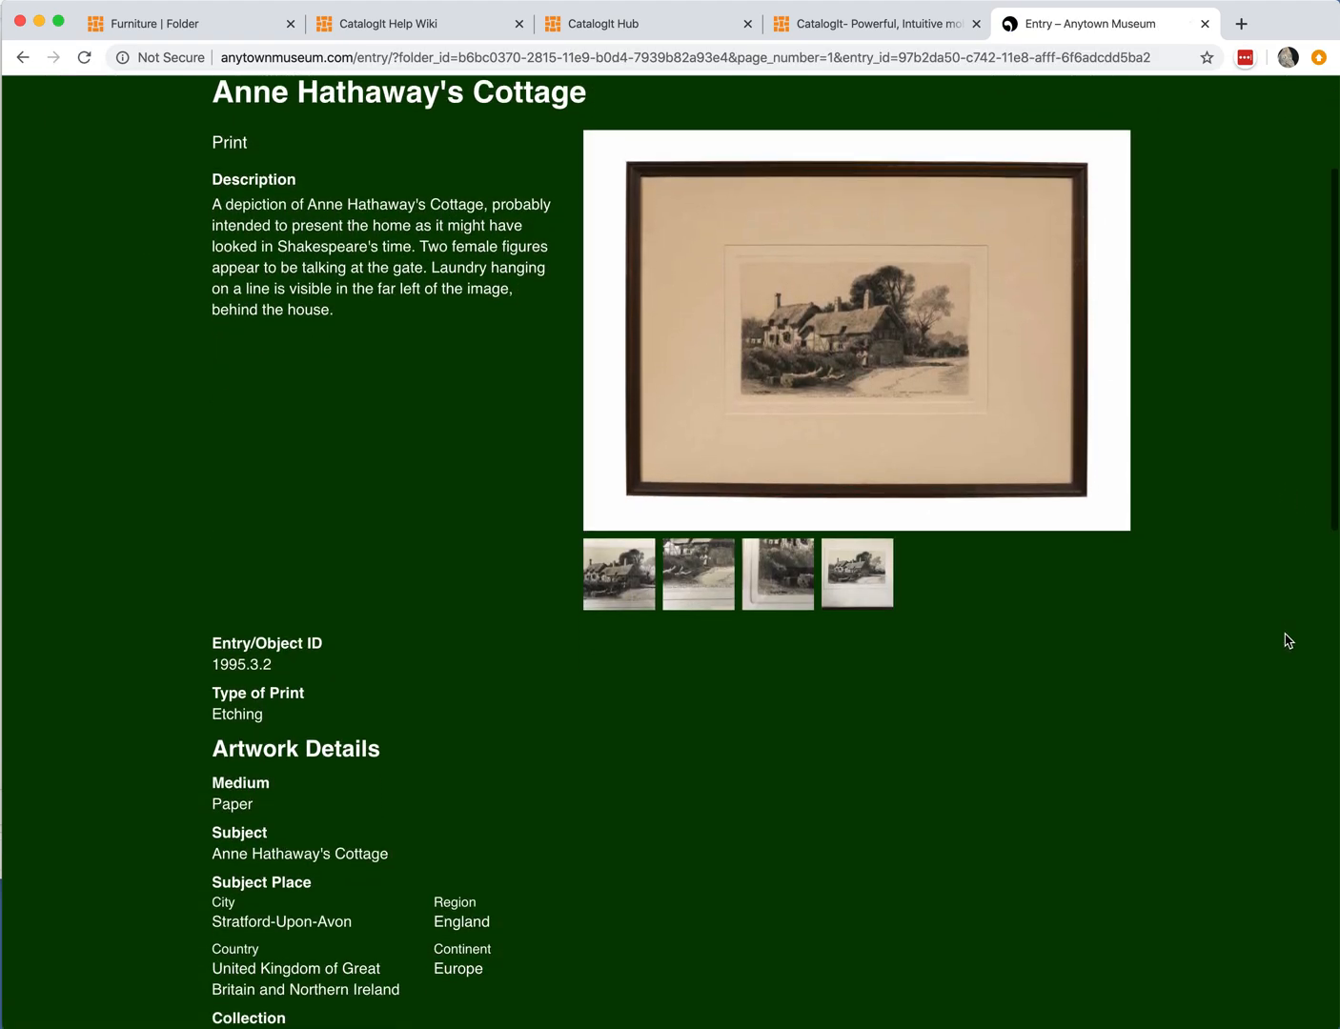
scroll(1286, 639, "up", 5)
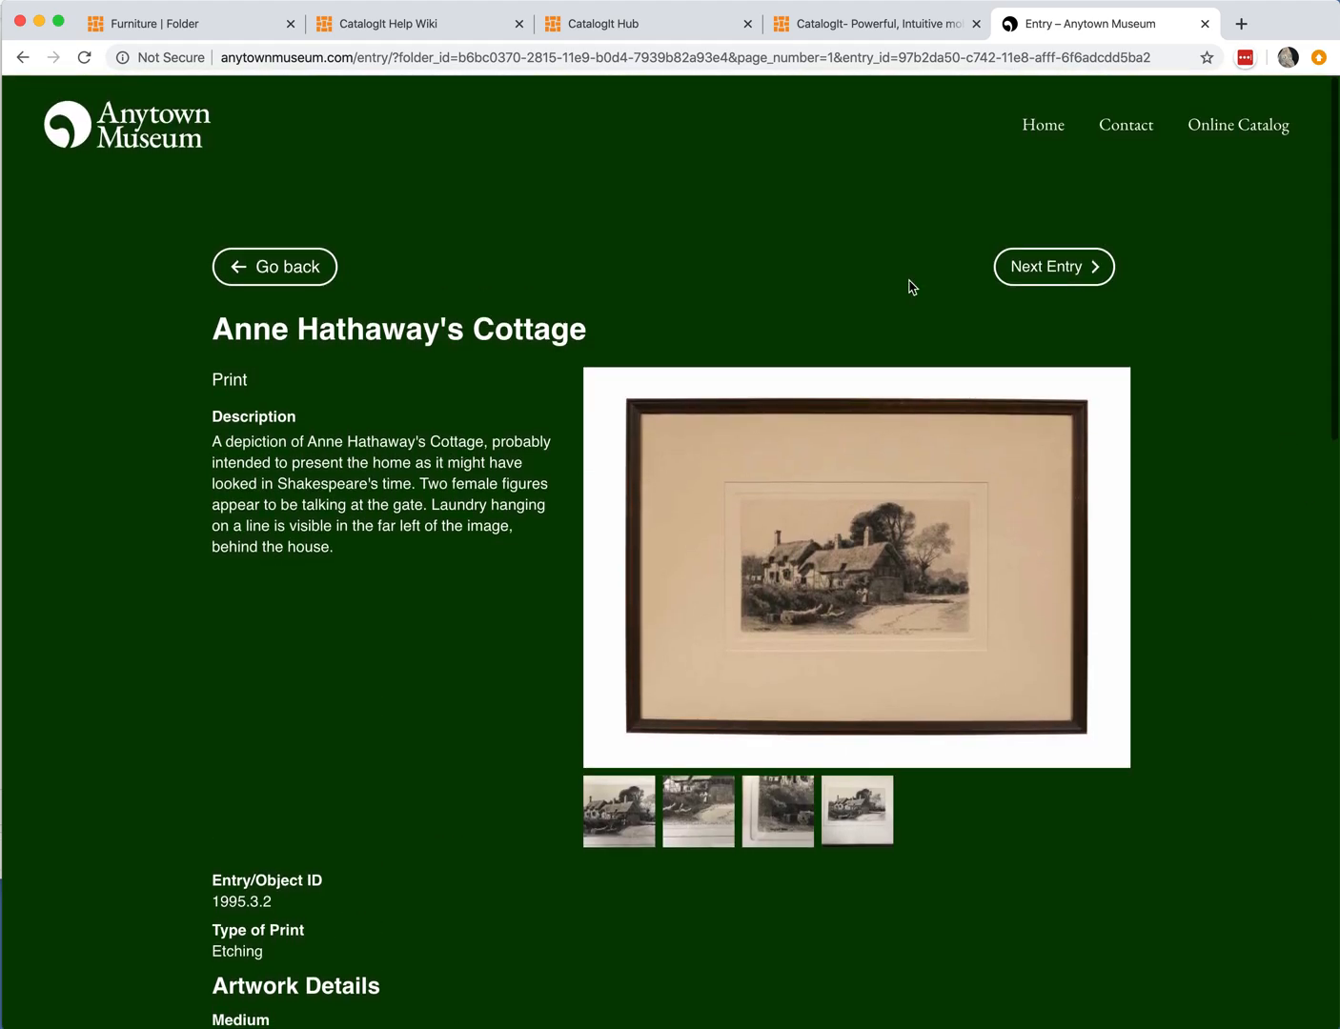
left_click(284, 266)
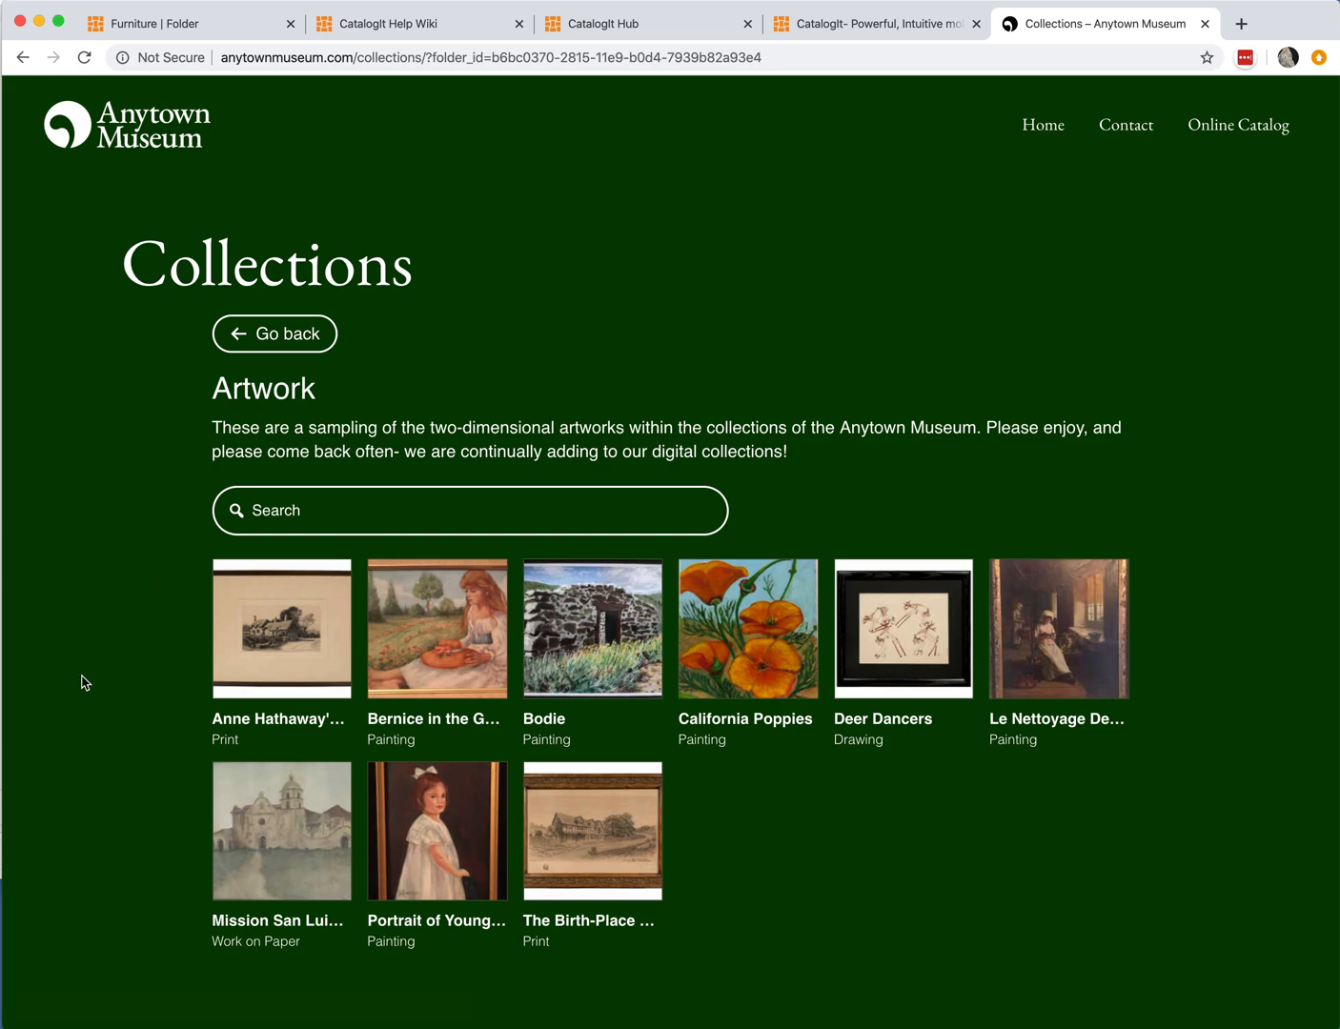
Step: Return to the museum home page and scroll down to the Current Exhibitions section
left_click(1056, 132)
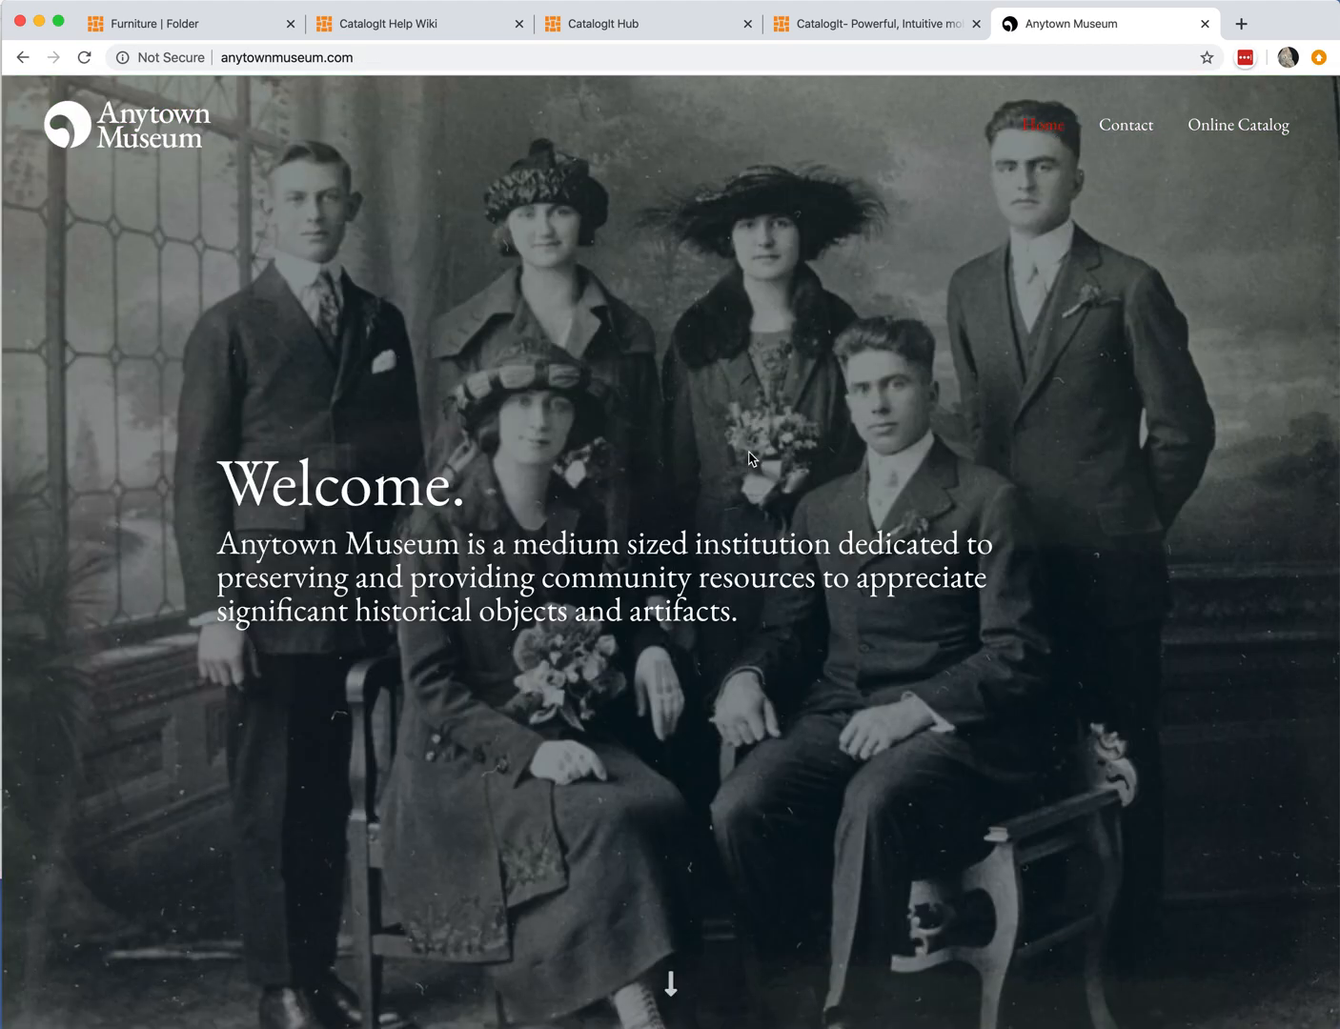
scroll(701, 488, "down", 3)
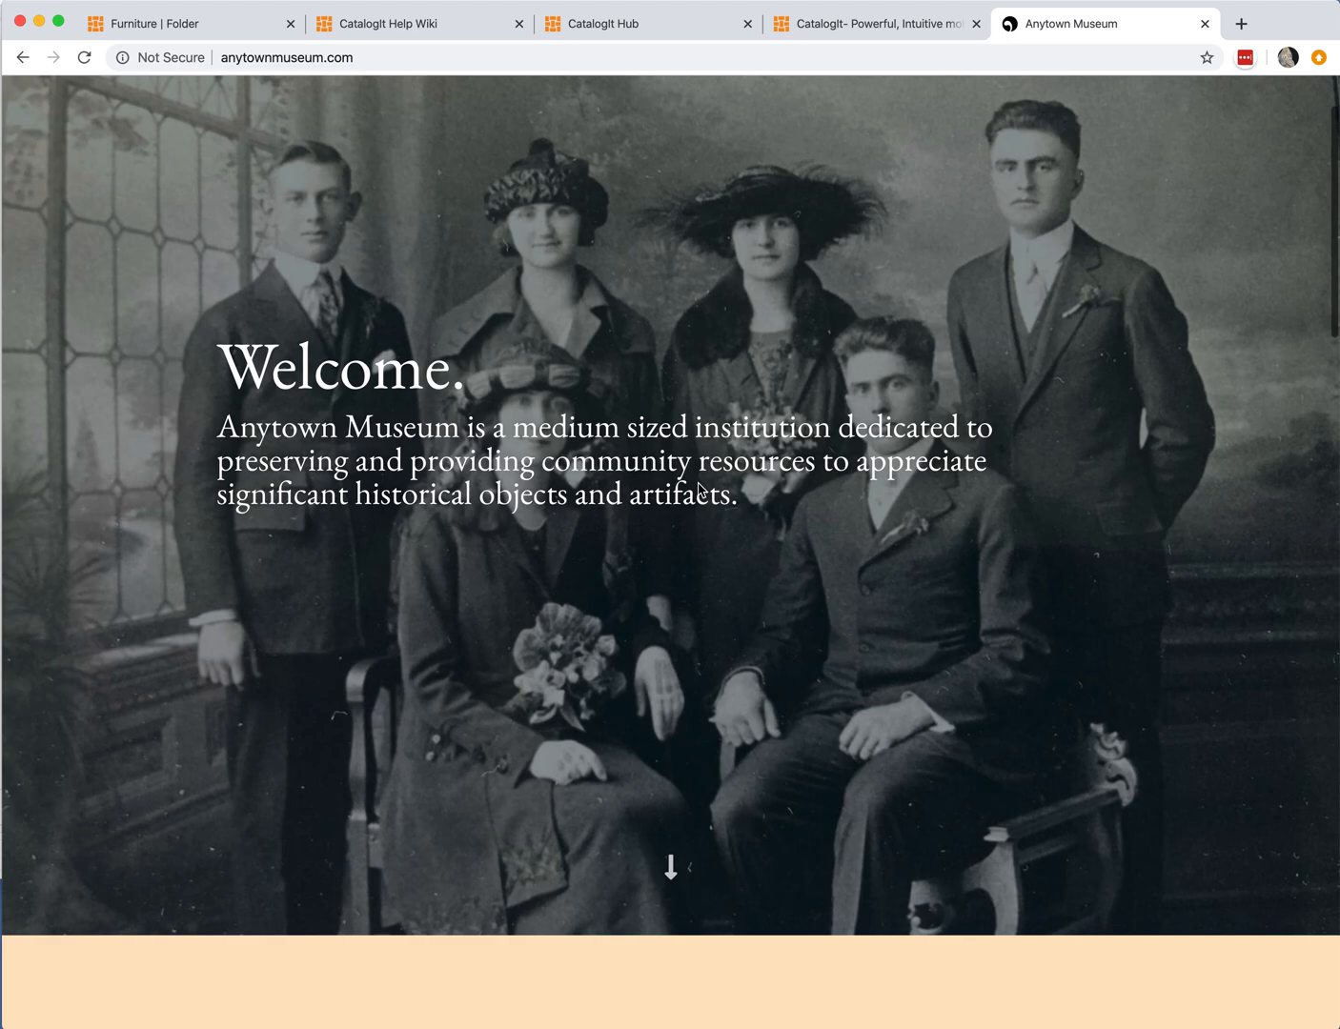
scroll(700, 490, "down", 9)
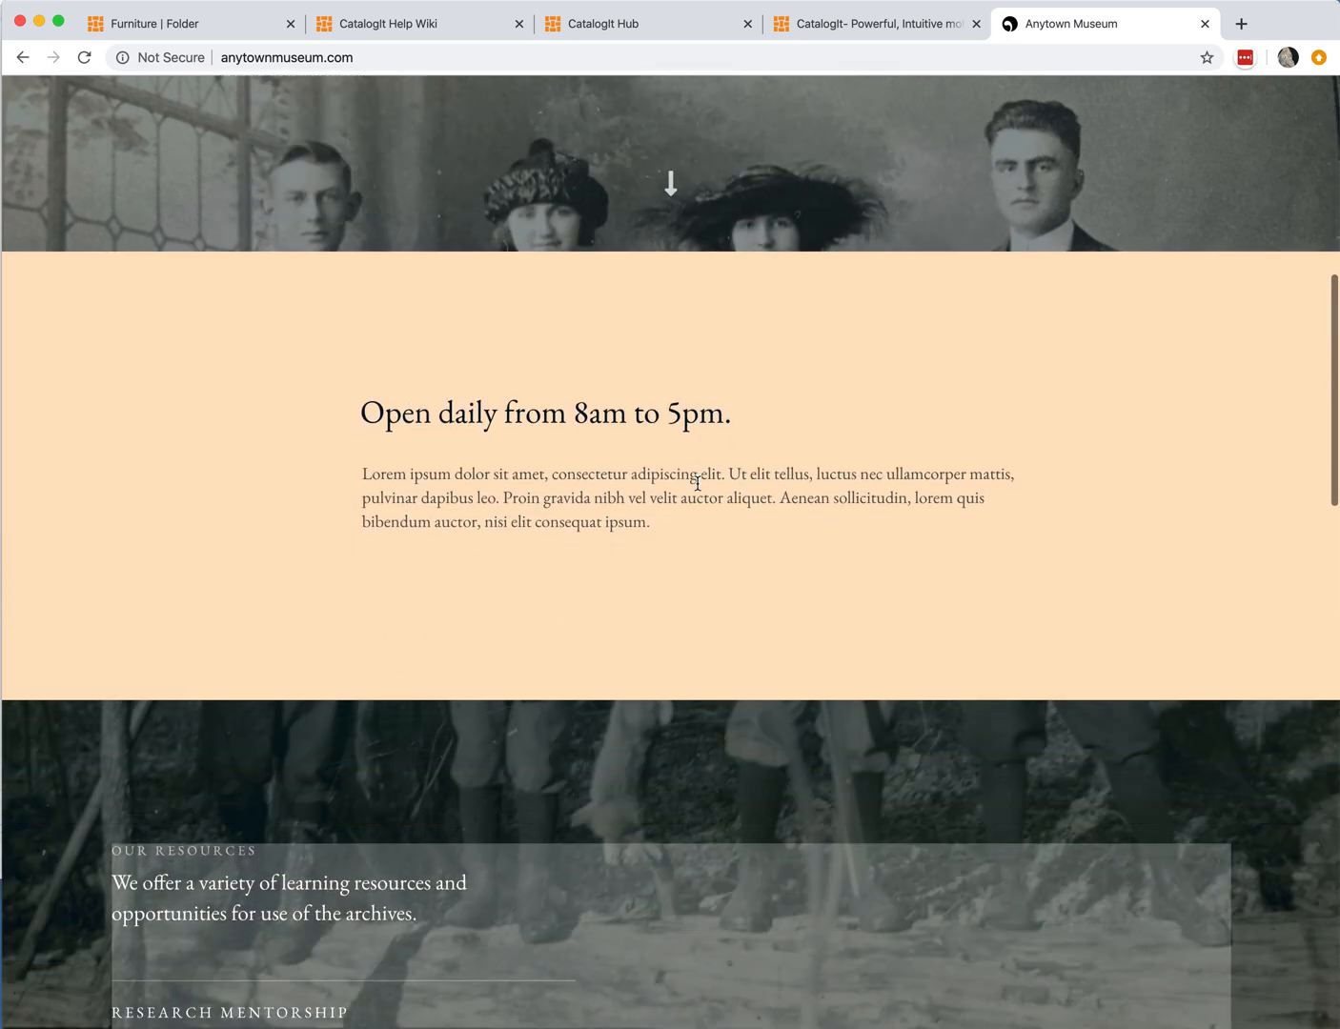
scroll(697, 486, "down", 4)
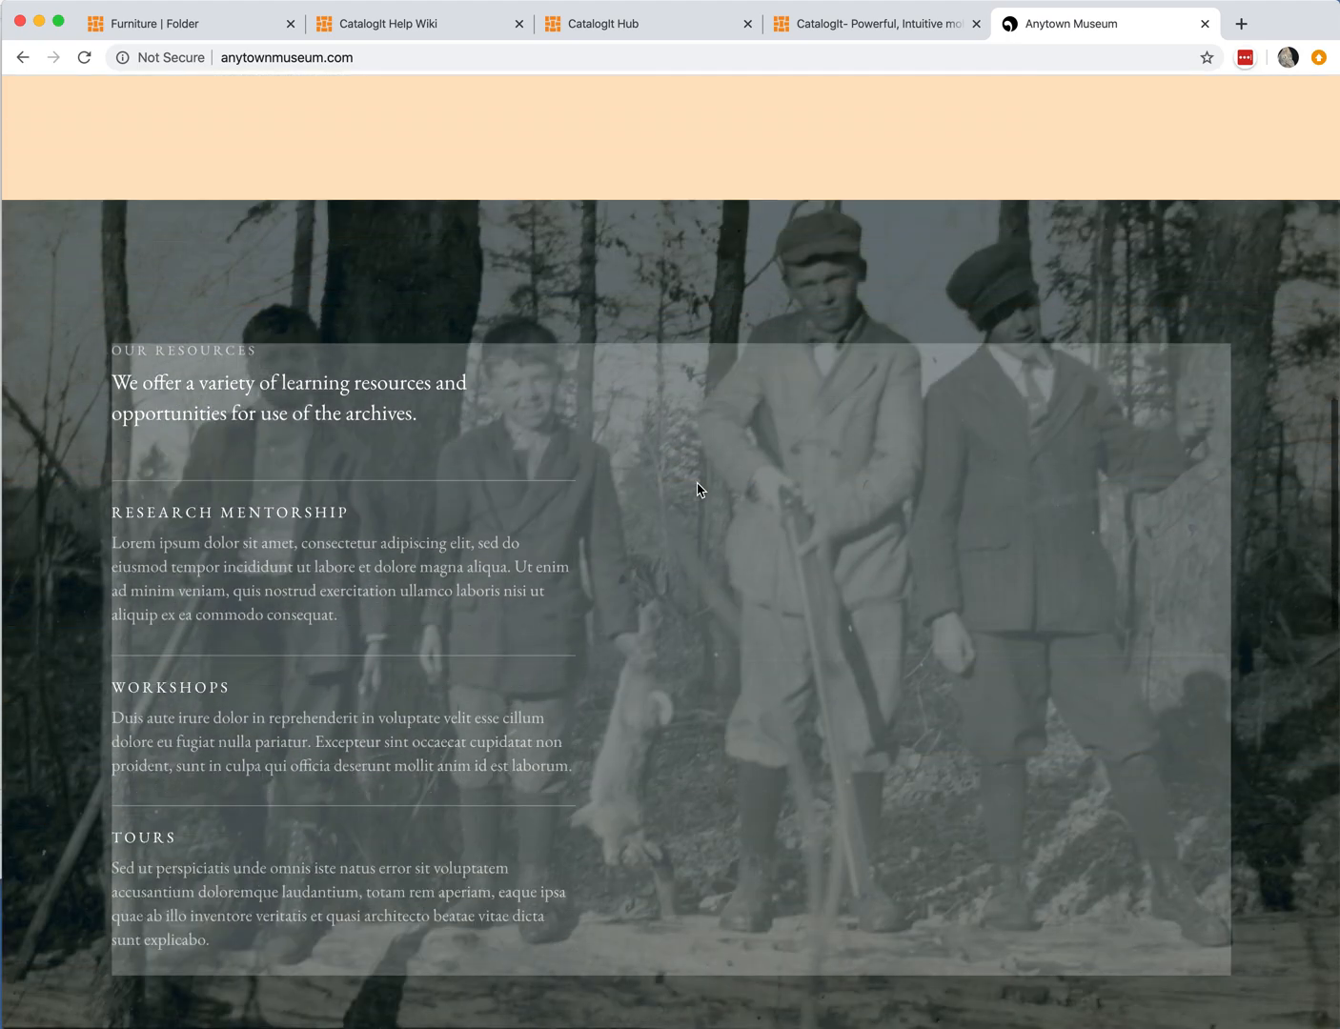
scroll(696, 490, "down", 8)
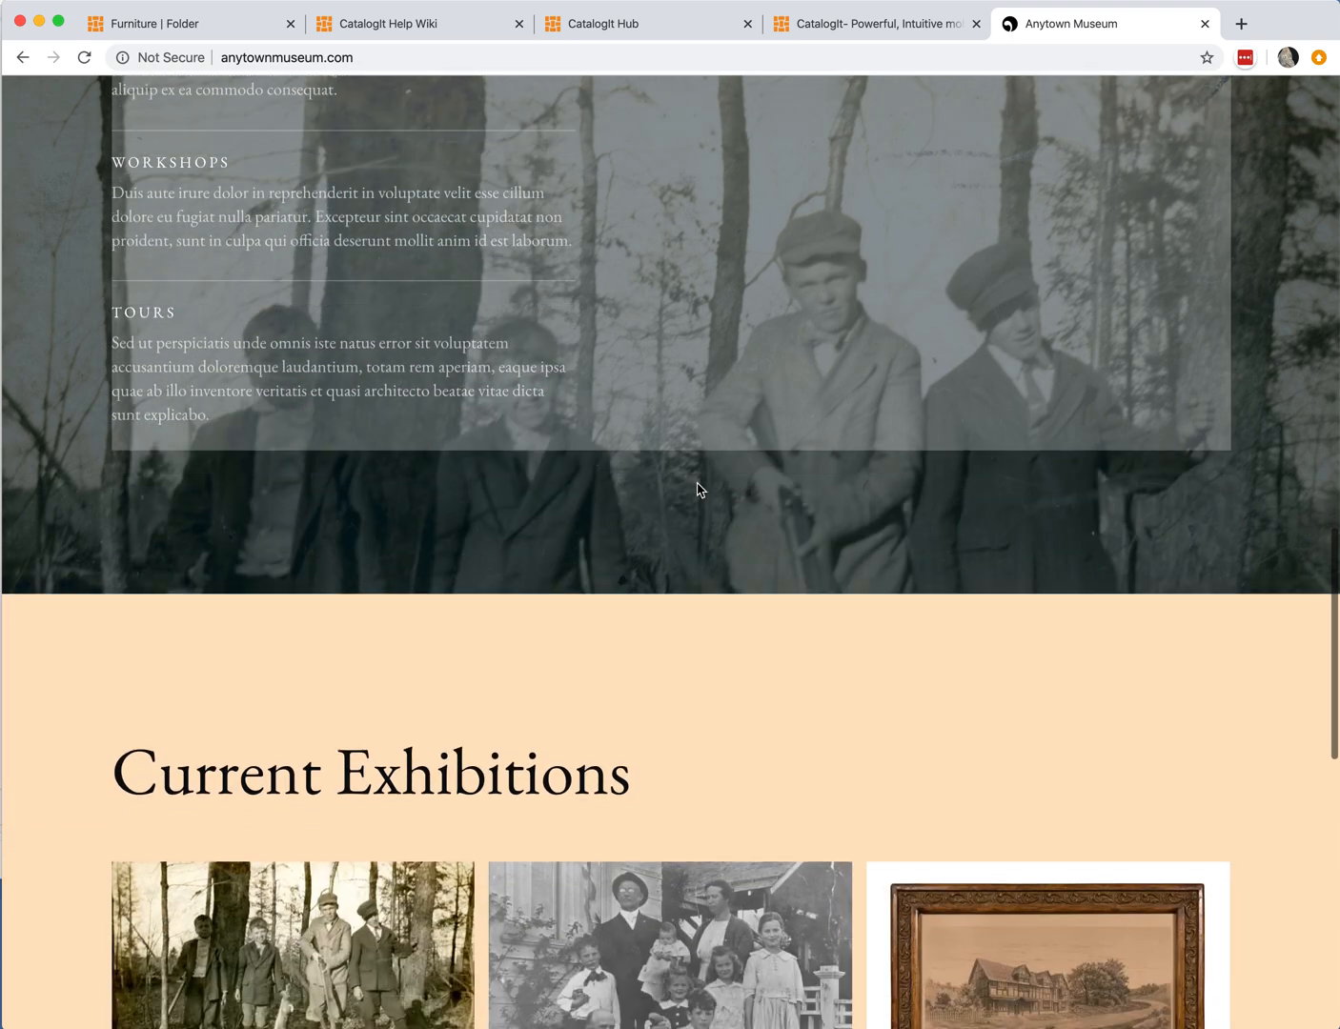
scroll(699, 488, "down", 3)
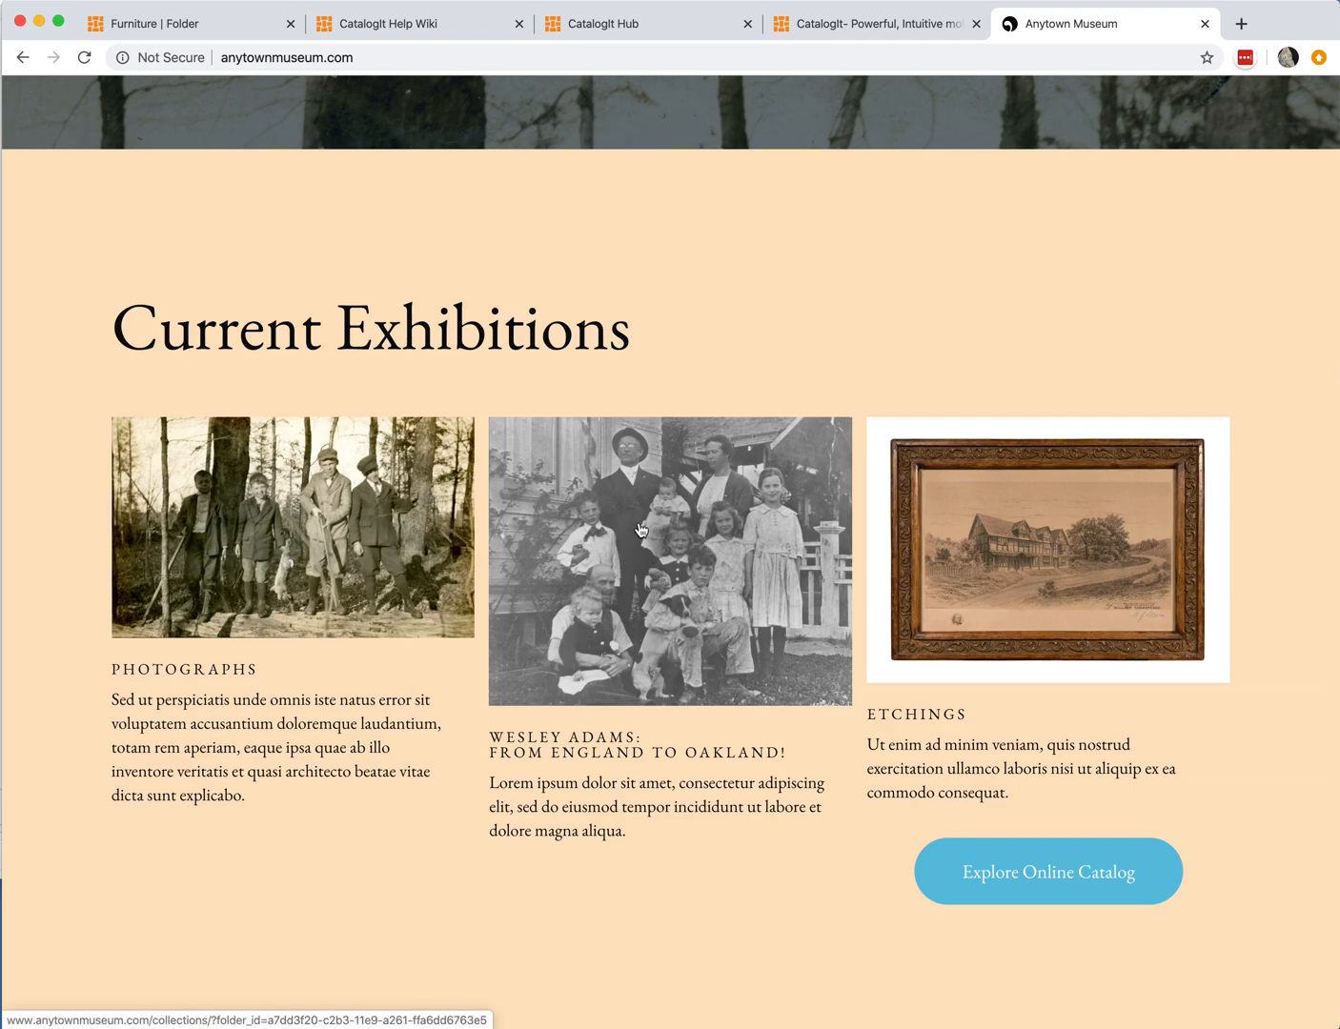
Step: Open the Wesley Adams: From England to Oakland! exhibition collection, browse its entries, and return to the museum home page
left_click(618, 616)
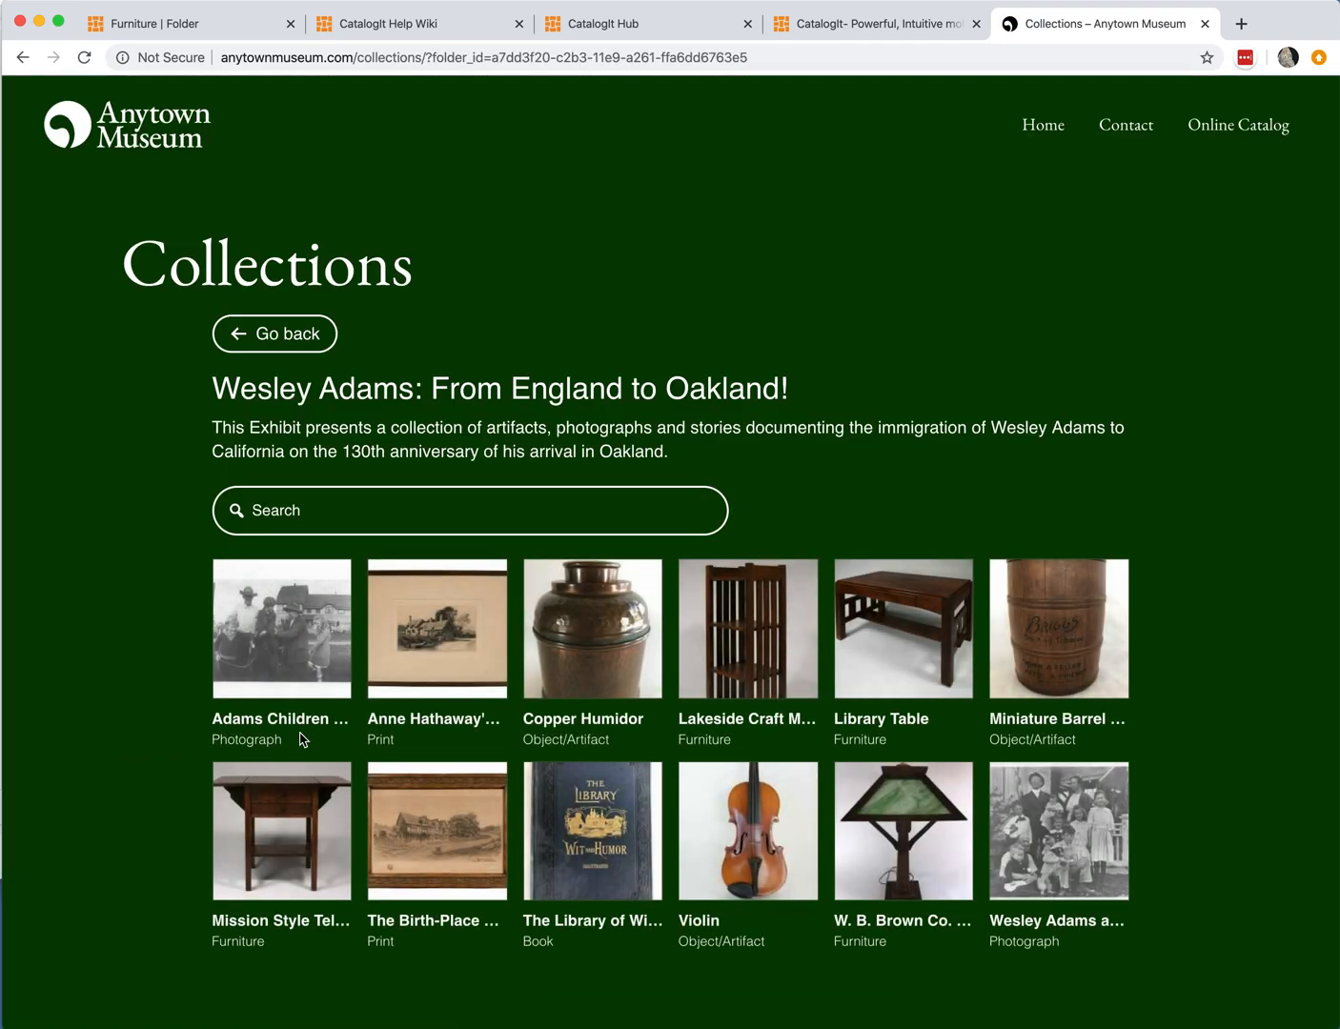
scroll(382, 570, "down", 5)
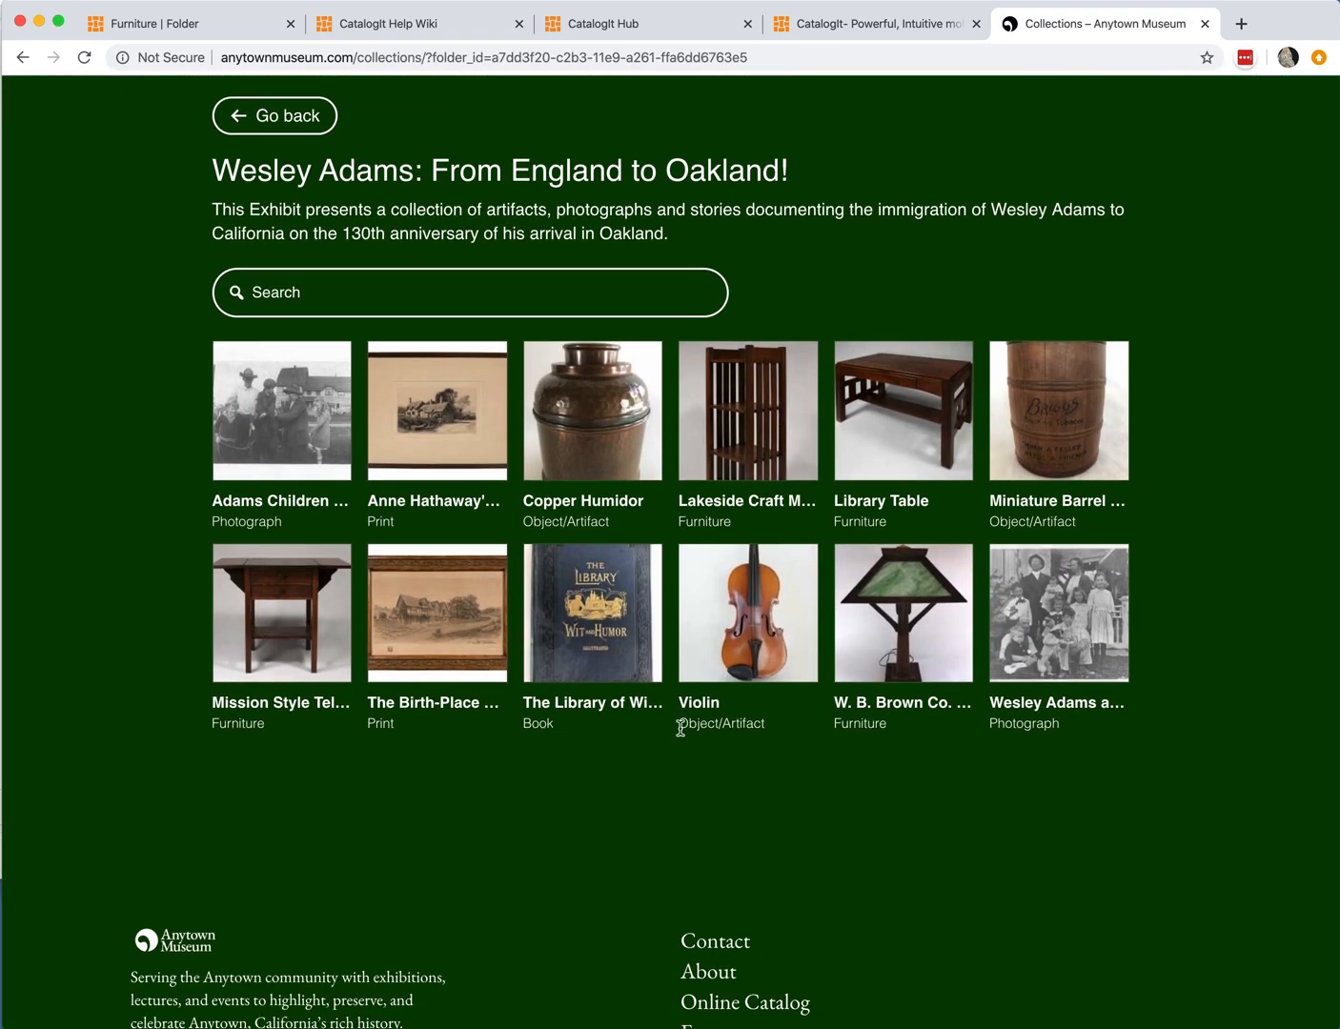
scroll(1103, 634, "down", 5)
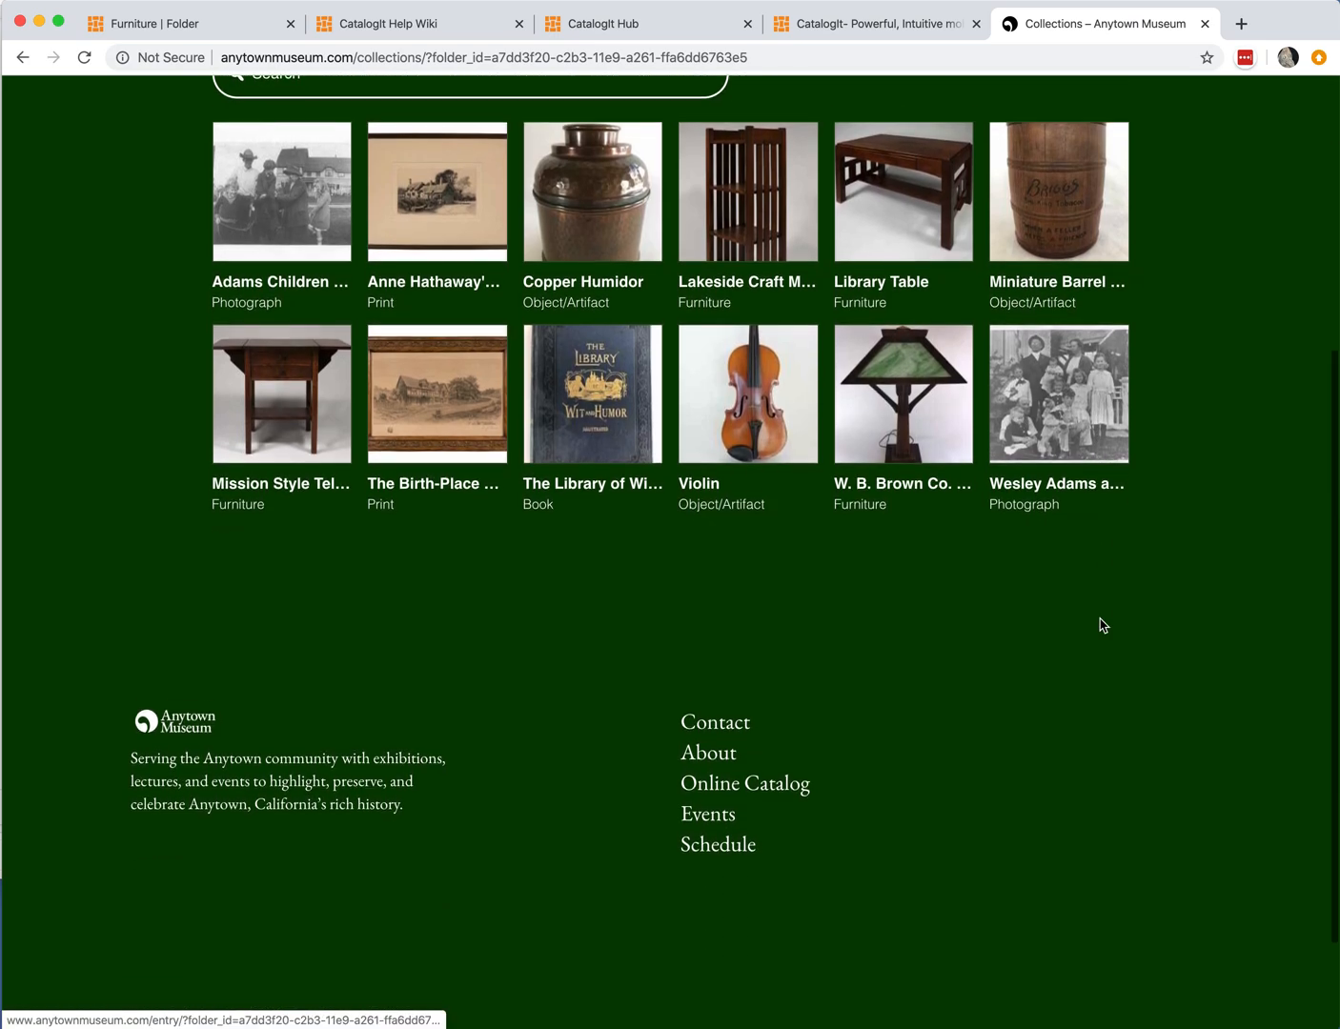
scroll(1101, 625, "up", 6)
scroll(1101, 625, "up", 5)
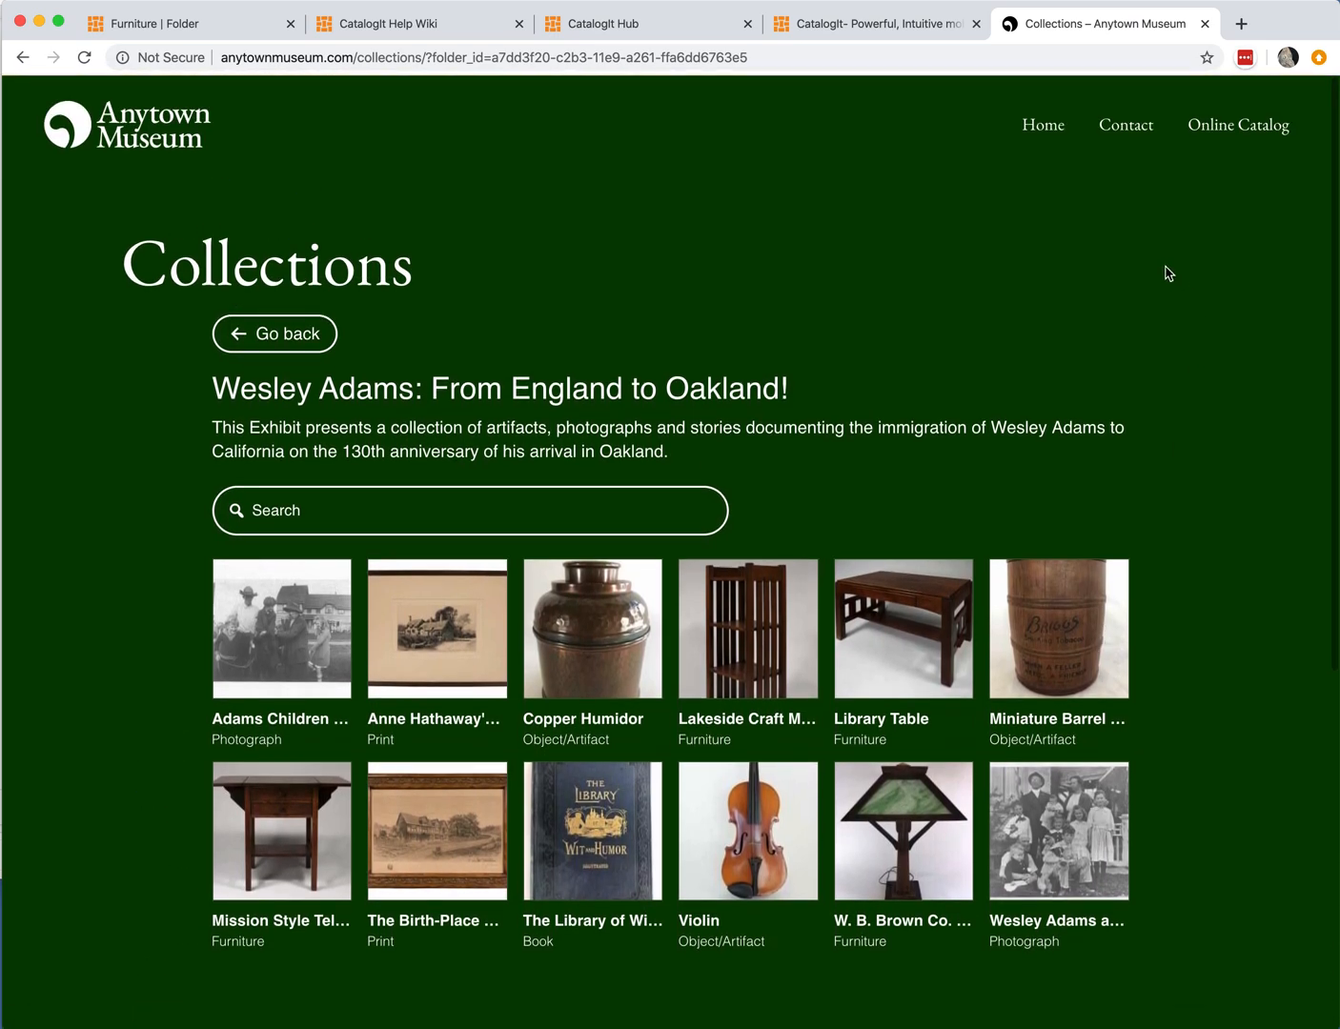
left_click(1045, 133)
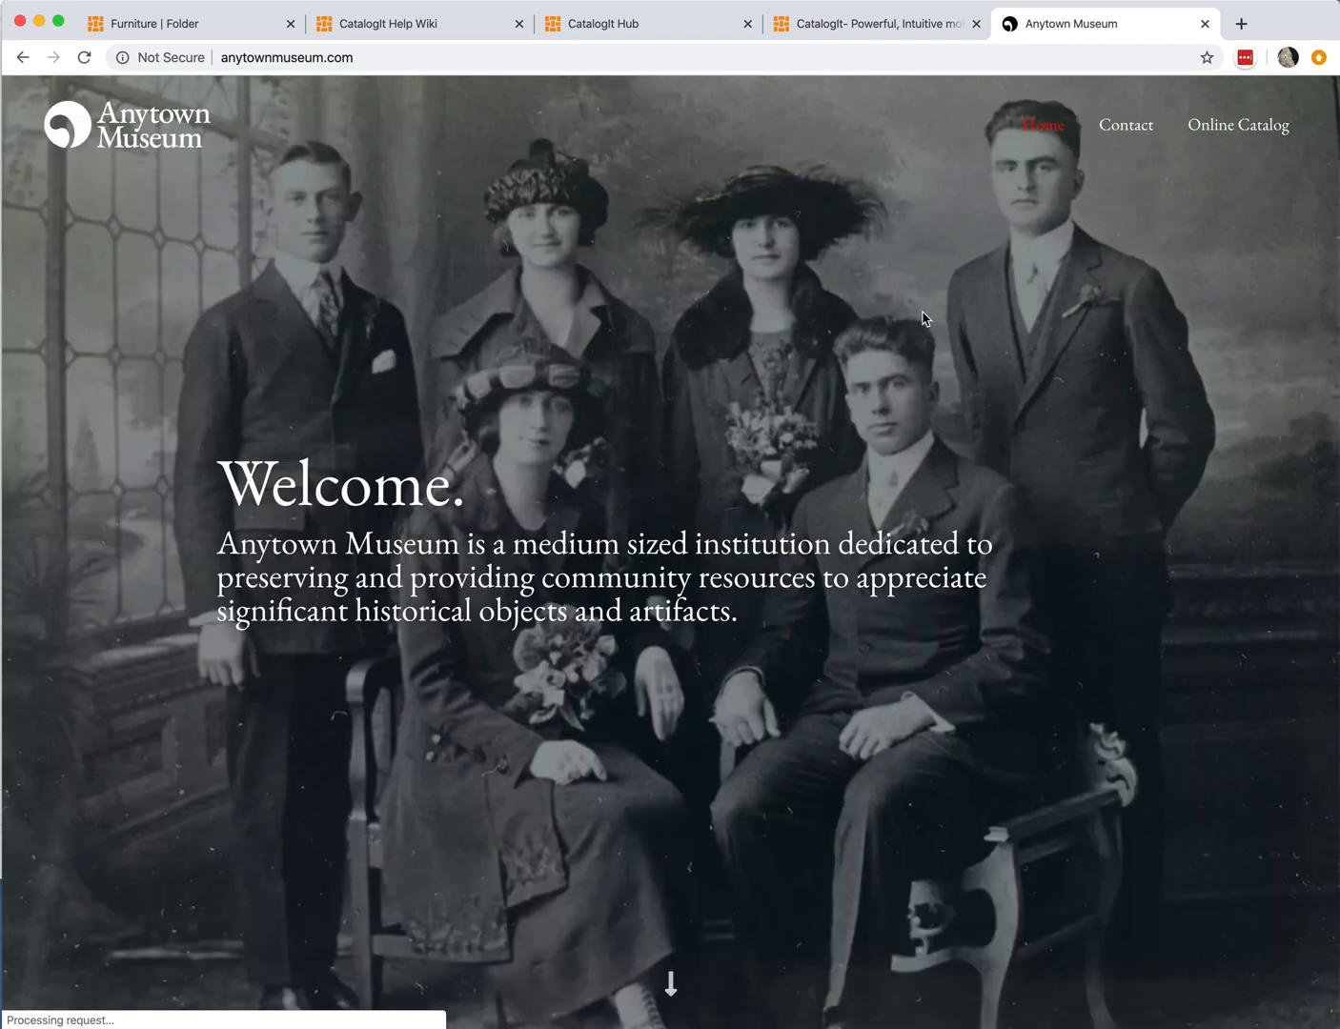
Step: Switch back to the CatalogIt Furniture tab and open the account Settings
left_click(250, 24)
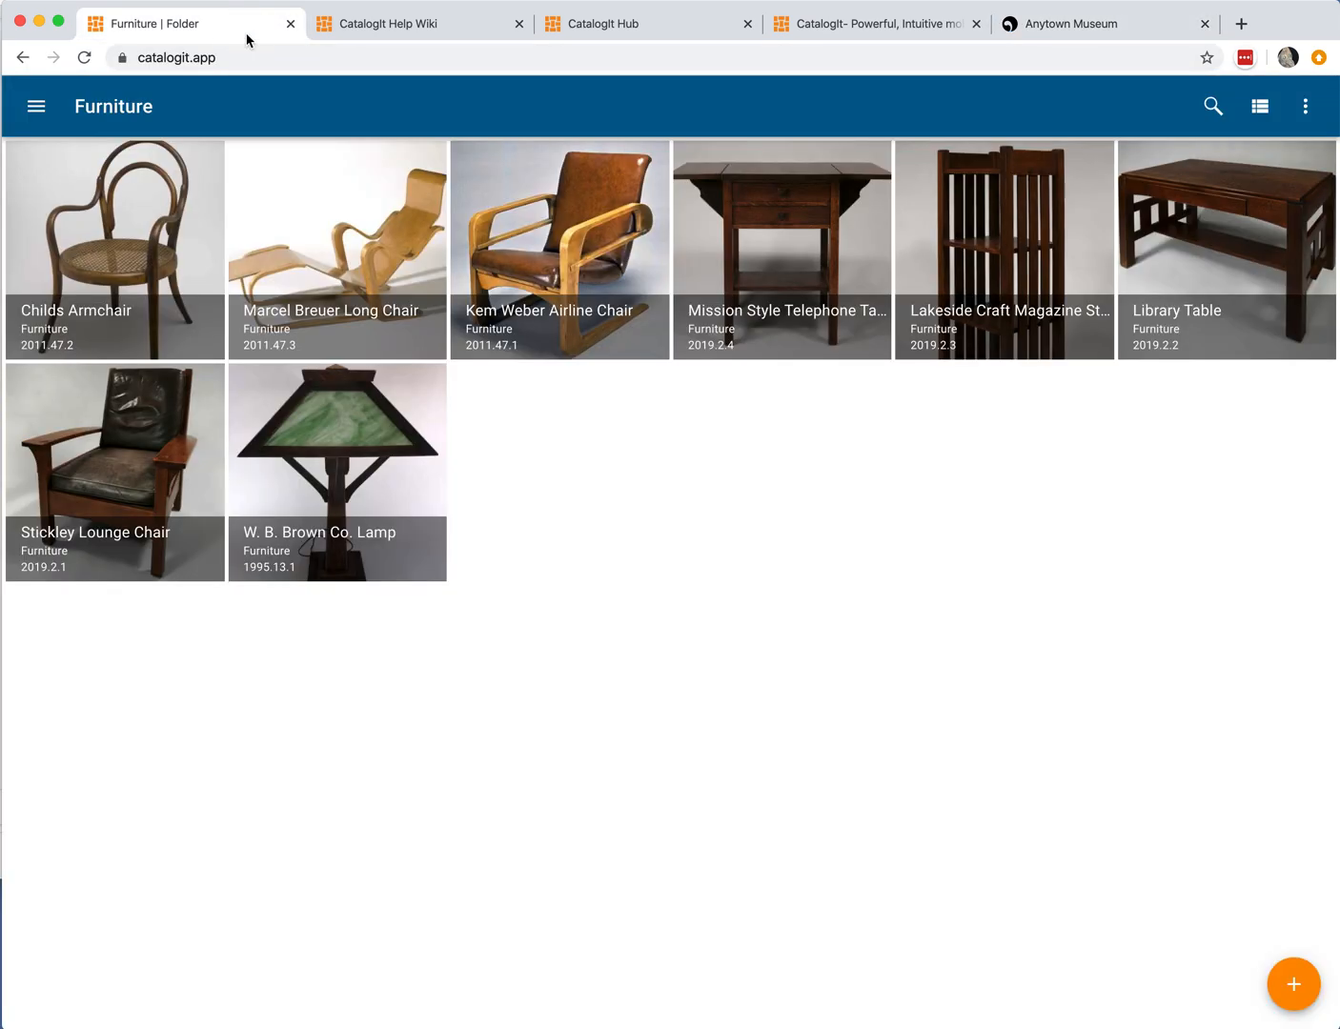
left_click(38, 106)
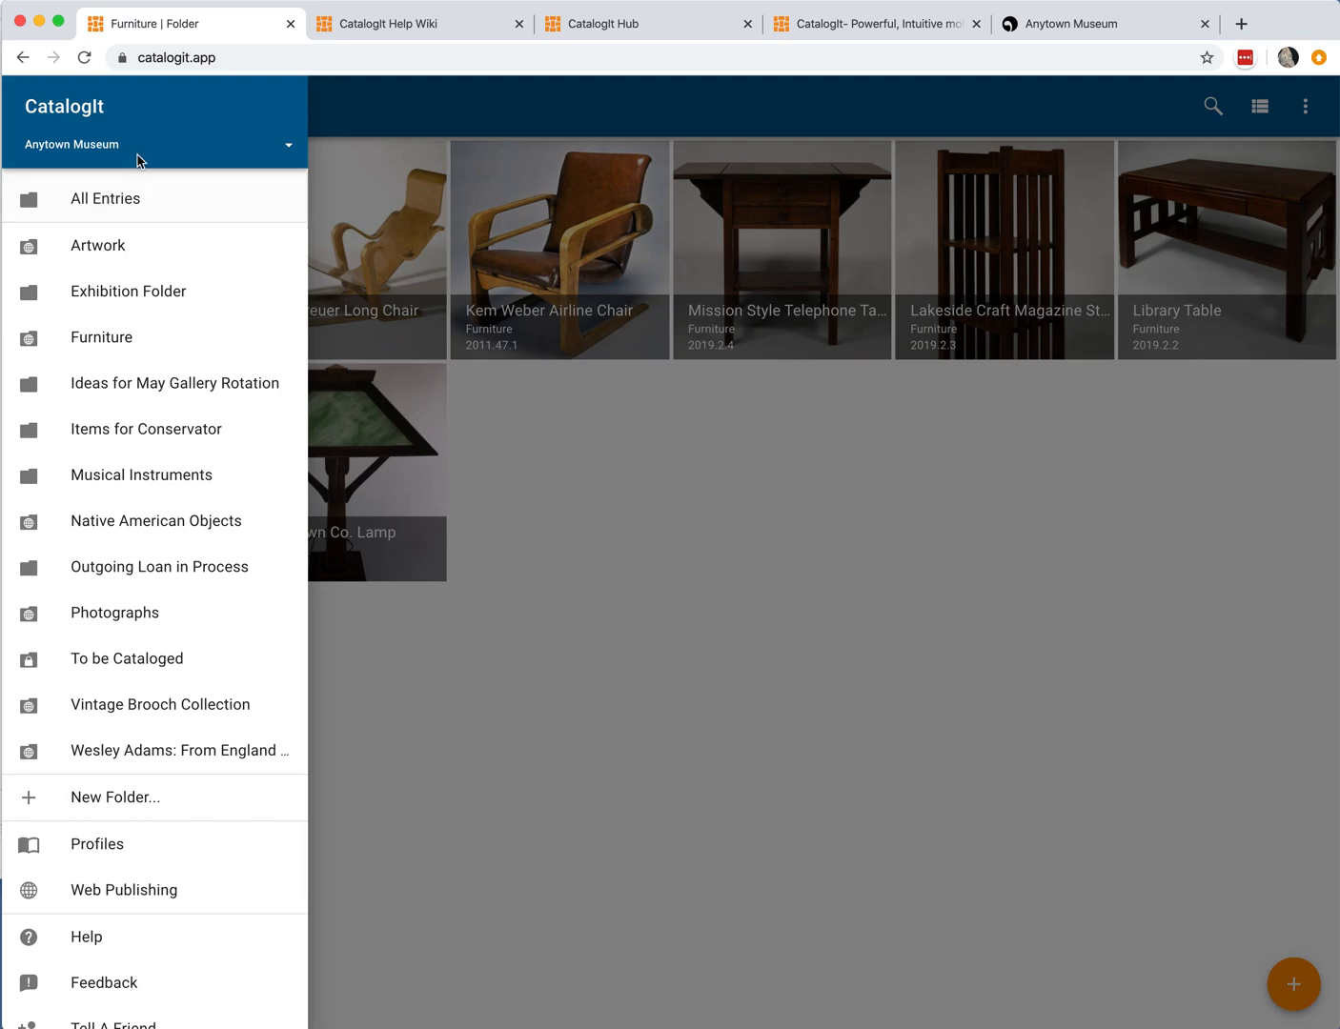
scroll(148, 368, "down", 3)
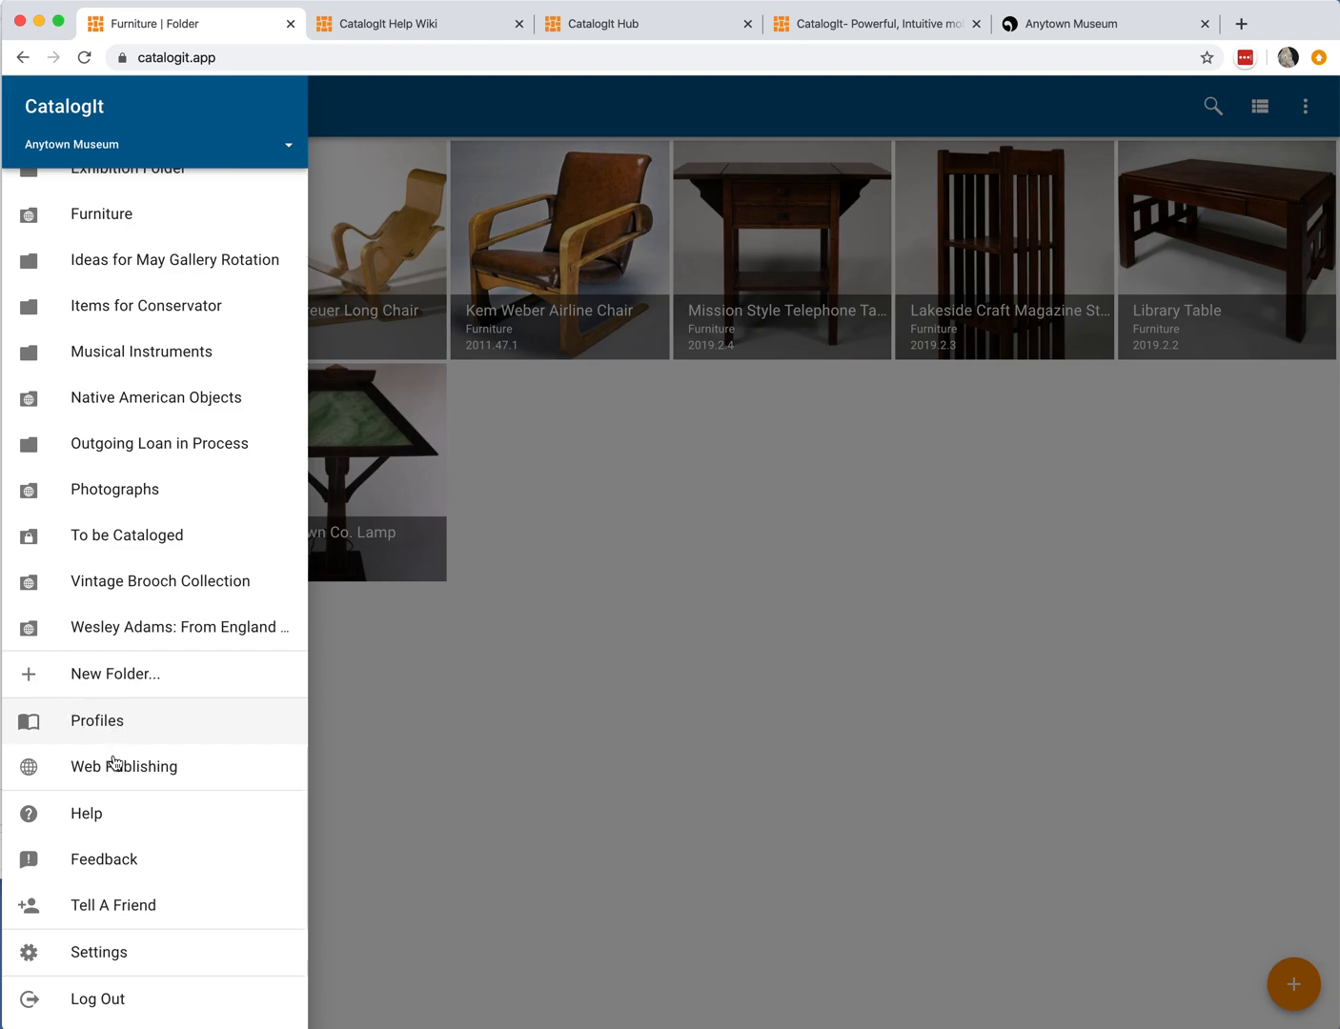
left_click(127, 955)
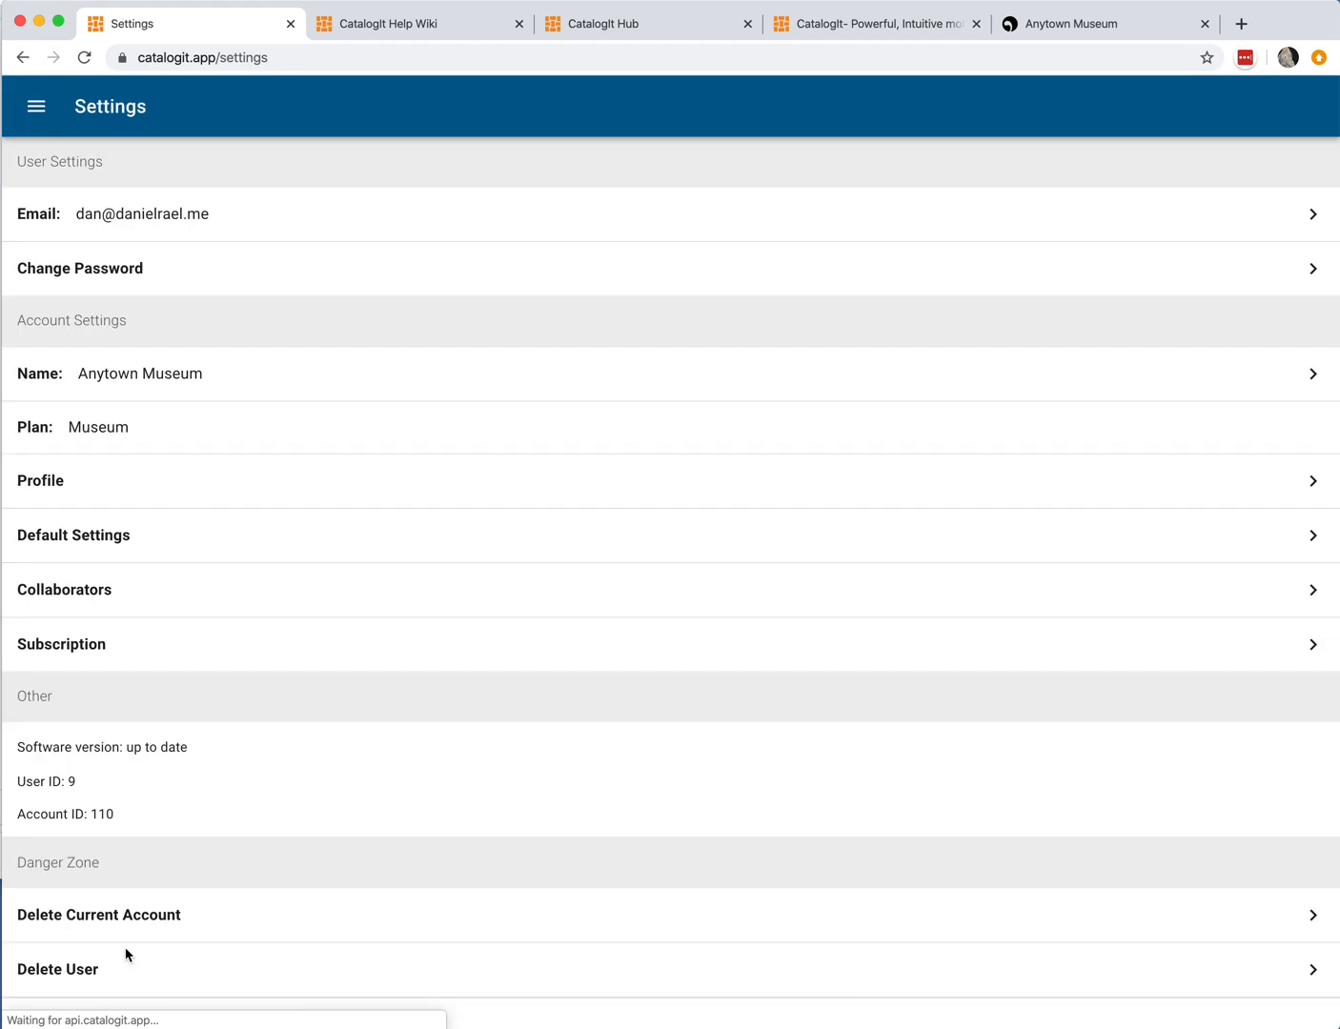
Step: Open the account Profile, review its description, location, website URL and background image, and leave without saving
left_click(63, 478)
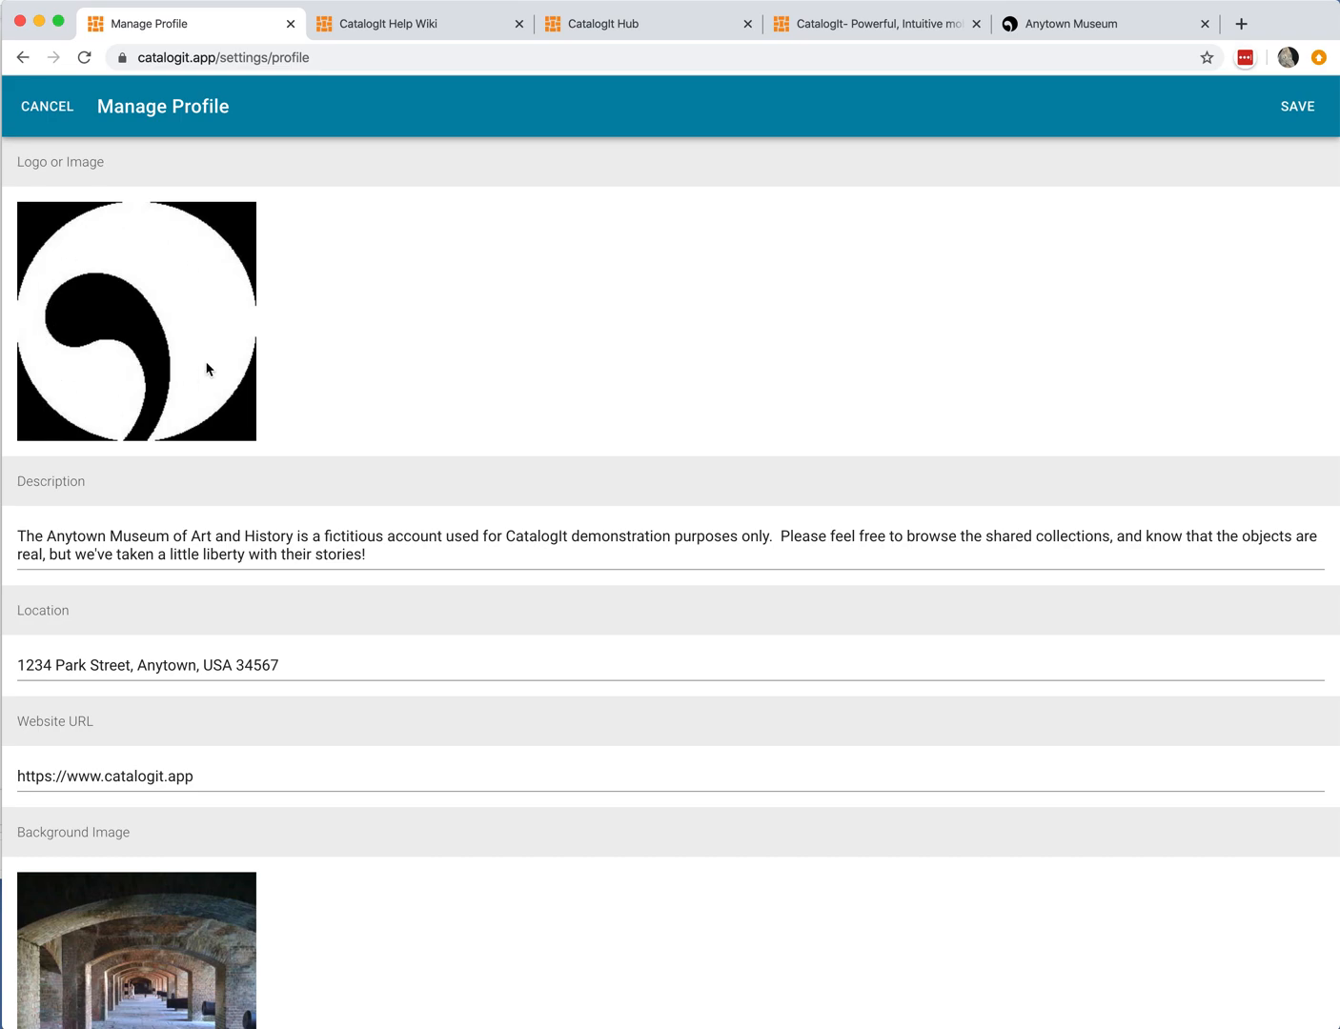
left_click(314, 542)
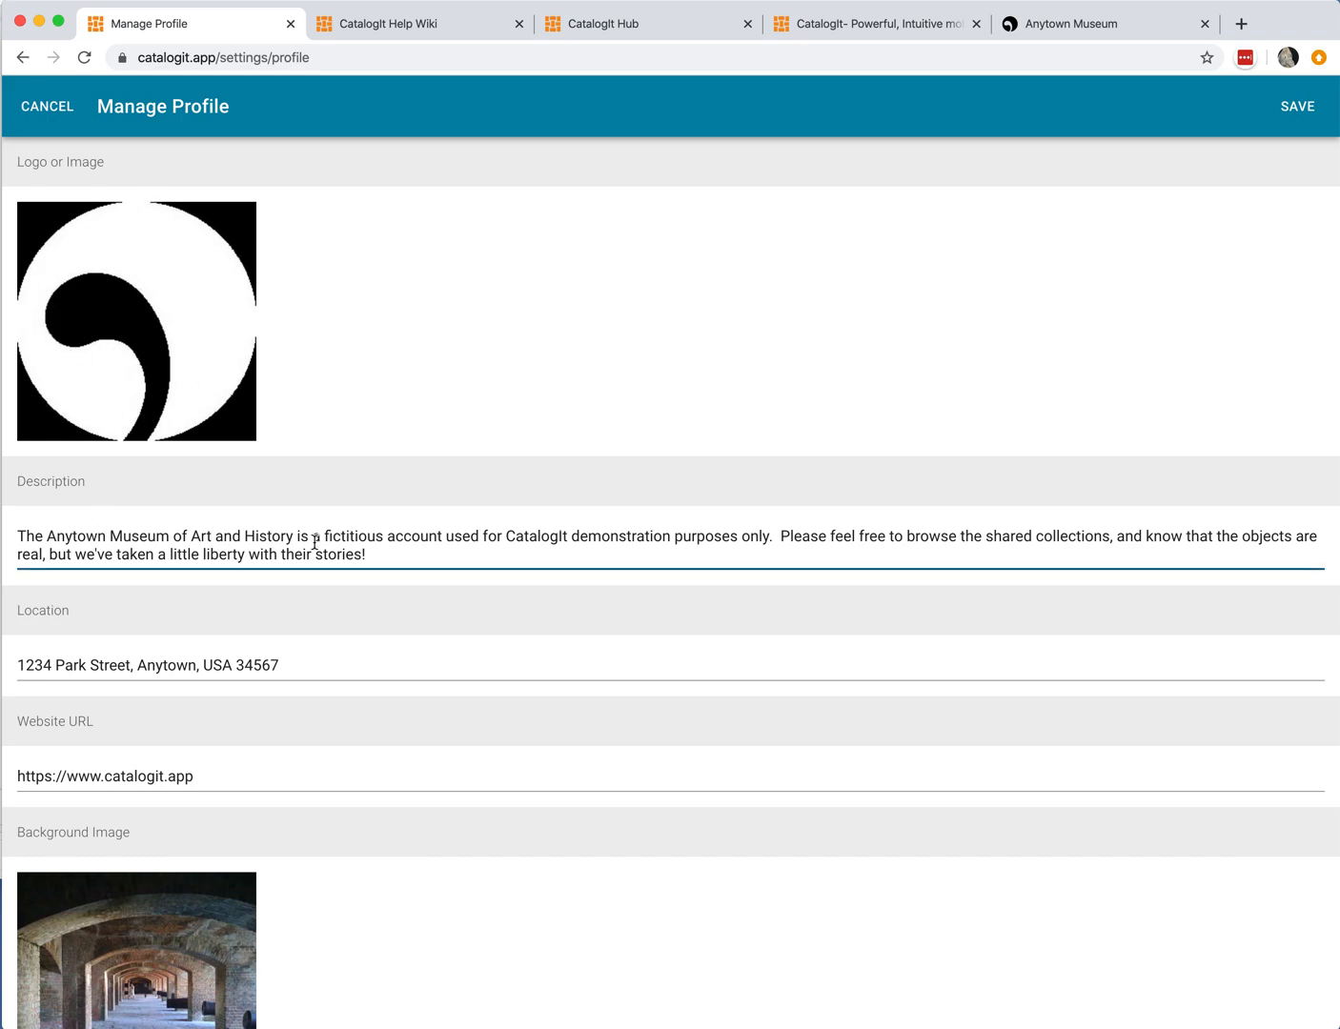
scroll(459, 541, "down", 2)
left_click(228, 653)
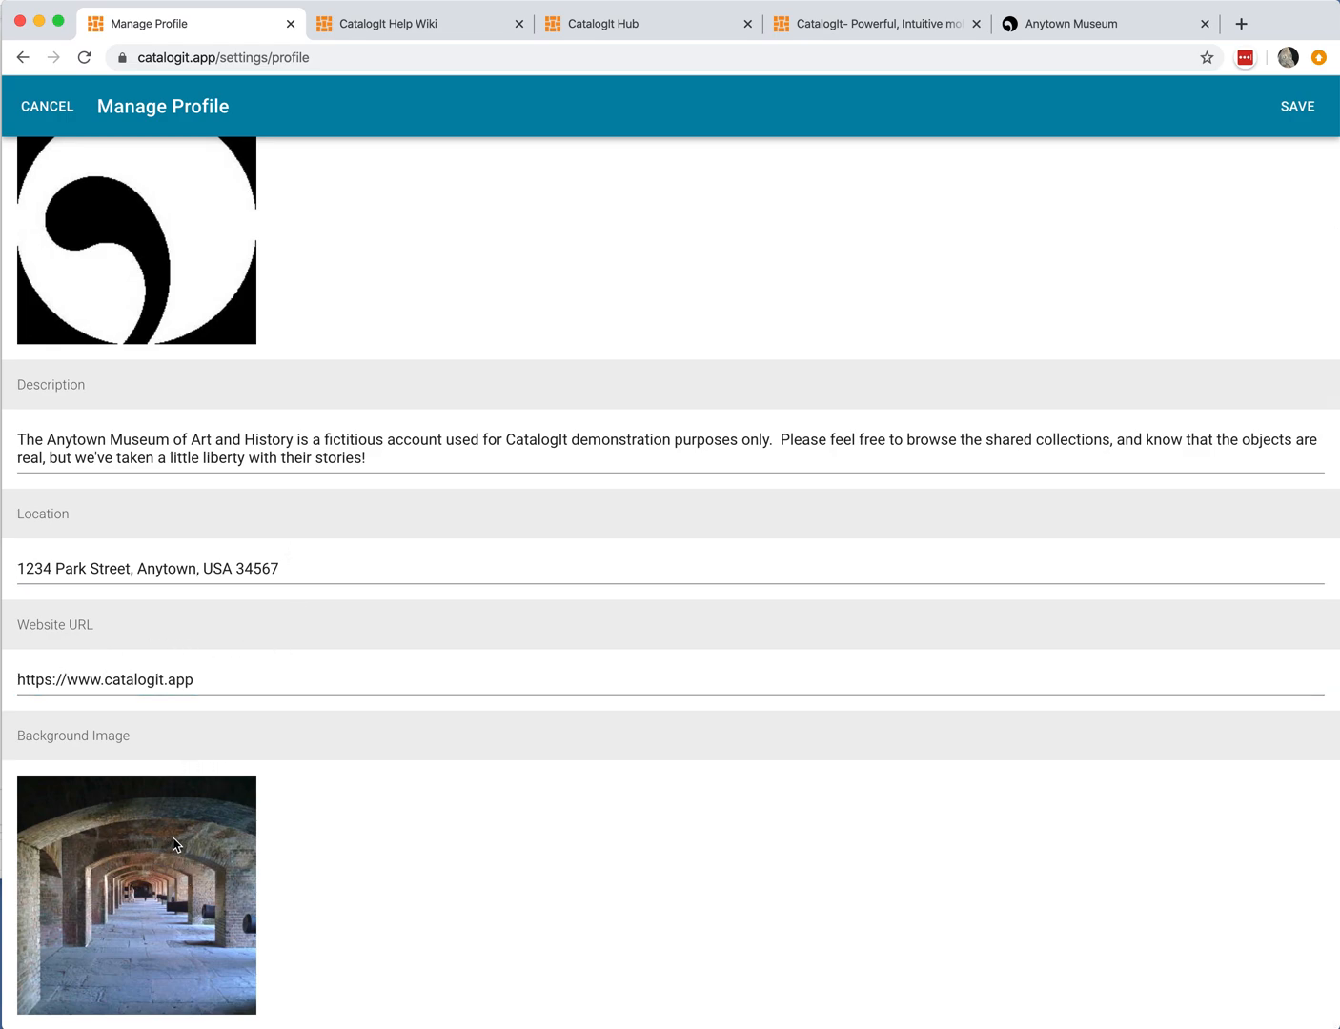
scroll(175, 843, "up", 2)
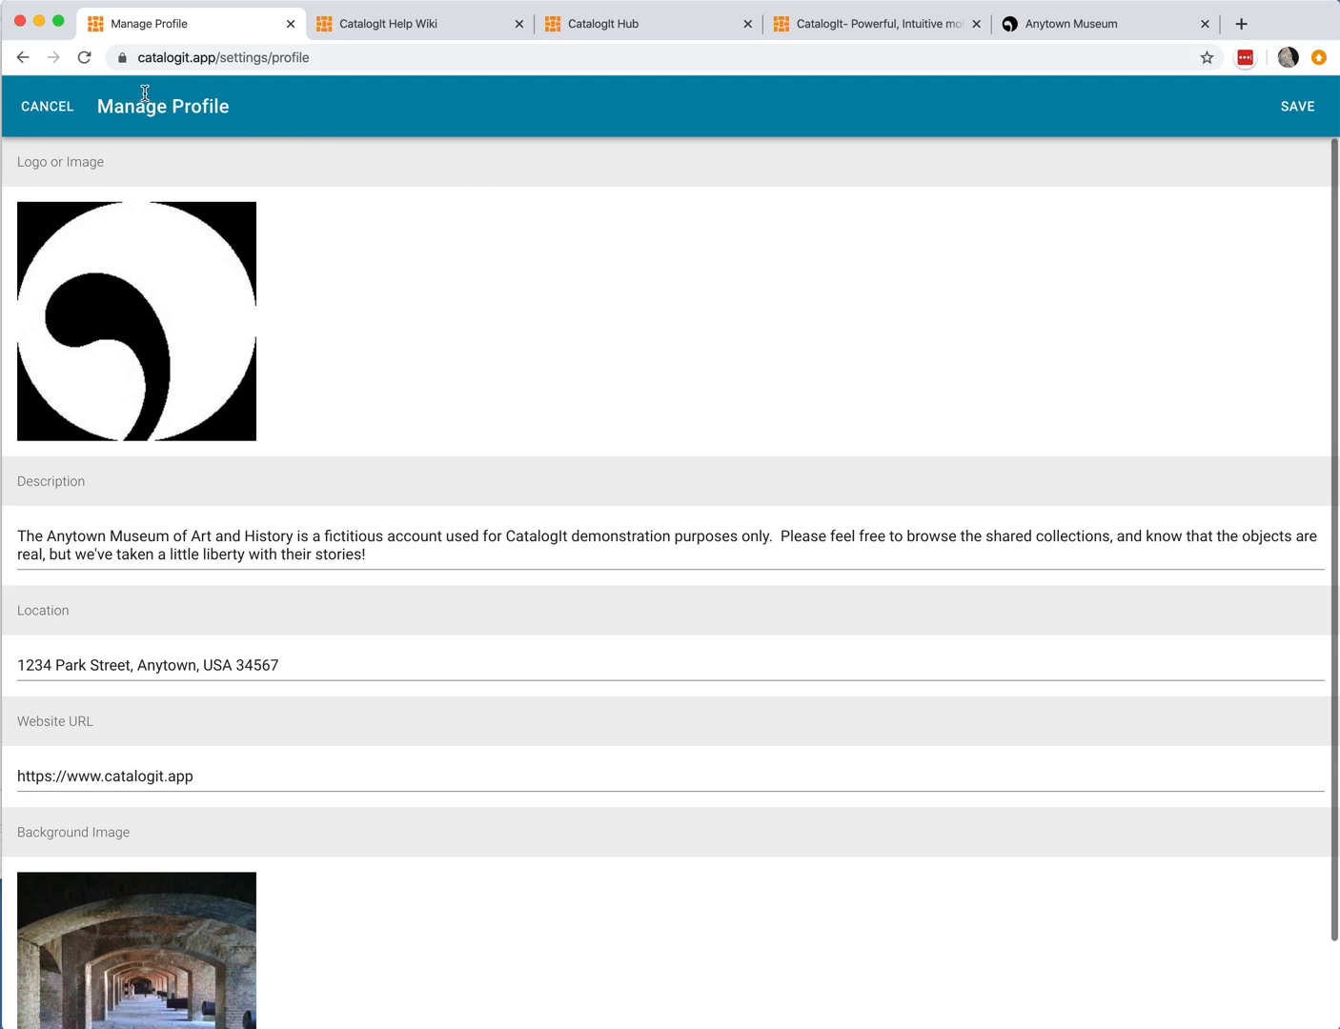
left_click(58, 106)
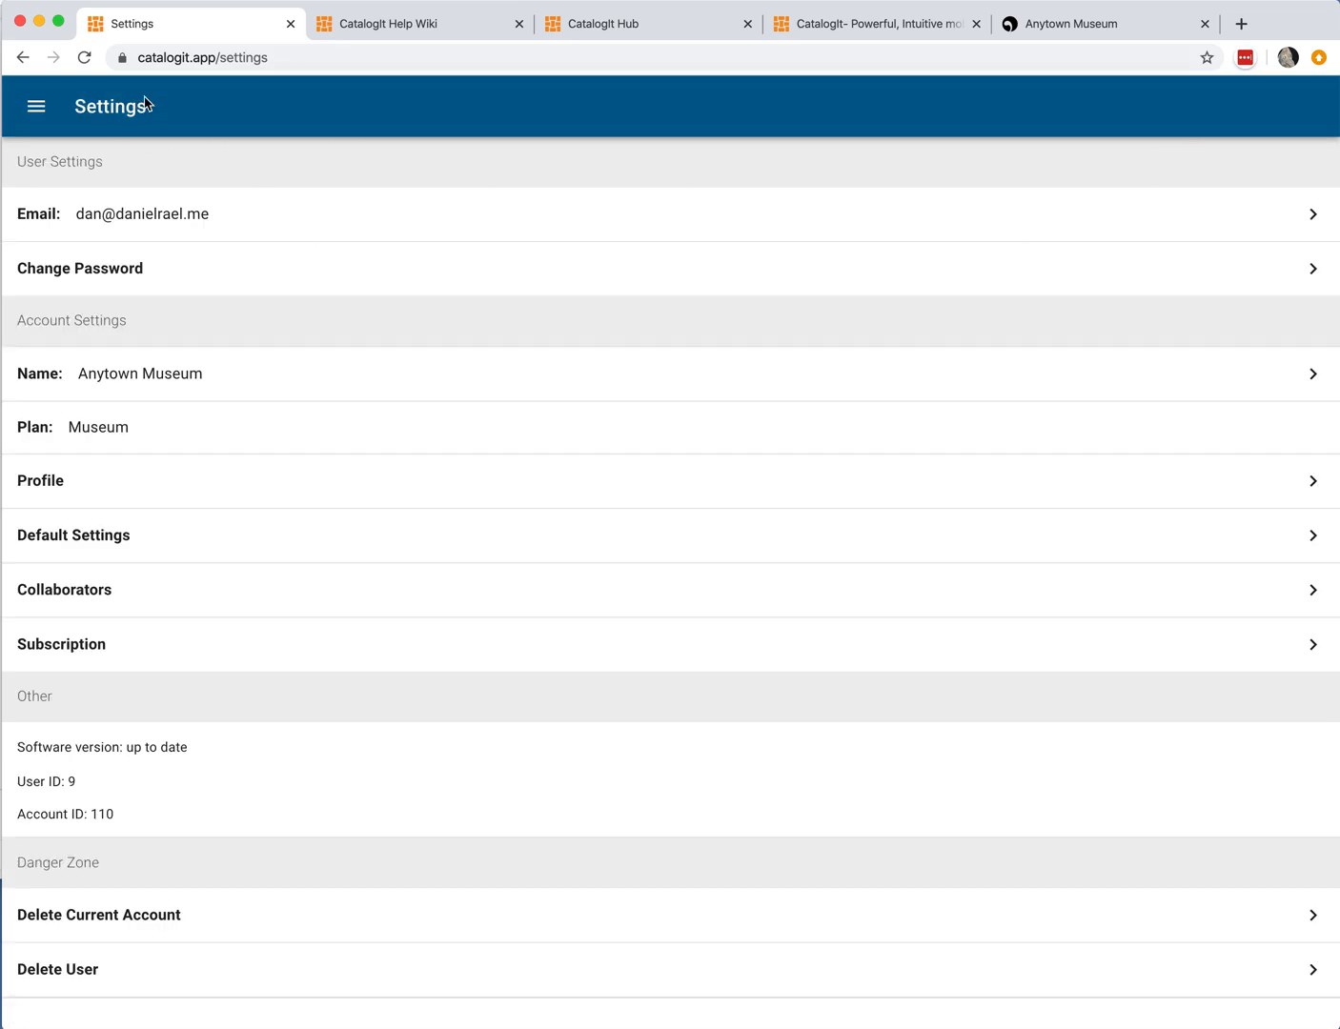
Step: Open the Web Publishing settings and try the publishing toggle and the Custom HUB background color, restoring Auto
left_click(39, 109)
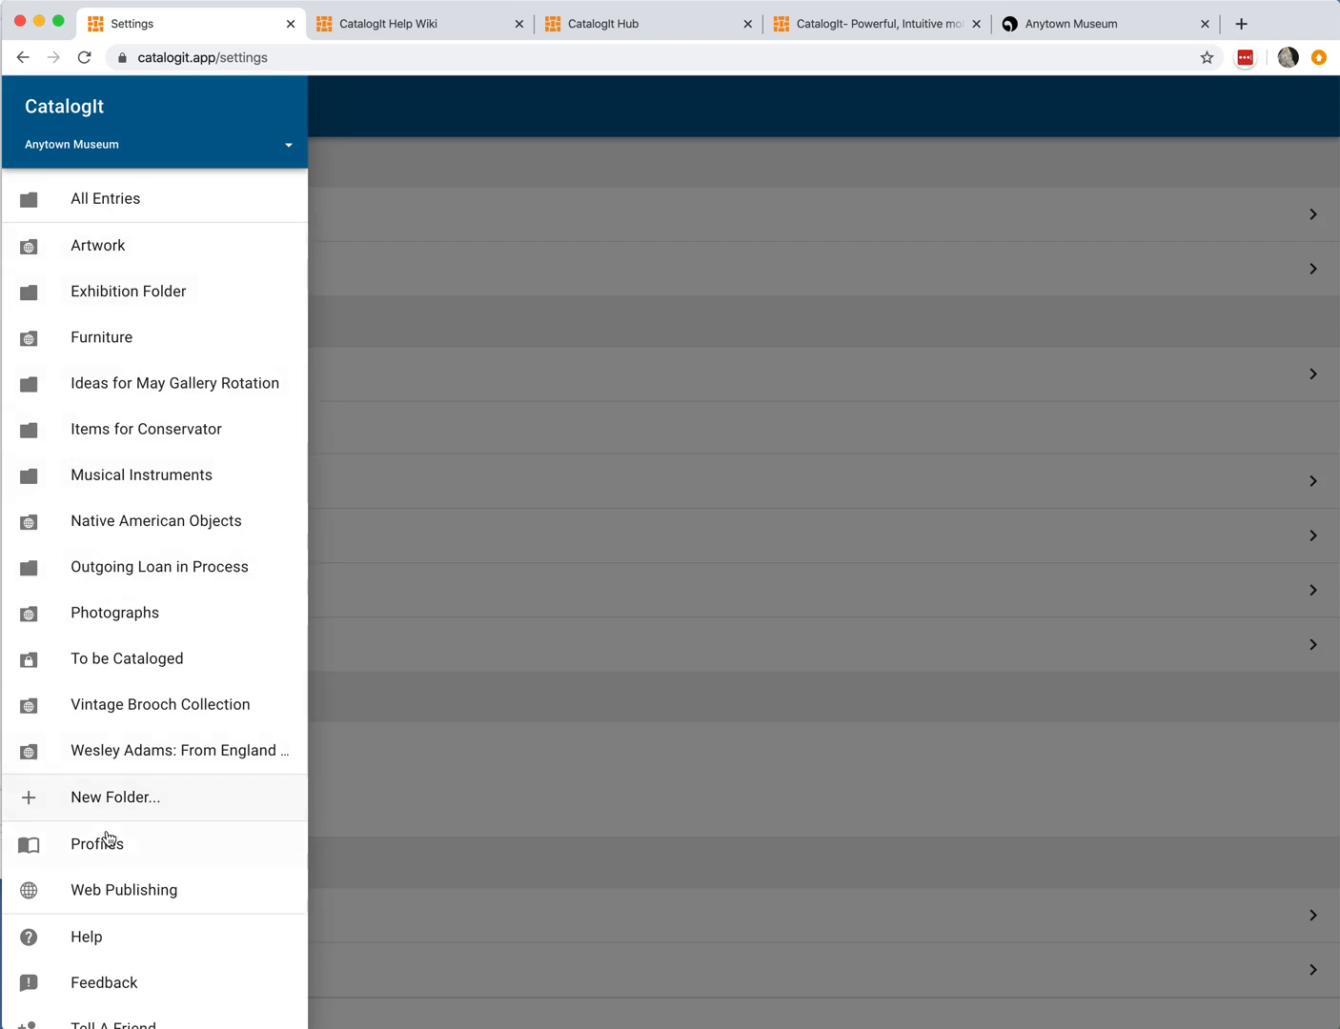
left_click(119, 893)
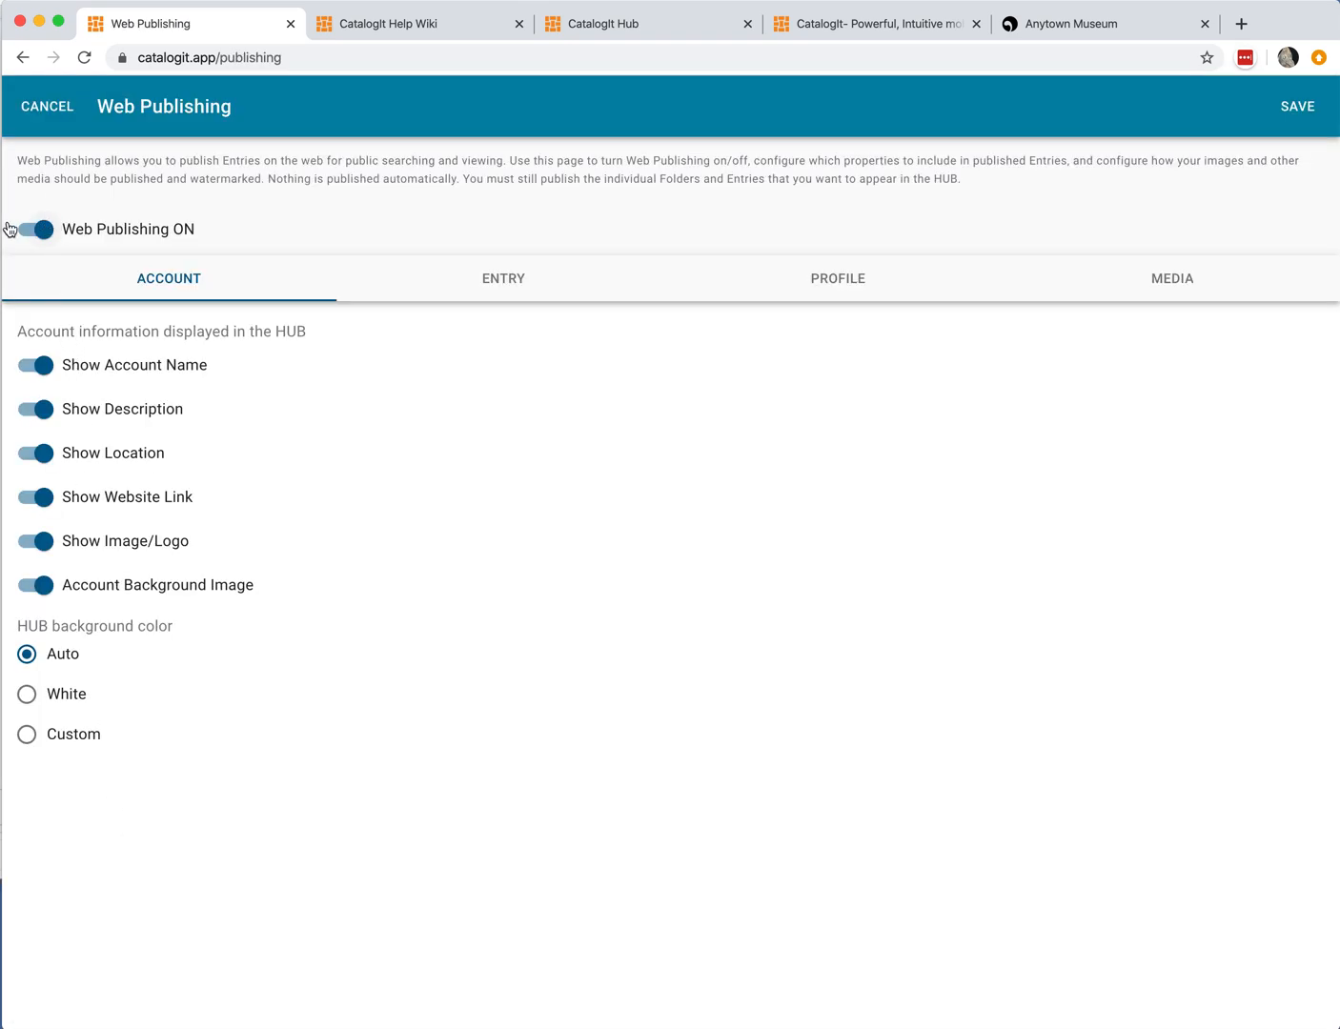
left_click(43, 237)
left_click(40, 233)
left_click(27, 734)
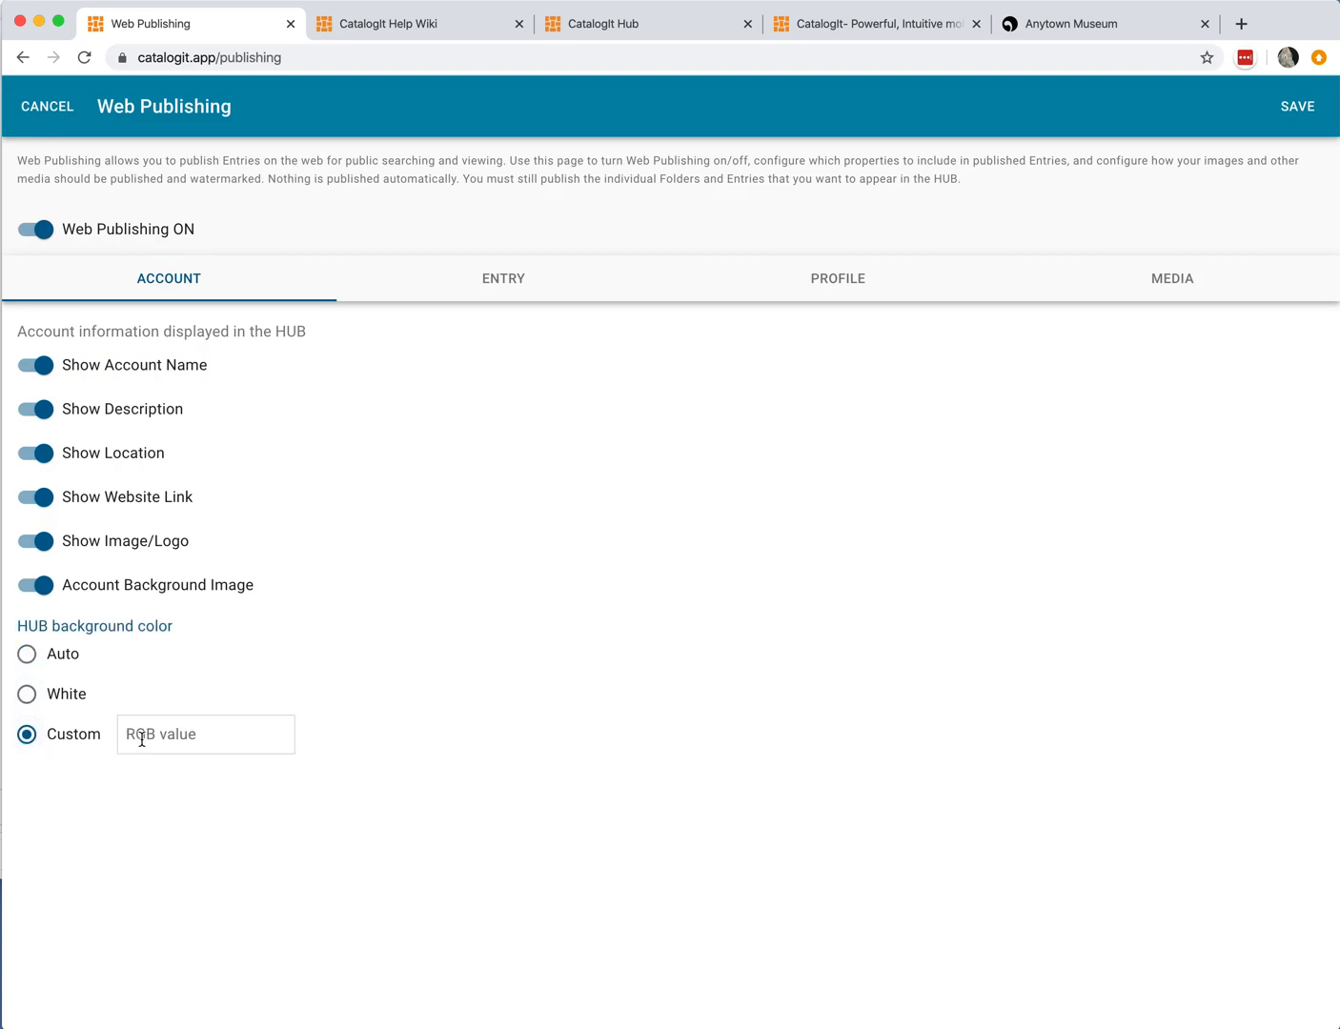
left_click(26, 655)
Step: Review which Entry properties are included for publishing and leave Web Publishing without saving
left_click(510, 285)
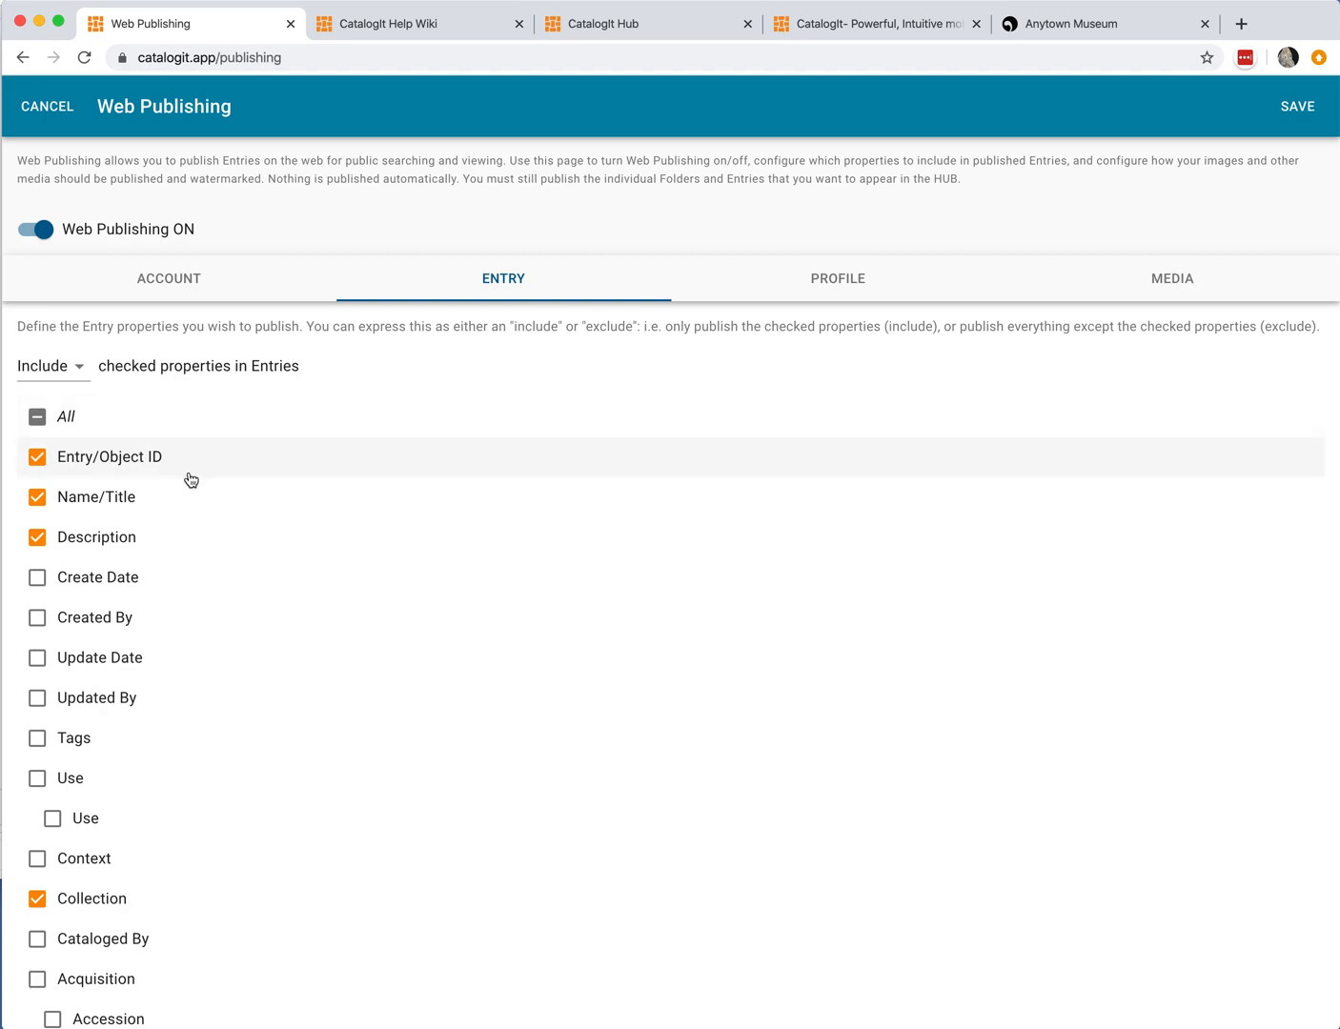
scroll(179, 513, "down", 1)
scroll(180, 513, "up", 1)
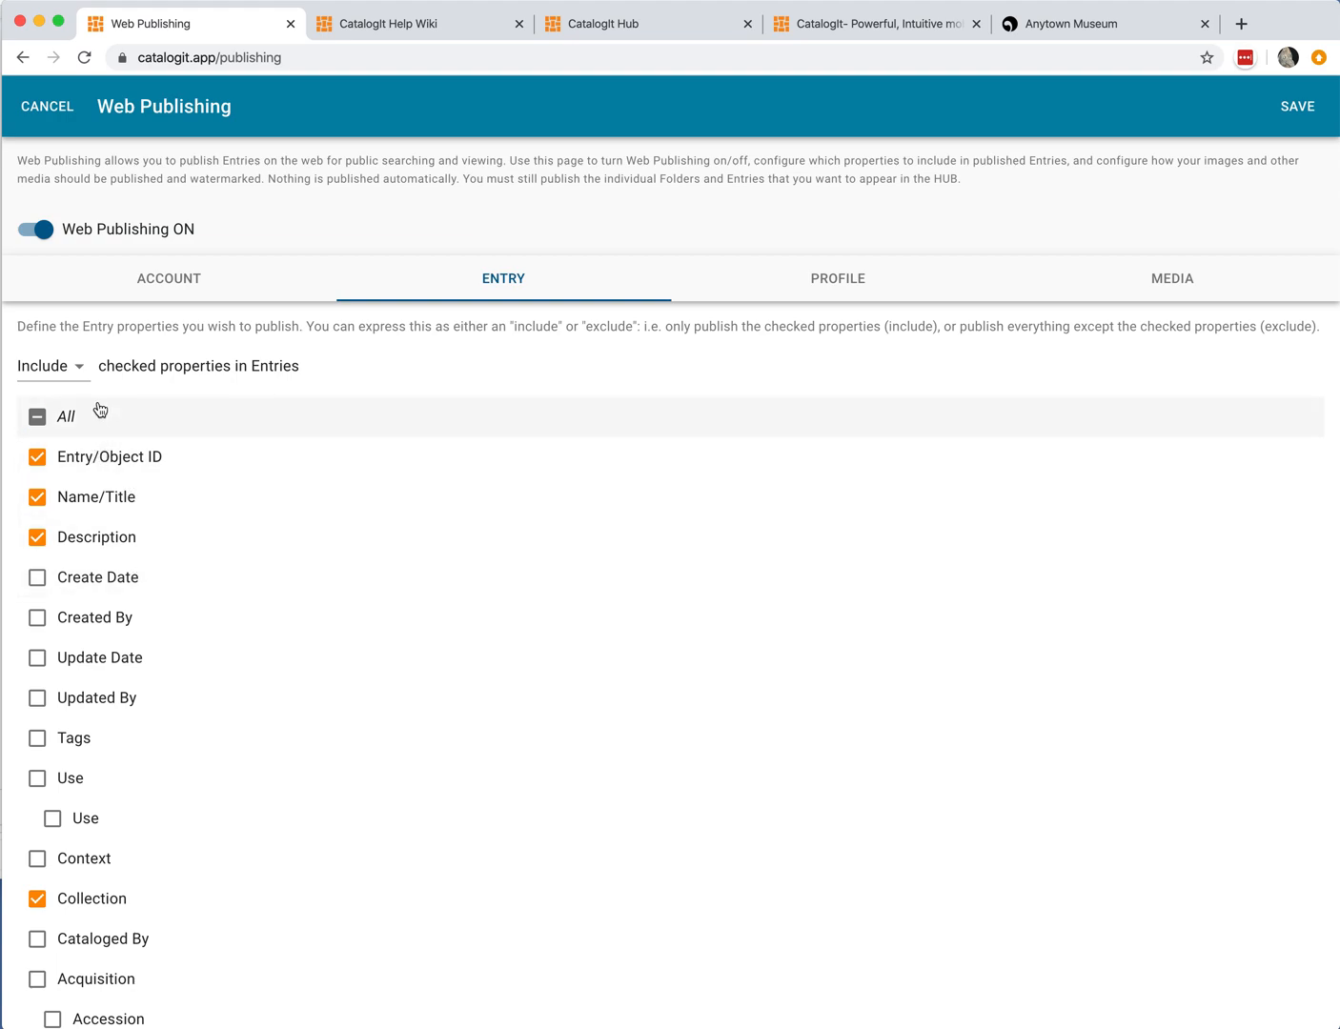
scroll(134, 629, "down", 5)
scroll(138, 629, "down", 5)
scroll(138, 628, "up", 9)
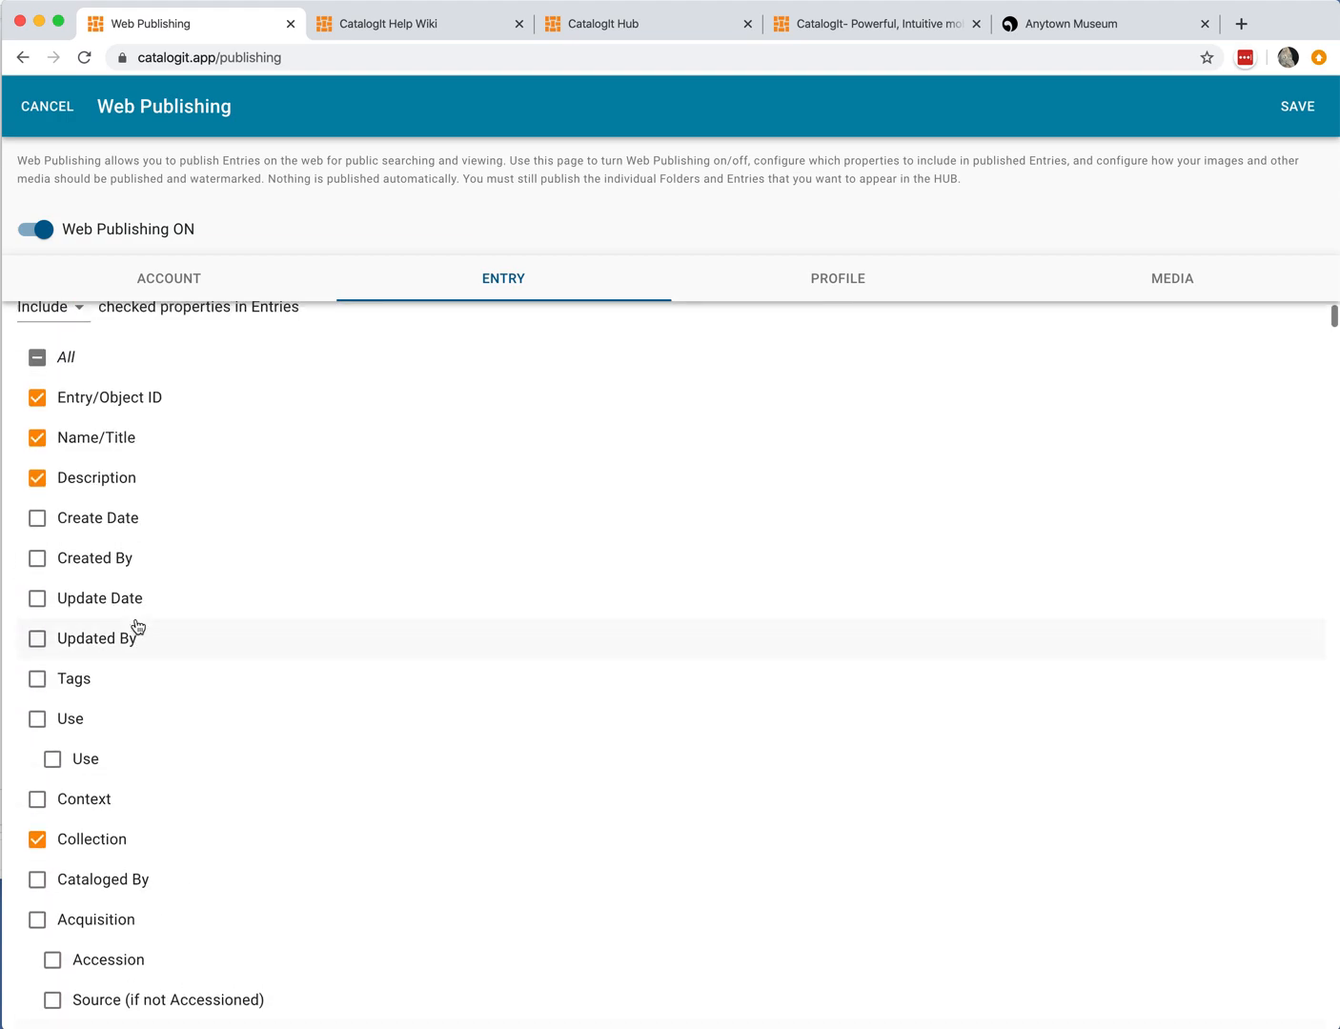
scroll(136, 626, "up", 2)
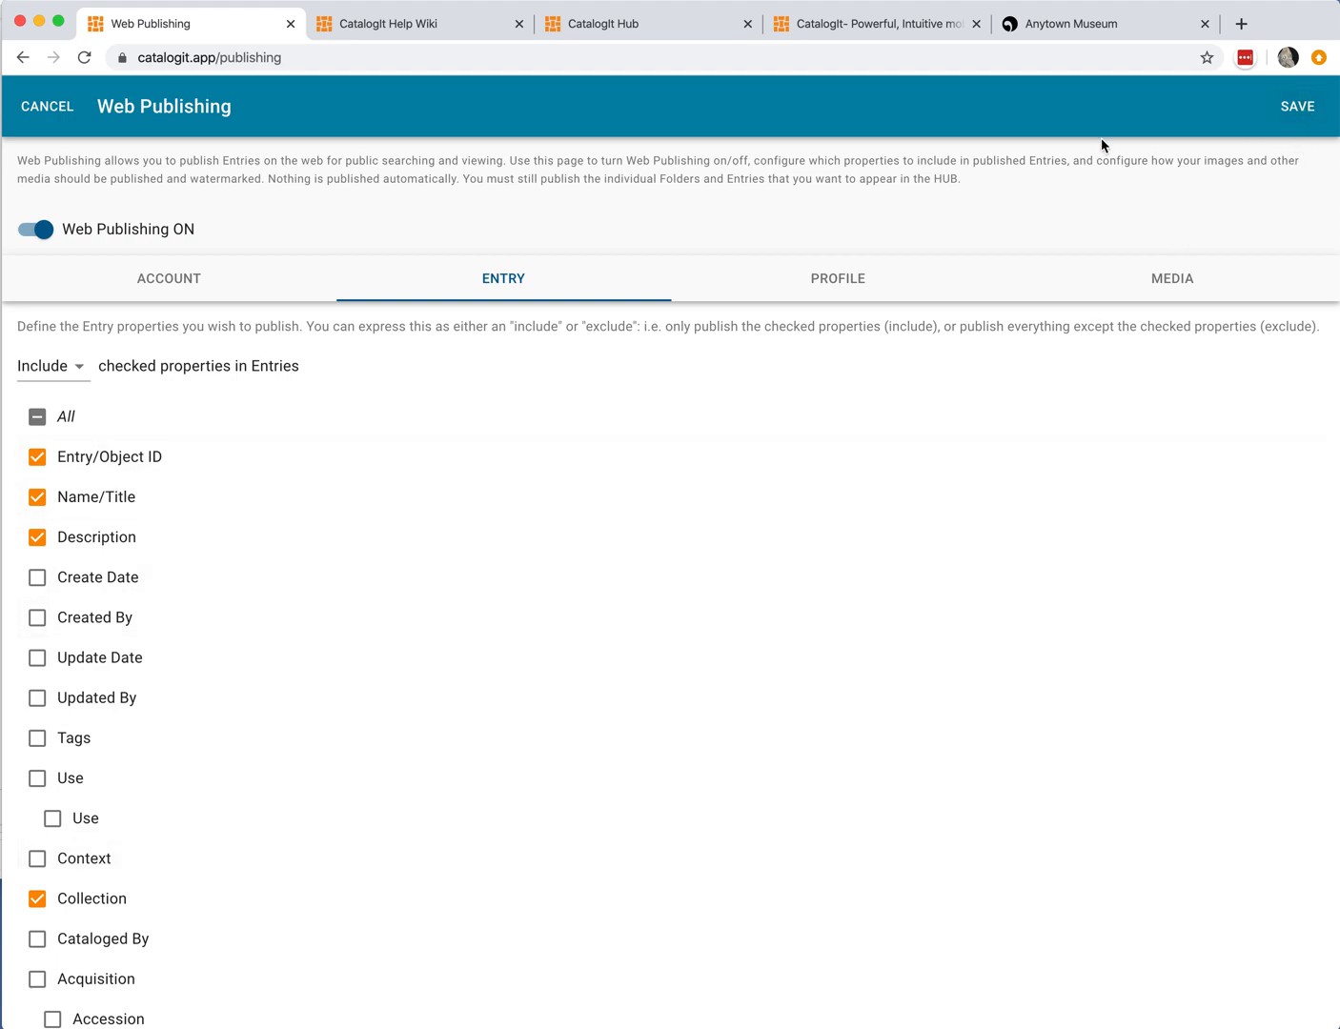
left_click(64, 112)
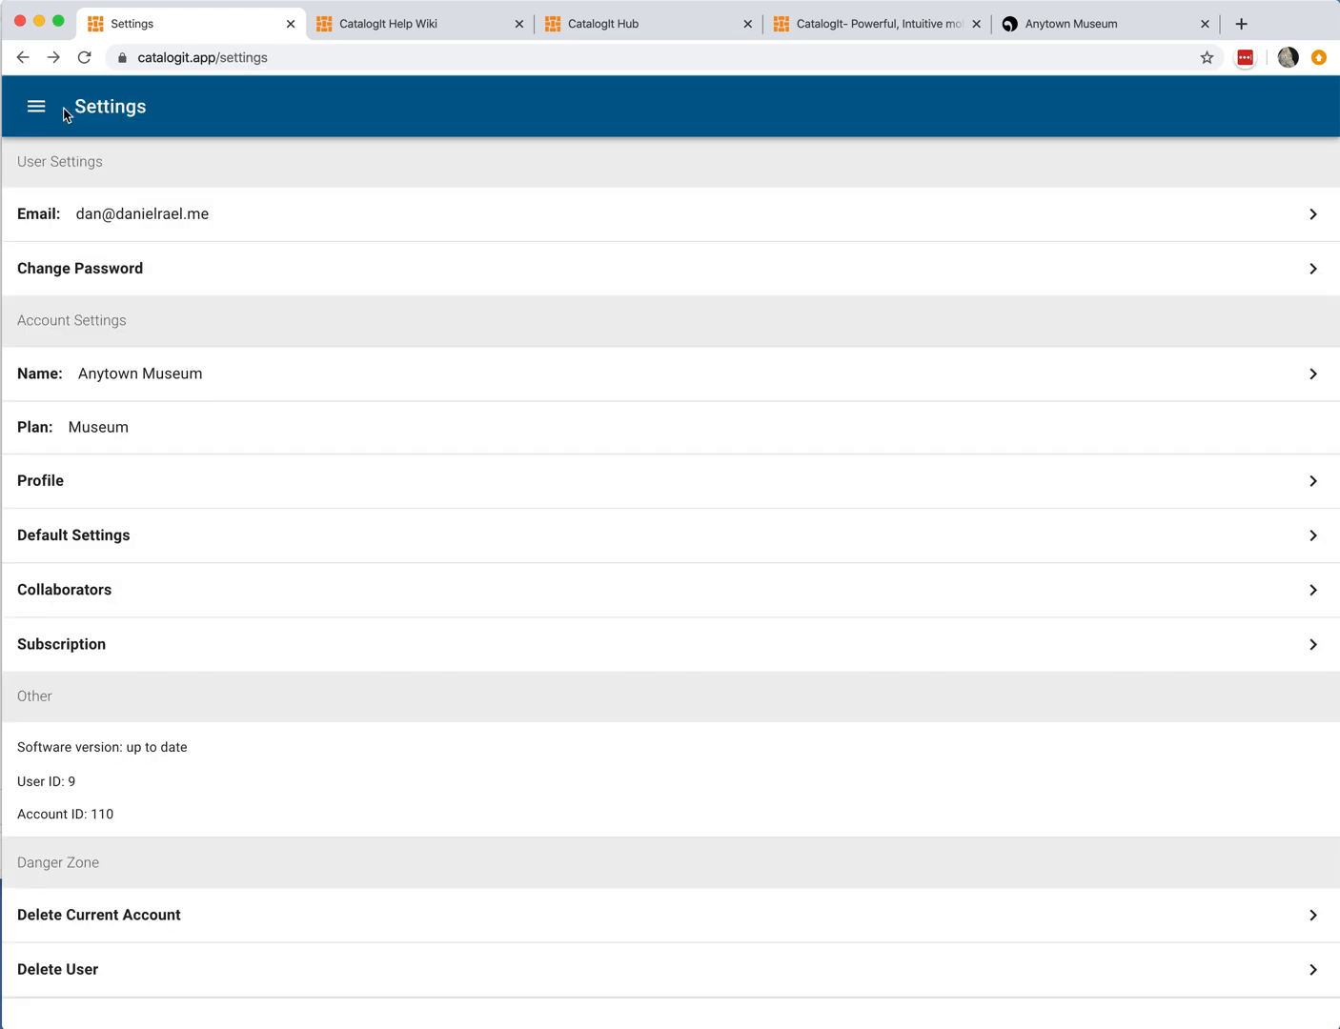
Step: Open the All Entries folder from the navigation menu
left_click(37, 113)
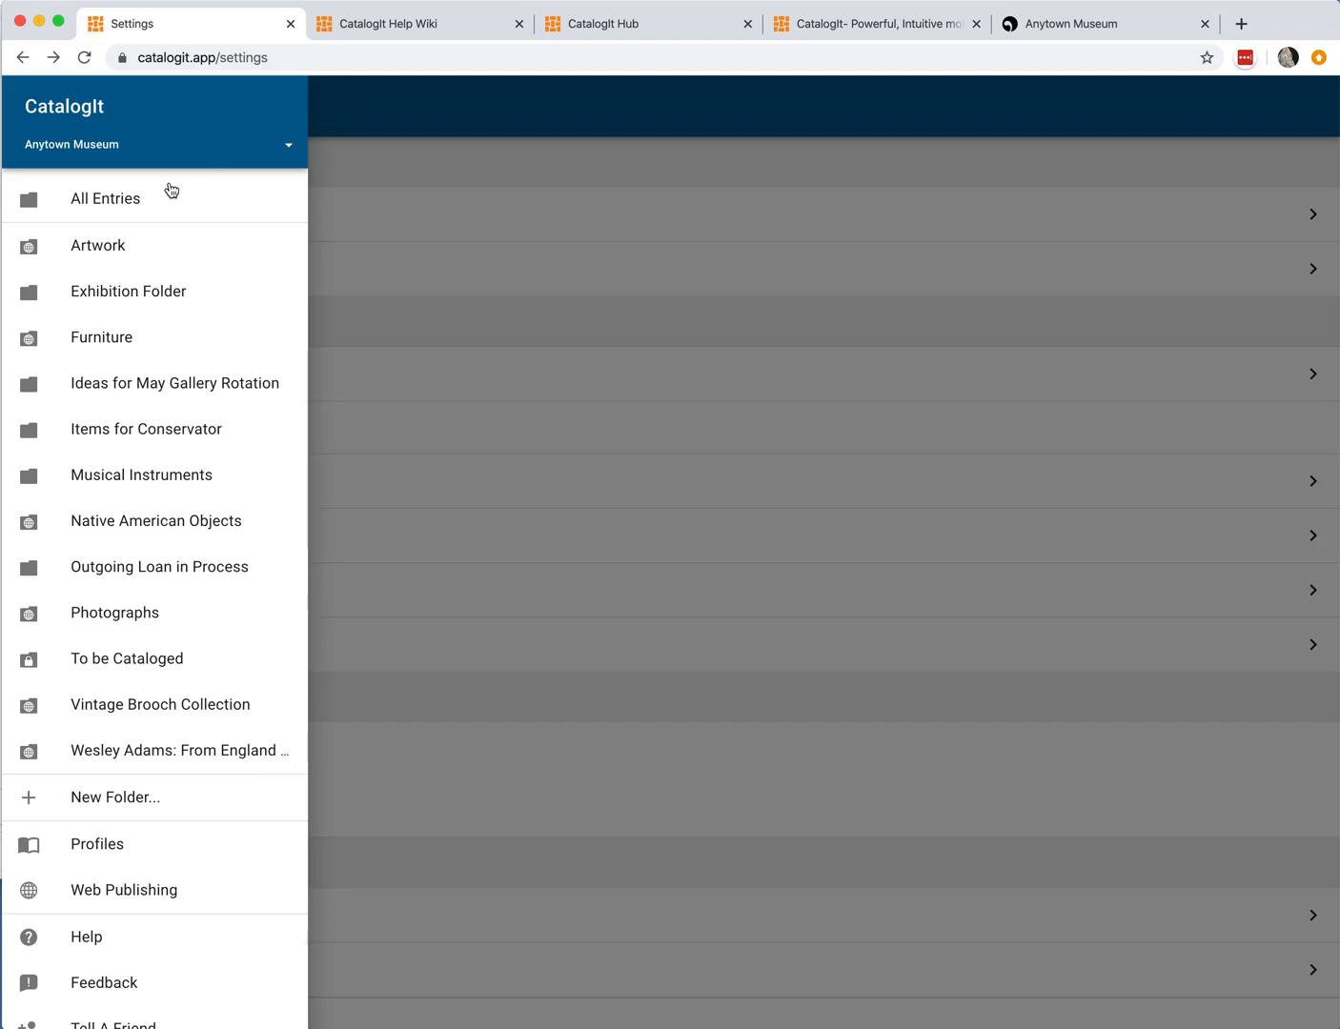
left_click(144, 199)
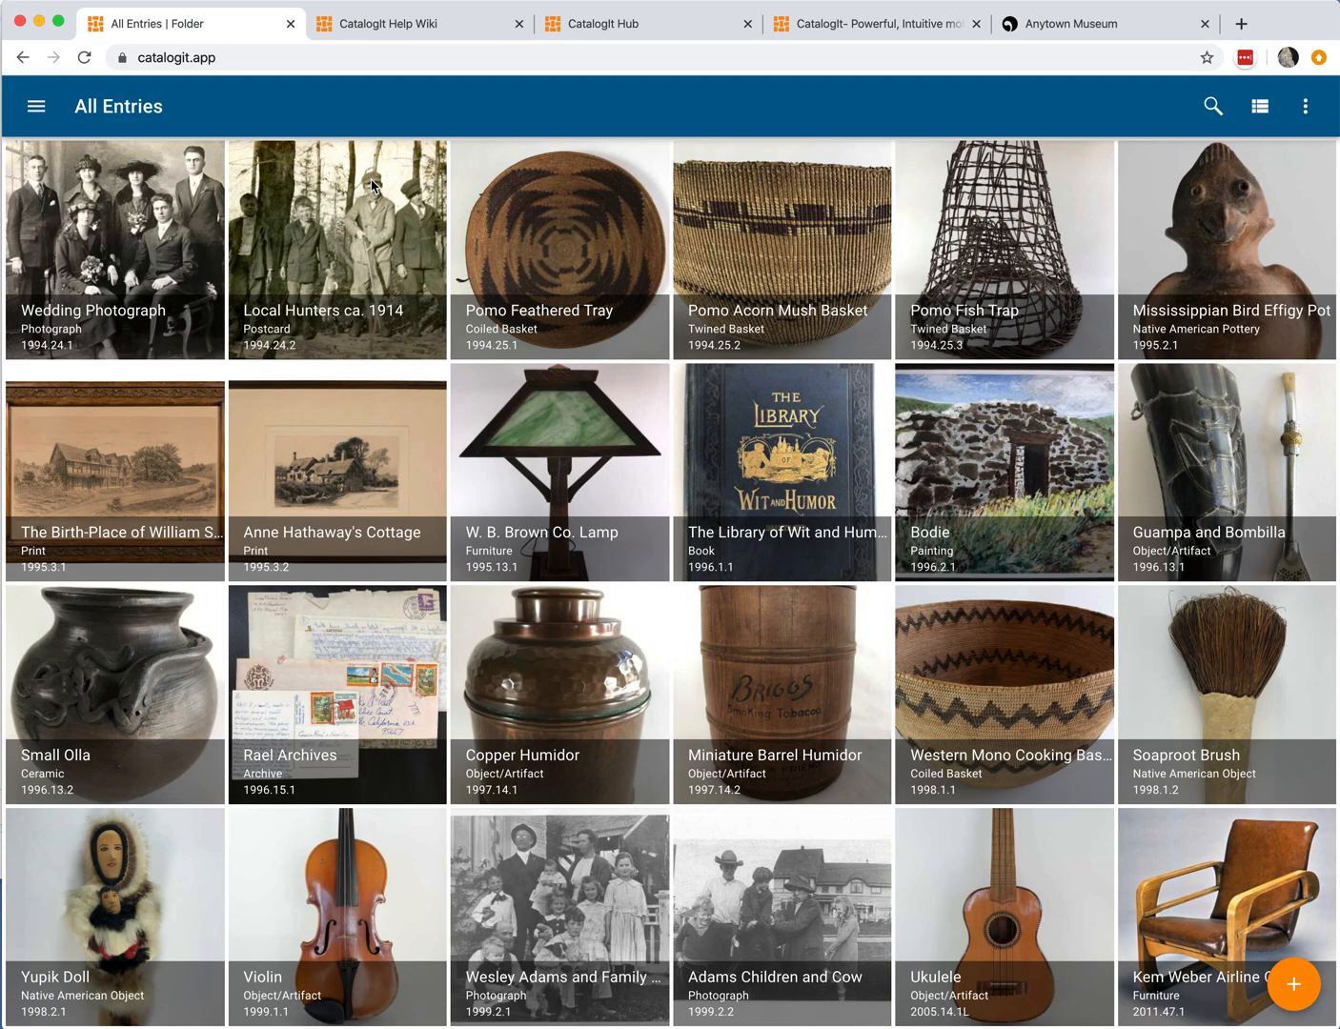